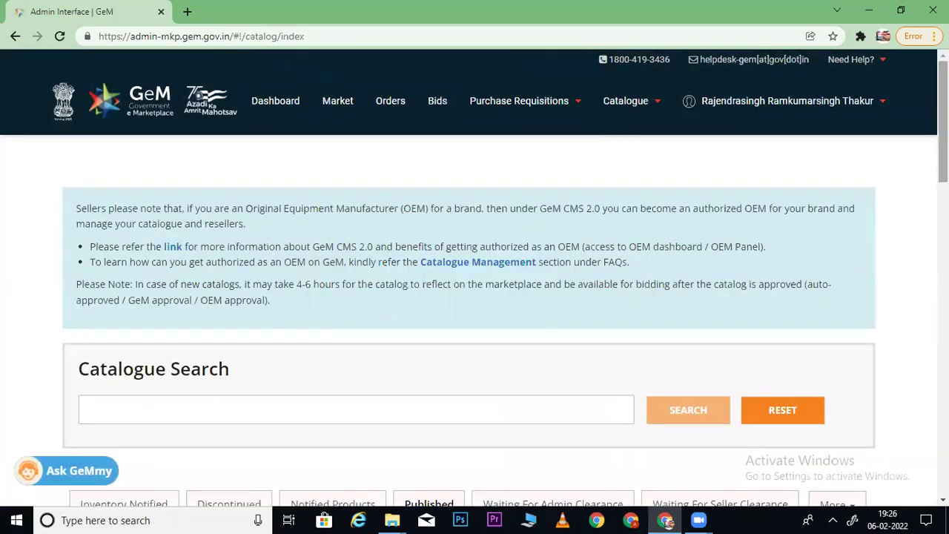
# - Open the acer Core i5 10500 listing (₹49,952) in a new tab and compare it with the catalogue's 59650
pyautogui.scroll(-6, 773, 243)
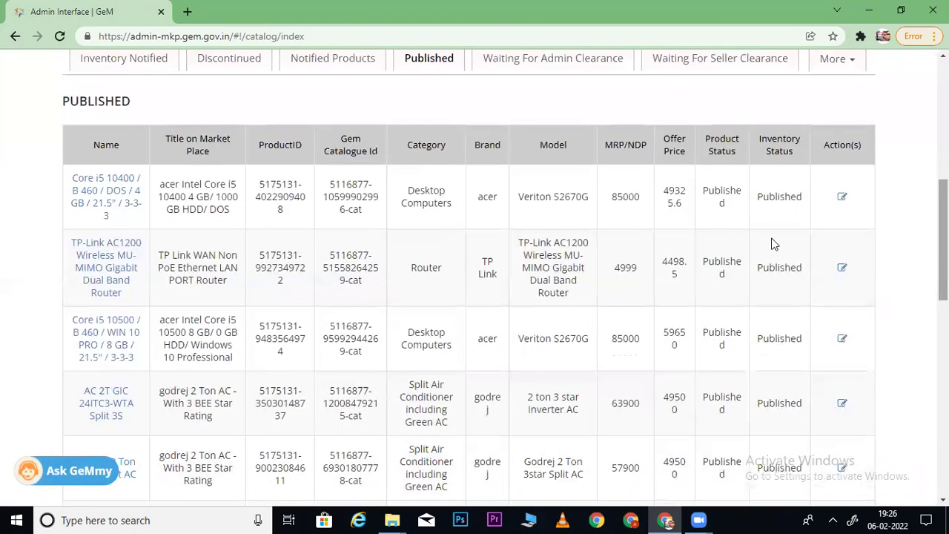
pyautogui.rightClick(106, 336)
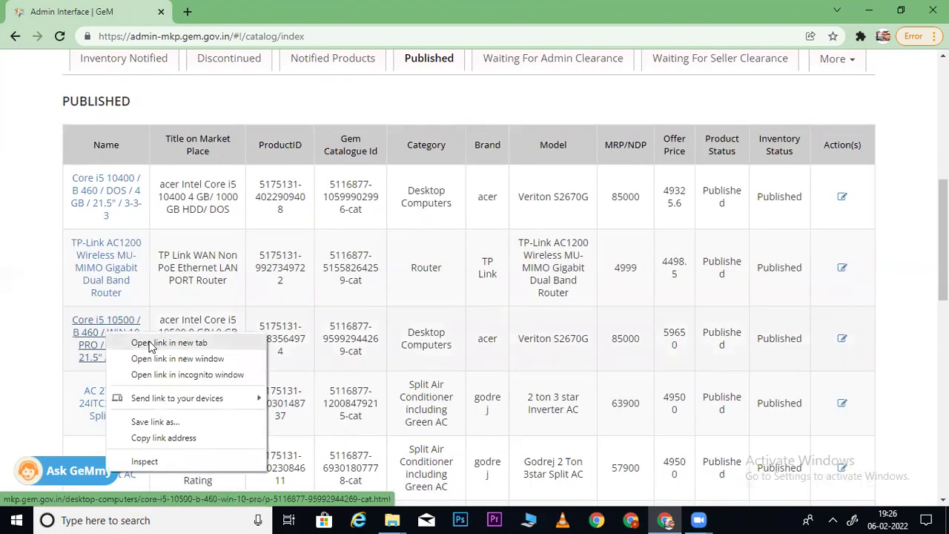
pyautogui.click(153, 343)
pyautogui.click(259, 11)
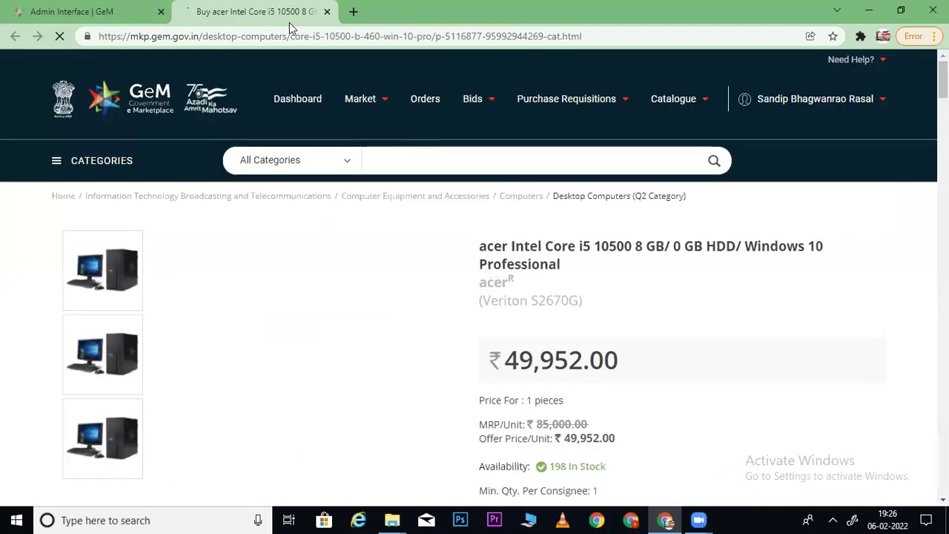
pyautogui.click(96, 10)
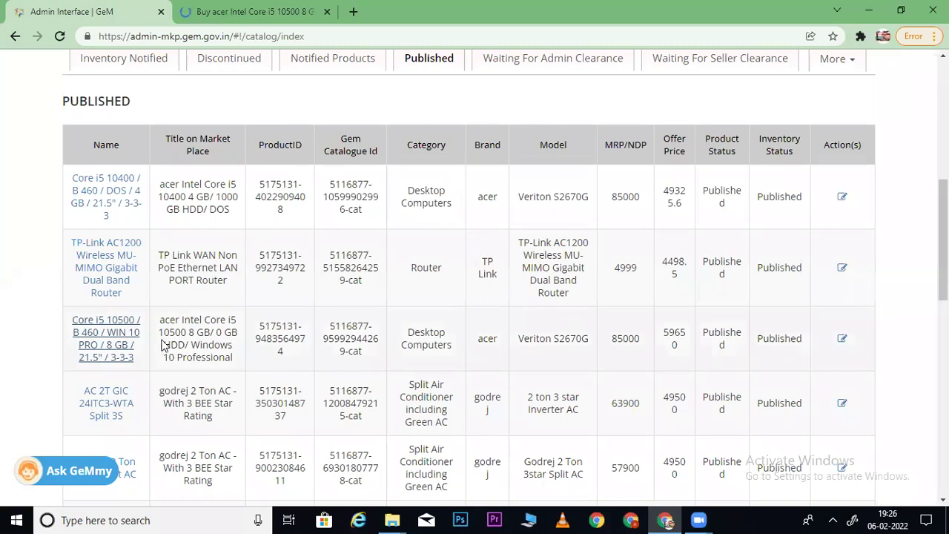
pyautogui.moveTo(665, 331); pyautogui.dragTo(690, 356)
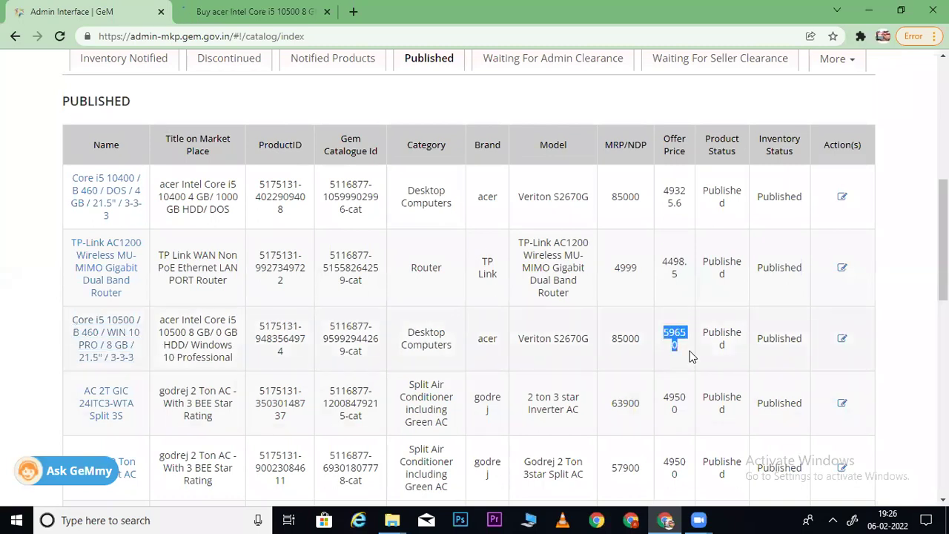
pyautogui.hotkey('ctrl', 'Tab')
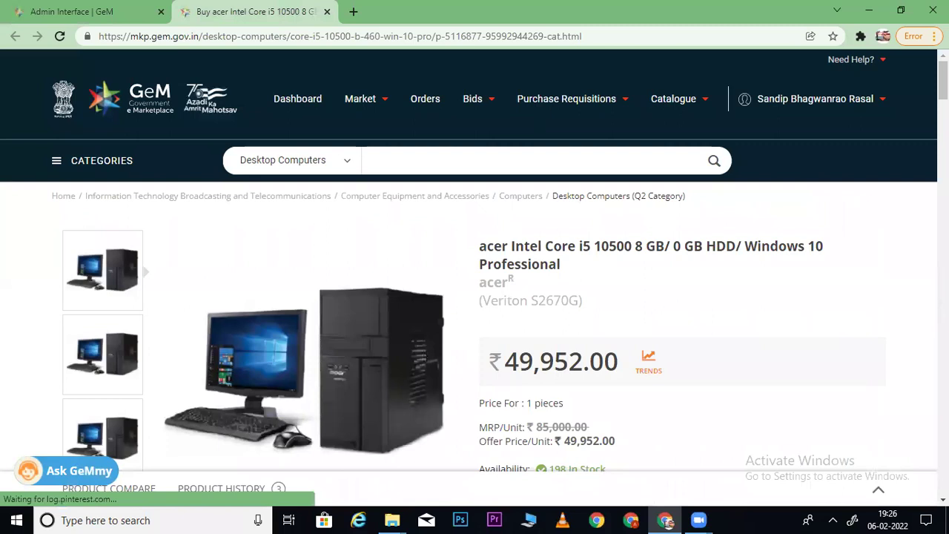
# - Check the acer desktop's other sellers, noting a reseller at ₹49,954, then go back to the catalogue
pyautogui.scroll(-4, 636, 282)
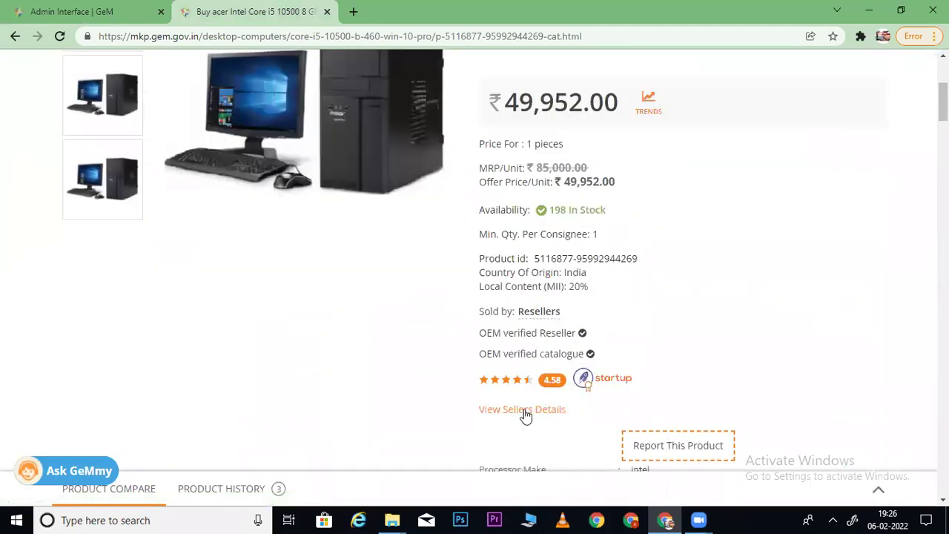
pyautogui.click(510, 418)
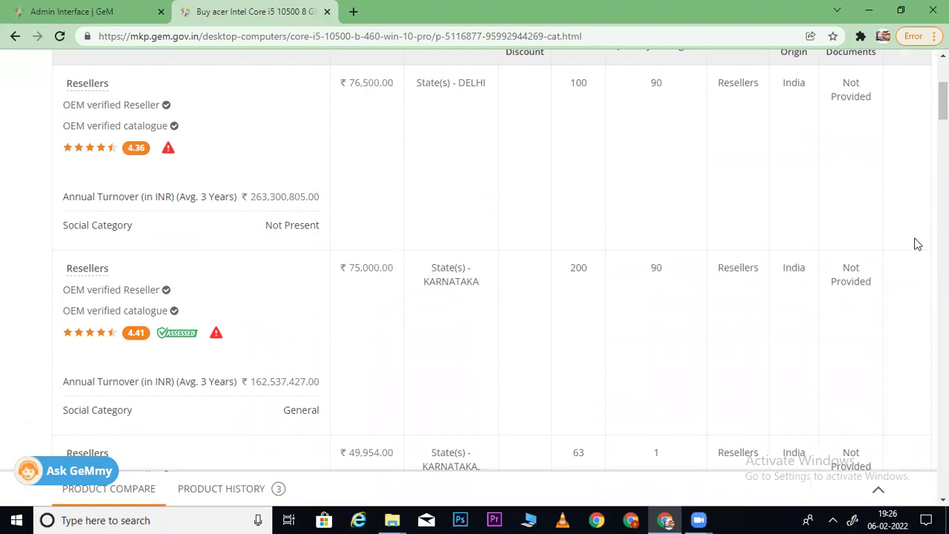
pyautogui.scroll(-2, 943, 104)
pyautogui.scroll(-2, 943, 104)
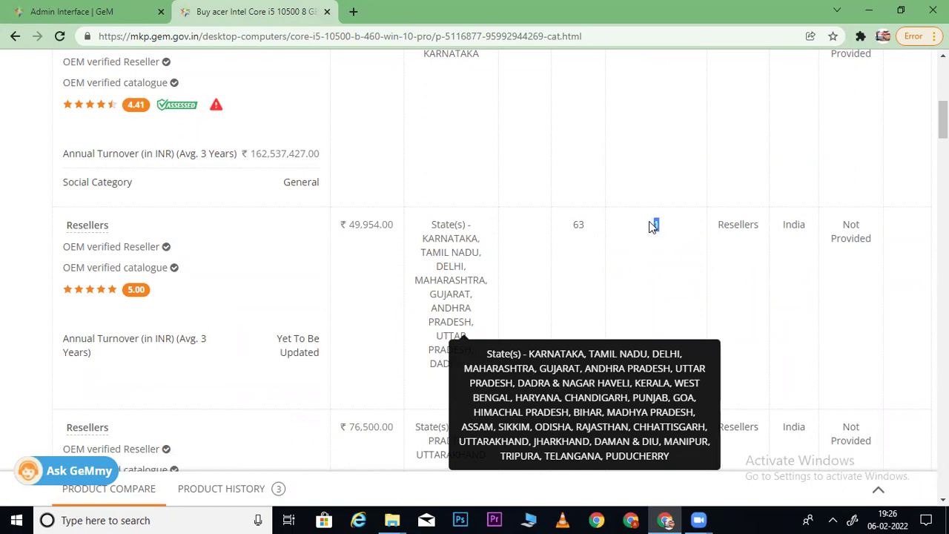
pyautogui.scroll(-5, 656, 224)
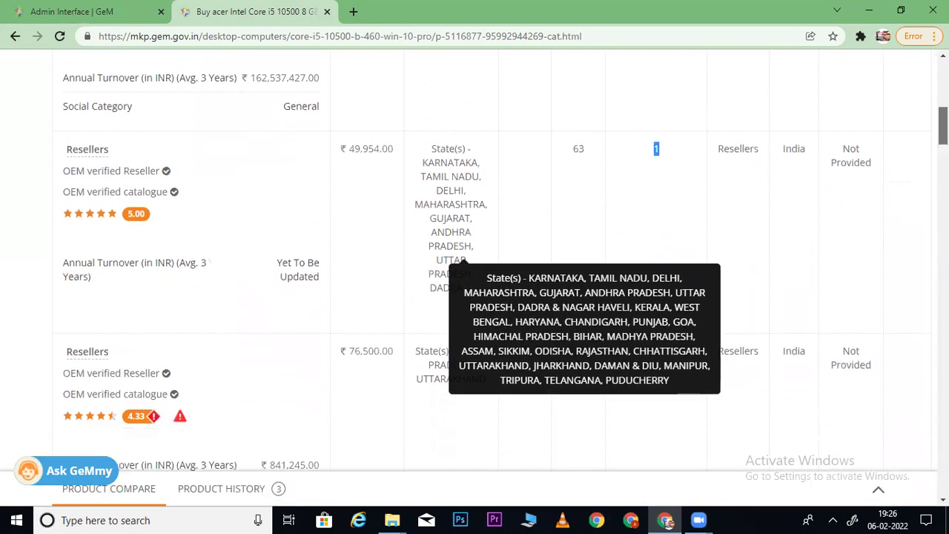
pyautogui.scroll(10, 475, 297)
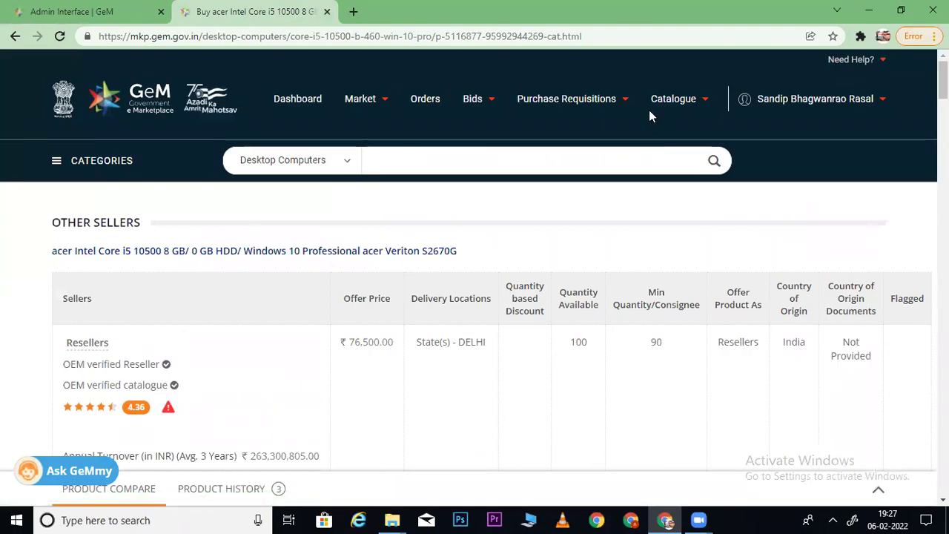
pyautogui.click(82, 11)
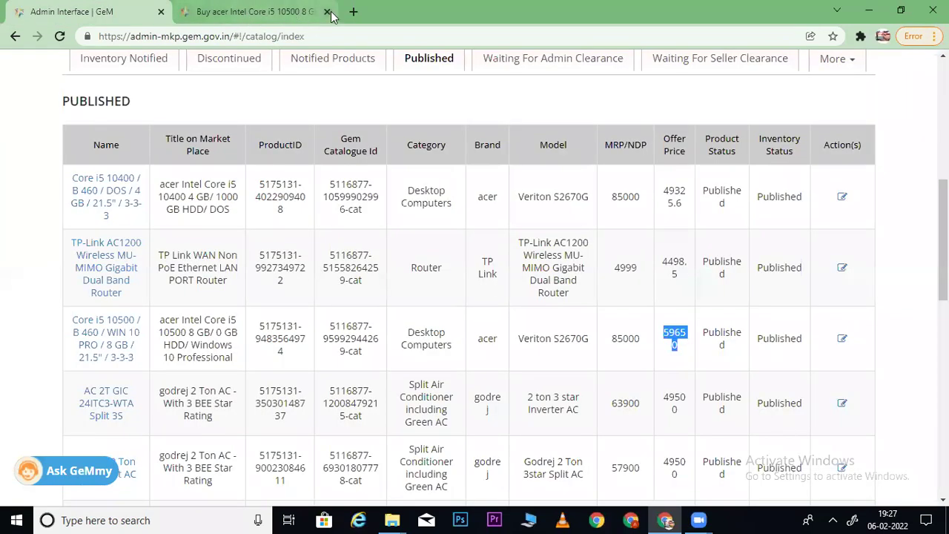
# - Scroll the Published table down to the JK Cedar A4 paper row and back to the Godrej AC listings
pyautogui.scroll(-1, 475, 296)
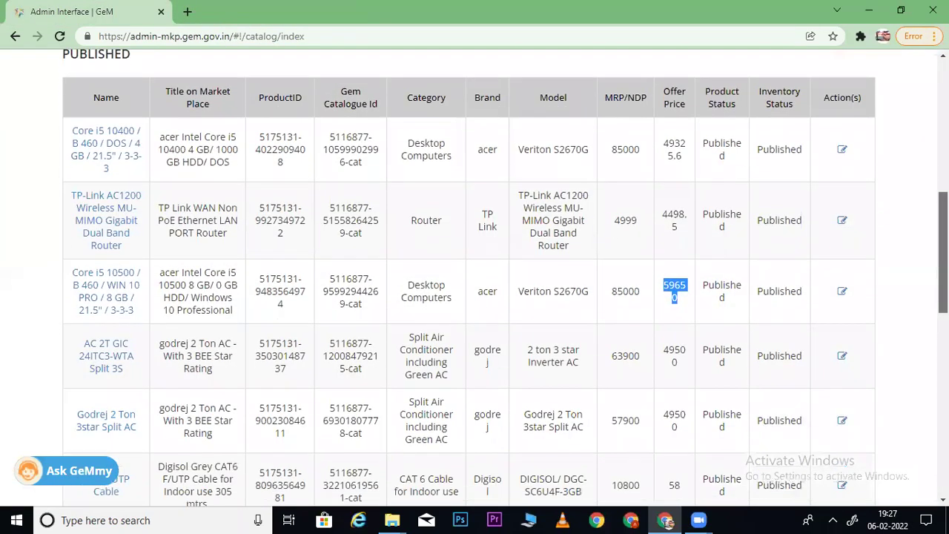
pyautogui.scroll(-4, 475, 278)
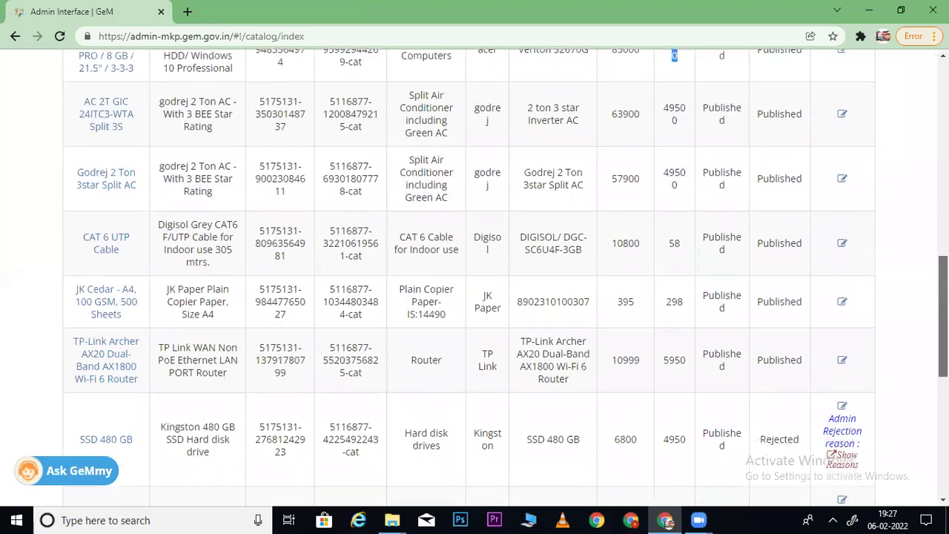
pyautogui.scroll(-2, 474, 278)
pyautogui.scroll(4, 475, 278)
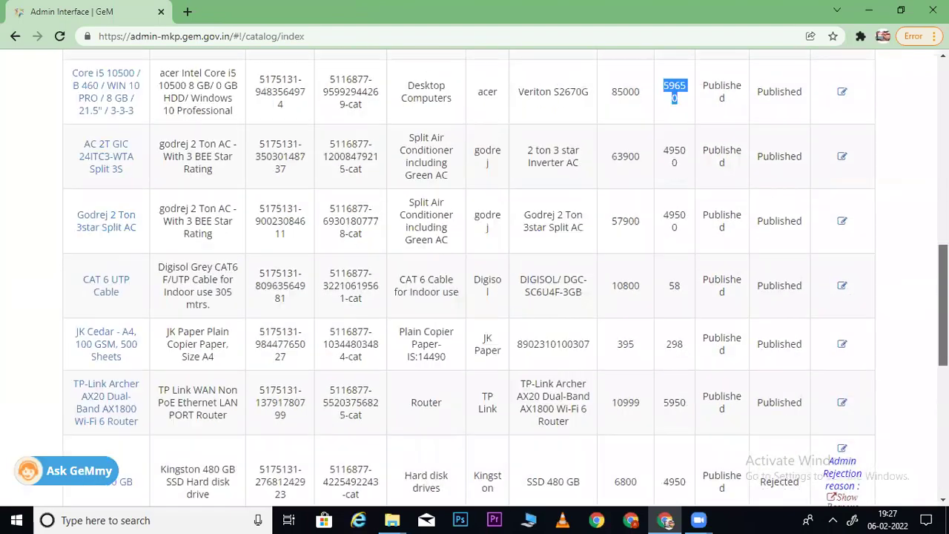
pyautogui.scroll(2, 475, 278)
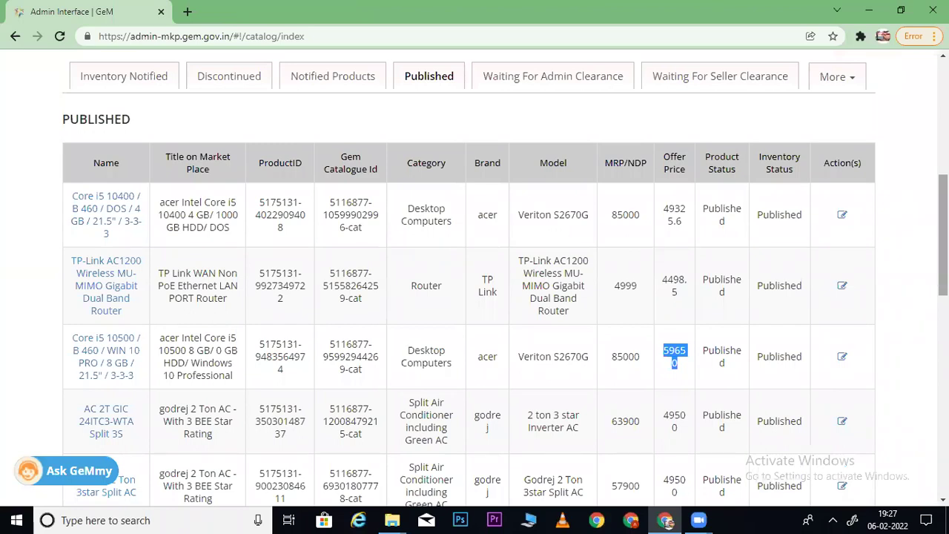
pyautogui.scroll(-1, 474, 297)
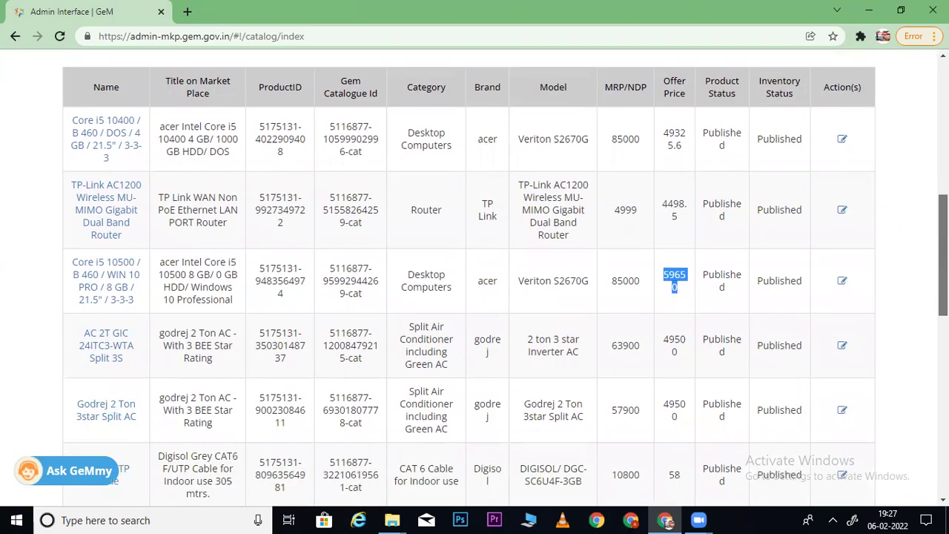
pyautogui.scroll(-1, 506, 278)
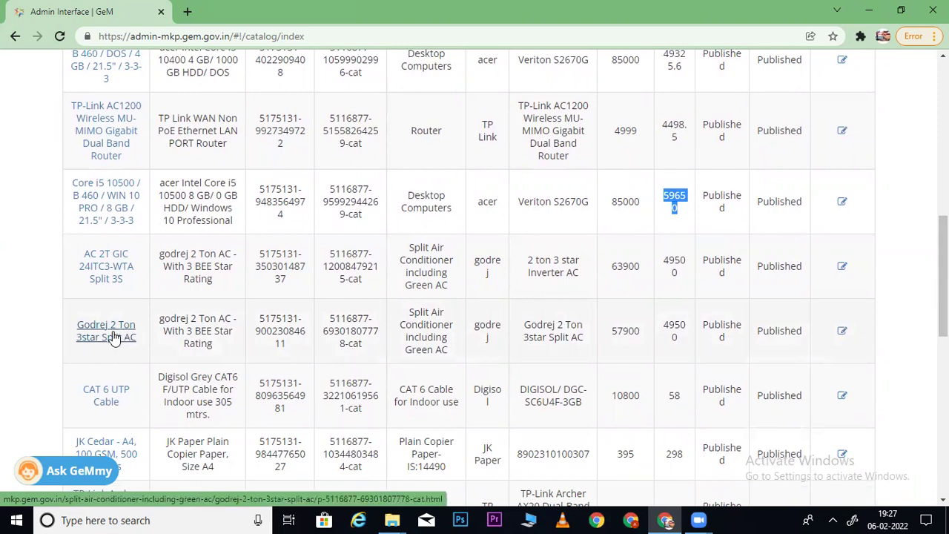
pyautogui.rightClick(113, 337)
# - Open the Godrej 2 Ton 3star Split AC listing in a new tab beside the catalogue
pyautogui.click(152, 342)
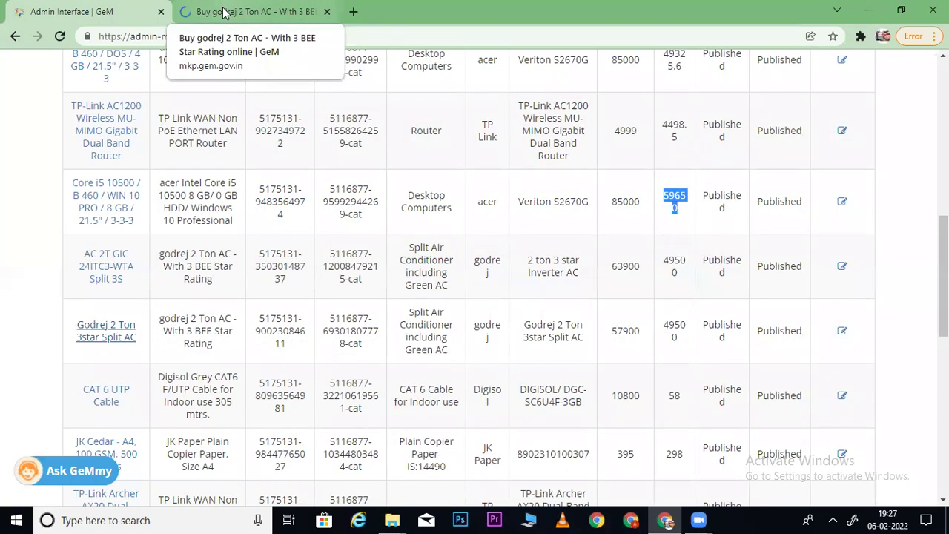
pyautogui.click(223, 10)
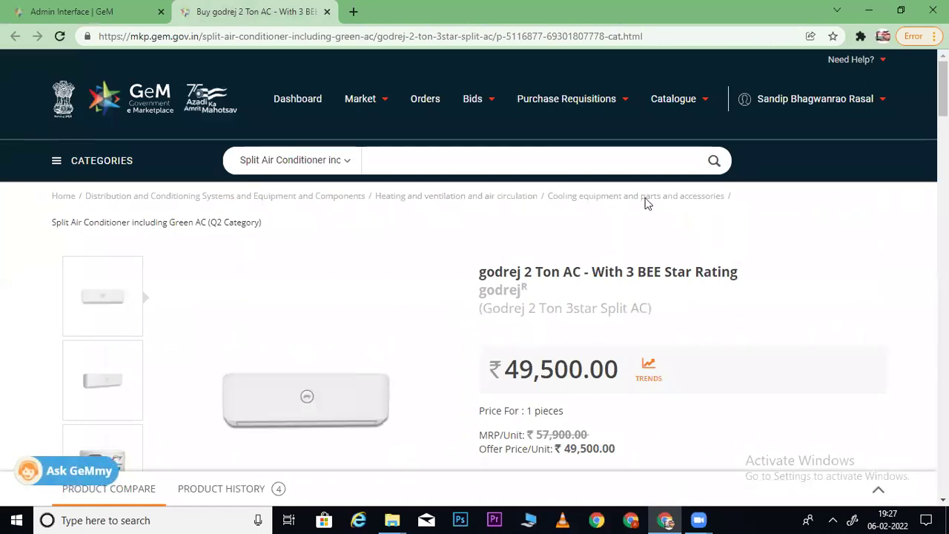
pyautogui.click(106, 21)
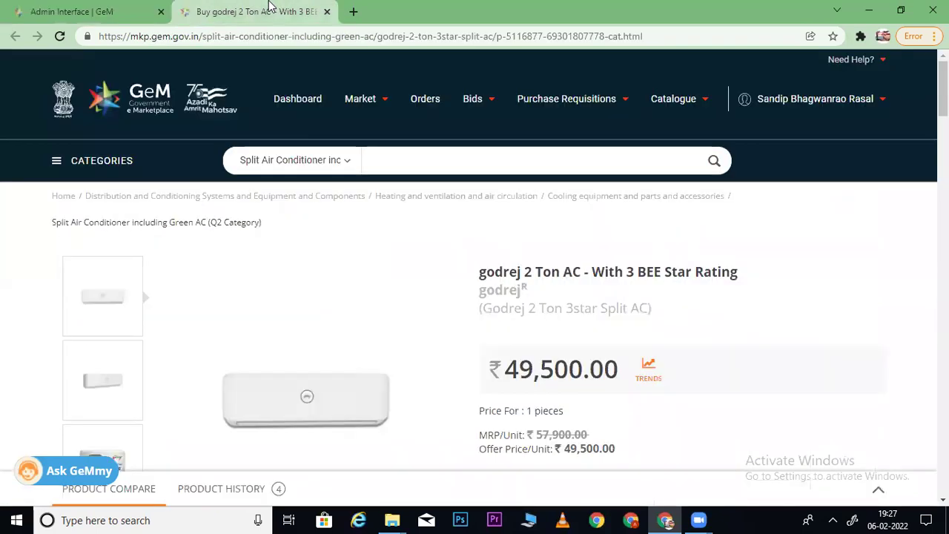
pyautogui.click(260, 11)
# - Review the Godrej AC's other sellers, its ₹49,500 price with 2 in stock, and its product id
pyautogui.scroll(-4, 502, 354)
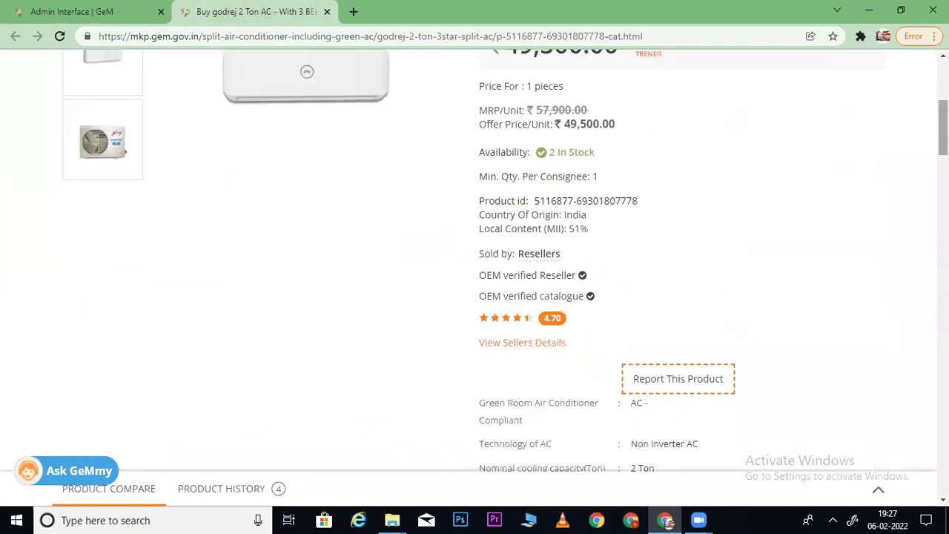
pyautogui.click(505, 347)
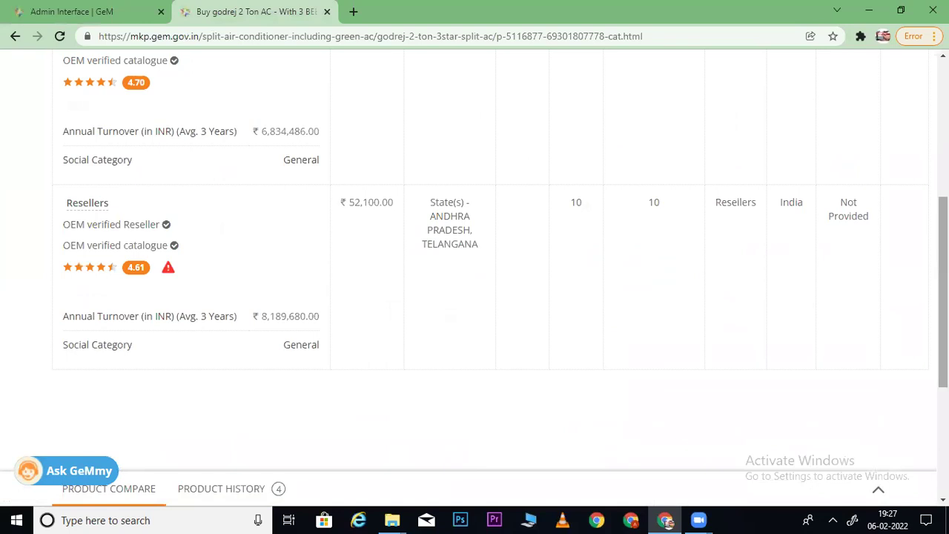
pyautogui.scroll(2, 791, 250)
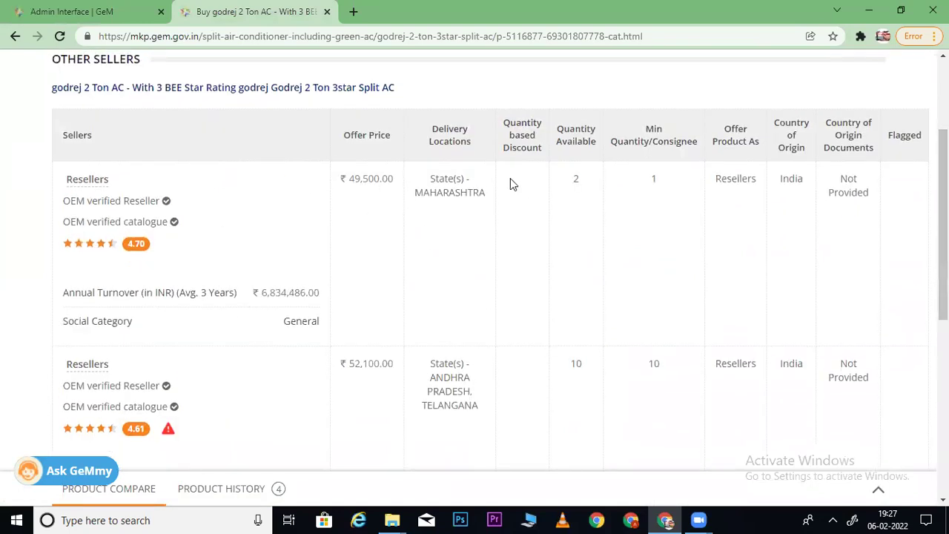
pyautogui.moveTo(671, 185); pyautogui.dragTo(573, 180)
pyautogui.scroll(2, 519, 229)
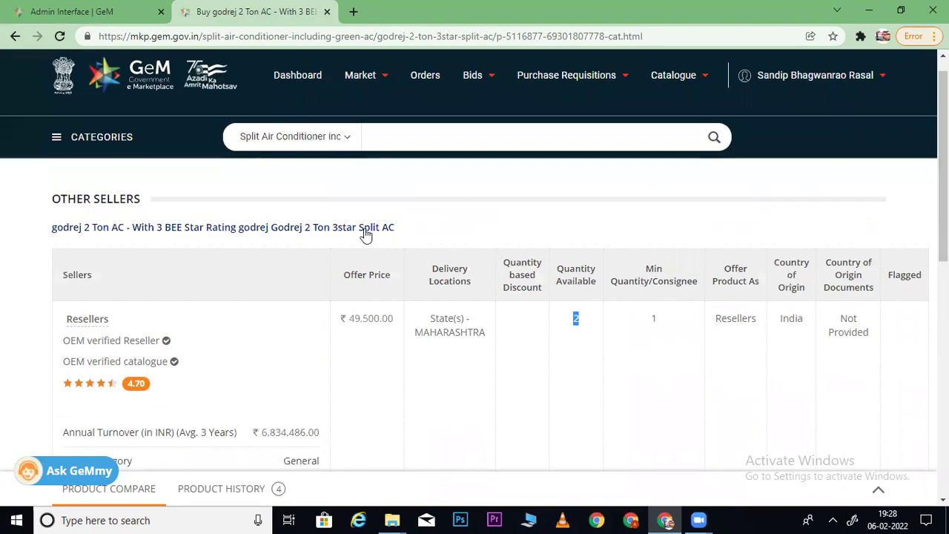
pyautogui.click(358, 228)
pyautogui.scroll(-3, 790, 221)
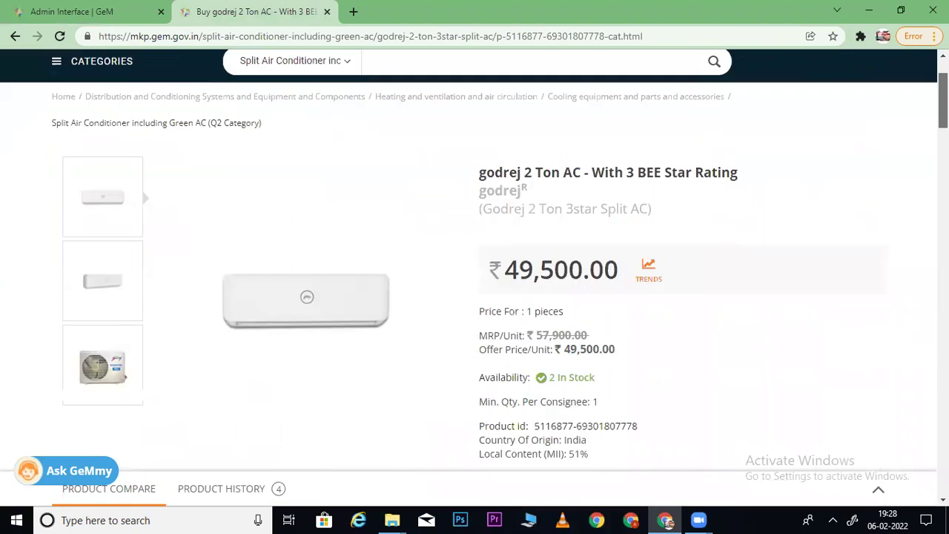
pyautogui.moveTo(630, 270); pyautogui.dragTo(537, 269)
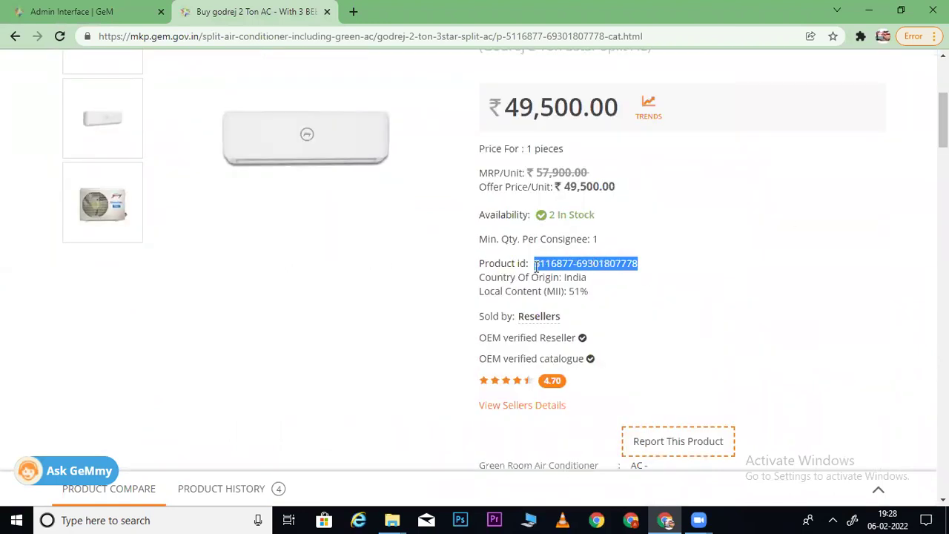
pyautogui.scroll(4, 806, 216)
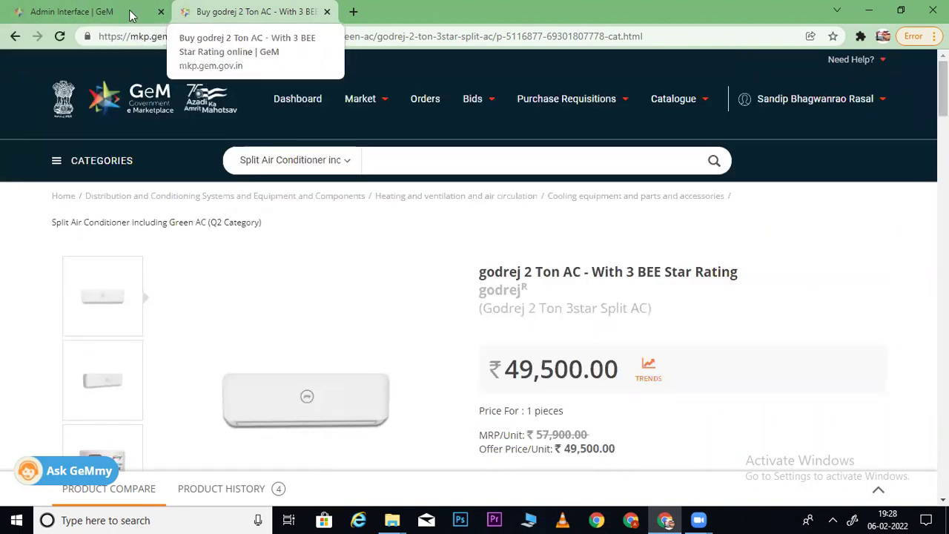
pyautogui.click(106, 12)
# - Open the Catalogue > Products > Add New Offering form in a new tab
pyautogui.scroll(10, 783, 222)
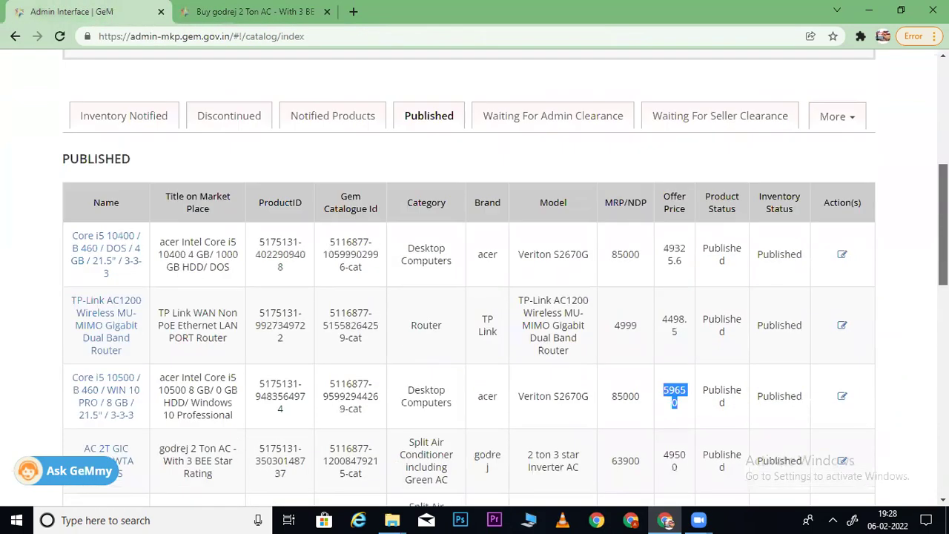
pyautogui.moveTo(783, 100)
pyautogui.moveTo(653, 100)
pyautogui.moveTo(615, 131)
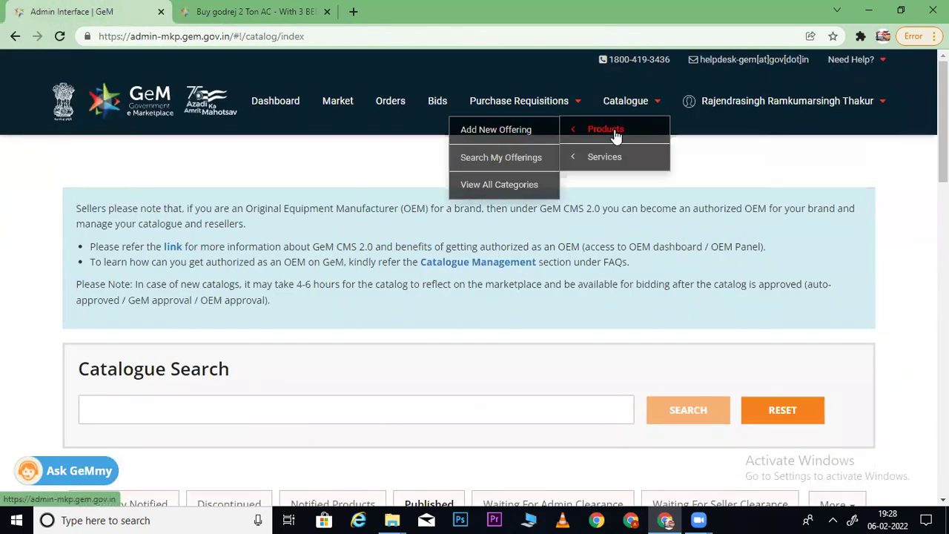
pyautogui.rightClick(470, 130)
pyautogui.click(519, 138)
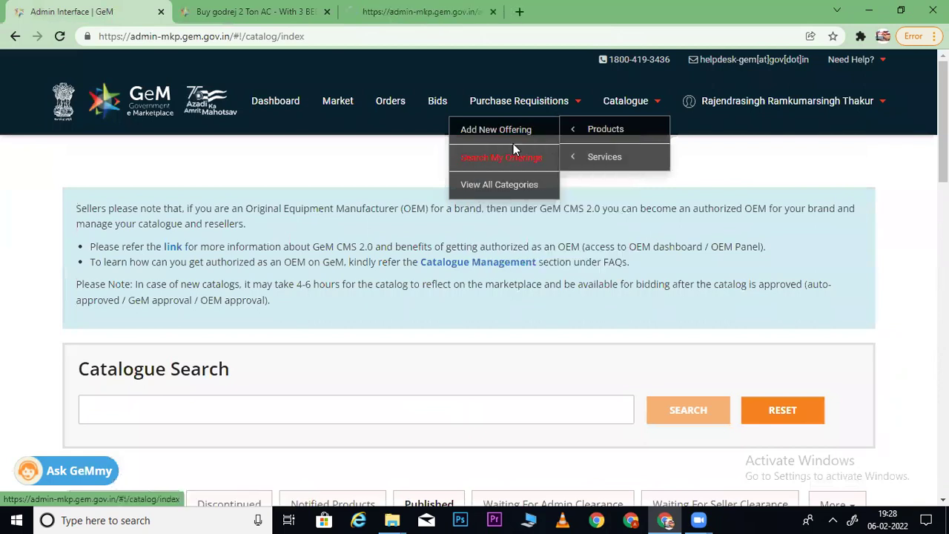
pyautogui.click(385, 9)
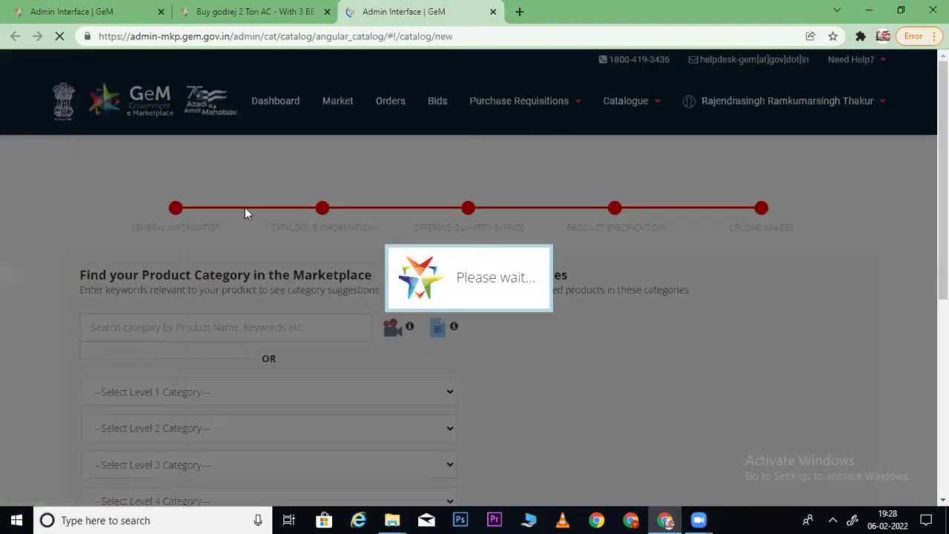
pyautogui.click(198, 10)
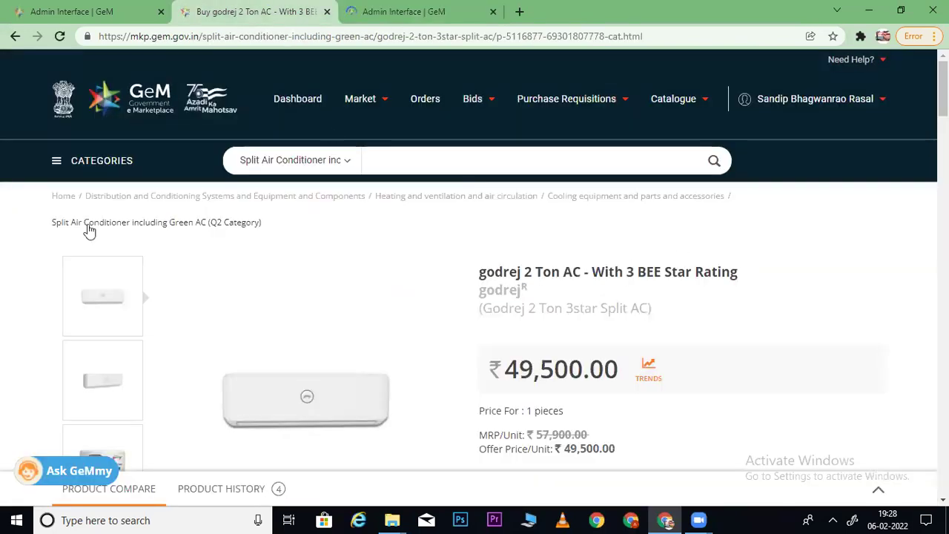
pyautogui.click(399, 9)
# - Set the product category to Split Air Conditioner including Green AC, using the name copied from the Godrej listing
pyautogui.click(241, 334)
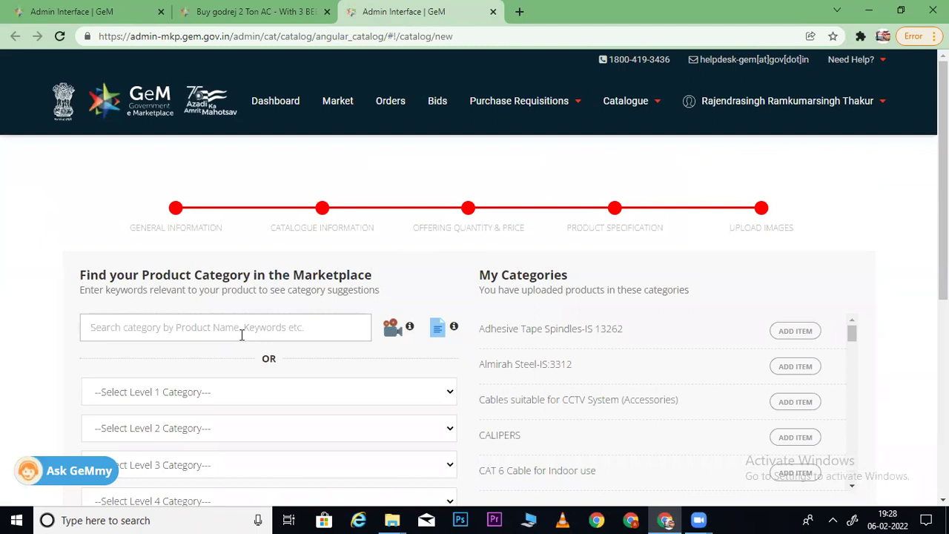
pyautogui.write('spi')
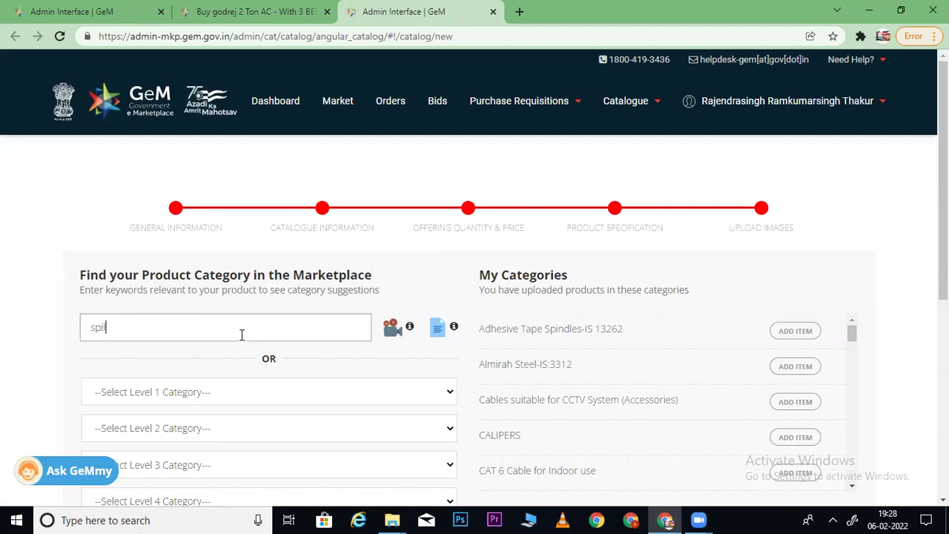
pyautogui.write('lit')
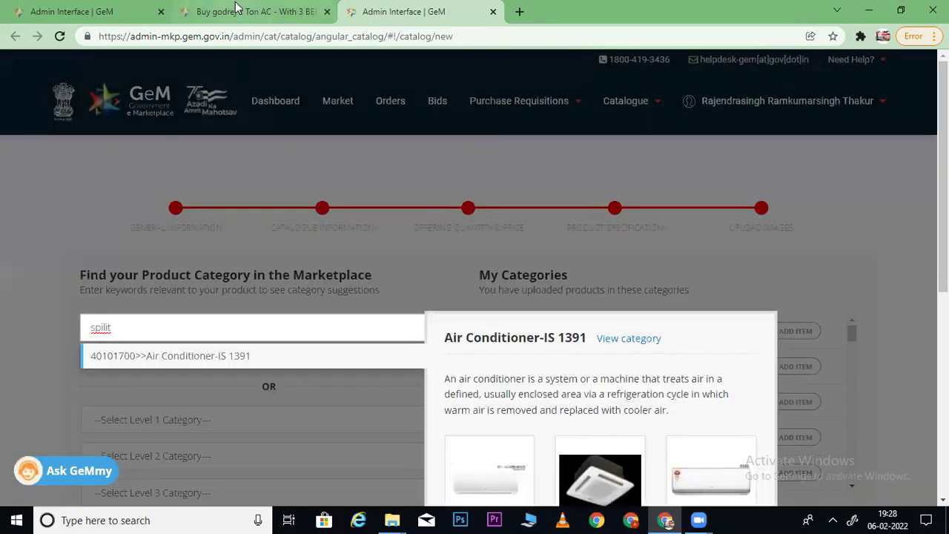
pyautogui.click(242, 12)
pyautogui.moveTo(33, 227); pyautogui.dragTo(203, 238)
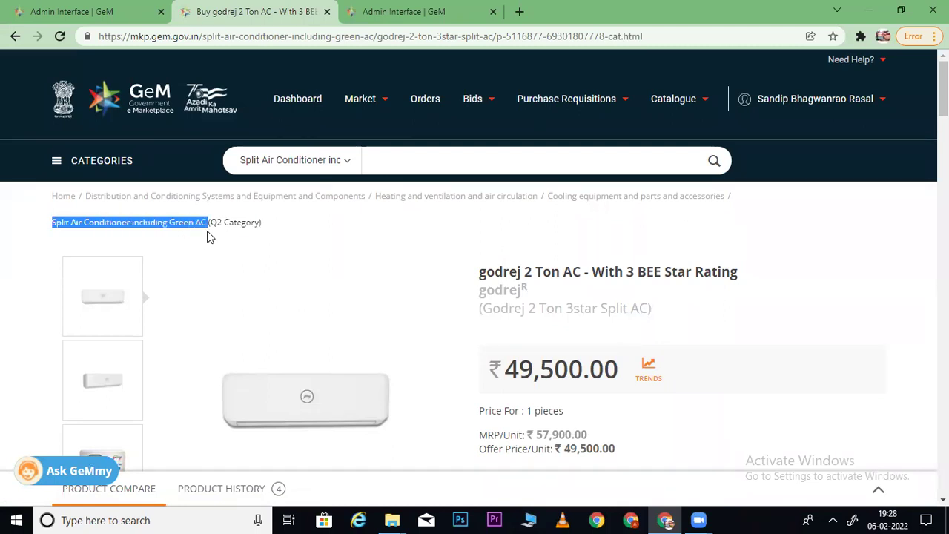
pyautogui.click(398, 11)
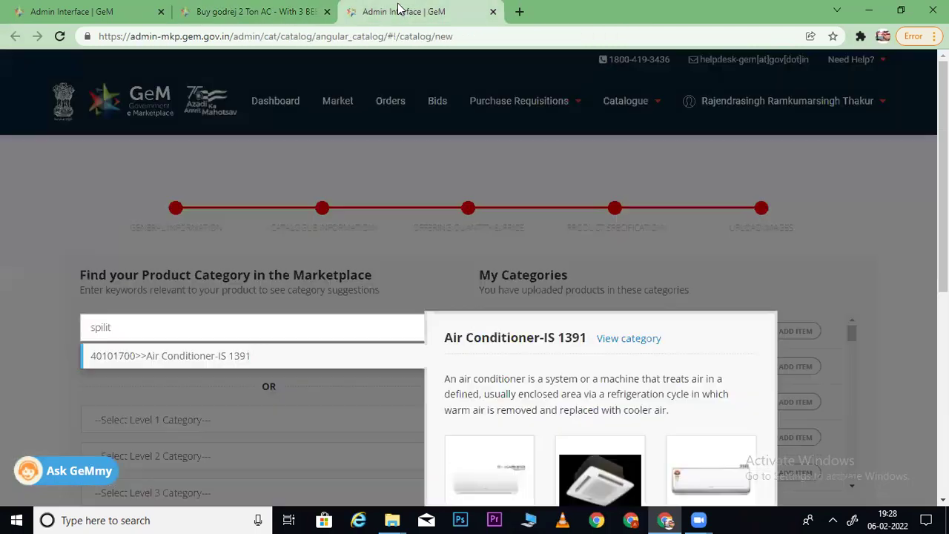
pyautogui.moveTo(145, 318); pyautogui.dragTo(63, 324)
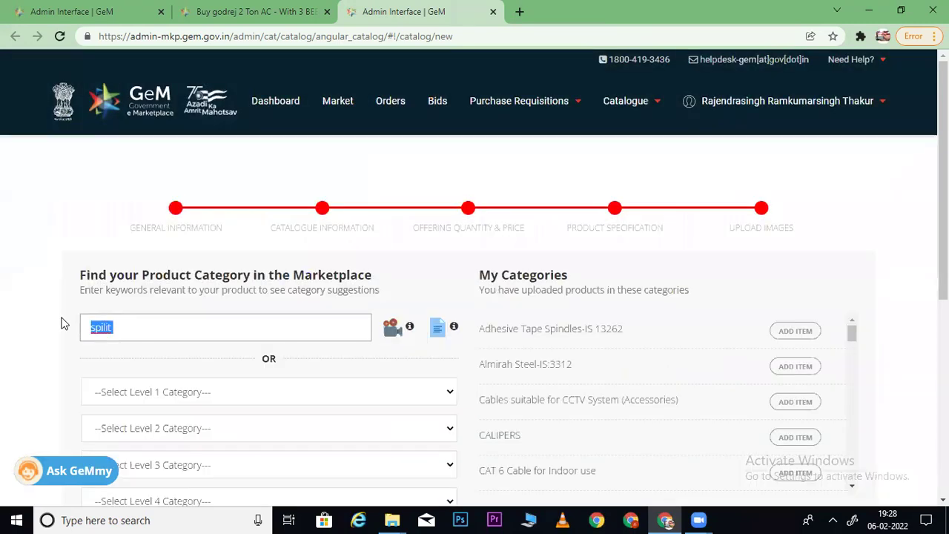
pyautogui.write('Split Air Conditioner including Green AC')
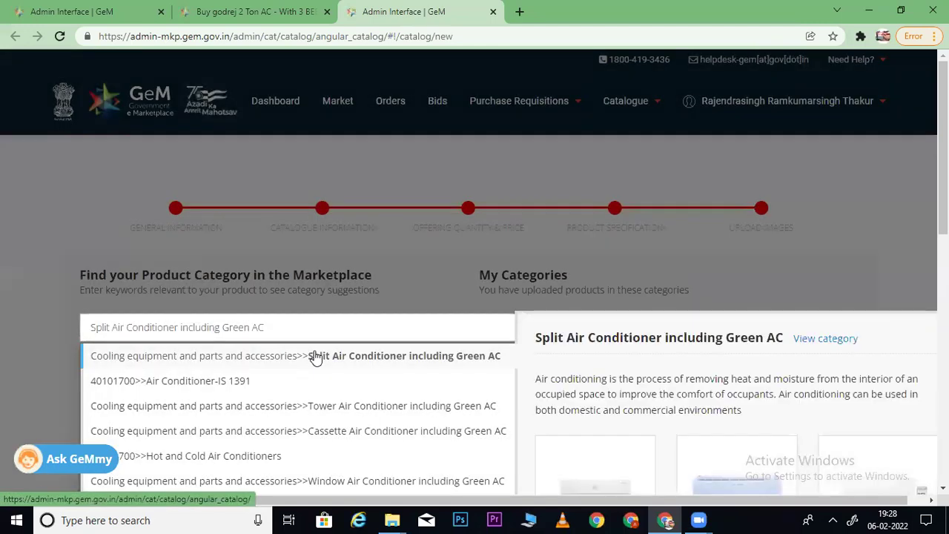
pyautogui.click(316, 356)
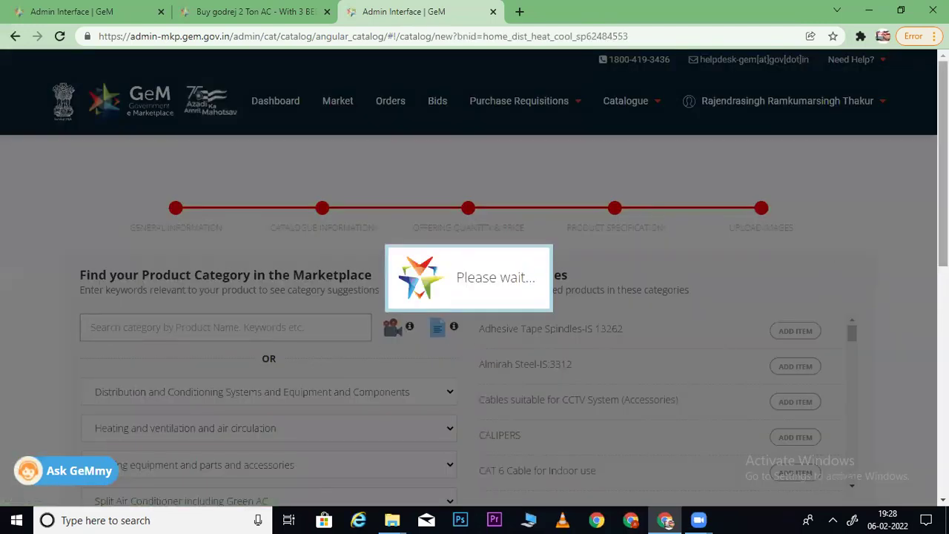
pyautogui.scroll(-1, 474, 281)
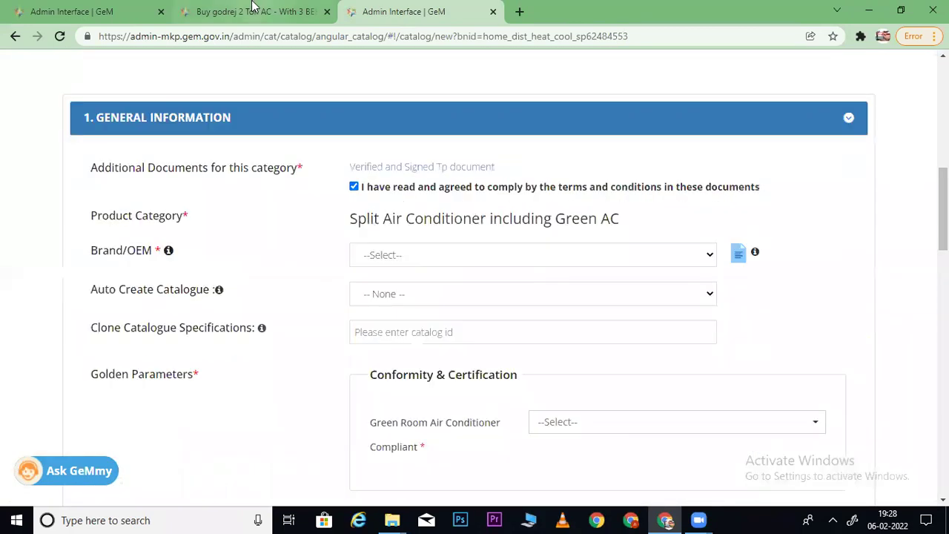
pyautogui.click(256, 11)
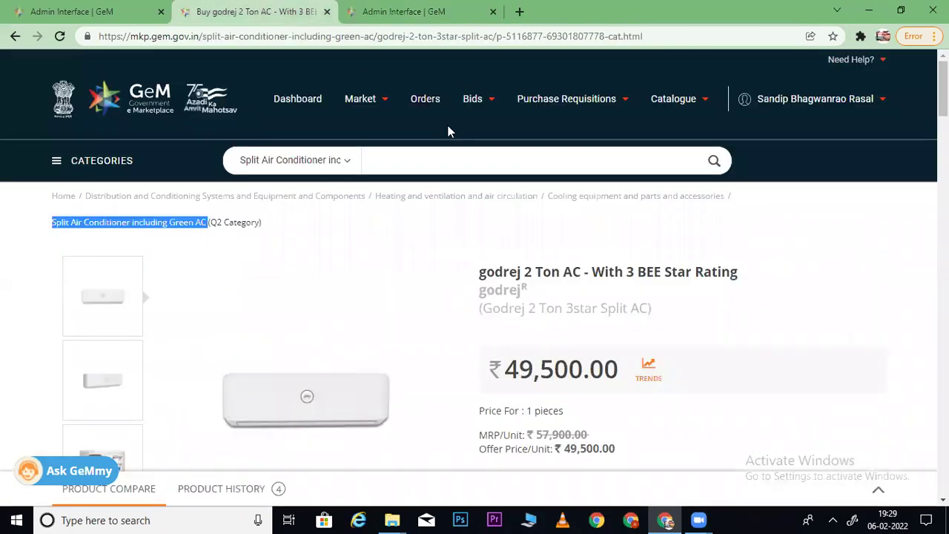
pyautogui.click(393, 11)
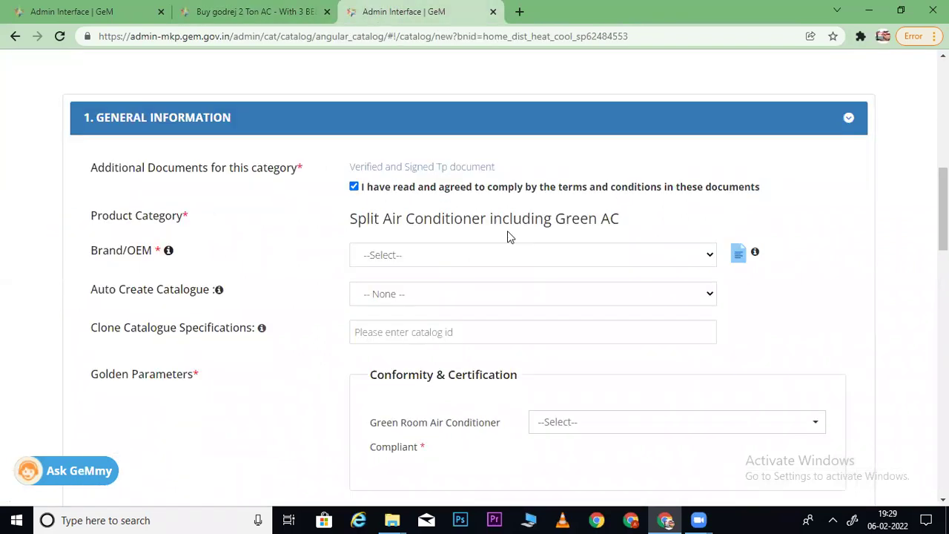
pyautogui.click(457, 252)
pyautogui.click(389, 289)
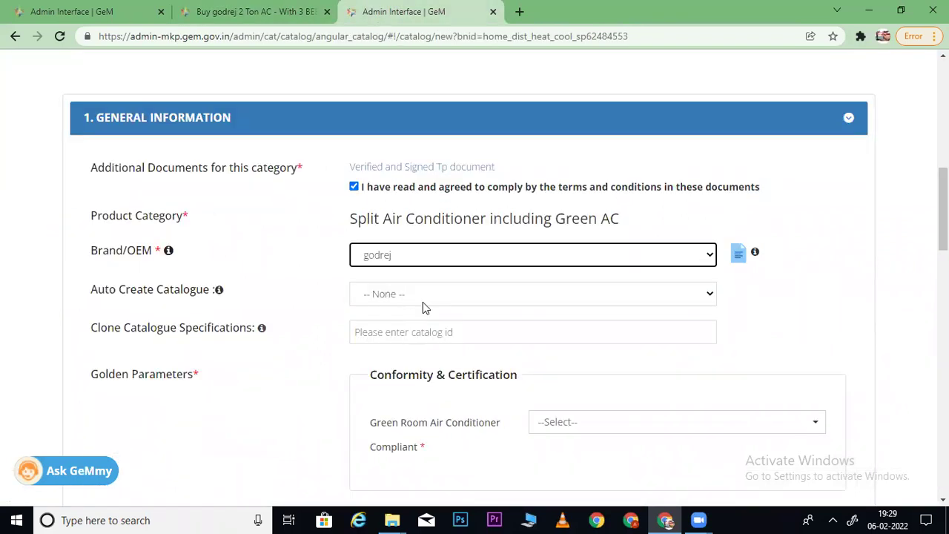
pyautogui.click(423, 336)
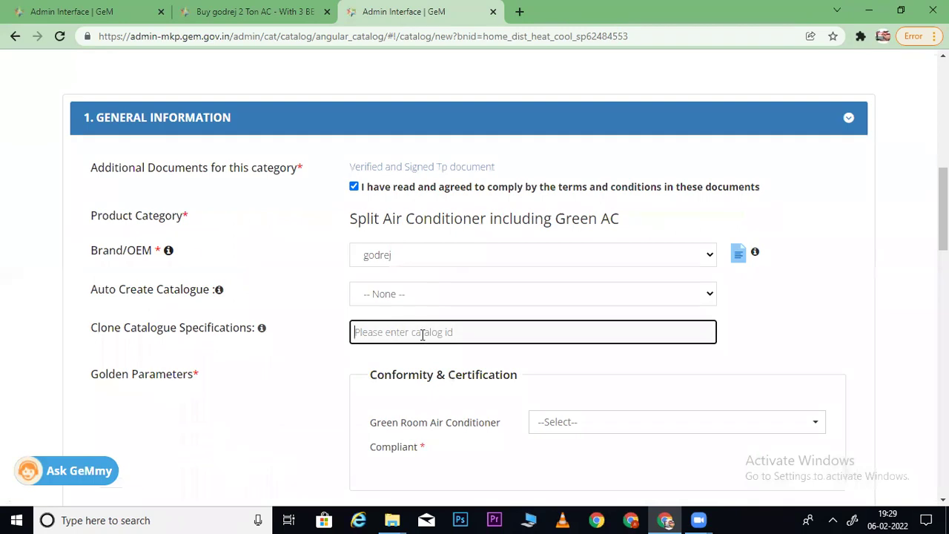
pyautogui.click(239, 13)
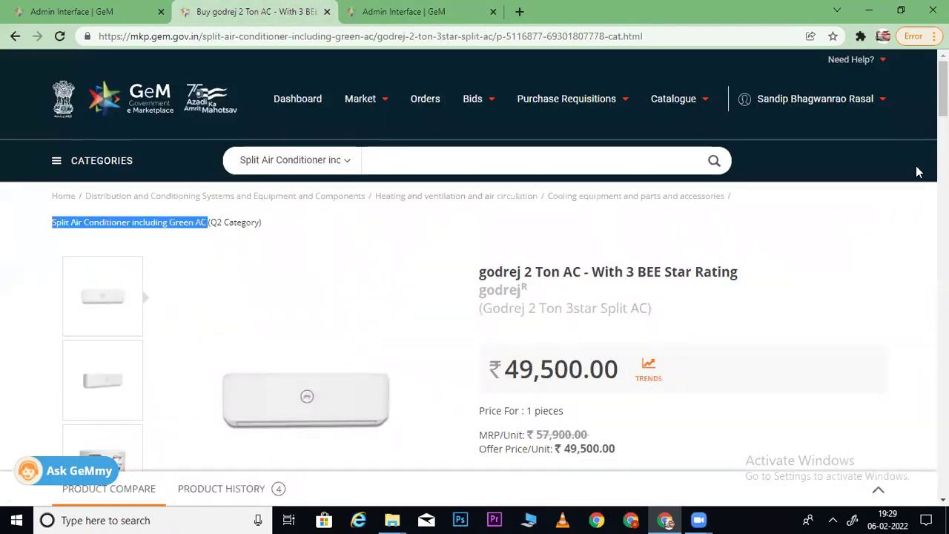
pyautogui.scroll(-2, 944, 89)
pyautogui.scroll(-1, 638, 289)
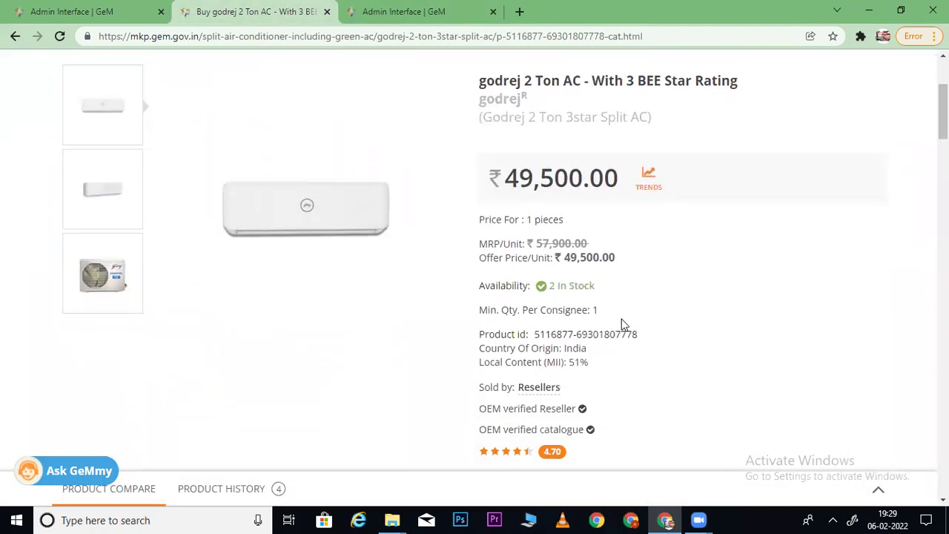
pyautogui.moveTo(638, 335); pyautogui.dragTo(540, 331)
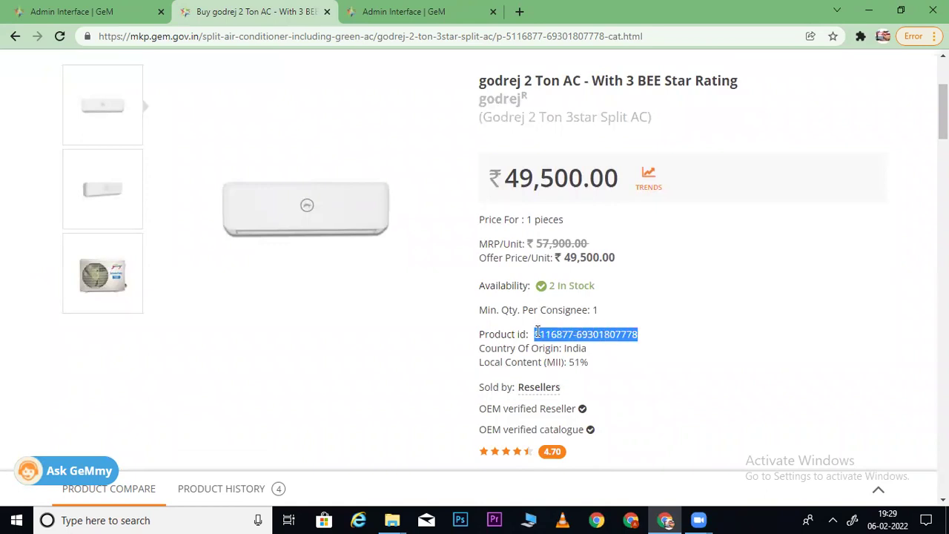
pyautogui.click(398, 13)
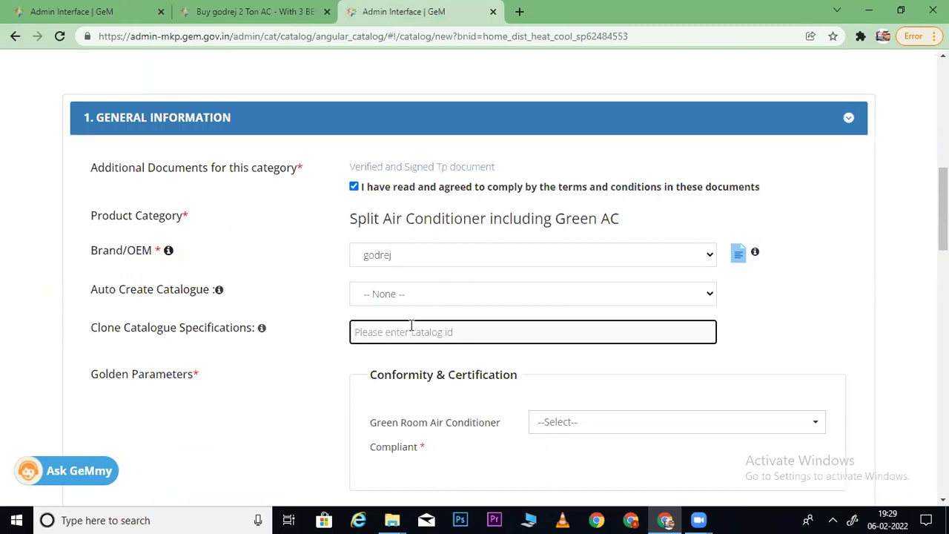
pyautogui.hotkey('ctrl', 'v')
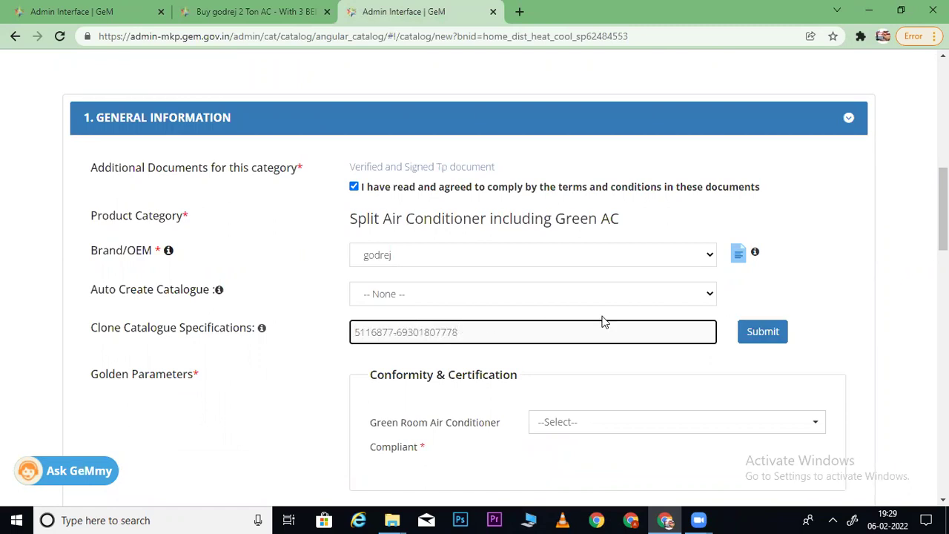
pyautogui.scroll(-1, 505, 296)
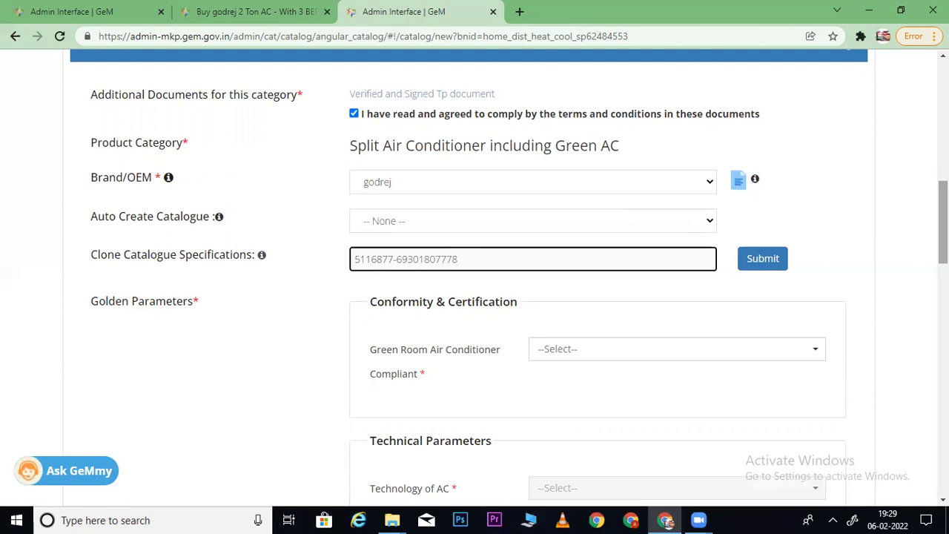
# - Clone the godrej 2 Ton AC's specifications (Non Inverter AC, 2 Ton) into the form and save
pyautogui.click(763, 259)
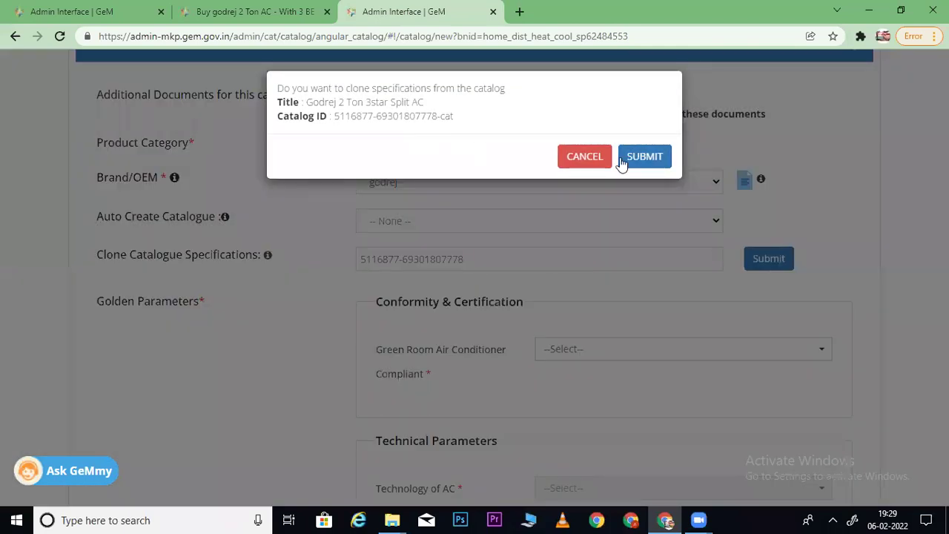
pyautogui.click(639, 156)
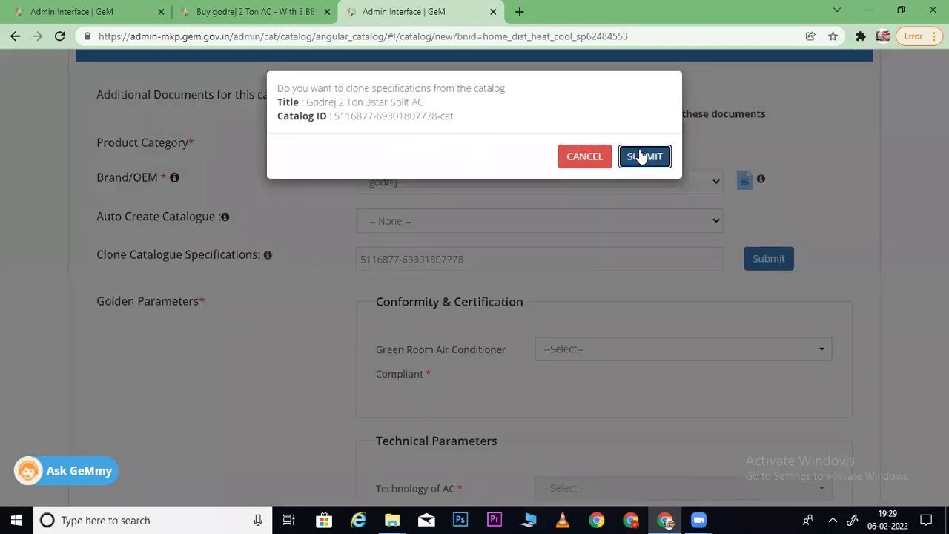
pyautogui.scroll(-10, 509, 277)
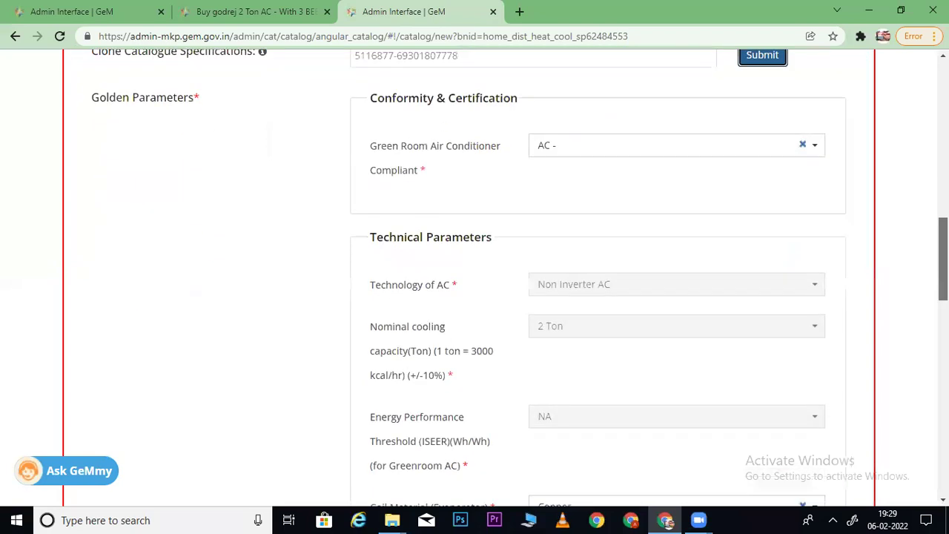
pyautogui.scroll(-5, 477, 334)
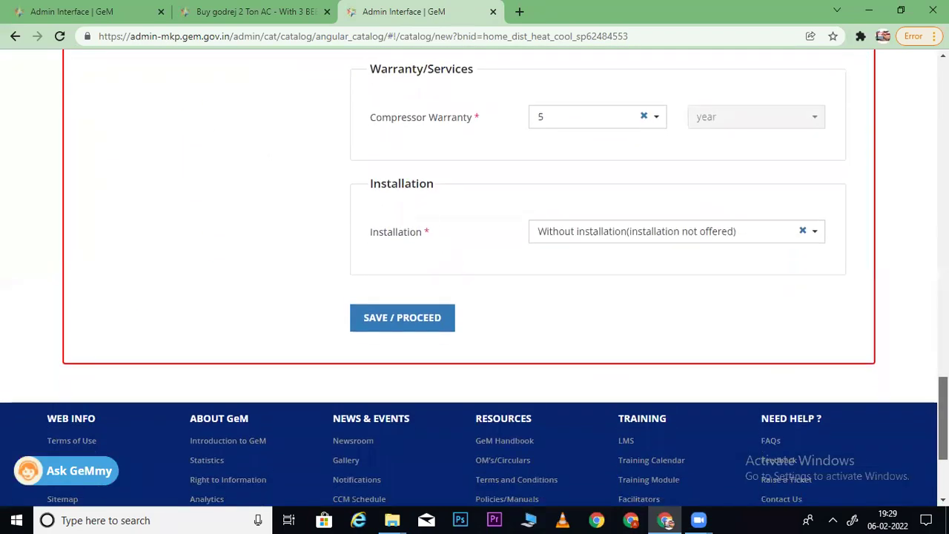
pyautogui.click(395, 311)
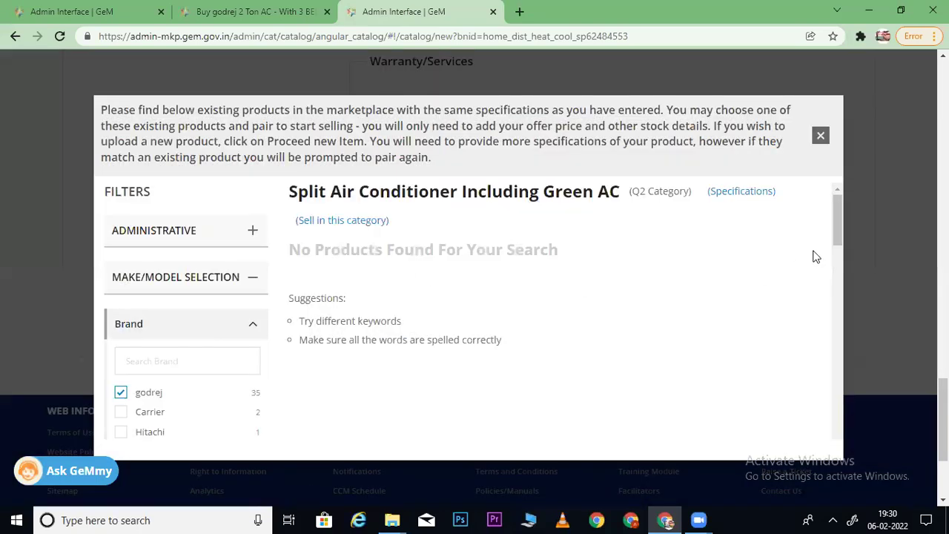
# - Add LLOYD, Oneiric and Voltas to the brand filter of the matching 2 Ton AC products
pyautogui.moveTo(840, 228); pyautogui.dragTo(839, 250)
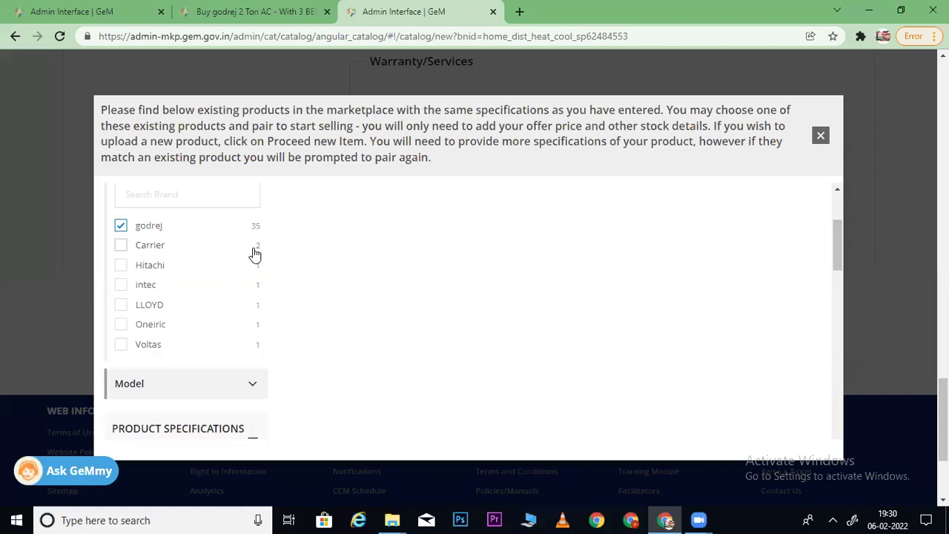
pyautogui.click(121, 246)
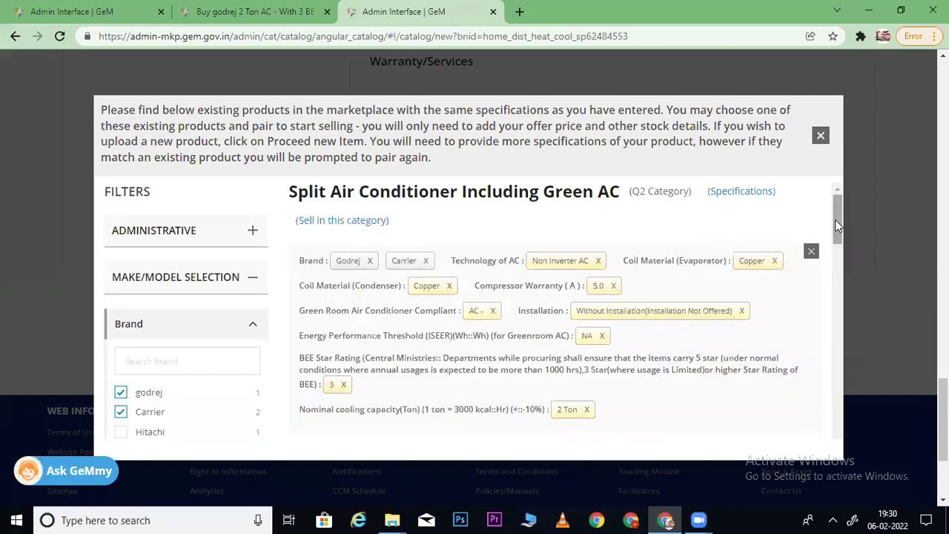
pyautogui.moveTo(836, 226); pyautogui.dragTo(834, 248)
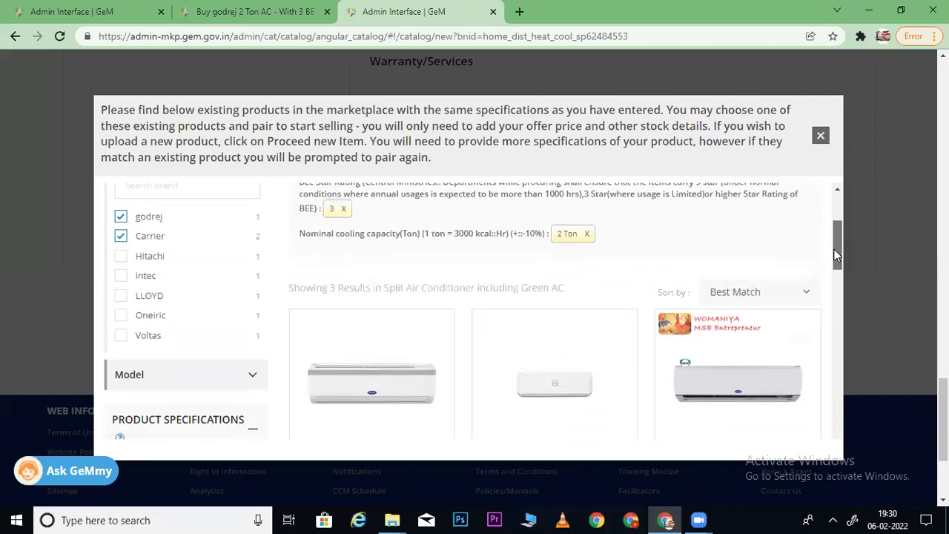
pyautogui.click(121, 237)
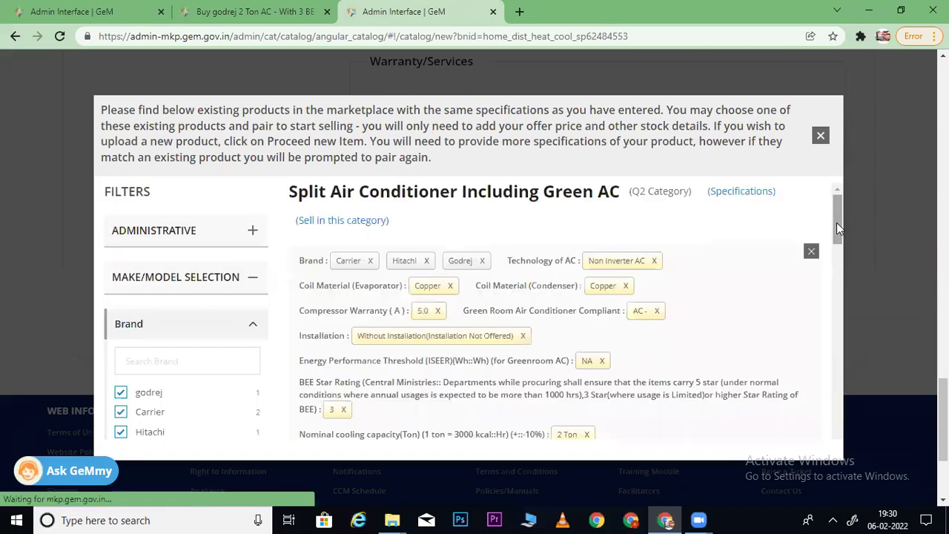
pyautogui.moveTo(837, 223)
pyautogui.mouseDown()
pyautogui.moveTo(838, 277)
pyautogui.moveTo(838, 240)
pyautogui.mouseUp()
pyautogui.click(120, 342)
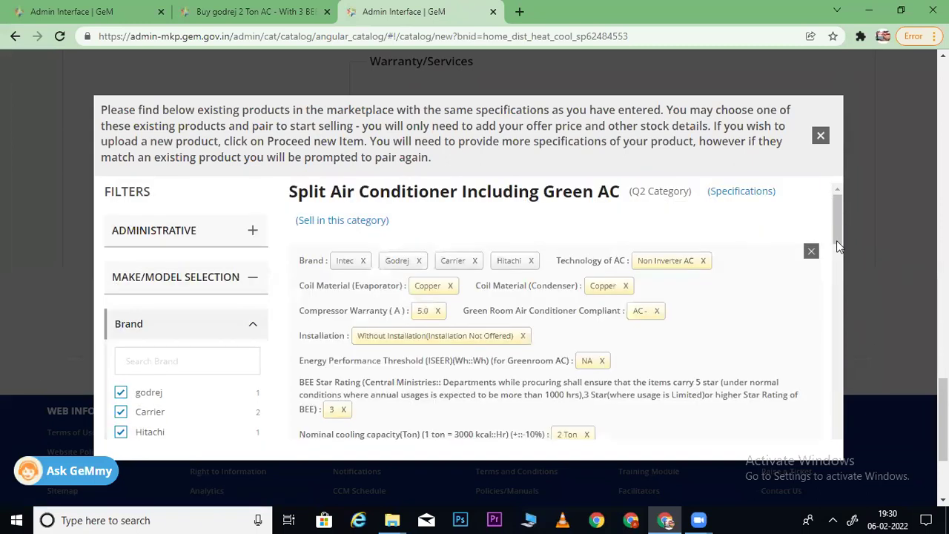
pyautogui.moveTo(838, 226); pyautogui.dragTo(840, 264)
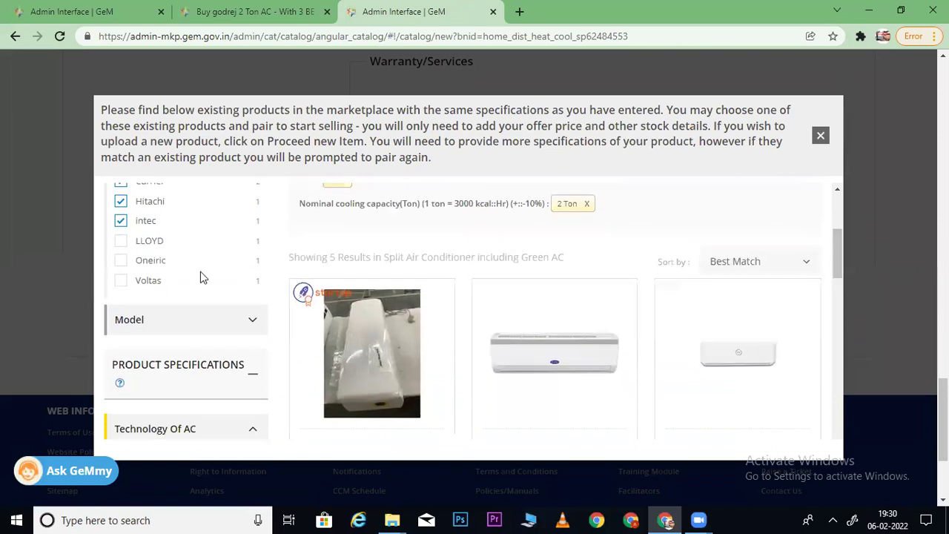
pyautogui.click(121, 242)
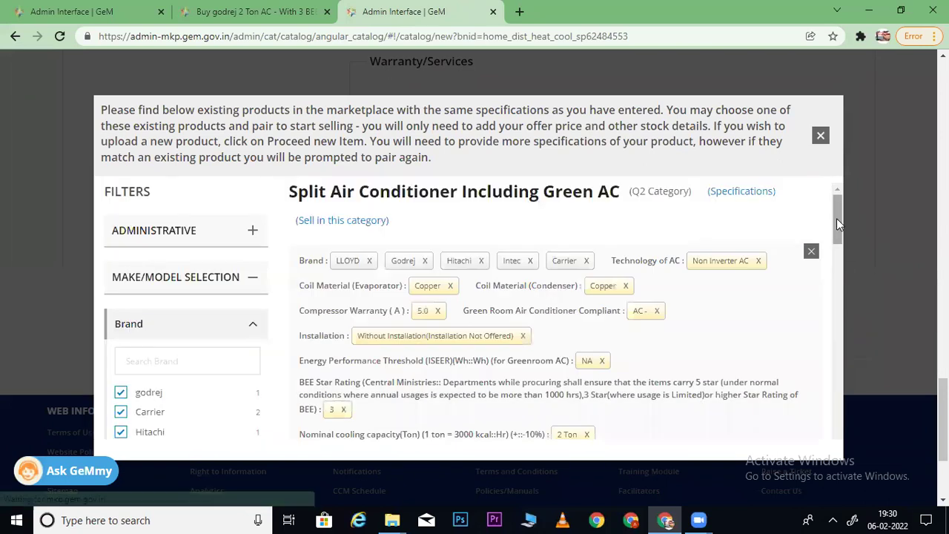
pyautogui.moveTo(837, 218); pyautogui.dragTo(835, 250)
pyautogui.scroll(-1, 835, 250)
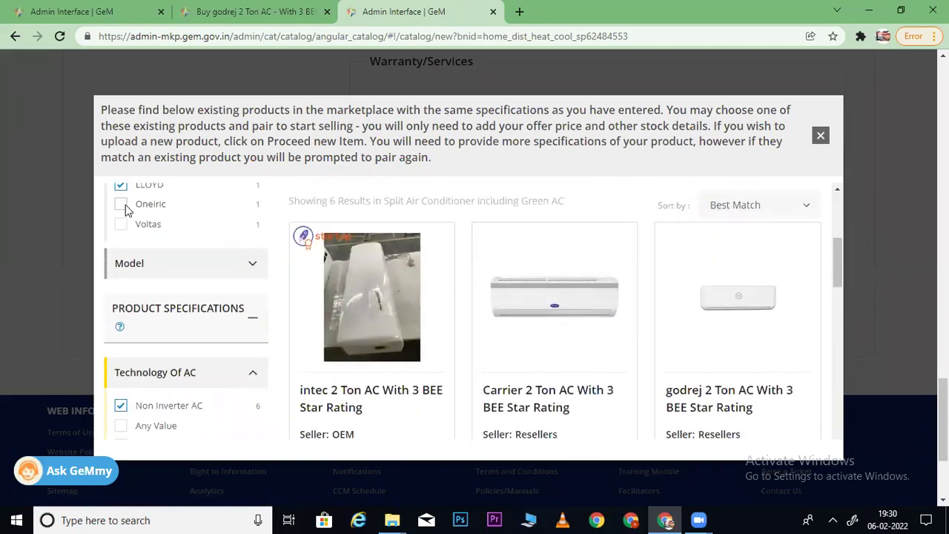
pyautogui.click(123, 206)
pyautogui.moveTo(836, 217); pyautogui.dragTo(831, 252)
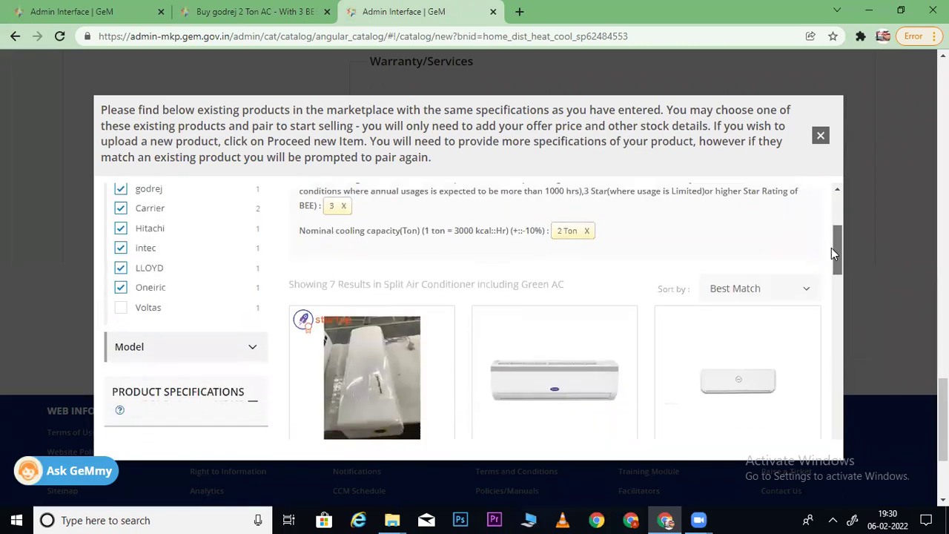
pyautogui.scroll(-1, 830, 252)
pyautogui.click(123, 267)
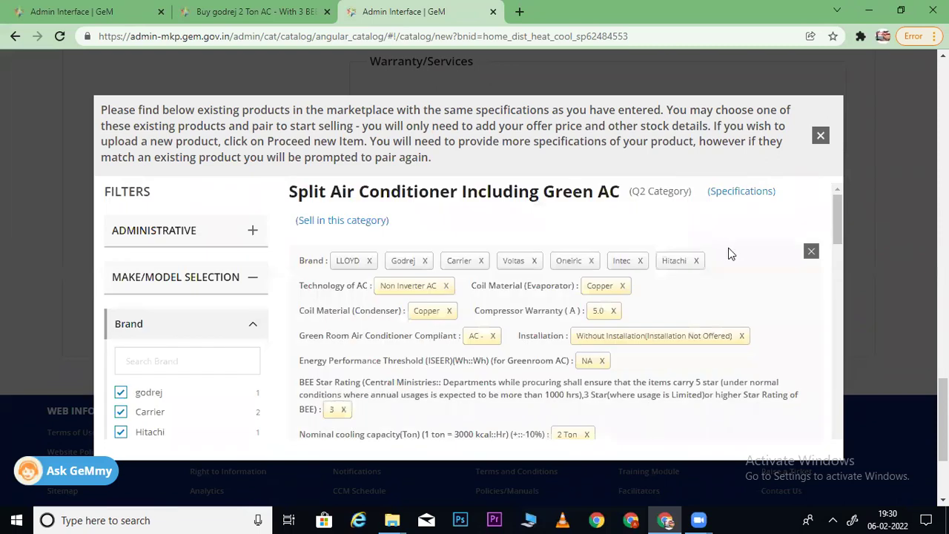
pyautogui.moveTo(839, 216); pyautogui.dragTo(838, 250)
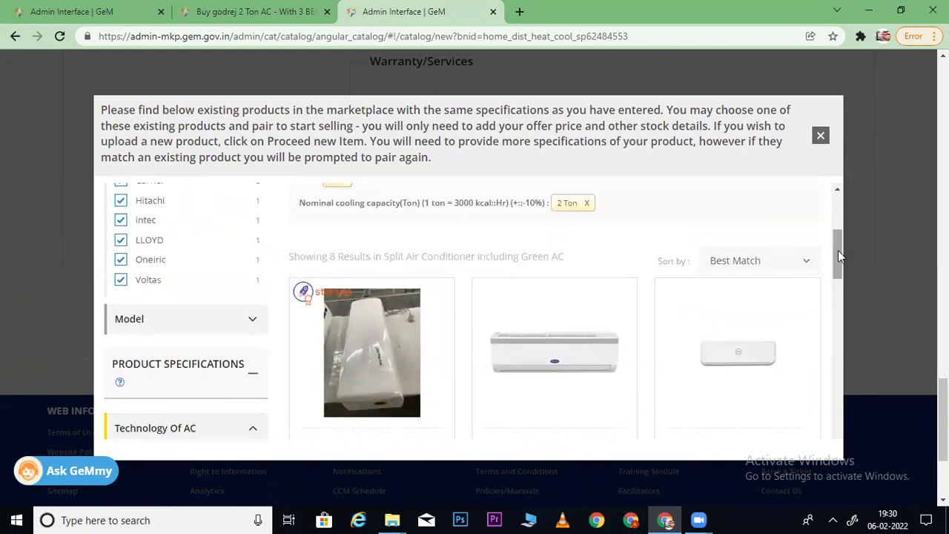
# - Sort the 8 matches by Price: Low to High, cheapest ₹37,050, and return to the godrej listing
pyautogui.click(757, 261)
pyautogui.click(730, 296)
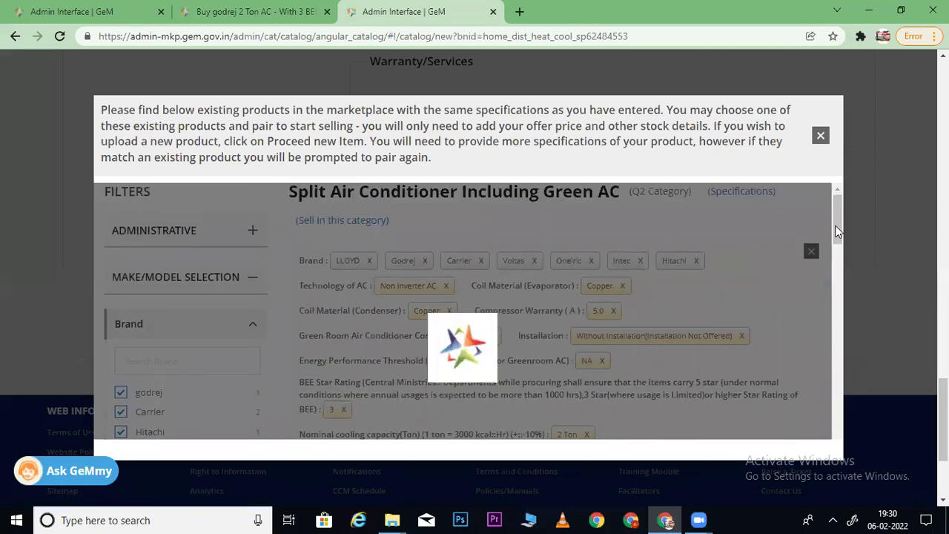
pyautogui.moveTo(836, 225); pyautogui.dragTo(841, 290)
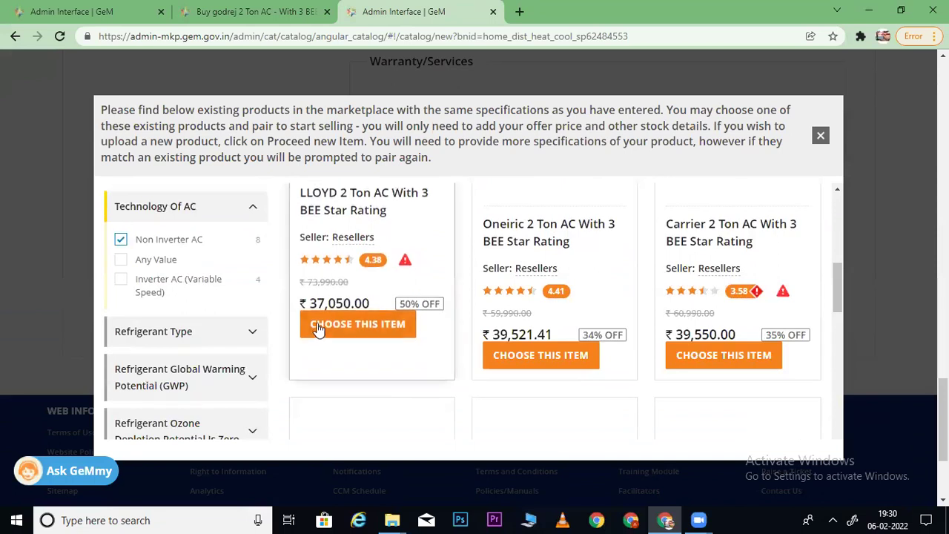
pyautogui.hotkey('ctrl', 'shift', 'Tab')
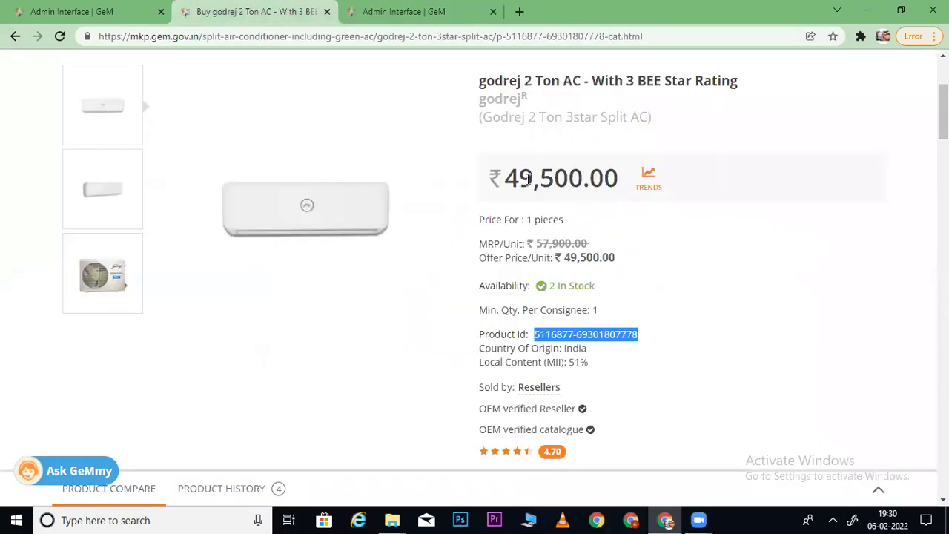
# - Open the LLOYD 2 Ton AC card from the sorted matching-products list in a new tab
pyautogui.click(398, 14)
pyautogui.scroll(-1, 392, 244)
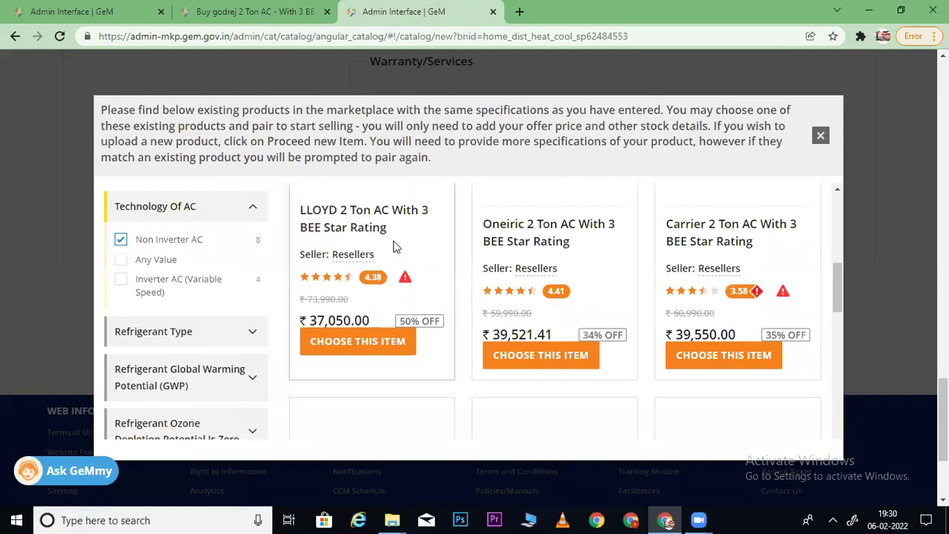
pyautogui.rightClick(344, 200)
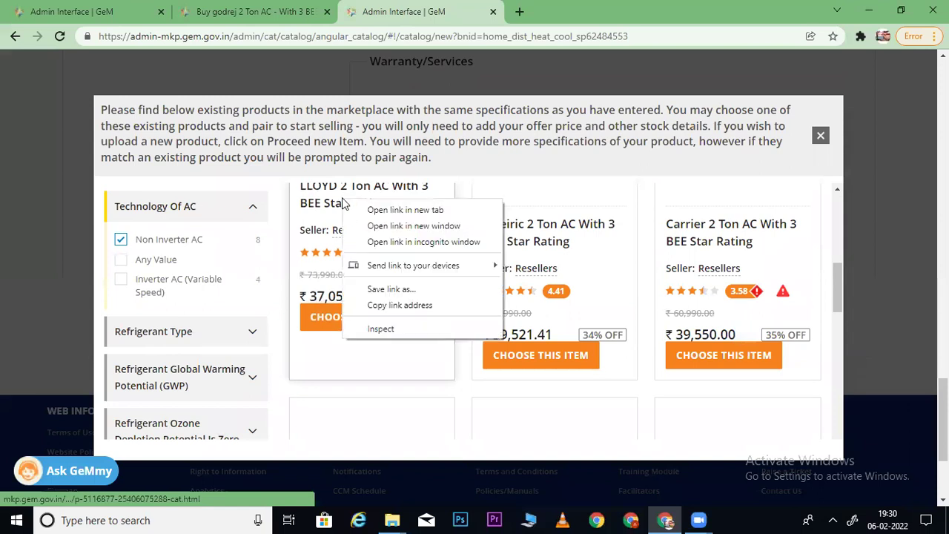
pyautogui.click(385, 211)
pyautogui.click(562, 10)
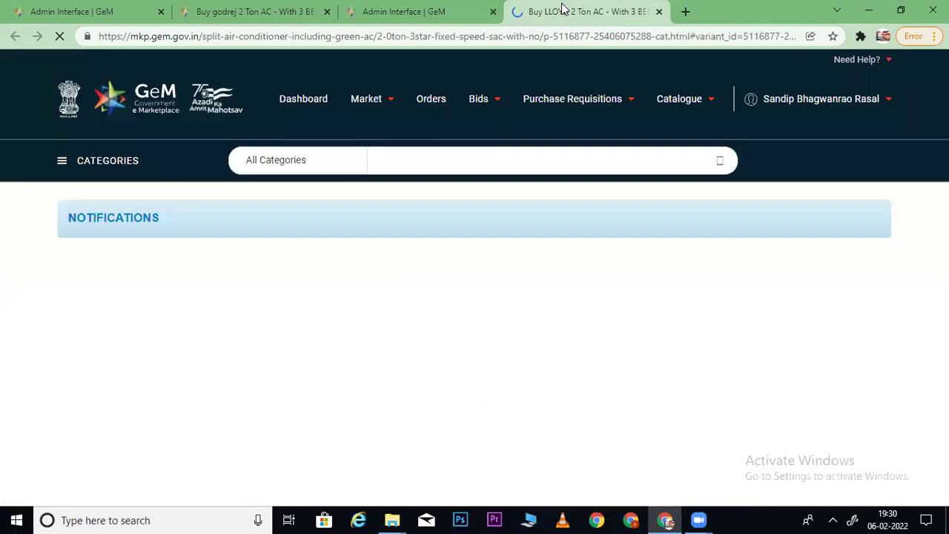
# - Show the other sellers' offers for the LLOYD 2 Ton AC
pyautogui.scroll(-3, 812, 136)
pyautogui.scroll(-1, 495, 345)
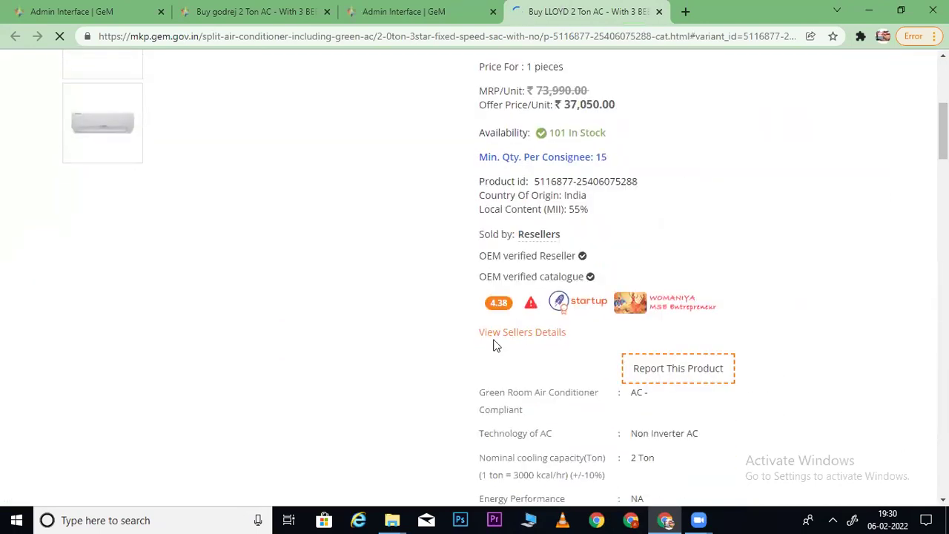
pyautogui.click(529, 338)
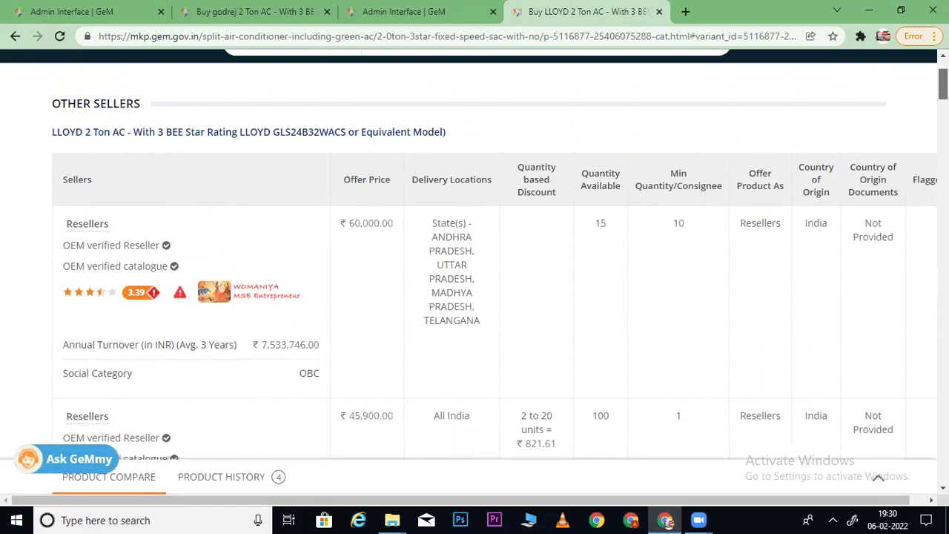
pyautogui.scroll(-2, 475, 252)
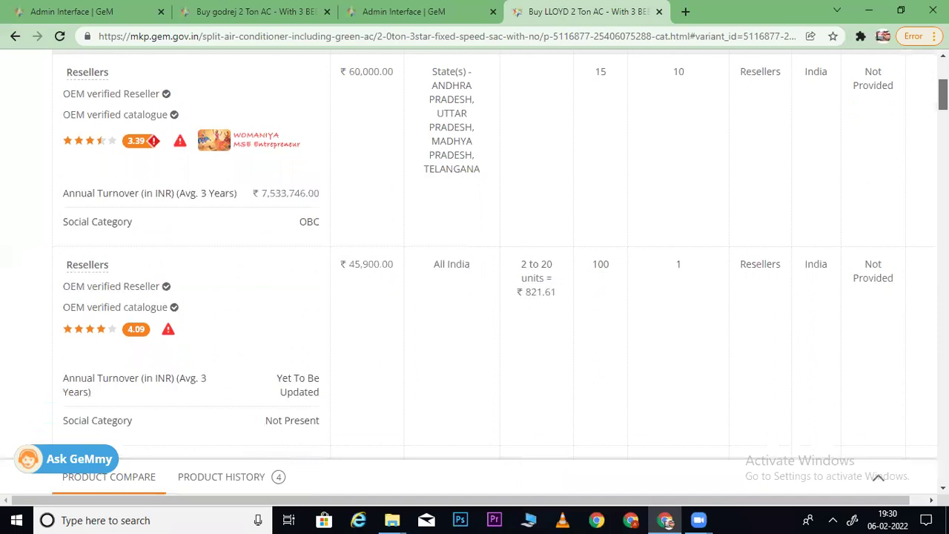
pyautogui.click(239, 12)
pyautogui.click(553, 24)
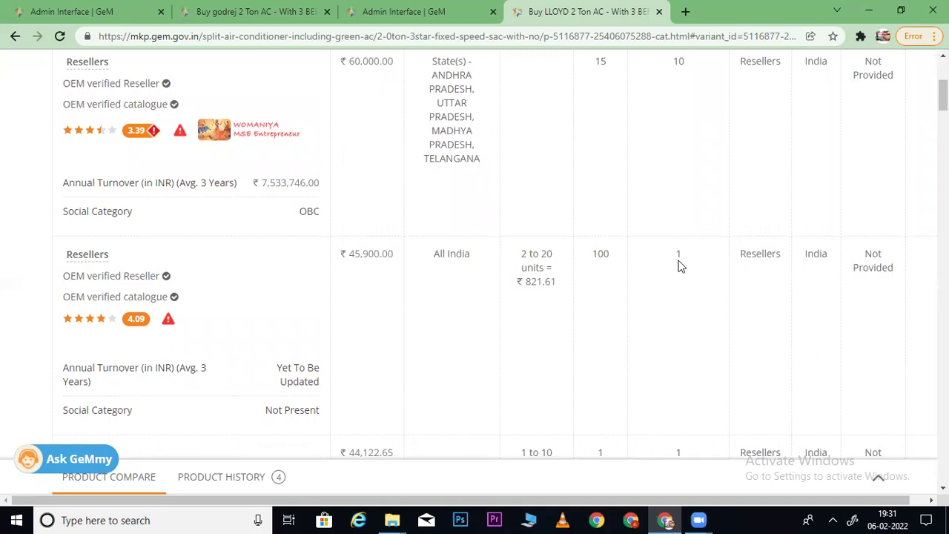
# - Compare the second reseller's ₹45,900 price, minimum quantity, delivery and ₹821.61 discount with the godrej listing
pyautogui.moveTo(682, 261); pyautogui.dragTo(671, 258)
pyautogui.moveTo(486, 257); pyautogui.dragTo(426, 257)
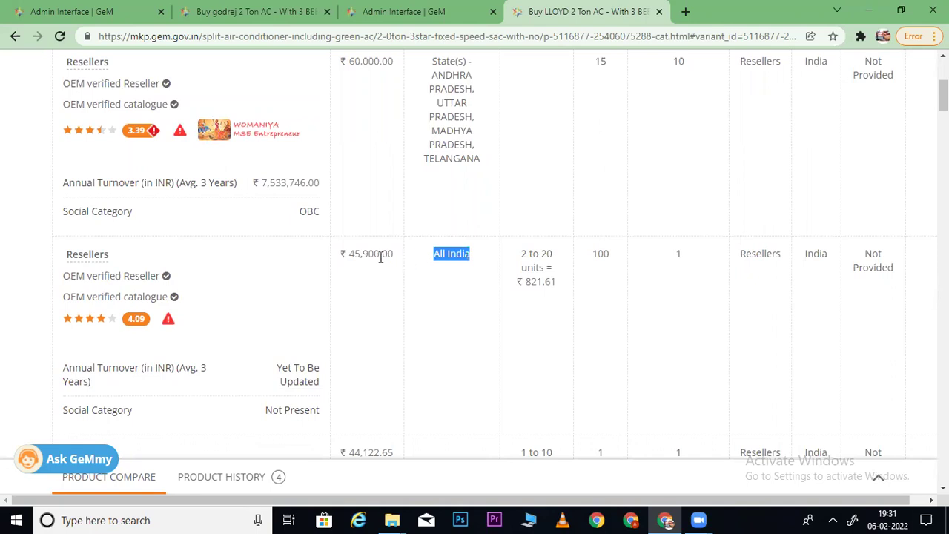
pyautogui.moveTo(351, 254); pyautogui.dragTo(390, 255)
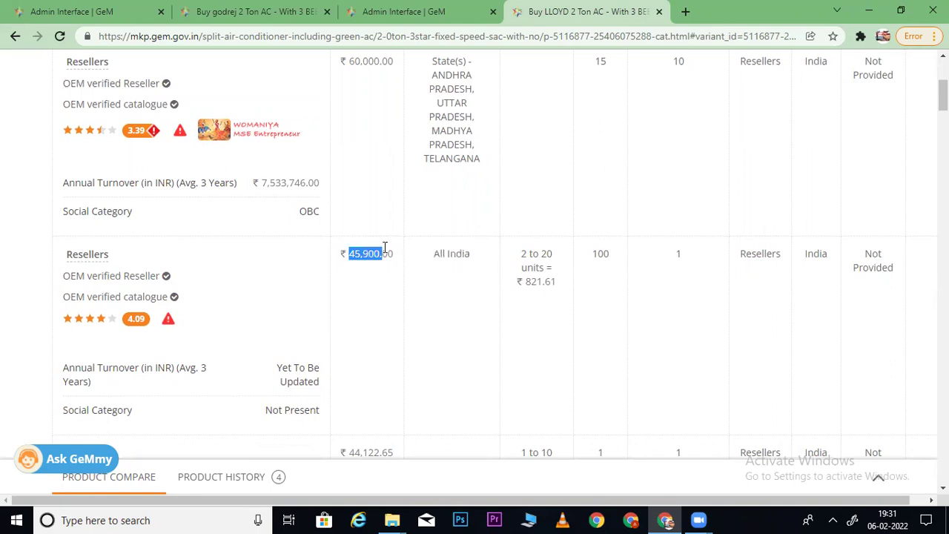
pyautogui.click(254, 11)
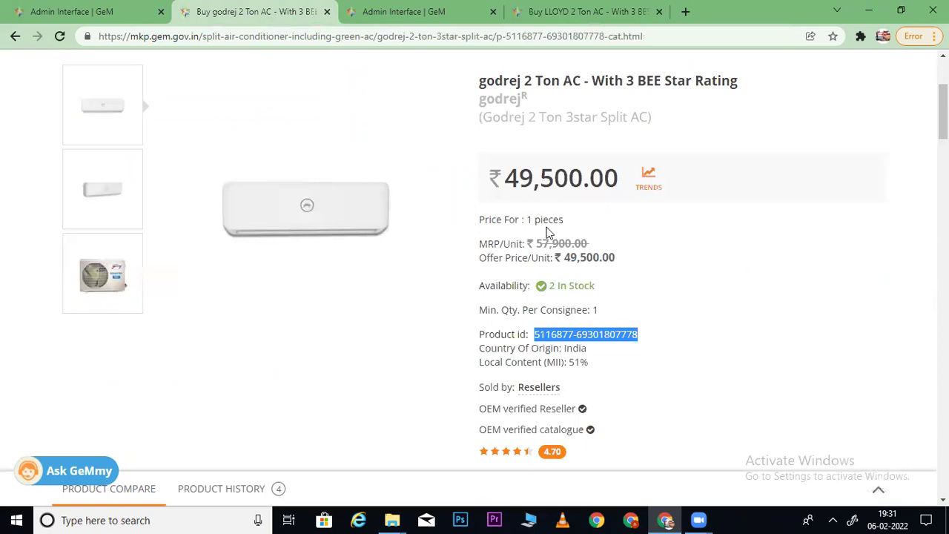
pyautogui.click(588, 8)
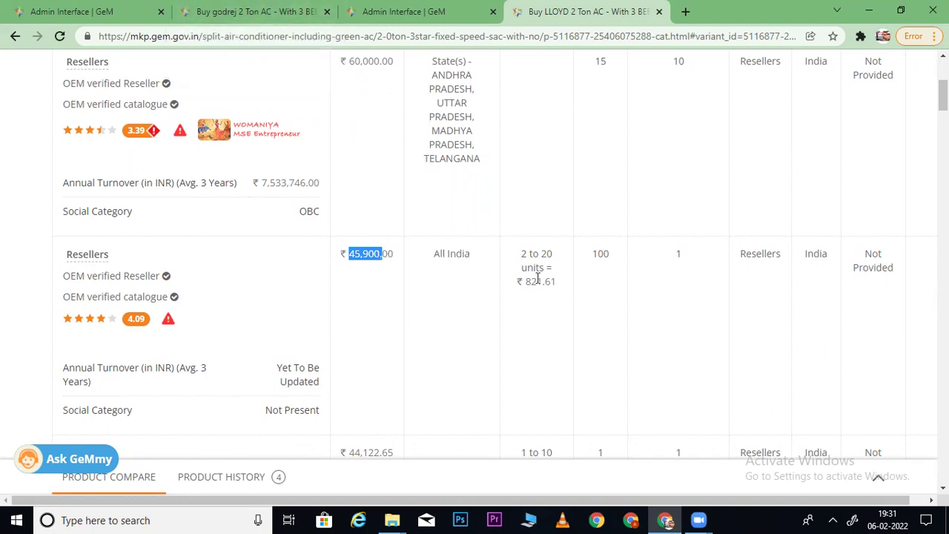
pyautogui.moveTo(526, 281); pyautogui.dragTo(553, 280)
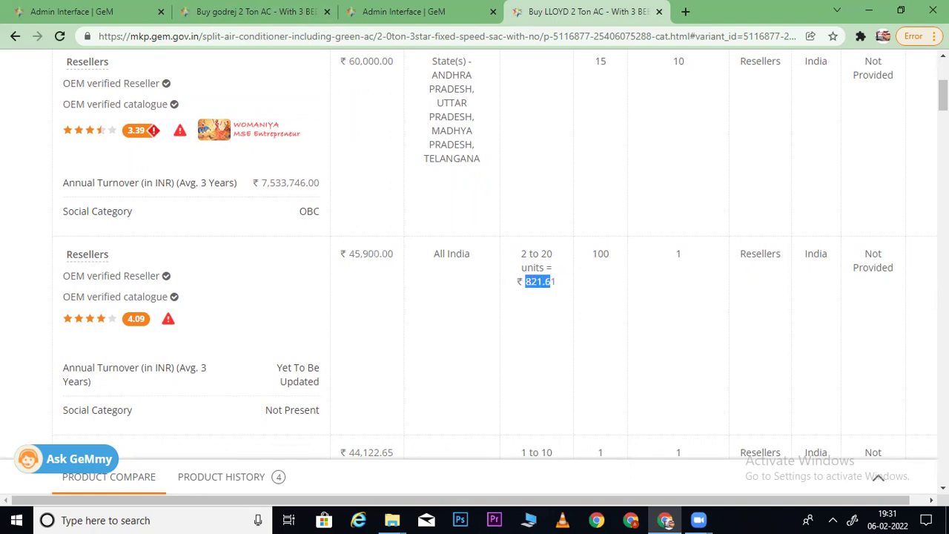
pyautogui.scroll(1, 474, 252)
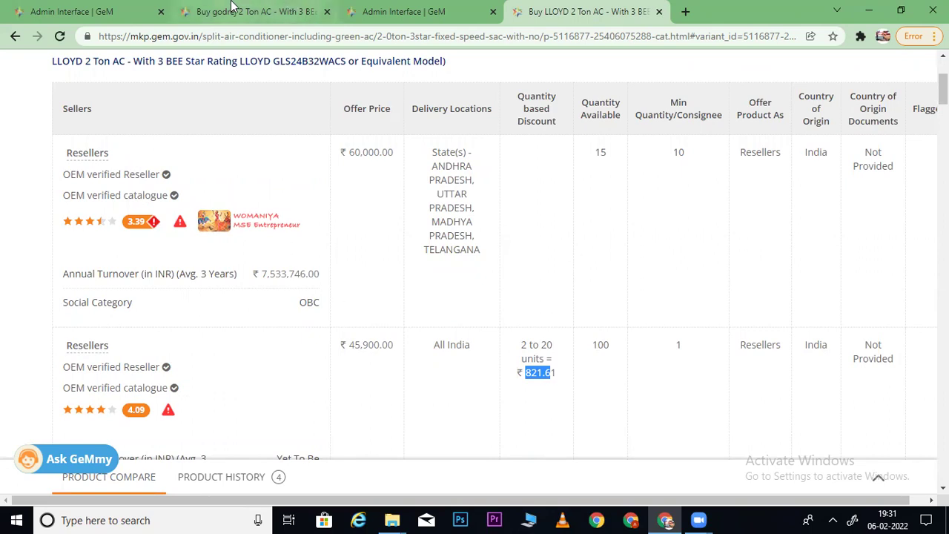
pyautogui.click(292, 9)
# - Review the other matching 2 Ton AC product cards in the pairing dialog
pyautogui.click(406, 11)
pyautogui.scroll(-2, 421, 259)
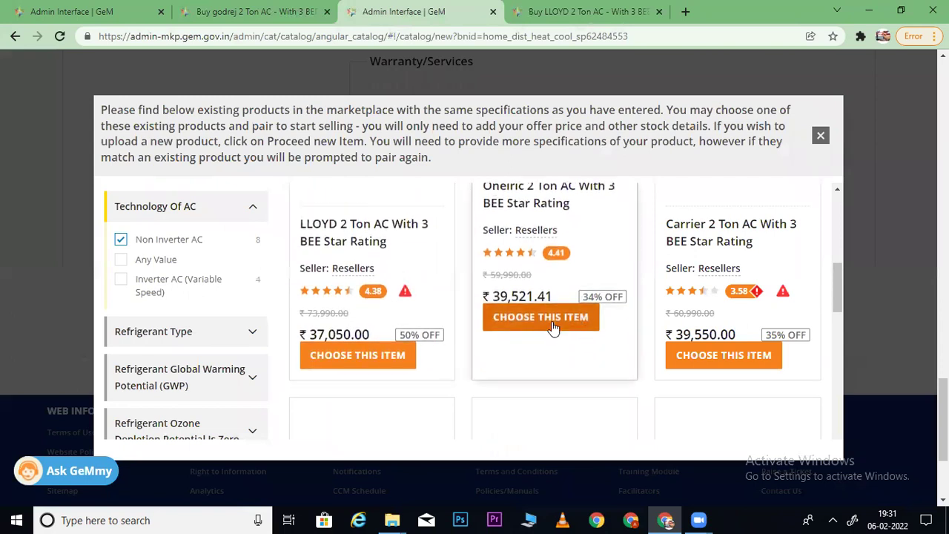
pyautogui.moveTo(836, 290); pyautogui.dragTo(841, 342)
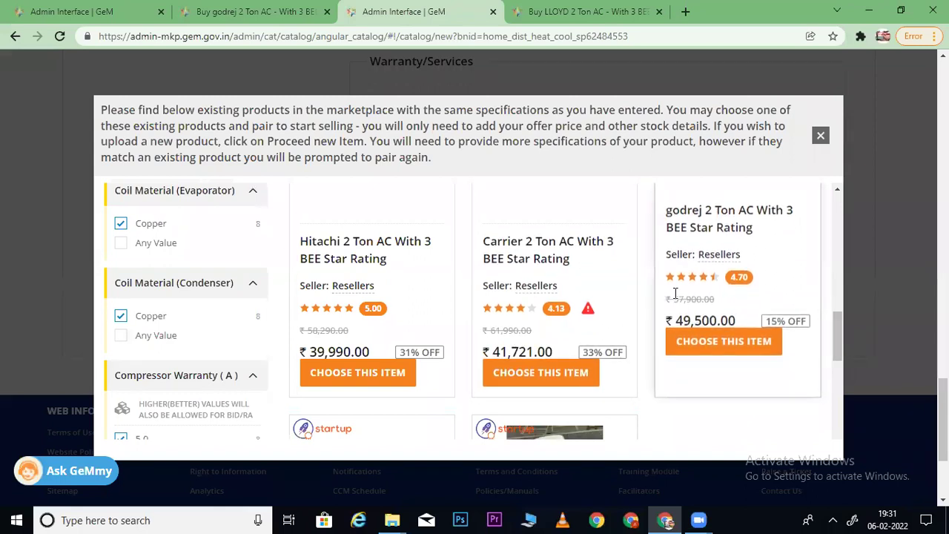
pyautogui.moveTo(835, 324); pyautogui.dragTo(832, 273)
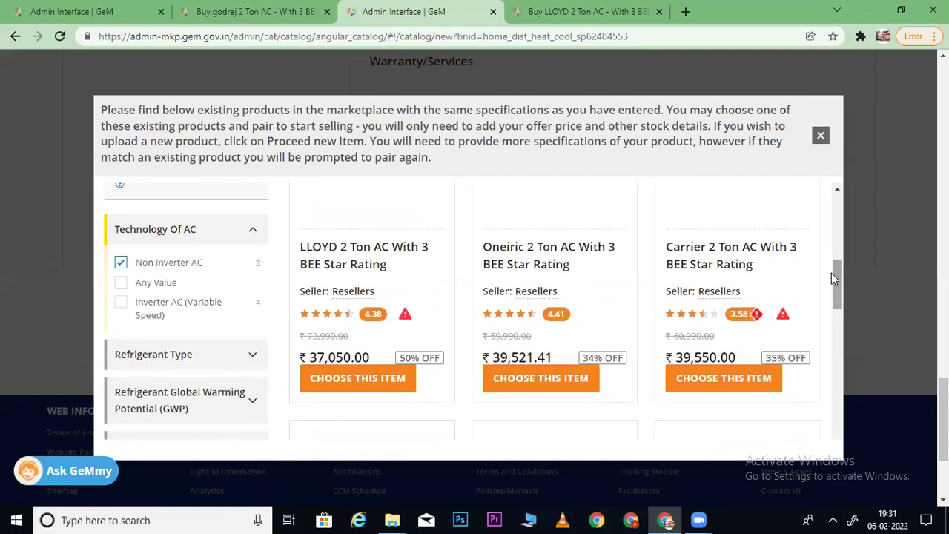
pyautogui.moveTo(836, 272); pyautogui.dragTo(833, 324)
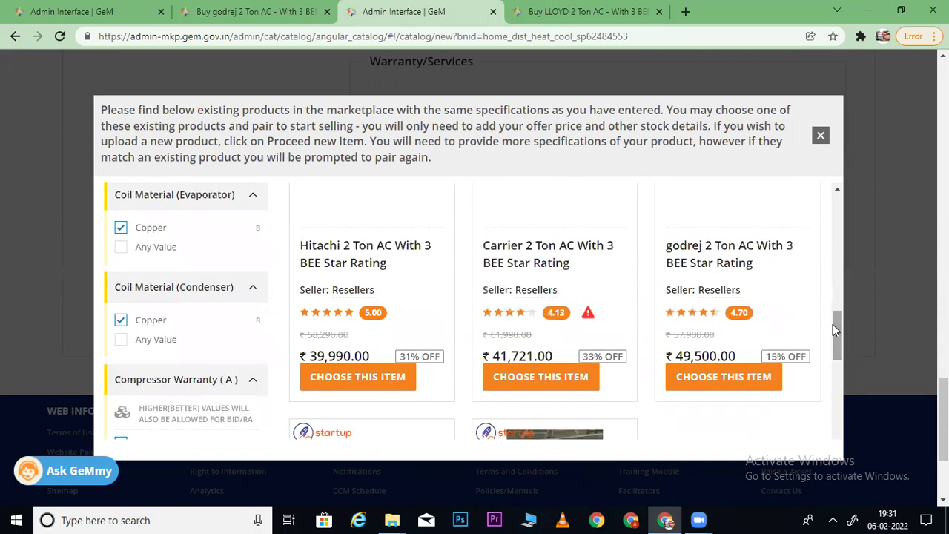
pyautogui.moveTo(833, 324); pyautogui.dragTo(839, 189)
# - Open the LLOYD 2 Ton AC detail page from its sellers tab and select its web address
pyautogui.click(619, 9)
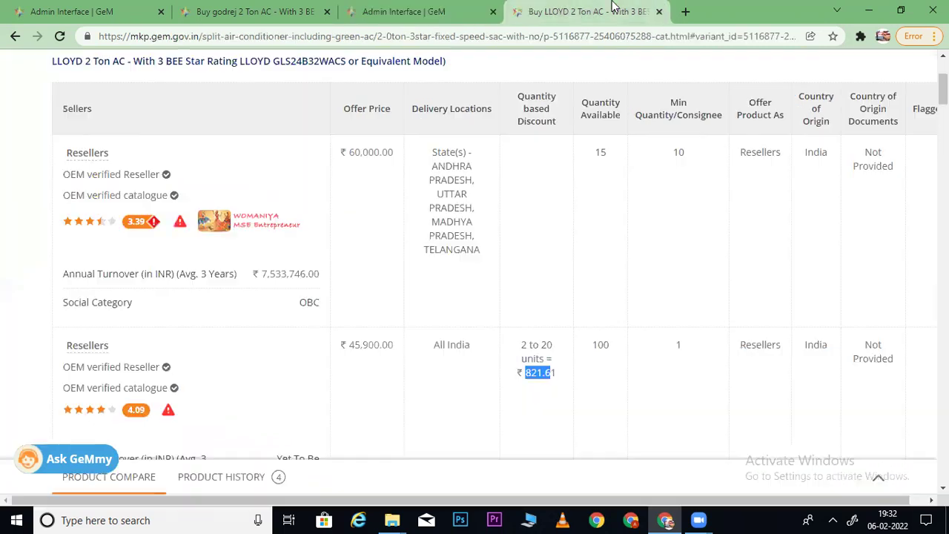
pyautogui.click(456, 83)
pyautogui.click(441, 39)
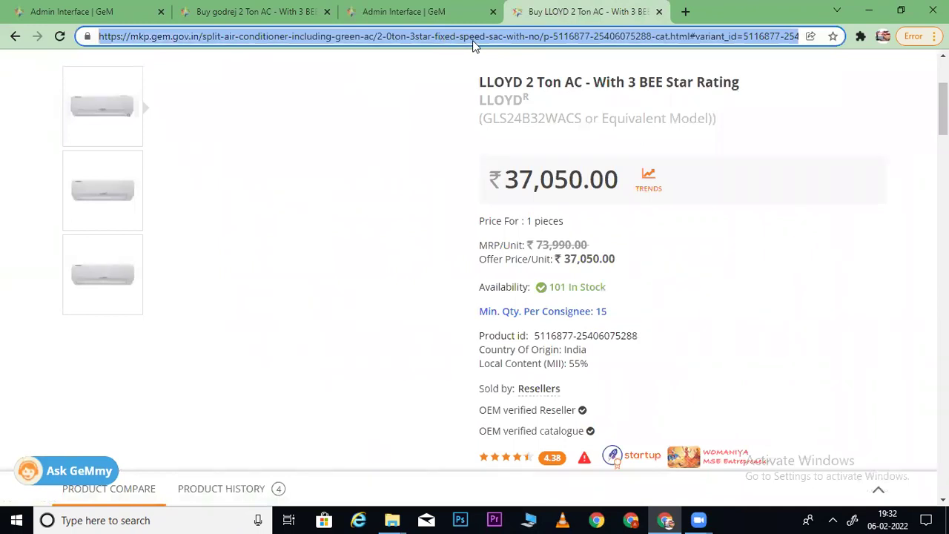
# - Recheck the matching-products list, then return to the LLOYD page showing ₹37,050
pyautogui.click(416, 11)
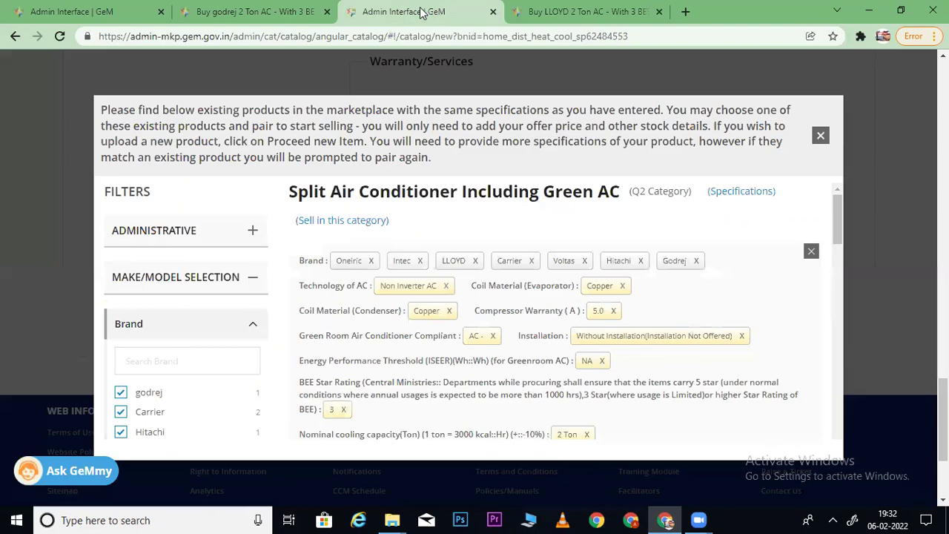
pyautogui.moveTo(835, 215); pyautogui.dragTo(837, 275)
pyautogui.scroll(-1, 440, 191)
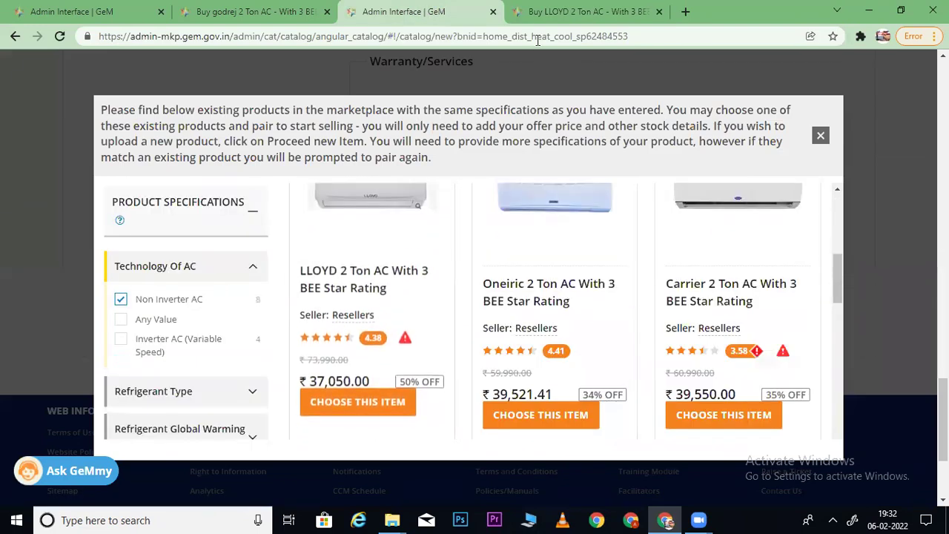
pyautogui.click(534, 16)
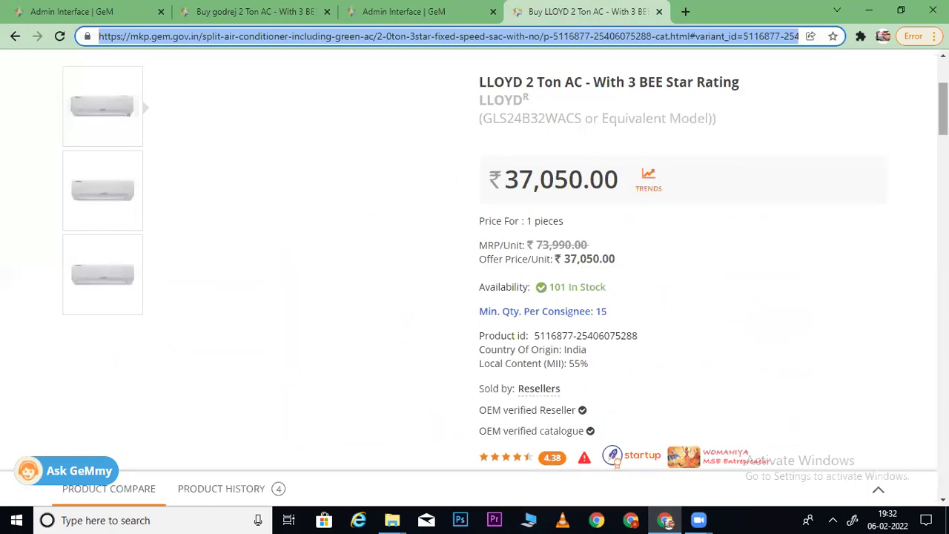
pyautogui.scroll(-3, 804, 275)
pyautogui.click(529, 215)
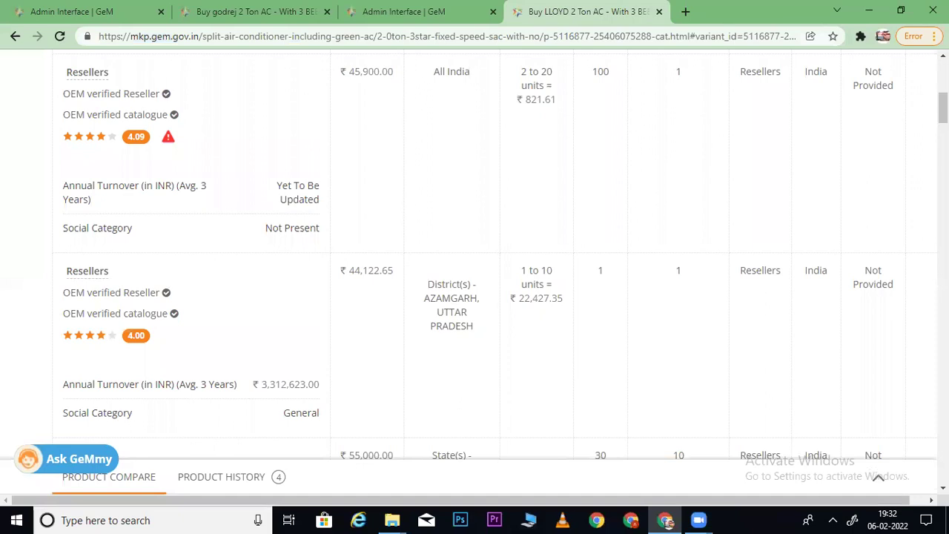
pyautogui.scroll(4, 502, 257)
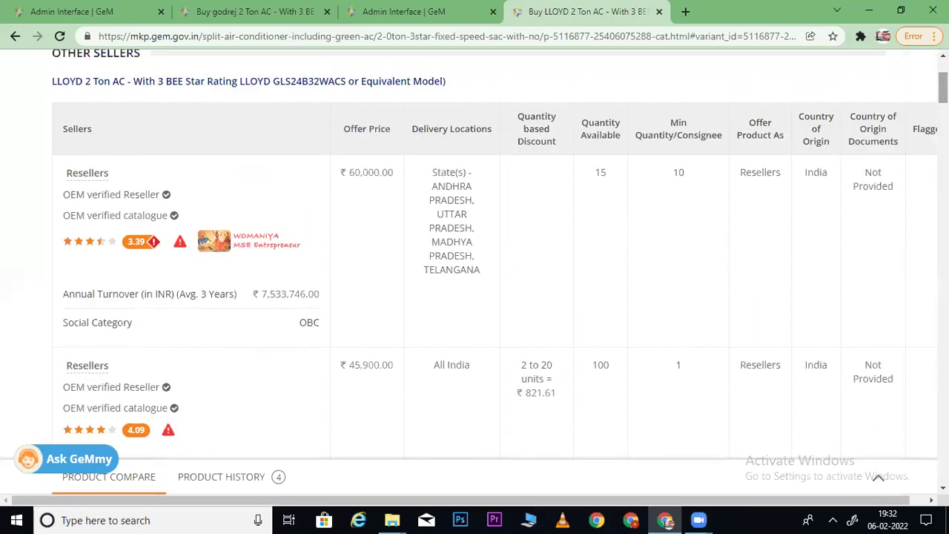
pyautogui.moveTo(345, 368); pyautogui.dragTo(396, 371)
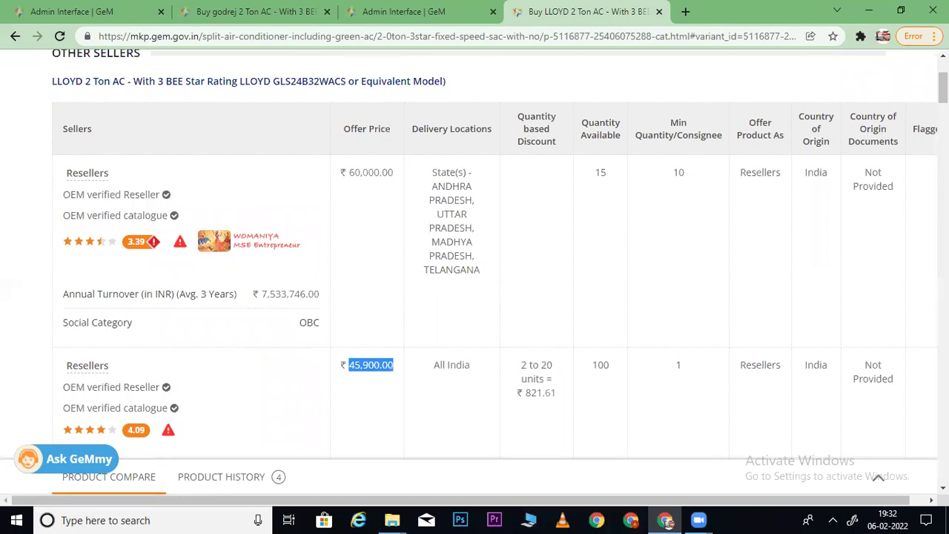
pyautogui.scroll(-2, 500, 253)
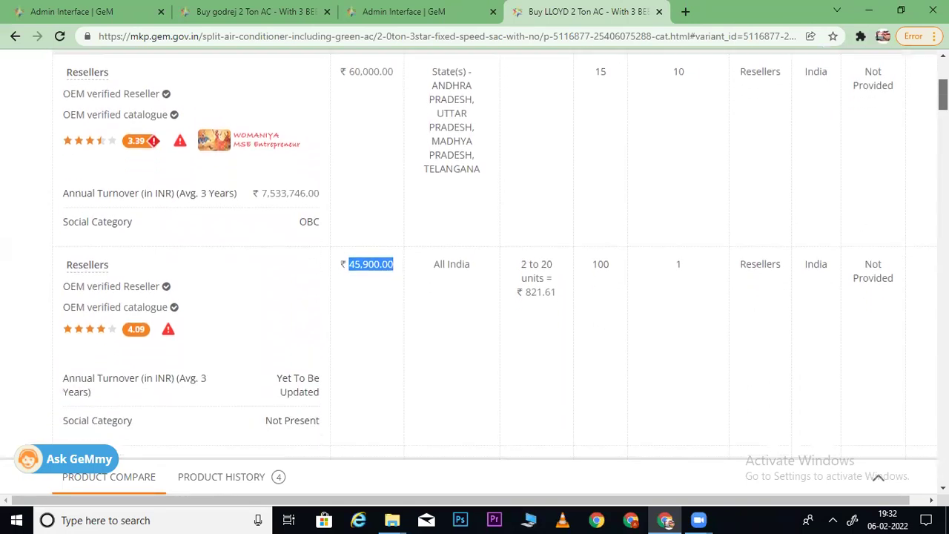
pyautogui.scroll(1, 500, 254)
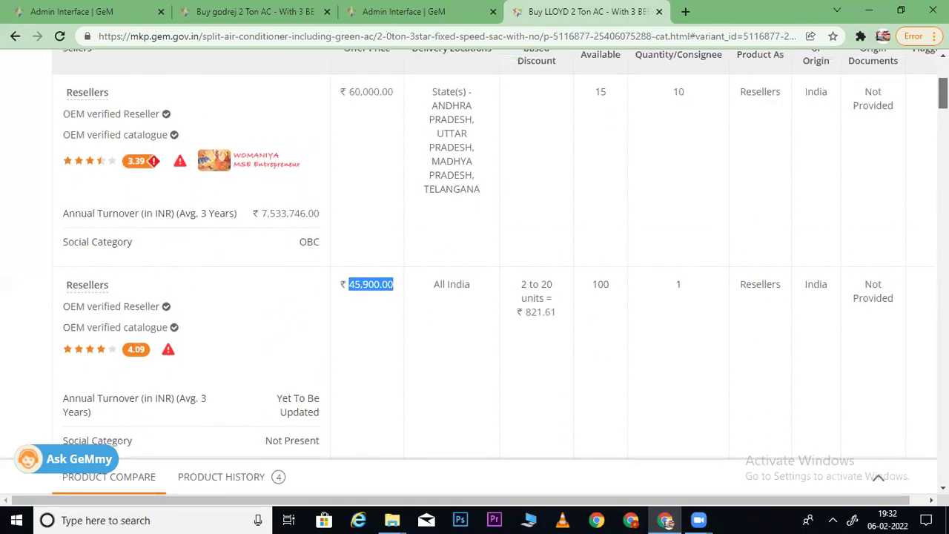
pyautogui.scroll(-1, 500, 254)
pyautogui.scroll(-2, 500, 254)
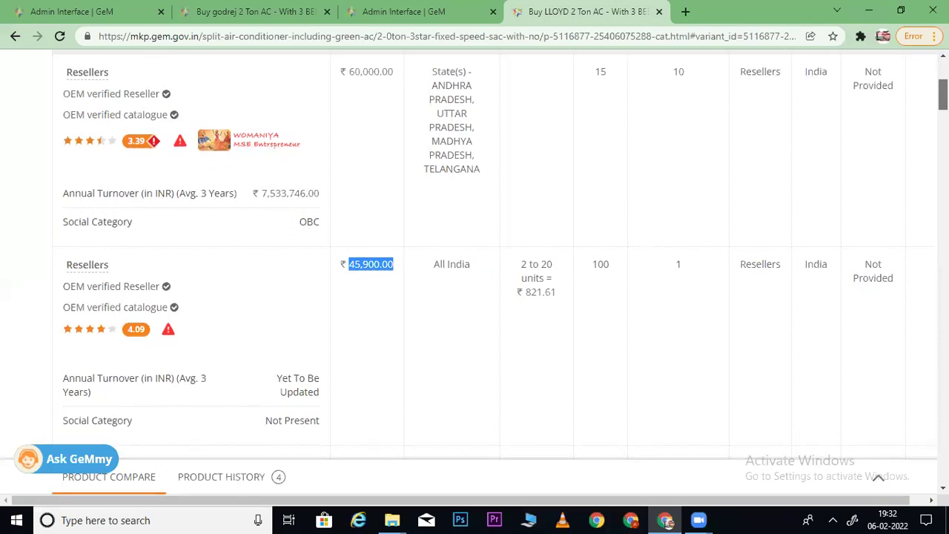
pyautogui.scroll(-4, 500, 254)
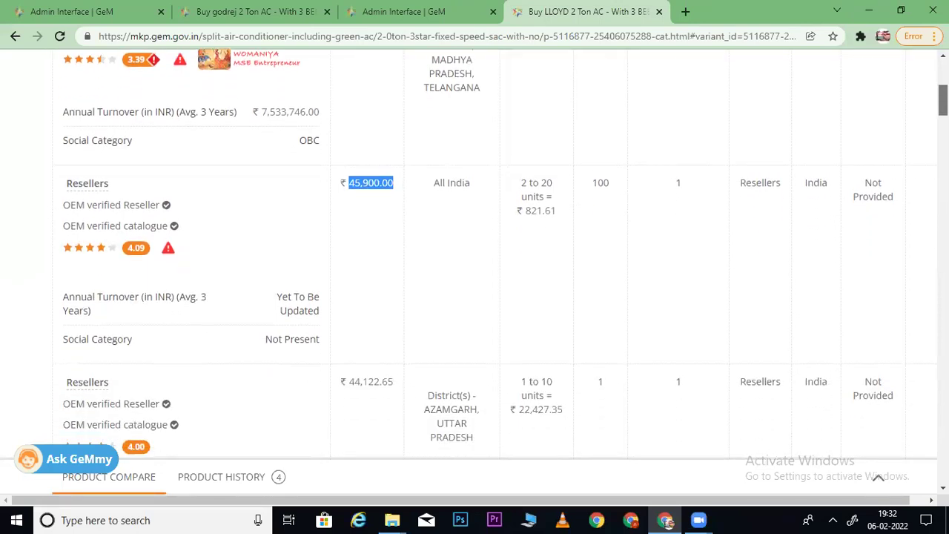
pyautogui.scroll(-6, 500, 254)
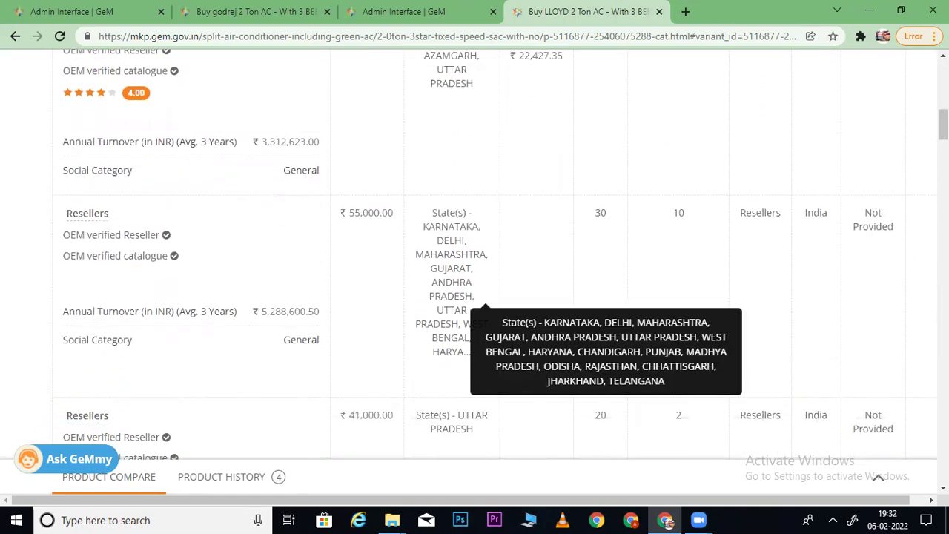
pyautogui.scroll(-10, 475, 297)
pyautogui.scroll(-5, 441, 261)
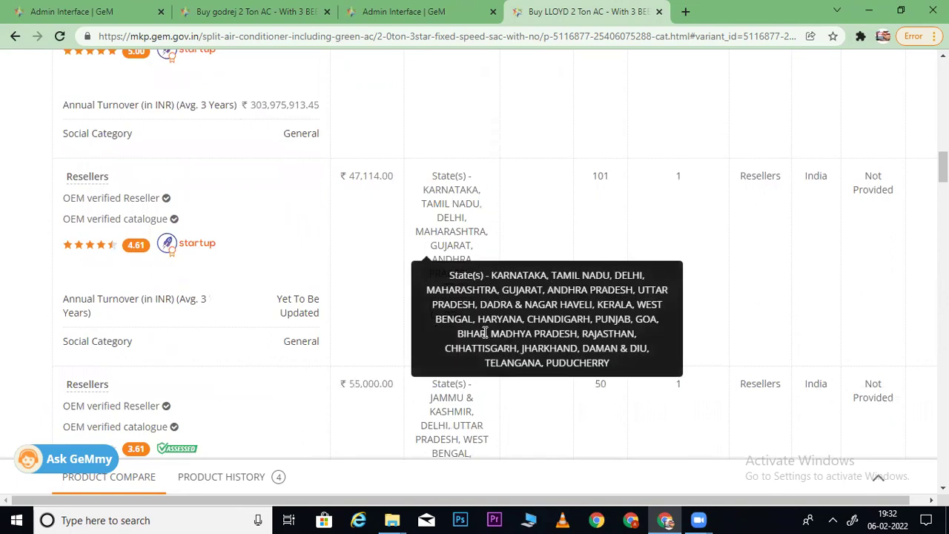
pyautogui.scroll(-10, 452, 259)
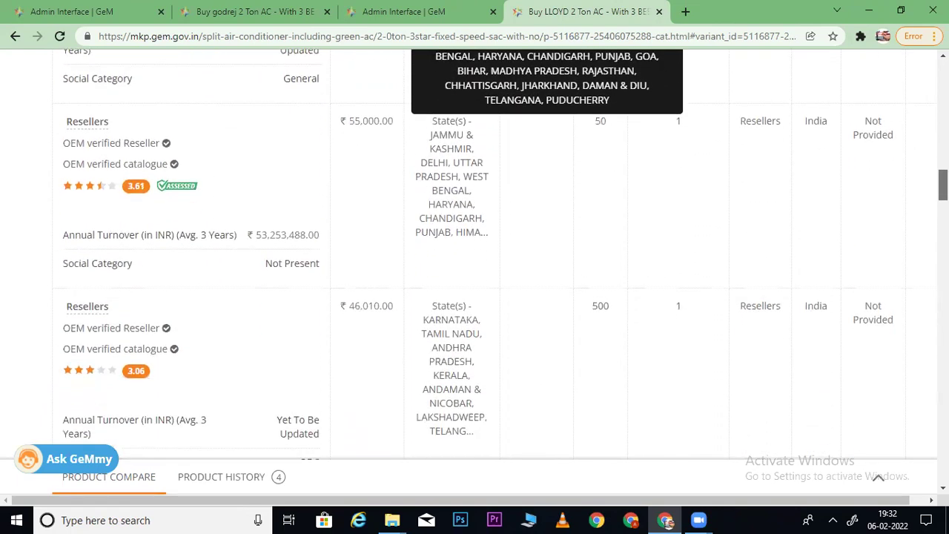
pyautogui.scroll(-10, 452, 260)
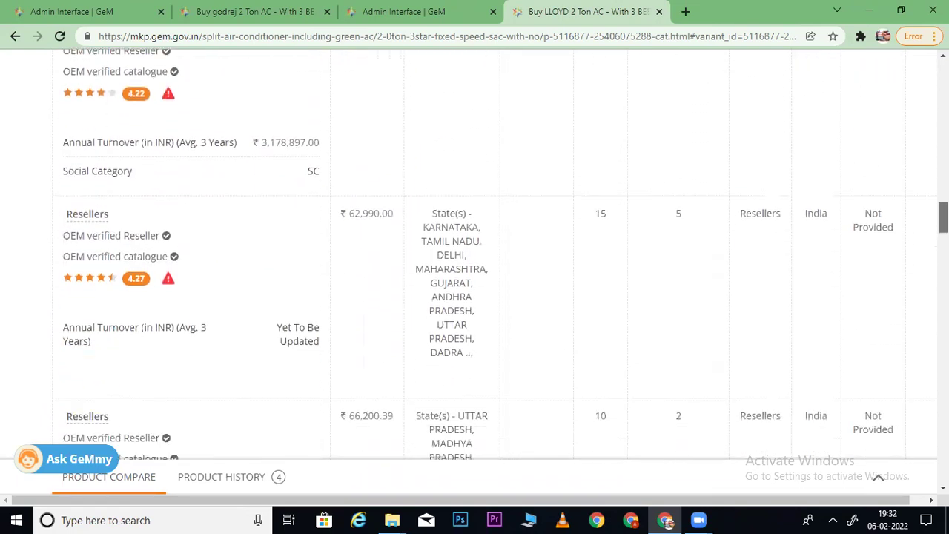
pyautogui.scroll(-11, 452, 259)
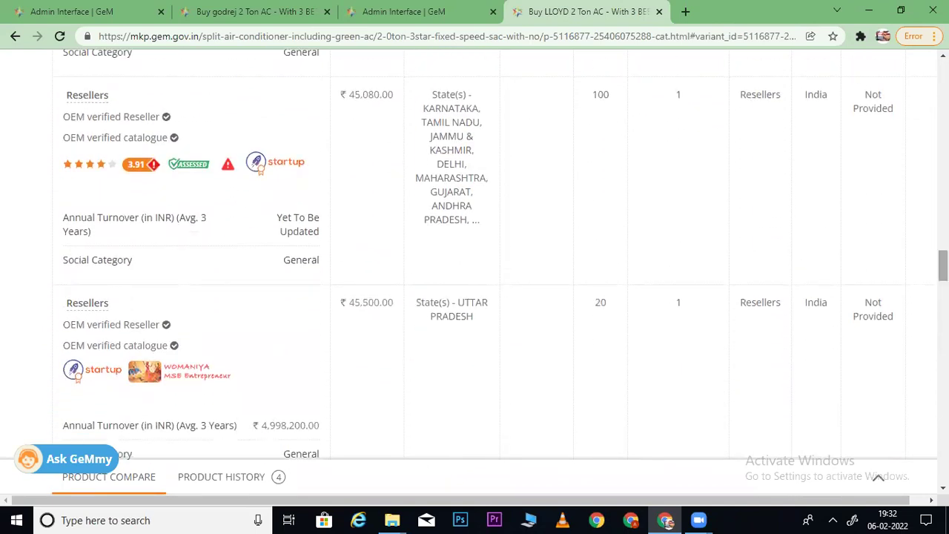
pyautogui.scroll(20, 475, 252)
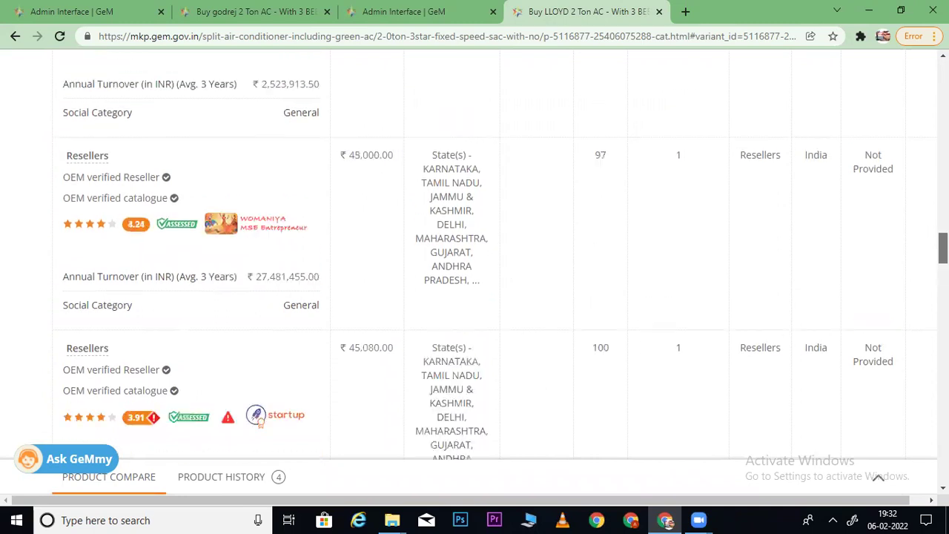
pyautogui.scroll(-10, 475, 260)
pyautogui.scroll(-5, 475, 260)
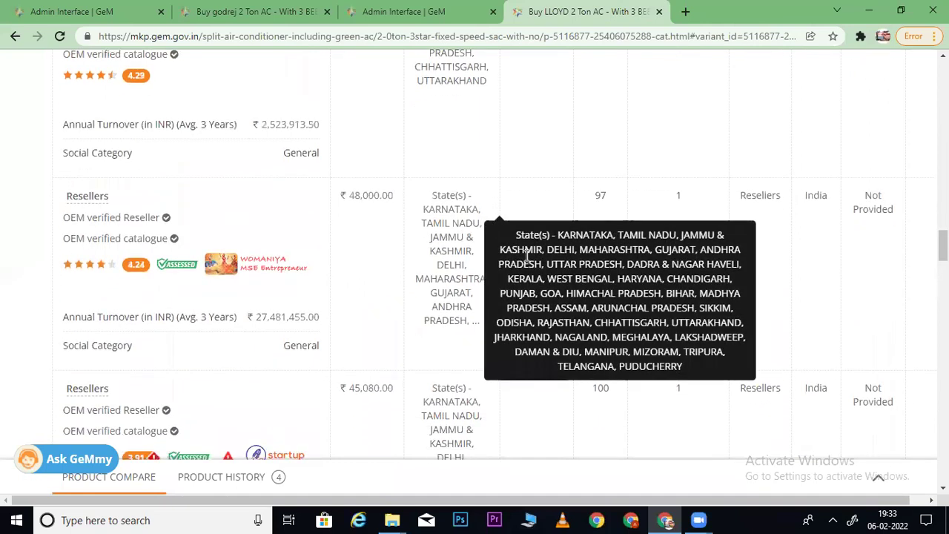
pyautogui.scroll(-1, 504, 254)
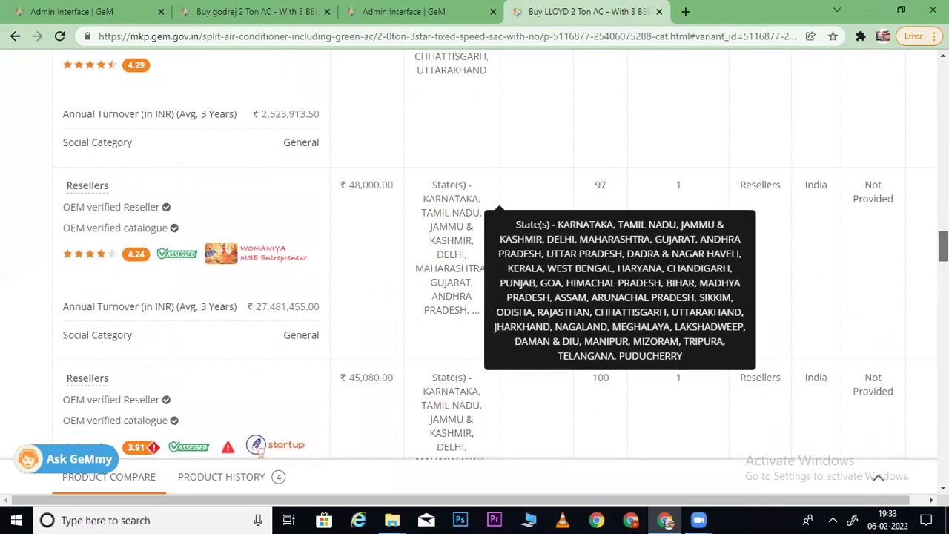
pyautogui.scroll(-2, 505, 254)
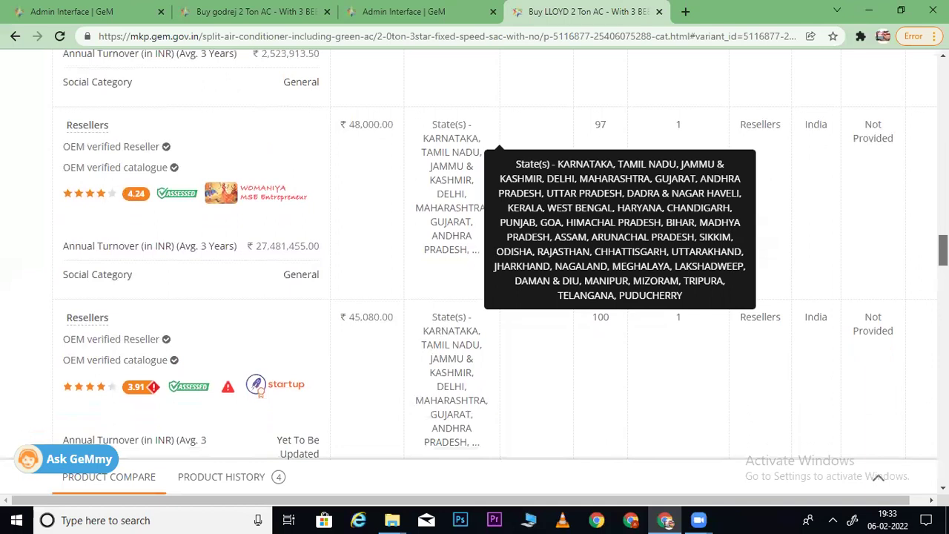
pyautogui.scroll(-1, 504, 254)
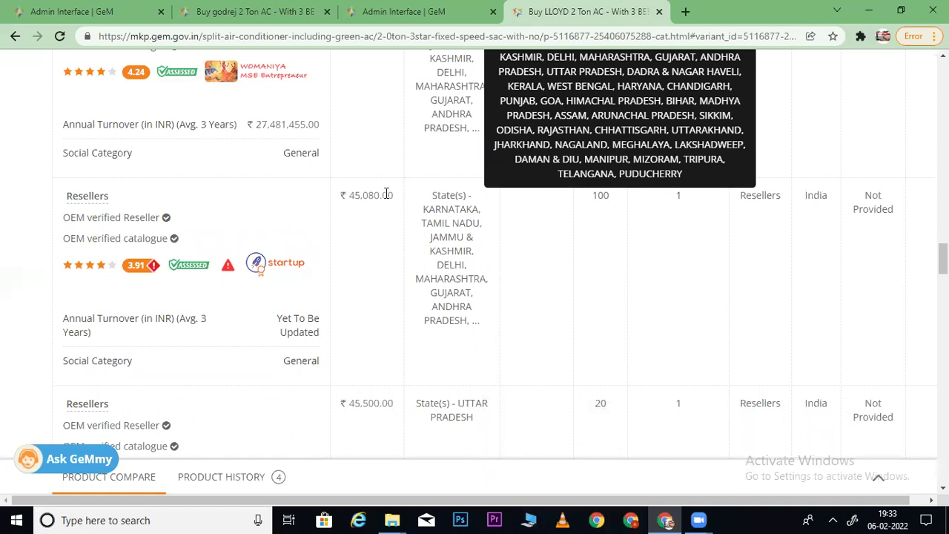
pyautogui.click(362, 193)
pyautogui.scroll(-3, 474, 252)
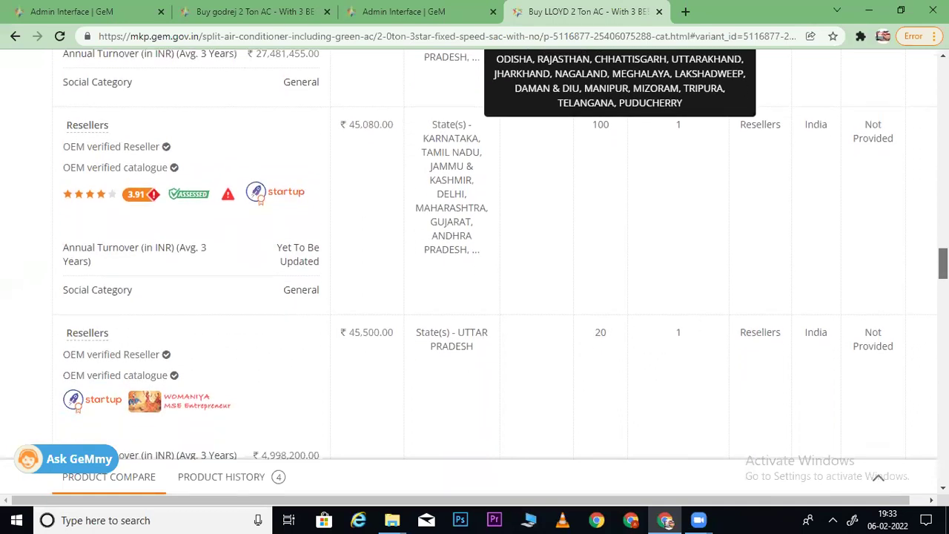
pyautogui.scroll(-5, 474, 252)
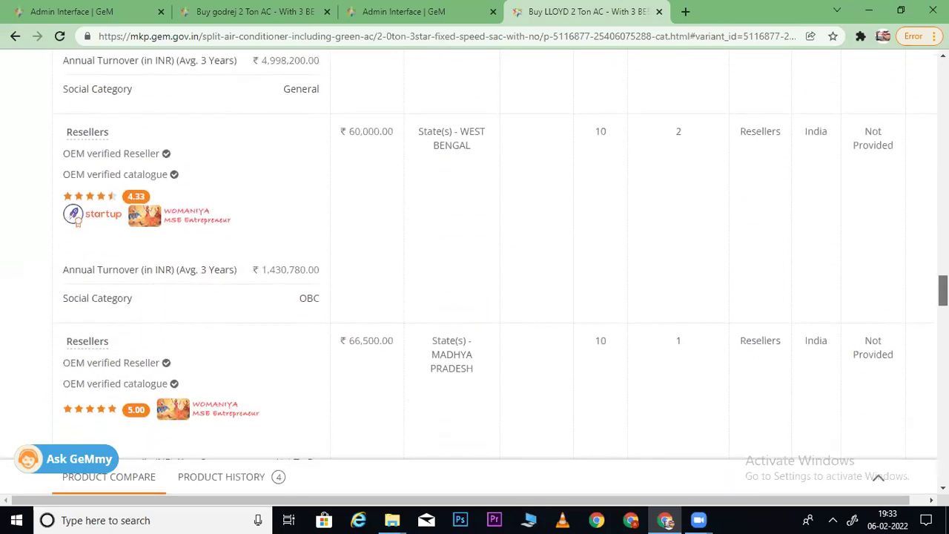
pyautogui.scroll(-9, 475, 252)
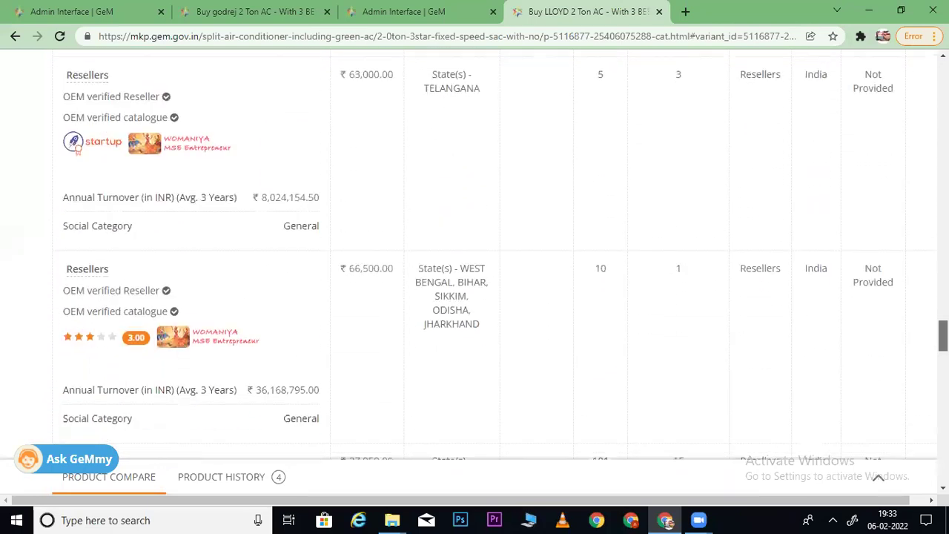
pyautogui.scroll(-4, 475, 252)
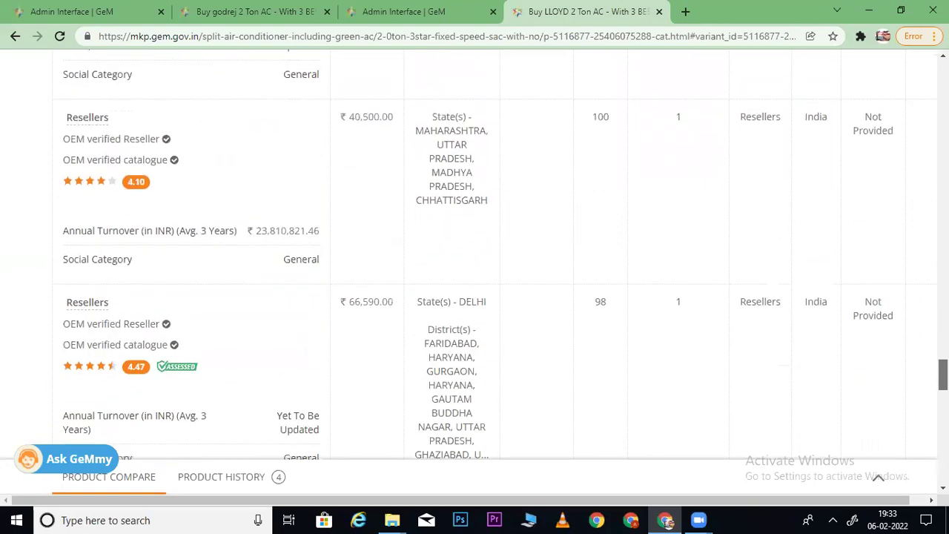
pyautogui.scroll(-10, 474, 252)
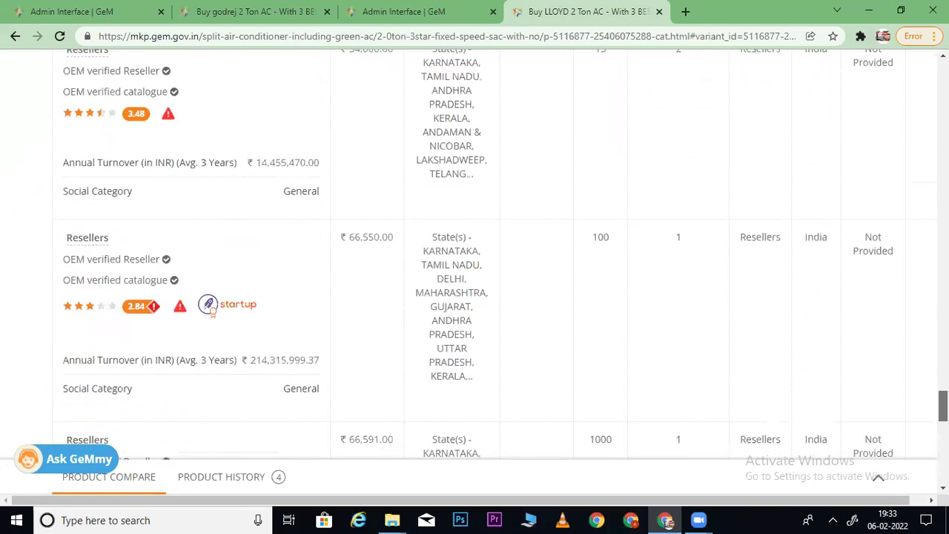
pyautogui.scroll(-6, 475, 252)
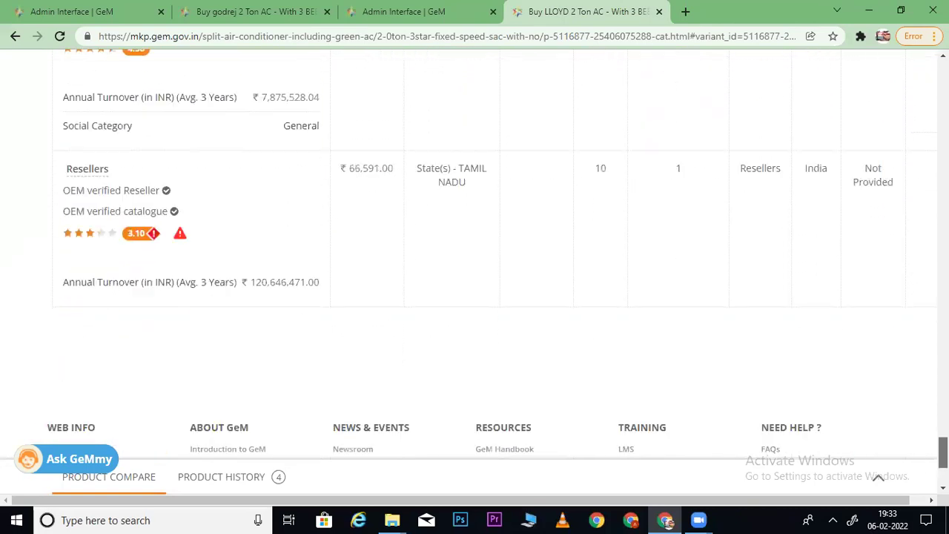
pyautogui.scroll(20, 440, 222)
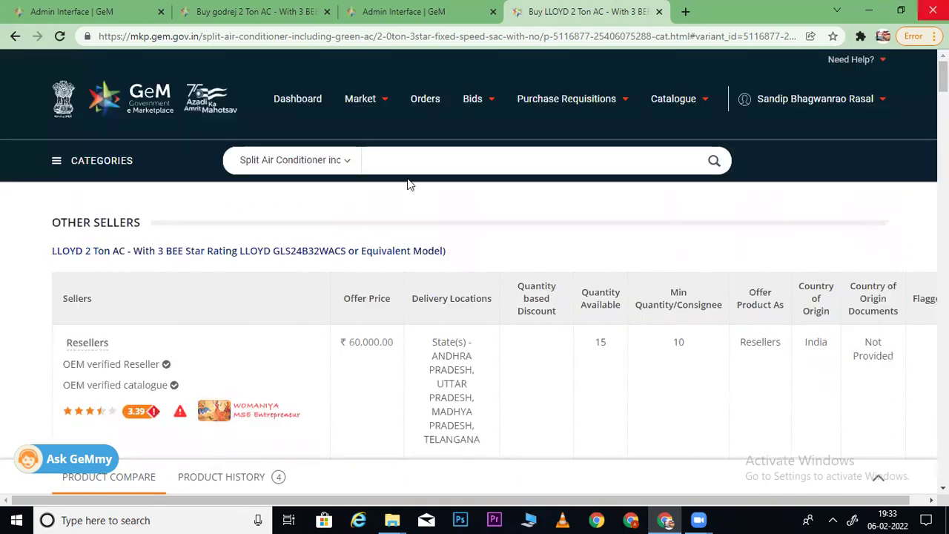
# - Move from the LLOYD listing back to the matching-products dialog in the admin tab
pyautogui.click(449, 37)
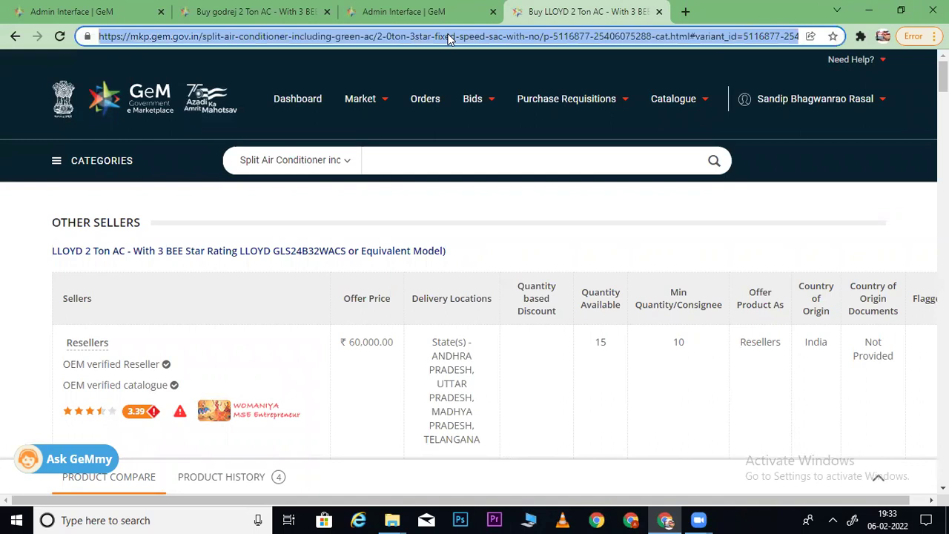
pyautogui.click(87, 10)
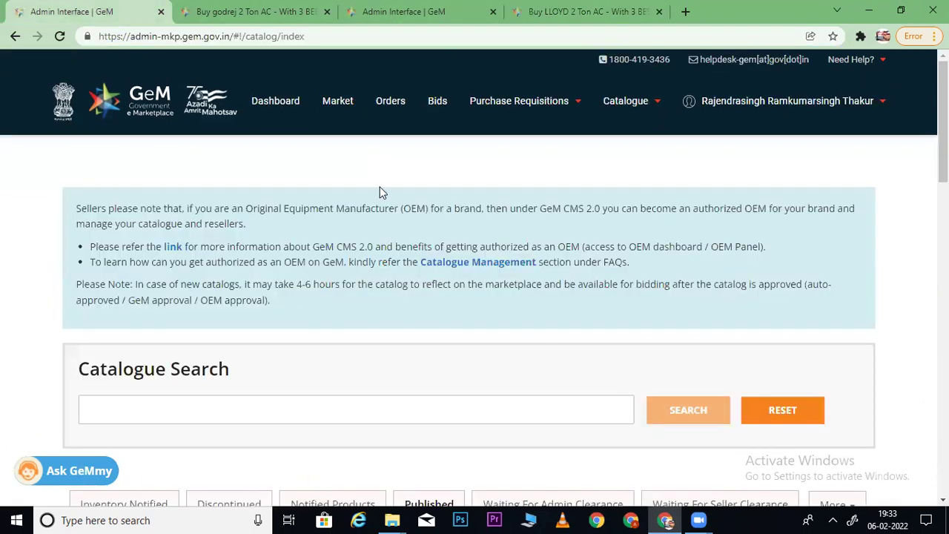
pyautogui.click(280, 8)
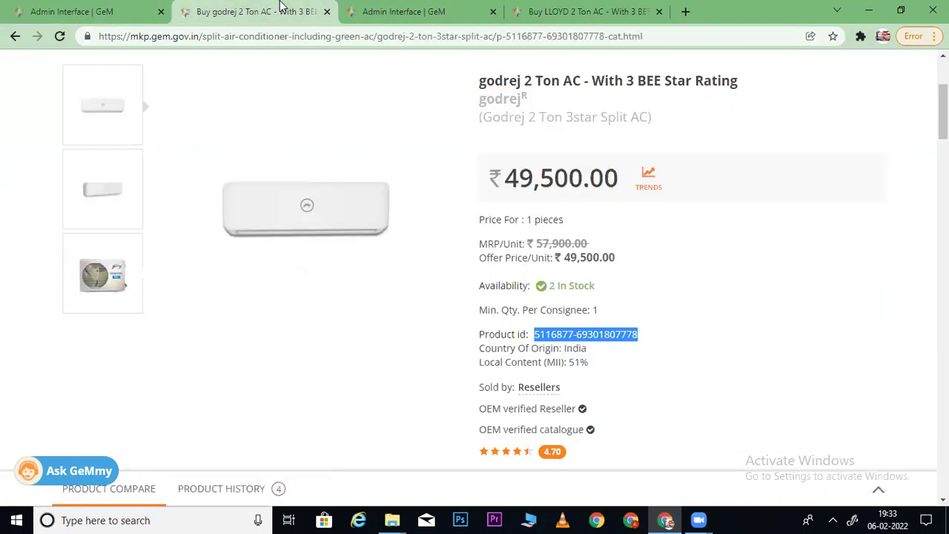
pyautogui.click(406, 14)
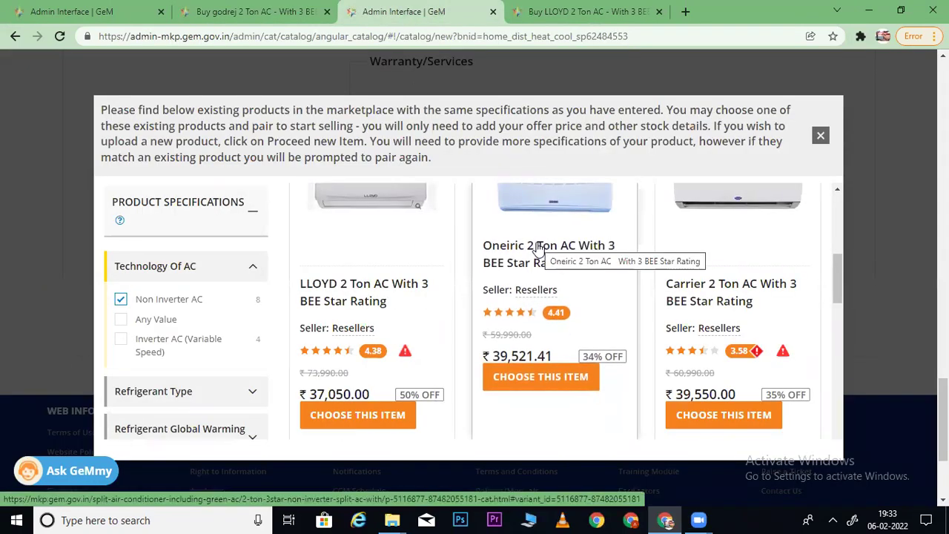
# - Open the Oneiric 2 Ton AC listing in its own tab
pyautogui.rightClick(540, 251)
pyautogui.press('Escape')
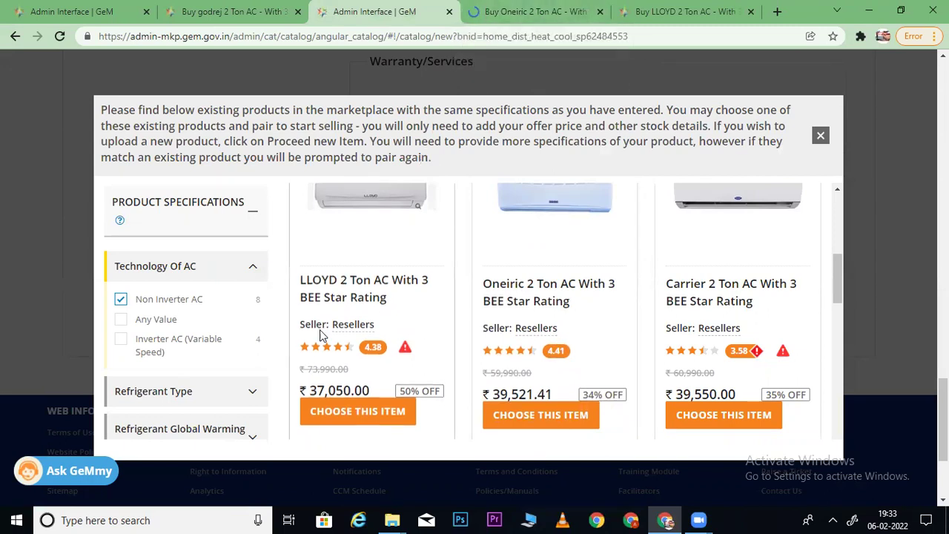
pyautogui.click(527, 8)
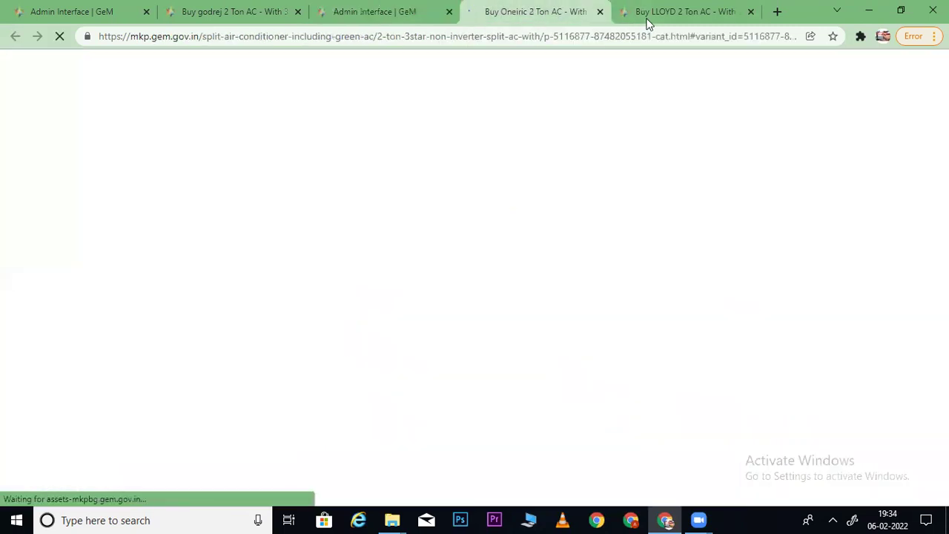
pyautogui.scroll(-3, 475, 267)
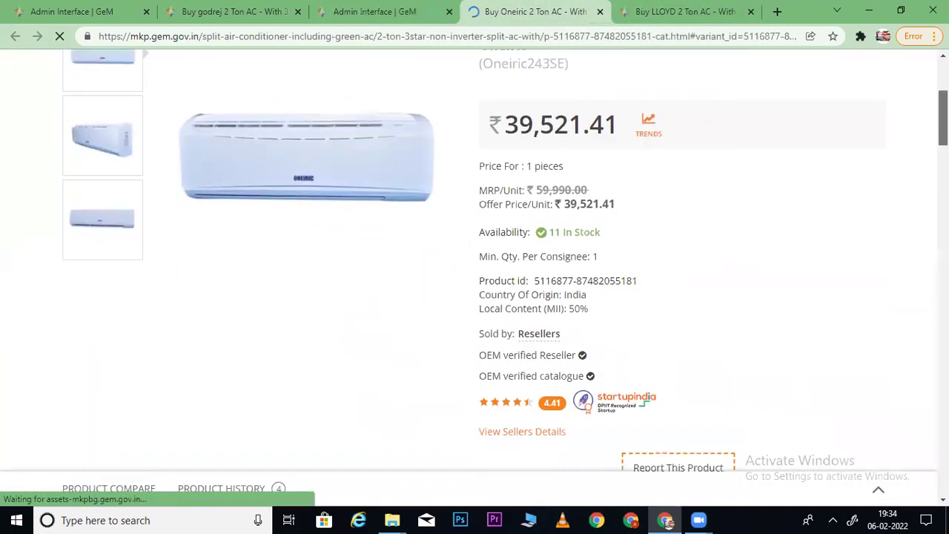
pyautogui.scroll(-3, 512, 245)
# - Compare Oneiric's Other Sellers offers: OEM at ₹40,493.25 and a reseller at ₹39,521.41
pyautogui.click(517, 218)
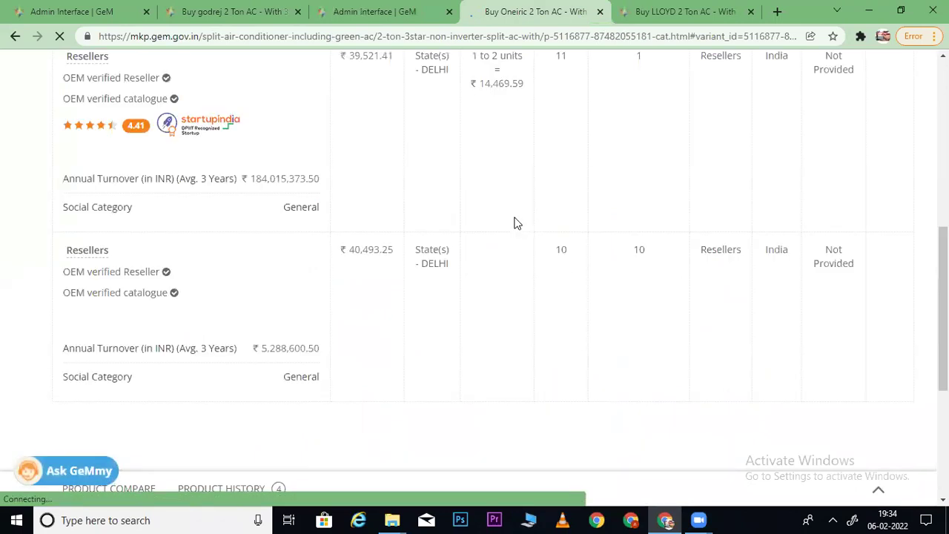
pyautogui.scroll(3, 474, 260)
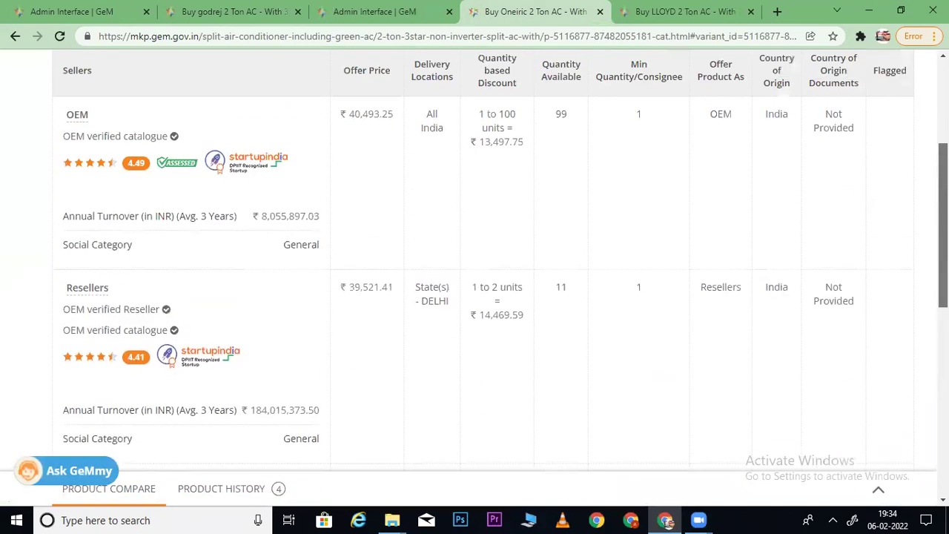
pyautogui.scroll(-1, 475, 259)
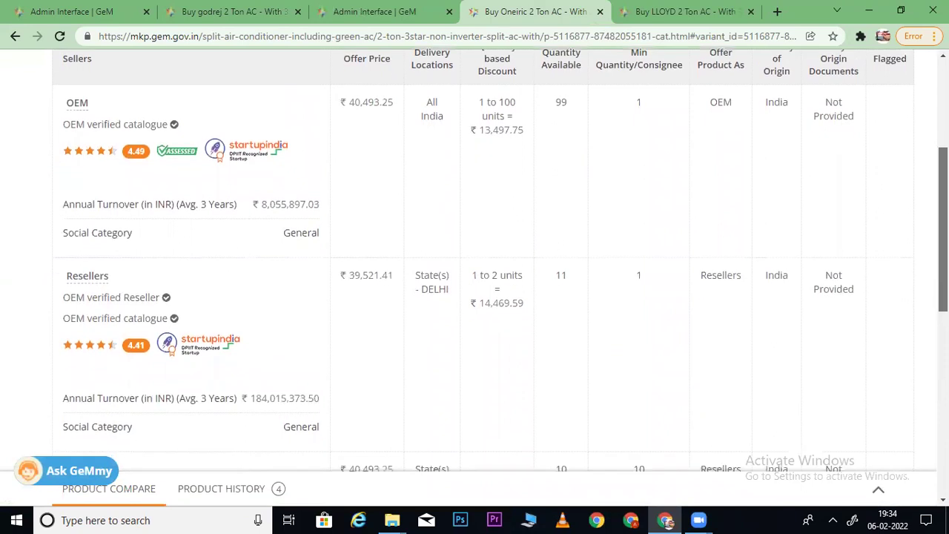
pyautogui.scroll(-1, 475, 259)
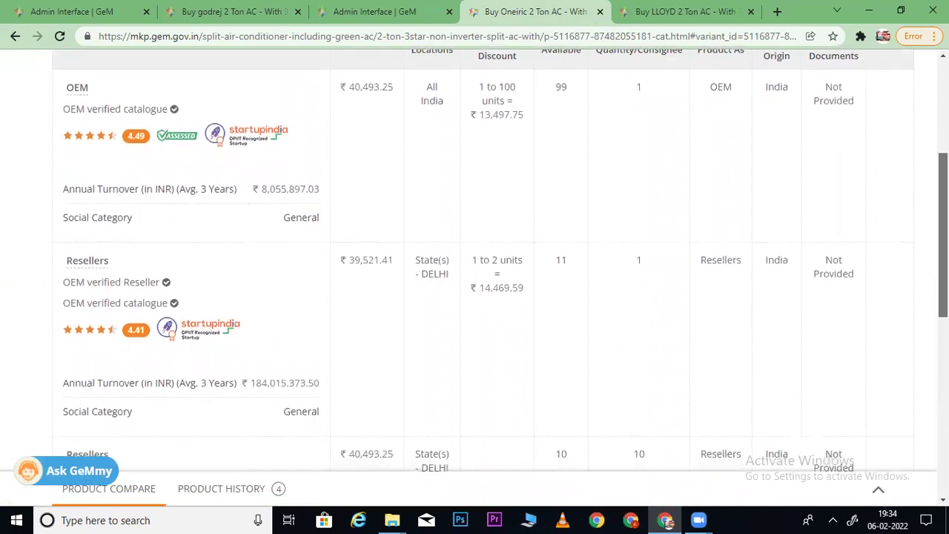
pyautogui.scroll(-2, 474, 259)
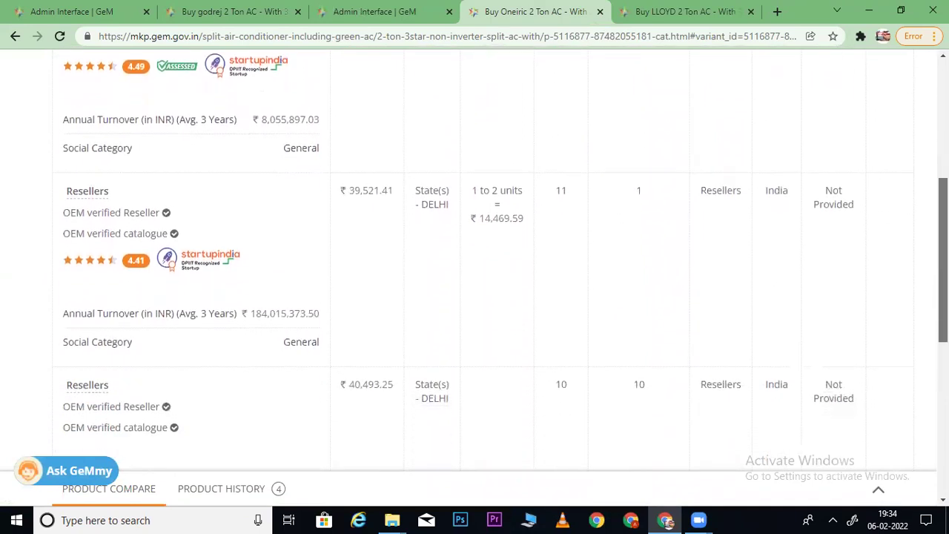
pyautogui.scroll(-3, 474, 260)
pyautogui.scroll(6, 475, 260)
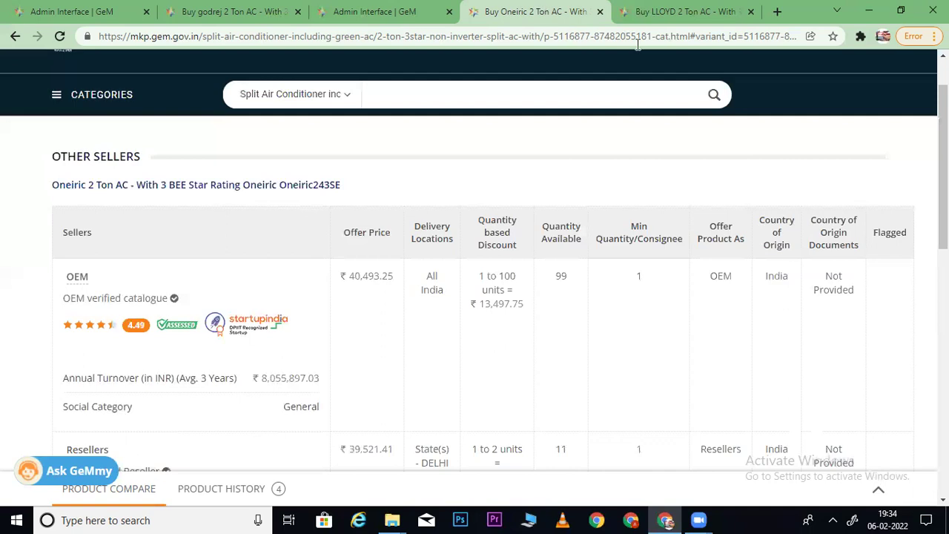
# - Scroll through the LLOYD 2 Ton AC listing's competing sellers
pyautogui.click(654, 12)
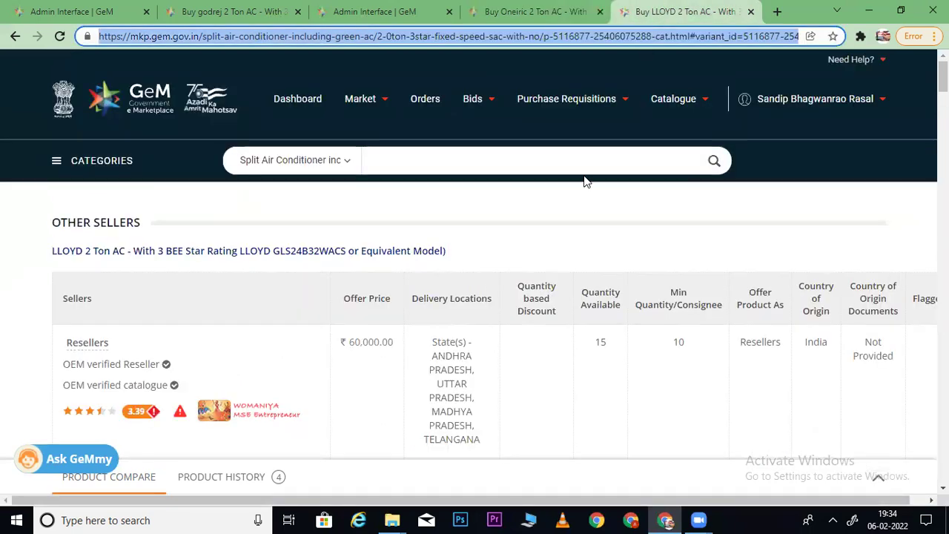
pyautogui.scroll(-4, 474, 297)
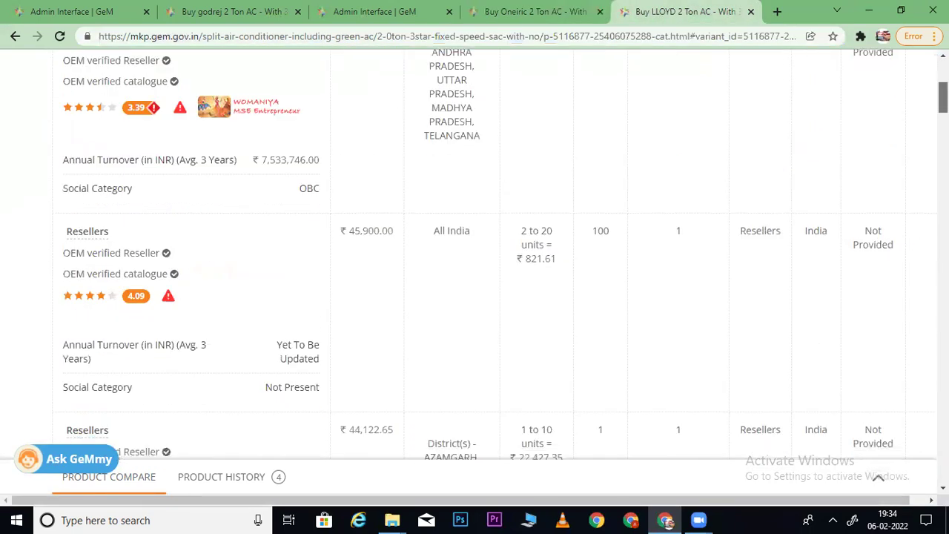
pyautogui.scroll(-12, 475, 297)
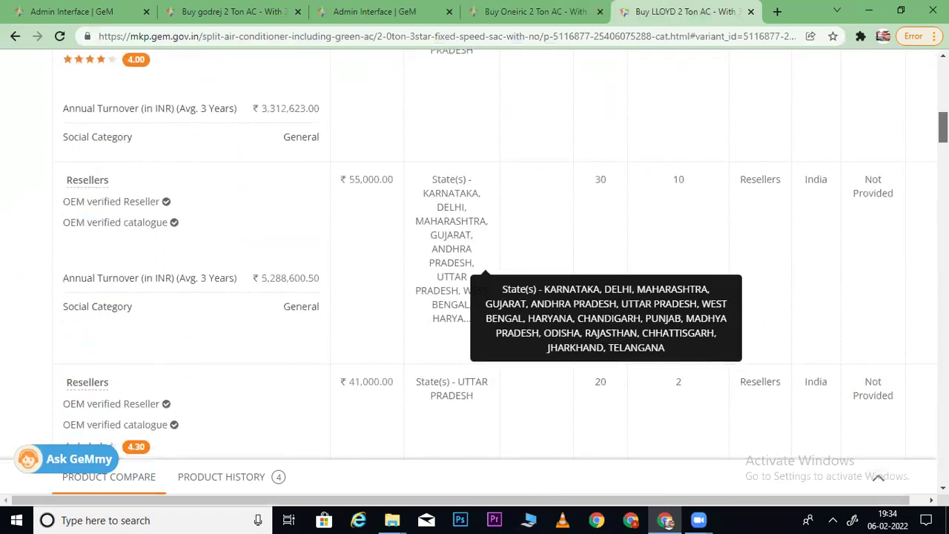
pyautogui.scroll(-6, 474, 296)
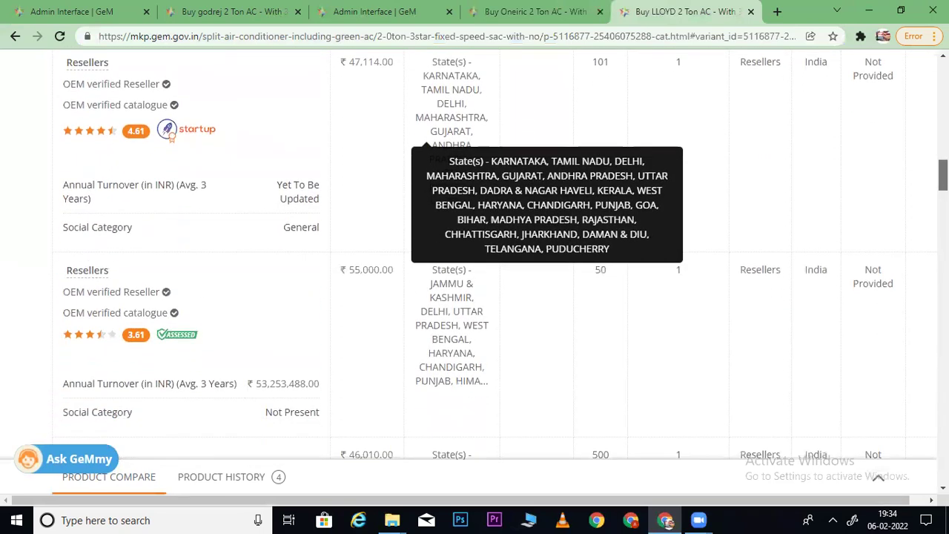
# - Close the LLOYD, Oneiric and godrej AC listing tabs
pyautogui.hotkey('ctrl', 'w')
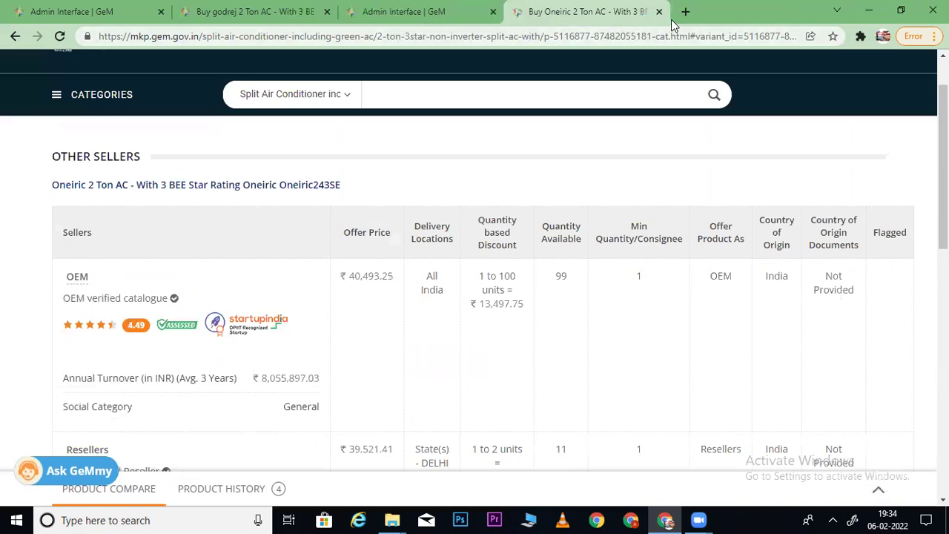
pyautogui.click(660, 12)
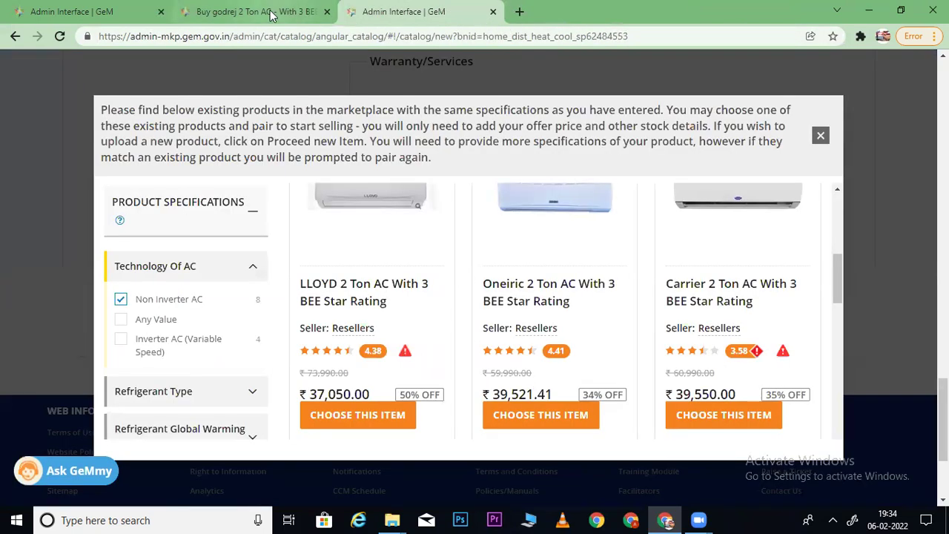
pyautogui.click(313, 22)
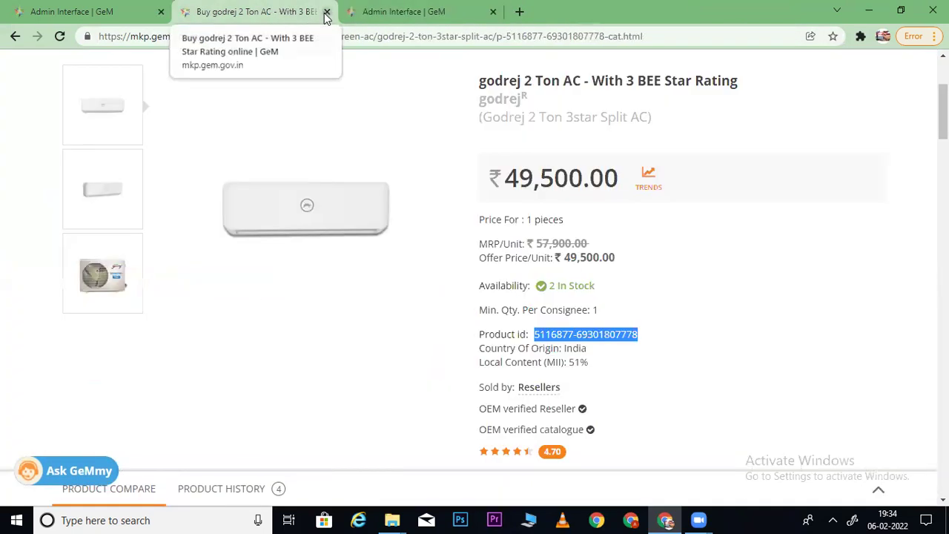
pyautogui.click(327, 16)
# - Open the published 'JK Cedar - A4, 100 GSM, 500 Sheets' listing in a new tab
pyautogui.click(82, 12)
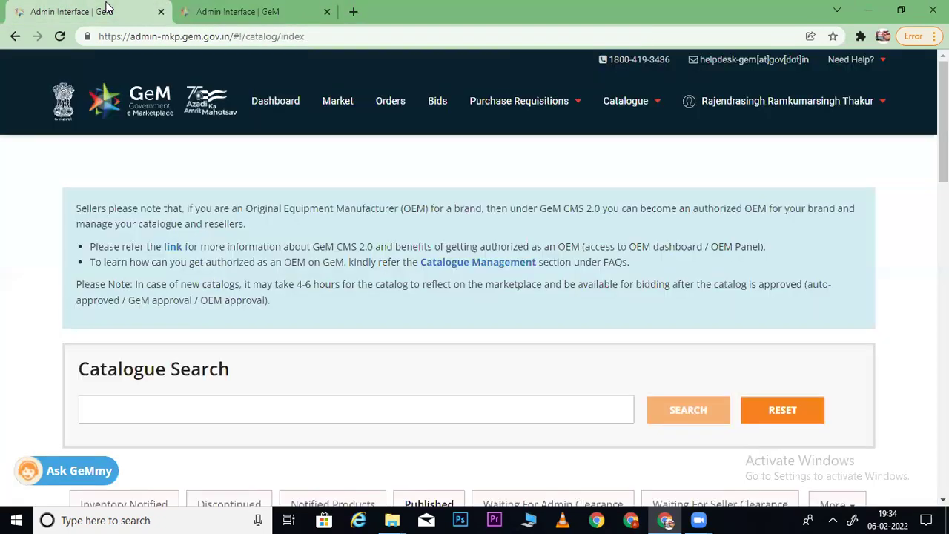
pyautogui.moveTo(733, 108)
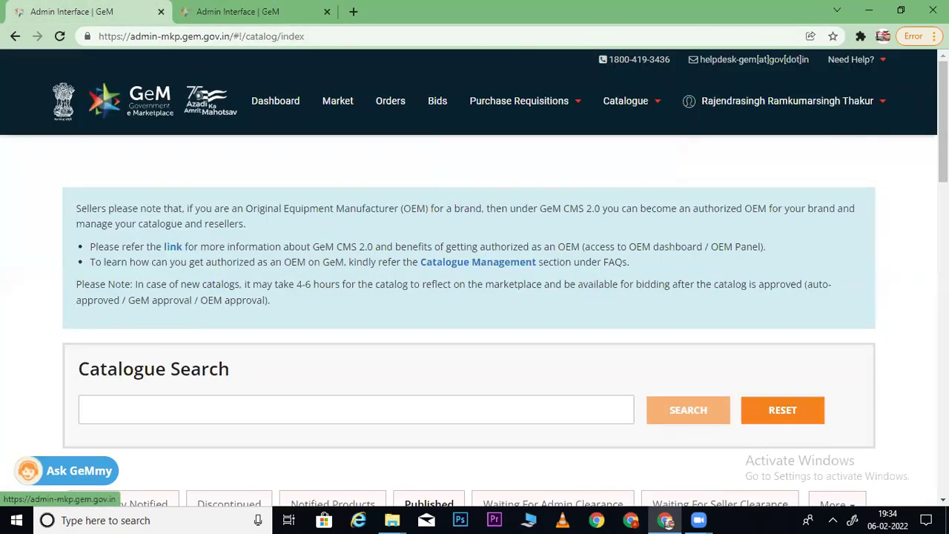
pyautogui.scroll(-5, 675, 371)
pyautogui.scroll(-3, 675, 370)
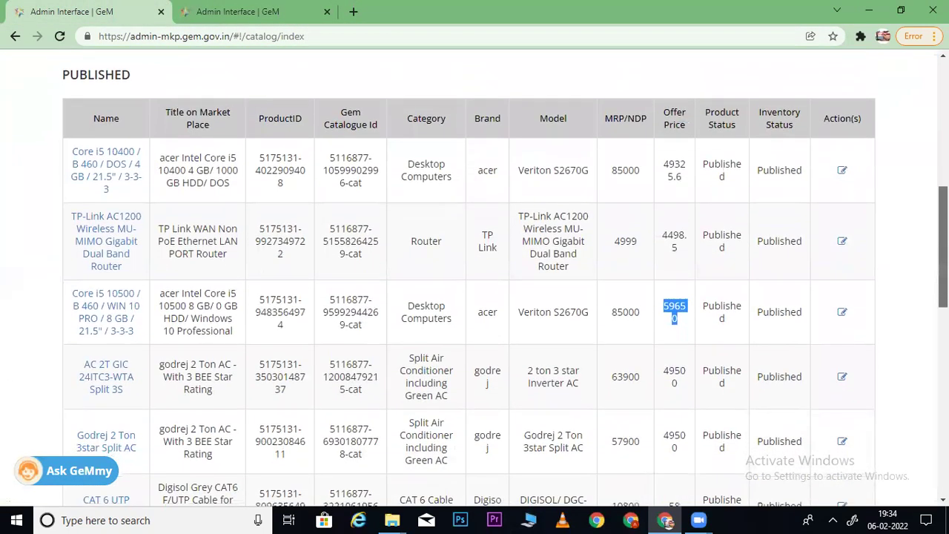
pyautogui.scroll(-1, 675, 370)
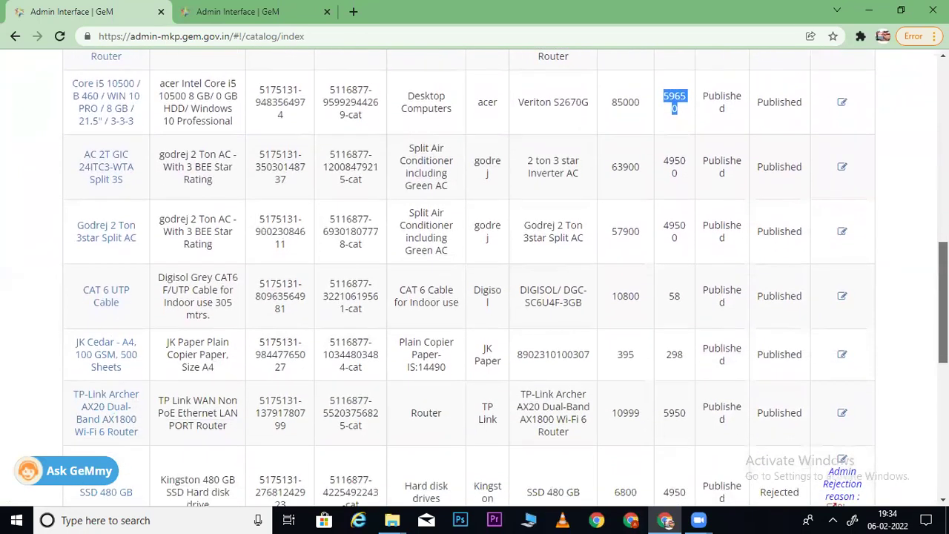
pyautogui.scroll(-2, 506, 279)
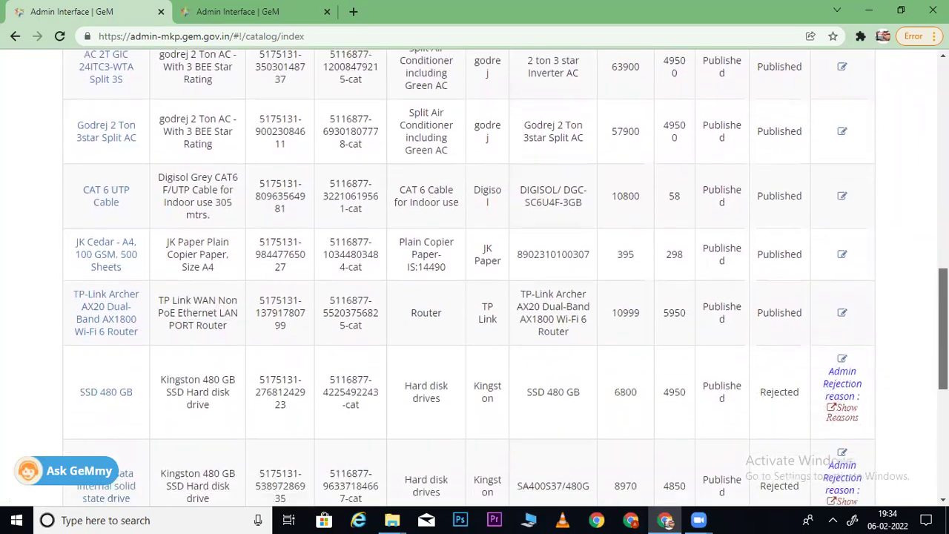
pyautogui.scroll(-1, 506, 278)
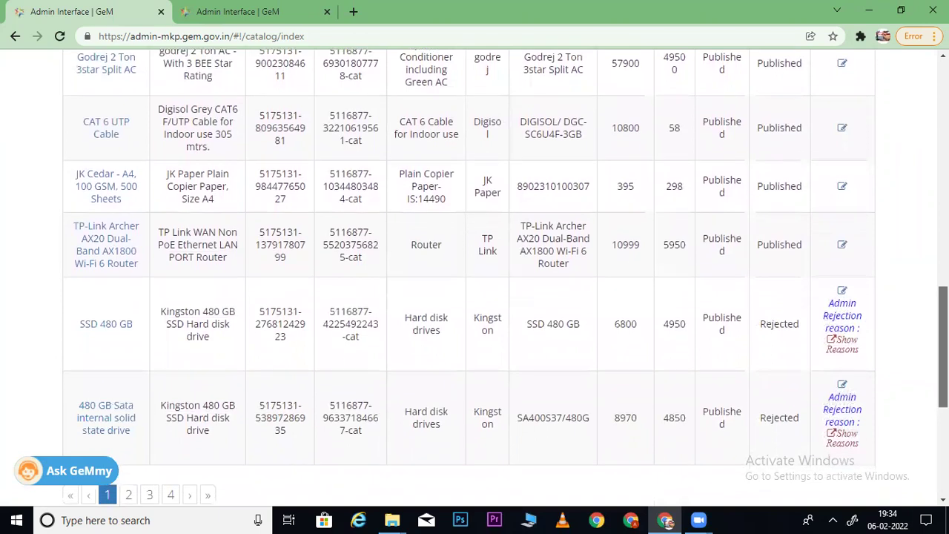
pyautogui.scroll(1, 506, 270)
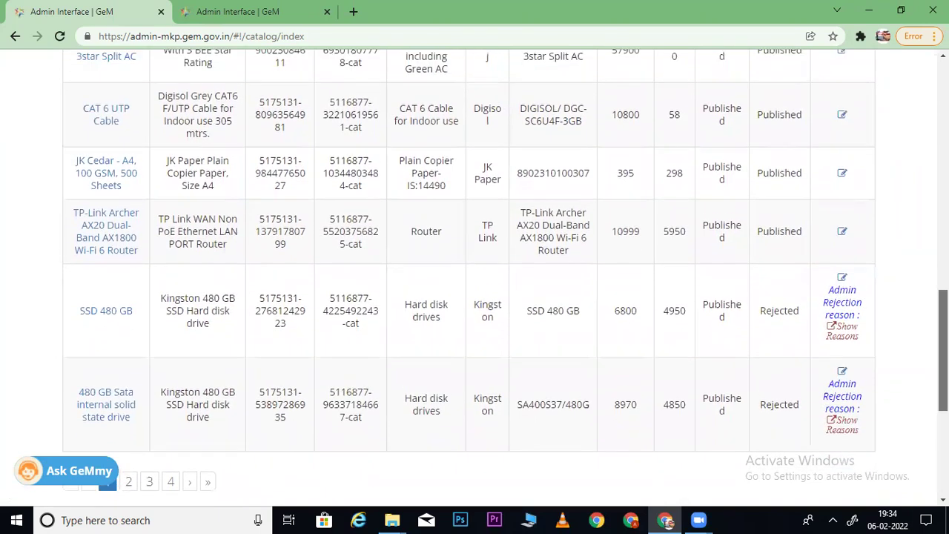
pyautogui.scroll(1, 334, 268)
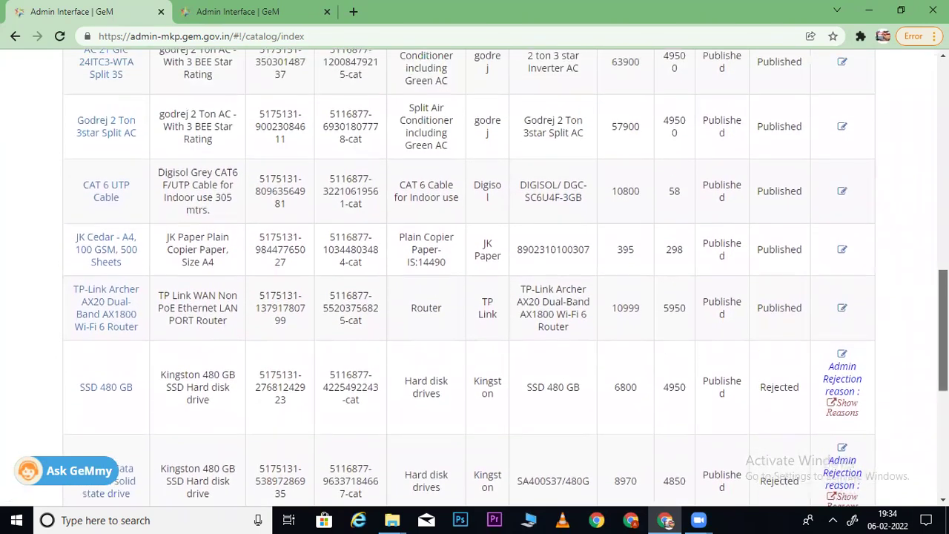
pyautogui.rightClick(88, 254)
pyautogui.click(133, 257)
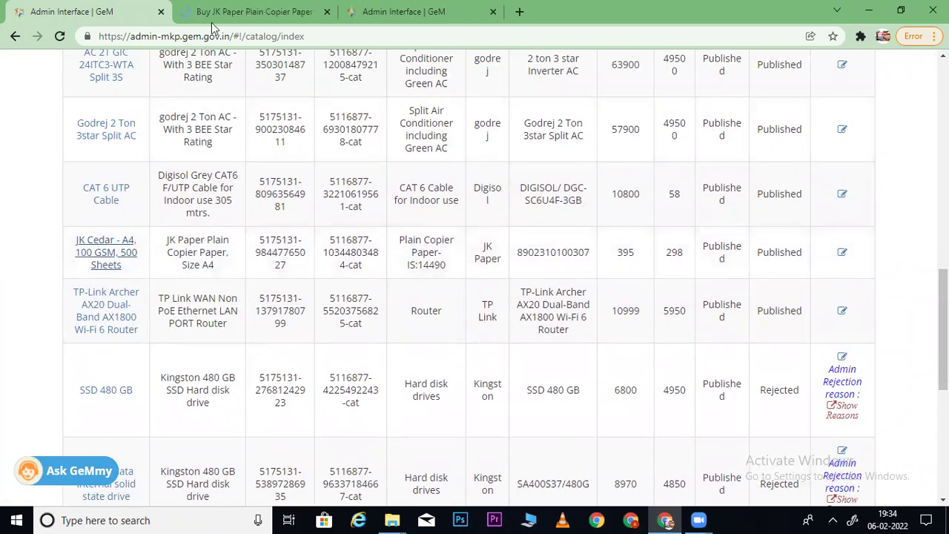
# - Scroll through the competing sellers' price list on the JK Paper copier paper listing
pyautogui.click(219, 13)
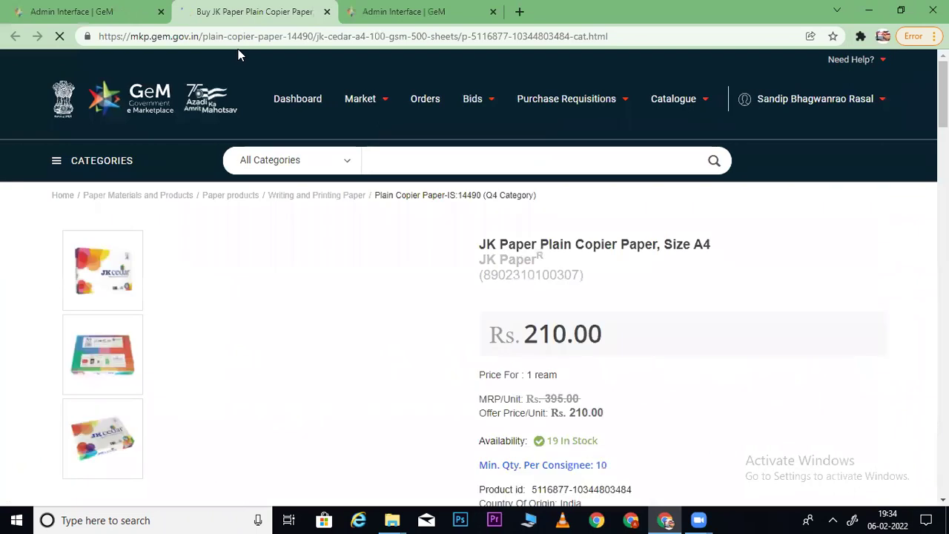
pyautogui.scroll(-4, 558, 288)
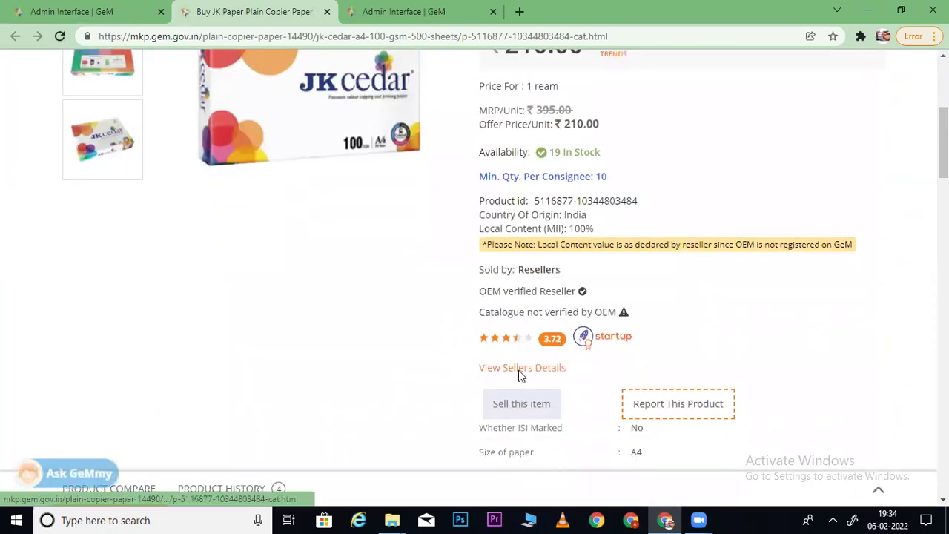
pyautogui.click(522, 370)
pyautogui.scroll(-2, 475, 277)
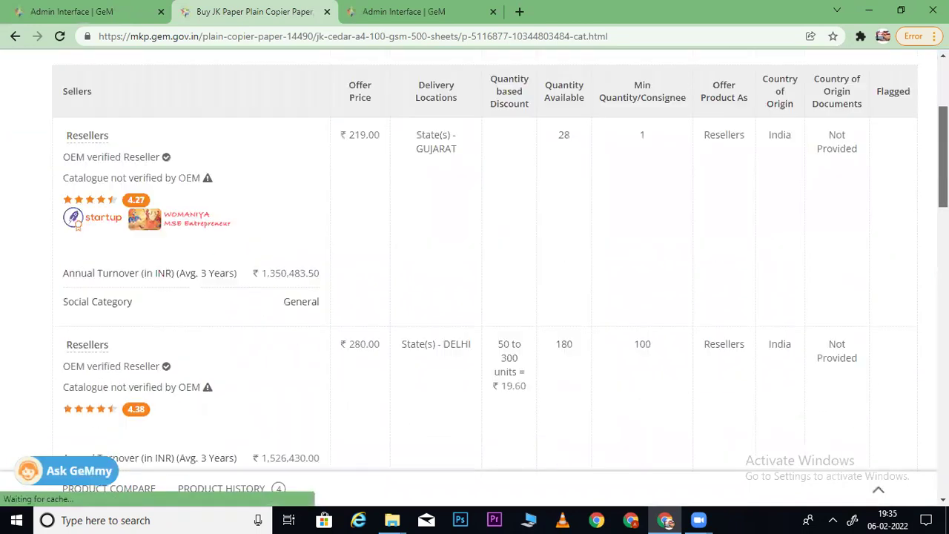
pyautogui.scroll(-4, 500, 259)
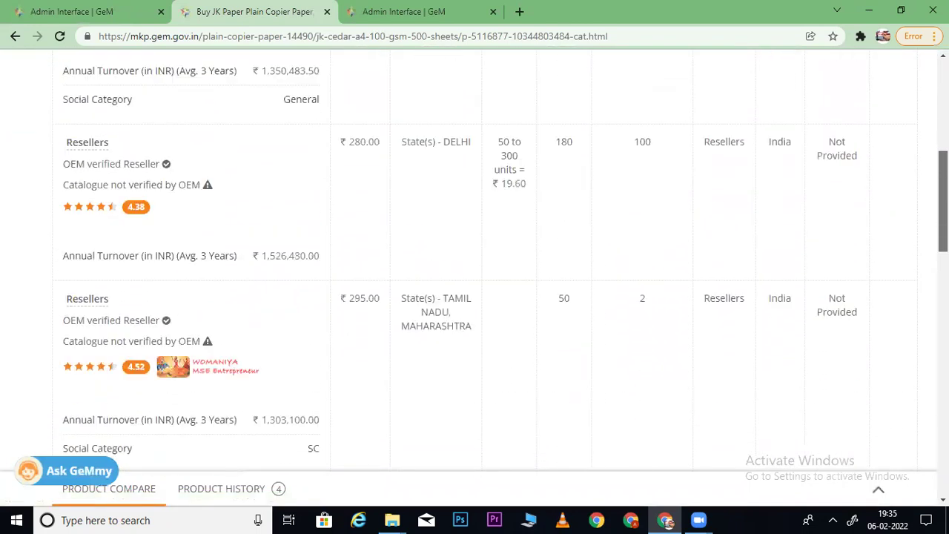
pyautogui.scroll(-5, 475, 267)
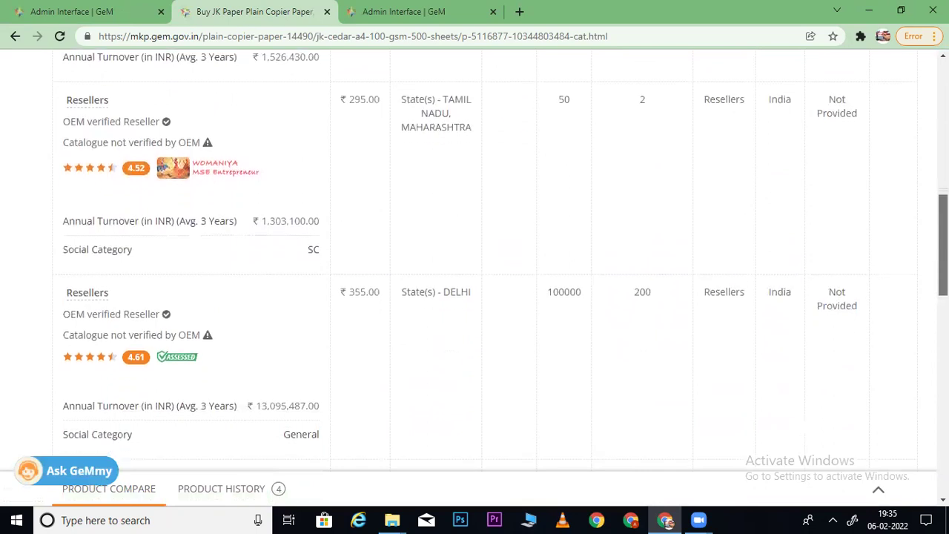
pyautogui.scroll(-1, 475, 263)
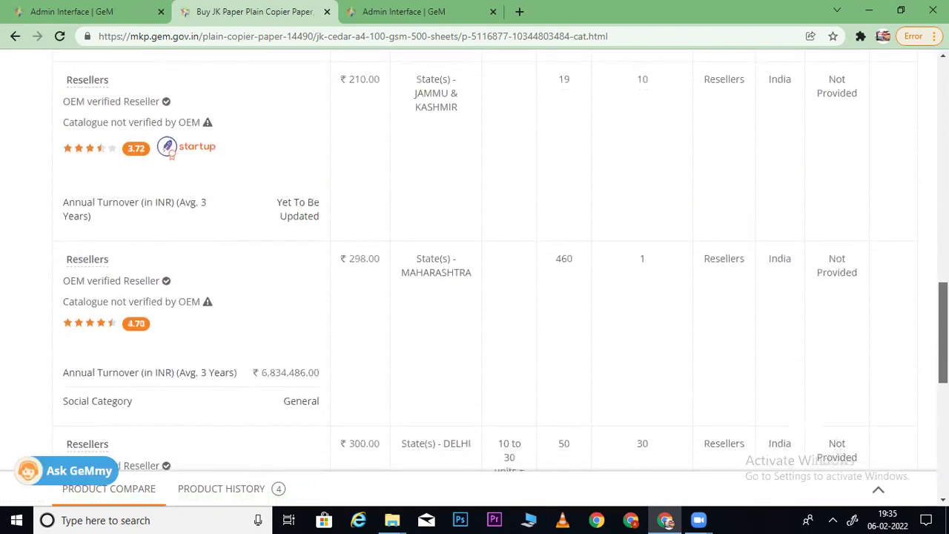
pyautogui.scroll(-4, 474, 267)
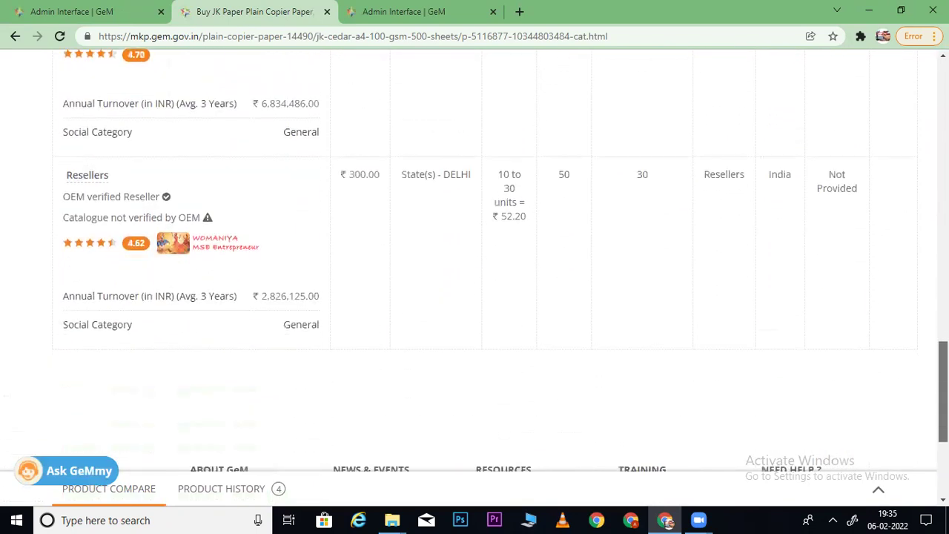
pyautogui.scroll(4, 373, 315)
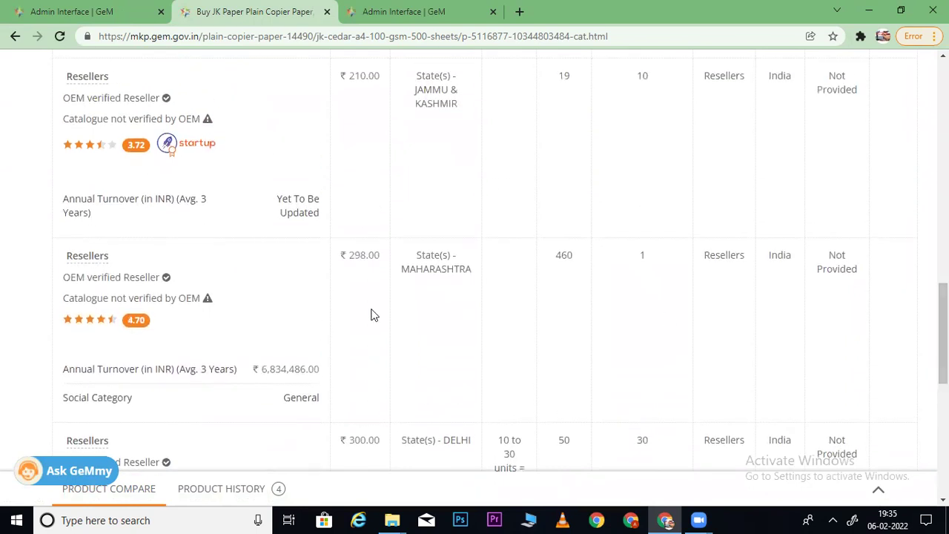
pyautogui.scroll(9, 441, 224)
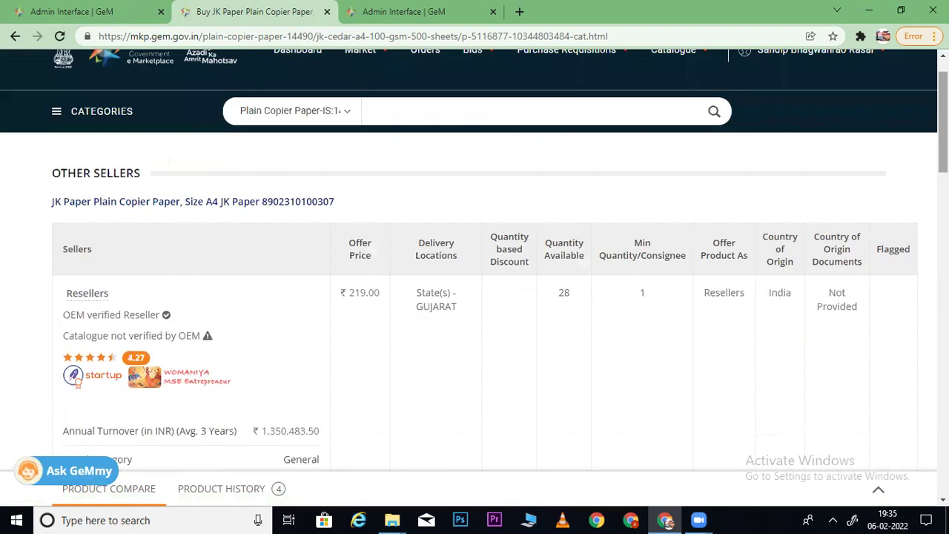
# - Open the ₹210.00 JK Paper Plain Copier Paper page, then go back to the upload form
pyautogui.click(343, 203)
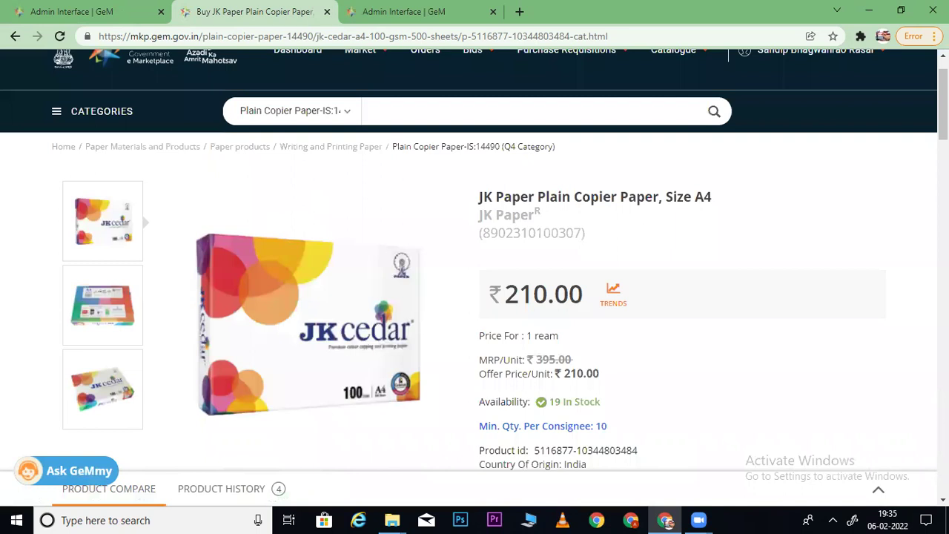
pyautogui.scroll(-3, 613, 280)
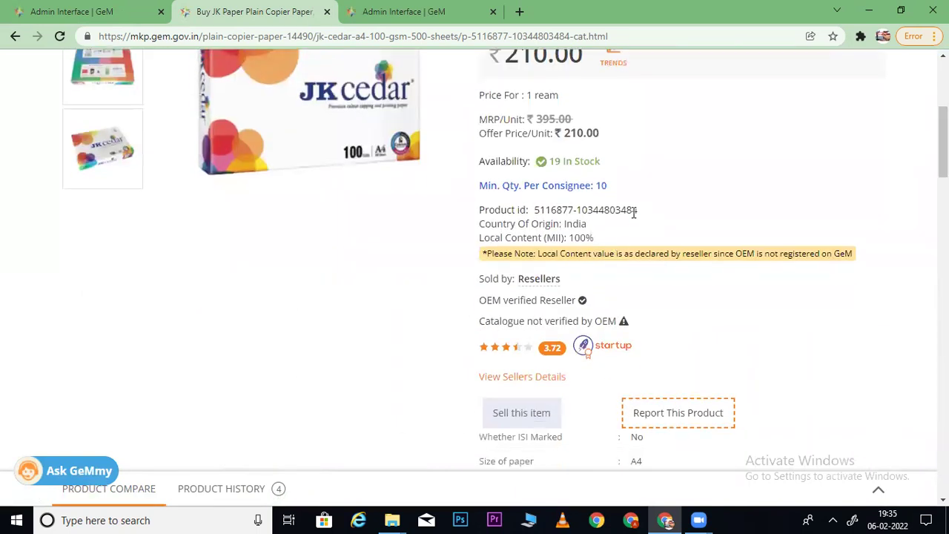
pyautogui.click(400, 11)
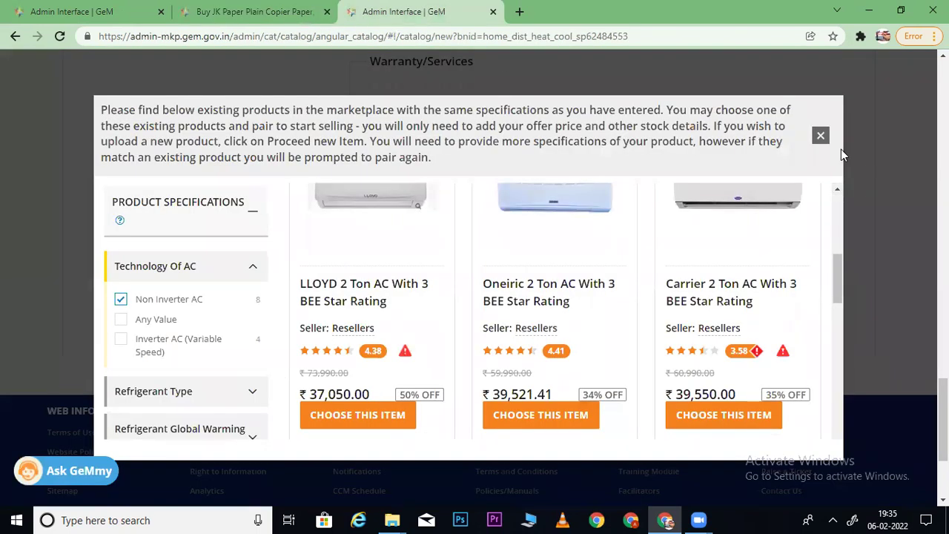
# - Dismiss the matching air conditioner suggestions on the upload form
pyautogui.click(821, 136)
pyautogui.scroll(15, 386, 345)
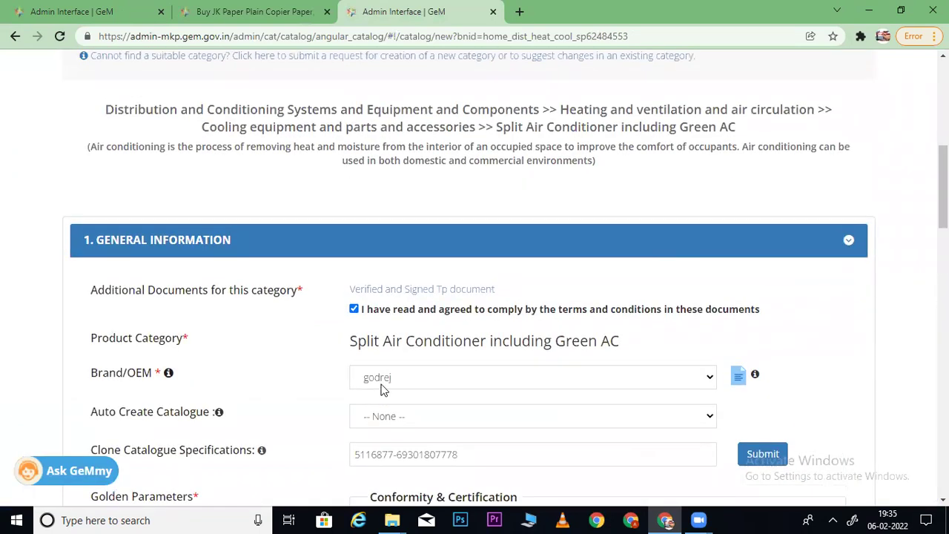
pyautogui.click(383, 382)
pyautogui.scroll(5, 621, 184)
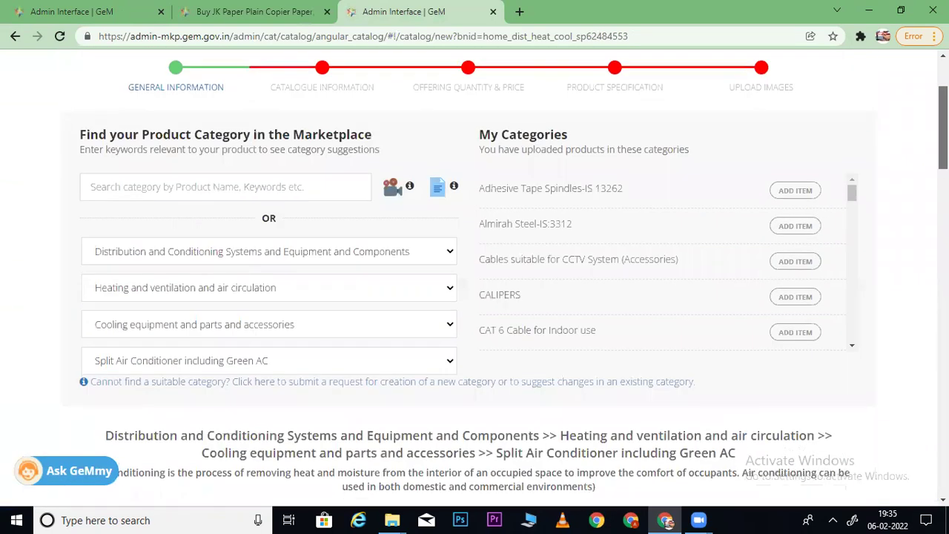
# - Search 'plain copier' and choose the Plain Copier Paper-IS:14490 category
pyautogui.click(225, 200)
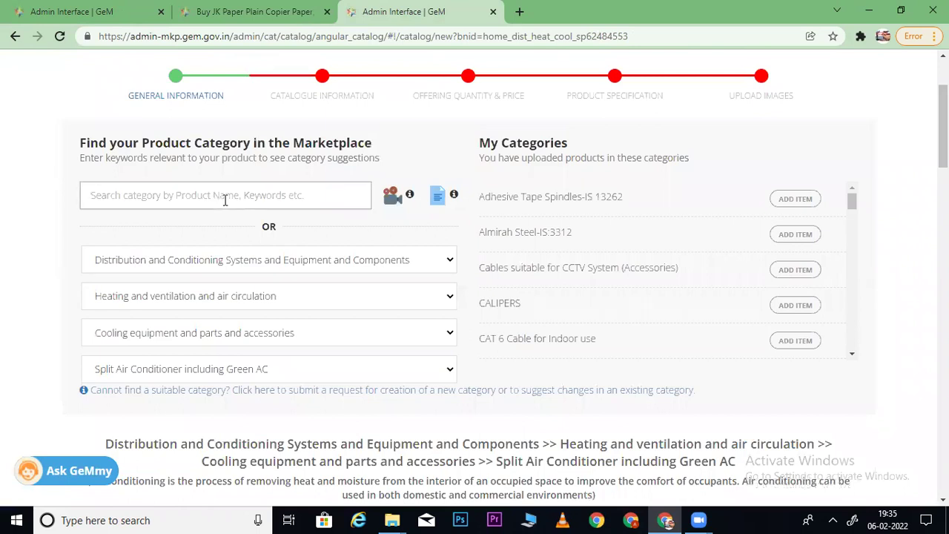
pyautogui.write('pla')
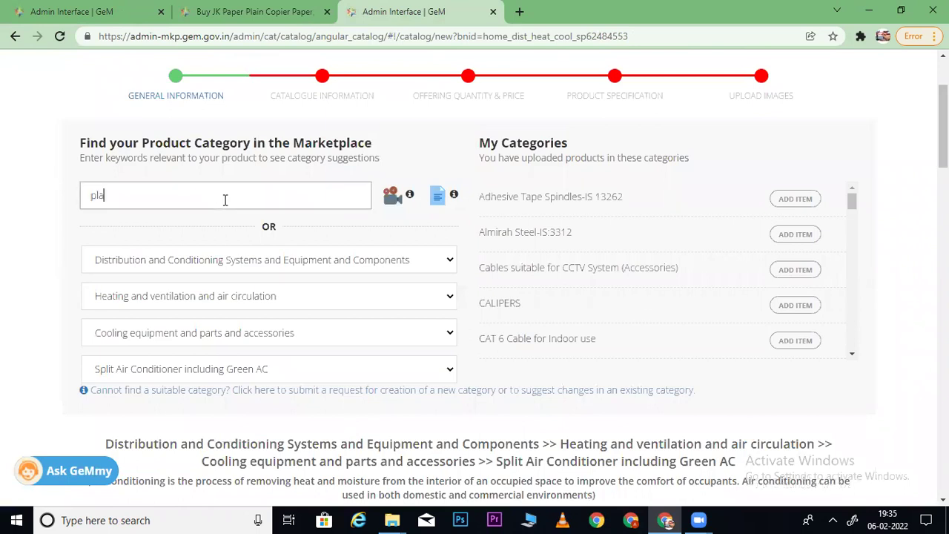
pyautogui.write('in c')
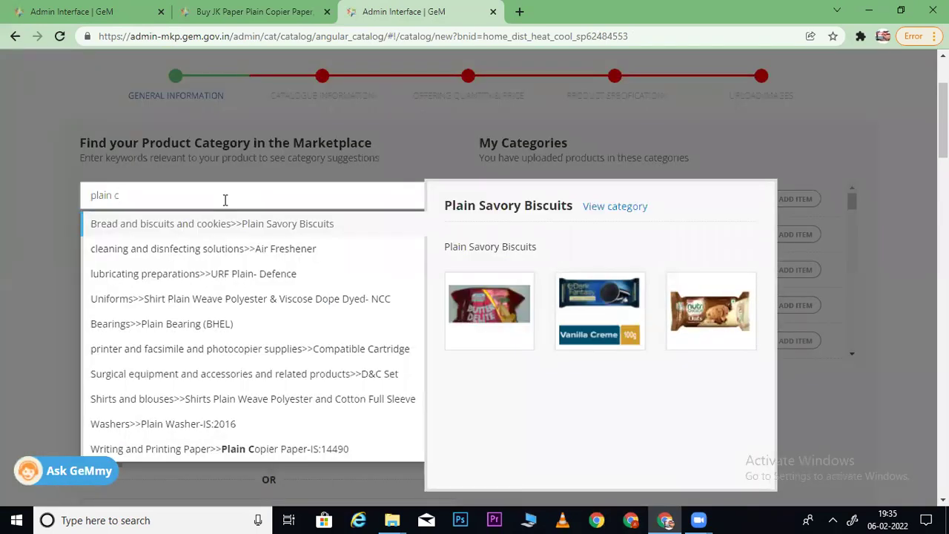
pyautogui.write('opier')
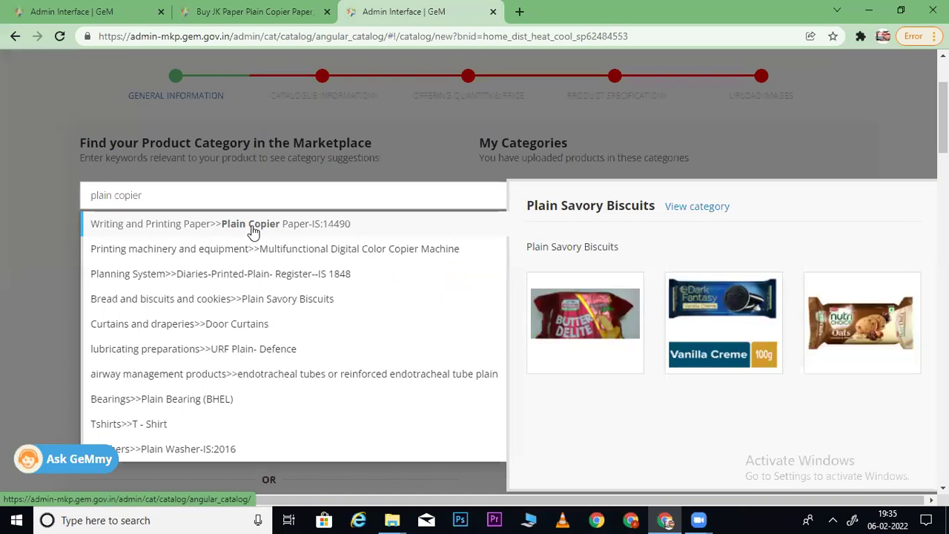
pyautogui.click(252, 226)
# - Compare the competing JK Paper listing's brand with the form's brand list
pyautogui.click(199, 10)
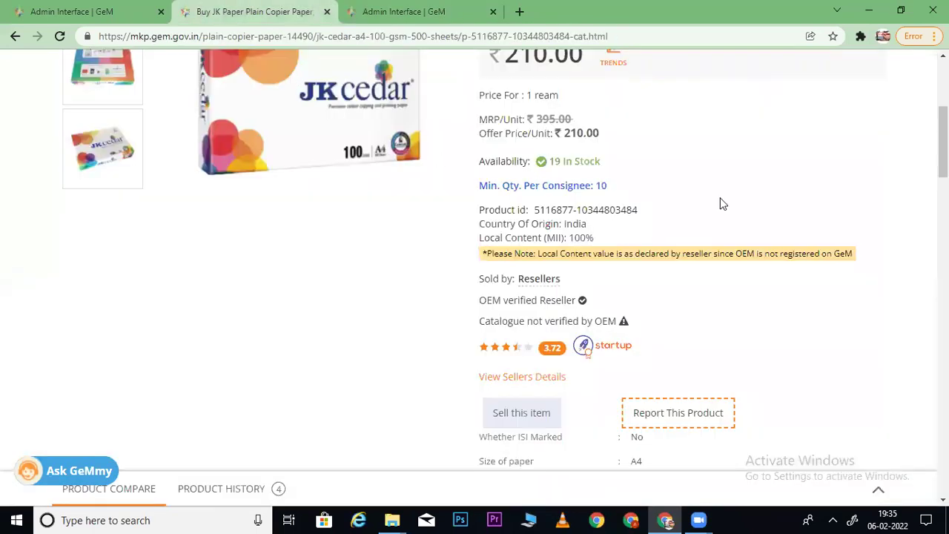
pyautogui.scroll(3, 450, 142)
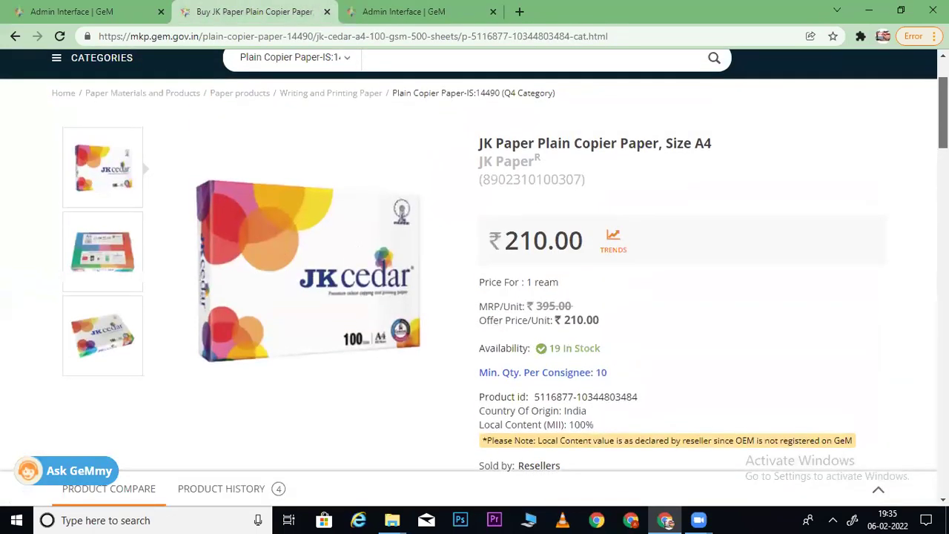
pyautogui.click(412, 11)
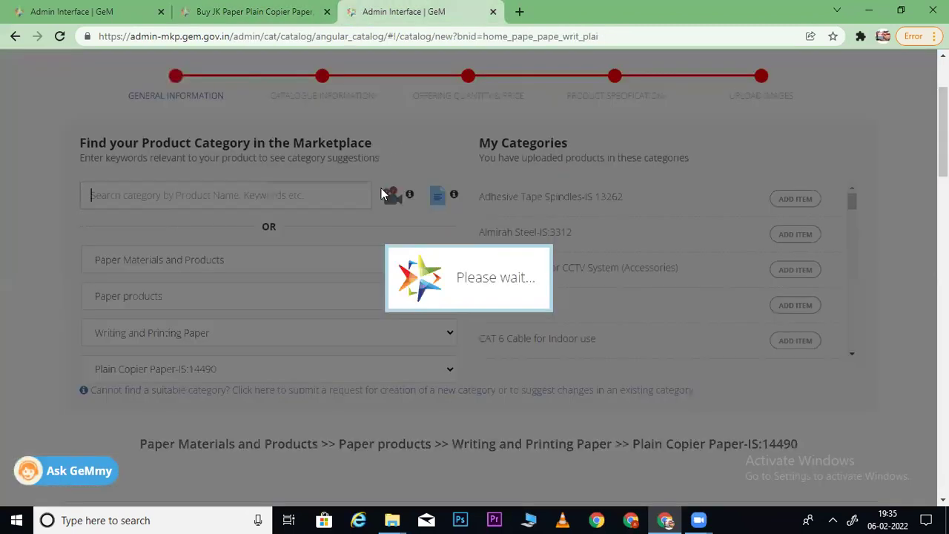
pyautogui.scroll(-5, 434, 278)
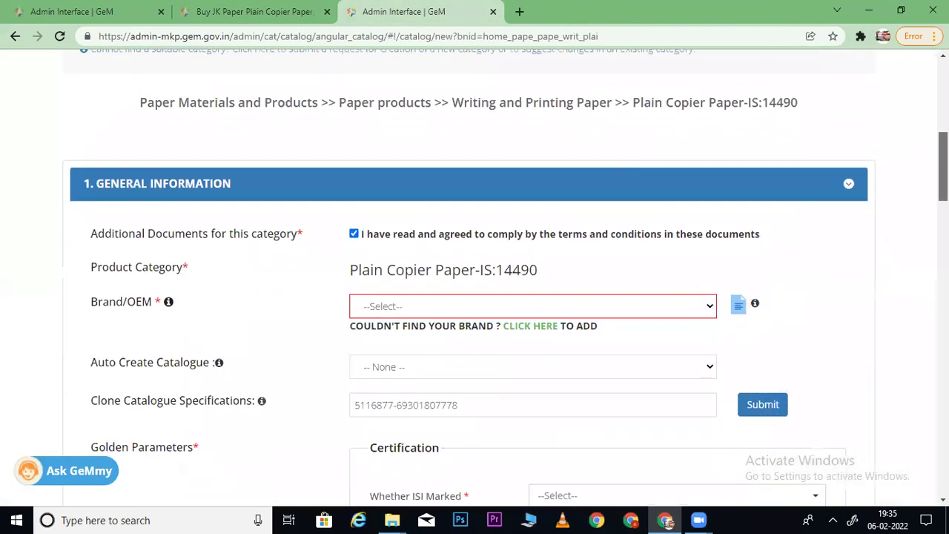
pyautogui.click(374, 292)
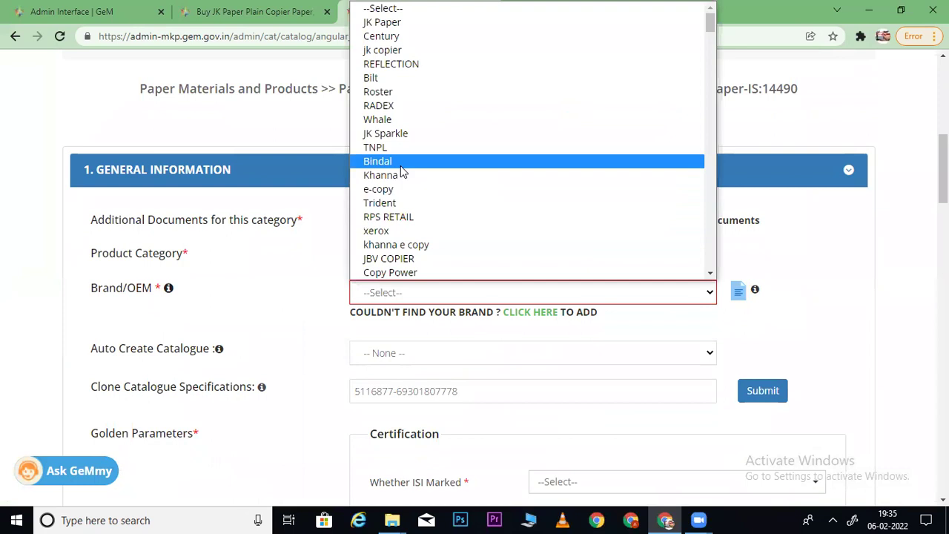
pyautogui.click(244, 12)
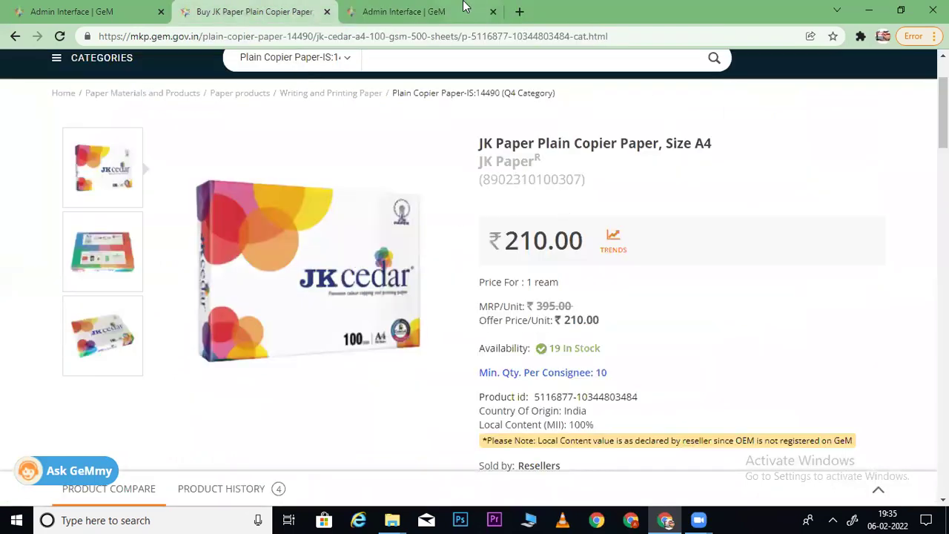
pyautogui.click(463, 9)
# - Select JK Paper as the Brand/OEM
pyautogui.click(411, 297)
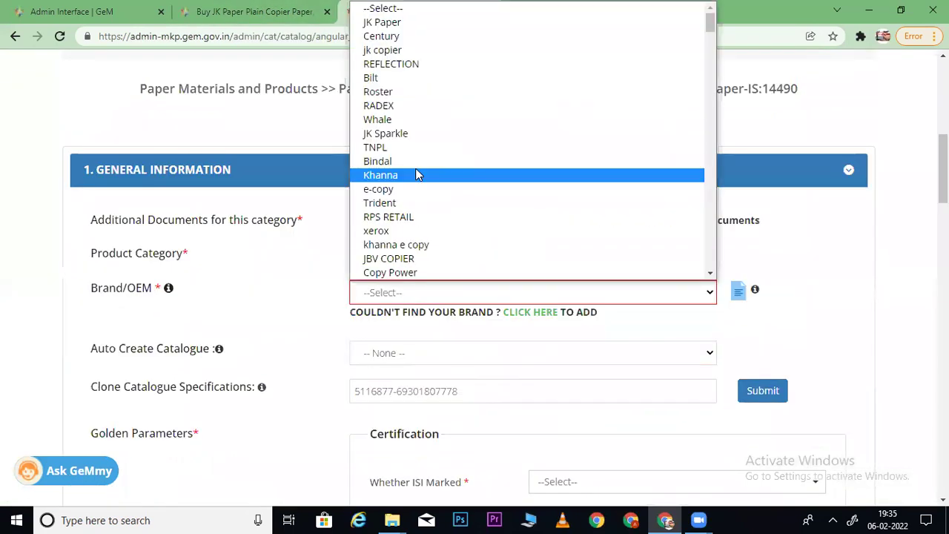
pyautogui.press('j')
pyautogui.press('j')
pyautogui.press('j')
pyautogui.press('j')
pyautogui.press('j')
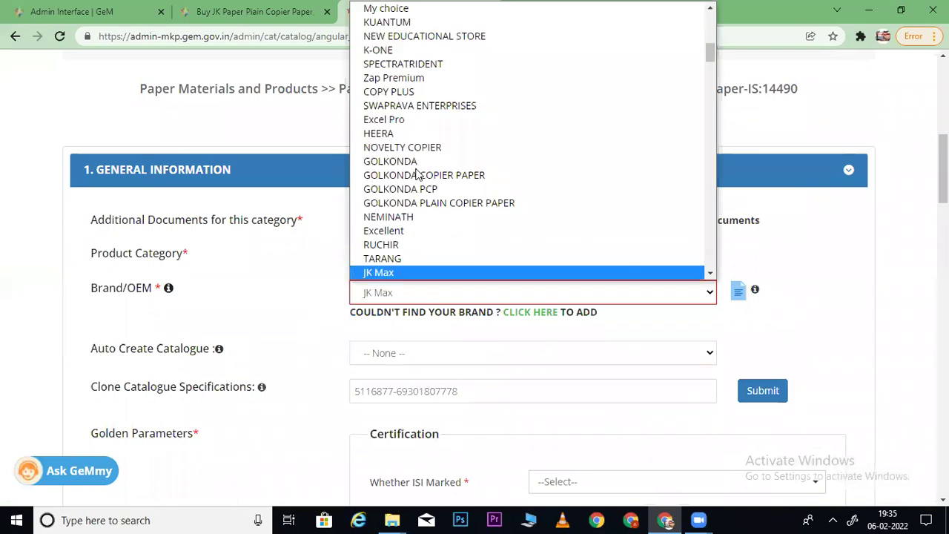
pyautogui.press('j')
pyautogui.press('j')
pyautogui.press('j')
pyautogui.press('j')
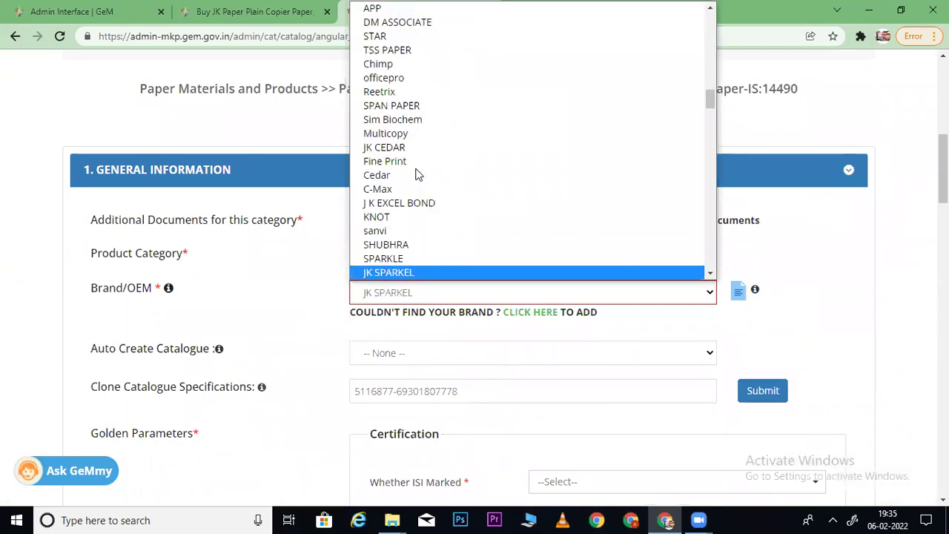
pyautogui.press('j')
pyautogui.press('j')
pyautogui.press('j')
pyautogui.press('j')
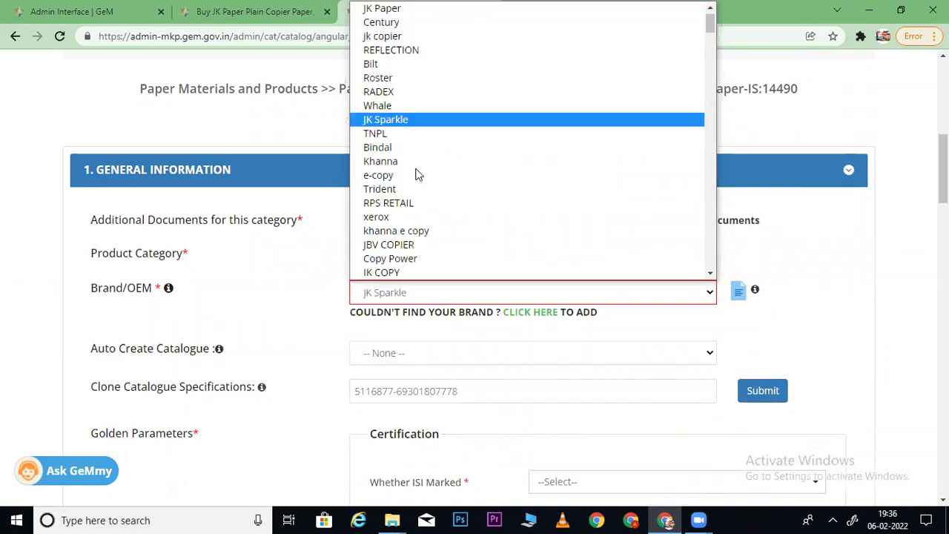
pyautogui.click(386, 9)
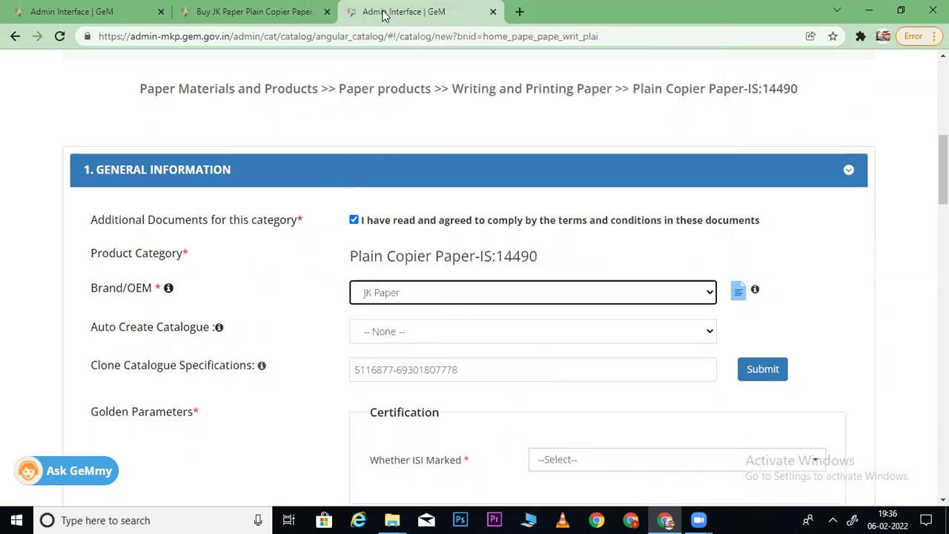
# - Copy the Product id from the competing JK Cedar copier paper listing
pyautogui.click(244, 11)
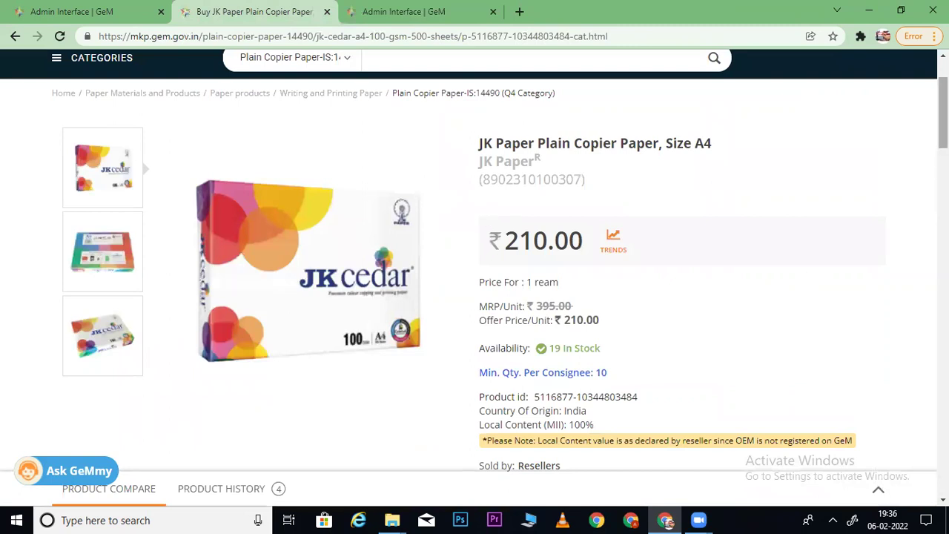
pyautogui.scroll(-1, 810, 278)
pyautogui.scroll(-2, 603, 286)
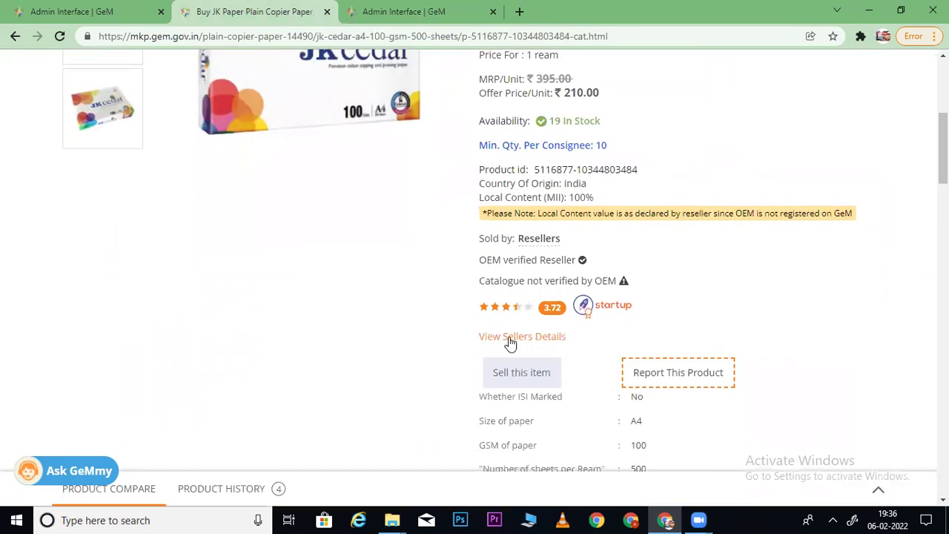
pyautogui.click(35, 9)
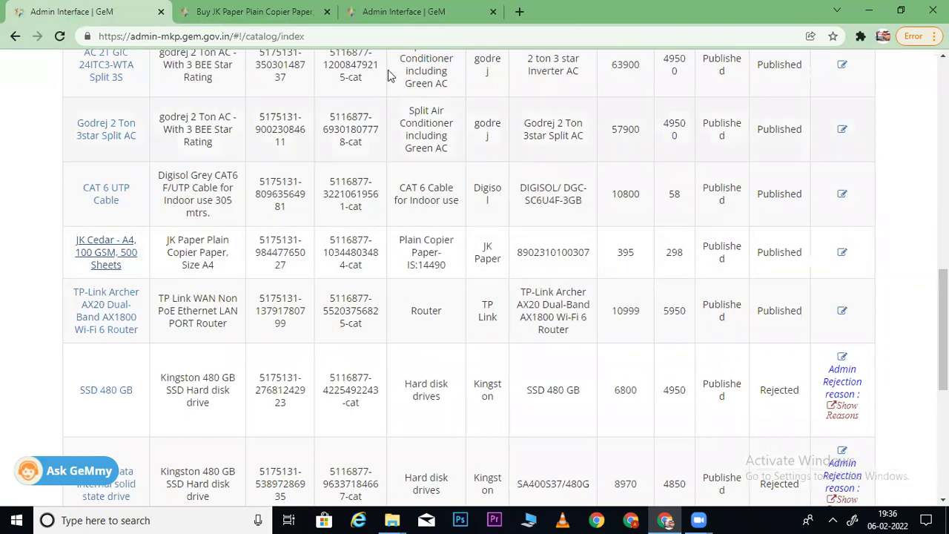
pyautogui.click(268, 10)
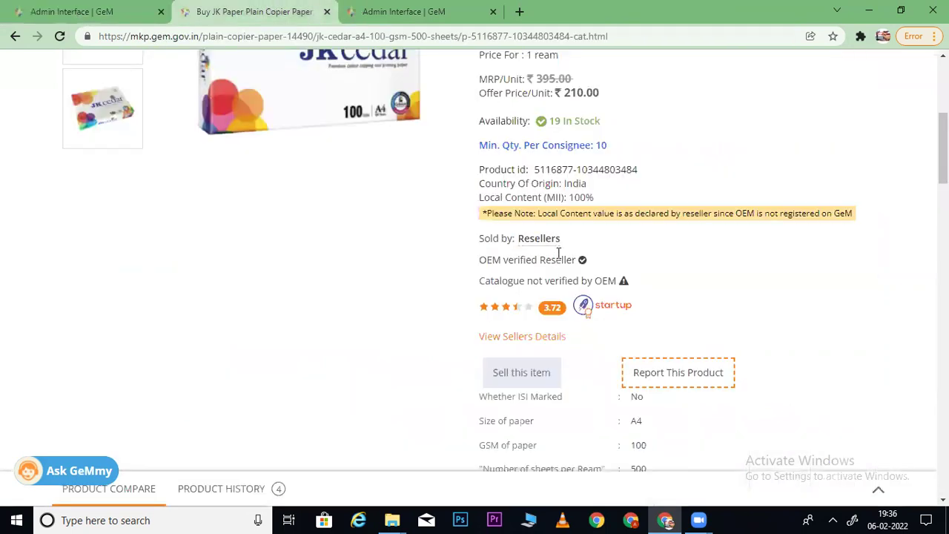
pyautogui.moveTo(636, 176); pyautogui.dragTo(547, 169)
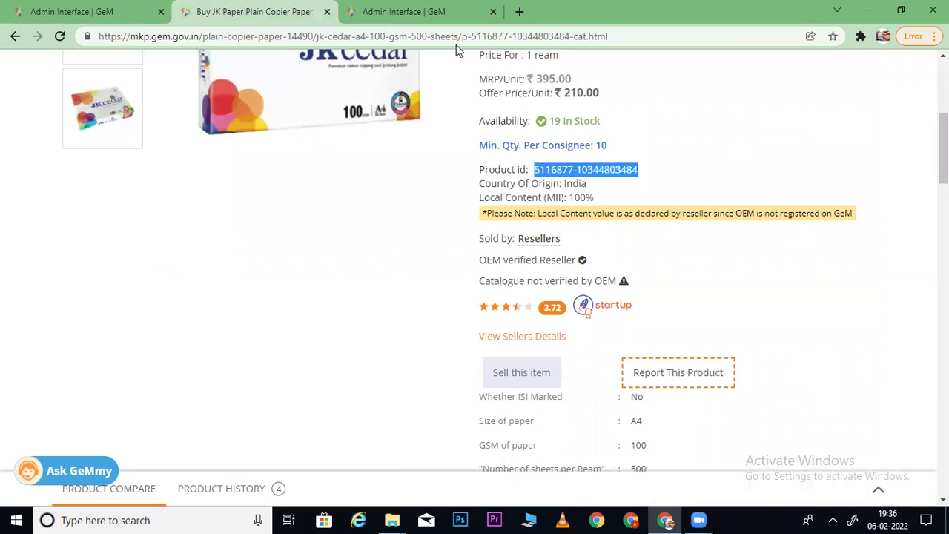
# - Paste it into Clone Catalogue Specifications, confirm cloning, and save the A4 100 GSM specifications
pyautogui.click(399, 9)
pyautogui.moveTo(471, 371); pyautogui.dragTo(323, 366)
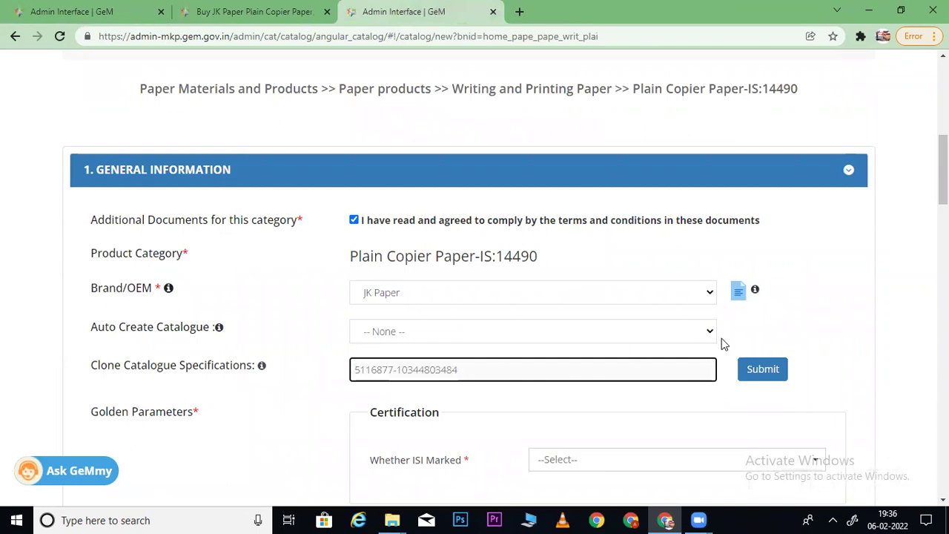
pyautogui.click(763, 369)
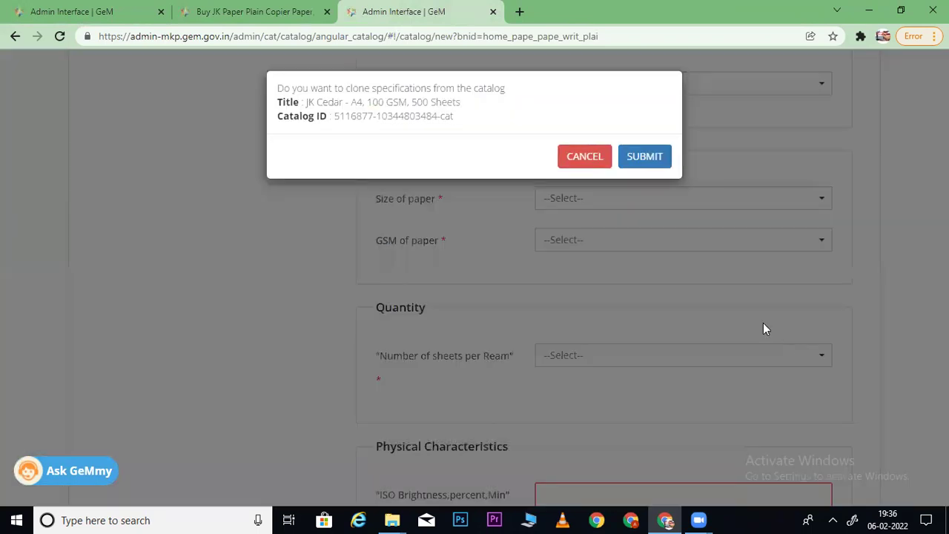
pyautogui.click(644, 156)
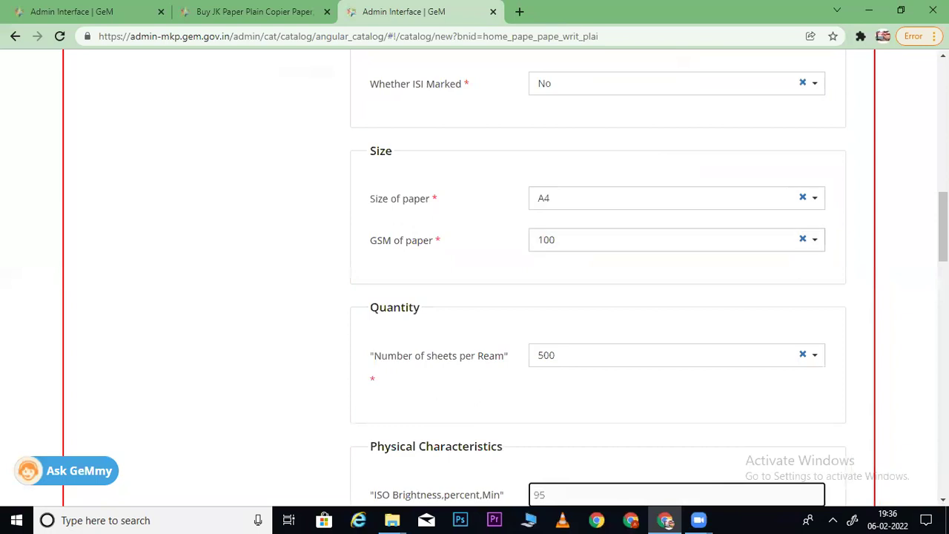
pyautogui.scroll(-15, 464, 308)
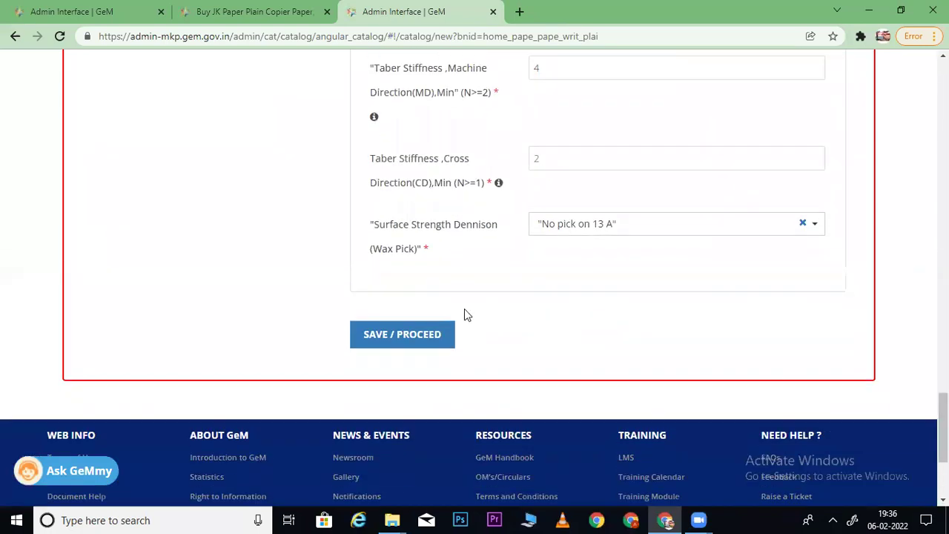
pyautogui.click(404, 335)
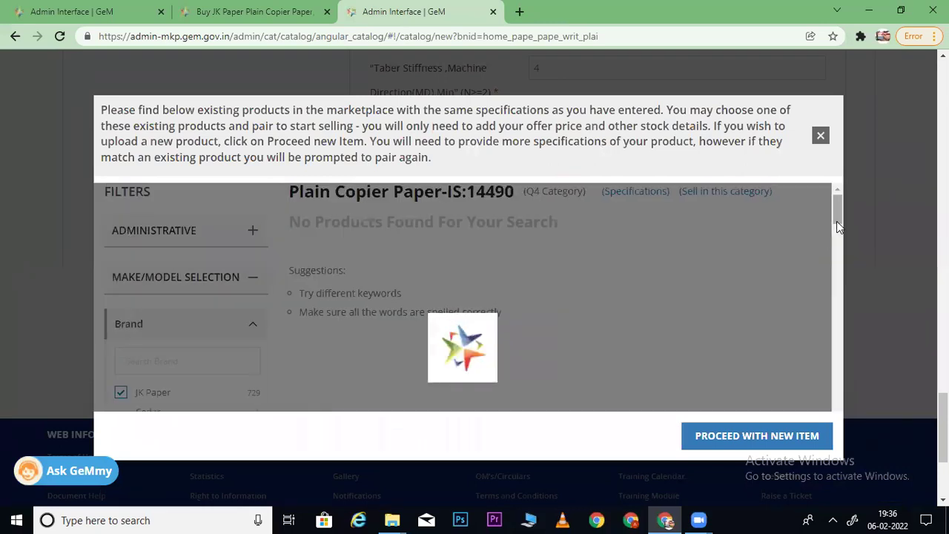
# - Add Cedar to the Brand filter of the matching products
pyautogui.scroll(-2, 836, 221)
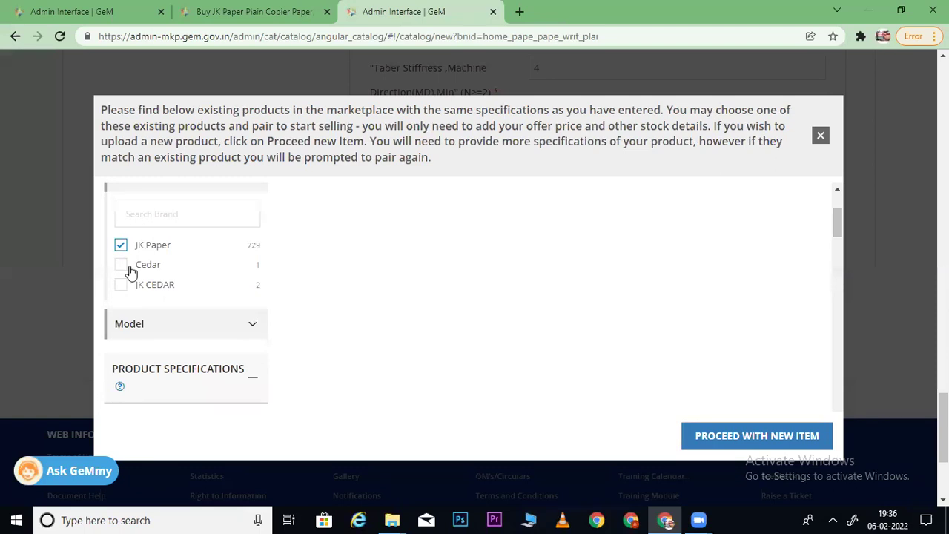
pyautogui.click(121, 265)
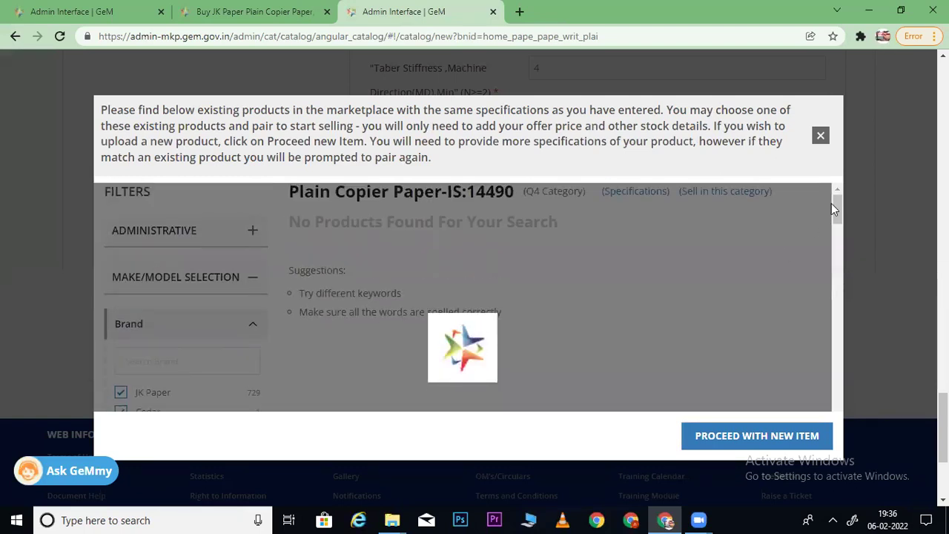
pyautogui.scroll(-1, 831, 208)
pyautogui.moveTo(831, 208); pyautogui.dragTo(832, 222)
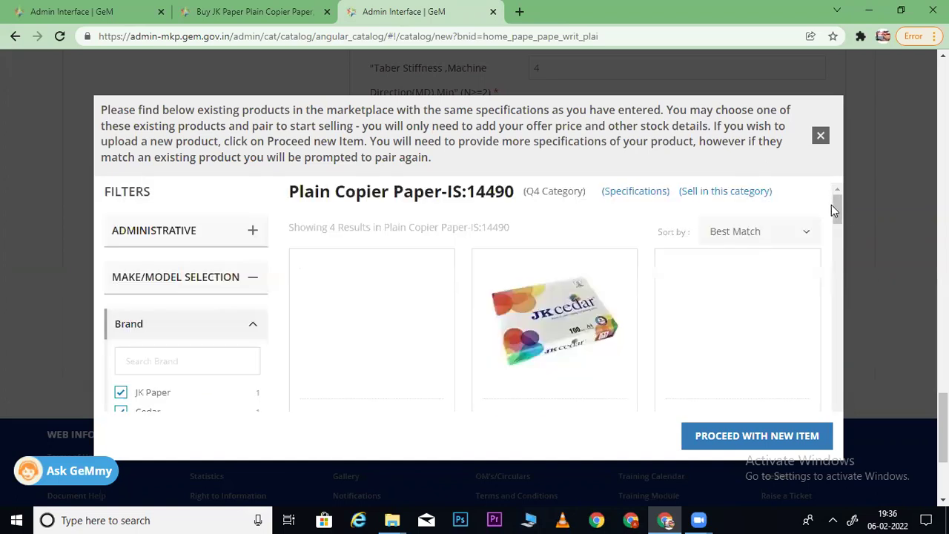
pyautogui.moveTo(833, 206); pyautogui.dragTo(839, 231)
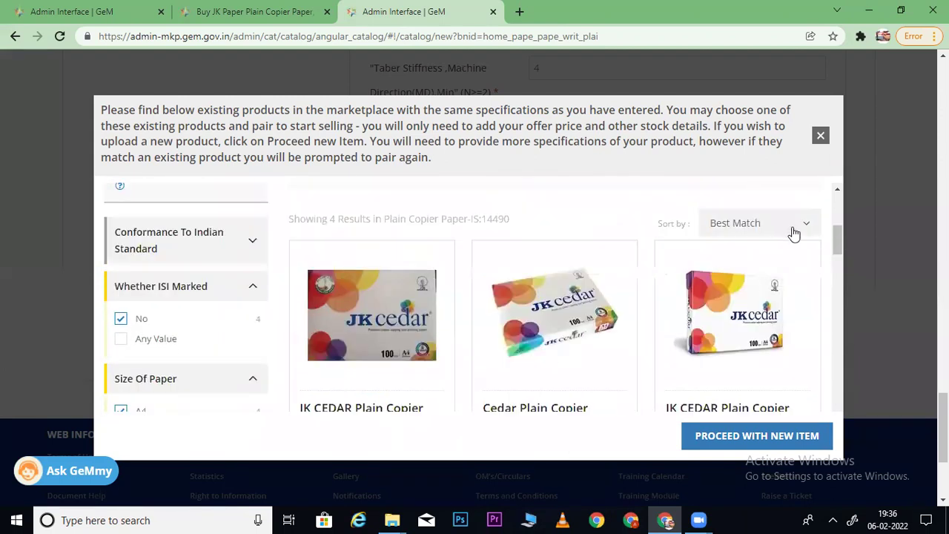
# - Sort matches Price Low to High, from JK Paper ₹210.00 up to Cedar ₹270.00
pyautogui.click(783, 224)
pyautogui.click(767, 255)
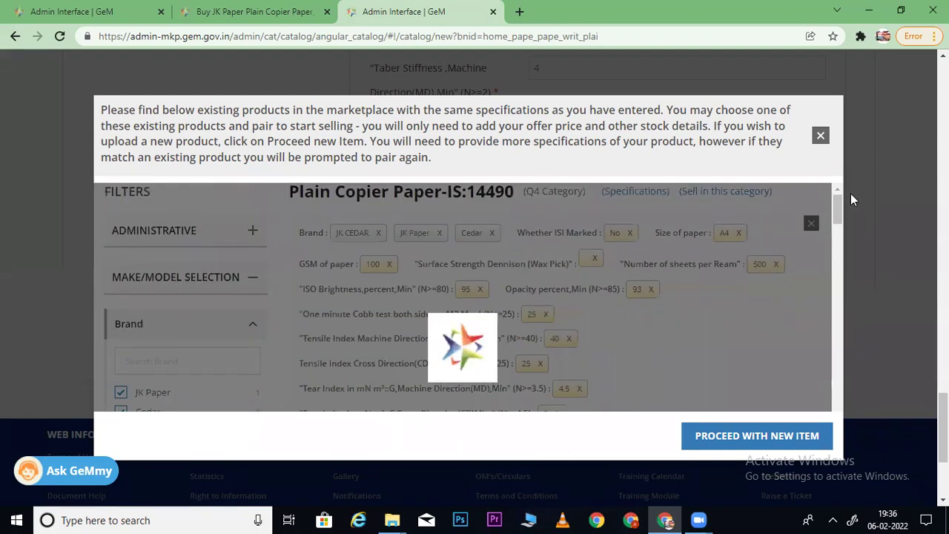
pyautogui.moveTo(838, 202); pyautogui.dragTo(835, 250)
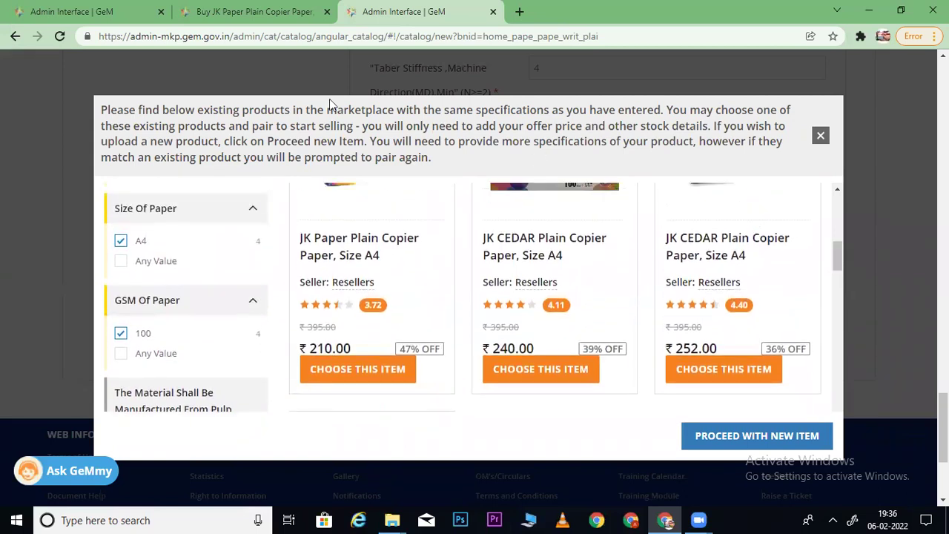
pyautogui.click(48, 11)
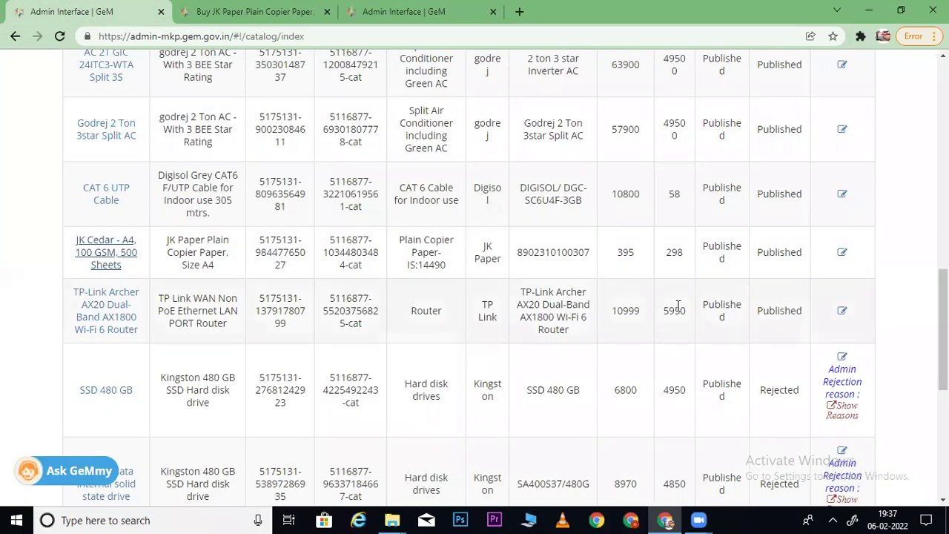
pyautogui.click(405, 11)
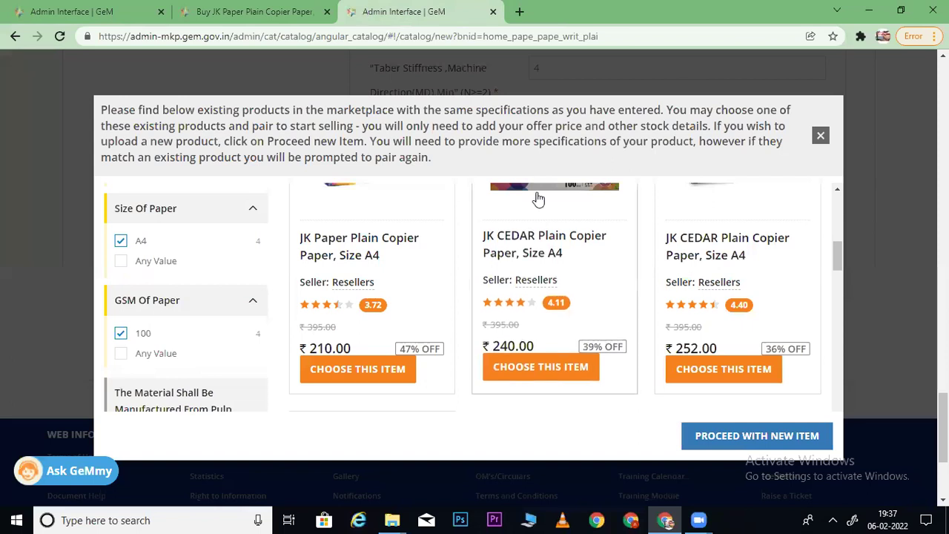
pyautogui.moveTo(839, 253)
pyautogui.mouseDown()
pyautogui.moveTo(850, 290)
pyautogui.moveTo(843, 237)
pyautogui.moveTo(841, 247)
pyautogui.mouseUp()
# - Open the ₹210 JK Paper listing in a new tab and note a seller offer at 295.00
pyautogui.moveTo(366, 226)
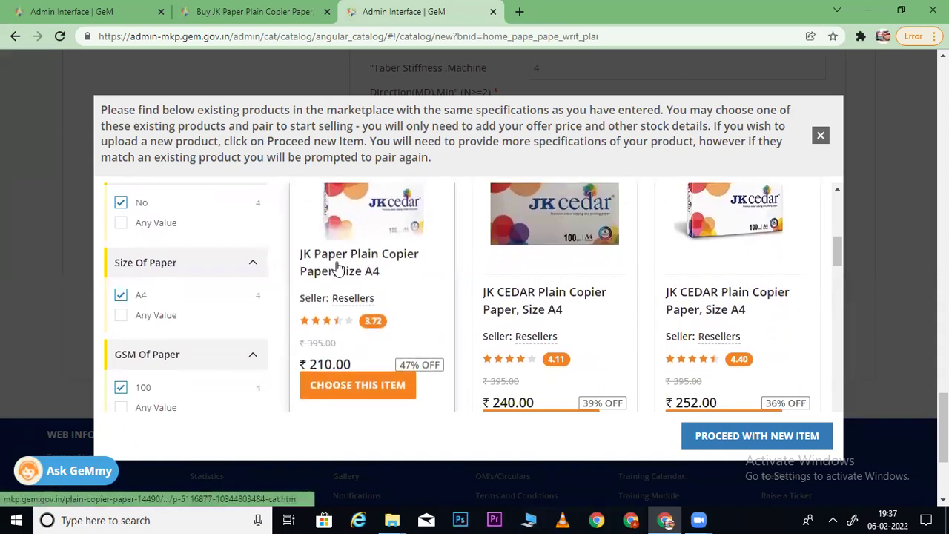
pyautogui.rightClick(362, 264)
pyautogui.click(375, 271)
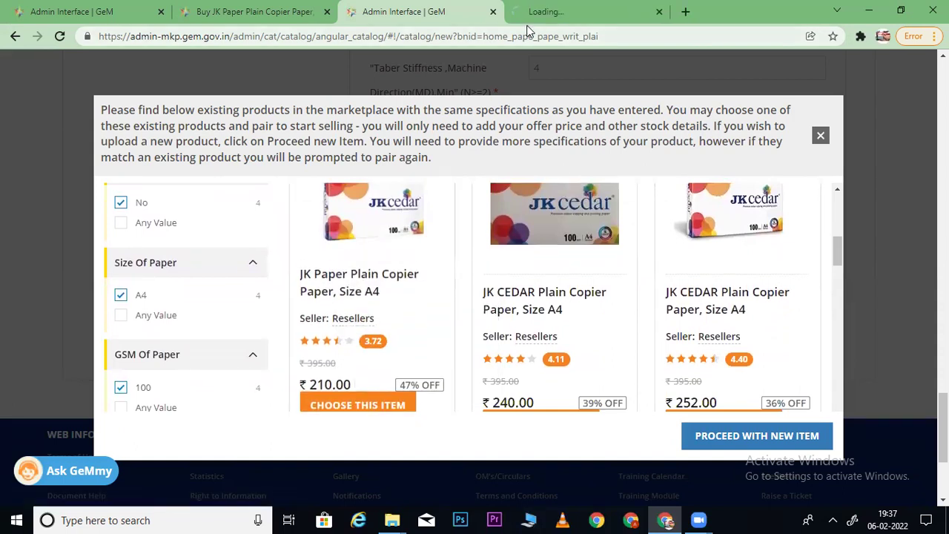
pyautogui.click(544, 13)
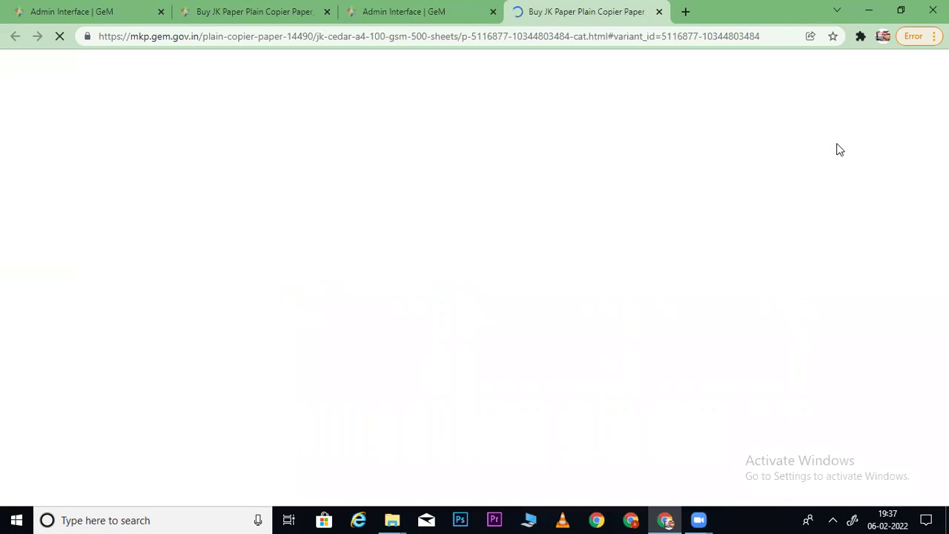
pyautogui.scroll(-3, 837, 143)
pyautogui.scroll(-3, 571, 232)
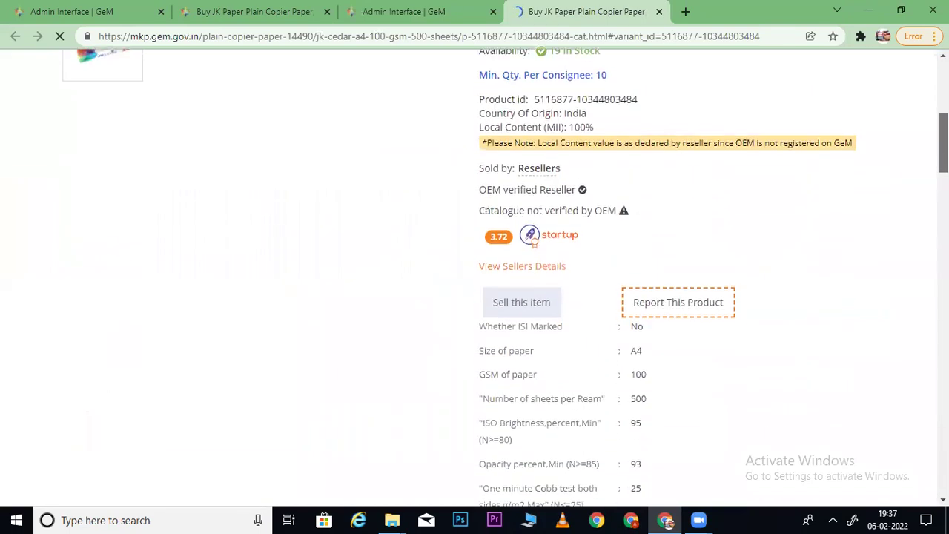
pyautogui.click(532, 267)
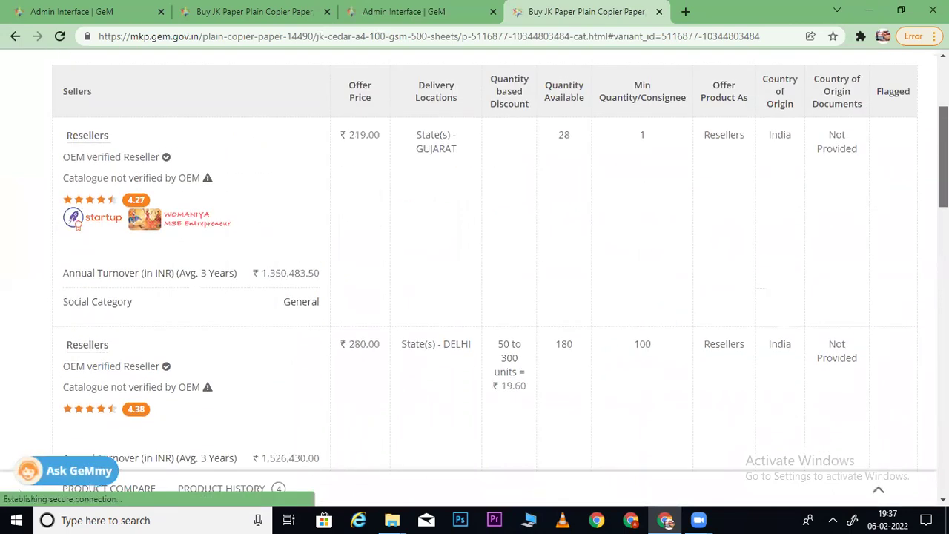
pyautogui.scroll(-3, 943, 186)
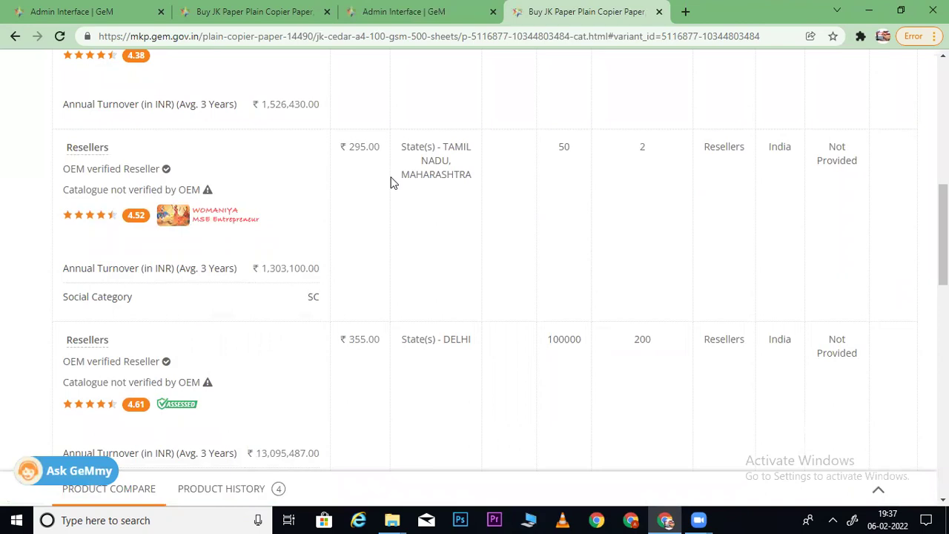
pyautogui.moveTo(379, 148); pyautogui.dragTo(357, 147)
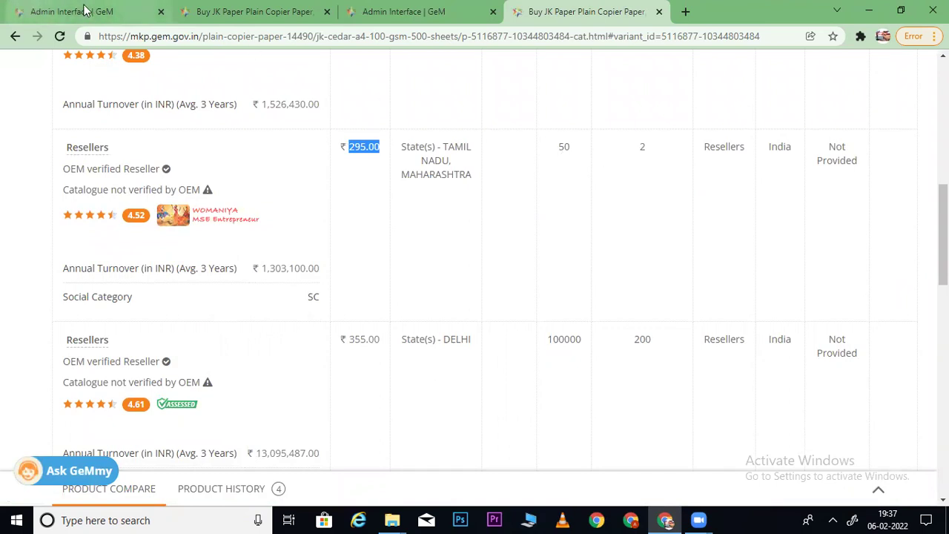
# - Check the sellers table on the earlier opened JK Paper listing
pyautogui.click(232, 11)
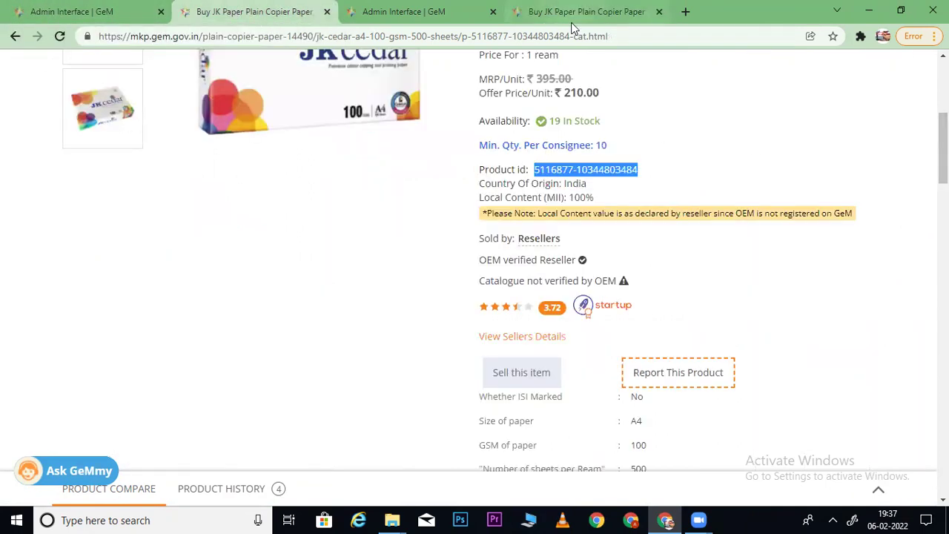
pyautogui.click(510, 341)
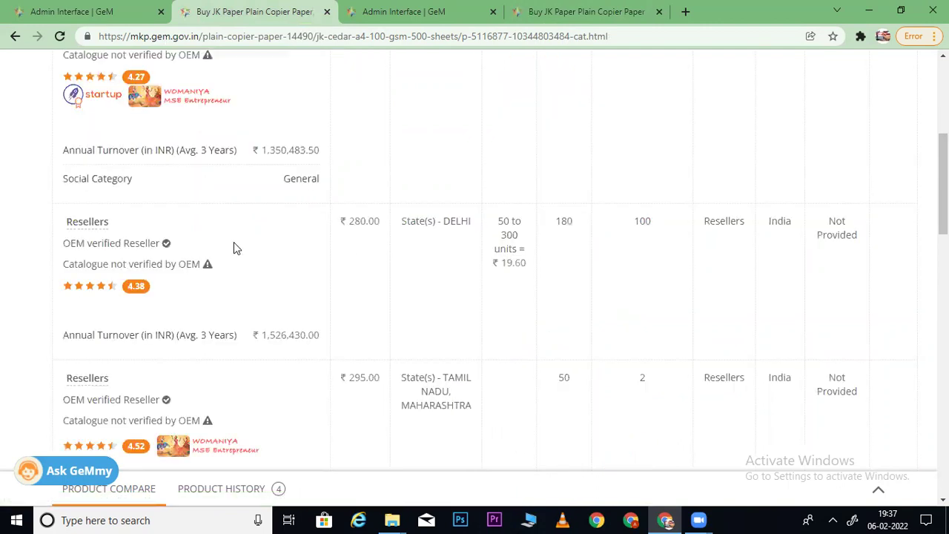
pyautogui.moveTo(944, 184); pyautogui.dragTo(943, 214)
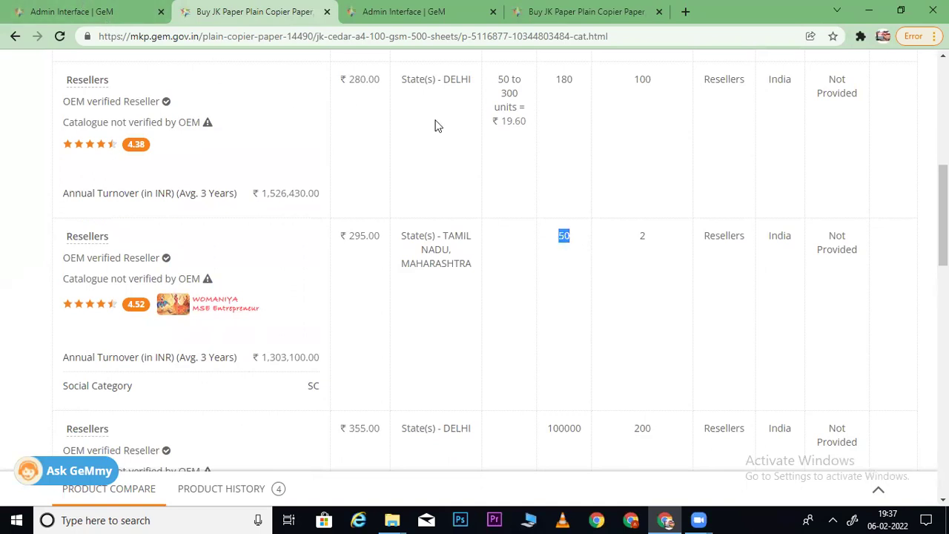
pyautogui.moveTo(943, 215); pyautogui.dragTo(943, 334)
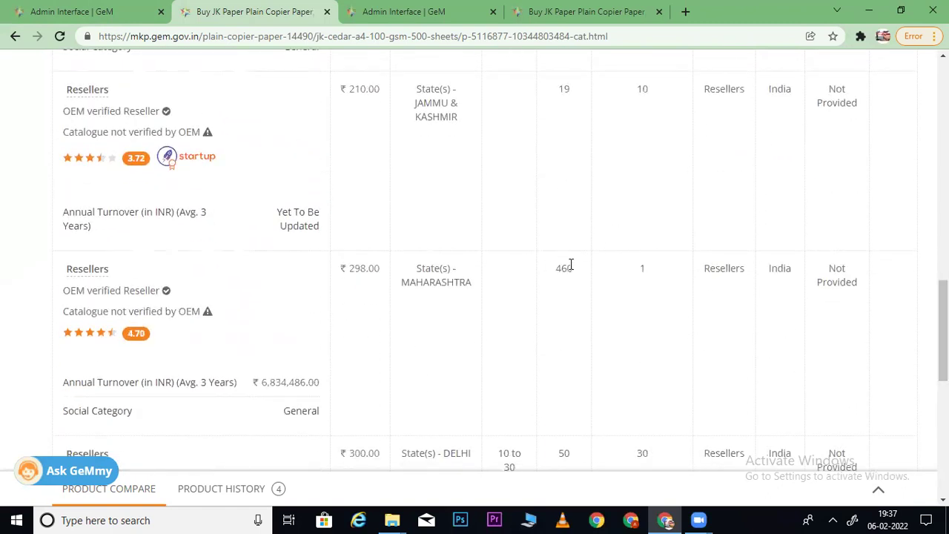
# - Compare resellers on the new listing: ₹210.00 with 19 available, ₹298.00 with 460
pyautogui.hotkey('ctrl', 'Tab')
pyautogui.hotkey('ctrl', 'Tab')
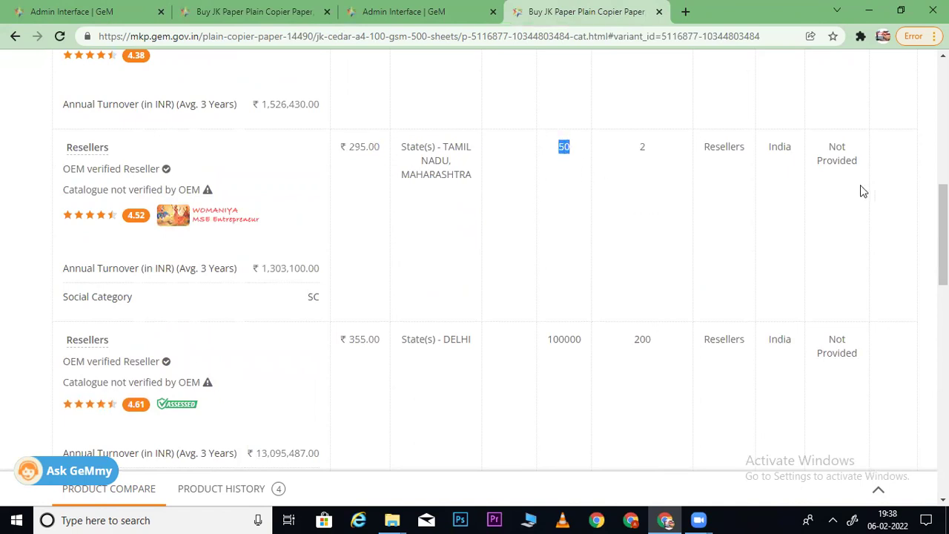
pyautogui.scroll(-5, 489, 259)
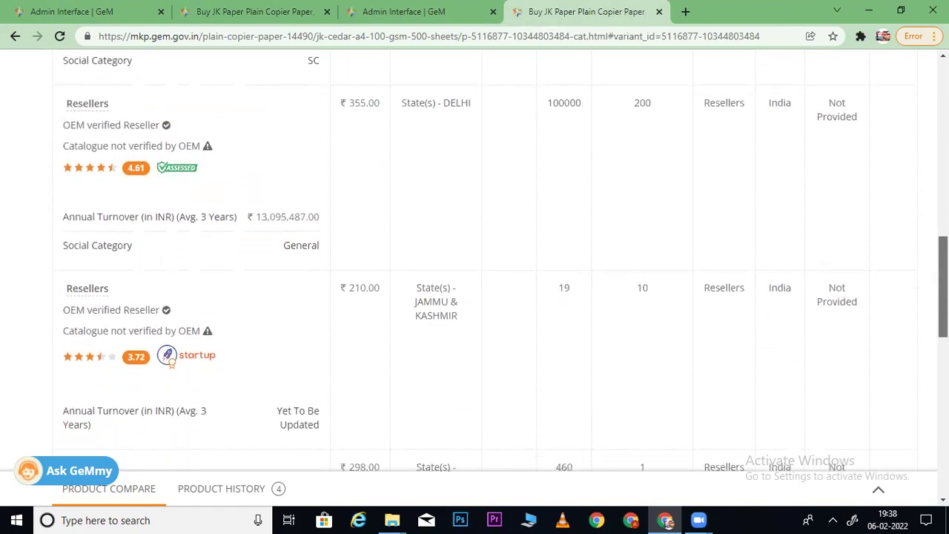
pyautogui.scroll(-1, 497, 274)
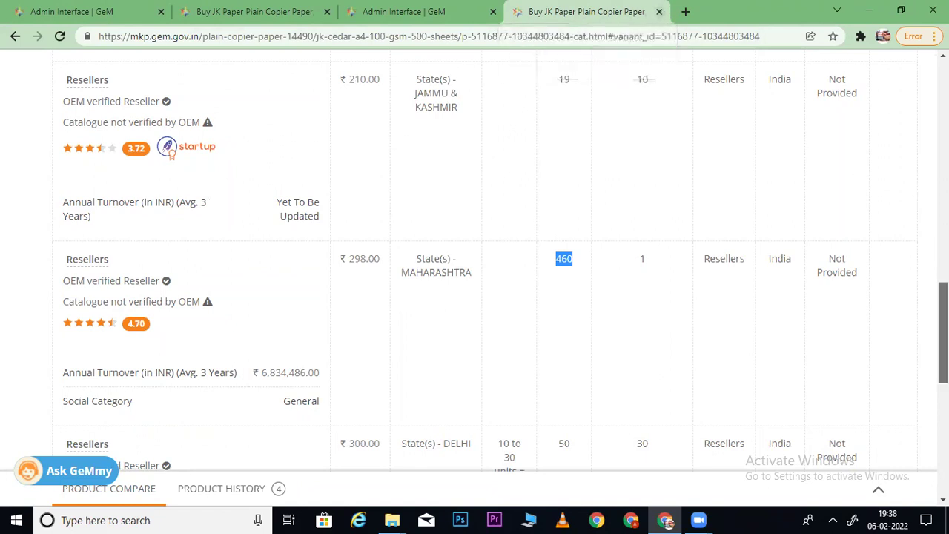
pyautogui.scroll(-2, 942, 333)
pyautogui.scroll(-2, 943, 334)
pyautogui.scroll(6, 942, 334)
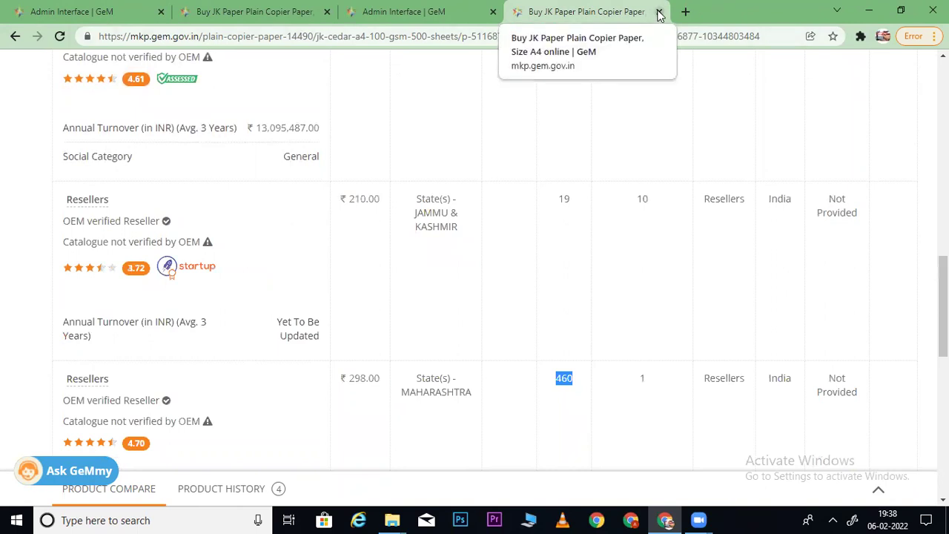
# - Close the extra listing and open the ₹240 JK CEDAR listing in a new tab
pyautogui.click(659, 12)
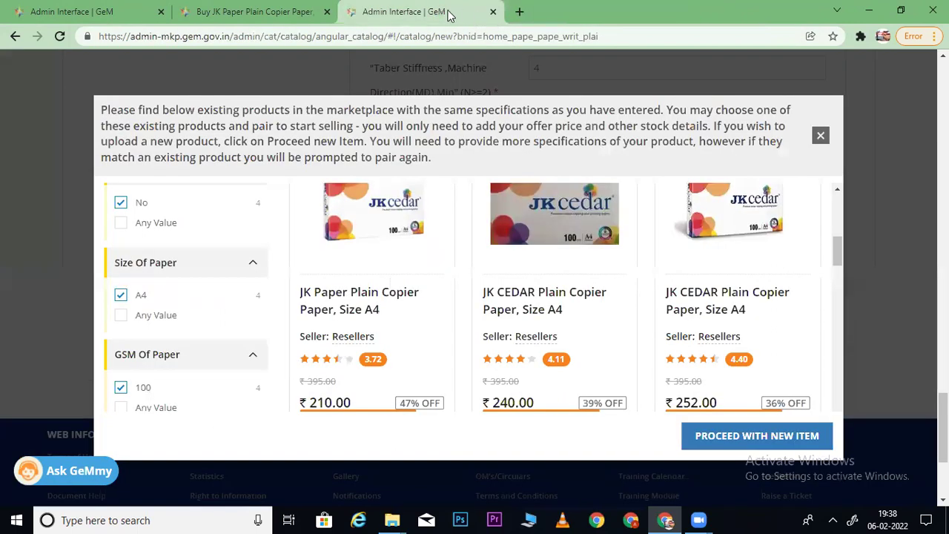
pyautogui.rightClick(545, 215)
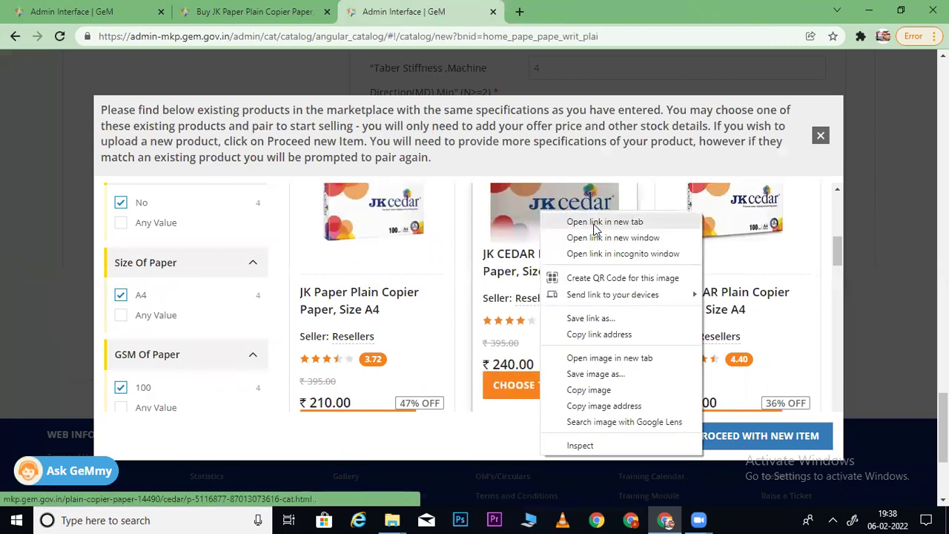
pyautogui.click(605, 221)
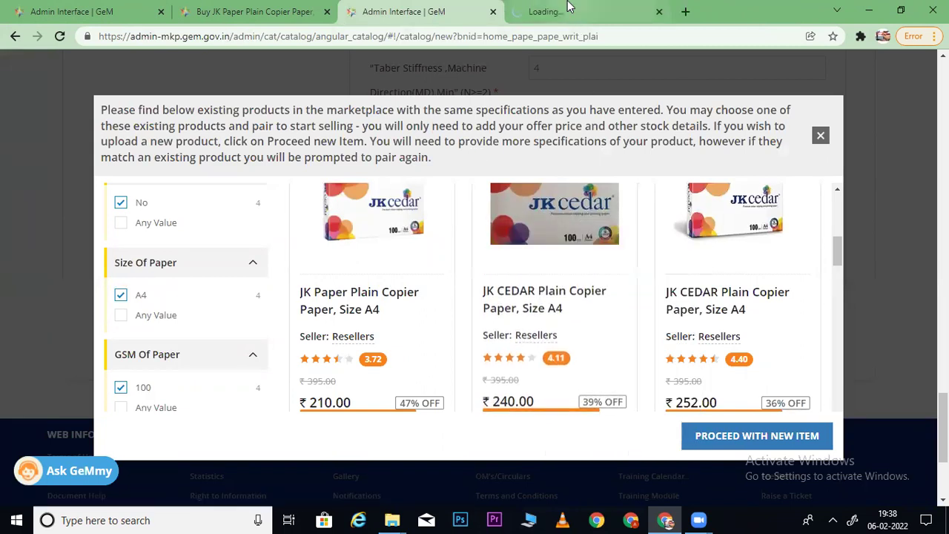
pyautogui.hotkey('ctrl', 'Tab')
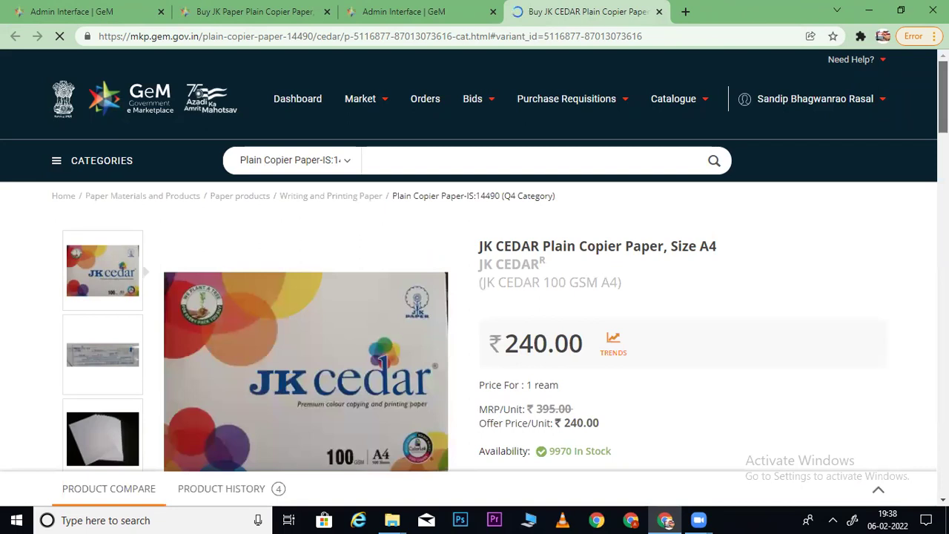
# - Review JK CEDAR's other sellers, then close that listing tab
pyautogui.scroll(-5, 705, 233)
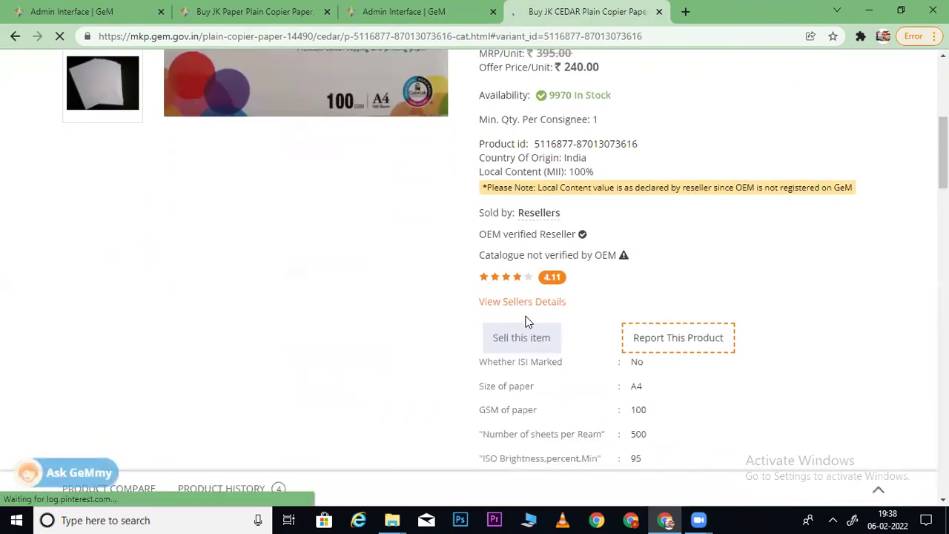
pyautogui.click(524, 302)
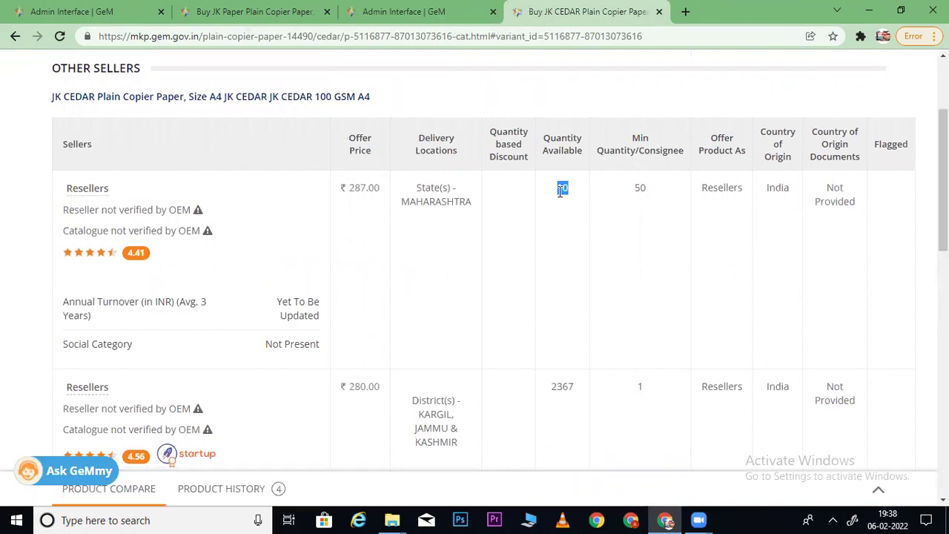
pyautogui.scroll(-3, 482, 259)
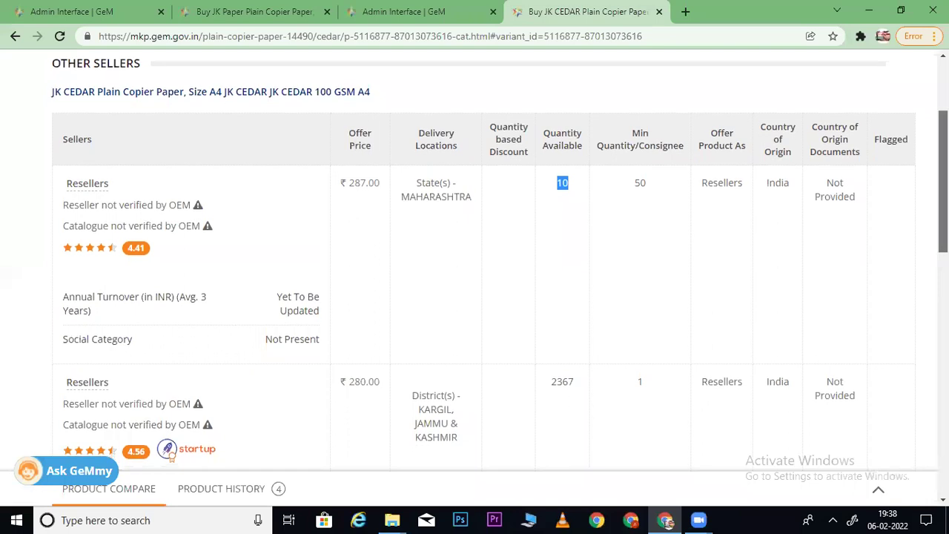
pyautogui.scroll(-3, 482, 267)
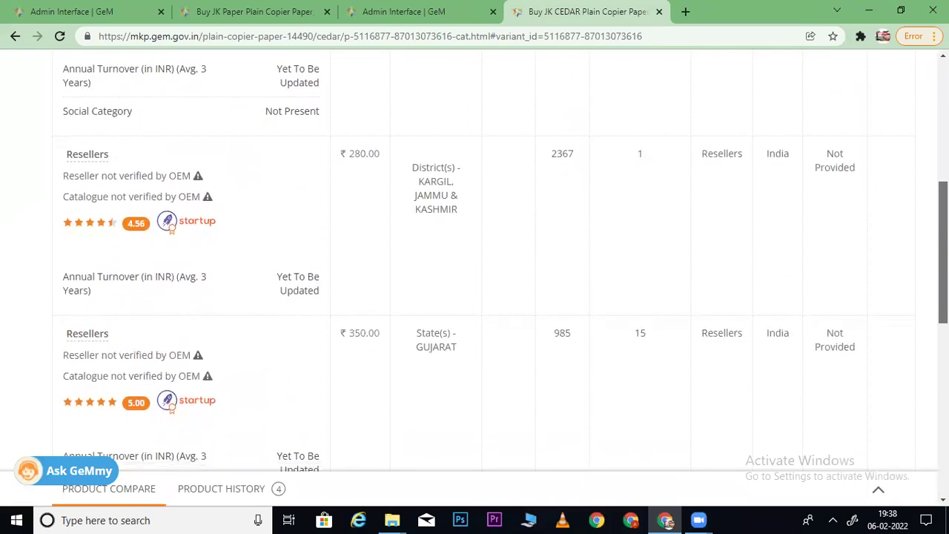
pyautogui.scroll(-1, 482, 260)
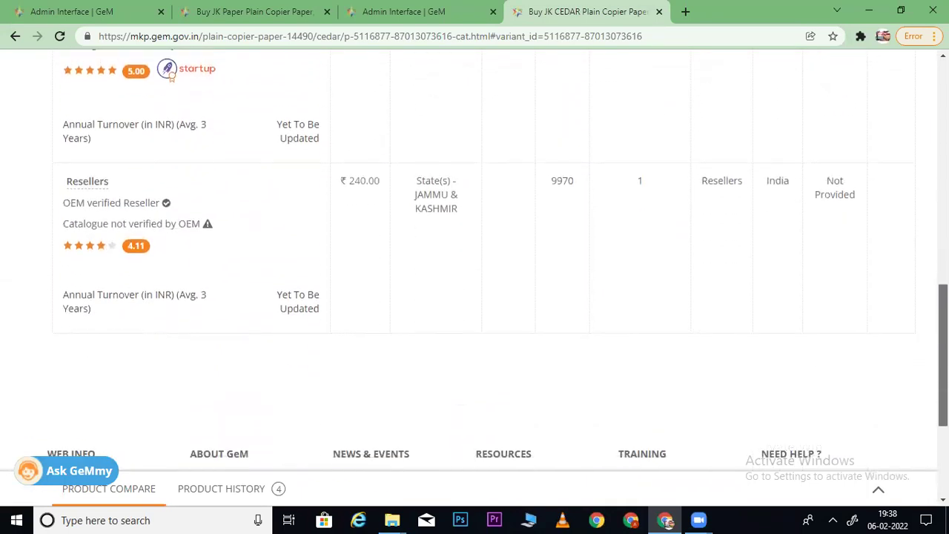
pyautogui.scroll(6, 482, 259)
pyautogui.scroll(1, 536, 98)
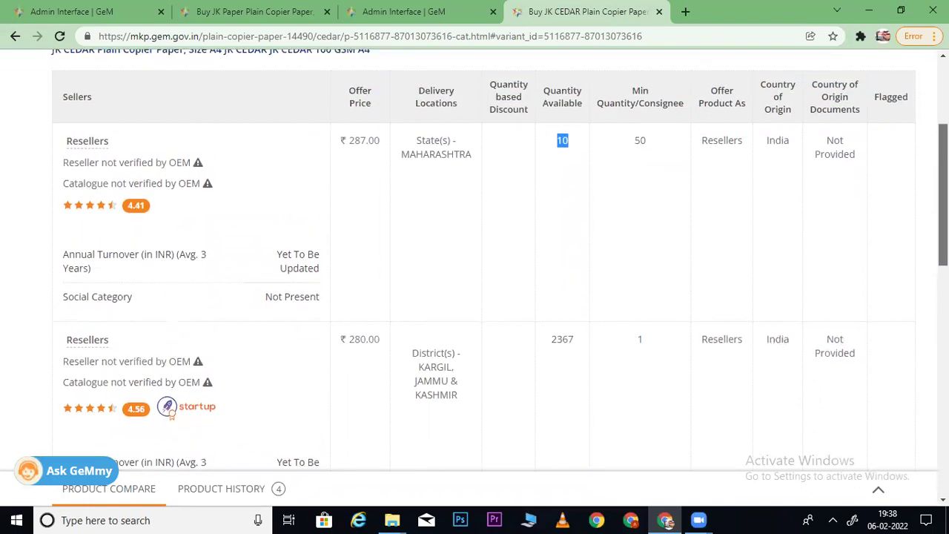
pyautogui.click(659, 12)
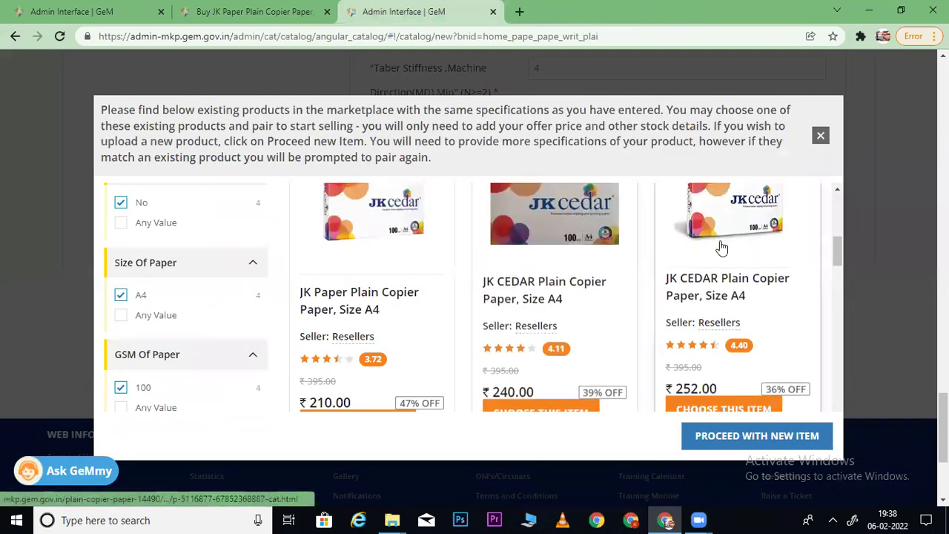
pyautogui.rightClick(697, 271)
pyautogui.click(753, 275)
pyautogui.click(571, 15)
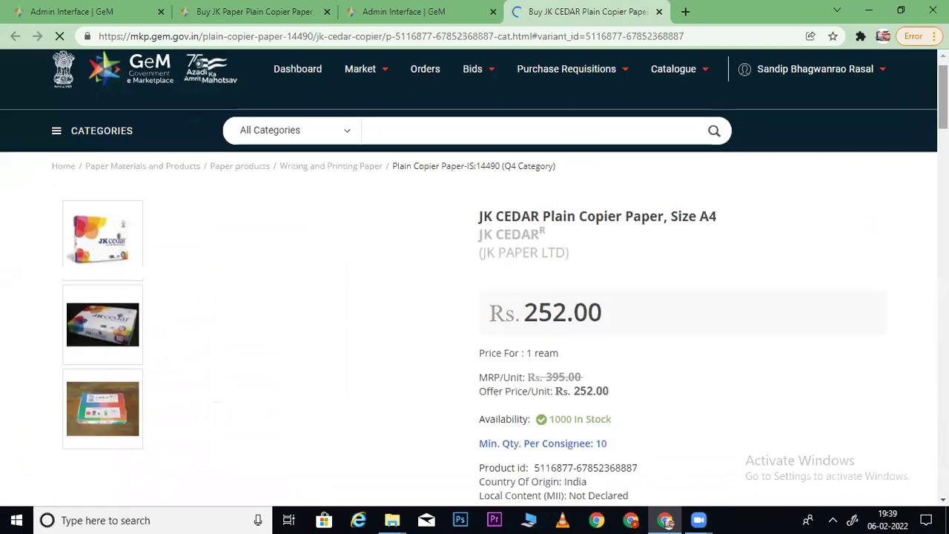
pyautogui.scroll(-4, 475, 274)
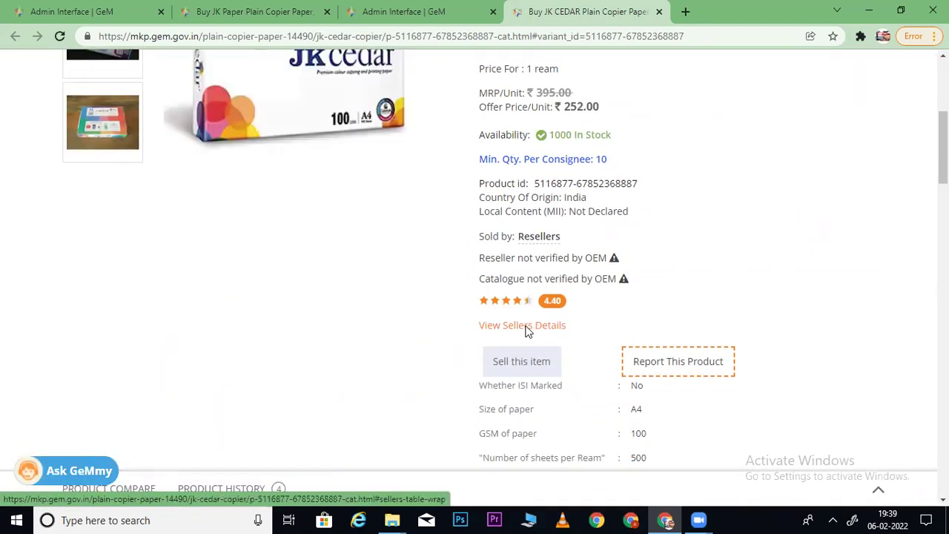
pyautogui.click(523, 326)
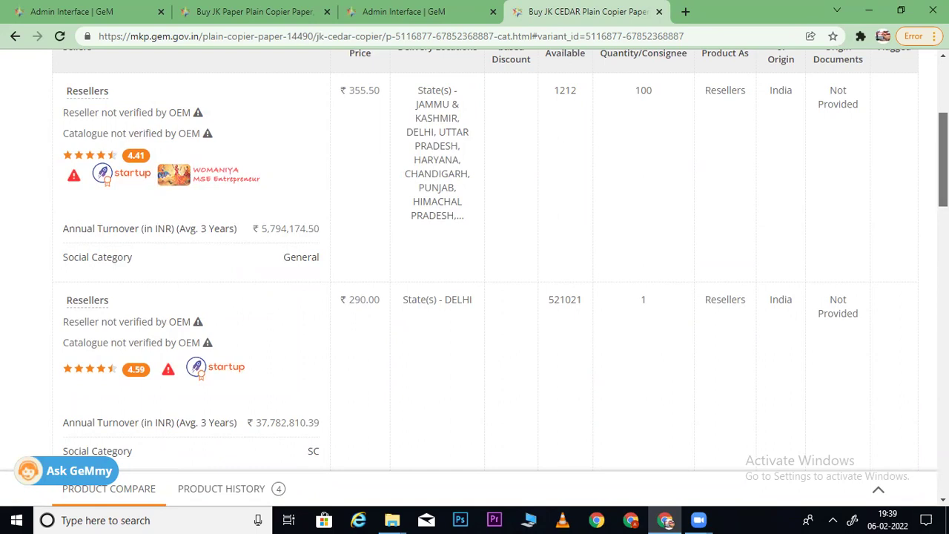
pyautogui.scroll(-5, 490, 259)
pyautogui.scroll(-4, 489, 260)
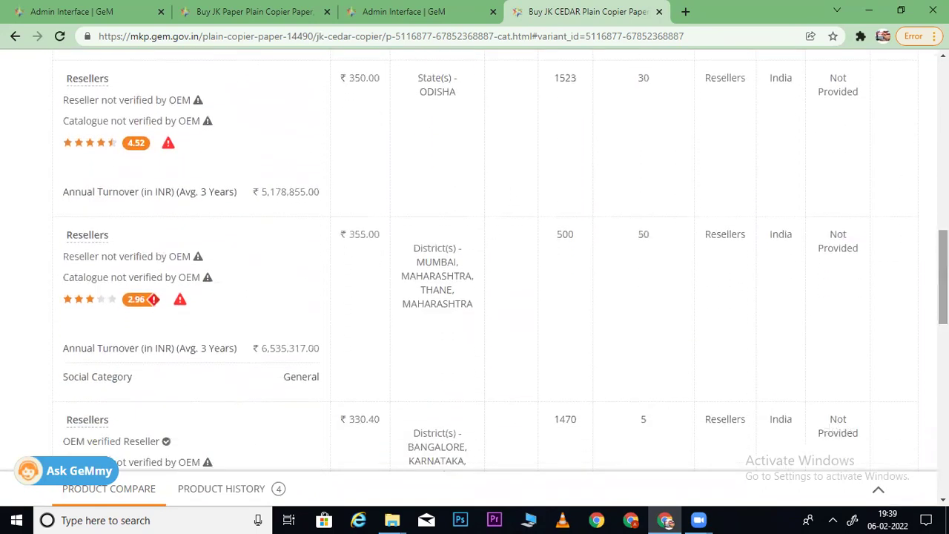
pyautogui.scroll(-3, 944, 278)
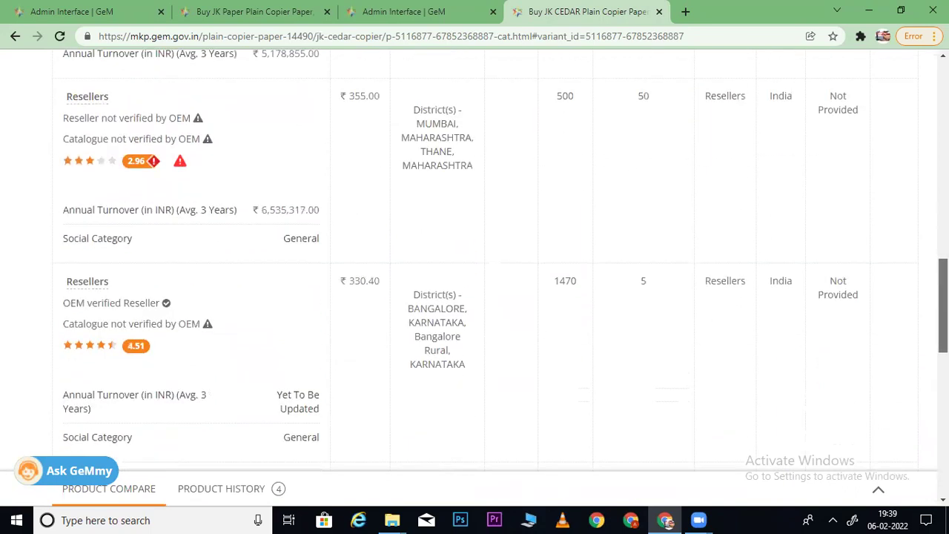
pyautogui.scroll(-4, 943, 278)
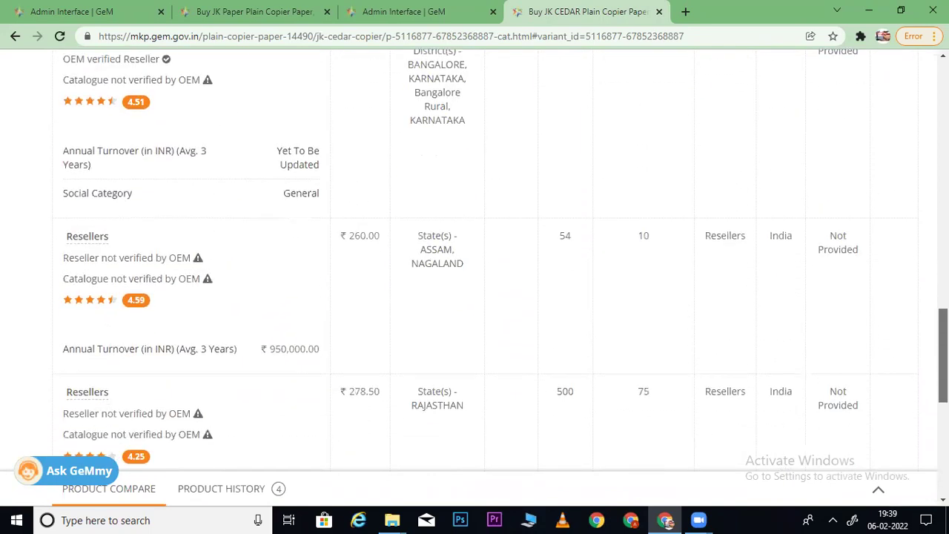
pyautogui.scroll(-2, 504, 254)
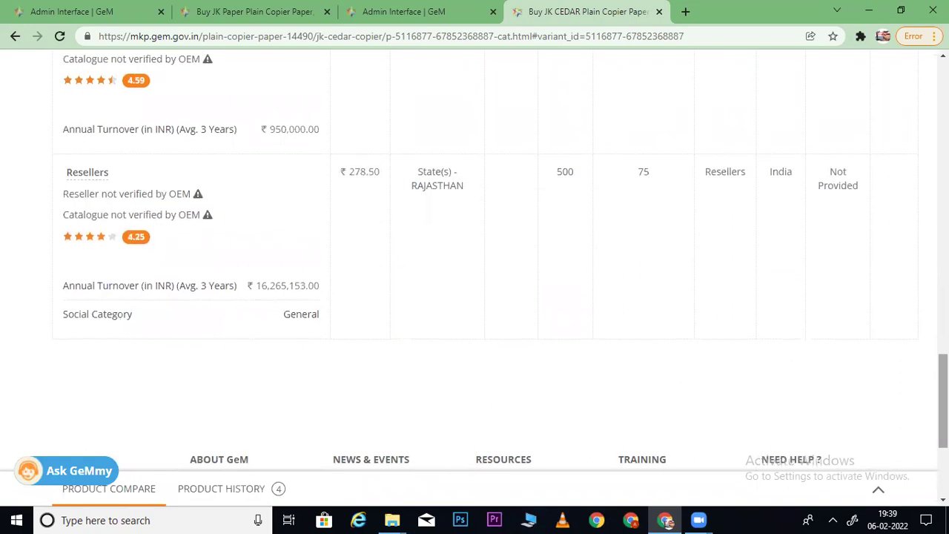
pyautogui.click(661, 11)
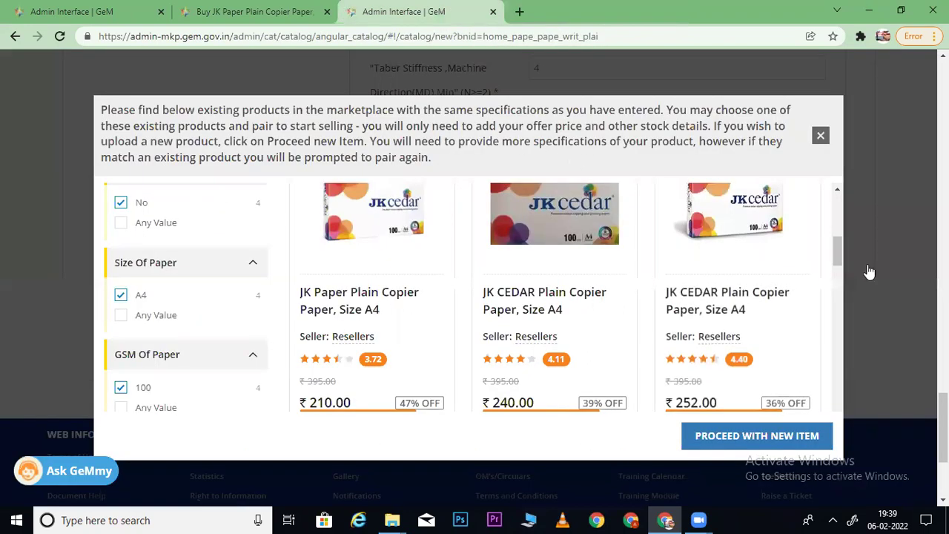
# - Open the ₹270 Cedar Plain Copier Paper listing in its own browser tab
pyautogui.moveTo(835, 246); pyautogui.dragTo(838, 279)
pyautogui.rightClick(380, 287)
pyautogui.click(413, 292)
pyautogui.click(562, 13)
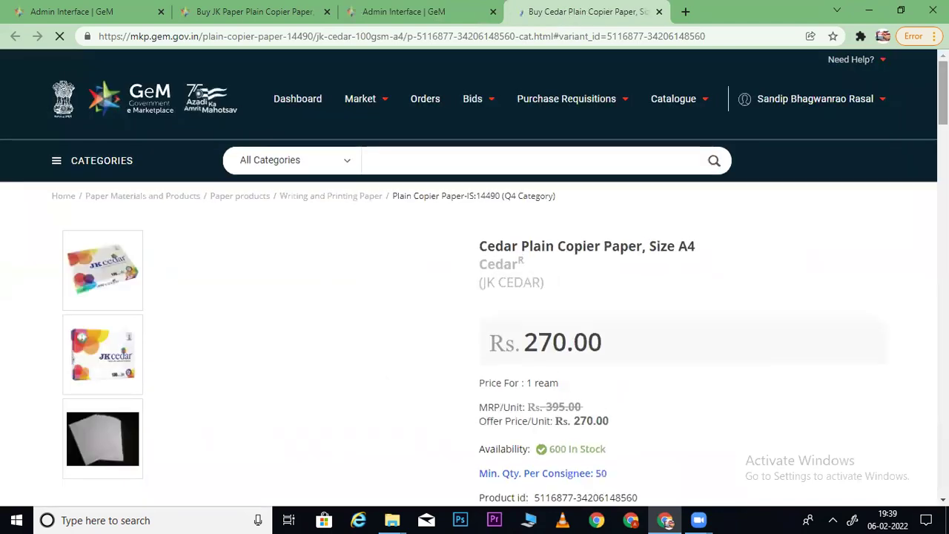
# - Review the Cedar listing's sellers table, with prices from ₹270.00 to ₹355.00
pyautogui.scroll(-1, 81, 311)
pyautogui.scroll(-4, 633, 216)
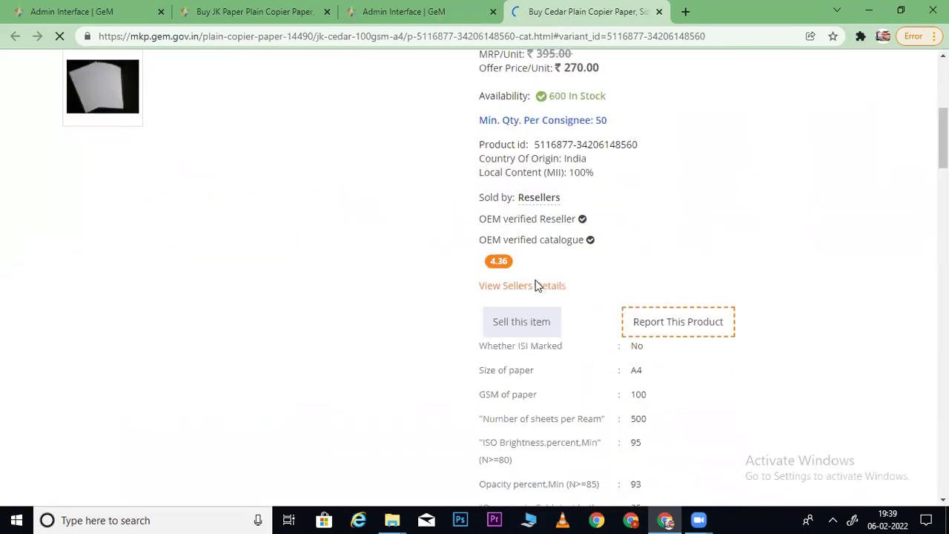
pyautogui.click(534, 284)
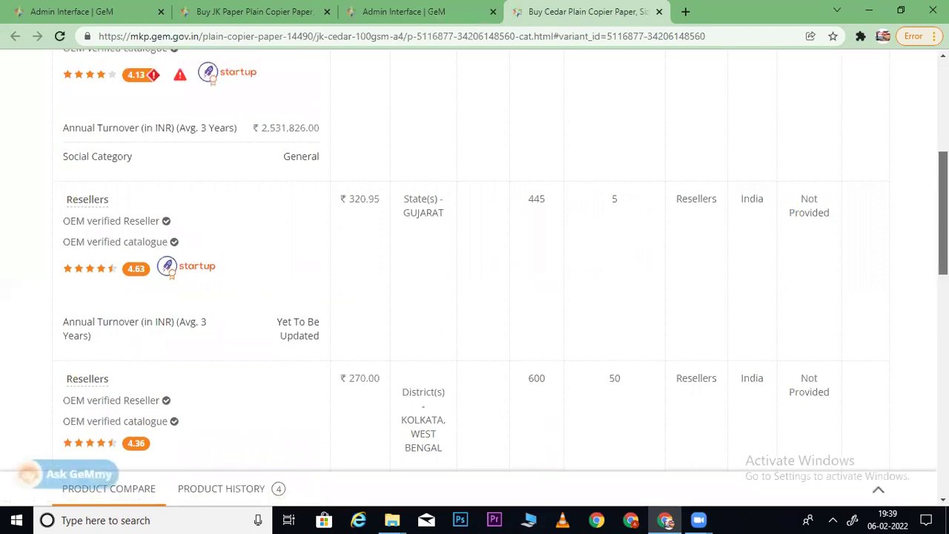
pyautogui.scroll(-6, 474, 281)
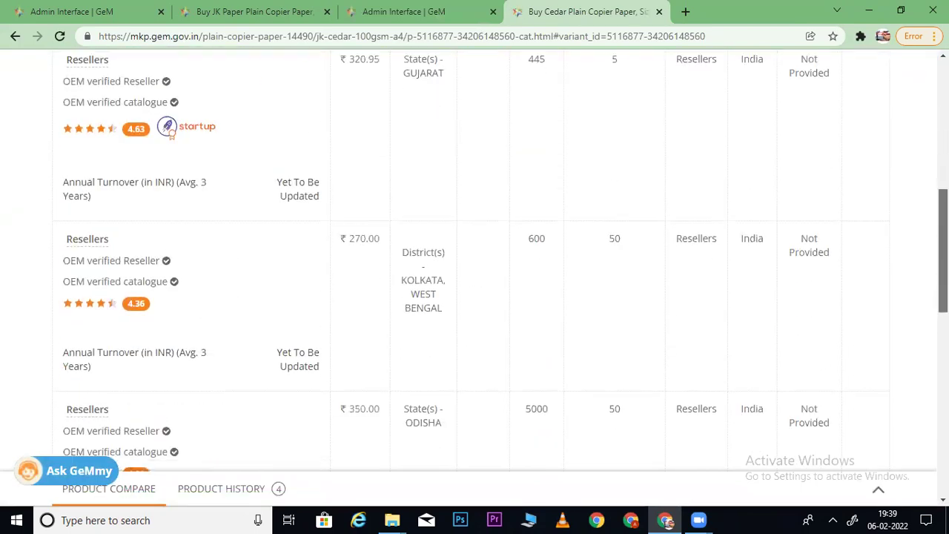
pyautogui.scroll(-7, 475, 282)
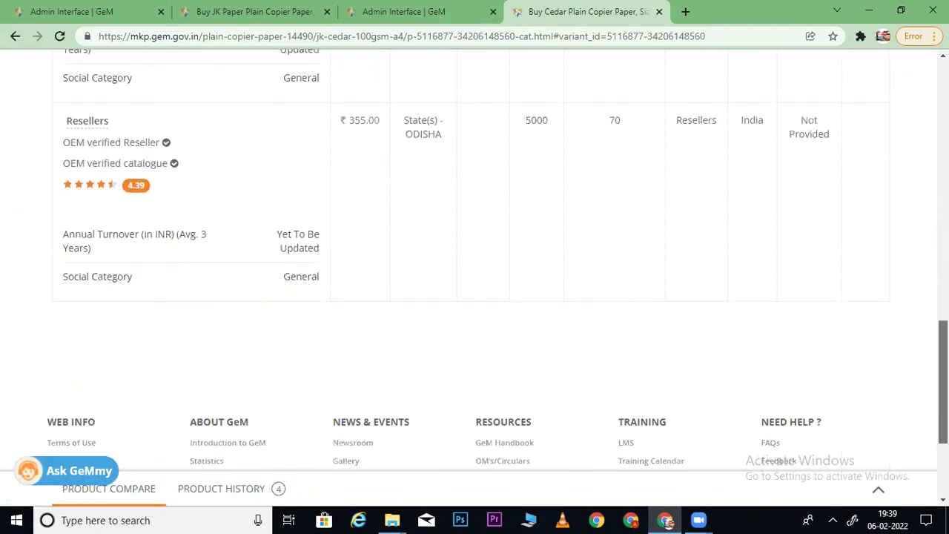
pyautogui.scroll(15, 474, 282)
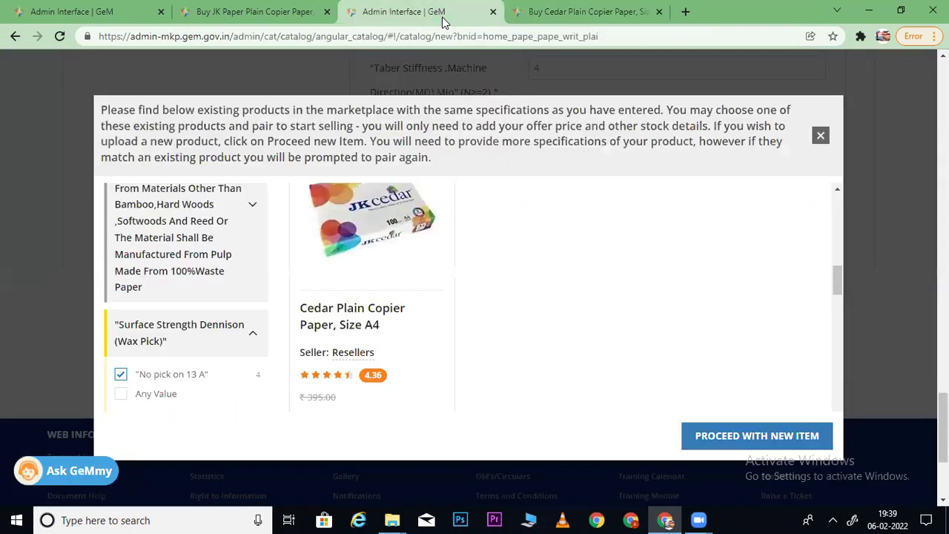
# - Return to the JK Paper listing's sellers page and scroll to the top of Other Sellers
pyautogui.click(305, 12)
pyautogui.click(624, 36)
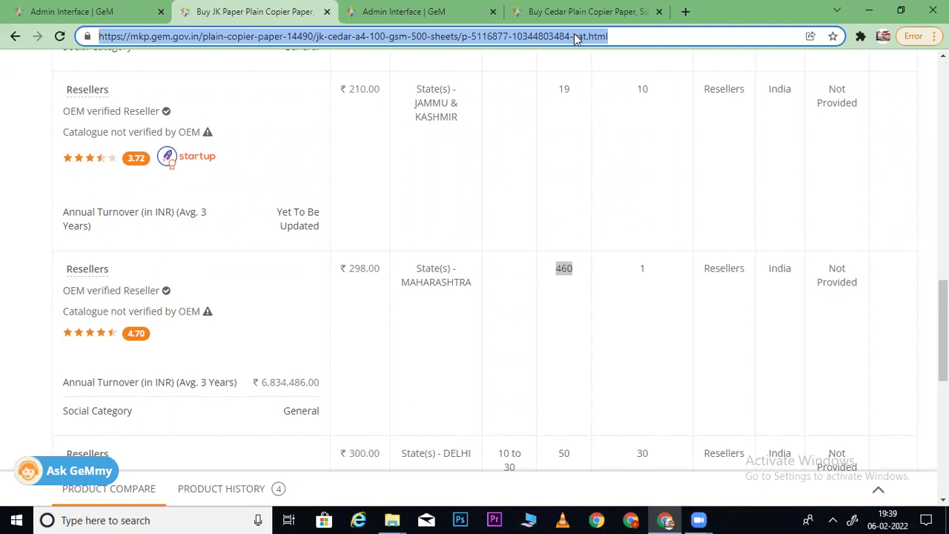
pyautogui.scroll(7, 475, 248)
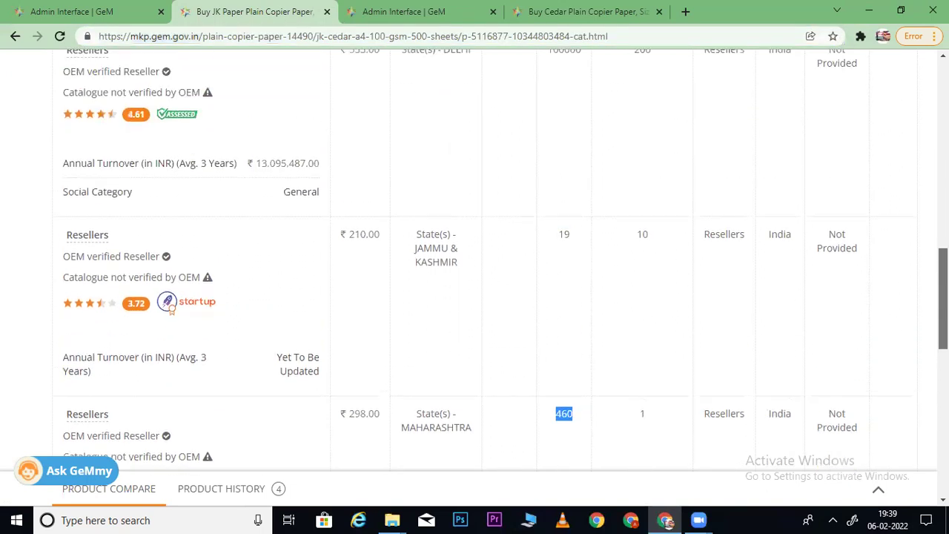
pyautogui.scroll(3, 207, 256)
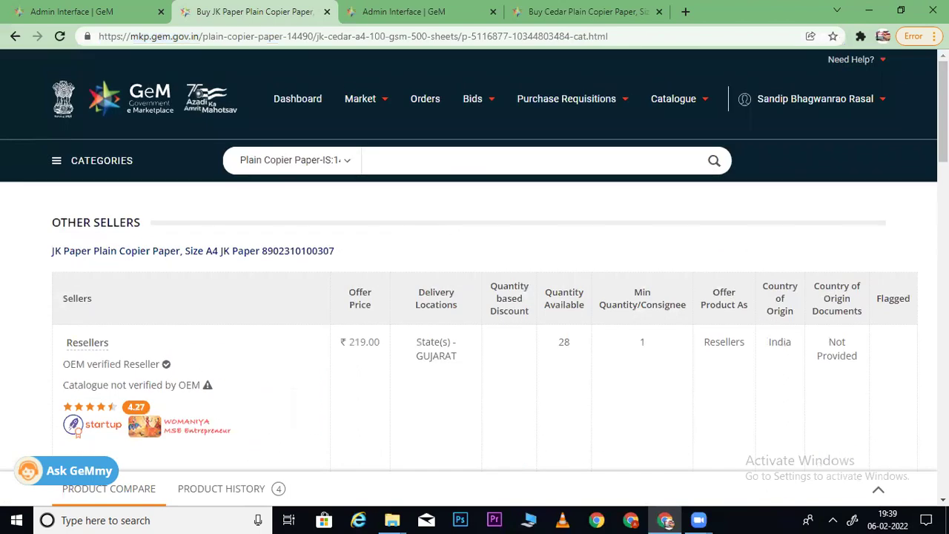
# - Open the ₹210 JK Paper Plain Copier Paper product page and select its web address
pyautogui.click(202, 257)
pyautogui.click(362, 37)
pyautogui.hotkey('ctrl', 'c')
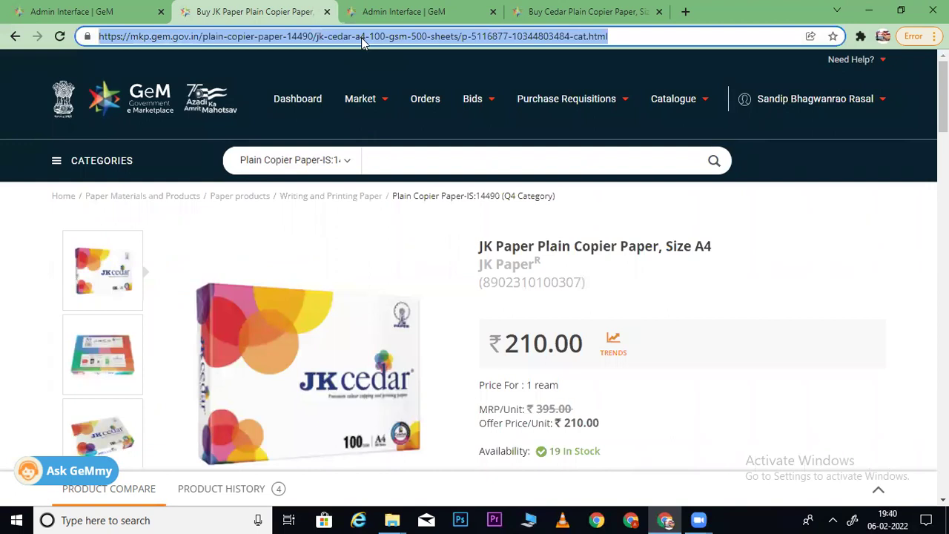
pyautogui.moveTo(781, 99)
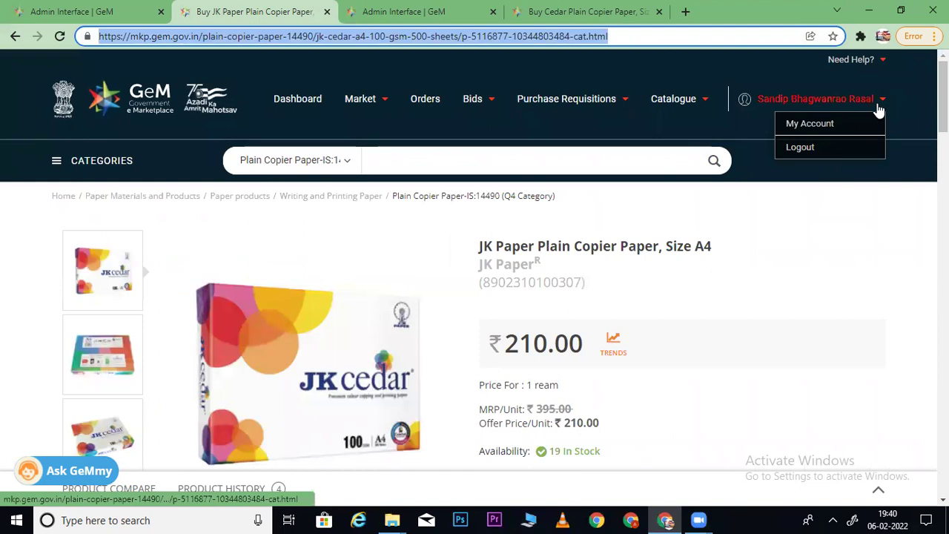
# - Paste the JK Paper product link into a new tab, then close the Cedar and duplicate admin tabs
pyautogui.click(686, 11)
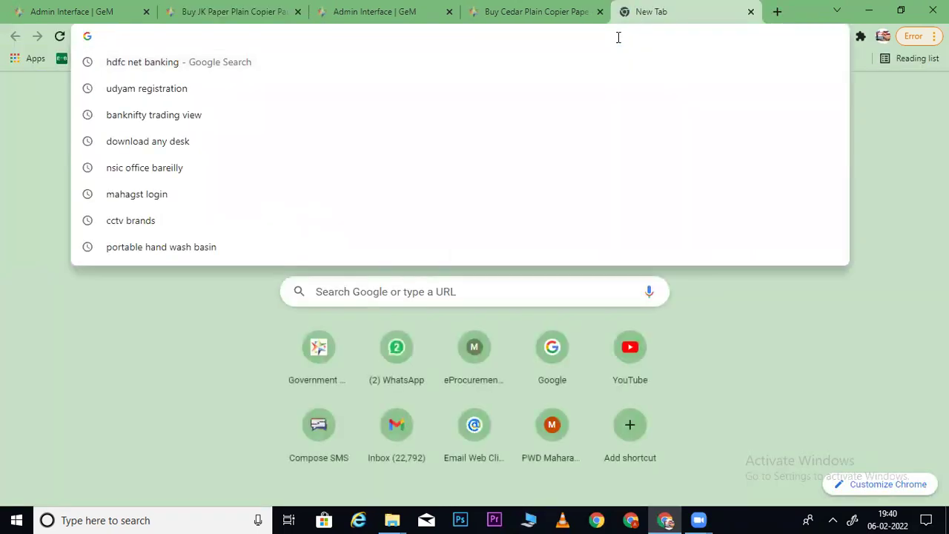
pyautogui.hotkey('ctrl', 'v')
pyautogui.click(600, 11)
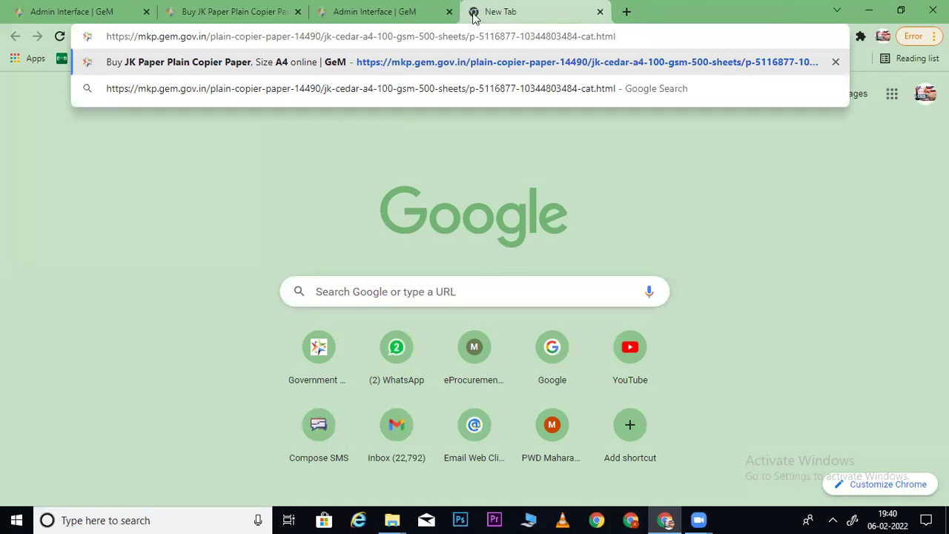
pyautogui.click(450, 12)
# - Close the JK Paper listing tab and log out from the admin catalogue list
pyautogui.click(288, 12)
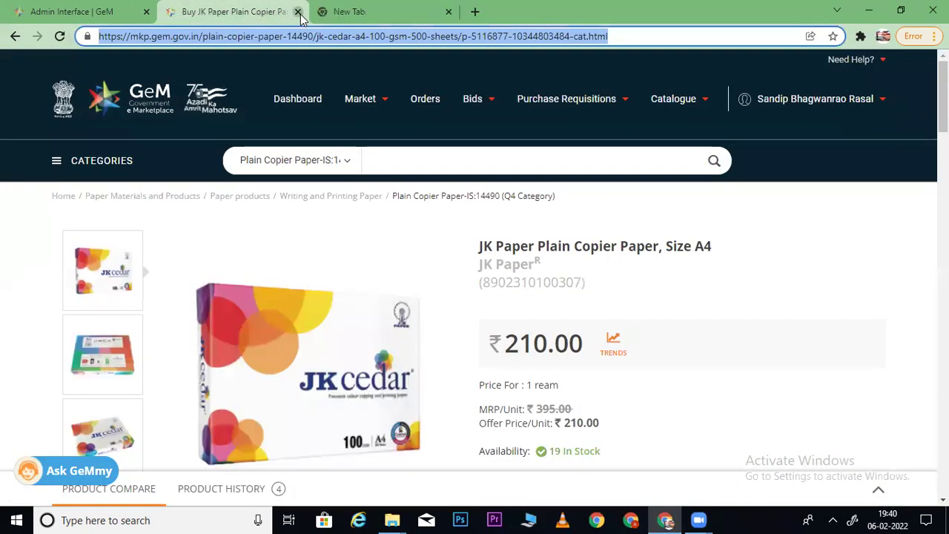
pyautogui.click(297, 12)
pyautogui.click(59, 12)
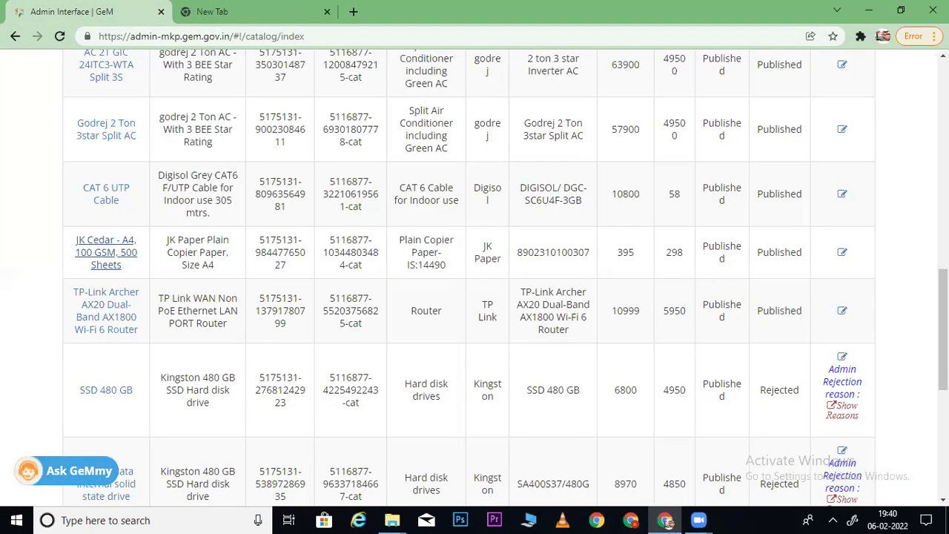
pyautogui.scroll(10, 475, 277)
pyautogui.click(879, 99)
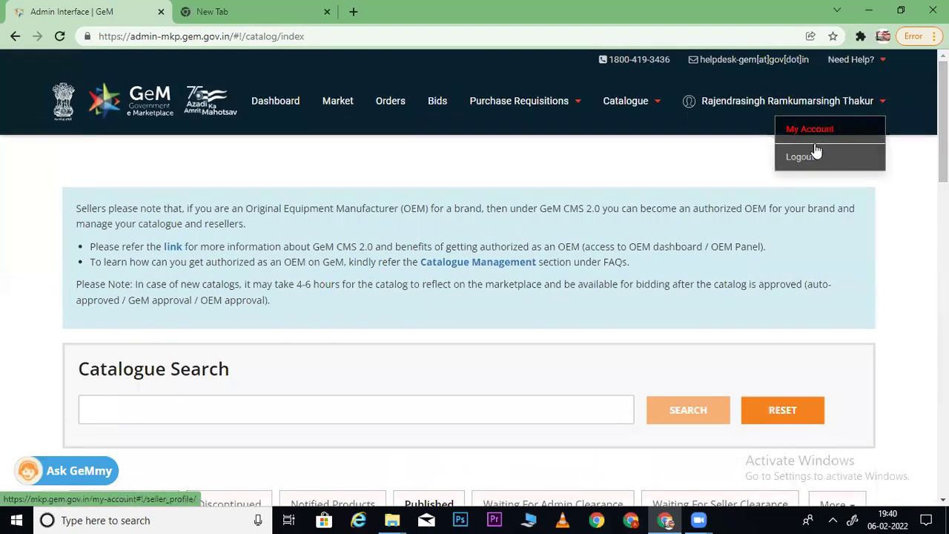
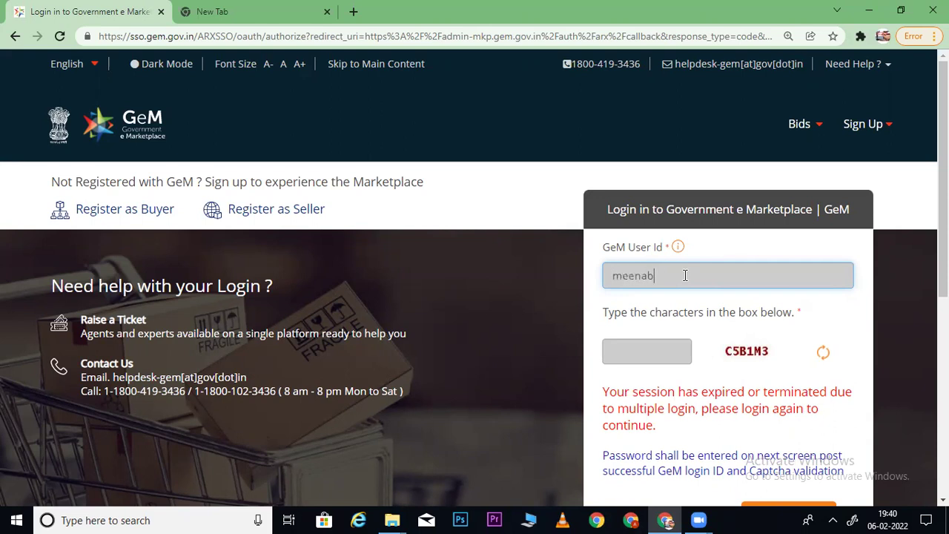
# - Submit the user ID and captcha, then reload past the error page to the GeM home page
pyautogui.write('t')
pyautogui.press('Tab')
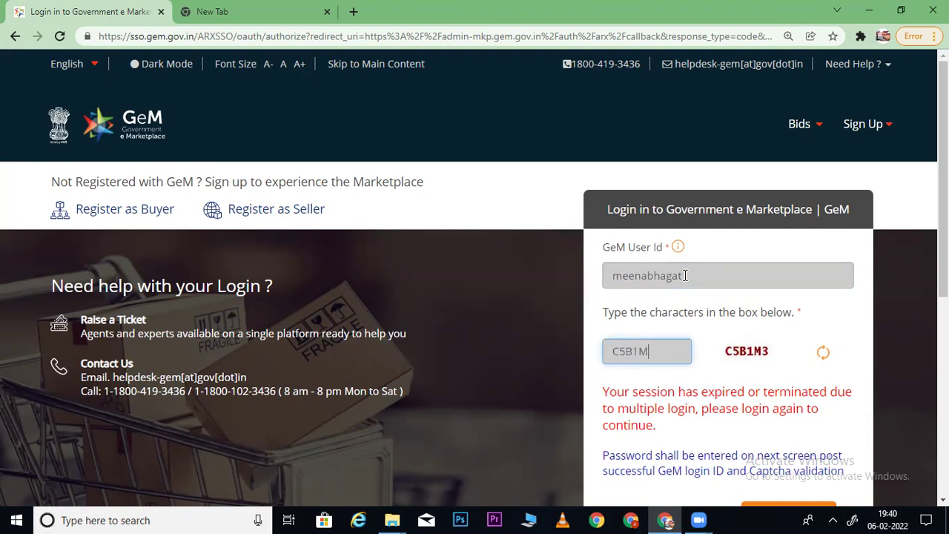
pyautogui.press('Return')
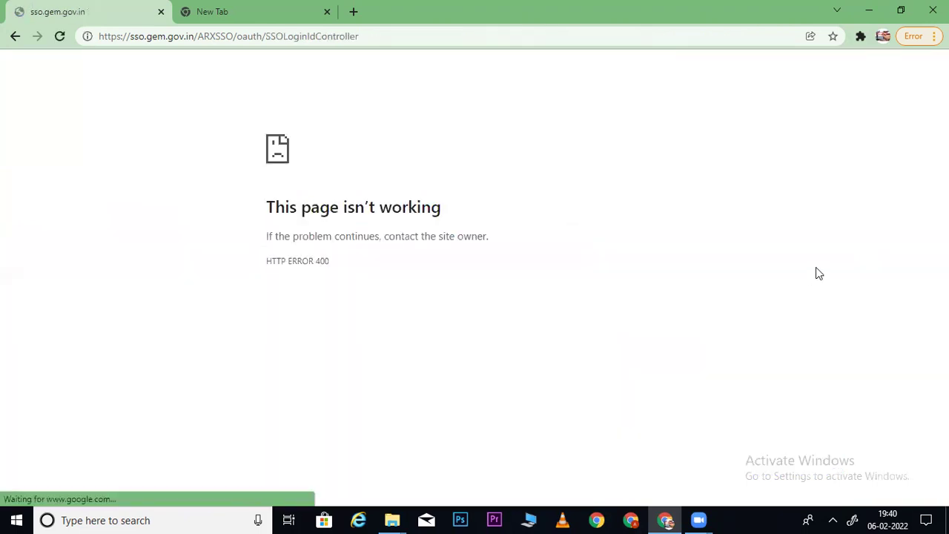
pyautogui.click(422, 36)
pyautogui.press('Return')
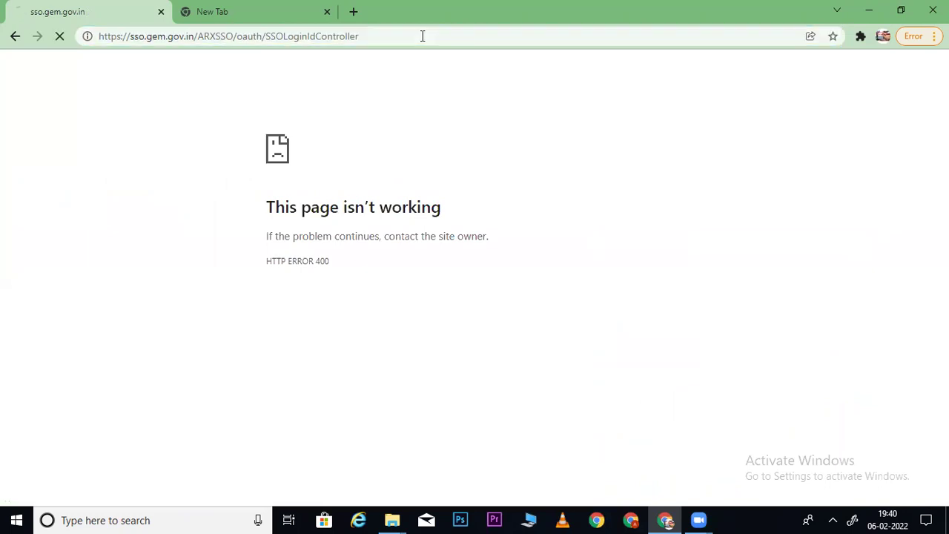
pyautogui.click(411, 38)
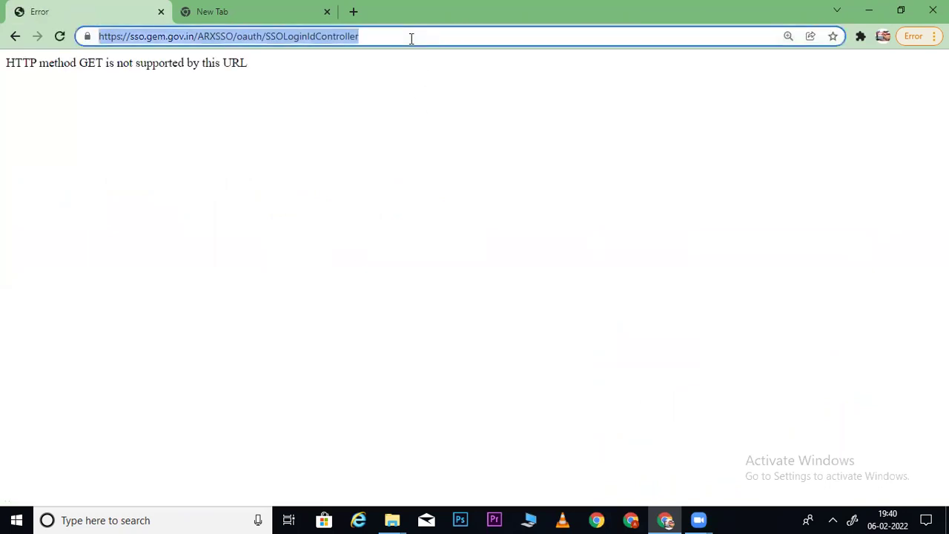
pyautogui.write('gem')
pyautogui.press('Return')
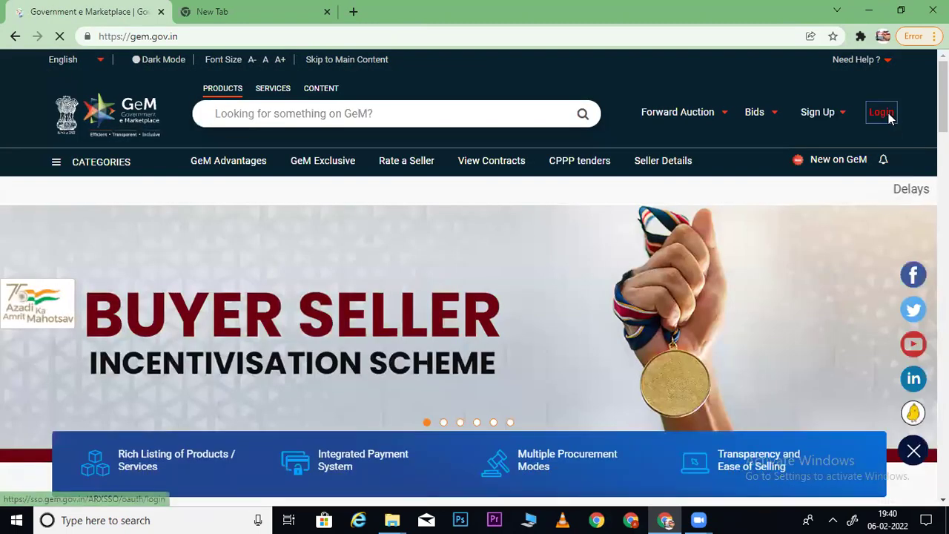
# - Sign in with user ID, captcha and NIC password, then select the saved JK Paper product link
pyautogui.click(888, 113)
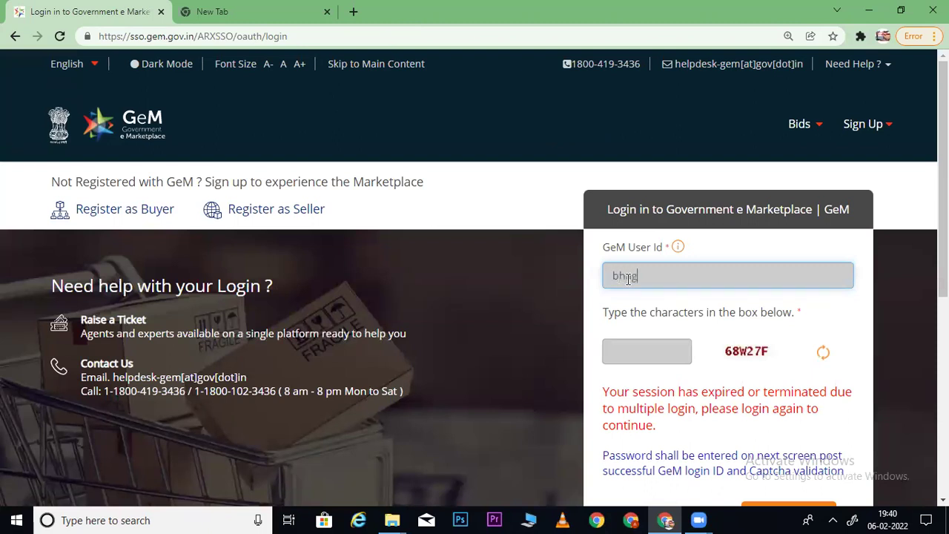
pyautogui.click(628, 279)
pyautogui.press('Tab')
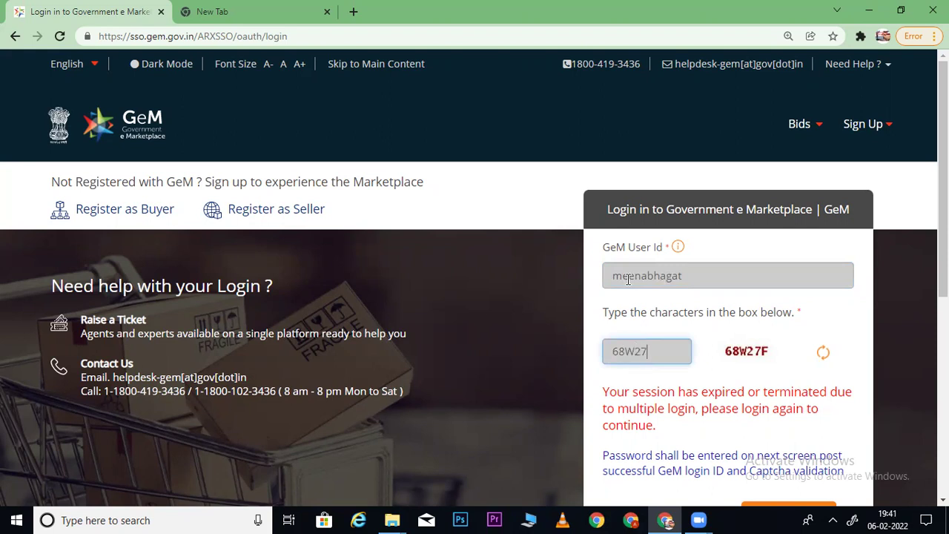
pyautogui.press('Return')
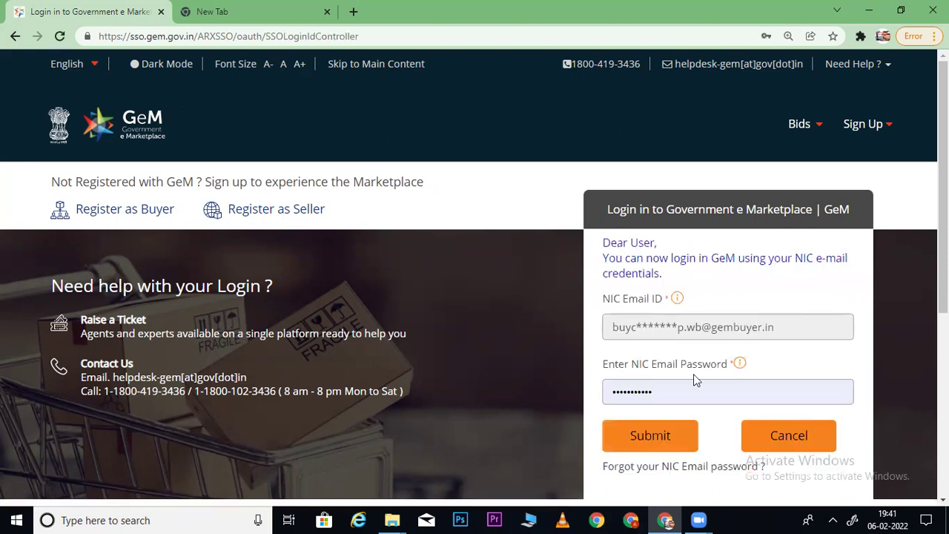
pyautogui.click(637, 432)
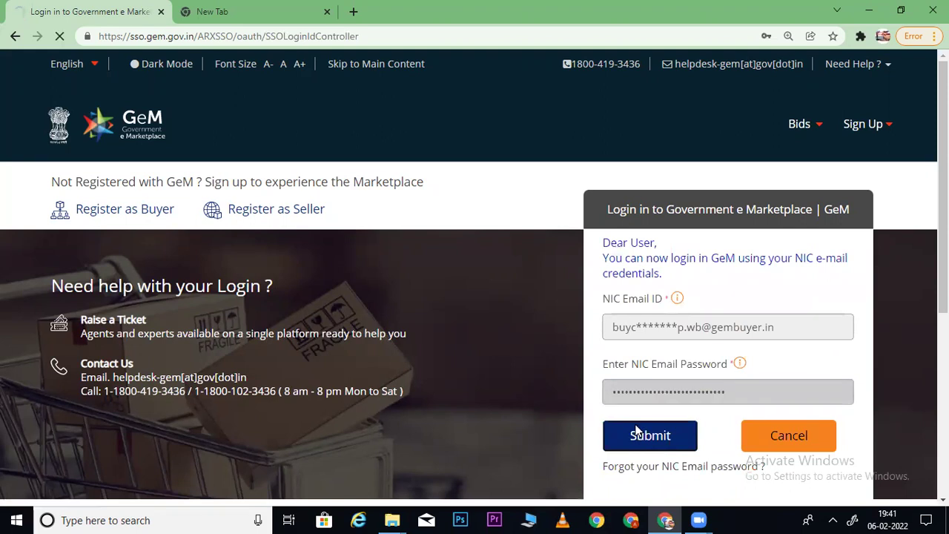
pyautogui.click(263, 7)
pyautogui.moveTo(635, 36); pyautogui.dragTo(83, 13)
pyautogui.hotkey('ctrl', 'c')
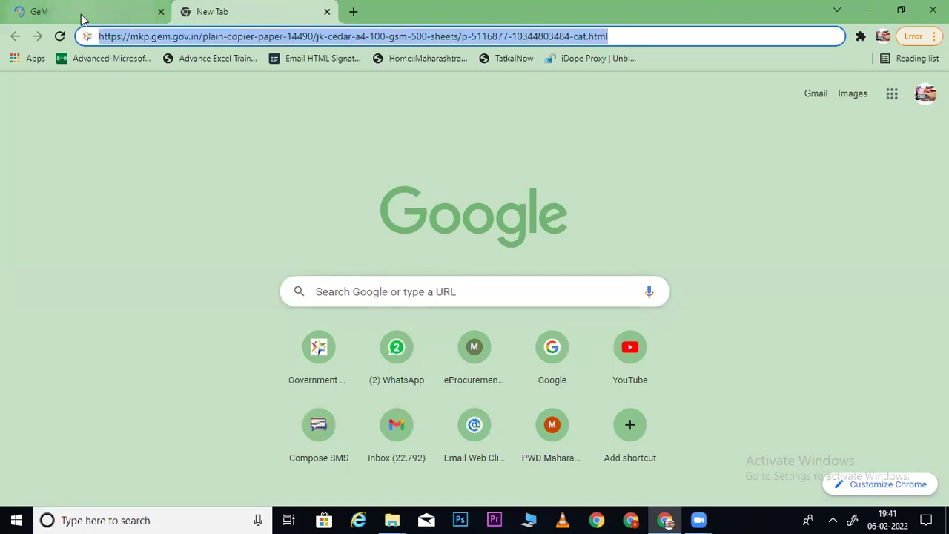
# - Open the pasted JK Paper A4 product, then its Plain Copier Paper-IS:14490 category (18315 results)
pyautogui.click(30, 8)
pyautogui.click(261, 40)
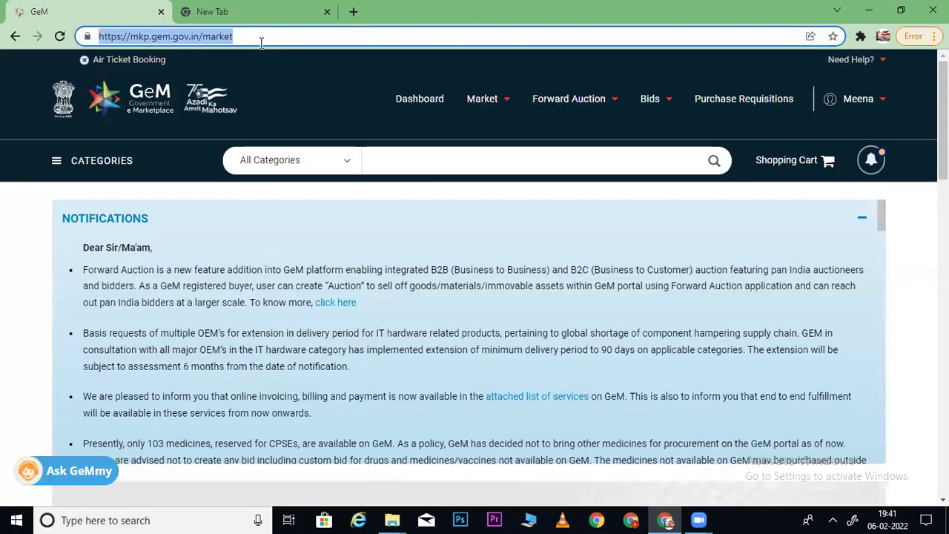
pyautogui.hotkey('ctrl', 'v')
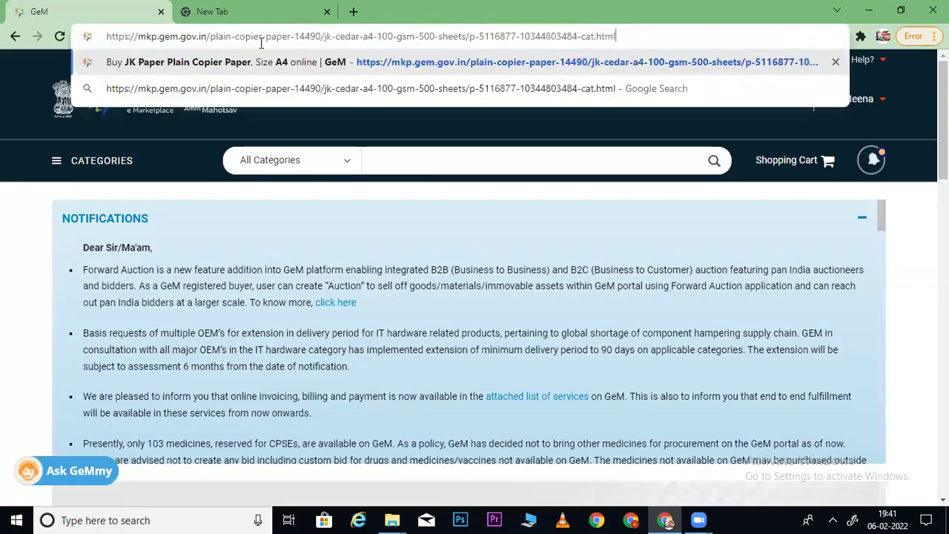
pyautogui.press('Return')
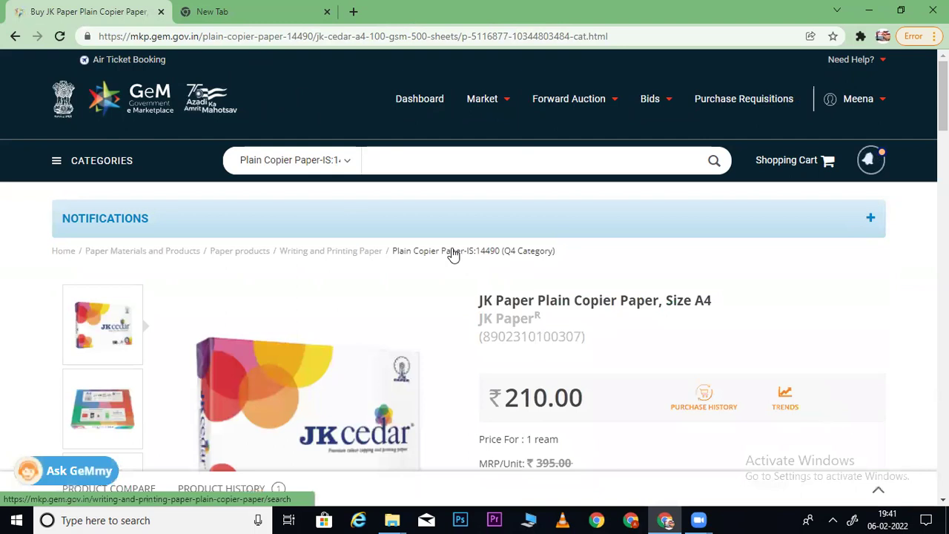
pyautogui.click(460, 257)
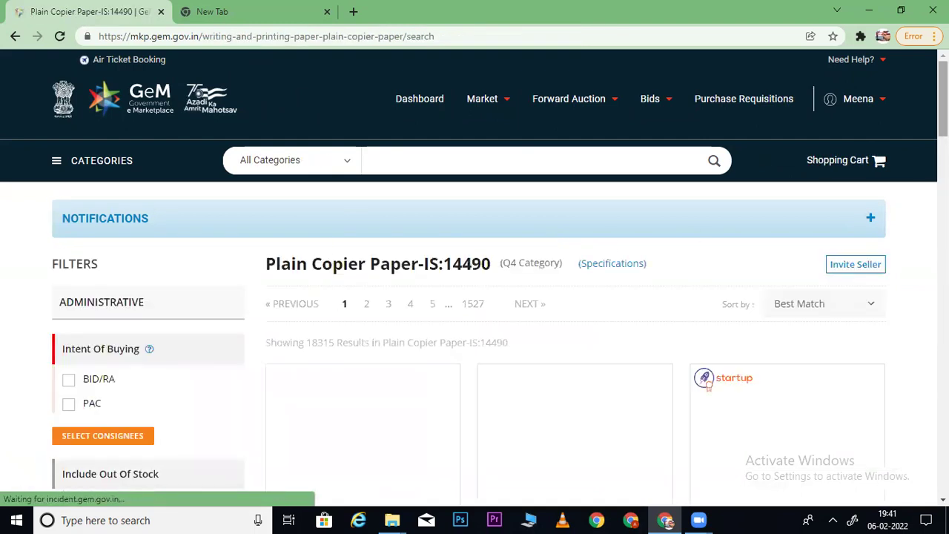
# - Set a Maharashtra delivery location with quantity 100 for consignees and select the saved JK Cedar link
pyautogui.scroll(-3, 84, 292)
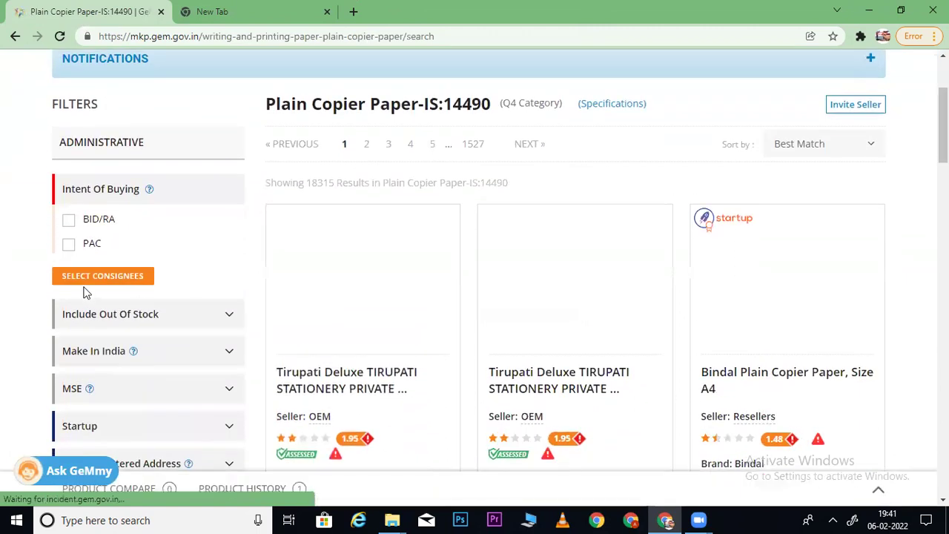
pyautogui.click(61, 277)
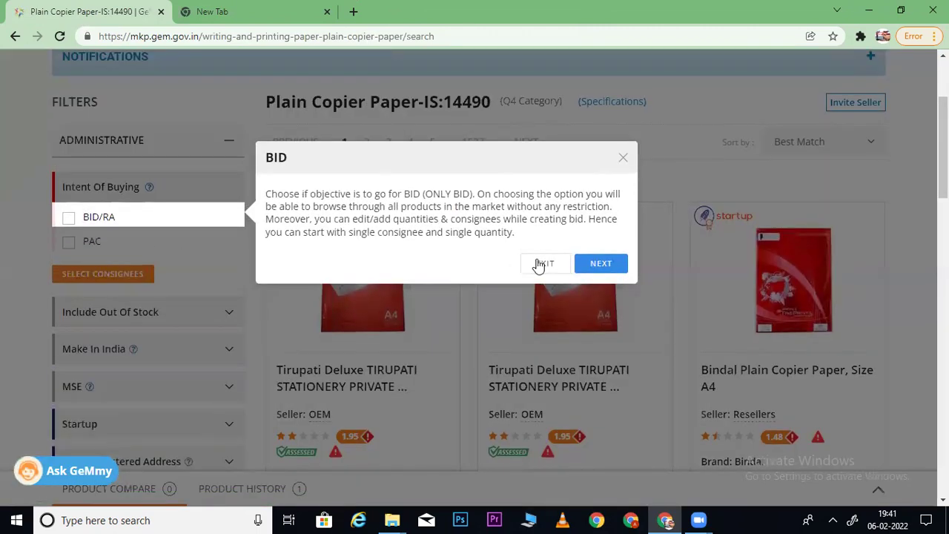
pyautogui.click(540, 265)
pyautogui.click(83, 281)
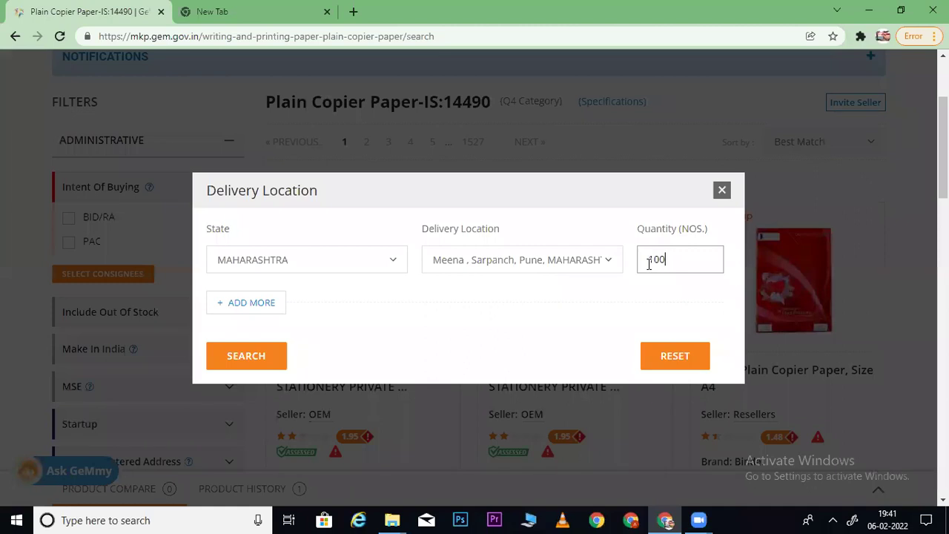
pyautogui.click(249, 356)
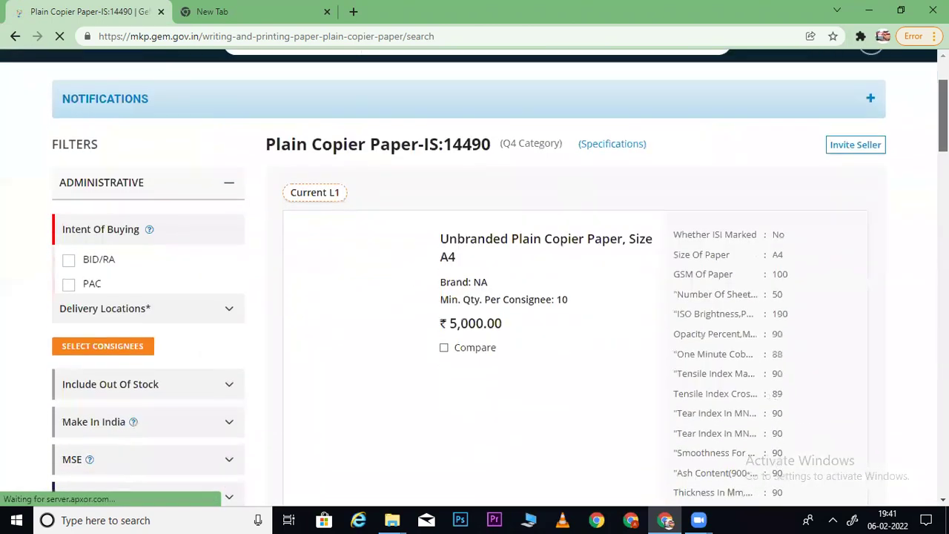
pyautogui.click(239, 9)
pyautogui.click(632, 33)
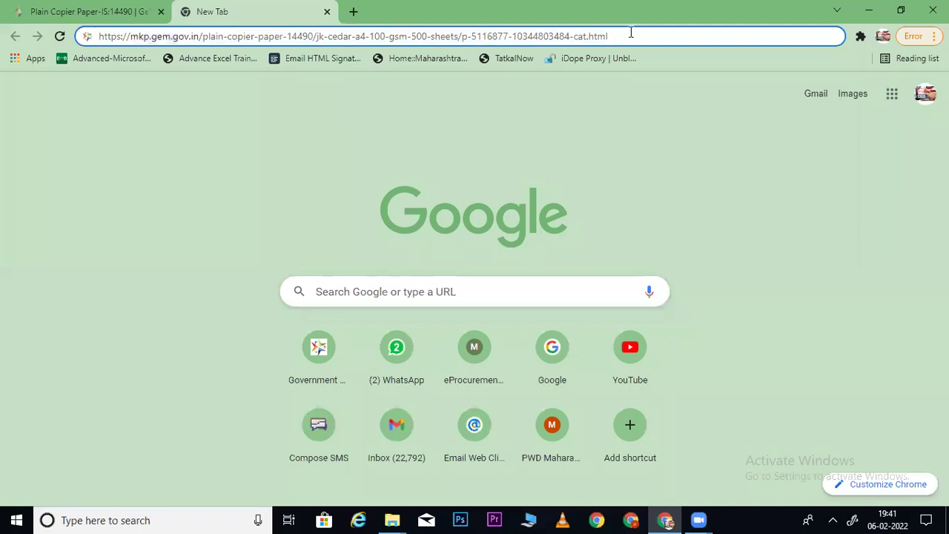
# - Load the JK Cedar A4 product page and expand the Product Specifications filters on the results tab
pyautogui.press('Return')
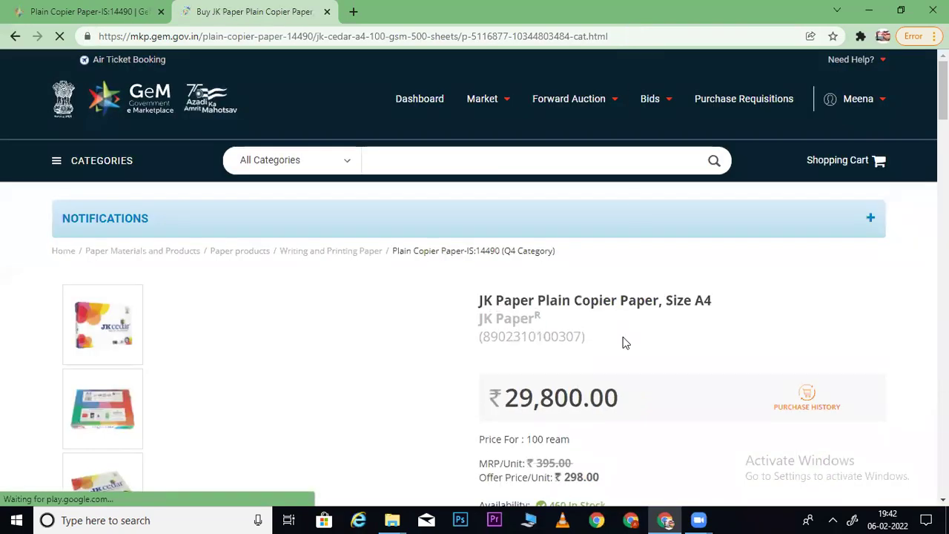
pyautogui.scroll(-2, 542, 222)
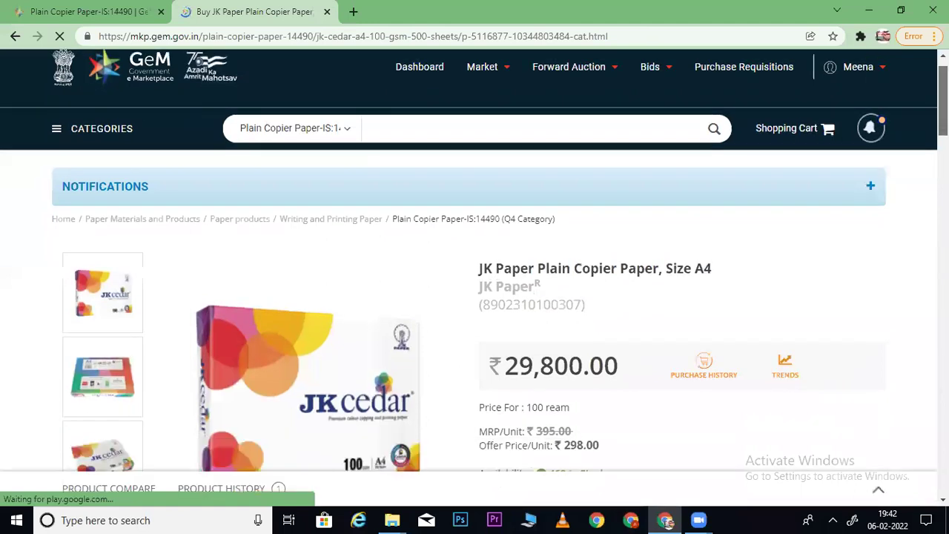
pyautogui.click(63, 9)
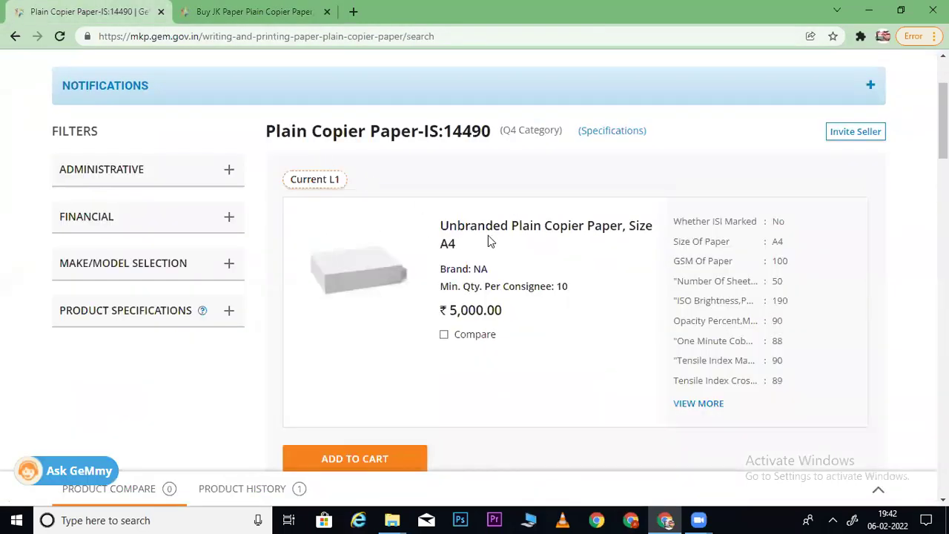
pyautogui.click(227, 311)
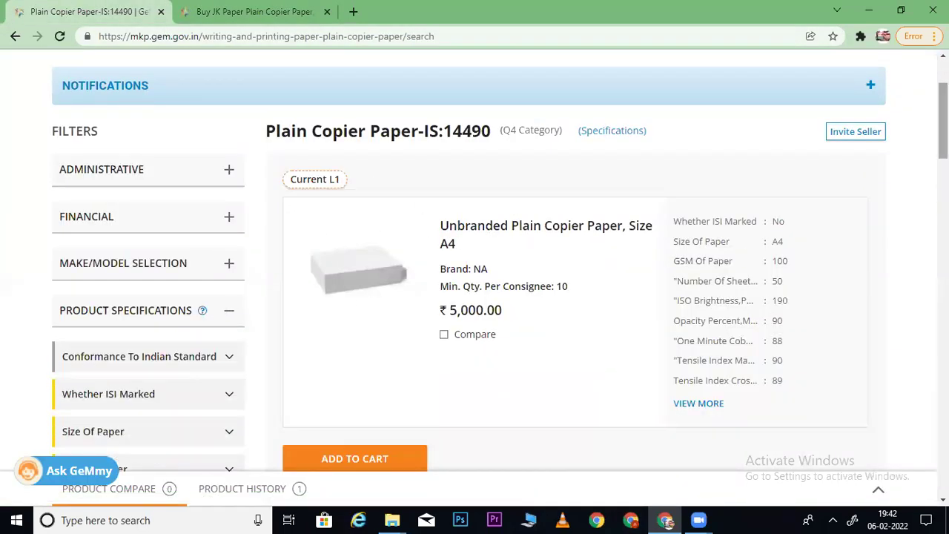
pyautogui.scroll(-3, 330, 187)
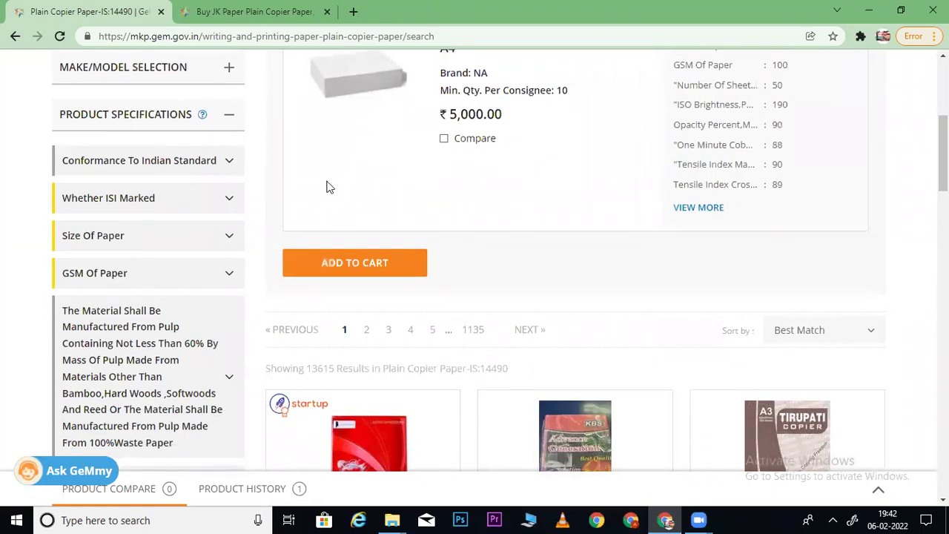
# - Review the JK Paper product's specifications, highlighting its A4 paper size
pyautogui.click(297, 10)
pyautogui.scroll(-1, 880, 143)
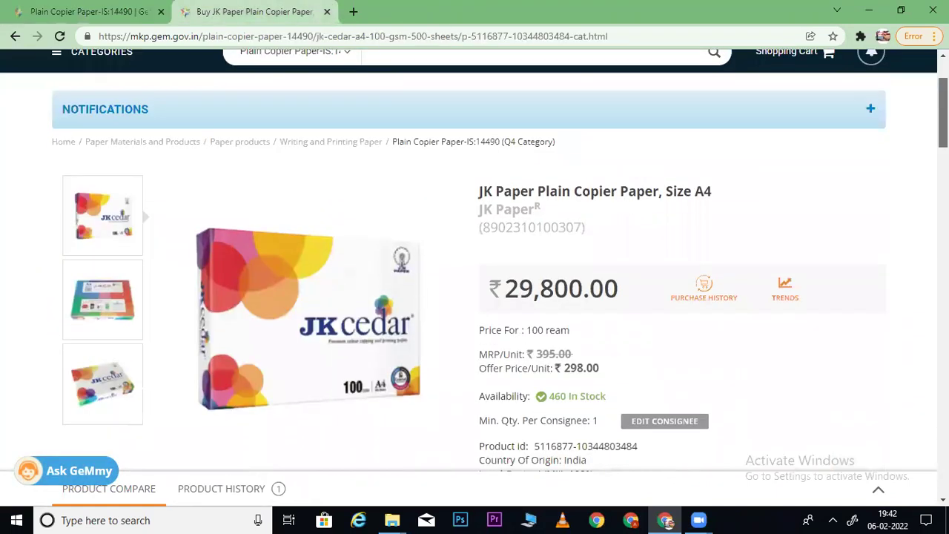
pyautogui.scroll(-7, 540, 207)
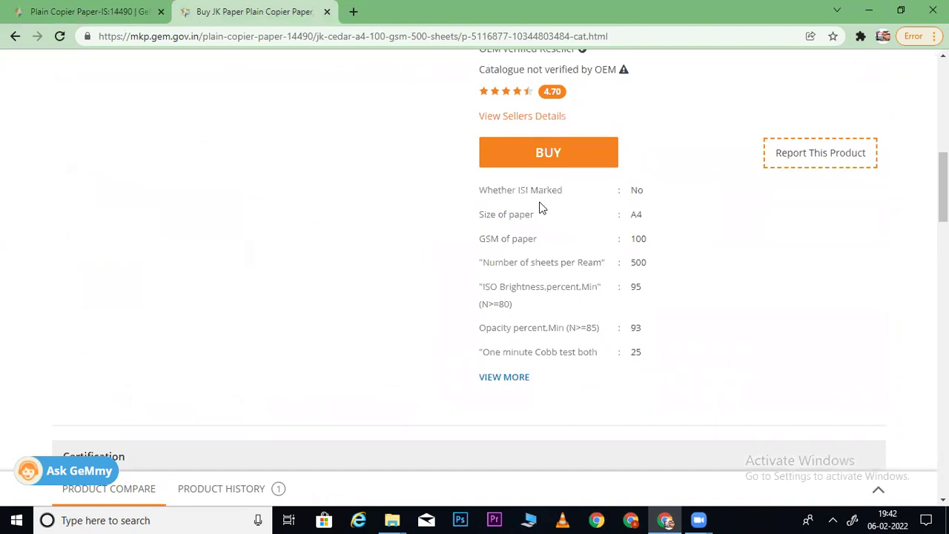
pyautogui.moveTo(647, 221); pyautogui.dragTo(614, 217)
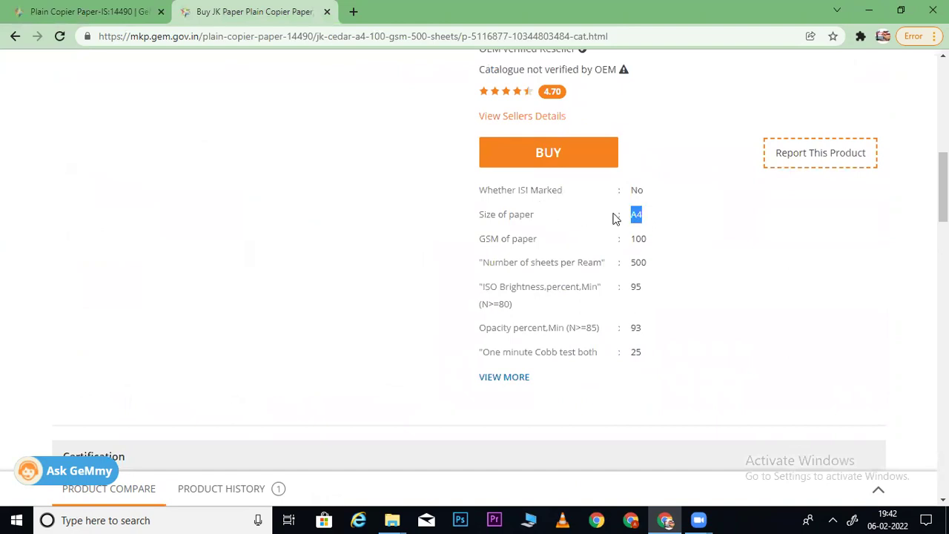
# - Filter the copier paper results to A4 under Size Of Paper
pyautogui.click(100, 12)
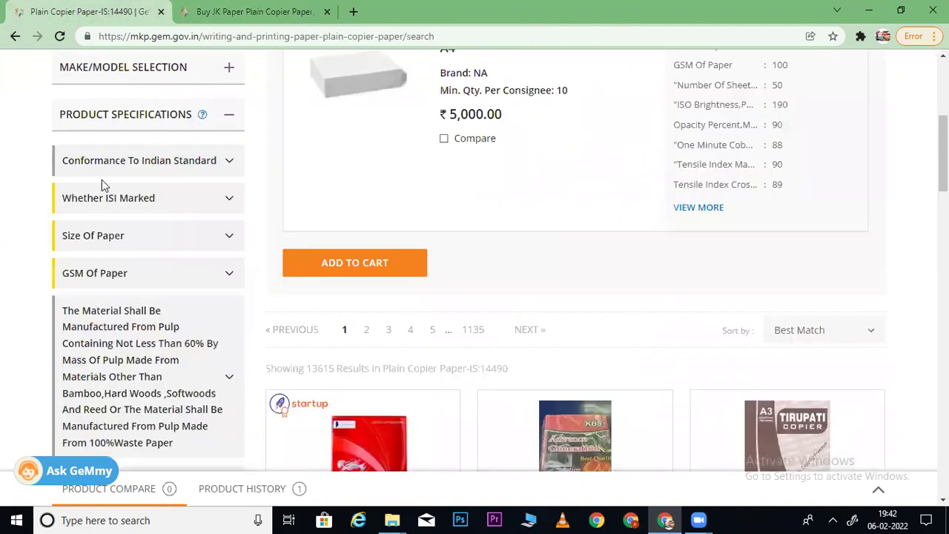
pyautogui.click(134, 239)
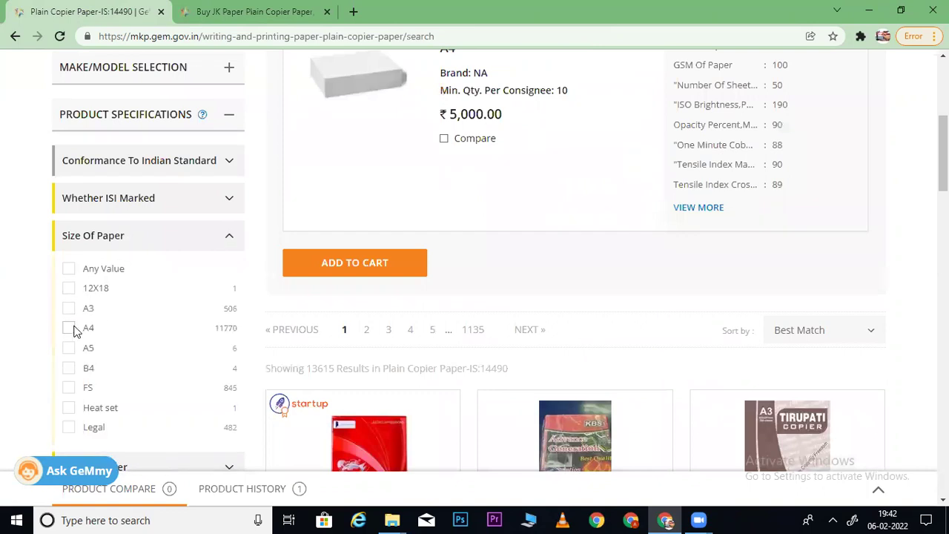
pyautogui.click(69, 328)
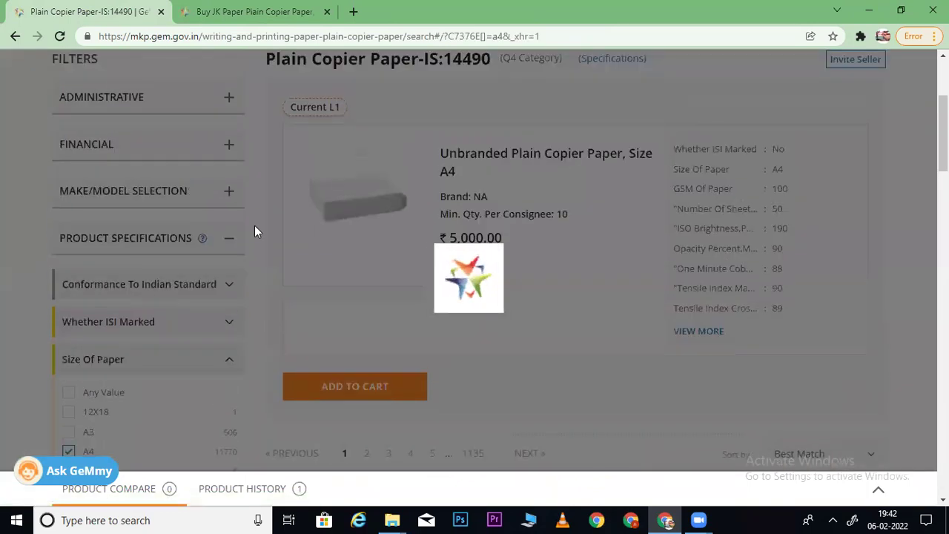
pyautogui.click(230, 9)
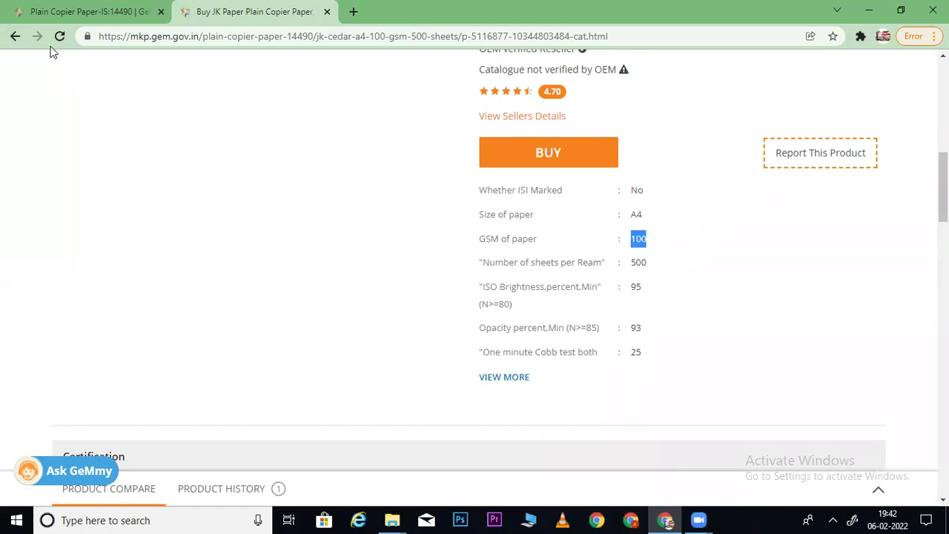
pyautogui.click(63, 12)
pyautogui.scroll(-3, 423, 163)
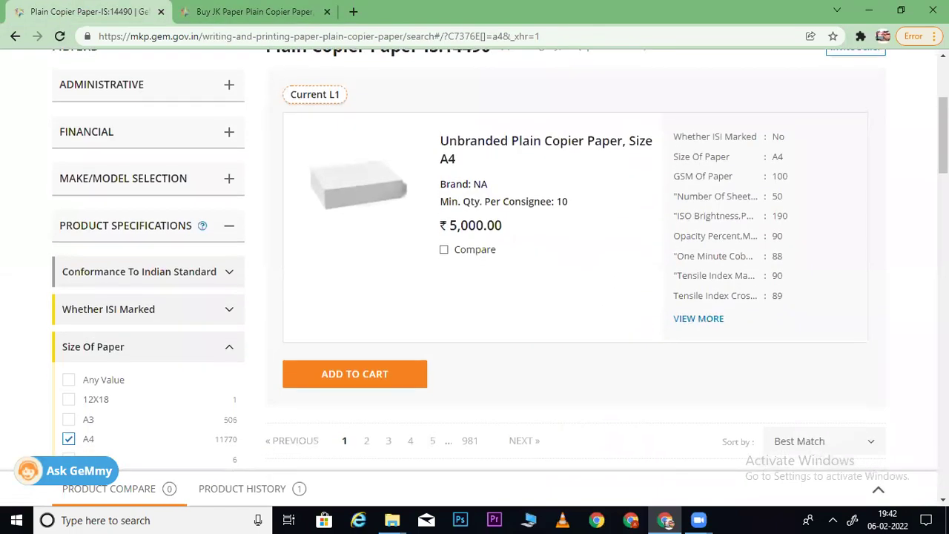
pyautogui.scroll(3, 475, 260)
pyautogui.scroll(-3, 475, 259)
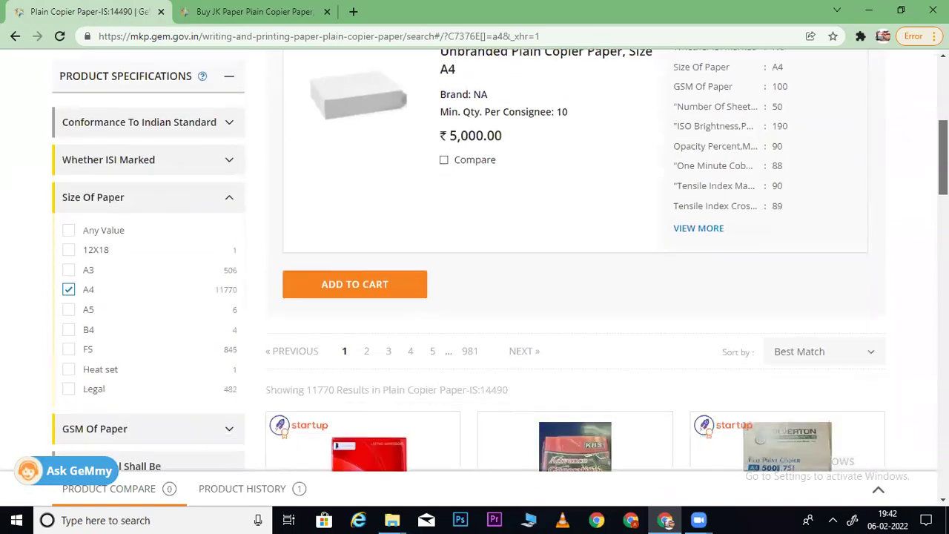
pyautogui.scroll(4, 475, 259)
# - Check on the JK Paper product page that its GSM is 100
pyautogui.click(266, 11)
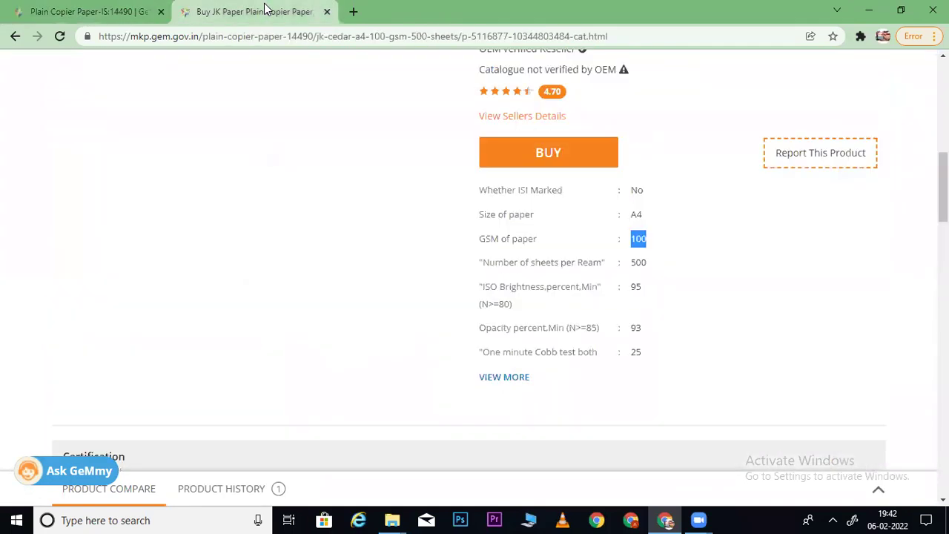
pyautogui.click(666, 257)
pyautogui.moveTo(625, 245); pyautogui.dragTo(651, 244)
pyautogui.click(118, 20)
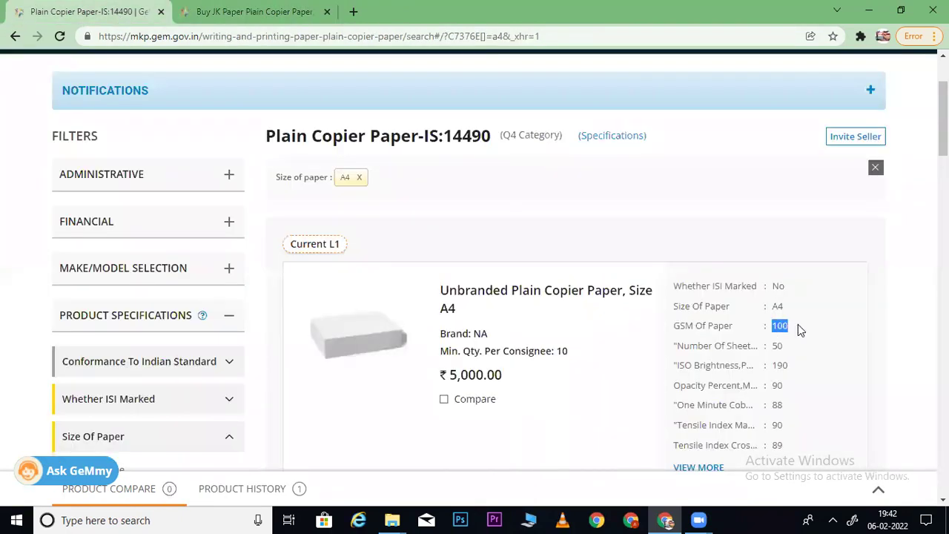
pyautogui.scroll(-5, 326, 95)
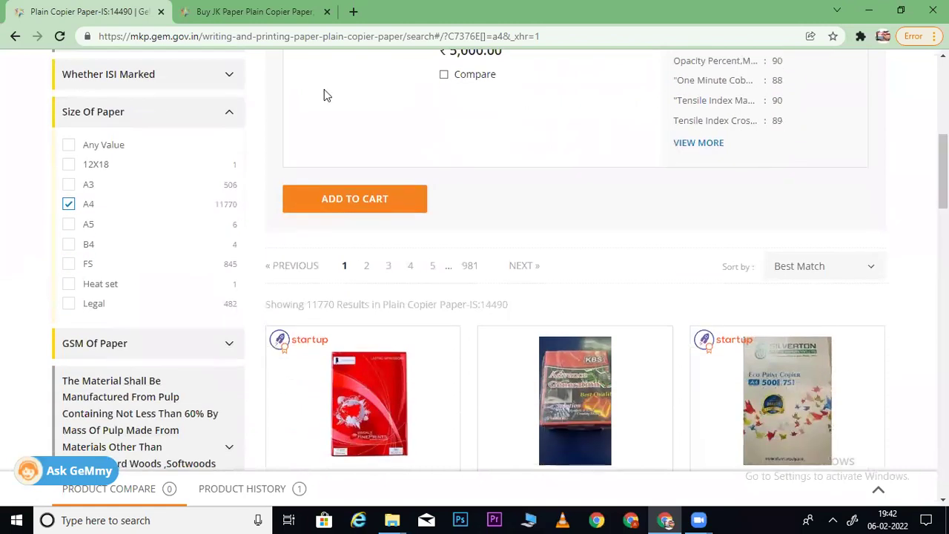
pyautogui.scroll(-5, 192, 189)
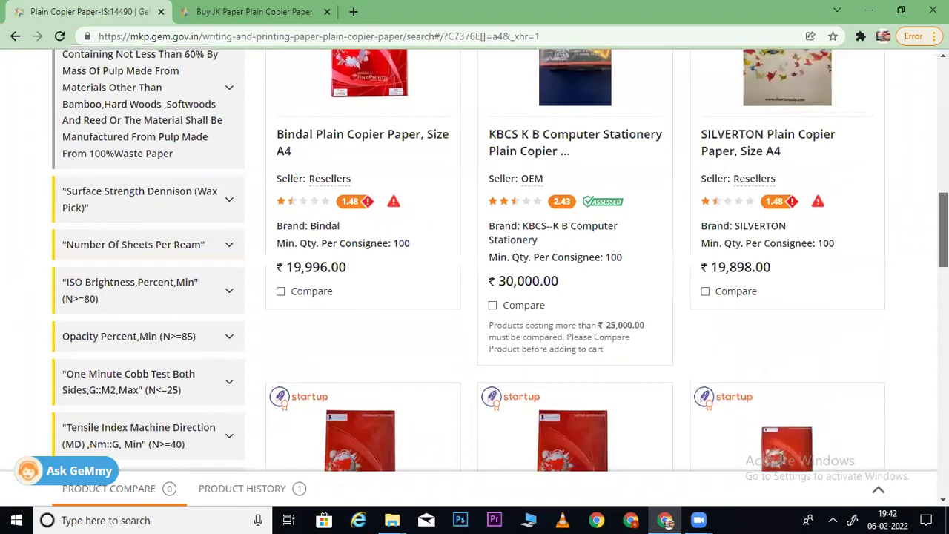
# - Expand the Surface Strength, Number Of Sheets Per Ream and ISO Brightness filters
pyautogui.click(146, 205)
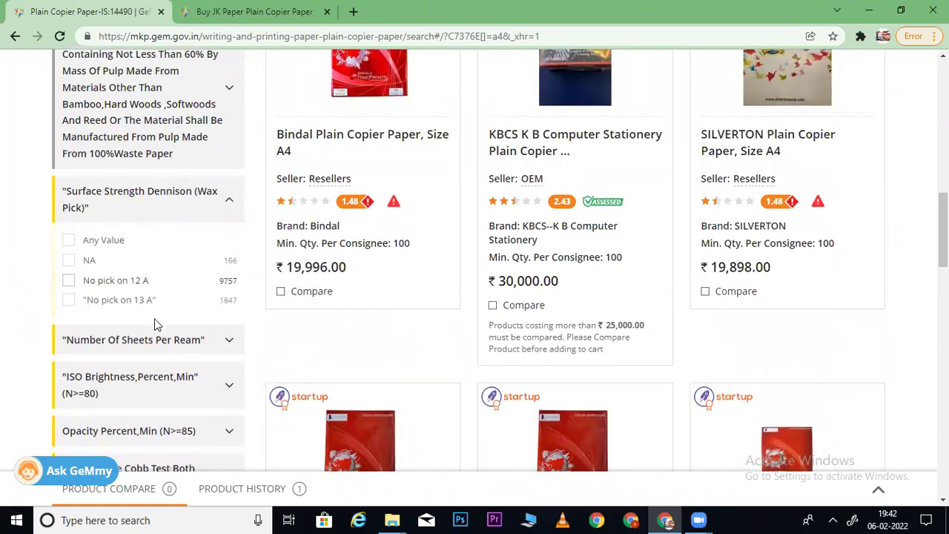
pyautogui.click(143, 340)
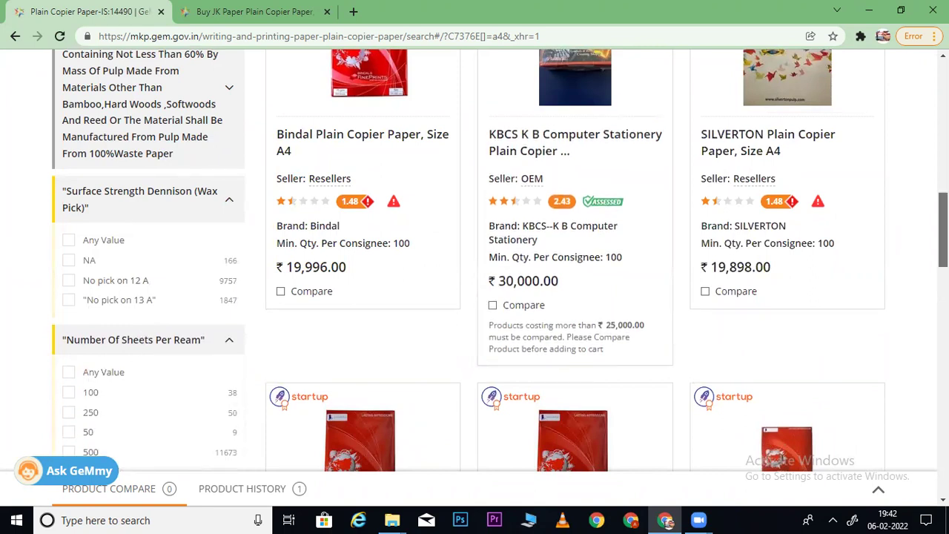
pyautogui.scroll(-2, 608, 344)
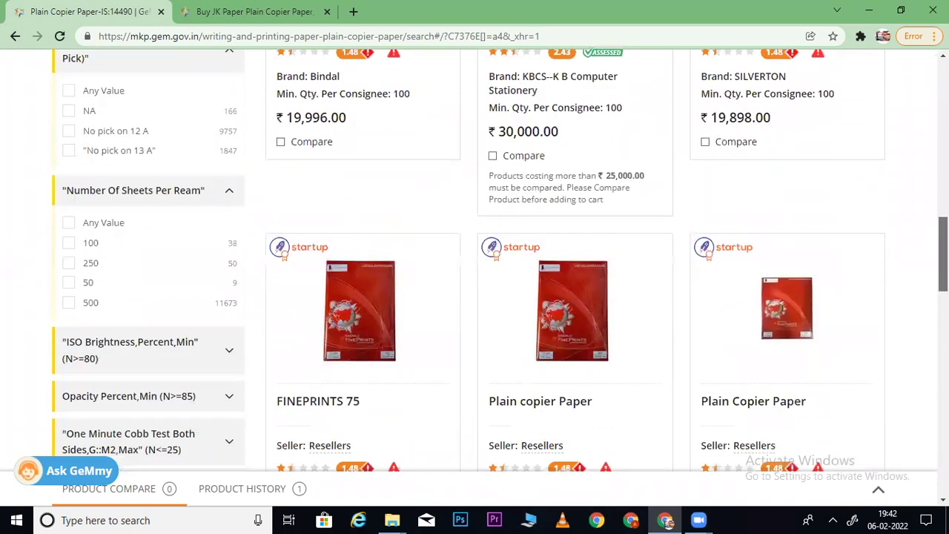
pyautogui.click(113, 347)
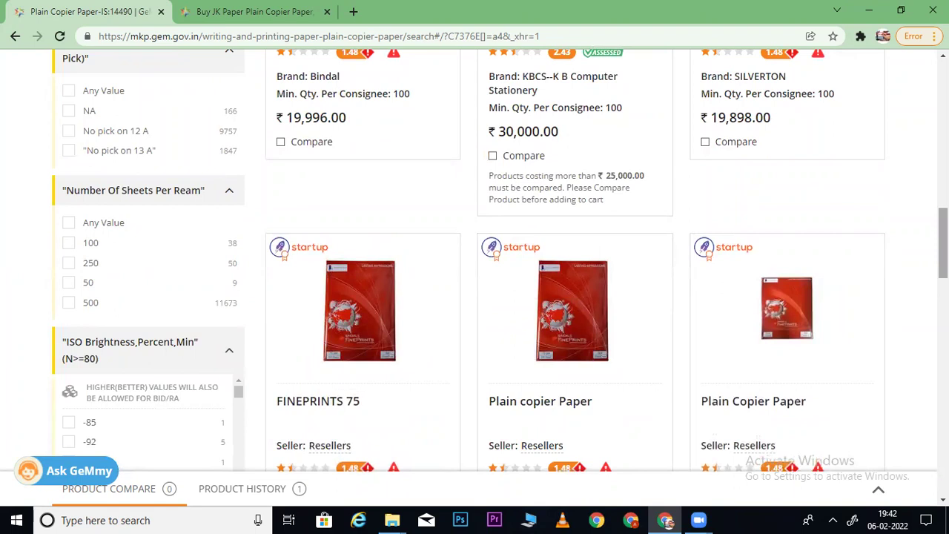
pyautogui.scroll(-2, 201, 349)
pyautogui.scroll(-2, 78, 100)
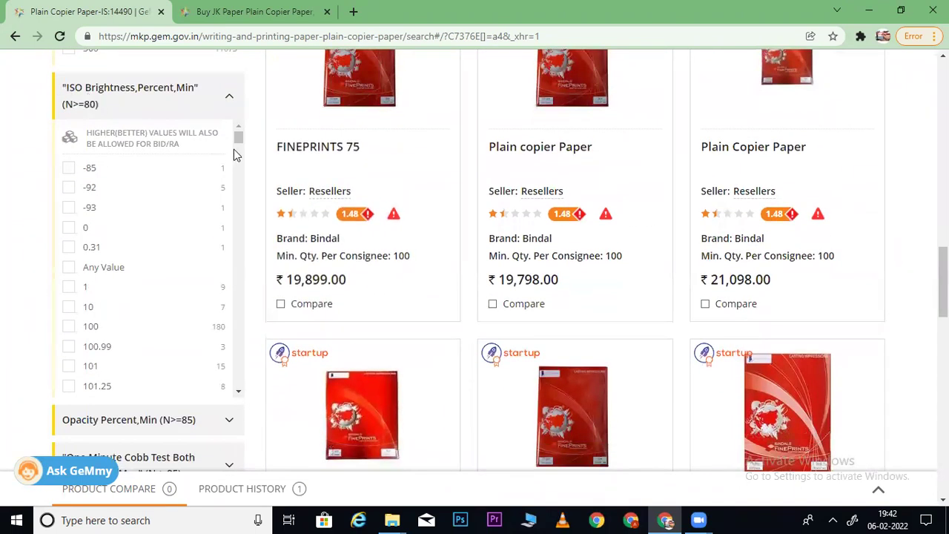
pyautogui.moveTo(239, 138); pyautogui.dragTo(254, 87)
# - Confirm in JK Paper's full specification list that its ISO brightness is 95
pyautogui.click(248, 11)
pyautogui.click(505, 377)
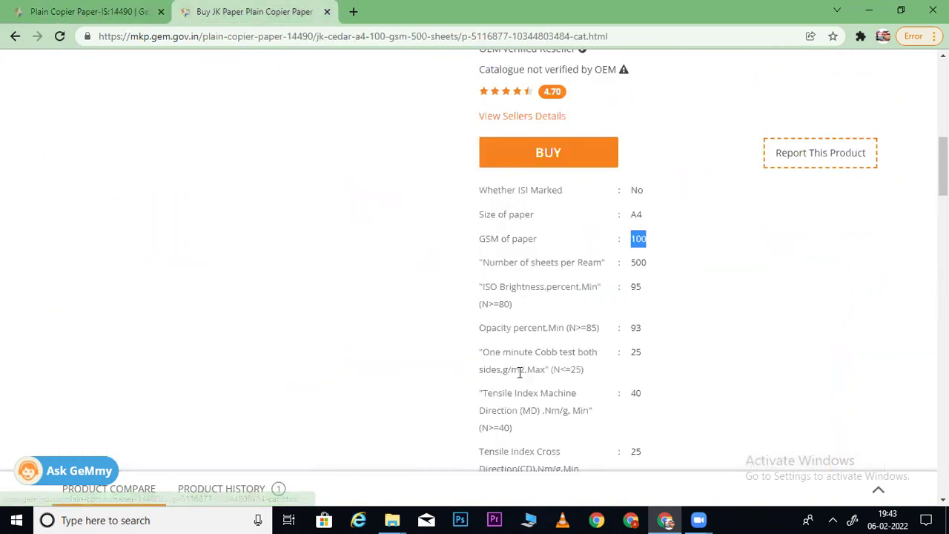
pyautogui.moveTo(647, 291); pyautogui.dragTo(481, 304)
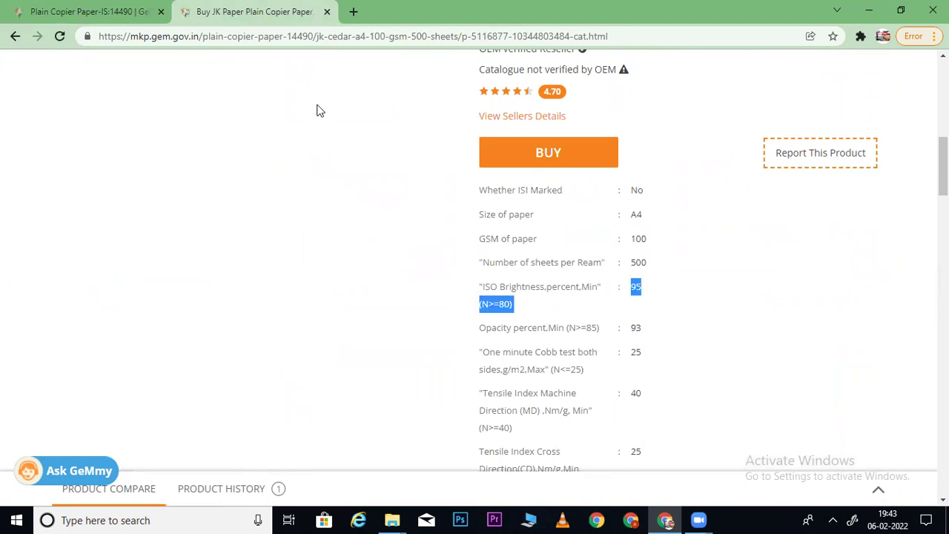
pyautogui.click(104, 12)
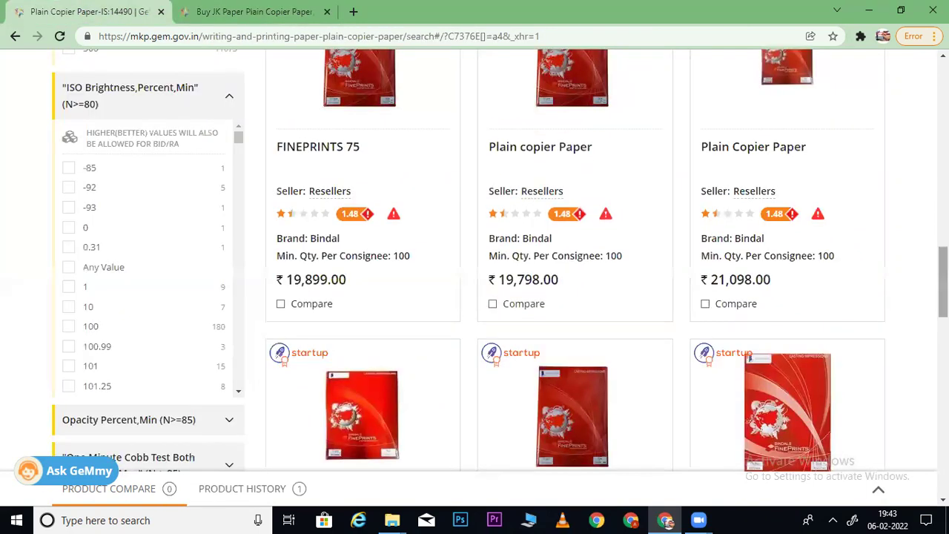
pyautogui.scroll(10, 920, 295)
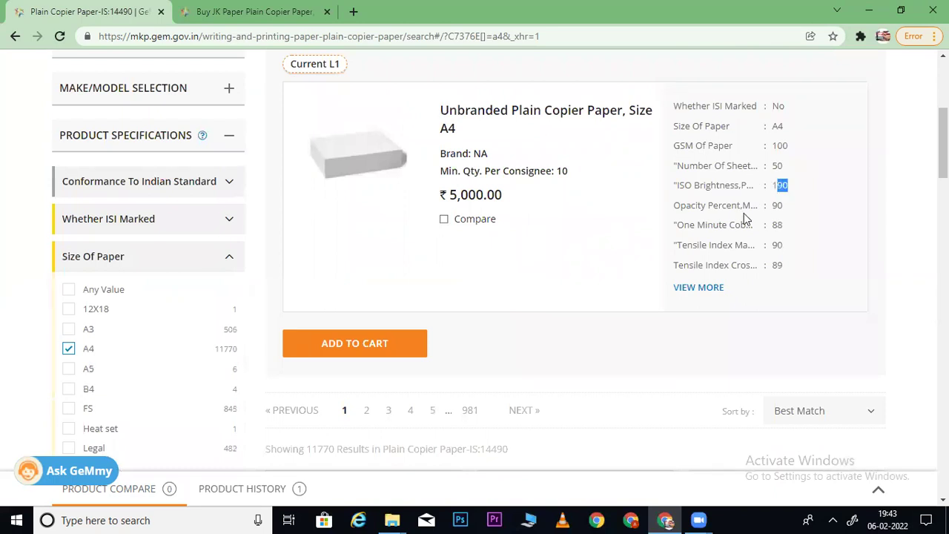
pyautogui.click(274, 19)
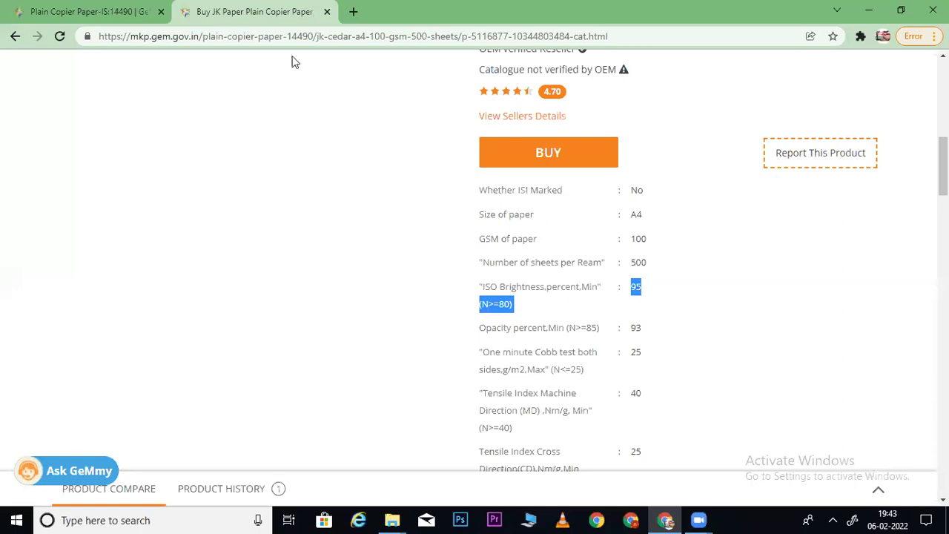
pyautogui.click(42, 9)
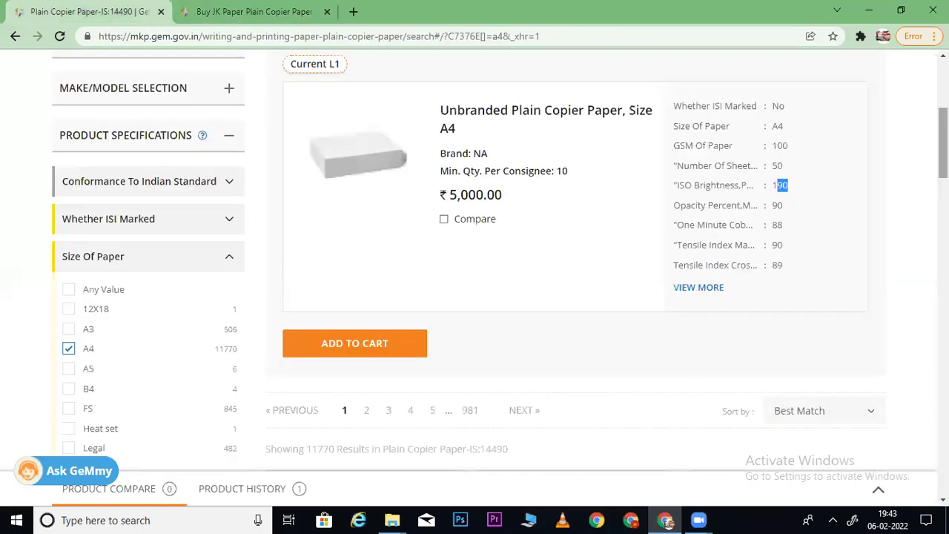
pyautogui.scroll(-4, 761, 188)
pyautogui.scroll(-8, 500, 260)
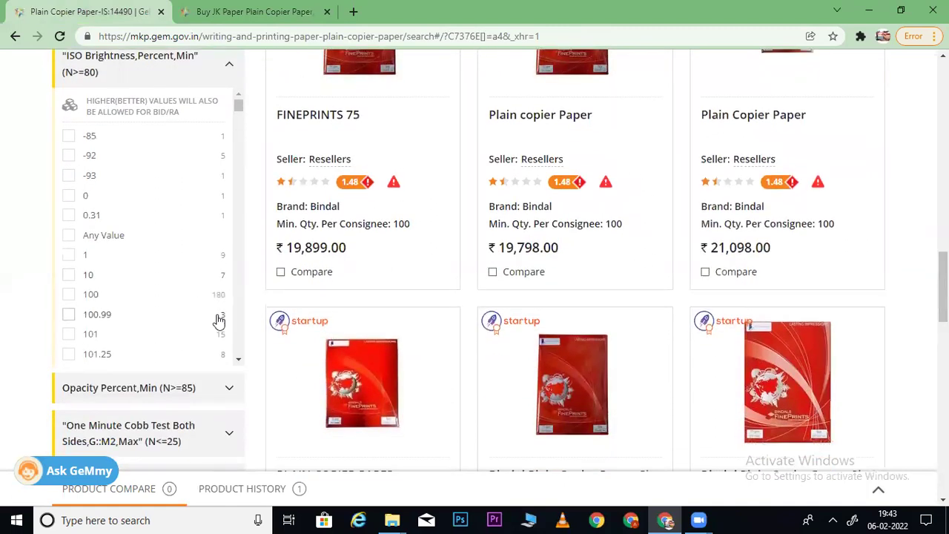
pyautogui.click(271, 9)
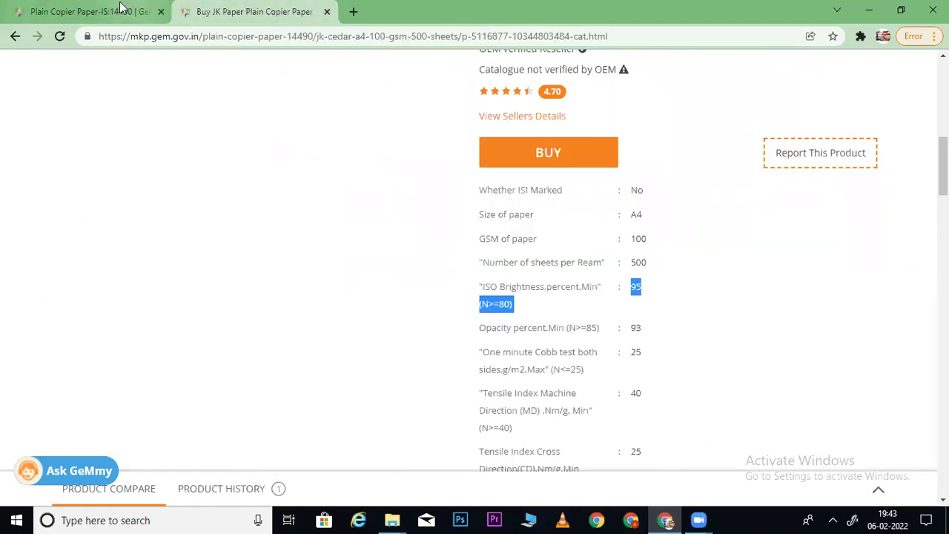
# - Tick ISO brightness 95 in the results filter
pyautogui.click(80, 10)
pyautogui.moveTo(240, 107); pyautogui.dragTo(238, 325)
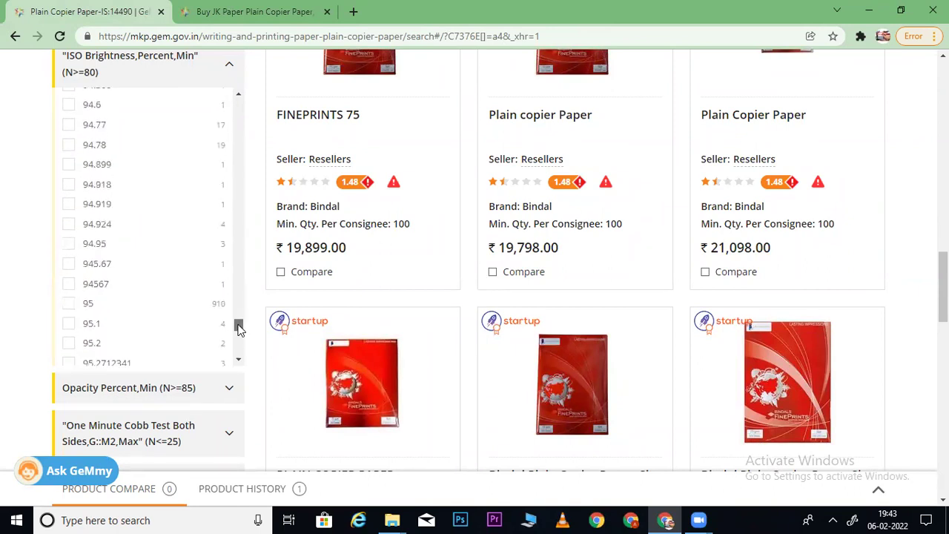
pyautogui.click(68, 303)
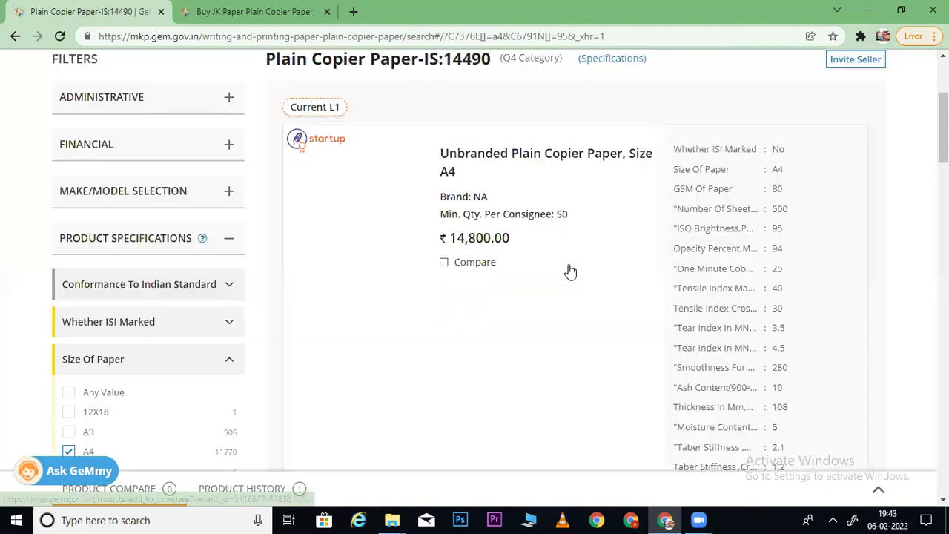
# - Expand the Opacity Percent,Min filter values in the sidebar
pyautogui.scroll(-6, 475, 260)
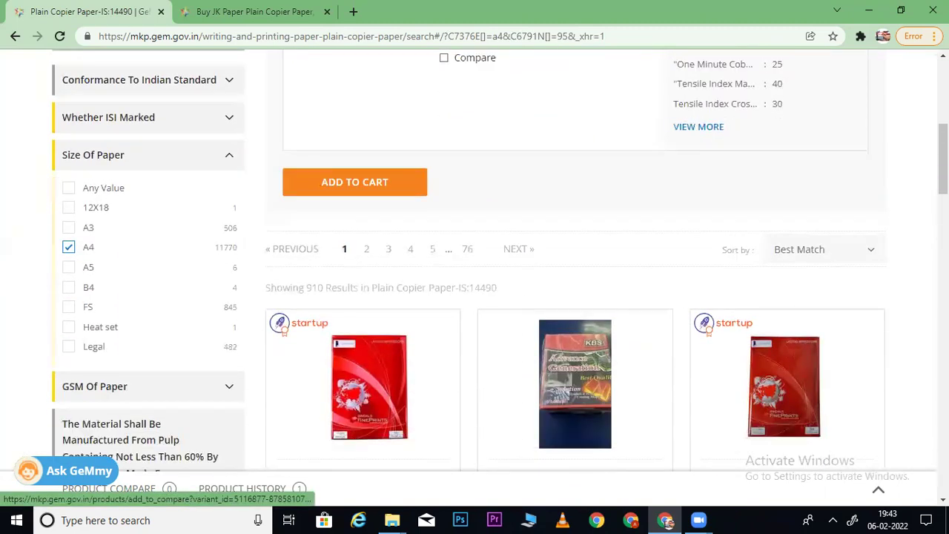
pyautogui.scroll(-5, 928, 321)
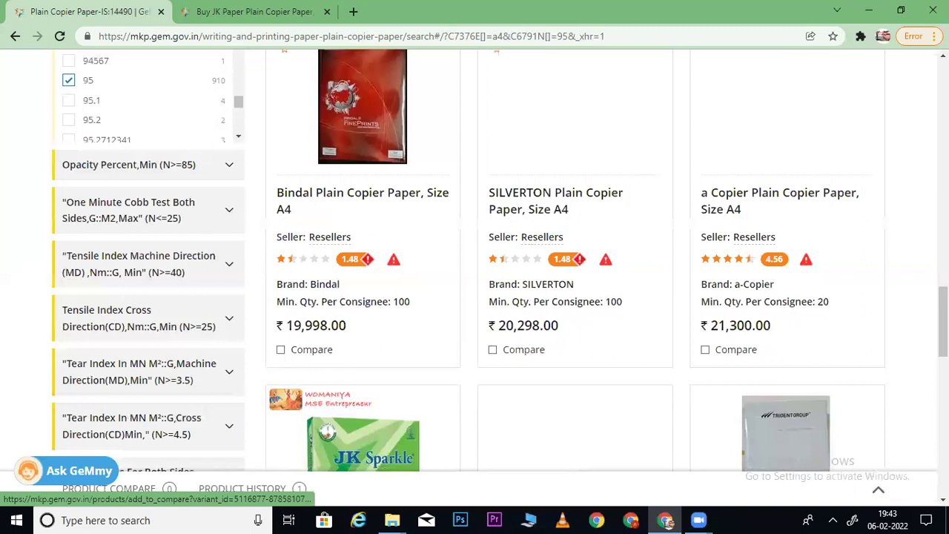
pyautogui.scroll(-3, 162, 139)
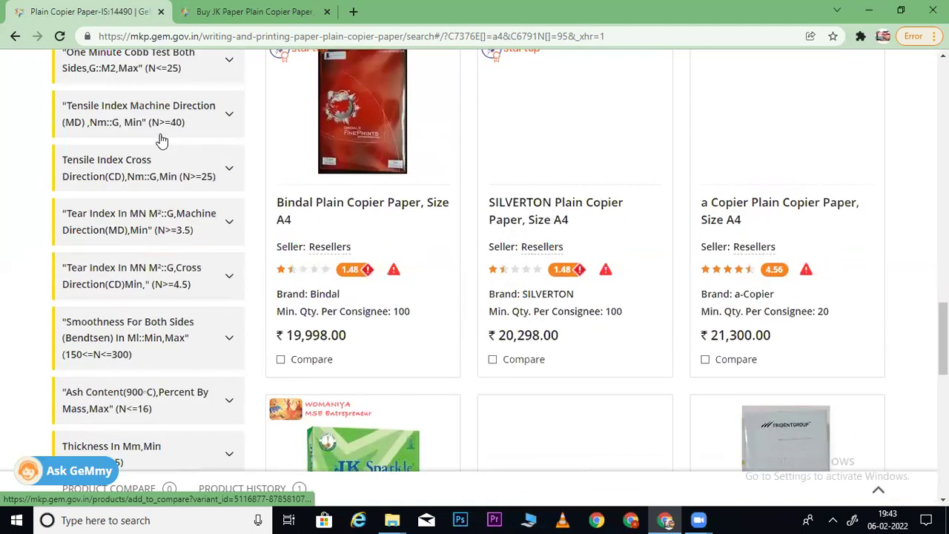
pyautogui.scroll(7, 163, 317)
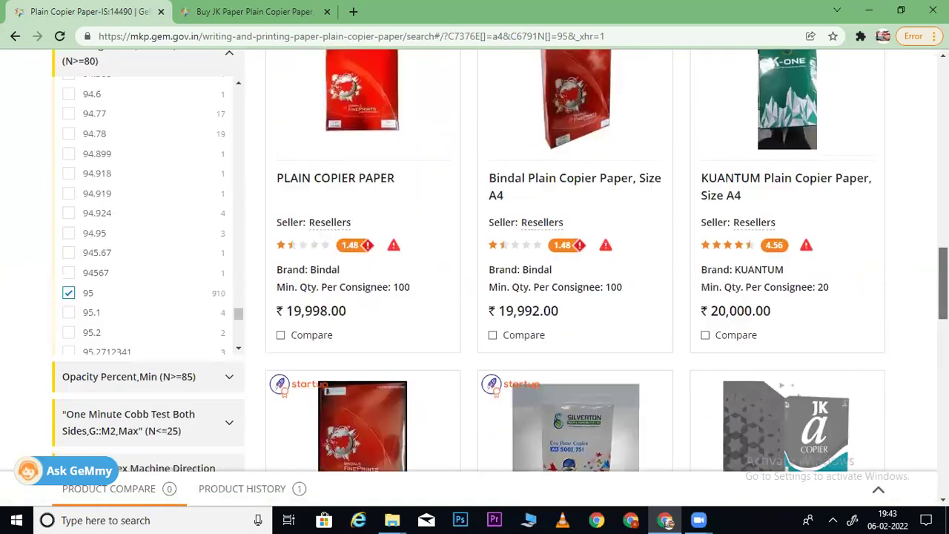
pyautogui.scroll(-4, 163, 317)
pyautogui.click(163, 317)
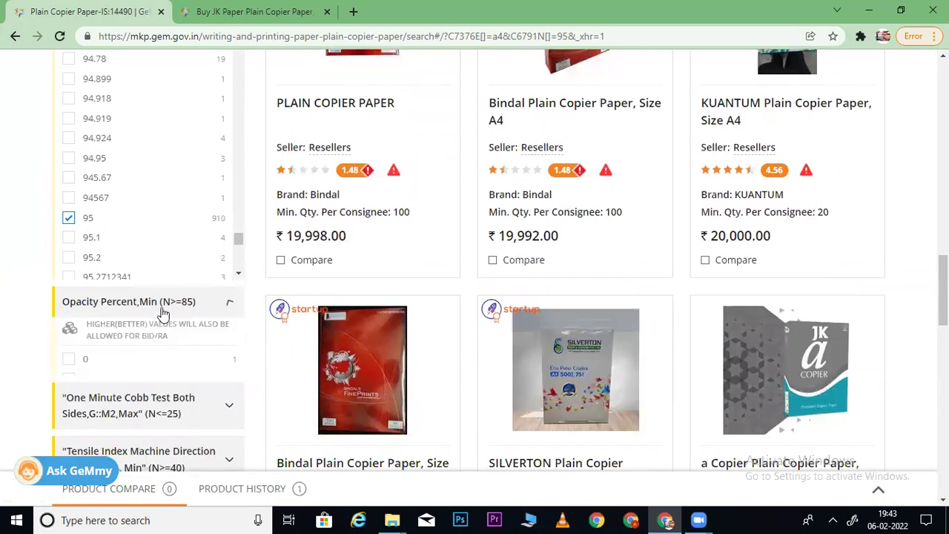
pyautogui.scroll(-1, 858, 286)
pyautogui.scroll(-3, 479, 94)
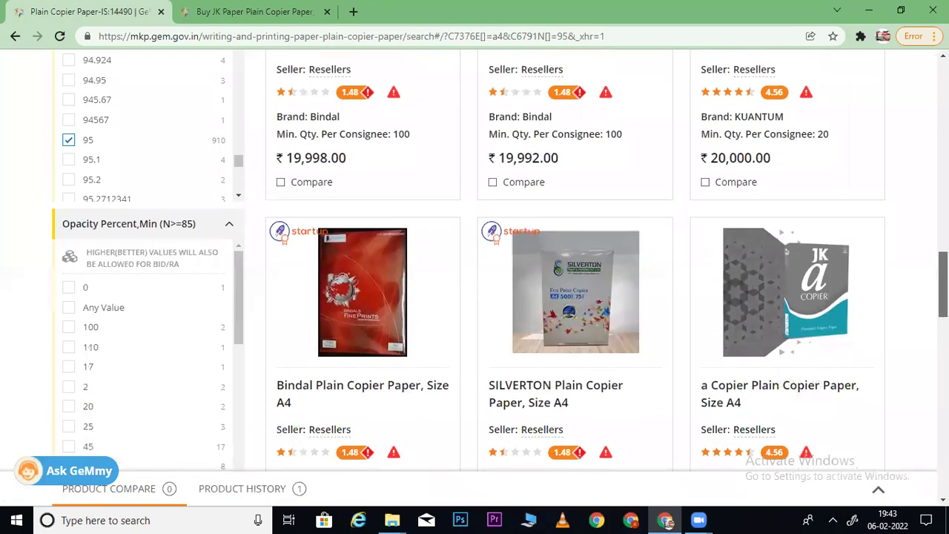
# - Confirm JK Paper's opacity is 93, then tick opacity 93 in the filter
pyautogui.click(245, 10)
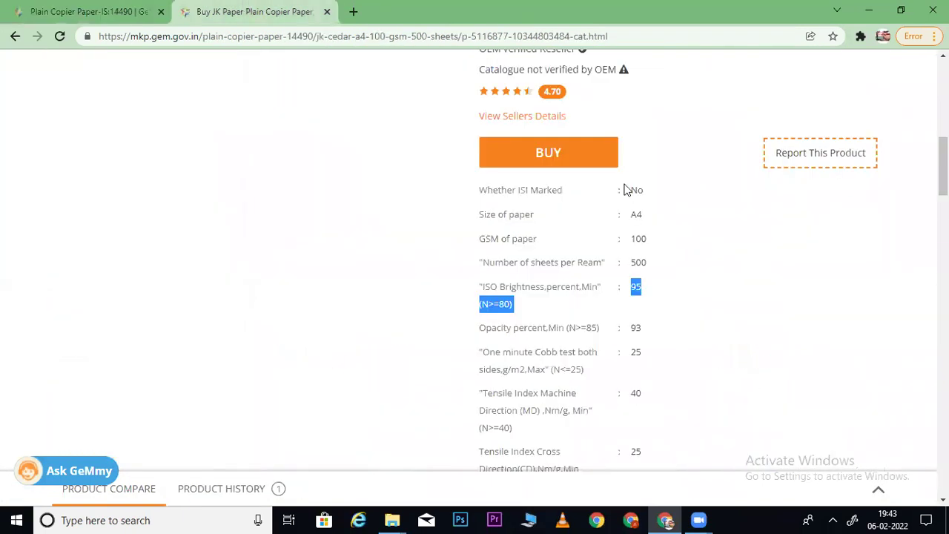
pyautogui.moveTo(637, 325); pyautogui.dragTo(629, 327)
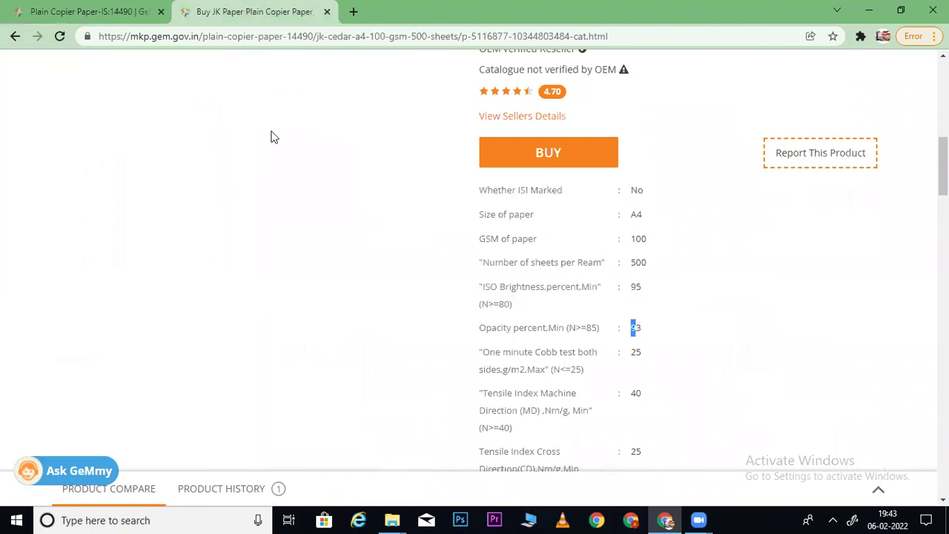
pyautogui.click(84, 9)
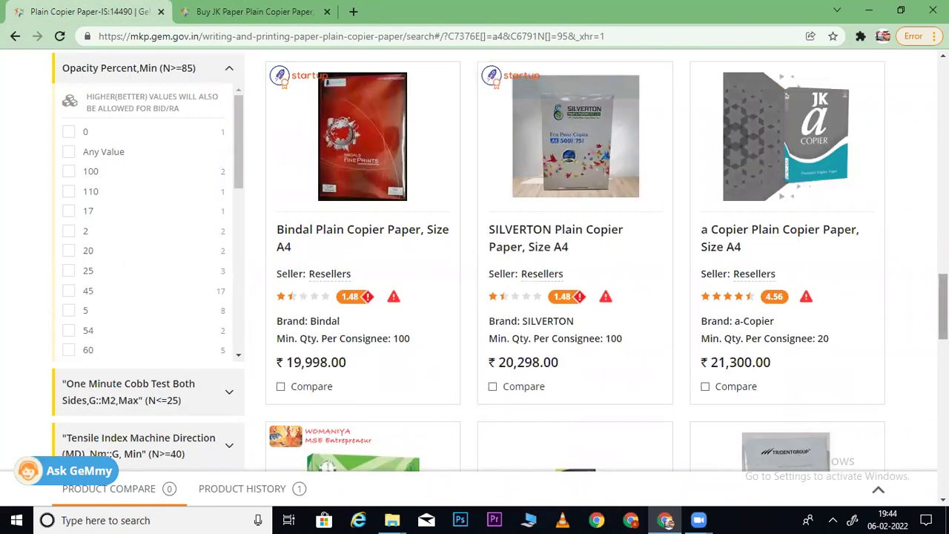
pyautogui.scroll(10, 727, 280)
pyautogui.scroll(-2, 727, 281)
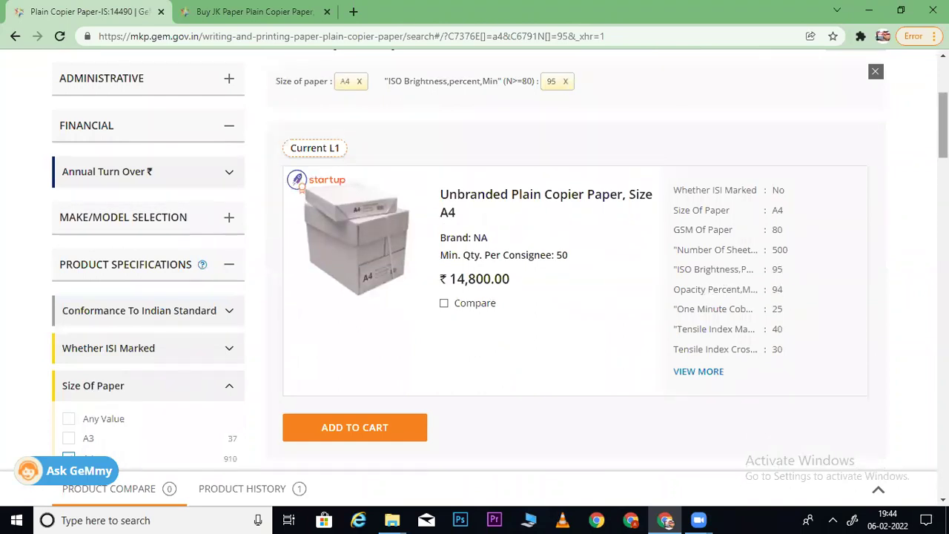
pyautogui.scroll(-10, 500, 257)
pyautogui.scroll(-5, 256, 153)
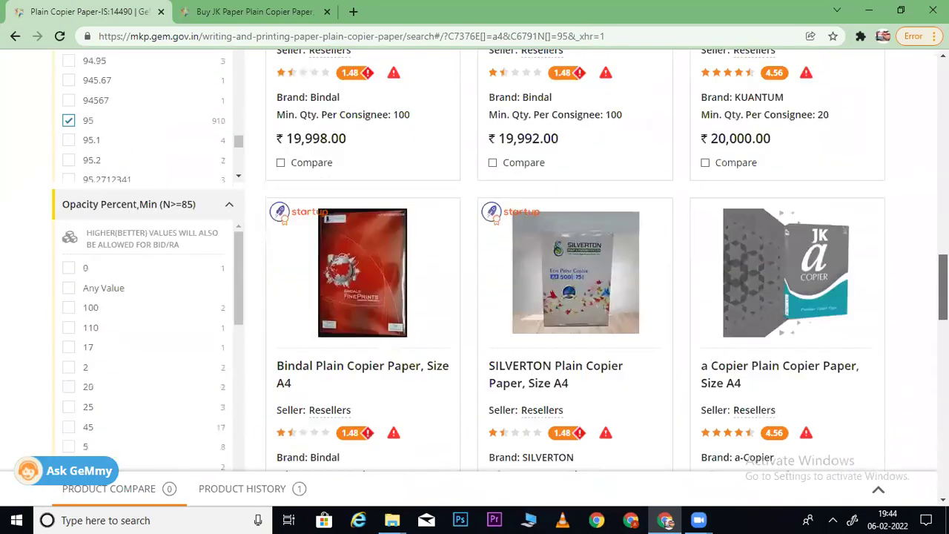
pyautogui.moveTo(245, 148); pyautogui.dragTo(250, 290)
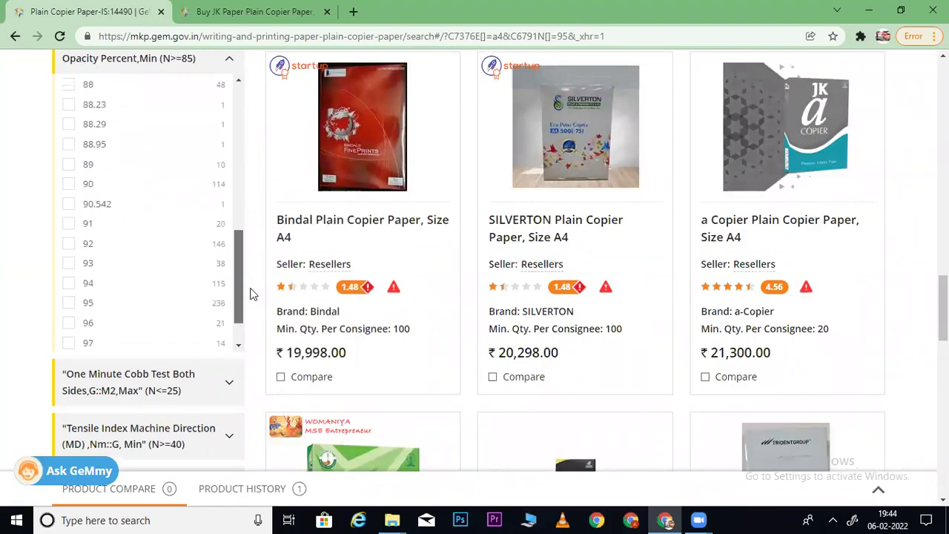
pyautogui.click(68, 264)
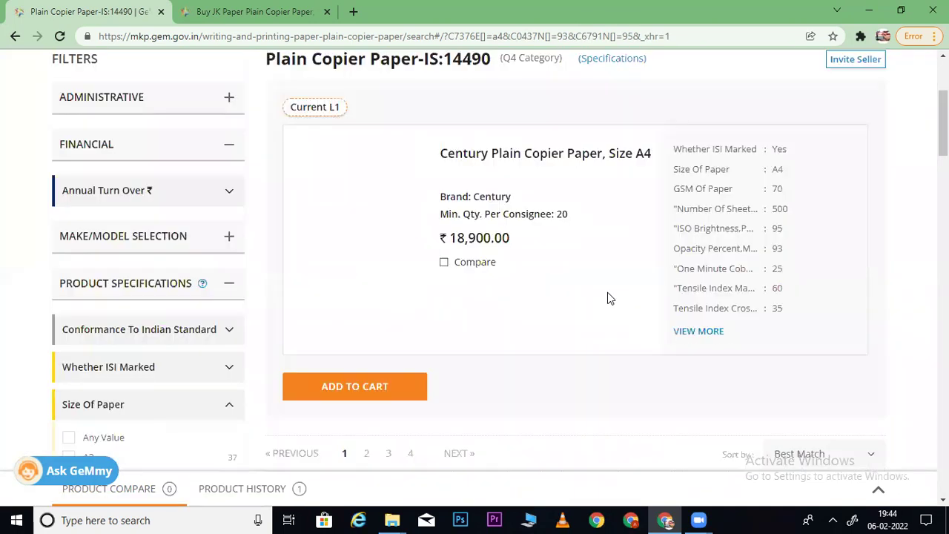
# - Tick GSM Of Paper 100, leaving only the JK Paper A4 listing at ₹29,800
pyautogui.scroll(-2, 814, 132)
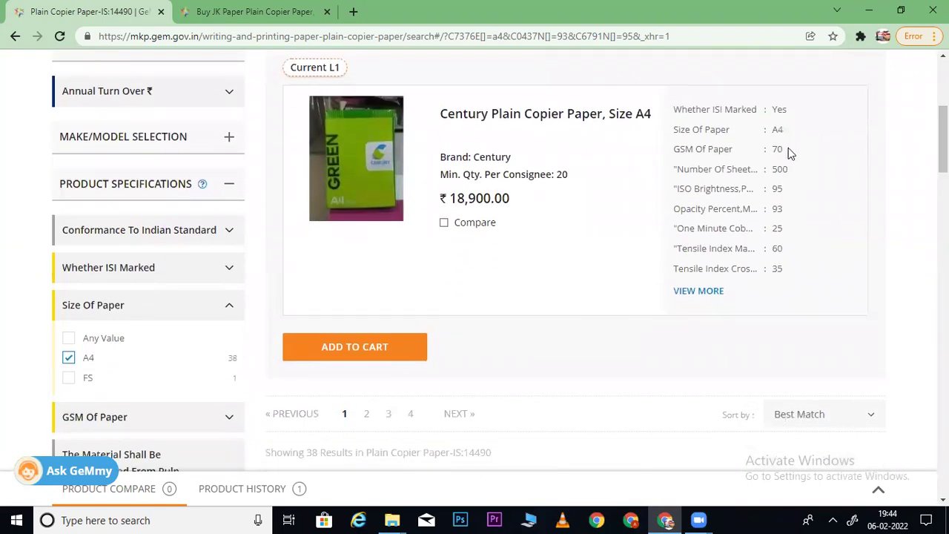
pyautogui.click(267, 11)
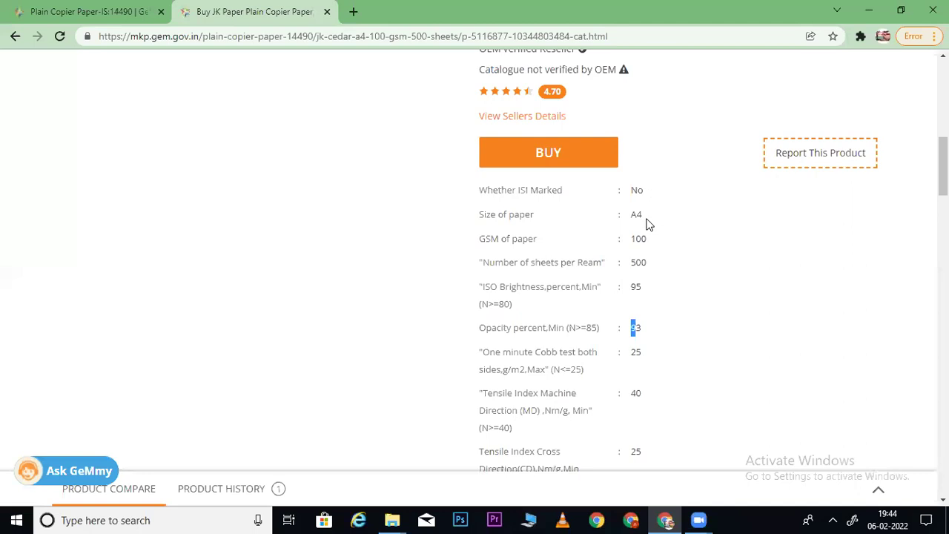
pyautogui.click(82, 11)
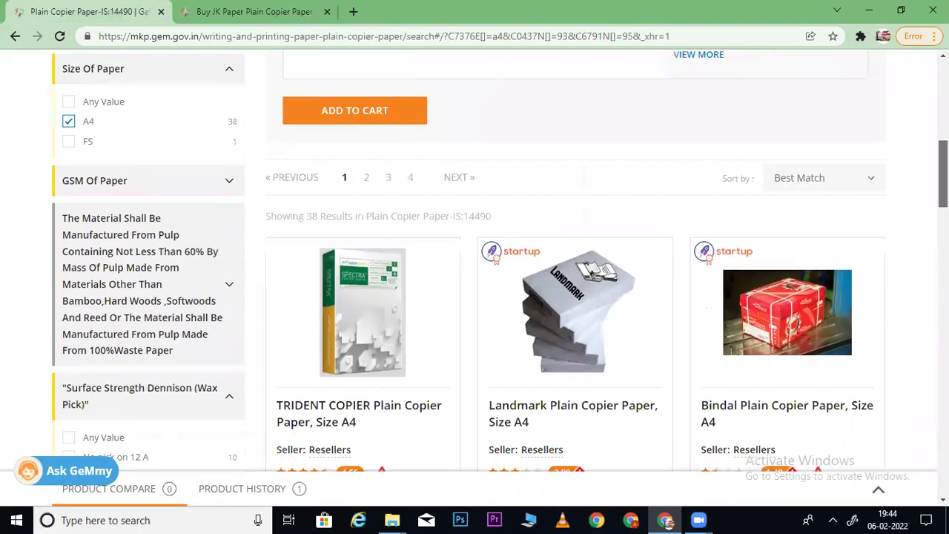
pyautogui.scroll(-3, 371, 186)
pyautogui.click(177, 176)
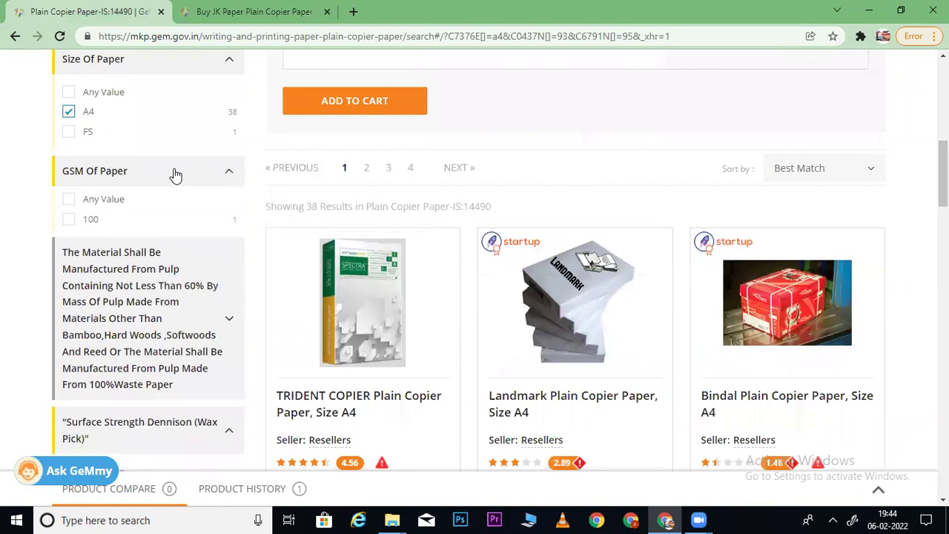
pyautogui.click(69, 226)
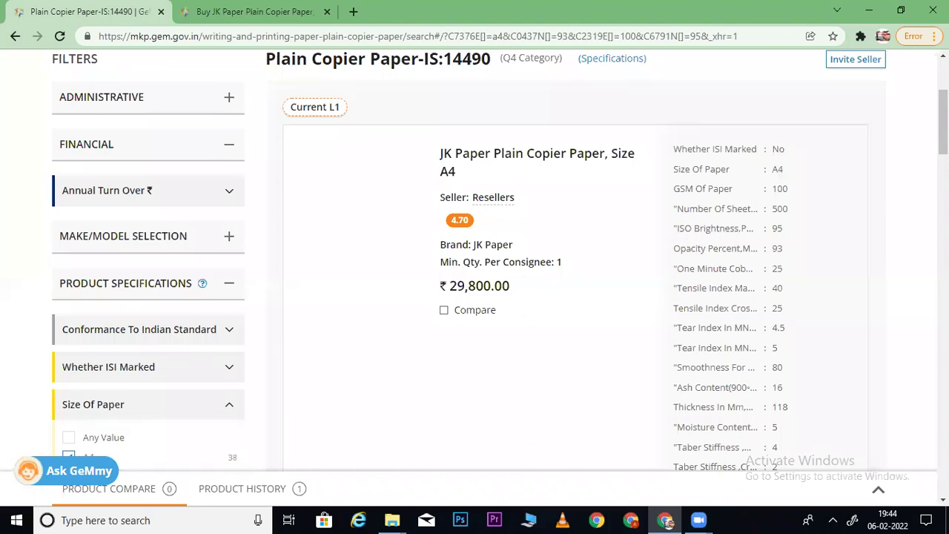
pyautogui.scroll(-5, 475, 260)
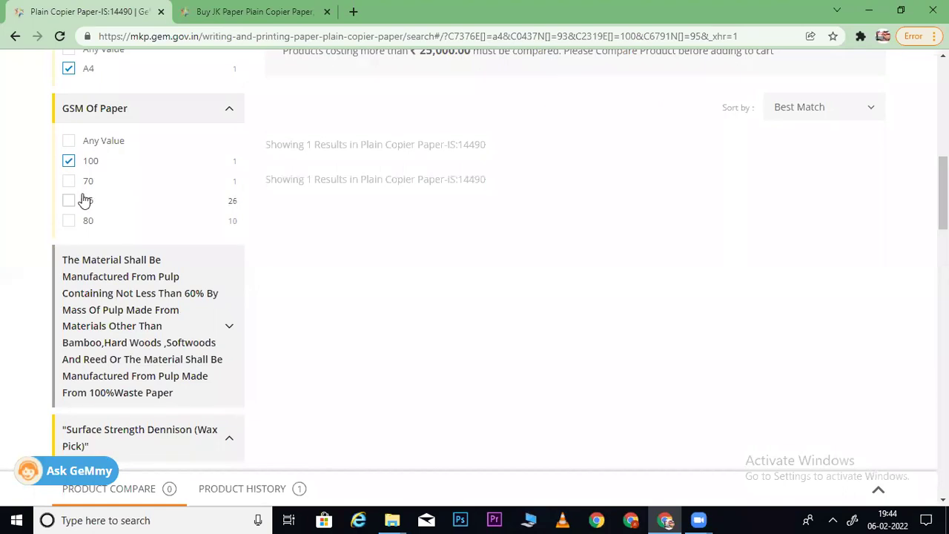
pyautogui.scroll(2, 75, 199)
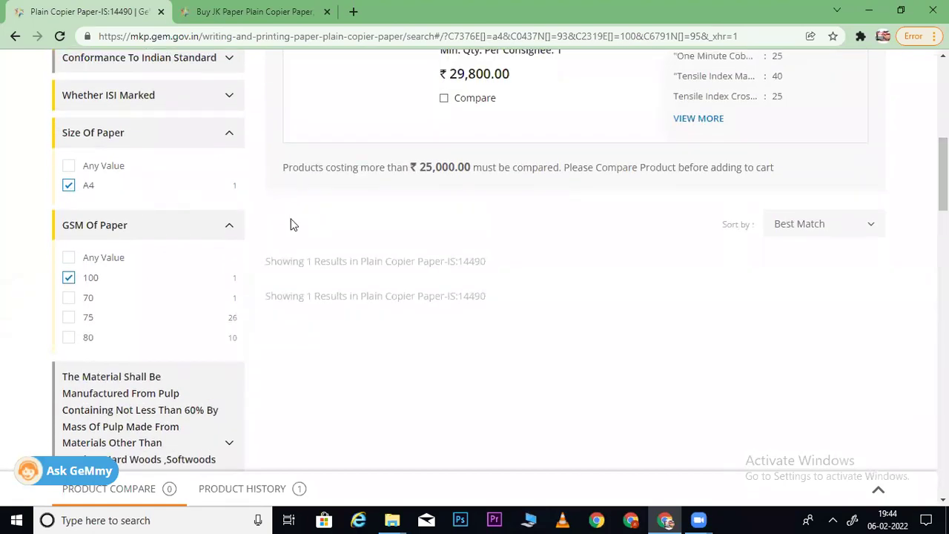
pyautogui.moveTo(944, 174); pyautogui.dragTo(944, 284)
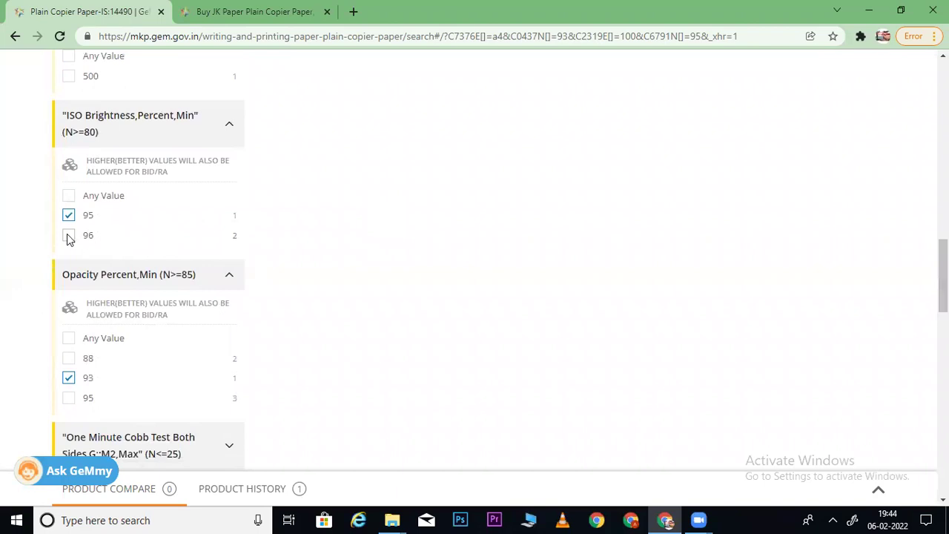
pyautogui.click(69, 236)
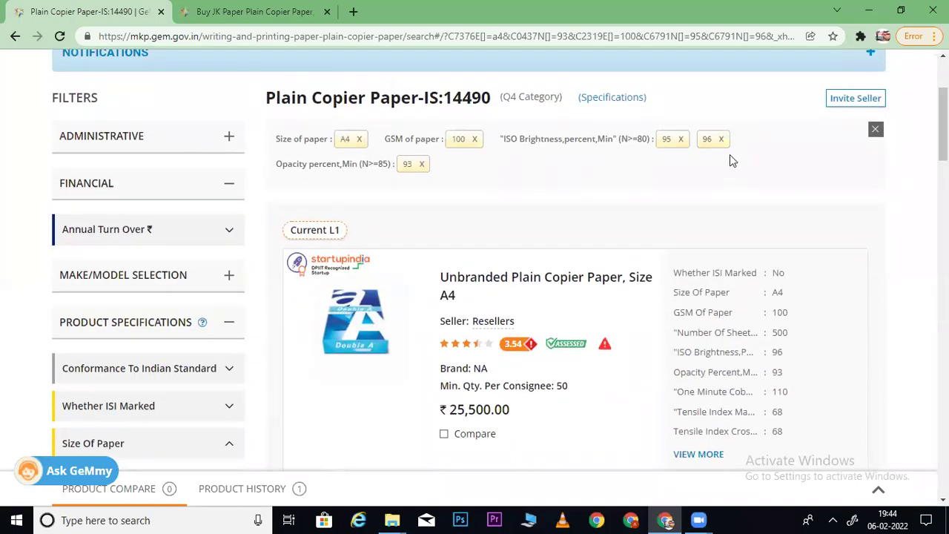
pyautogui.moveTo(943, 122)
pyautogui.mouseDown()
pyautogui.moveTo(943, 246)
pyautogui.moveTo(944, 126)
pyautogui.mouseUp()
pyautogui.click(722, 126)
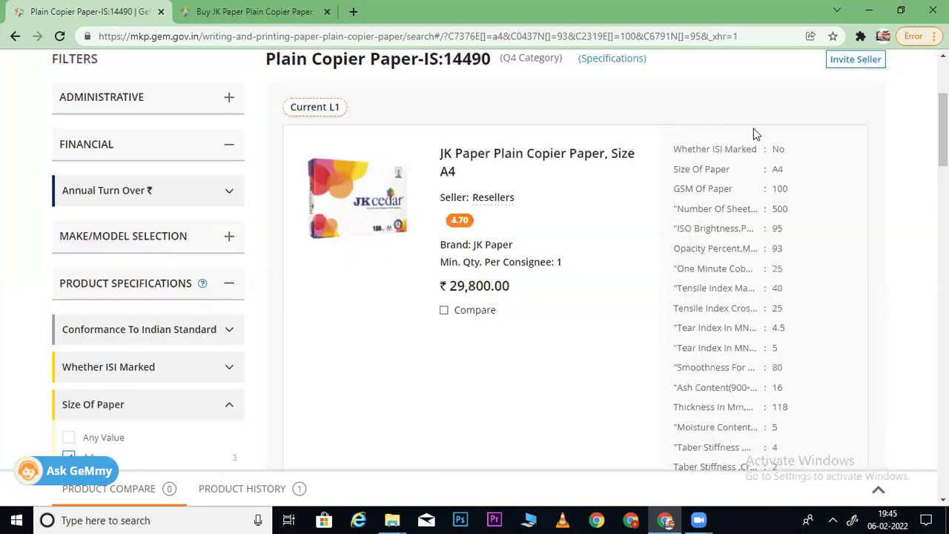
pyautogui.scroll(-10, 475, 267)
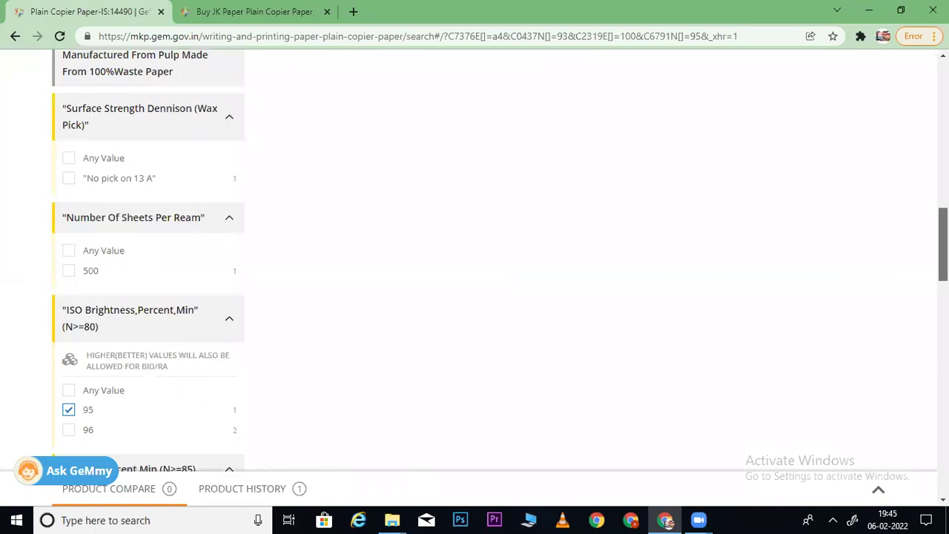
# - Tick opacity 88, then remove its filter chip again
pyautogui.scroll(-7, 474, 267)
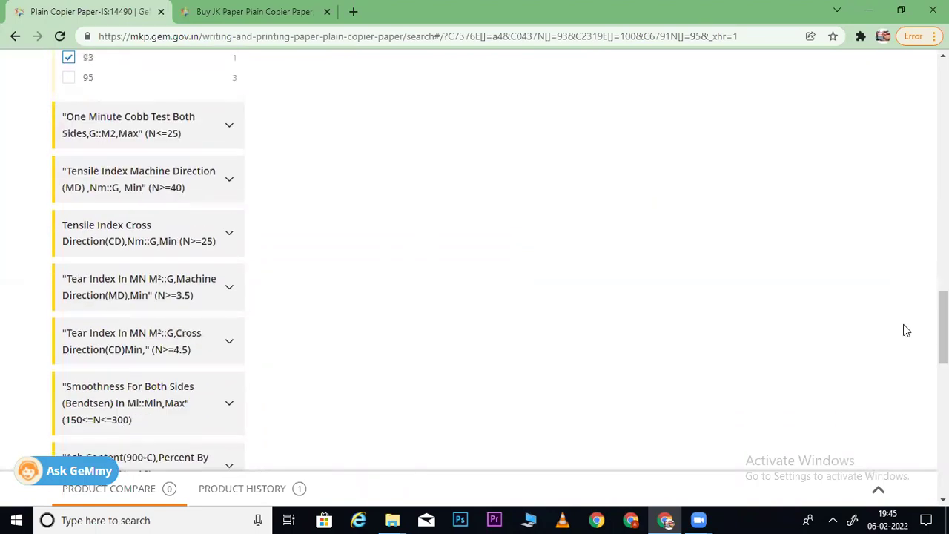
pyautogui.moveTo(942, 330); pyautogui.dragTo(943, 281)
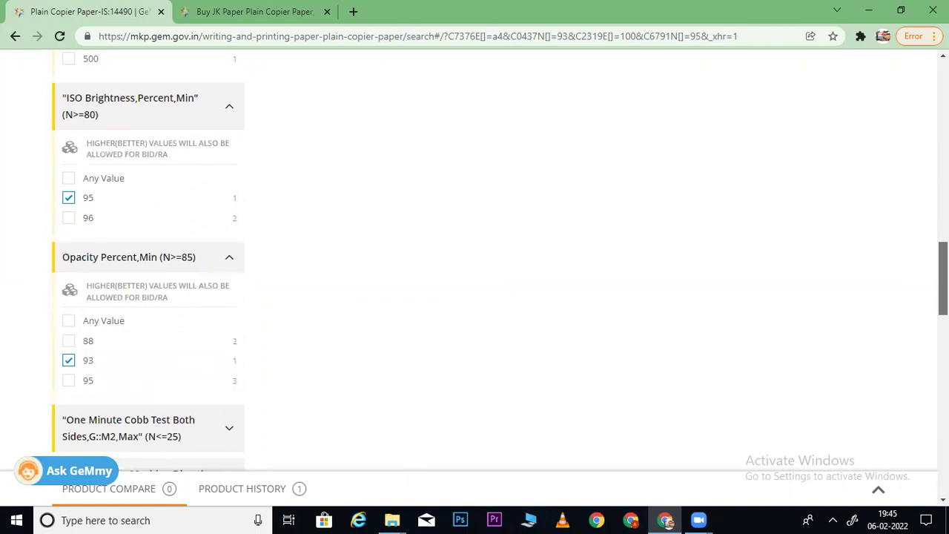
pyautogui.click(69, 342)
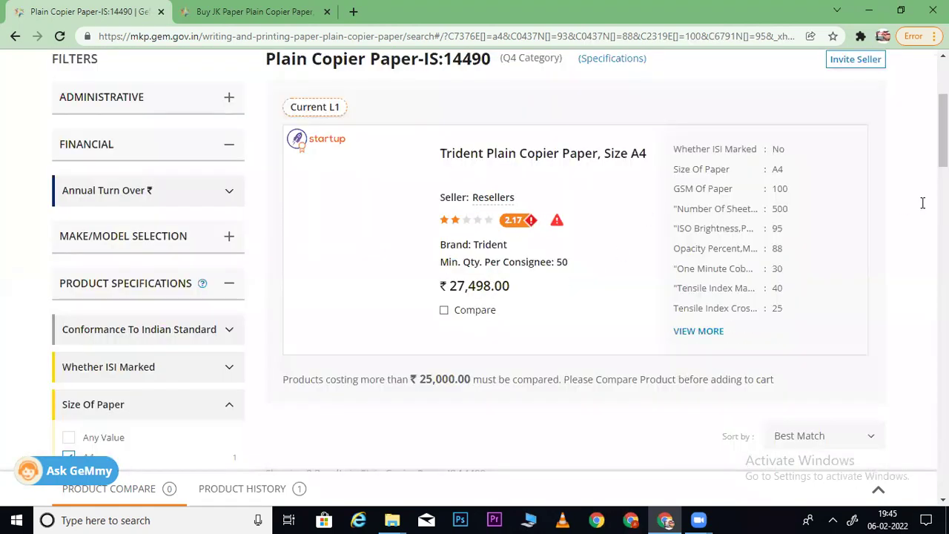
pyautogui.scroll(-6, 475, 259)
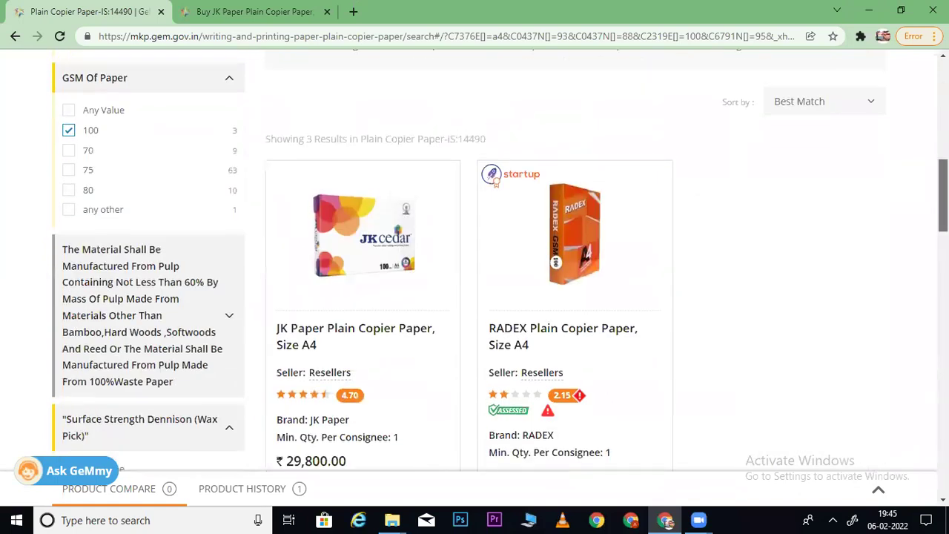
pyautogui.scroll(8, 496, 111)
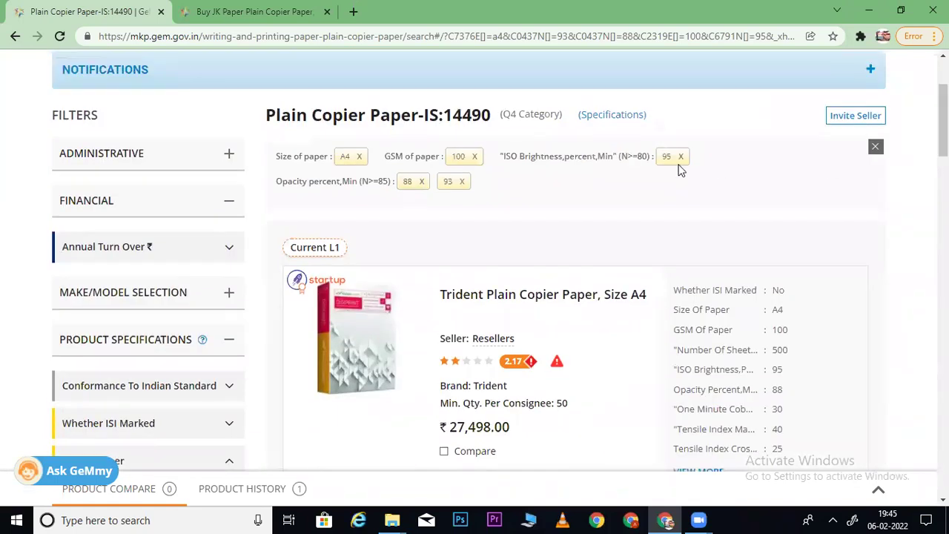
pyautogui.click(422, 182)
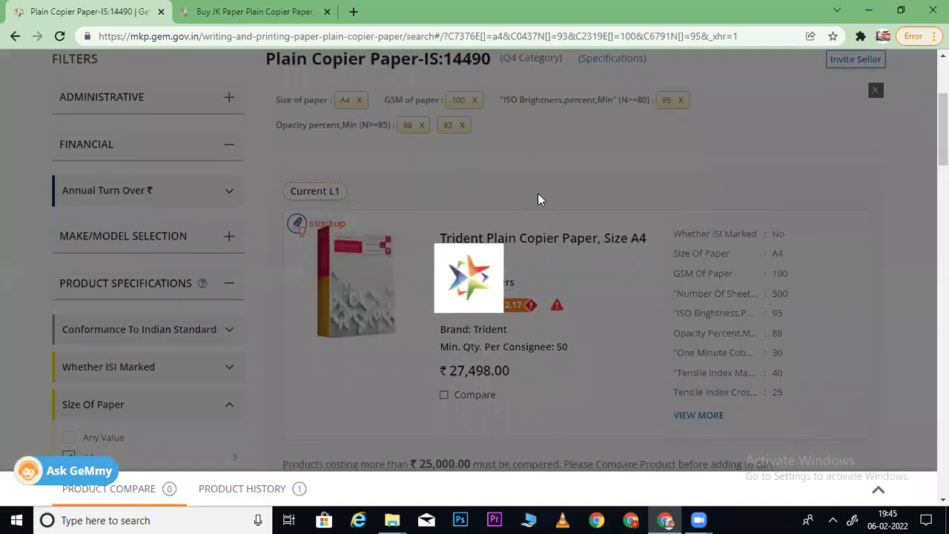
# - Add opacity 95 to the Opacity filter
pyautogui.scroll(-10, 475, 260)
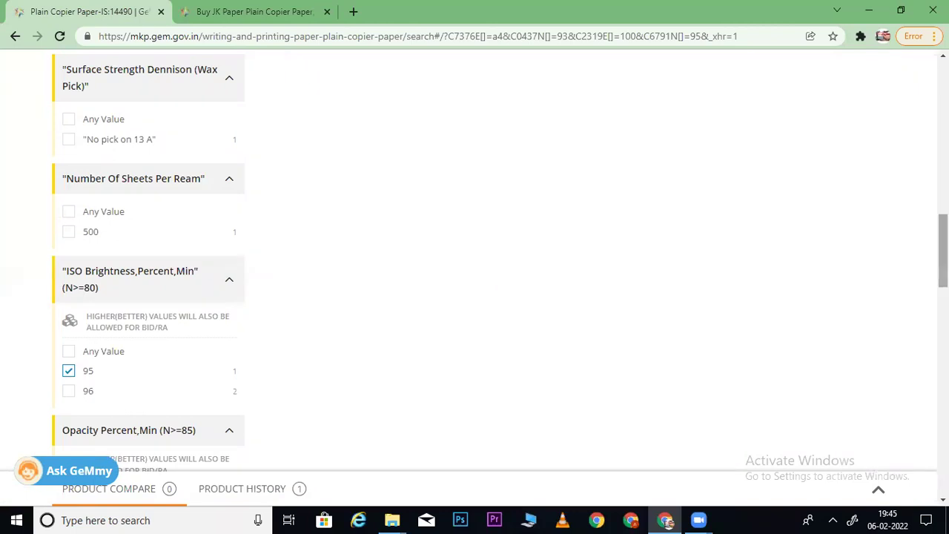
pyautogui.scroll(-1, 942, 252)
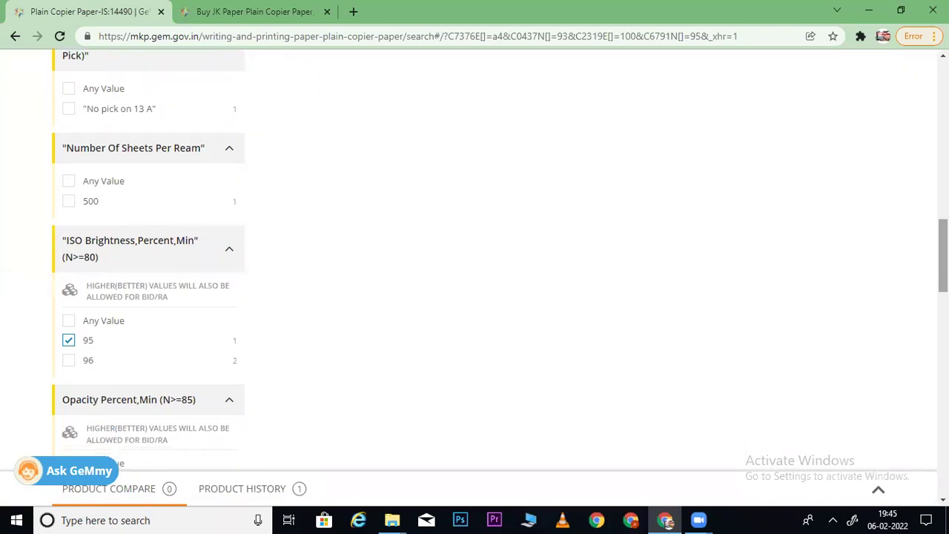
pyautogui.scroll(-3, 289, 299)
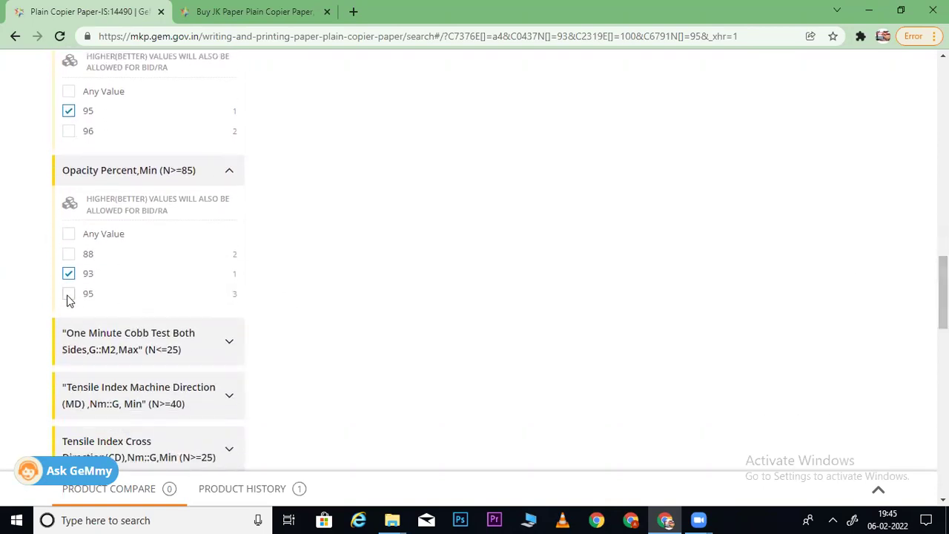
pyautogui.click(69, 295)
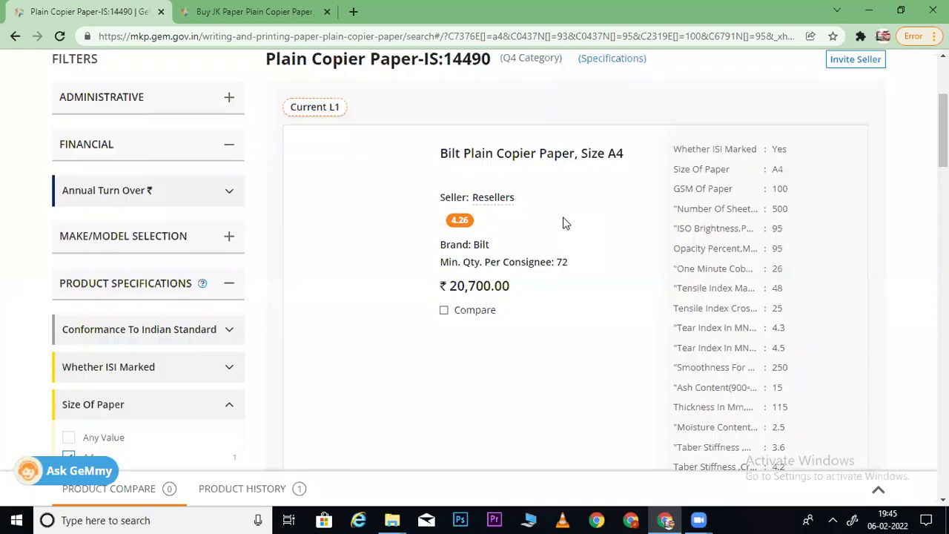
# - Remove the opacity 95 and A4 size filter chips
pyautogui.scroll(2, 861, 149)
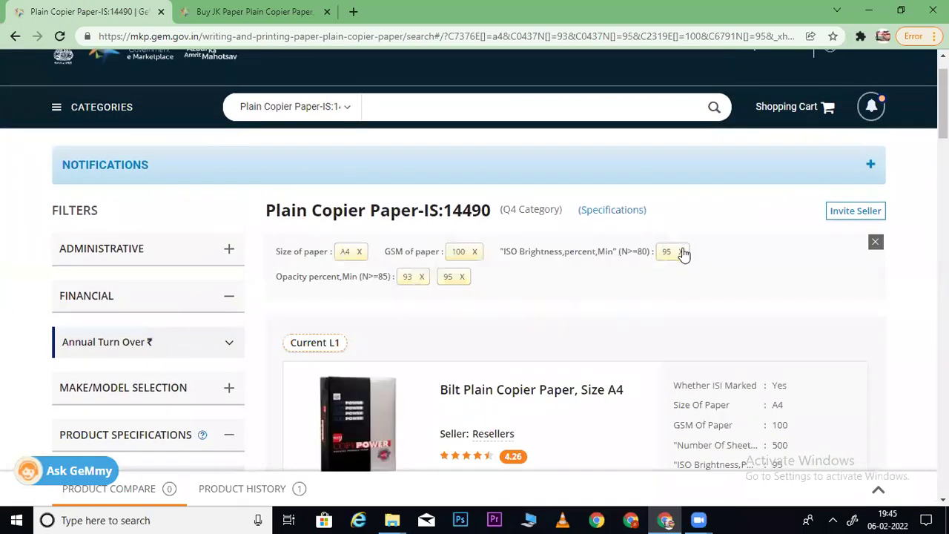
pyautogui.click(461, 277)
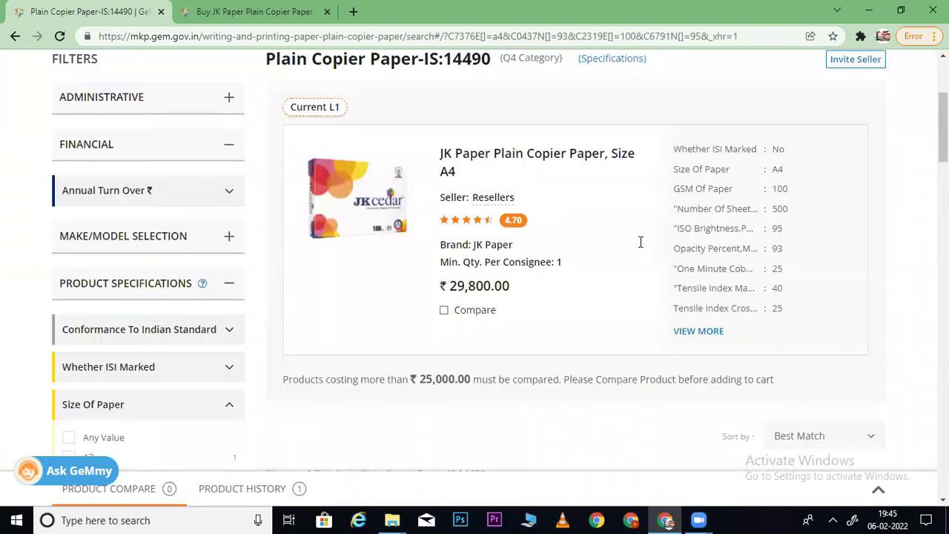
pyautogui.scroll(1, 448, 202)
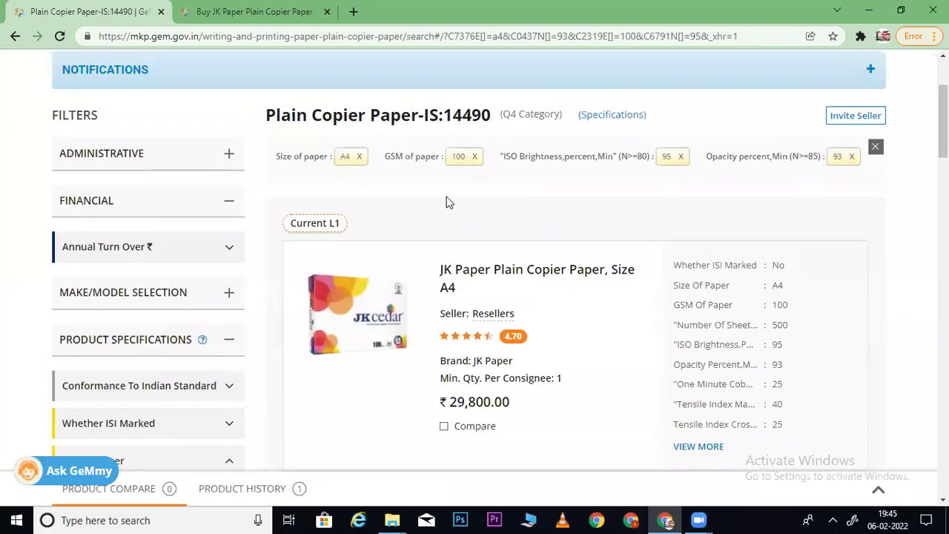
pyautogui.click(359, 157)
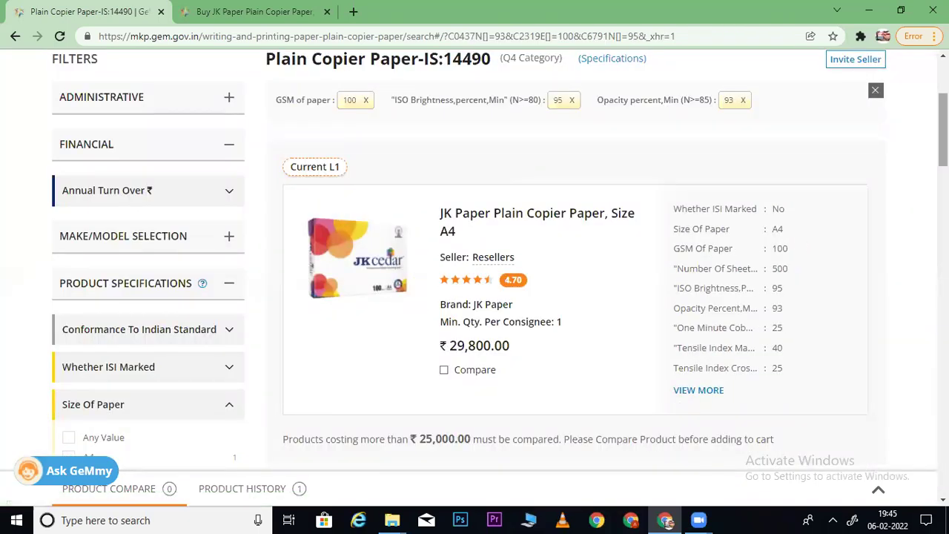
# - Tick A4 size again and untick it, leaving only JK Paper A4 at ₹29,800
pyautogui.scroll(-1, 944, 133)
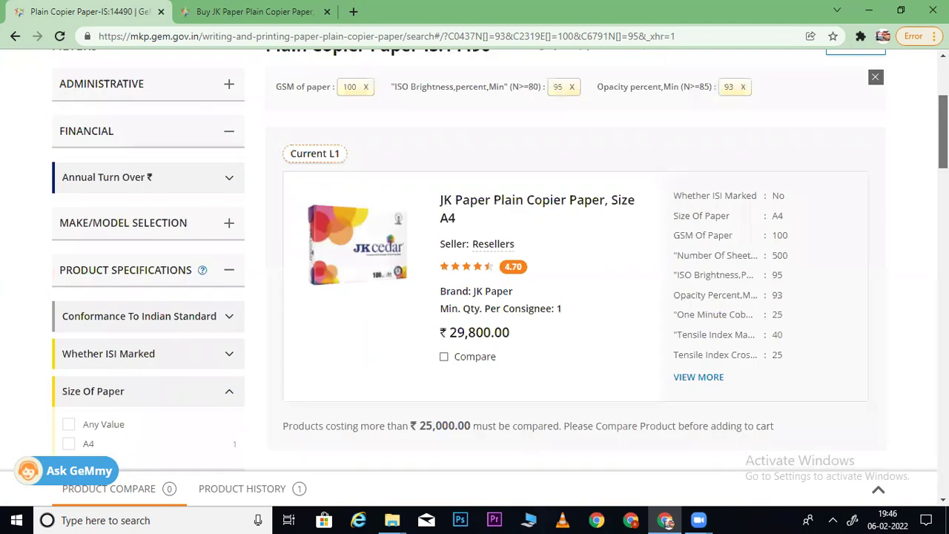
pyautogui.scroll(-3, 386, 146)
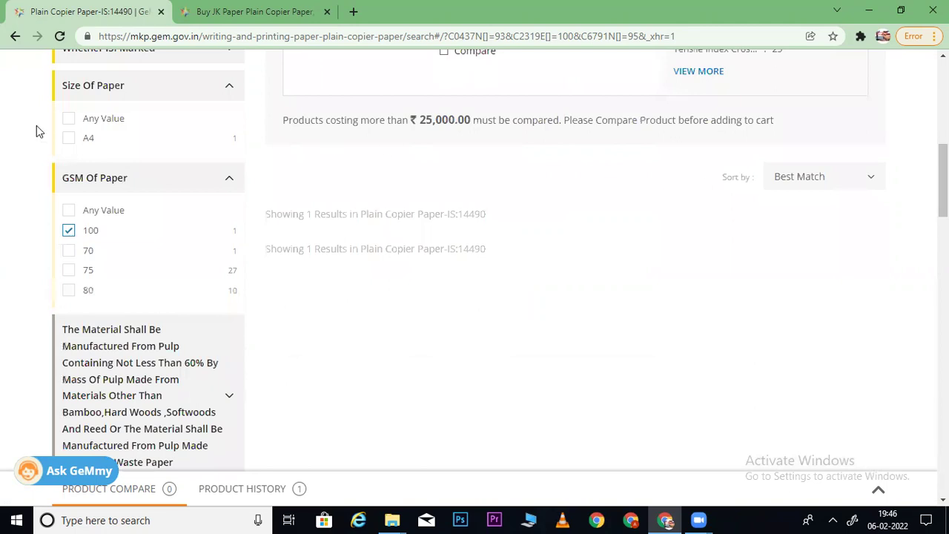
pyautogui.click(68, 138)
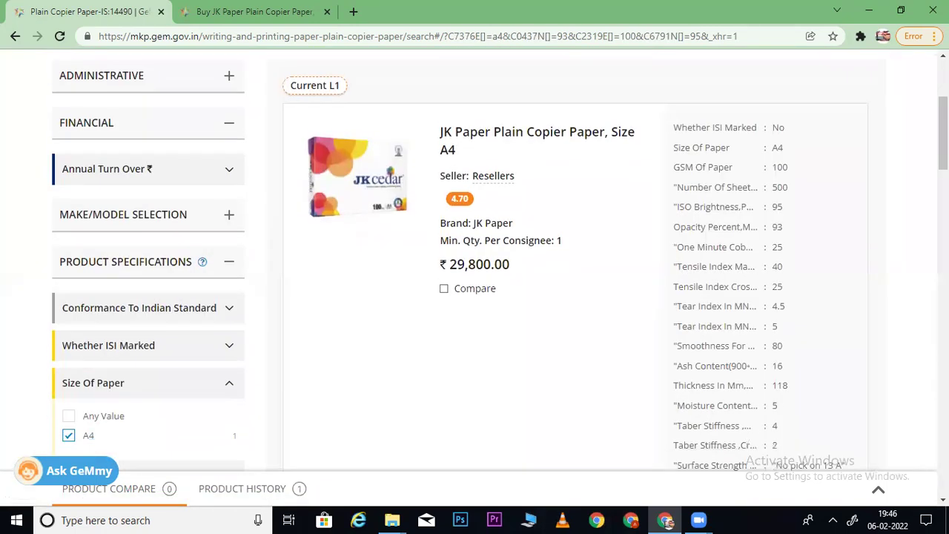
pyautogui.click(68, 164)
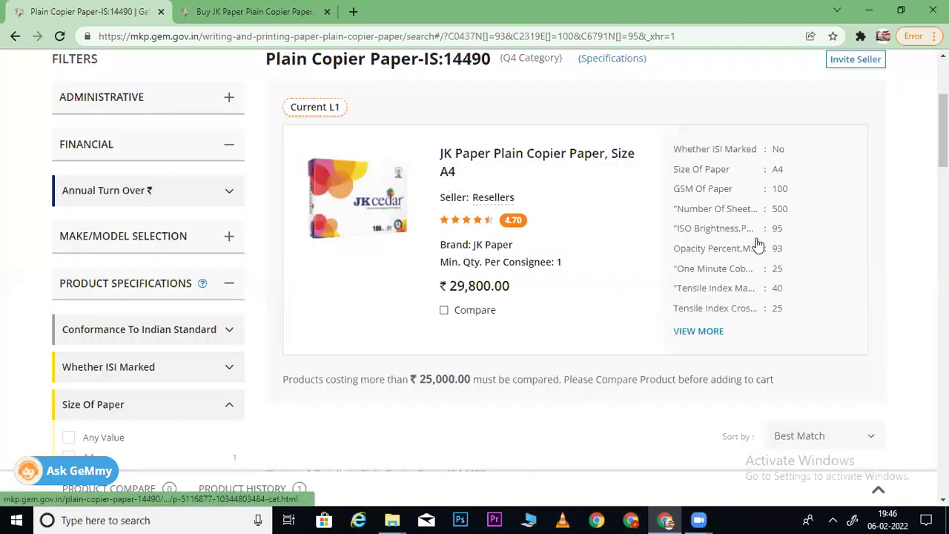
pyautogui.scroll(-1, 943, 141)
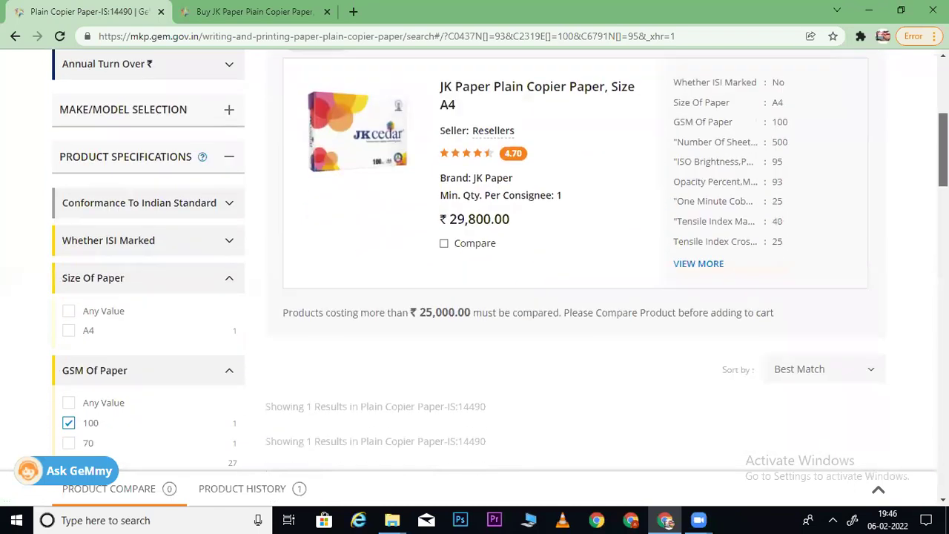
pyautogui.scroll(3, 500, 257)
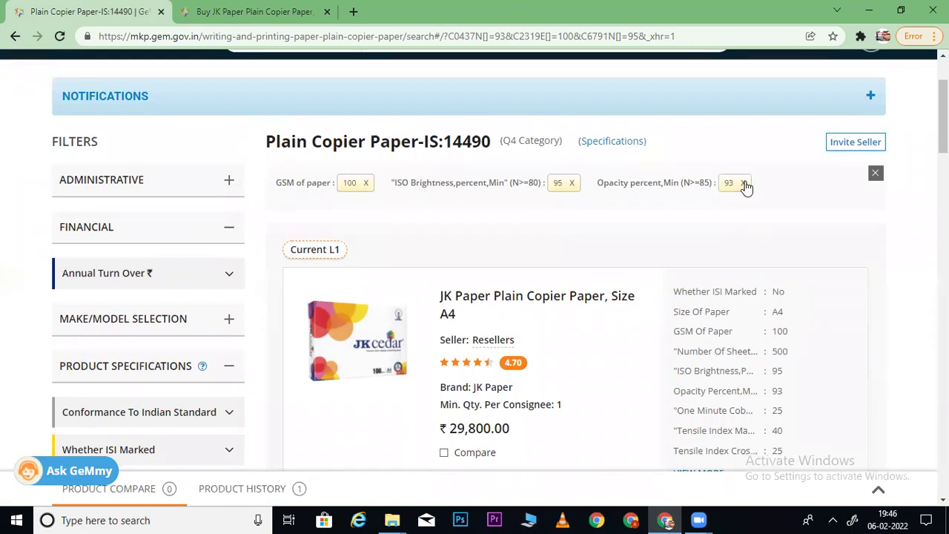
# - Remove the GSM 100 chip, widening to 39 results with Century A4 at ₹18,900 as L1
pyautogui.click(365, 184)
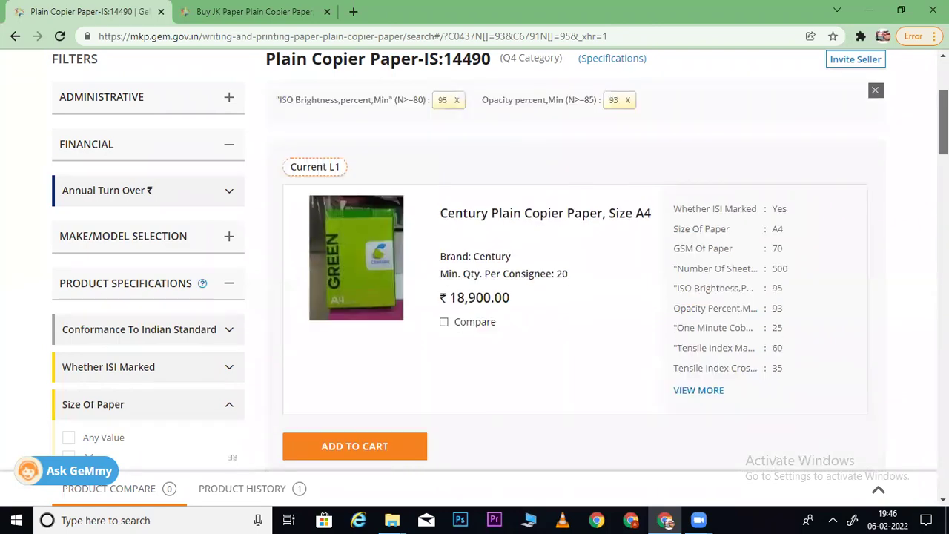
pyautogui.scroll(-3, 500, 261)
pyautogui.scroll(-15, 500, 260)
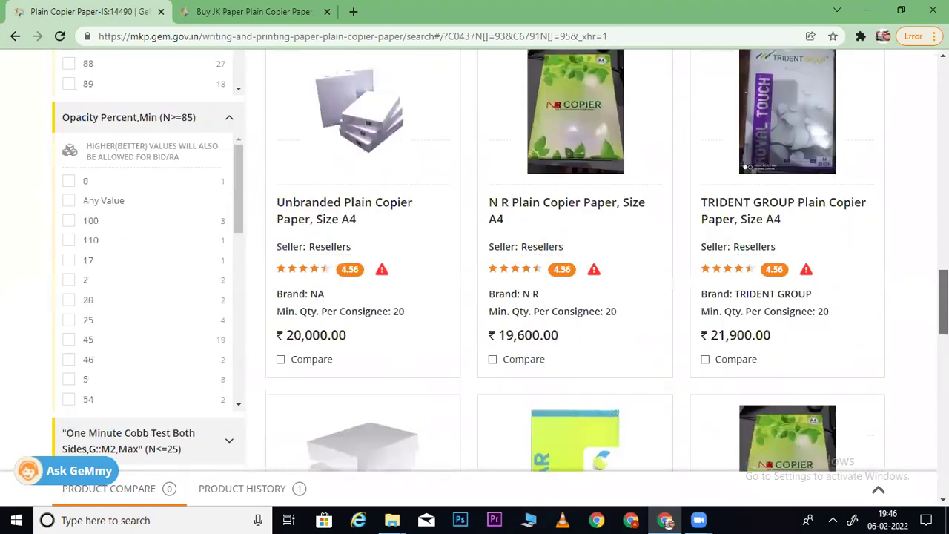
pyautogui.scroll(15, 924, 185)
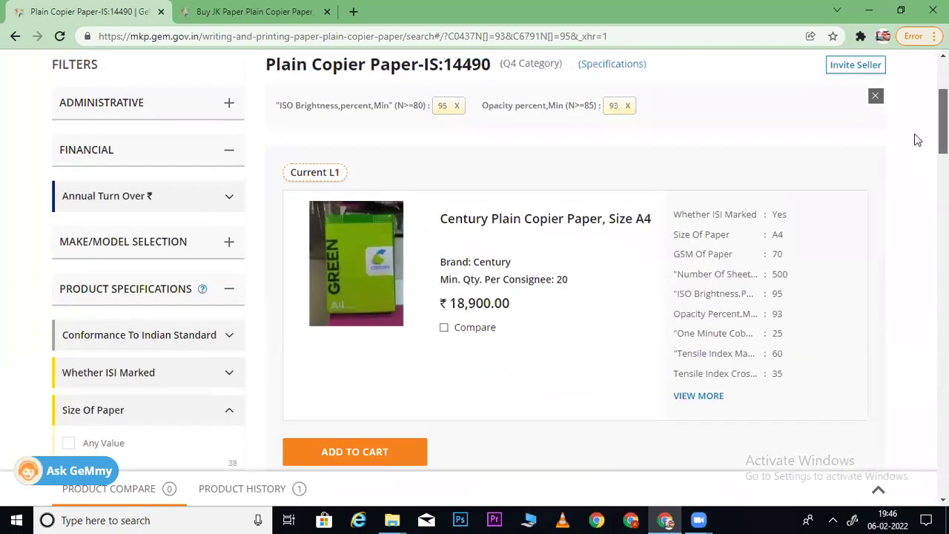
pyautogui.scroll(-15, 920, 223)
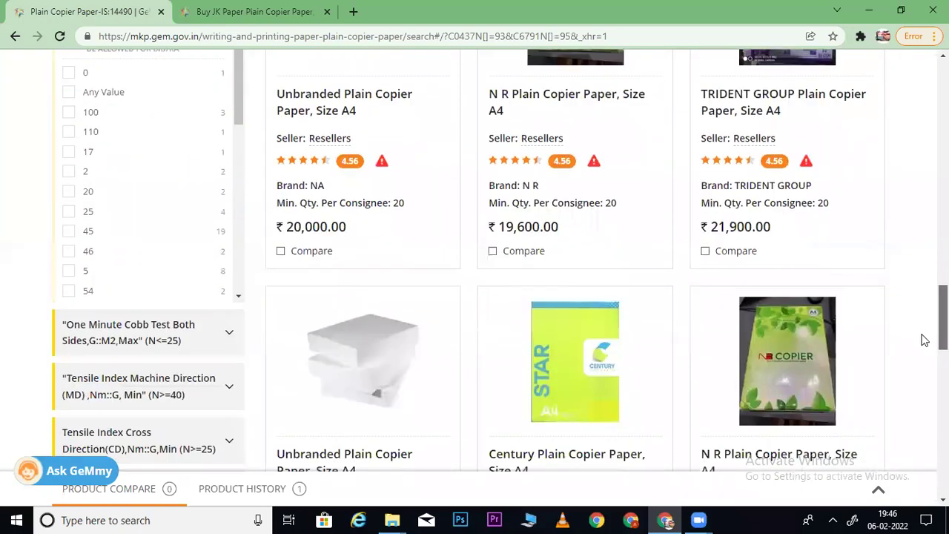
pyautogui.scroll(1, 924, 326)
pyautogui.moveTo(239, 144); pyautogui.dragTo(254, 350)
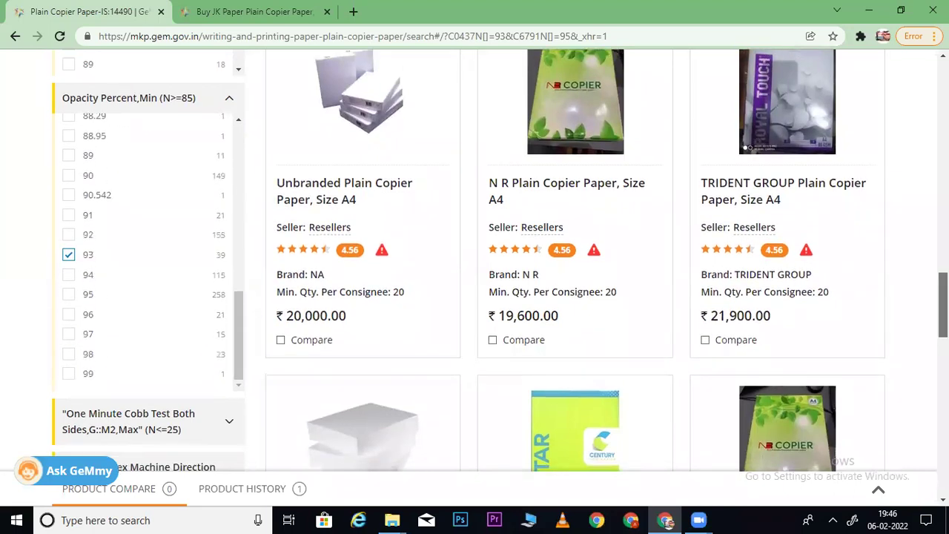
pyautogui.scroll(-3, 247, 135)
# - Compare the Century listing's tensile index values with JK Paper's machine-direction tensile value 40
pyautogui.click(184, 191)
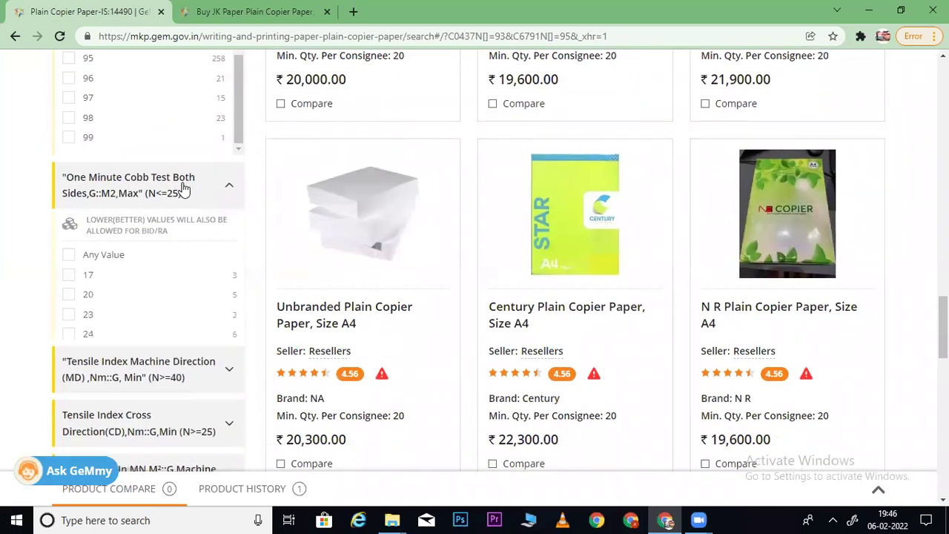
pyautogui.click(248, 7)
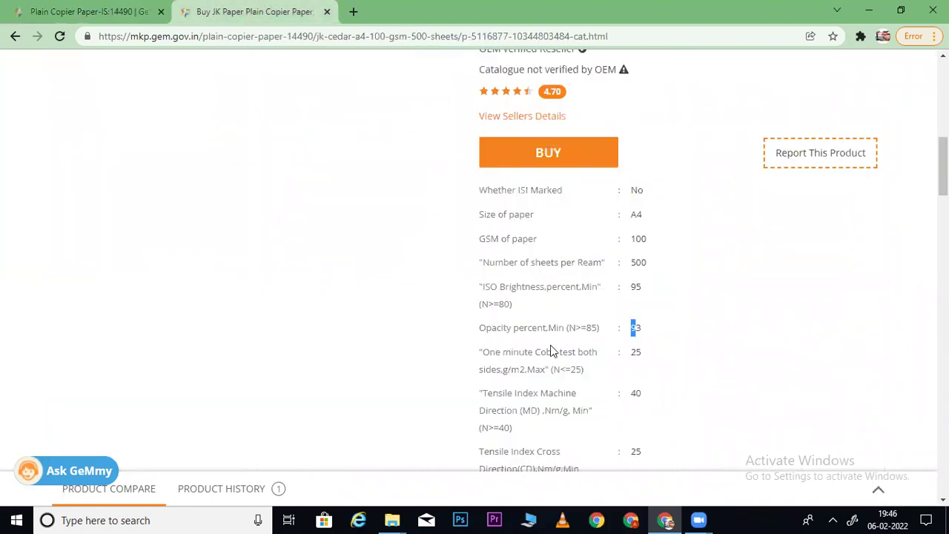
pyautogui.click(67, 12)
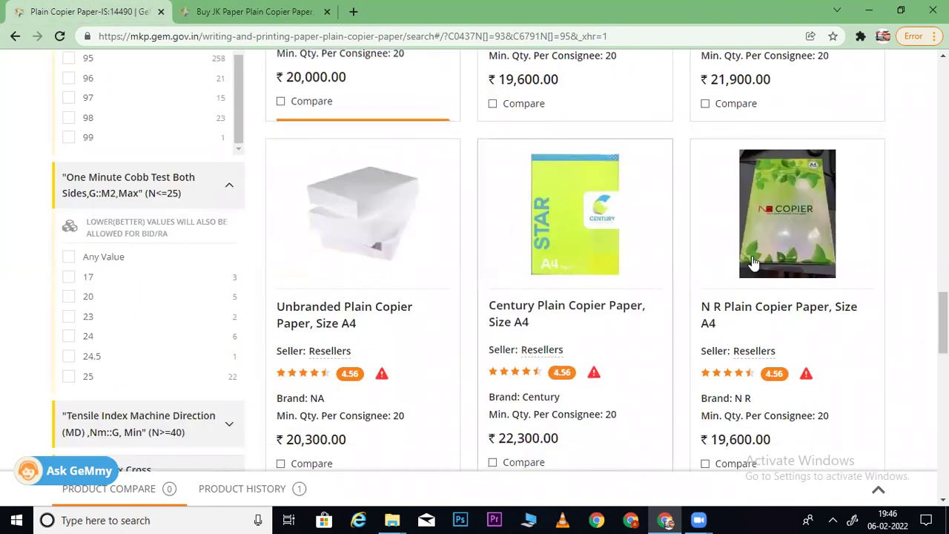
pyautogui.scroll(15, 731, 310)
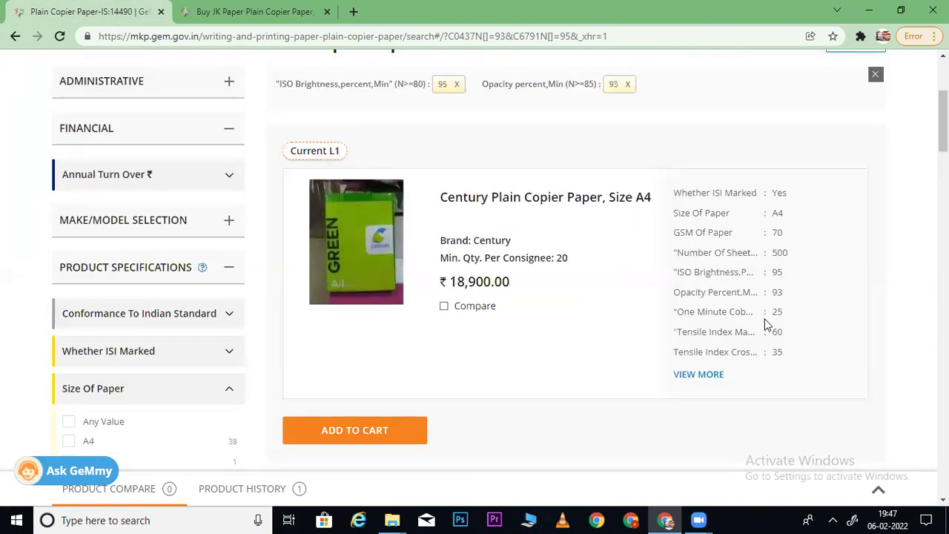
pyautogui.doubleClick(776, 311)
pyautogui.moveTo(721, 332); pyautogui.dragTo(794, 342)
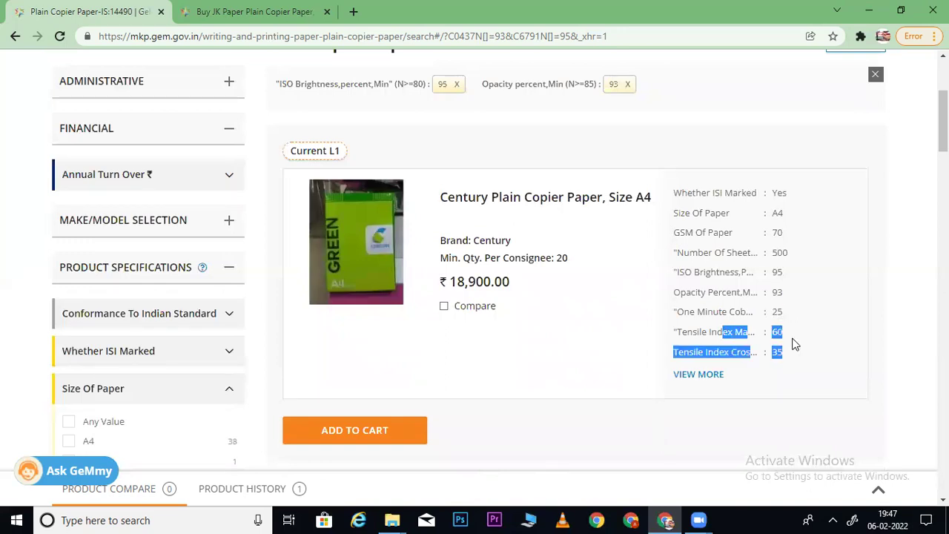
pyautogui.click(253, 11)
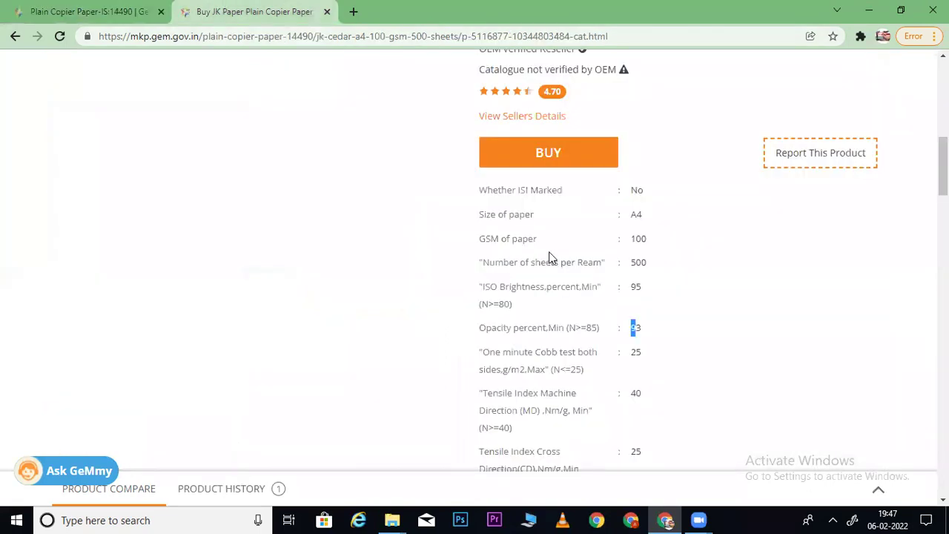
pyautogui.moveTo(647, 400); pyautogui.dragTo(616, 397)
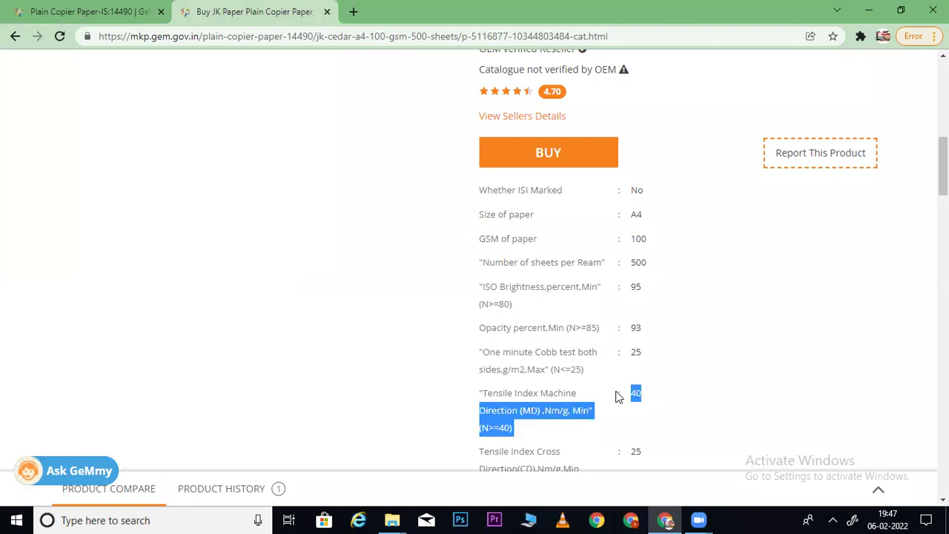
pyautogui.click(510, 384)
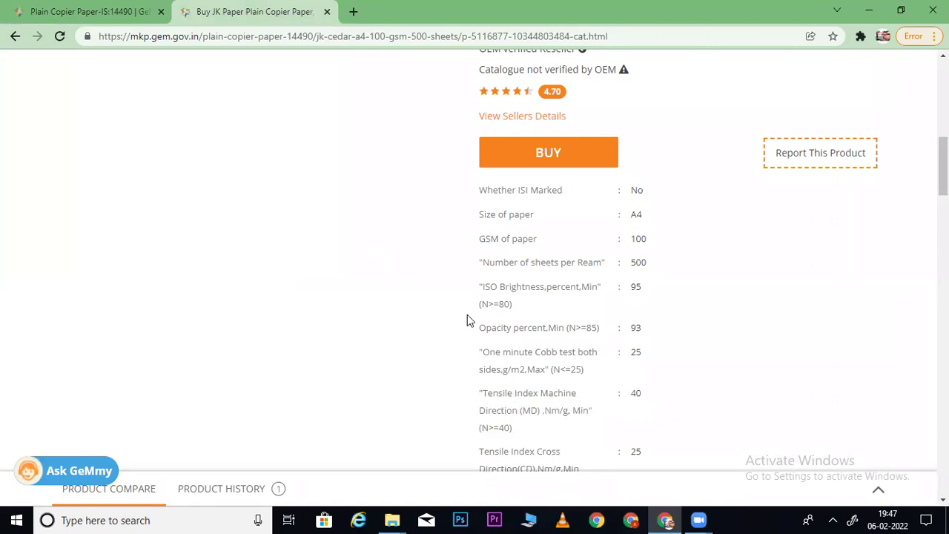
pyautogui.click(61, 18)
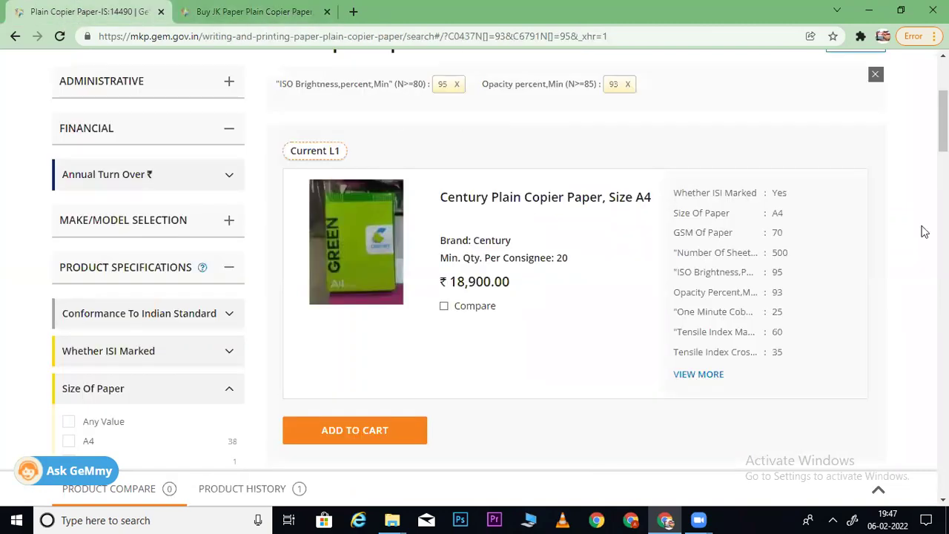
pyautogui.scroll(-15, 500, 253)
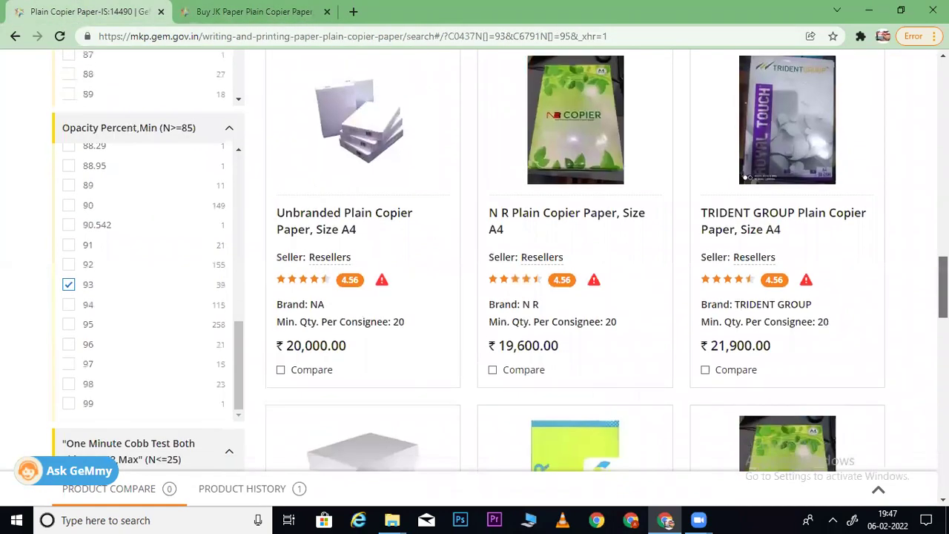
pyautogui.scroll(-4, 245, 232)
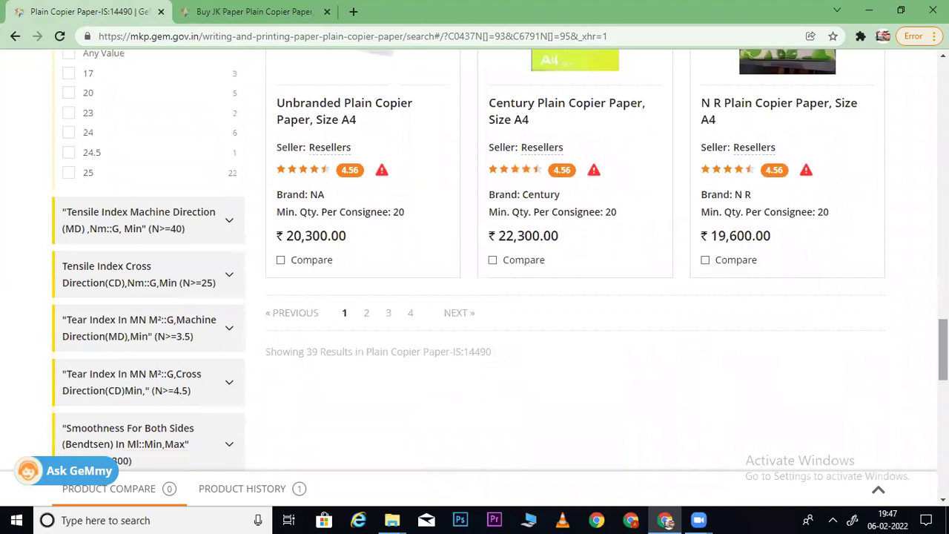
# - Filter the copier paper results to machine-direction tensile index 40
pyautogui.click(227, 222)
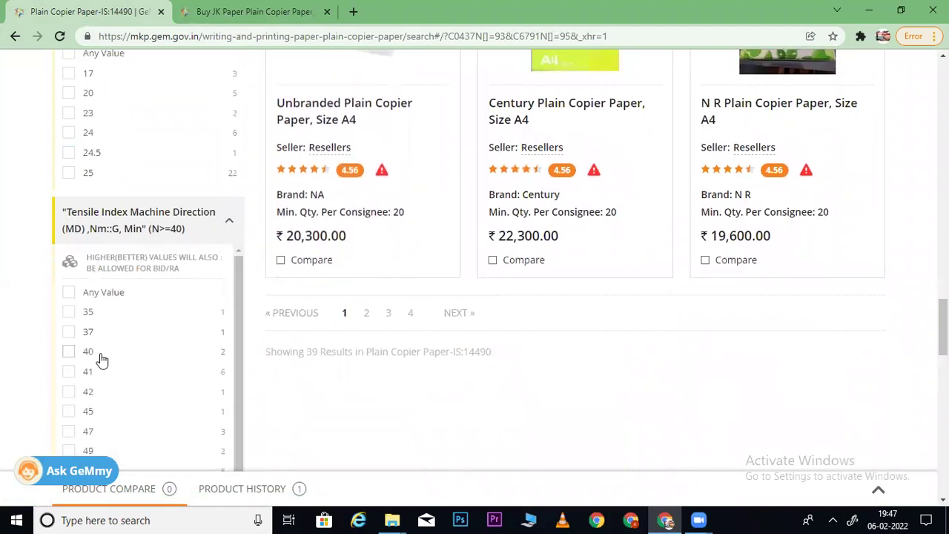
pyautogui.click(66, 353)
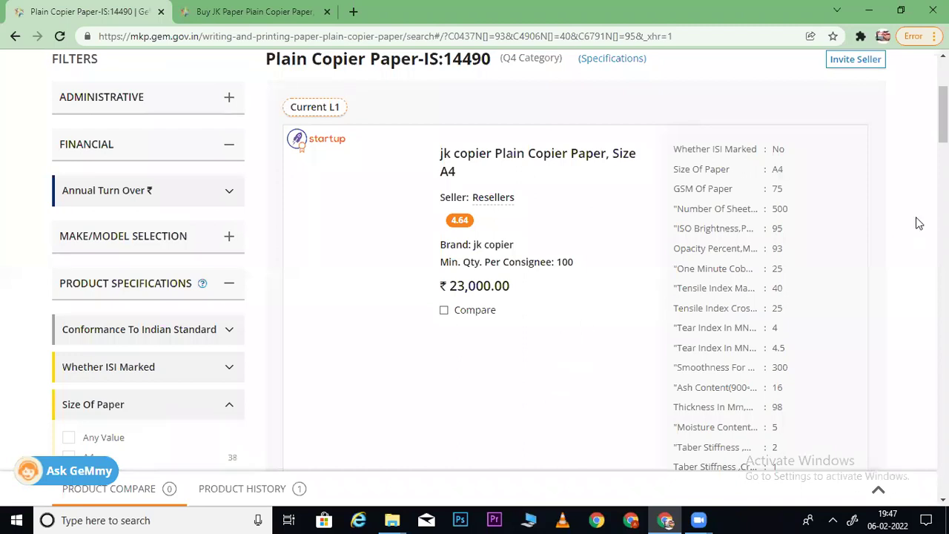
pyautogui.scroll(-10, 475, 260)
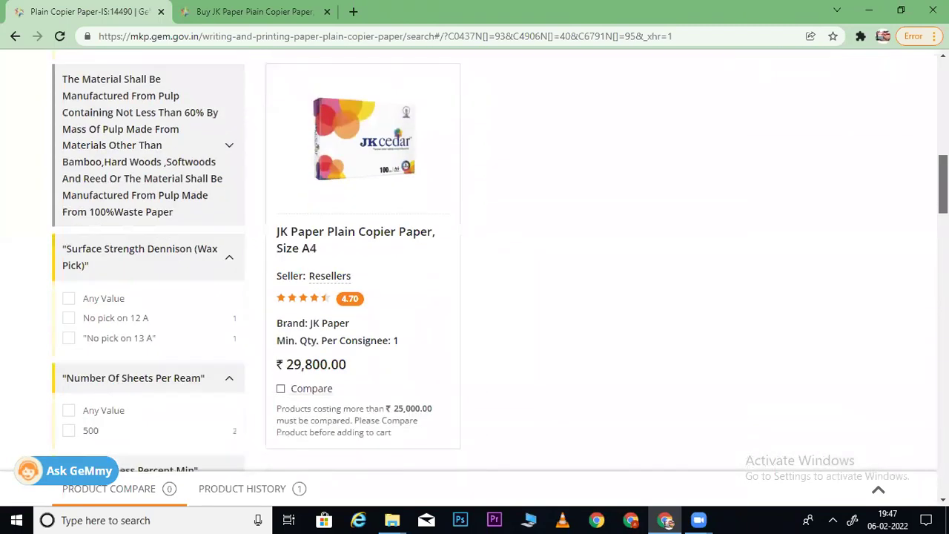
pyautogui.scroll(-10, 148, 296)
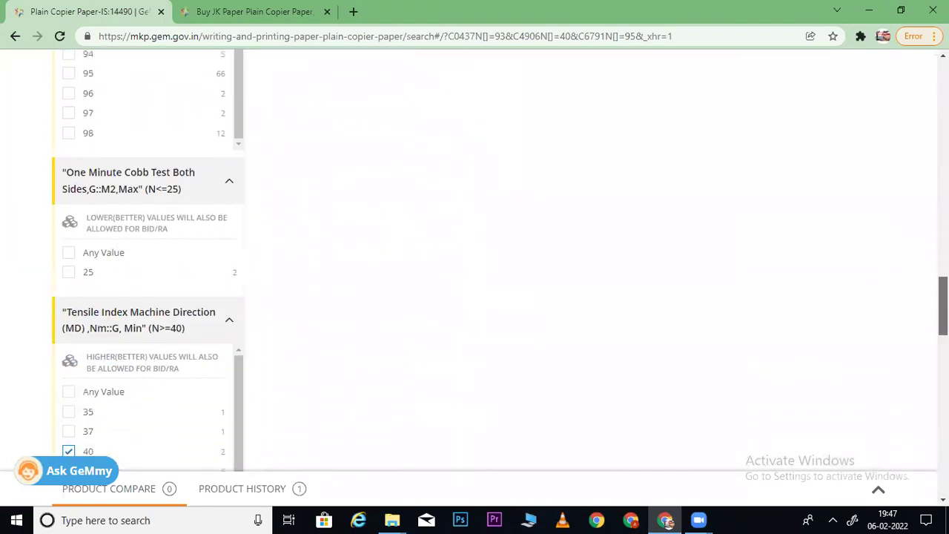
pyautogui.scroll(-5, 269, 184)
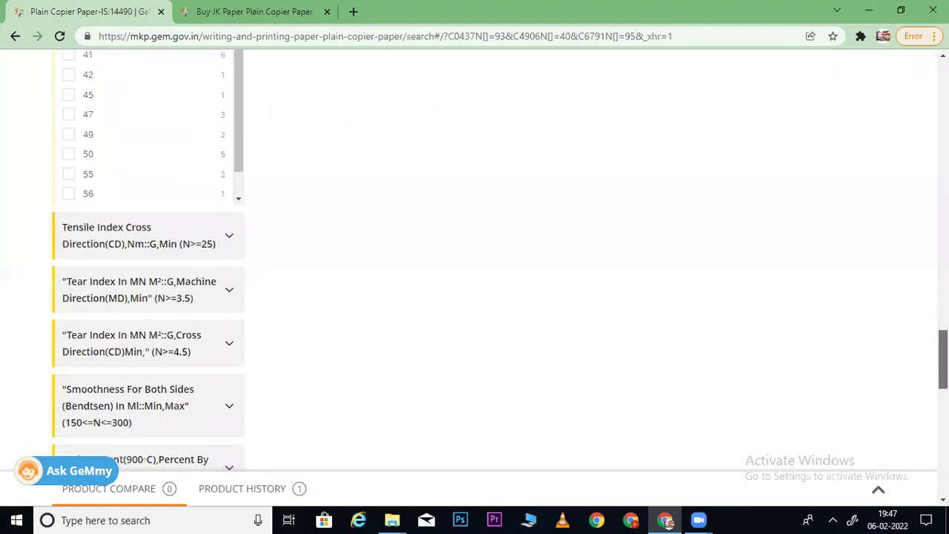
# - Check the JK Paper tear index spec, then filter to machine-direction tear index 4.5
pyautogui.click(178, 236)
pyautogui.click(178, 356)
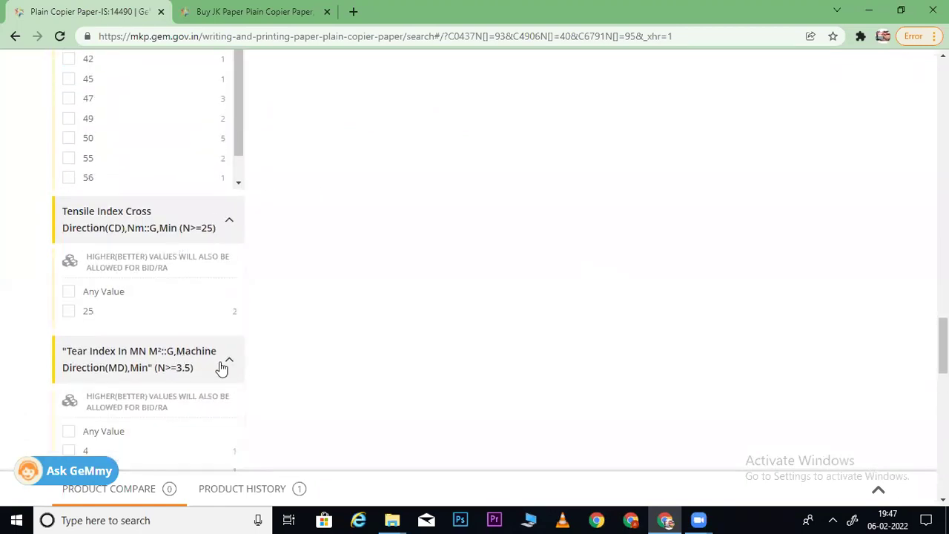
pyautogui.scroll(-2, 352, 276)
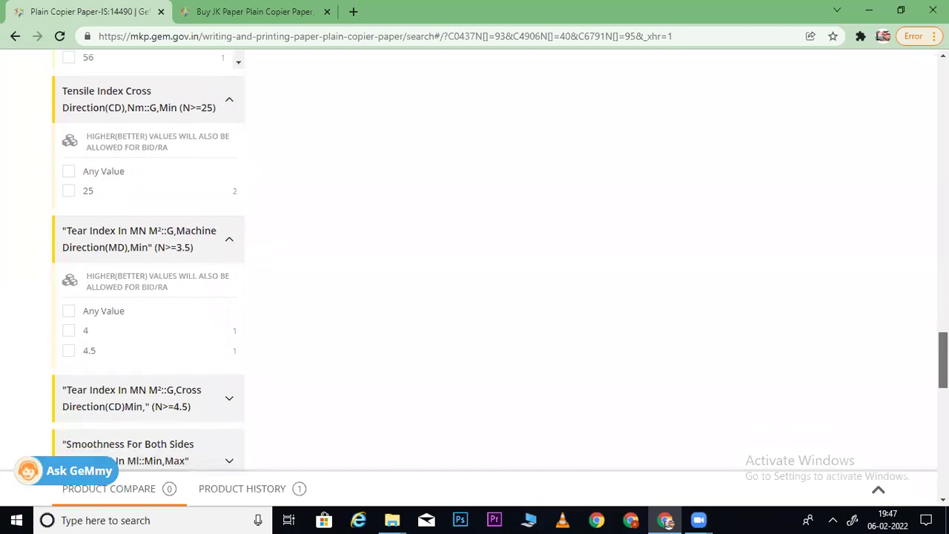
pyautogui.click(243, 9)
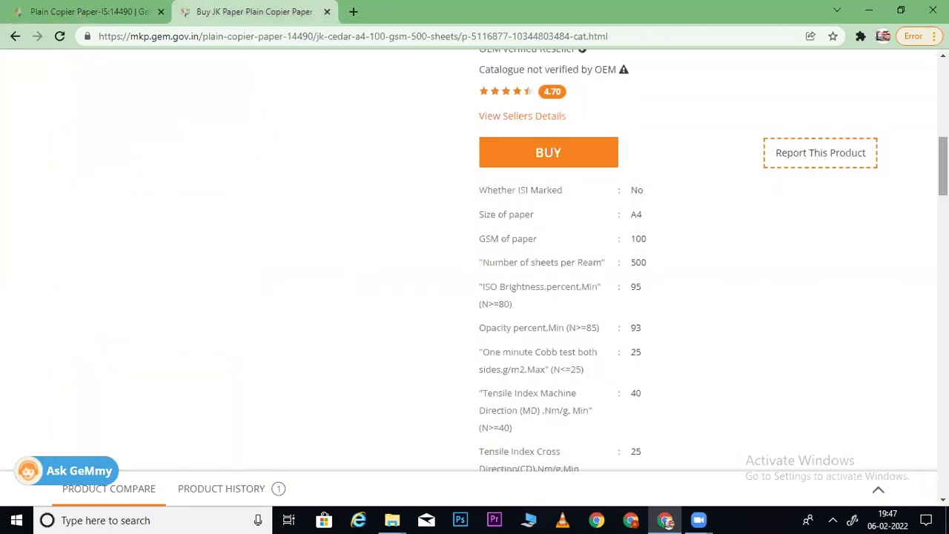
pyautogui.scroll(-2, 475, 274)
pyautogui.scroll(-1, 642, 354)
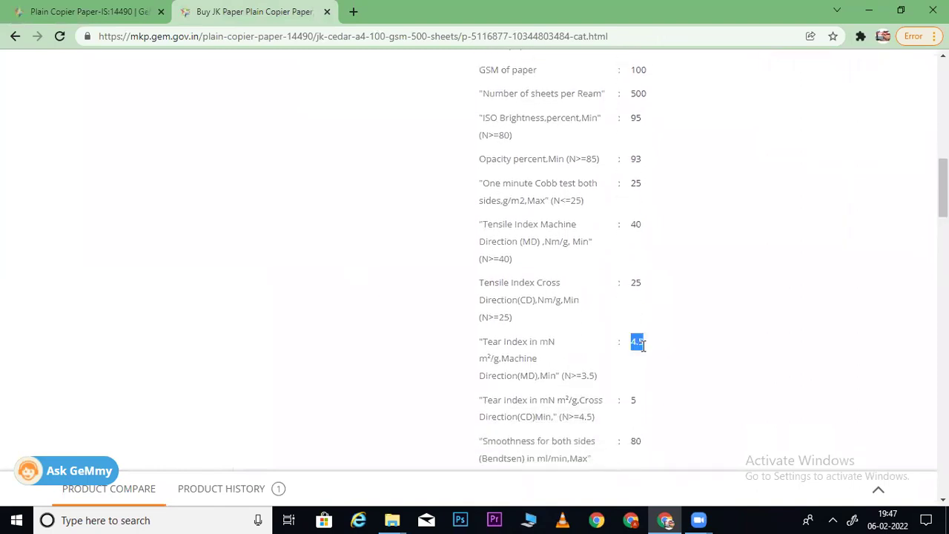
pyautogui.click(92, 11)
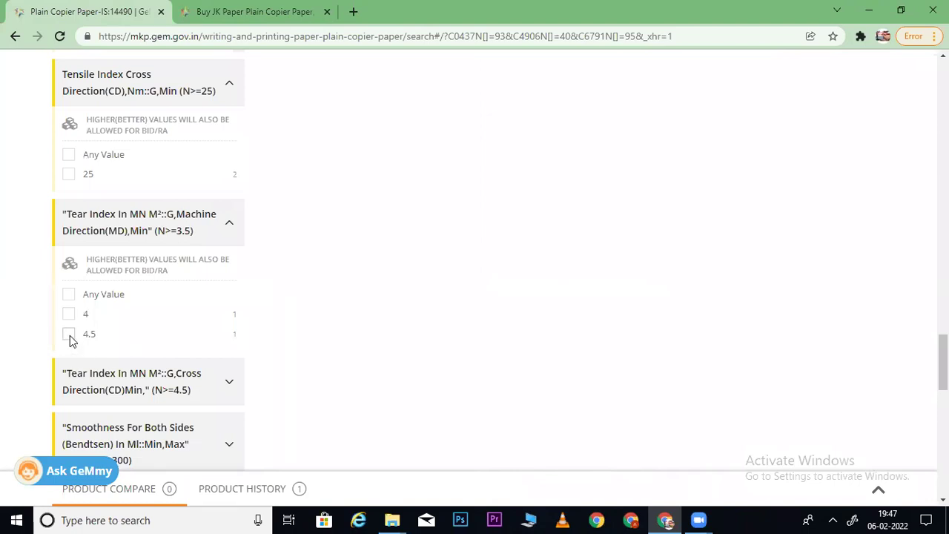
pyautogui.click(69, 335)
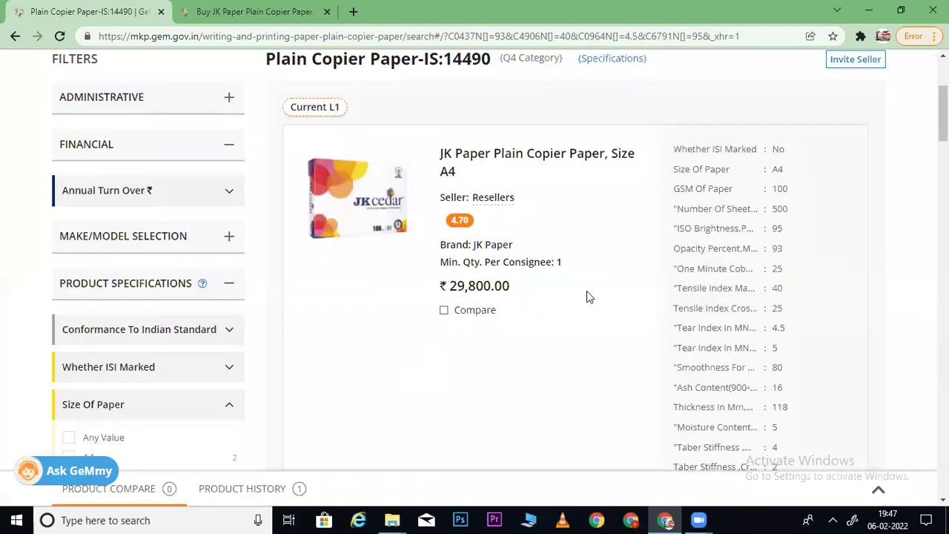
# - Try adding opacity 85 to the filters, then remove it again
pyautogui.scroll(-10, 148, 282)
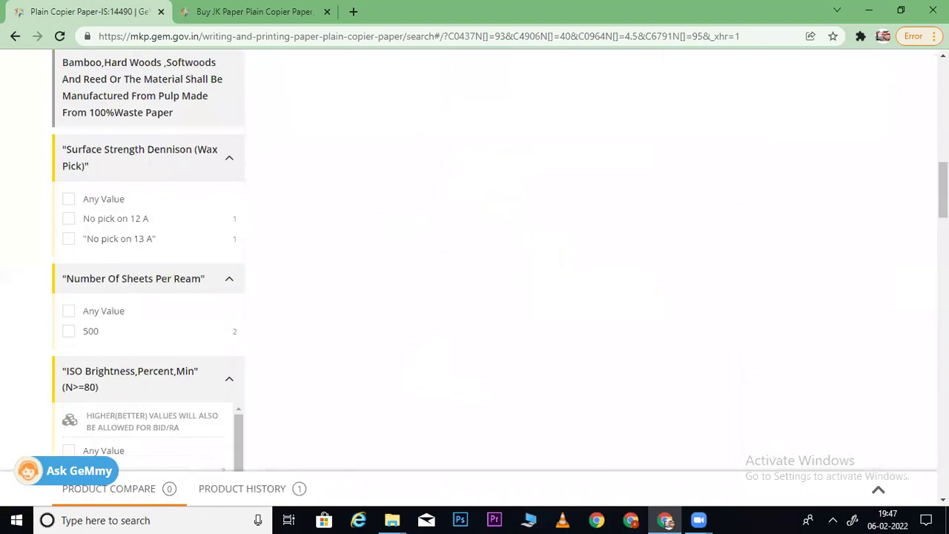
pyautogui.scroll(-3, 300, 250)
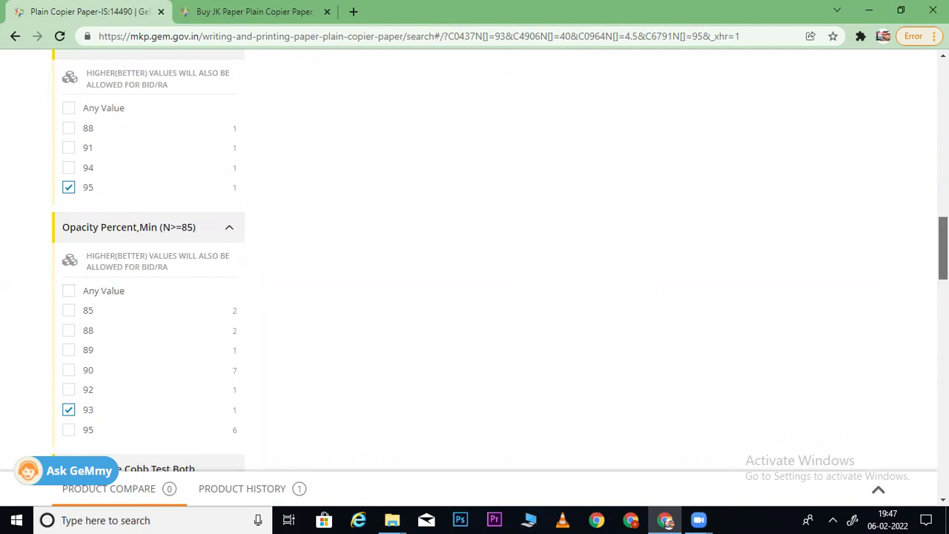
pyautogui.scroll(-2, 149, 259)
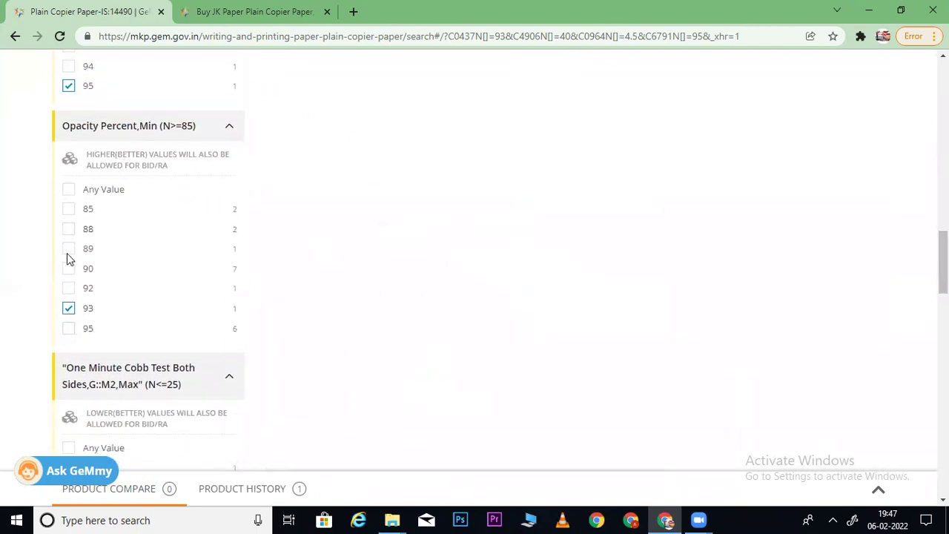
pyautogui.click(68, 210)
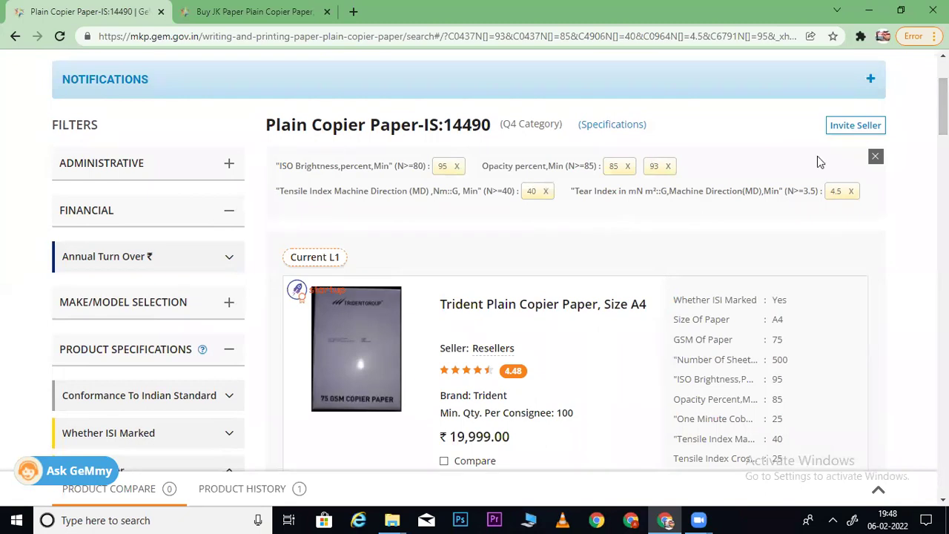
pyautogui.click(628, 166)
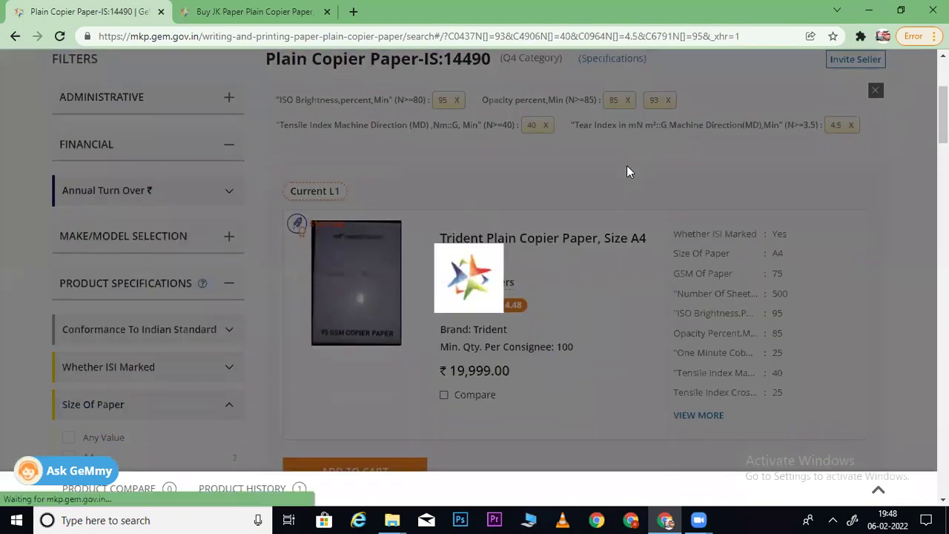
# - Try opacity 88 and then 89, removing each so opacity 93 stays
pyautogui.scroll(-15, 363, 268)
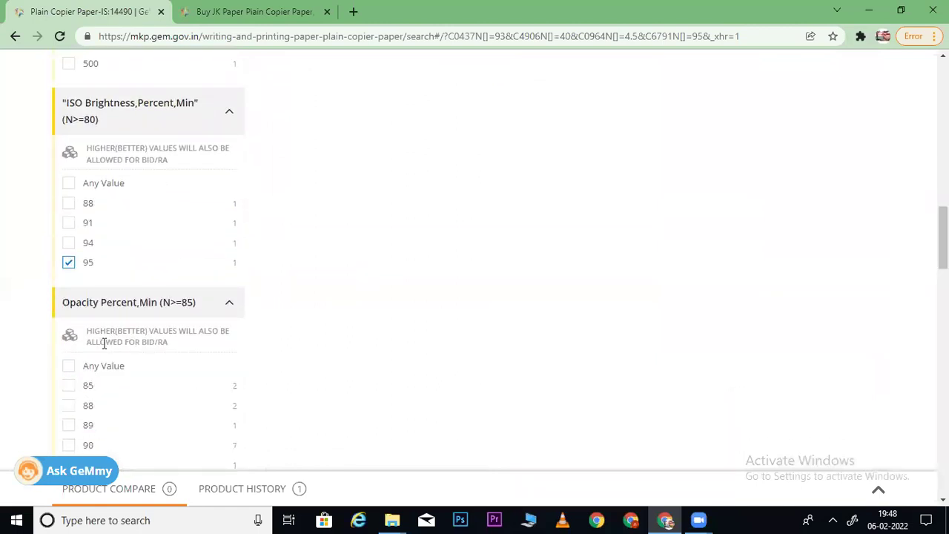
pyautogui.click(68, 406)
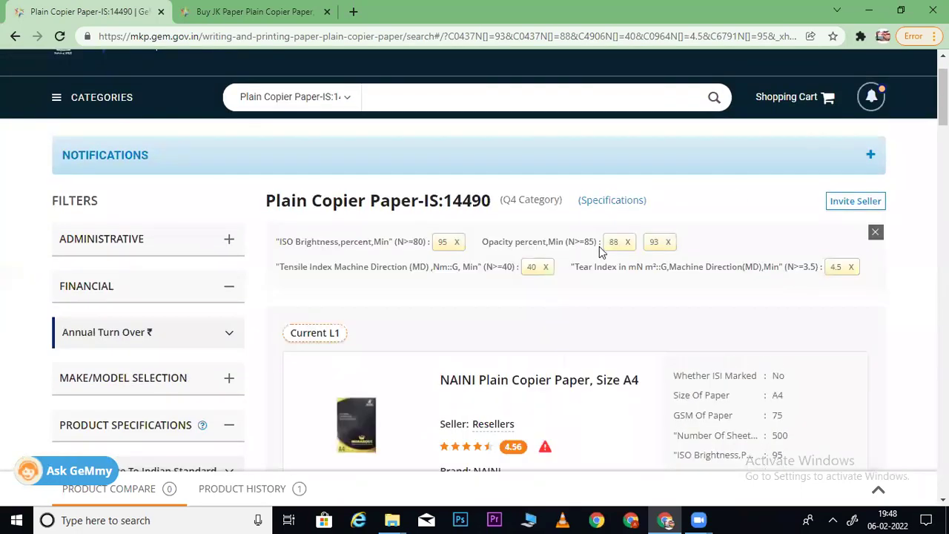
pyautogui.click(628, 242)
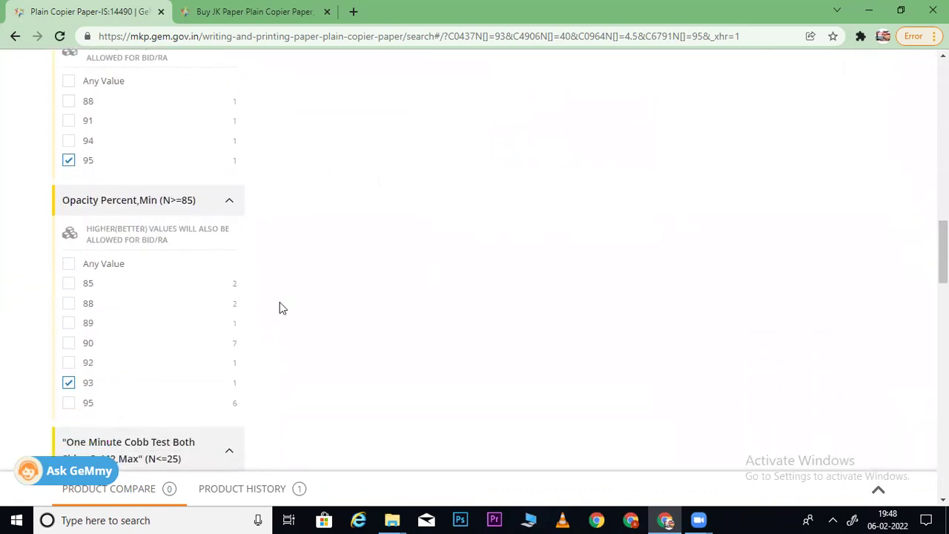
pyautogui.click(70, 324)
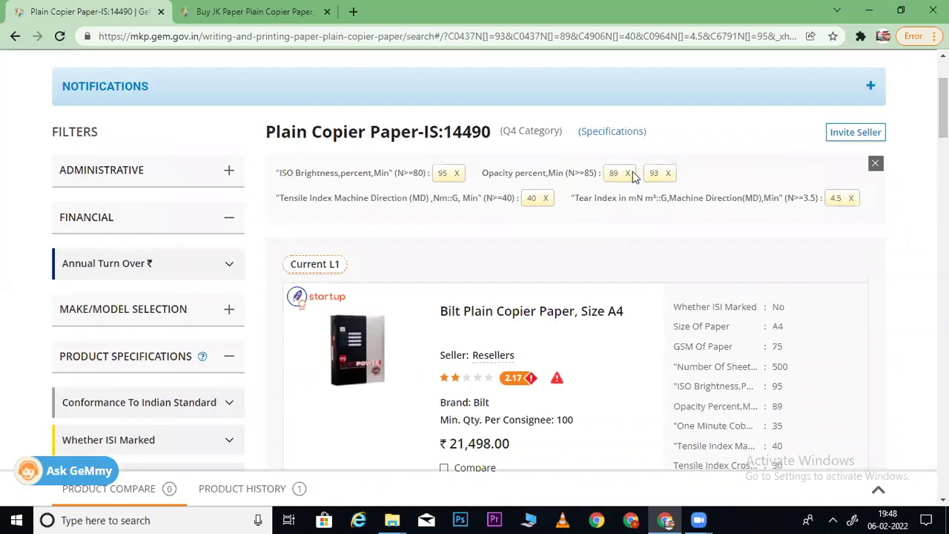
pyautogui.click(629, 172)
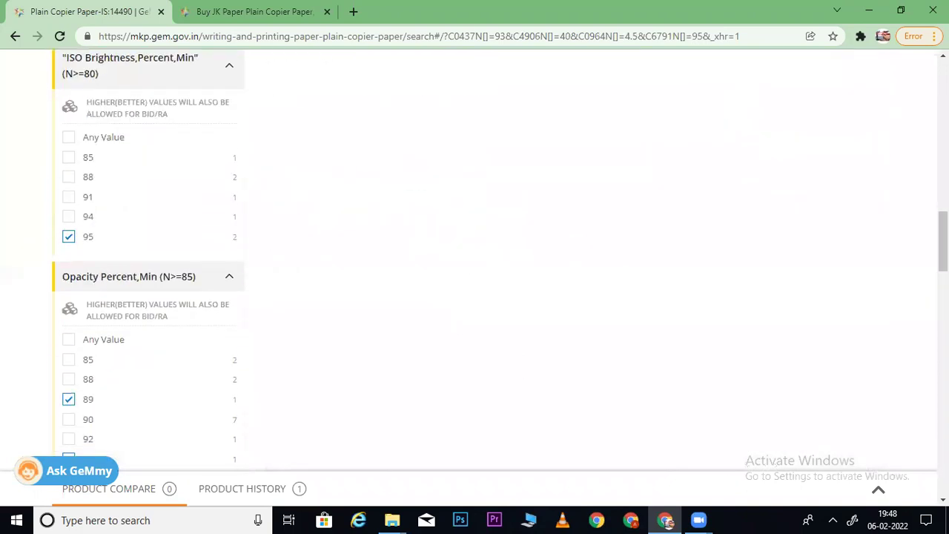
pyautogui.scroll(-2, 375, 295)
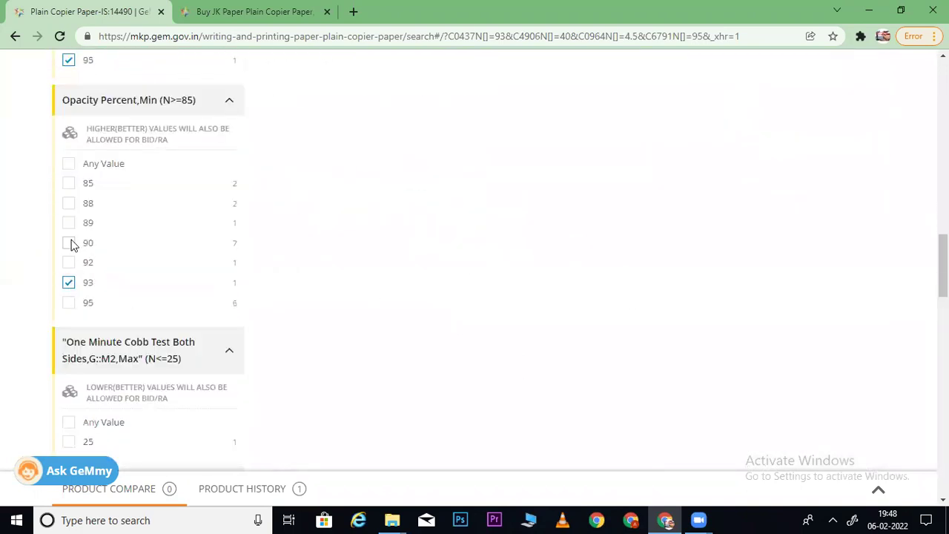
# - Add opacity 90 to the copier paper filters
pyautogui.click(69, 244)
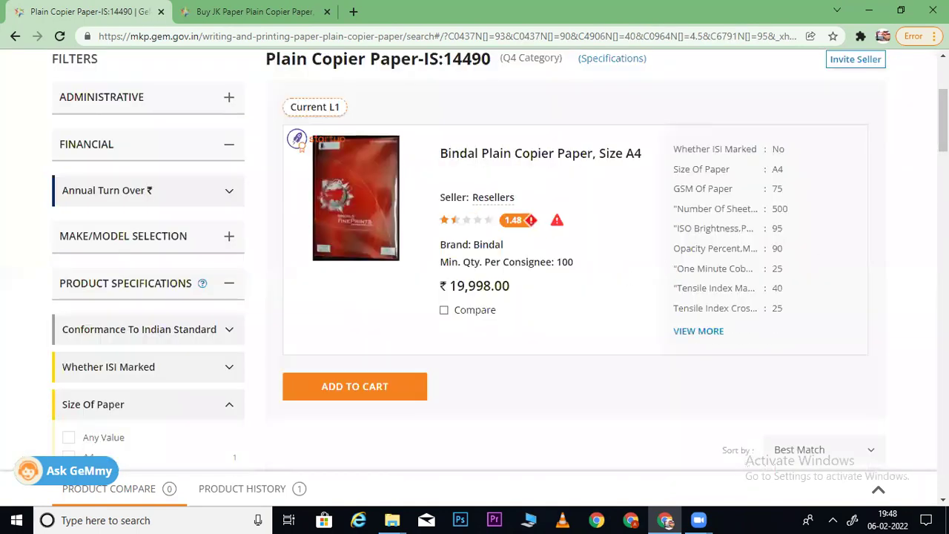
pyautogui.scroll(-10, 475, 260)
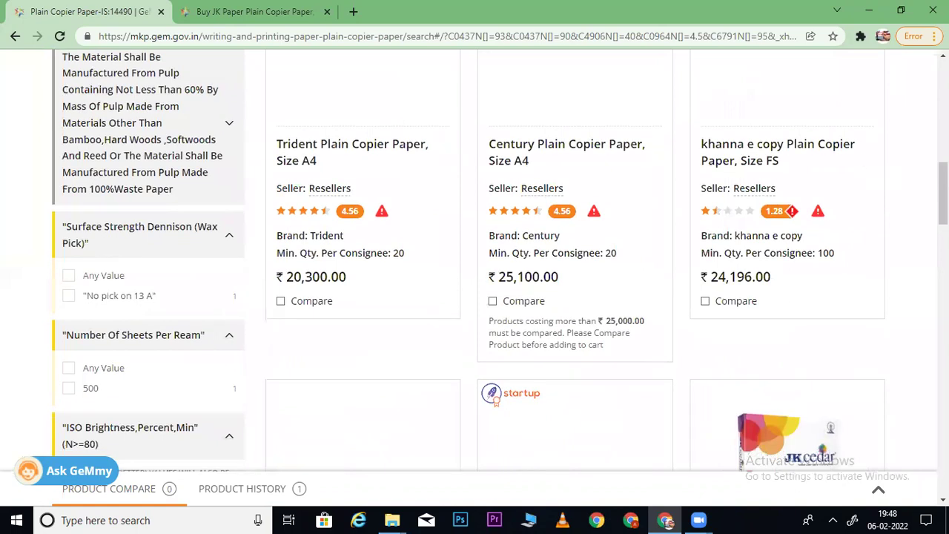
pyautogui.scroll(5, 824, 178)
# - Sort the results by Price: High to Low and scroll through the listings
pyautogui.click(809, 234)
pyautogui.click(801, 277)
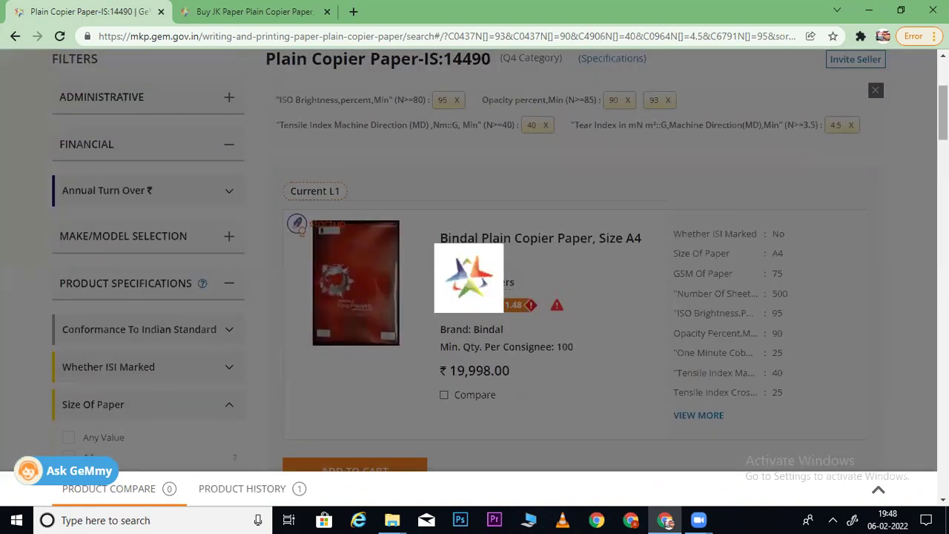
pyautogui.scroll(-8, 475, 260)
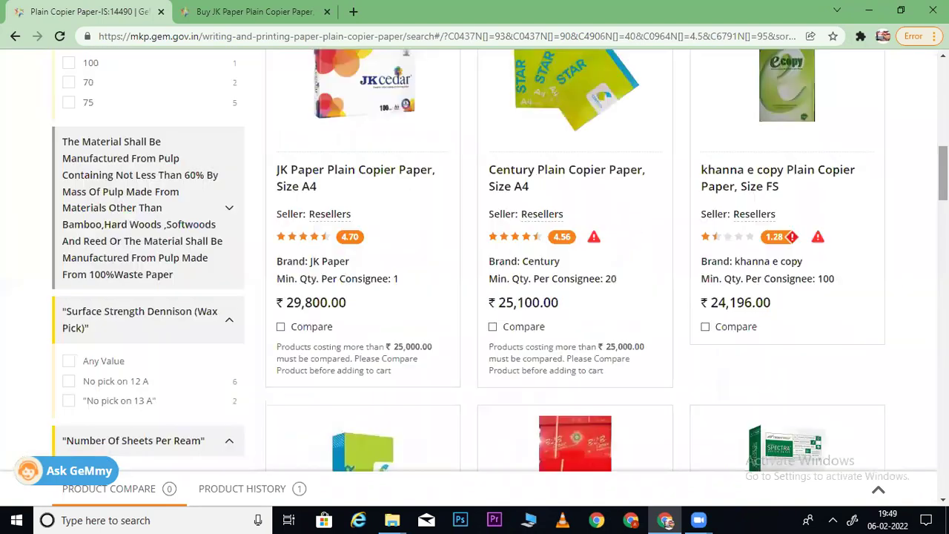
pyautogui.scroll(-3, 475, 259)
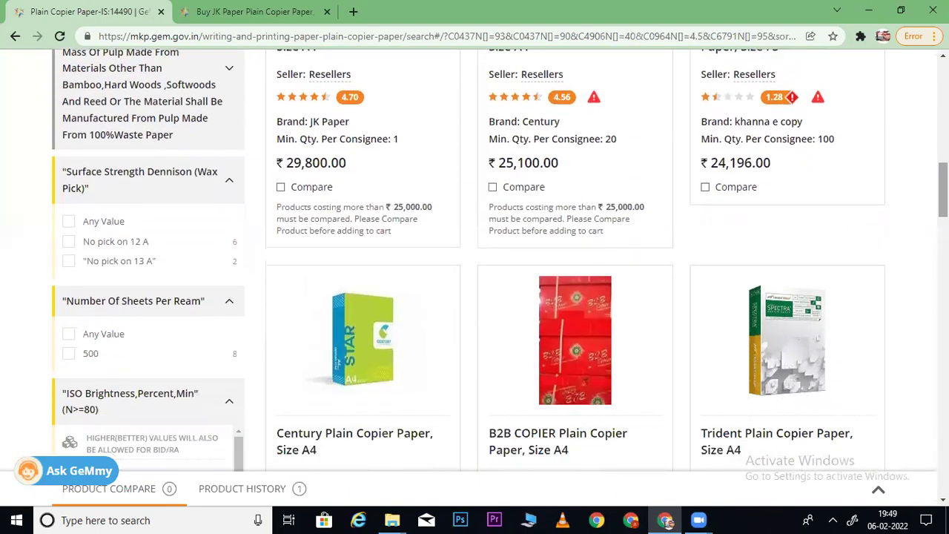
pyautogui.scroll(-4, 174, 217)
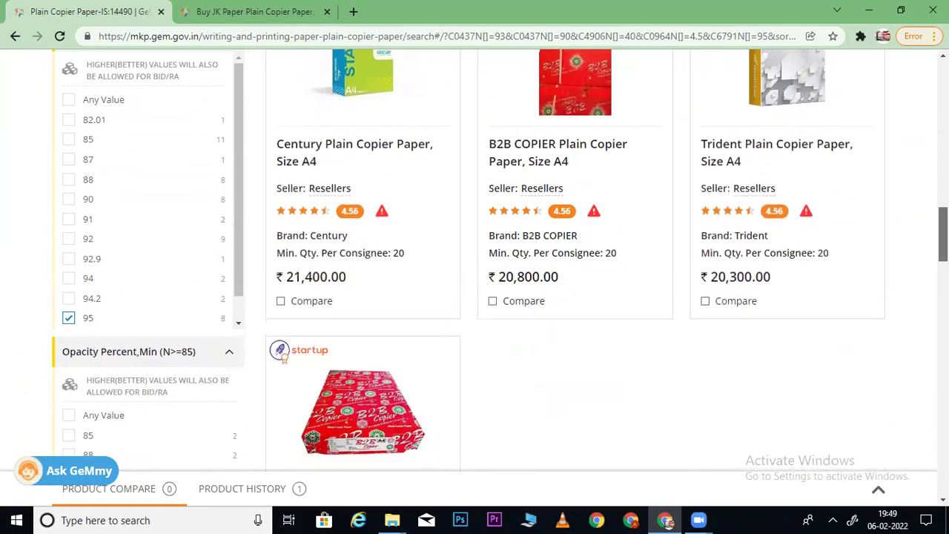
pyautogui.scroll(-4, 942, 267)
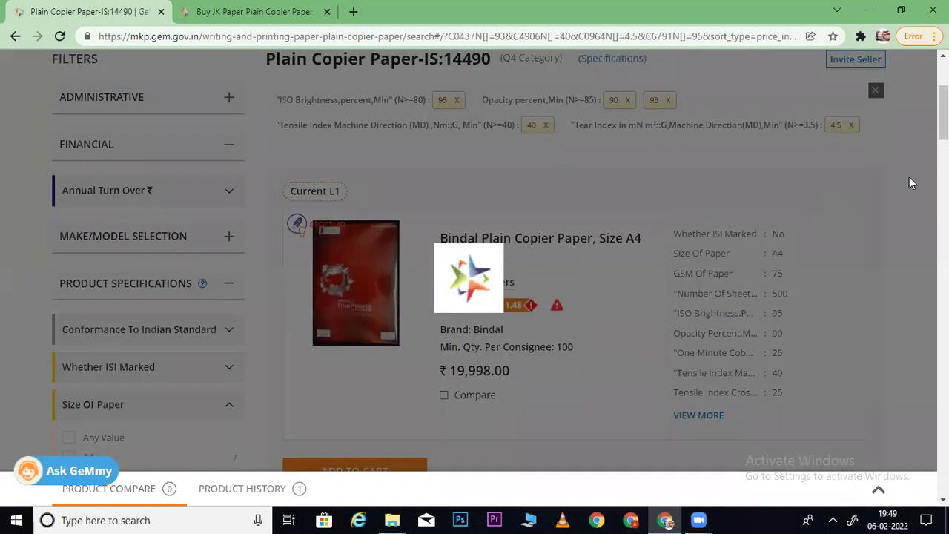
pyautogui.scroll(-6, 563, 259)
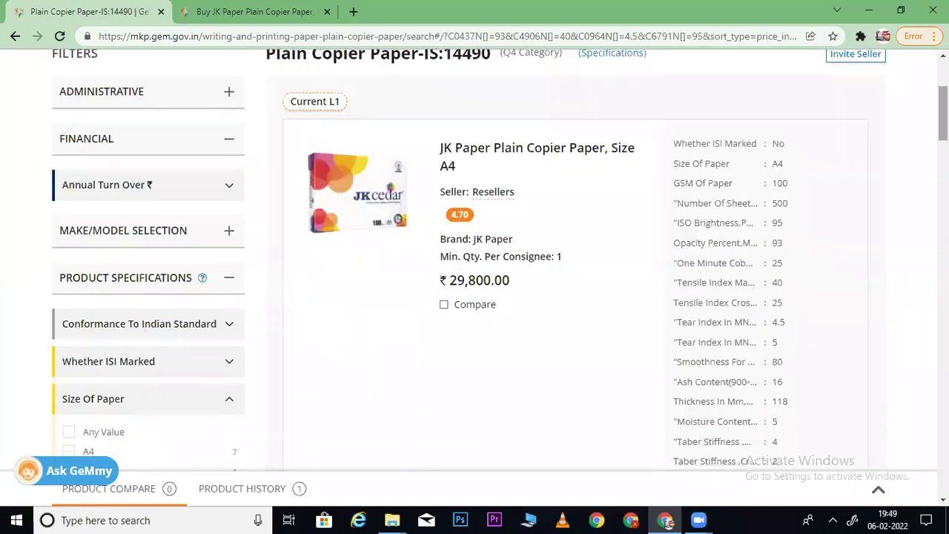
pyautogui.scroll(-10, 339, 293)
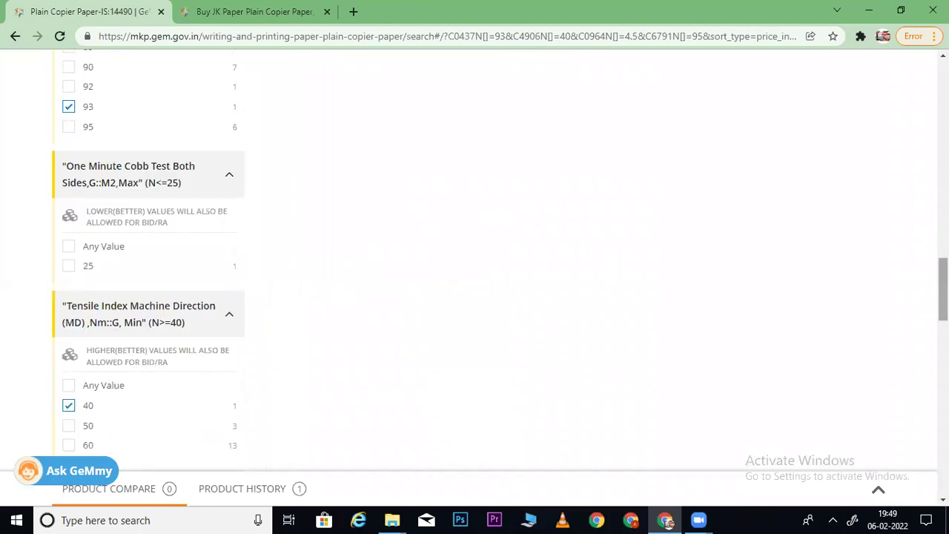
pyautogui.scroll(-10, 474, 267)
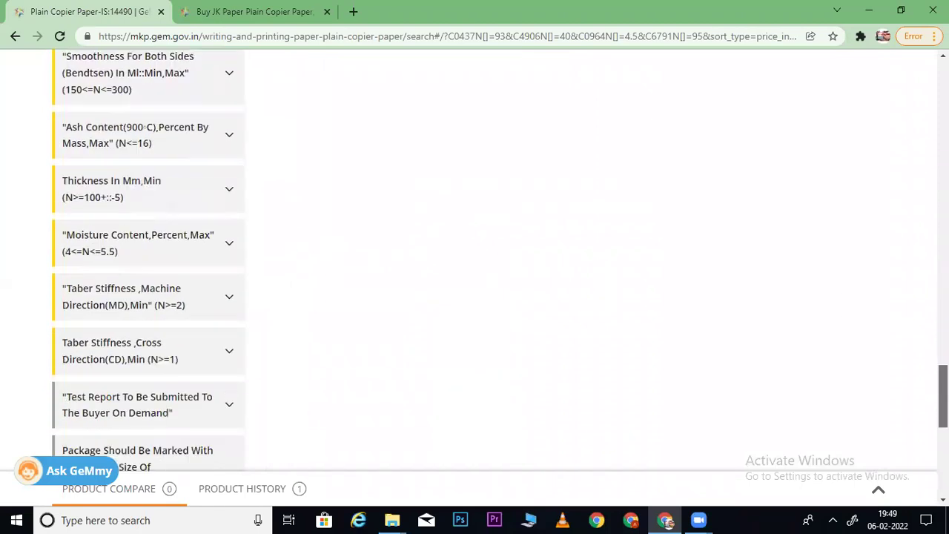
pyautogui.scroll(10, 792, 264)
pyautogui.scroll(-1, 793, 265)
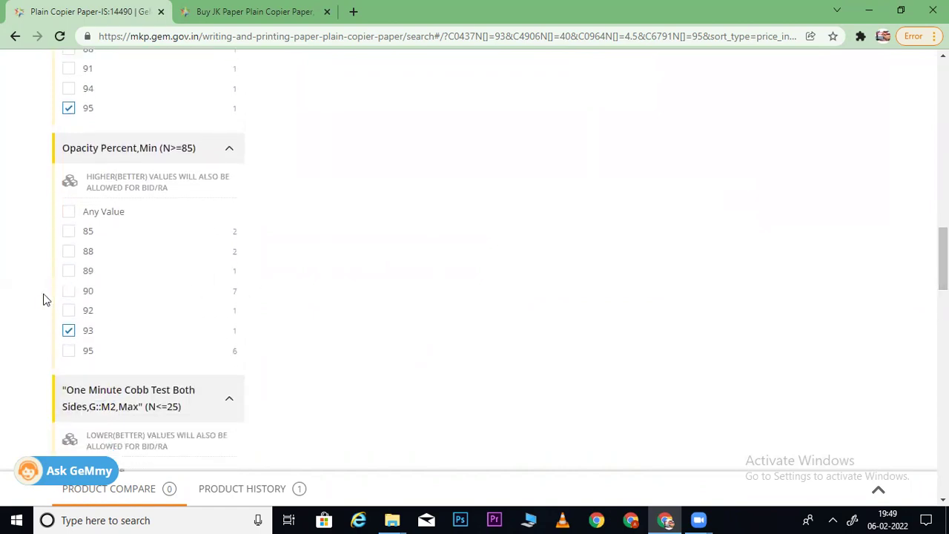
pyautogui.click(69, 312)
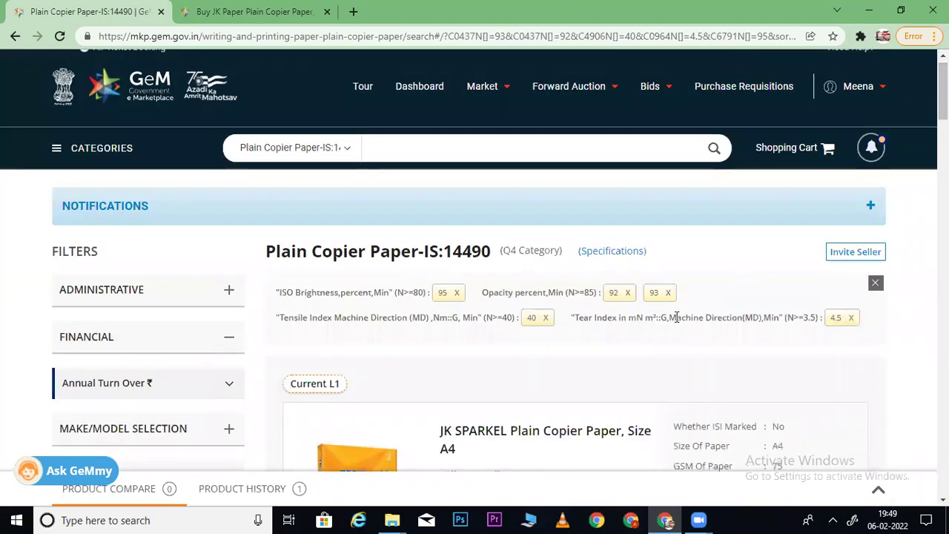
pyautogui.click(627, 293)
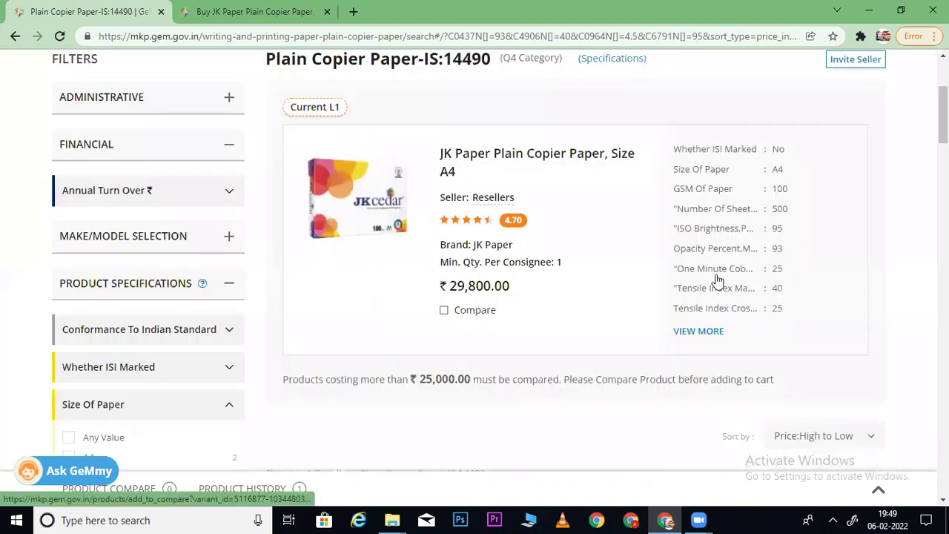
pyautogui.scroll(-15, 475, 259)
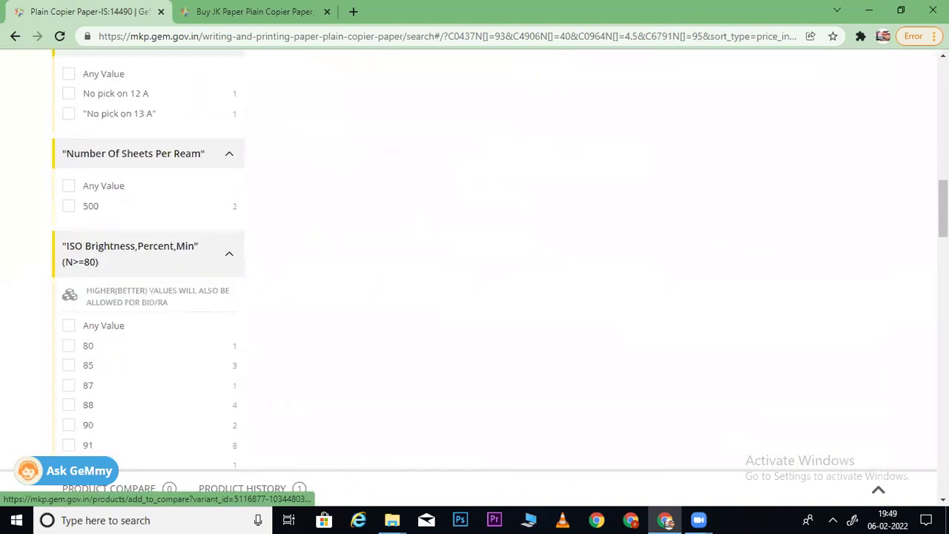
pyautogui.scroll(-1, 475, 260)
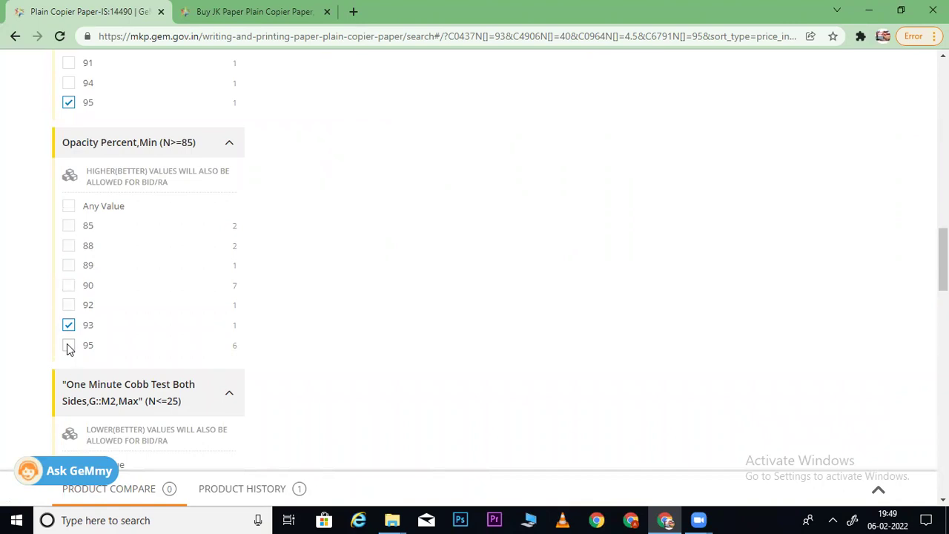
pyautogui.click(69, 345)
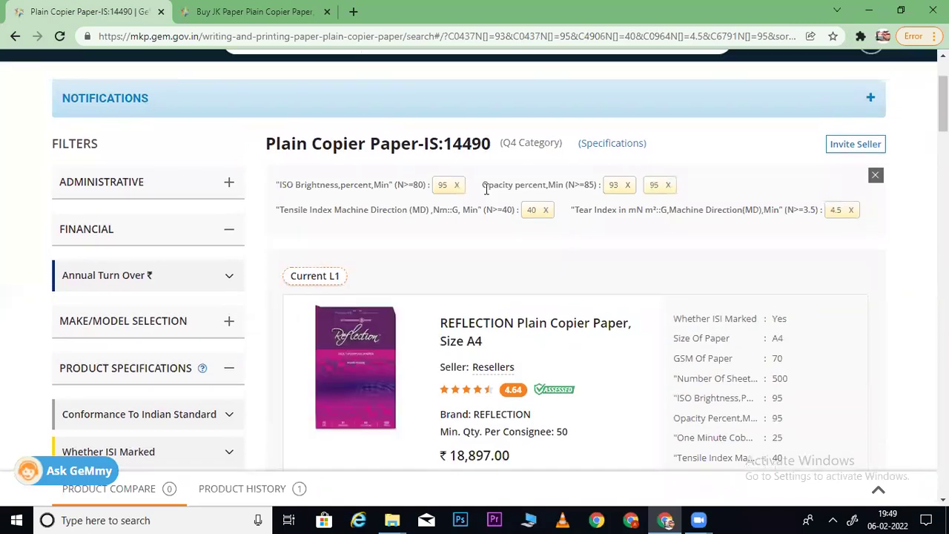
pyautogui.click(668, 186)
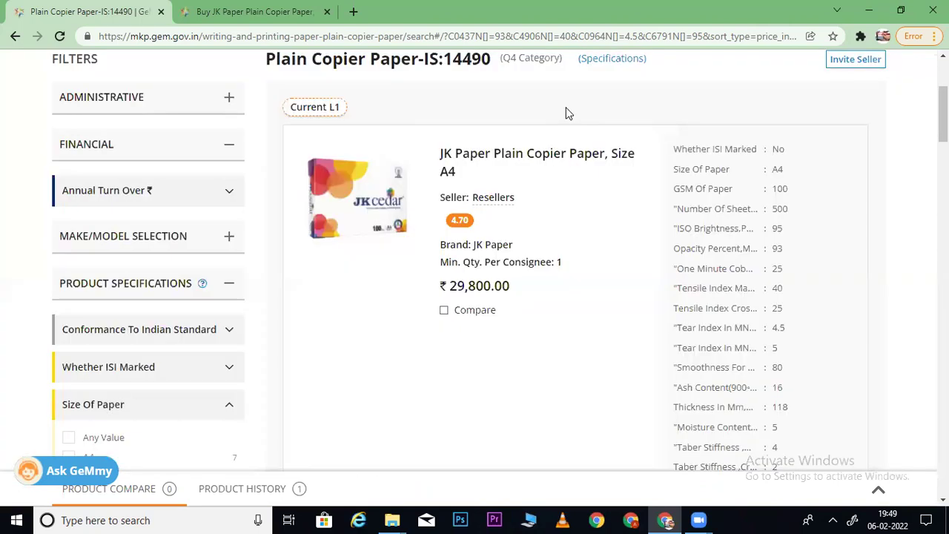
pyautogui.scroll(-6, 500, 261)
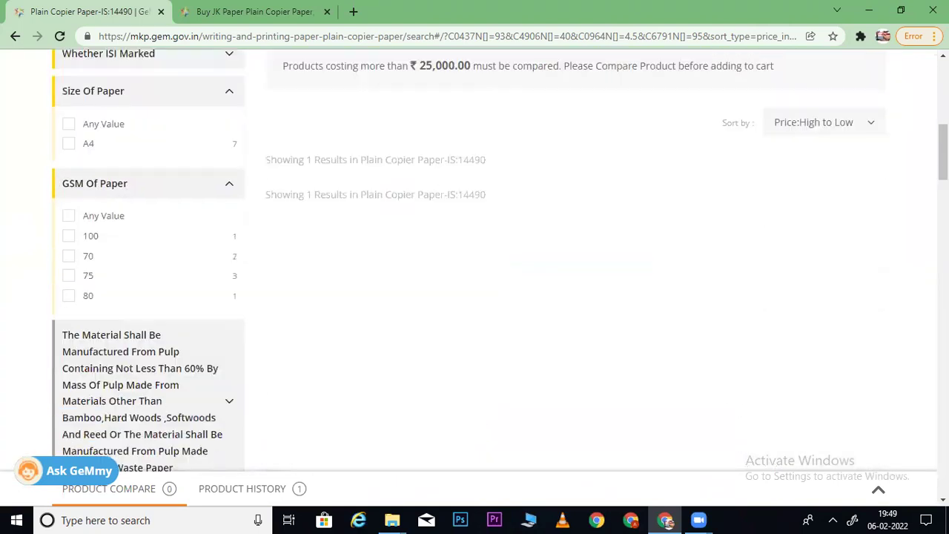
pyautogui.scroll(2, 500, 261)
pyautogui.scroll(-6, 500, 261)
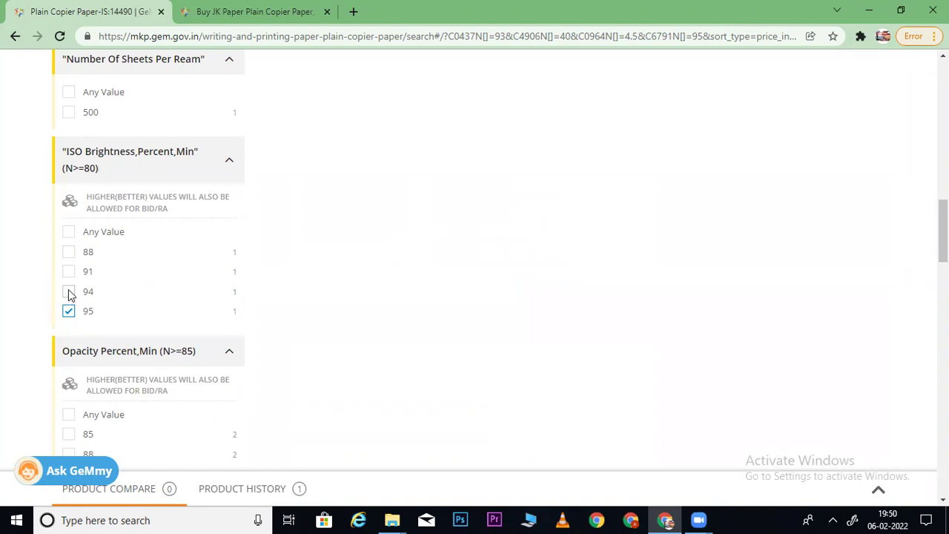
pyautogui.click(68, 293)
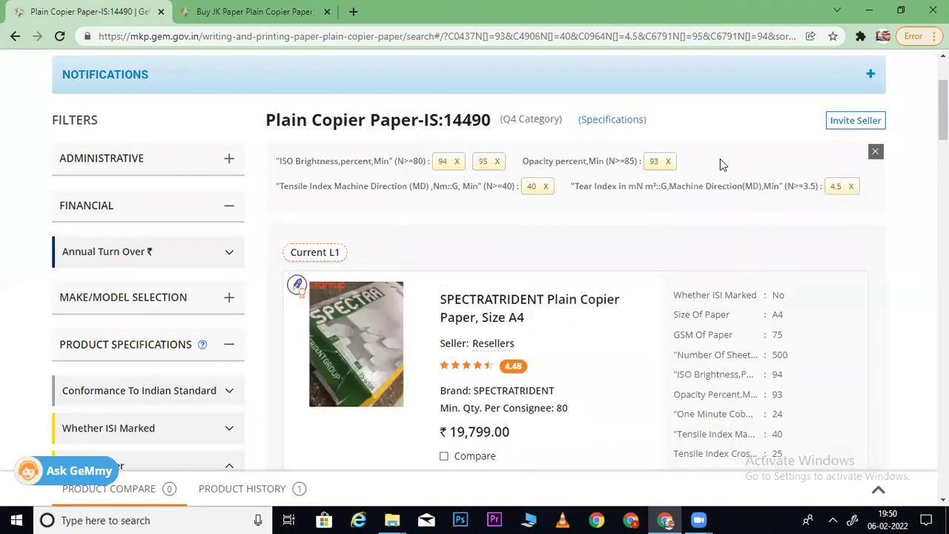
pyautogui.scroll(-12, 474, 267)
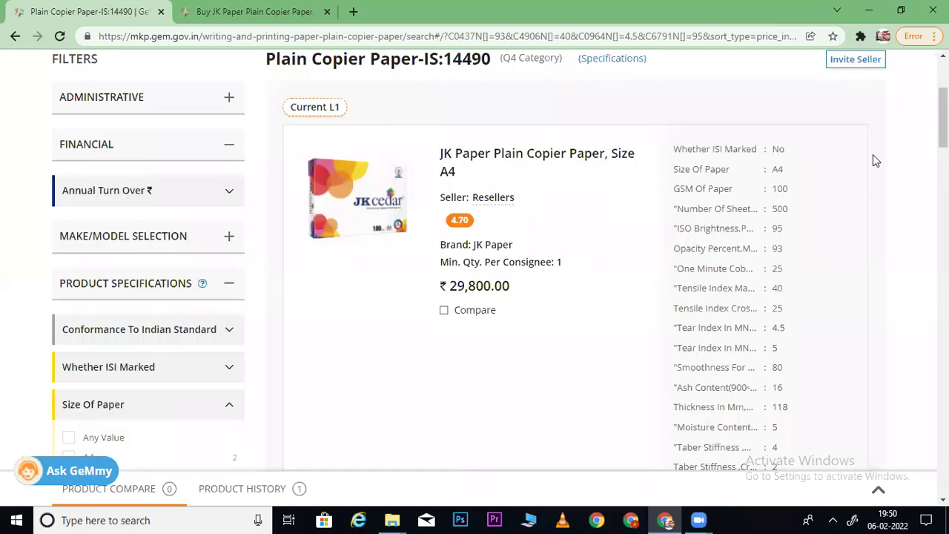
pyautogui.scroll(-15, 475, 267)
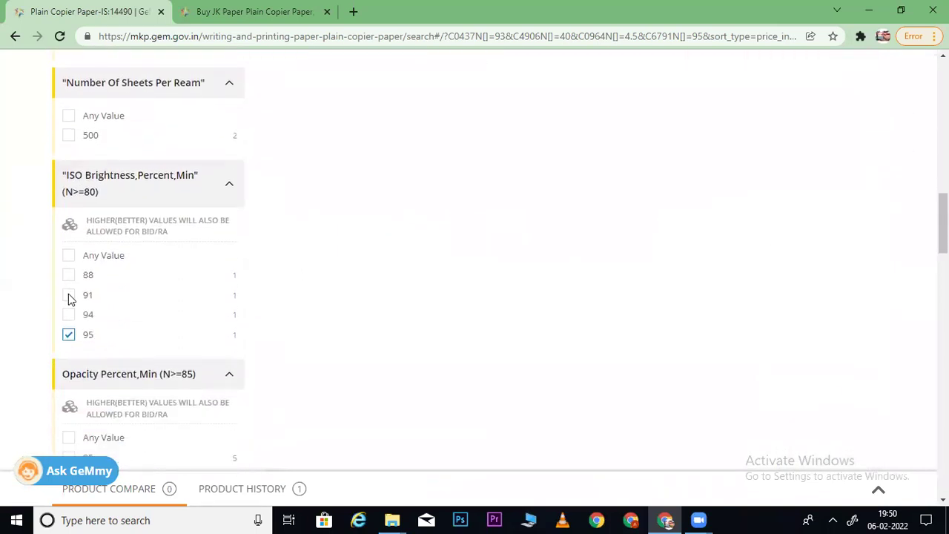
pyautogui.scroll(-15, 80, 304)
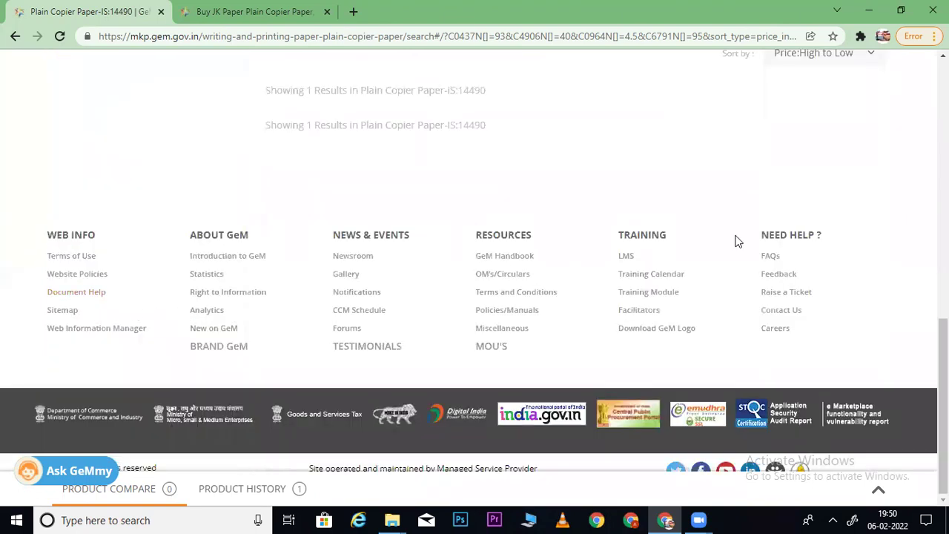
pyautogui.scroll(10, 371, 267)
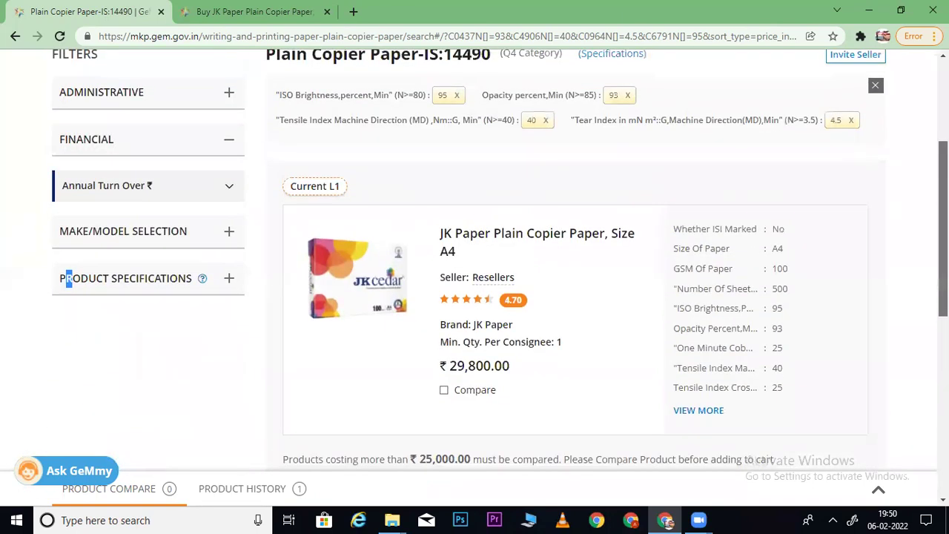
pyautogui.scroll(1, 474, 267)
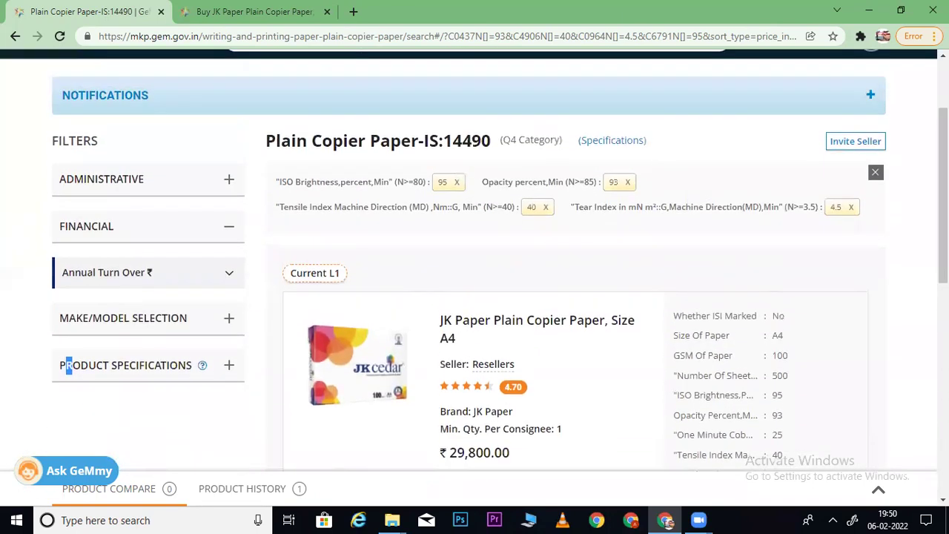
pyautogui.click(232, 366)
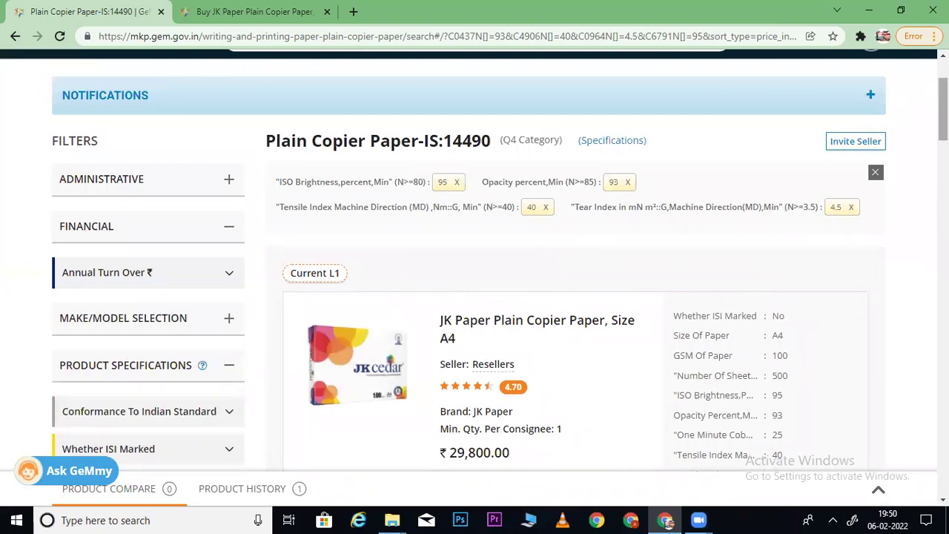
pyautogui.scroll(-15, 475, 267)
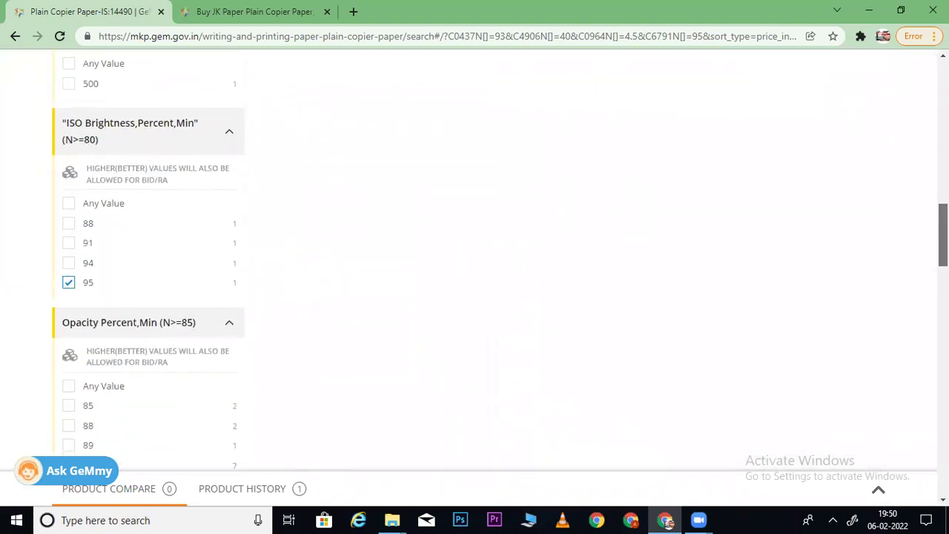
# - Add ISO brightness 91 to the copier paper filters
pyautogui.click(69, 244)
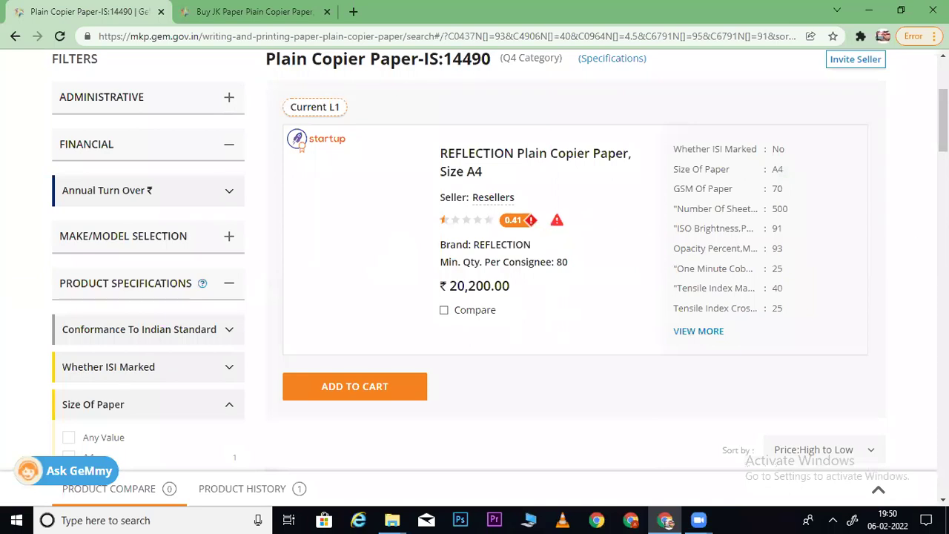
pyautogui.scroll(-14, 475, 267)
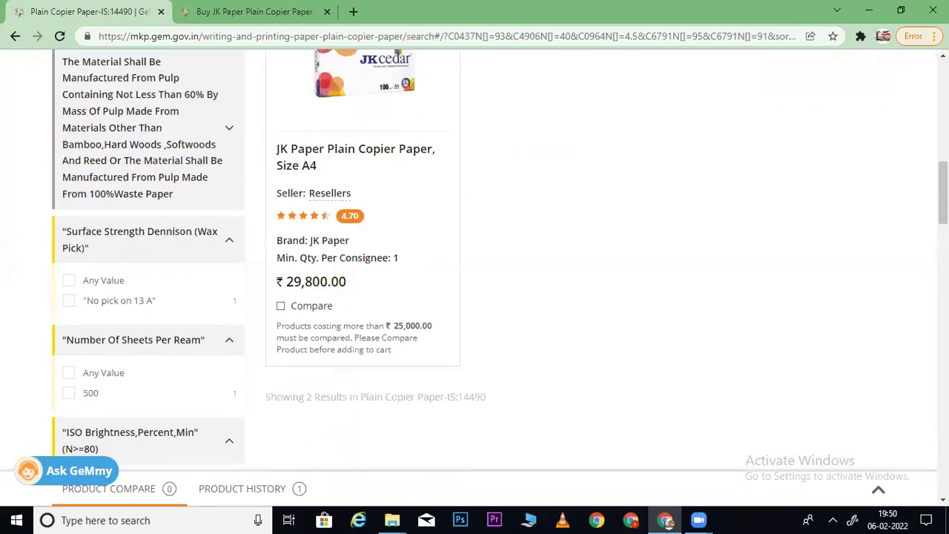
pyautogui.scroll(-1, 345, 294)
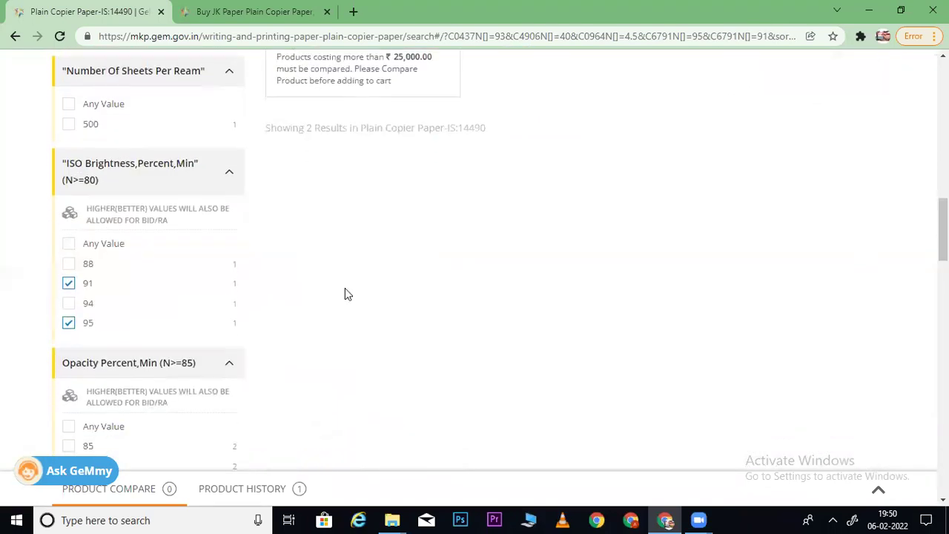
pyautogui.click(68, 284)
pyautogui.moveTo(943, 359); pyautogui.dragTo(924, 92)
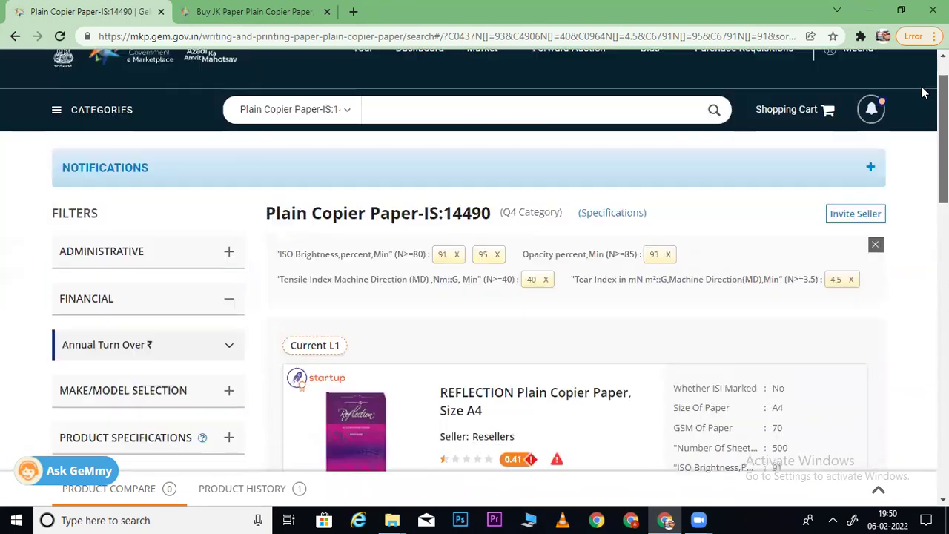
# - Remove the brightness 91 filter and expand the Product Specifications filters
pyautogui.click(456, 254)
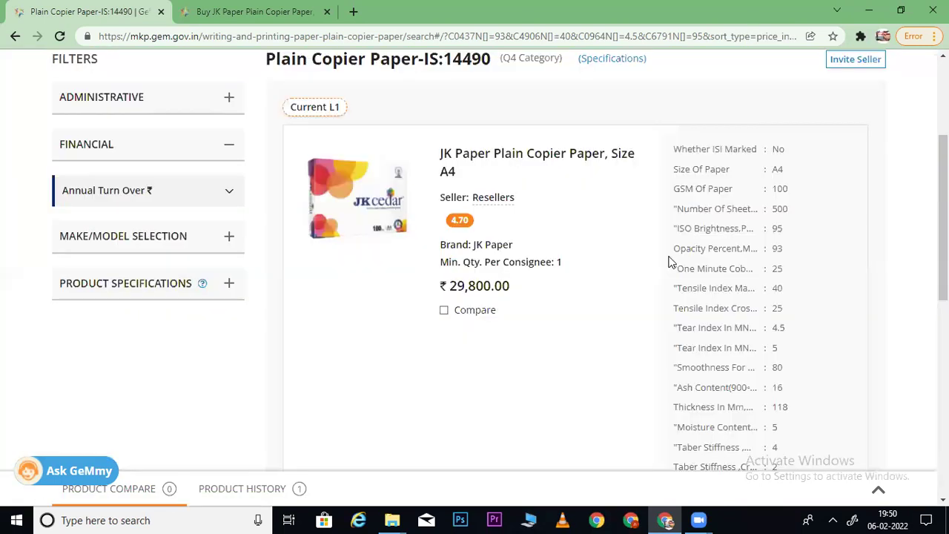
pyautogui.scroll(-1, 925, 204)
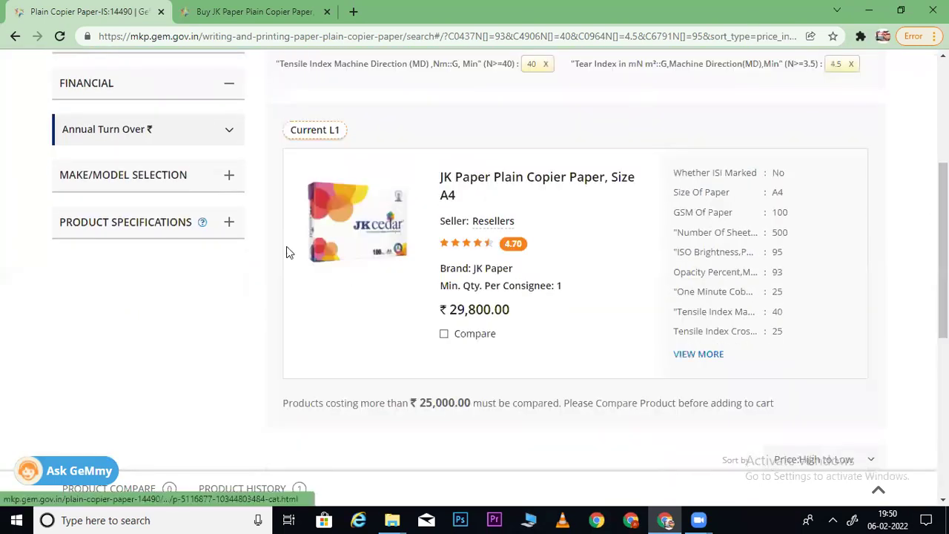
pyautogui.click(242, 231)
pyautogui.moveTo(944, 144); pyautogui.dragTo(908, 279)
pyautogui.scroll(9, 942, 276)
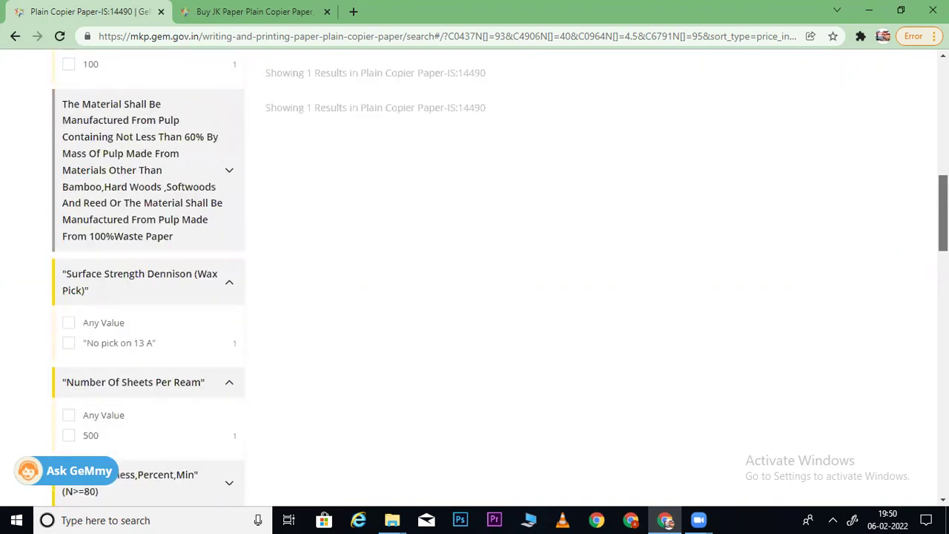
pyautogui.scroll(2, 505, 274)
pyautogui.scroll(-3, 504, 275)
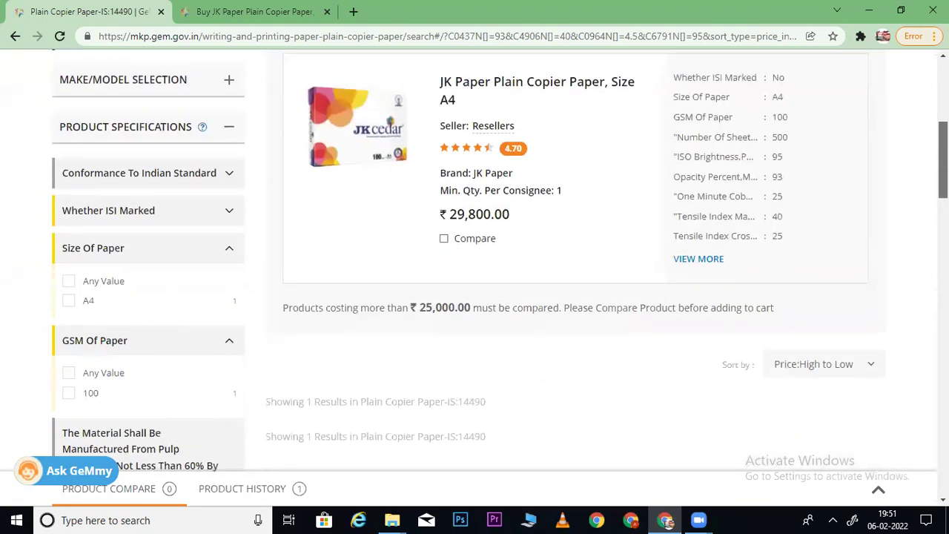
pyautogui.scroll(5, 557, 274)
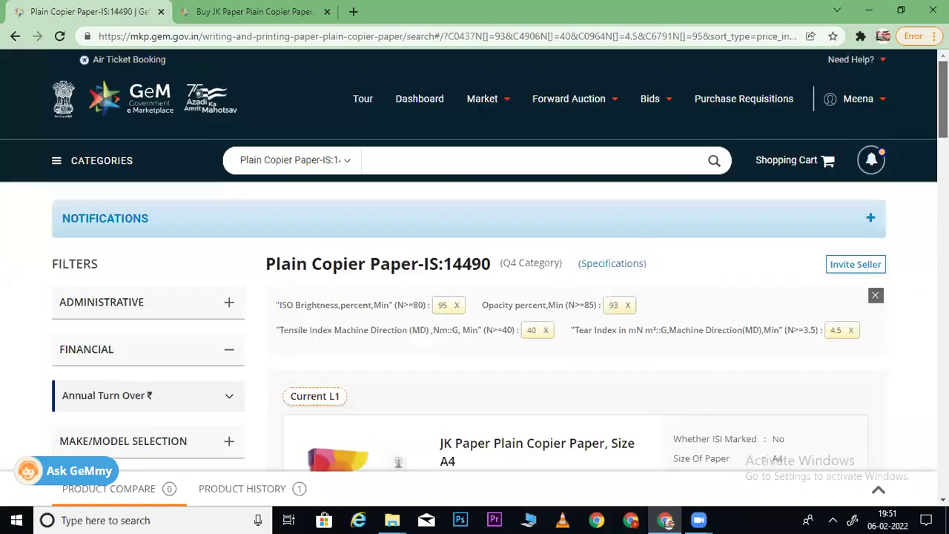
pyautogui.scroll(-7, 557, 274)
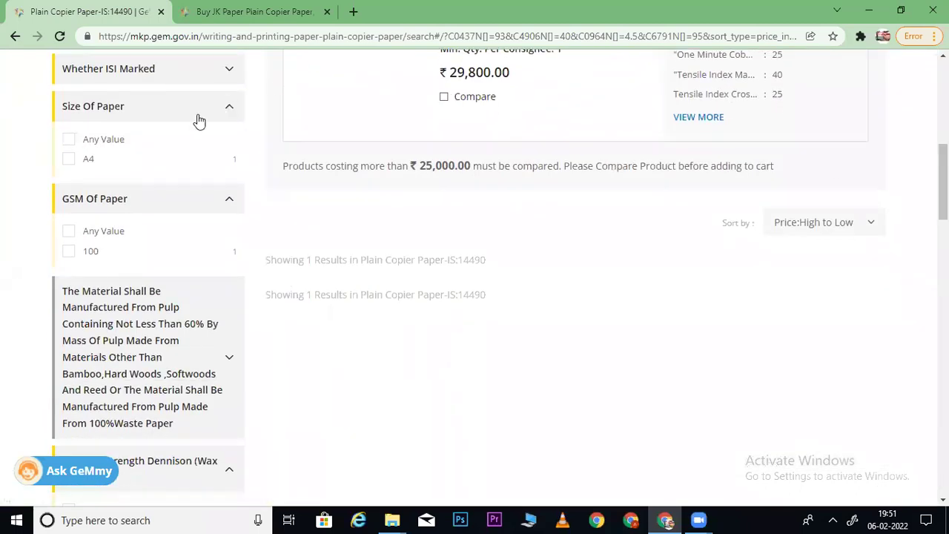
pyautogui.scroll(4, 890, 137)
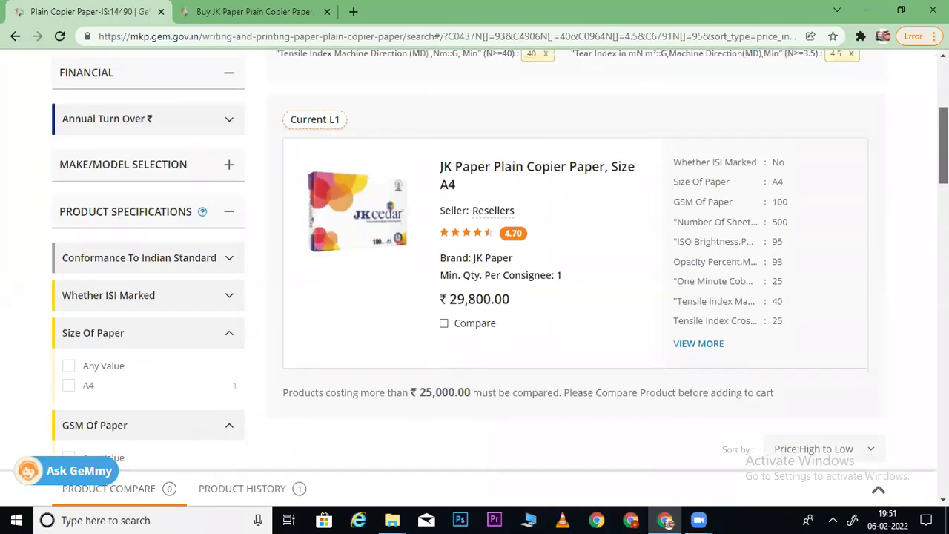
pyautogui.click(230, 250)
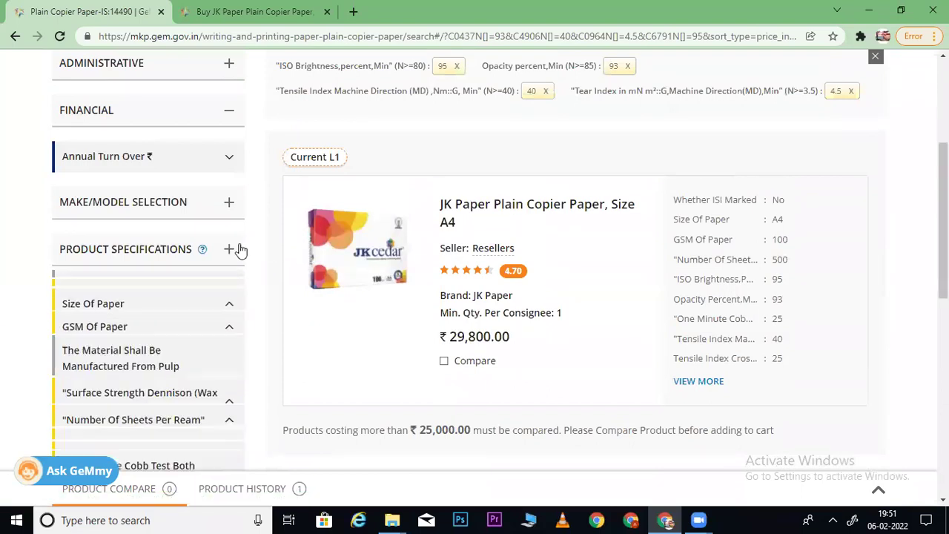
pyautogui.click(228, 251)
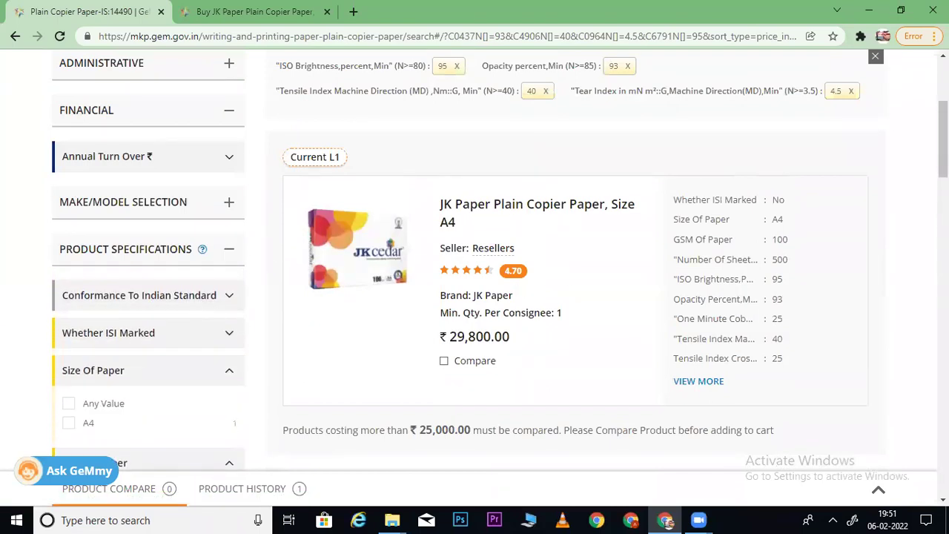
pyautogui.scroll(-6, 497, 260)
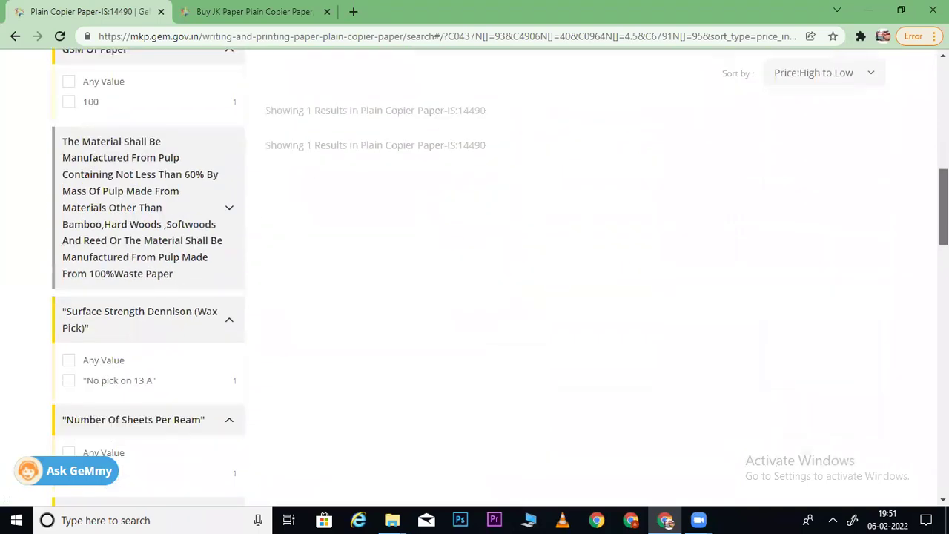
pyautogui.scroll(-10, 148, 275)
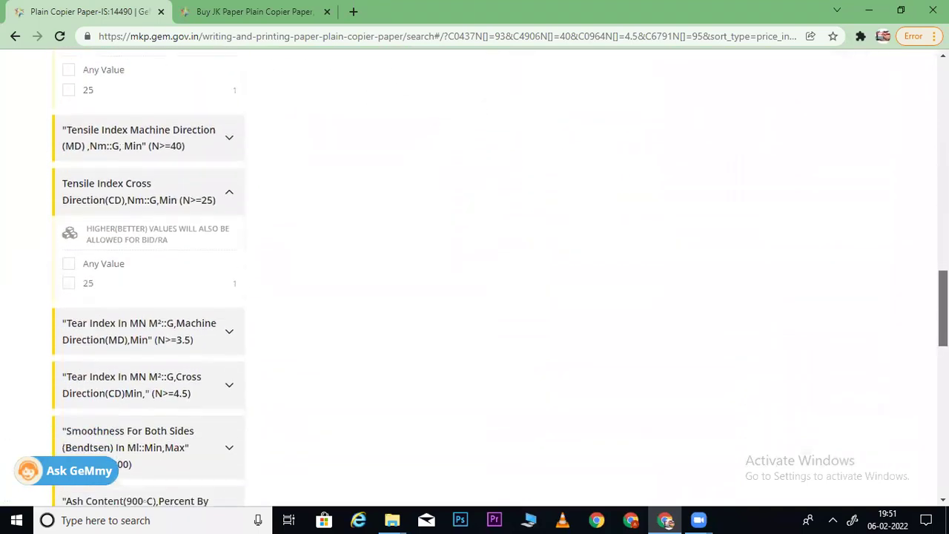
pyautogui.scroll(-8, 398, 462)
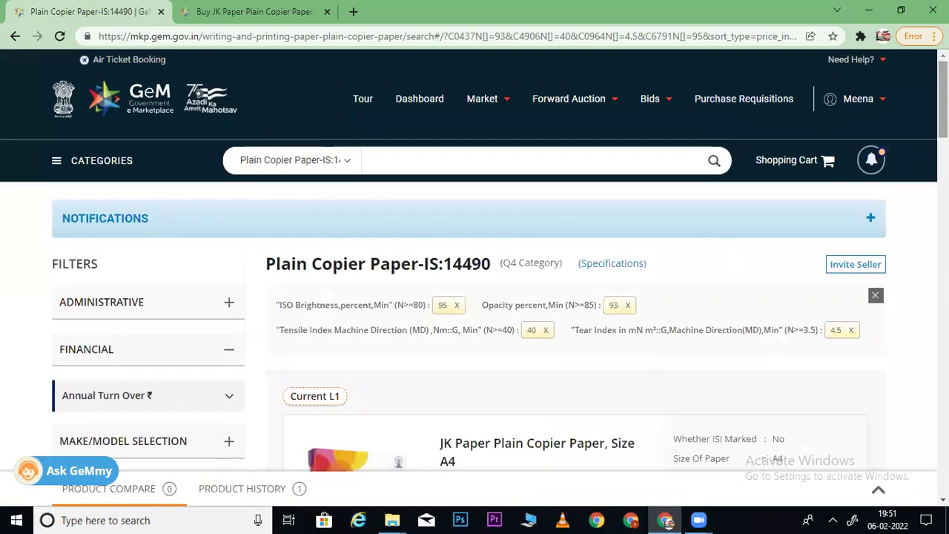
# - Remove the ISO brightness 95 filter to see four listings, then tick 95 again
pyautogui.click(456, 306)
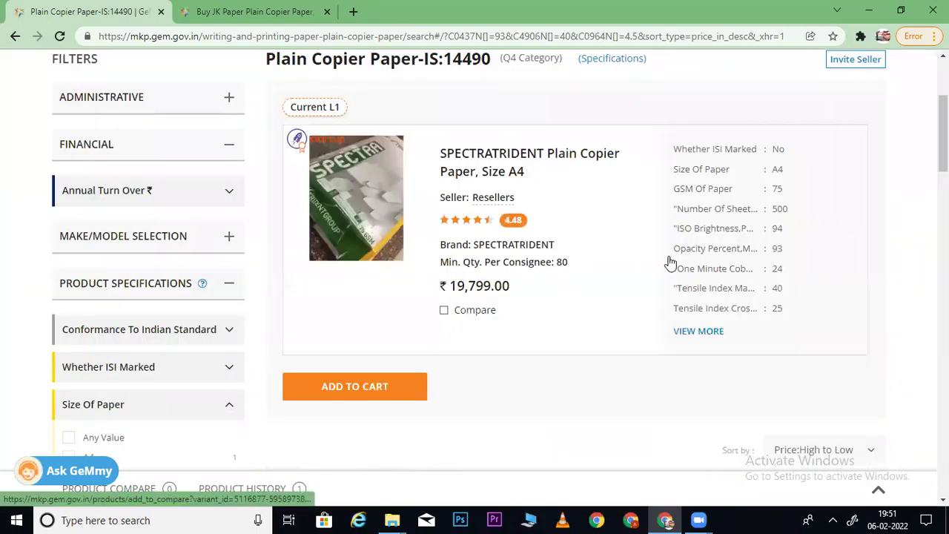
pyautogui.scroll(-10, 475, 297)
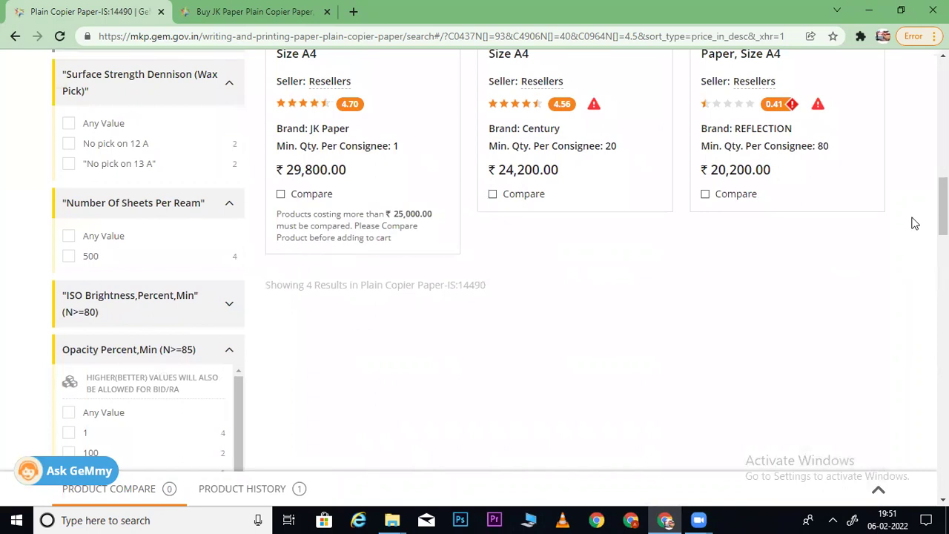
pyautogui.click(193, 315)
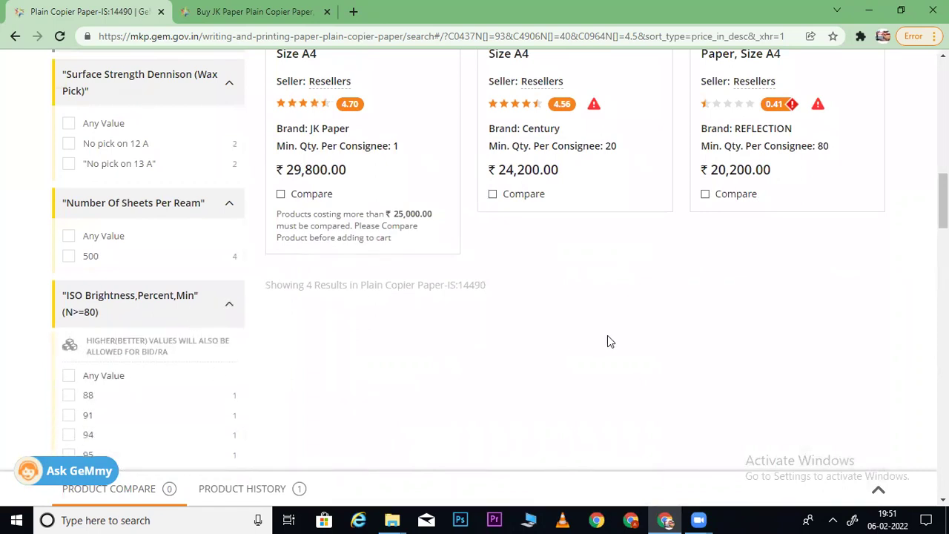
pyautogui.scroll(-3, 475, 267)
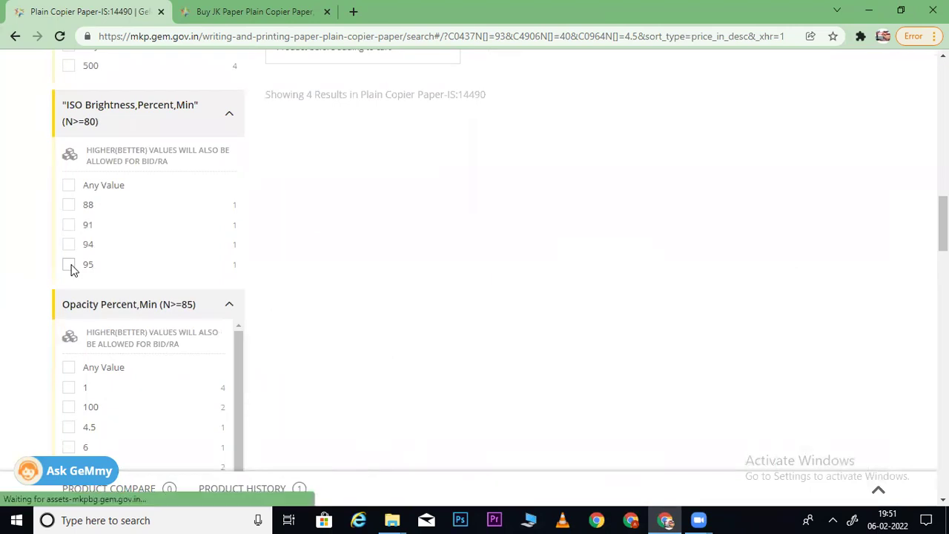
pyautogui.click(71, 267)
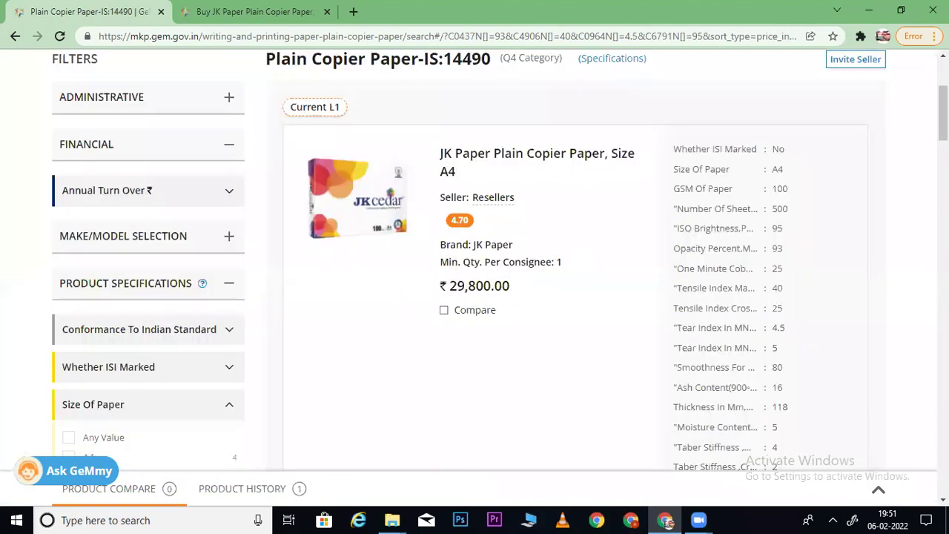
# - Scroll back up to the applied filter chips and the JK Paper A4 product card
pyautogui.scroll(-10, 148, 267)
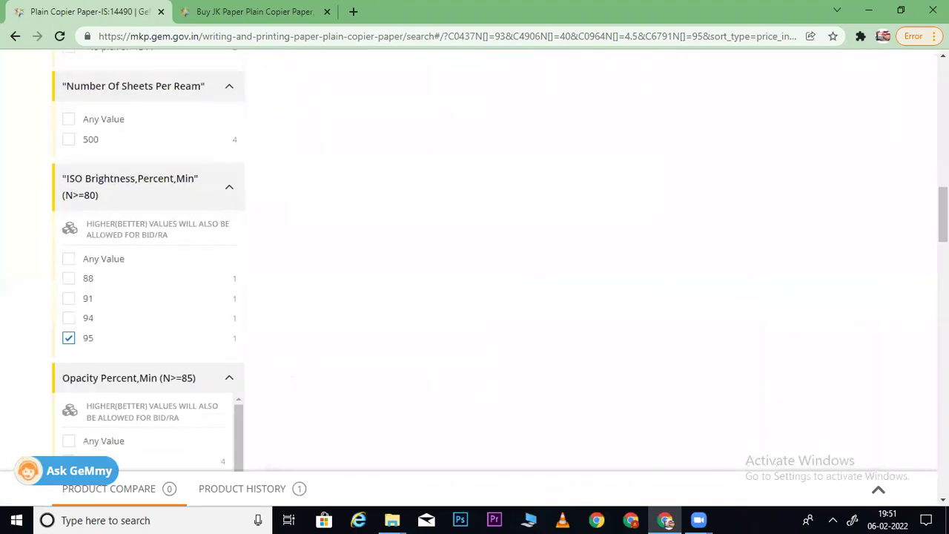
pyautogui.scroll(-6, 453, 237)
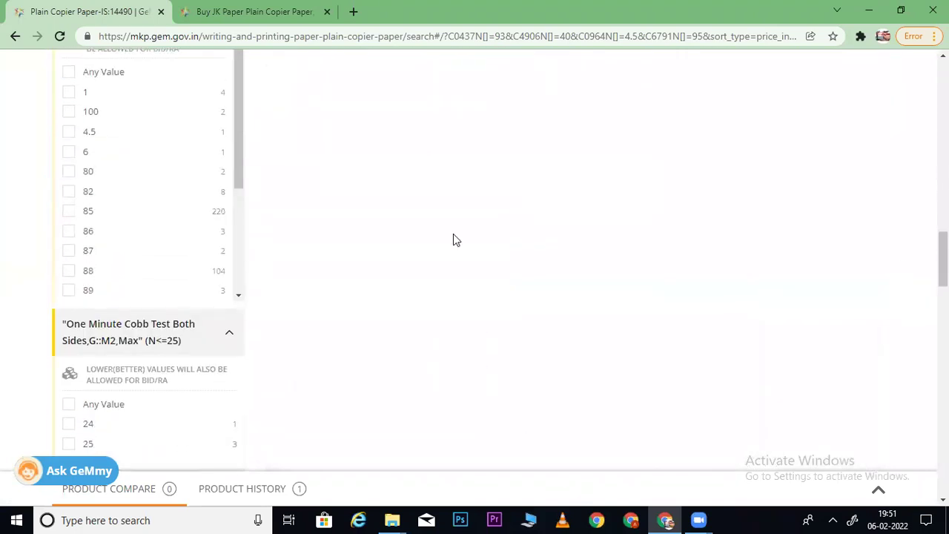
pyautogui.scroll(6, 500, 262)
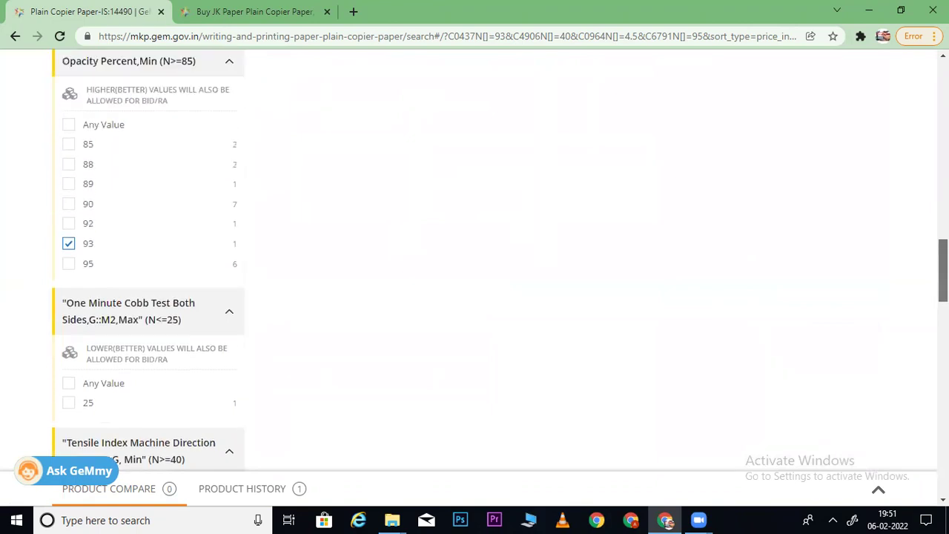
pyautogui.scroll(8, 922, 149)
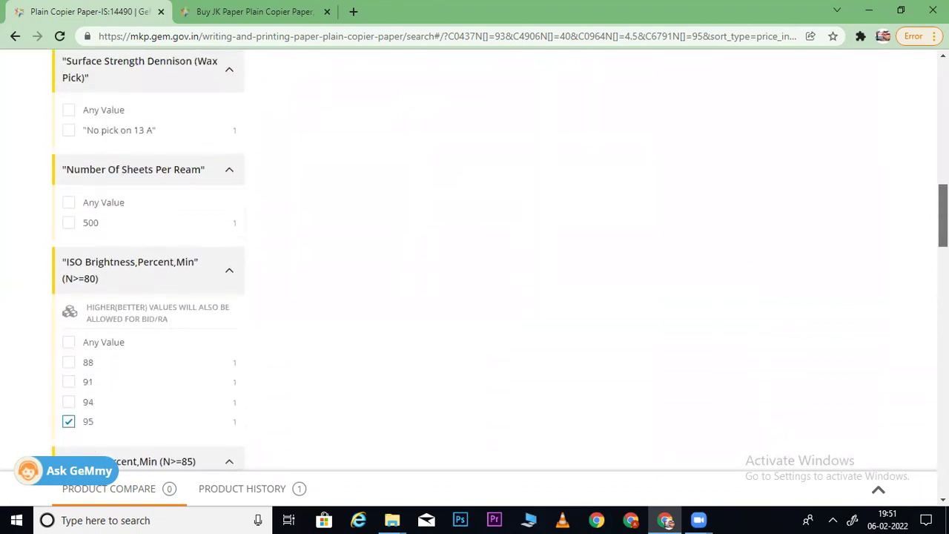
pyautogui.scroll(-10, 922, 149)
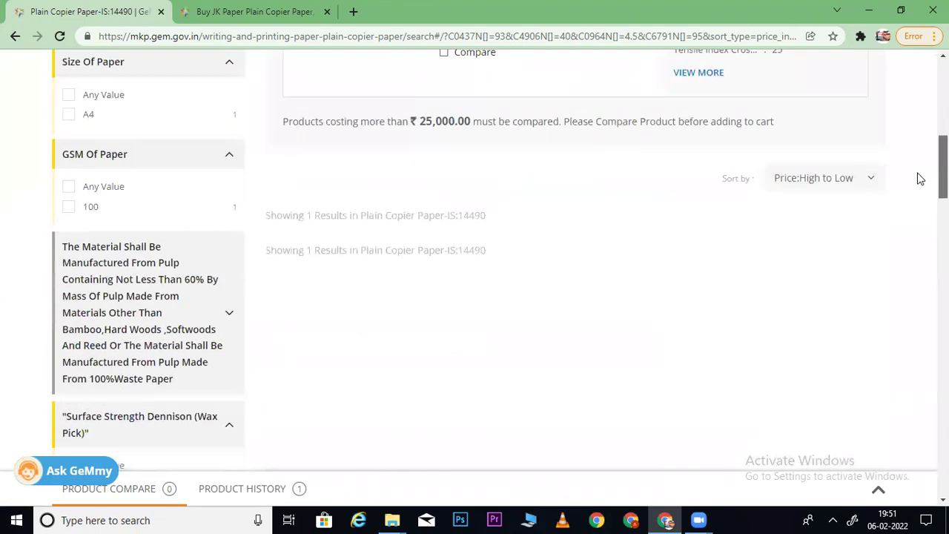
pyautogui.scroll(-8, 925, 244)
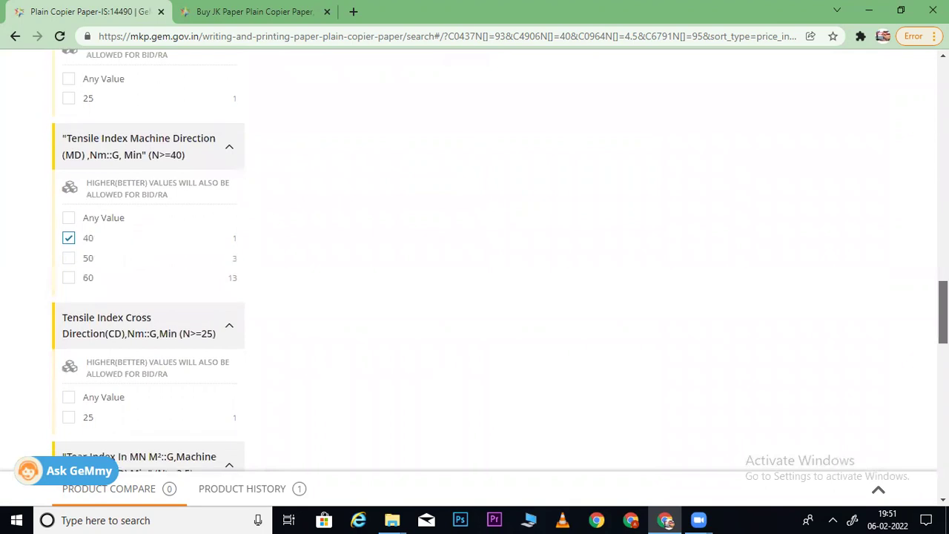
pyautogui.scroll(-3, 474, 274)
pyautogui.scroll(-4, 475, 275)
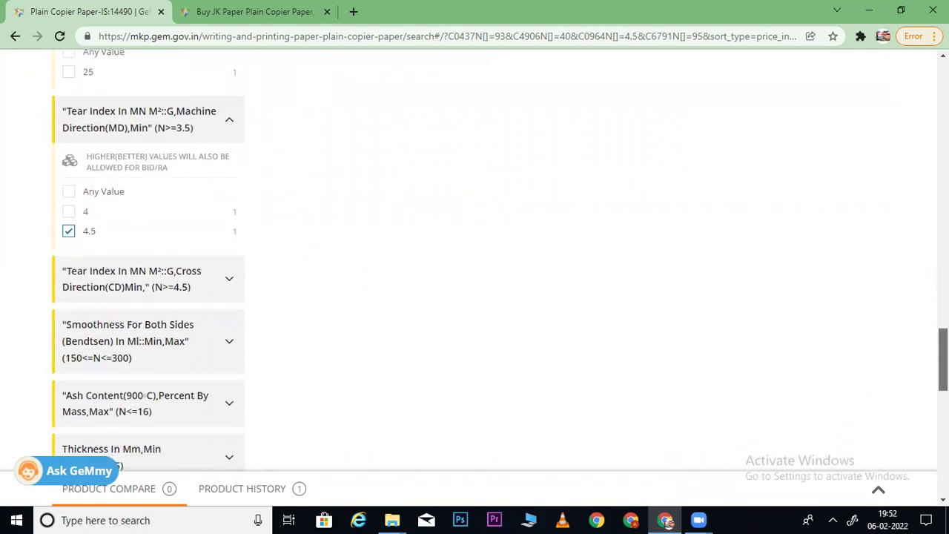
pyautogui.scroll(2, 475, 275)
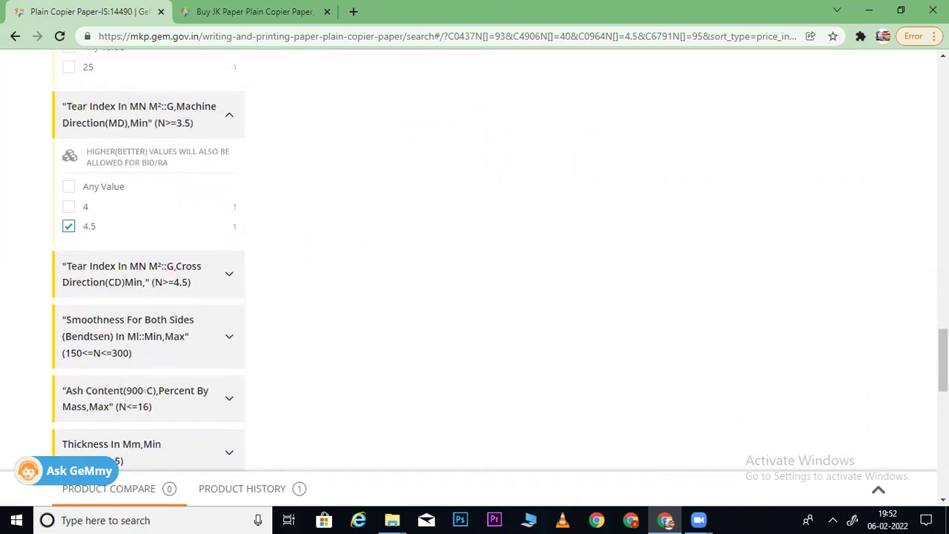
pyautogui.scroll(2, 475, 274)
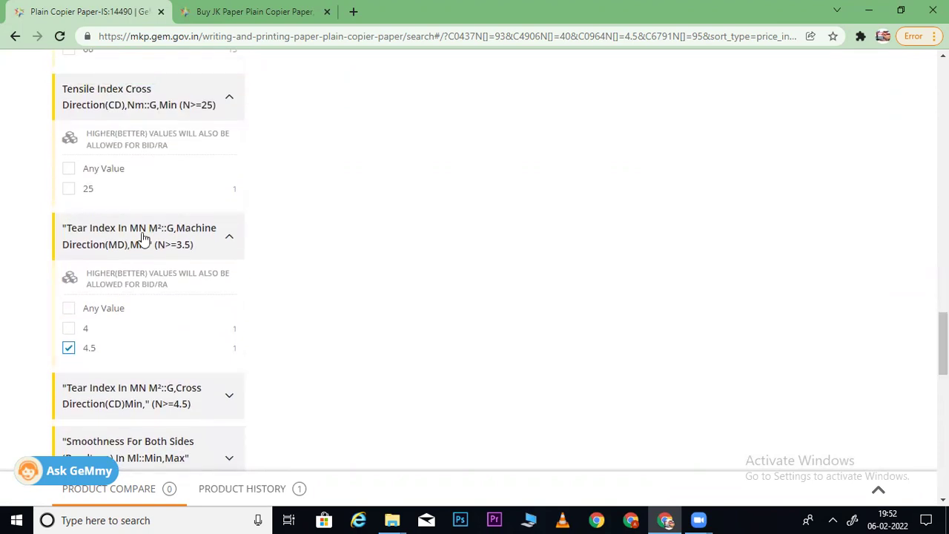
pyautogui.scroll(2, 812, 295)
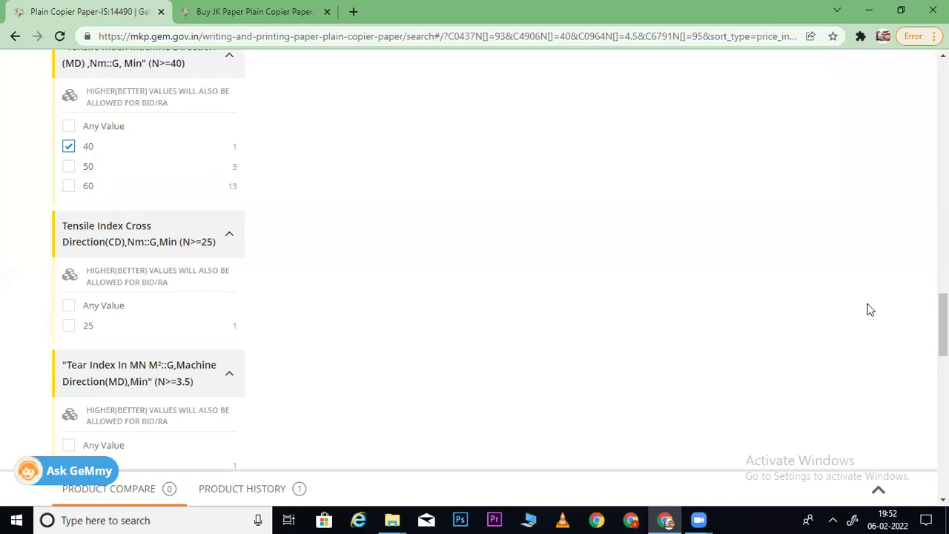
pyautogui.scroll(6, 475, 274)
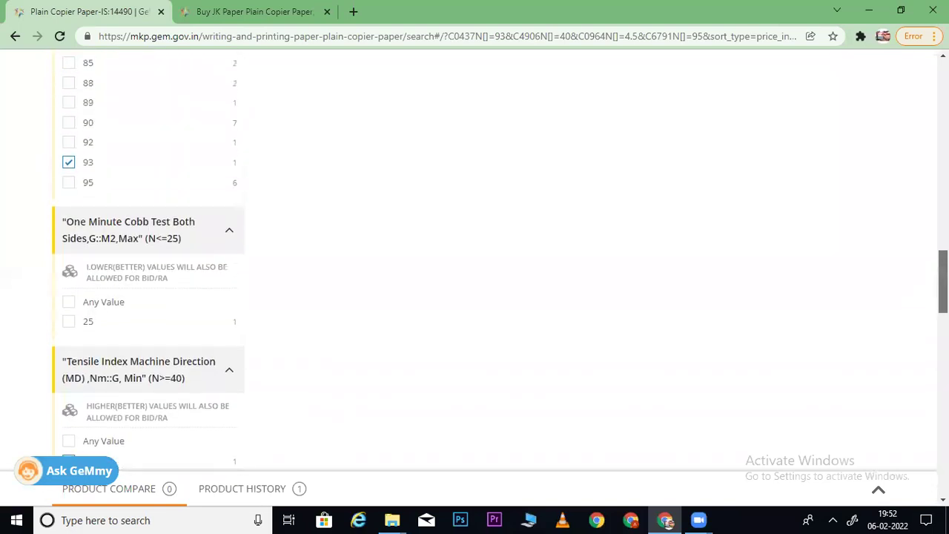
pyautogui.scroll(10, 474, 260)
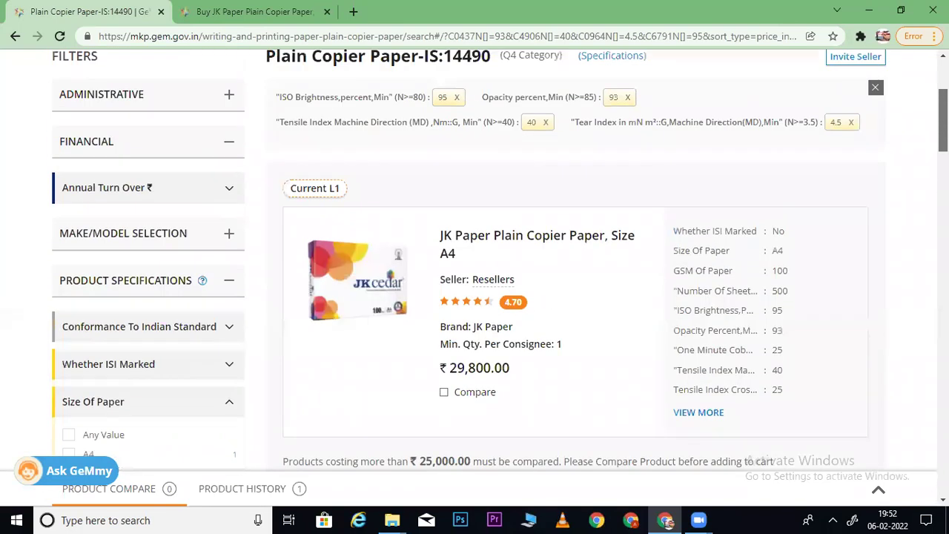
# - Remove the tear index 4.5 filter, glancing at sort options without changing them
pyautogui.click(852, 123)
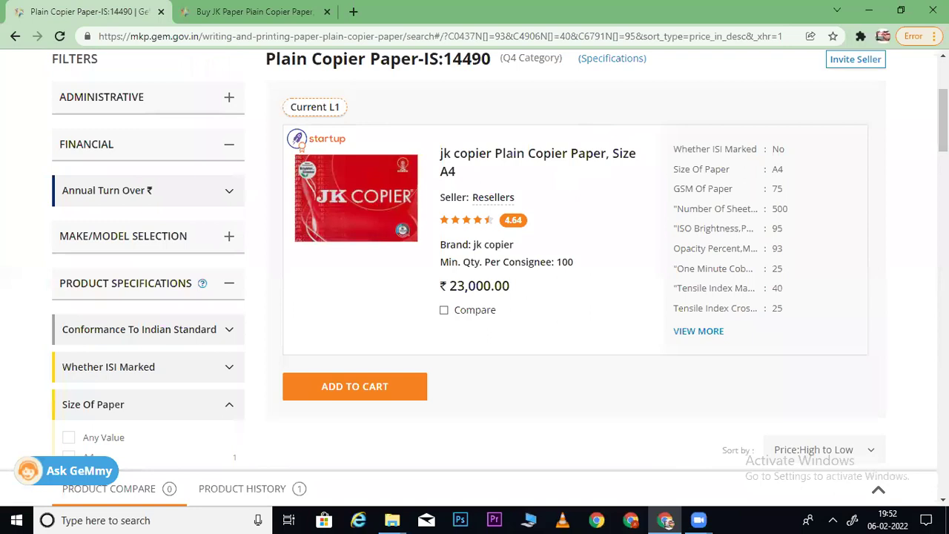
pyautogui.scroll(2, 475, 260)
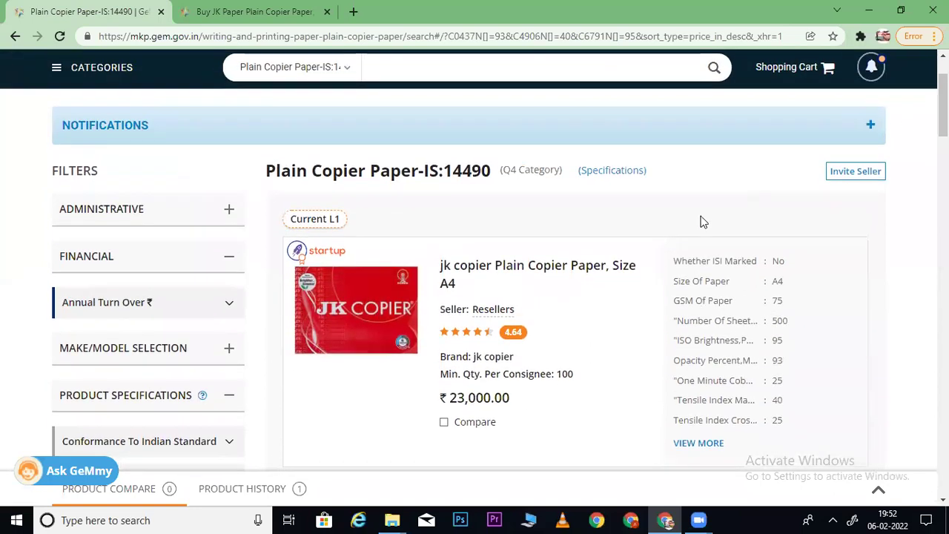
pyautogui.scroll(-6, 475, 260)
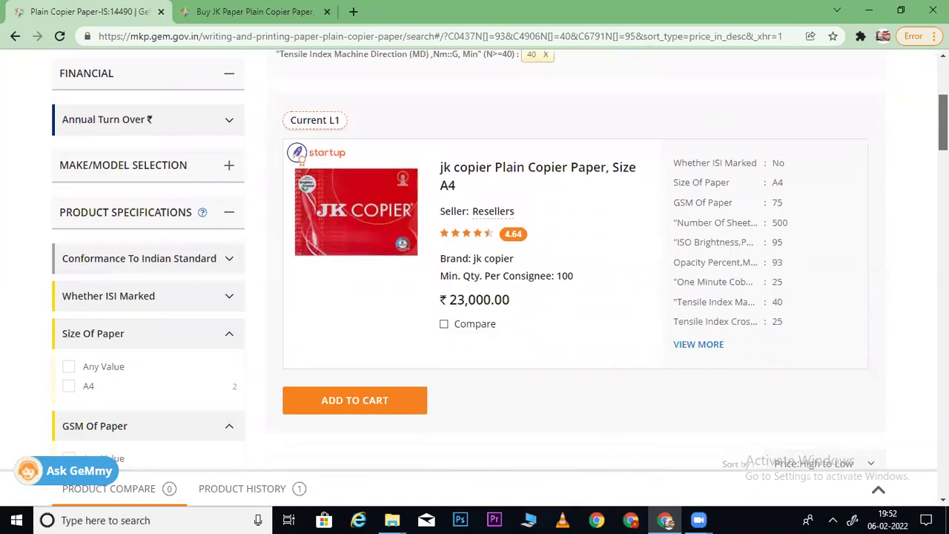
pyautogui.click(852, 170)
pyautogui.click(831, 255)
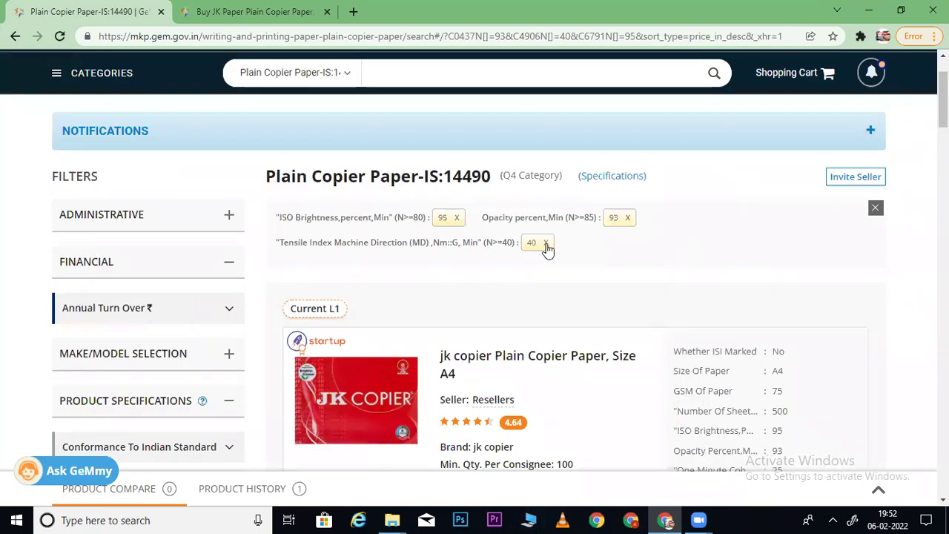
# - Remove the tensile index 40 filter, widening the results to 39 listings
pyautogui.click(546, 244)
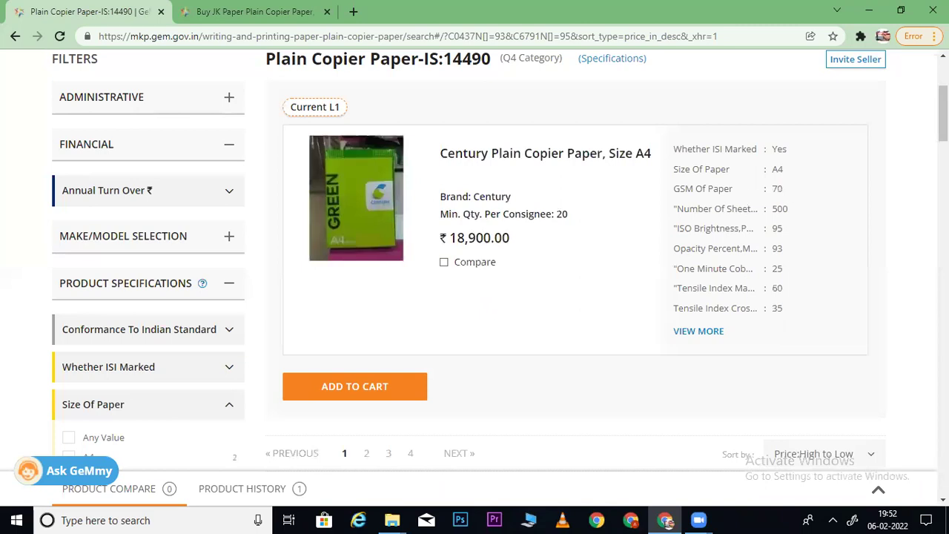
pyautogui.scroll(-5, 474, 297)
pyautogui.scroll(2, 474, 297)
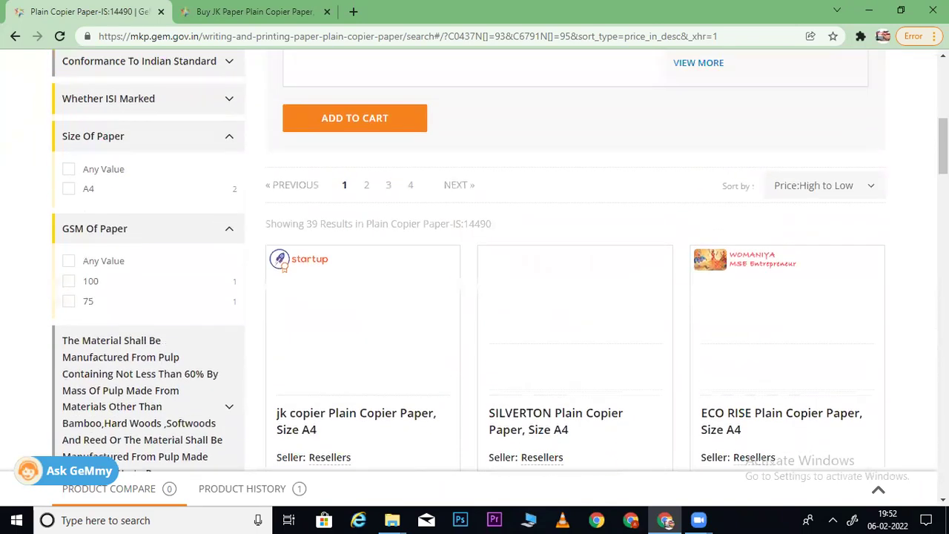
pyautogui.scroll(1, 830, 216)
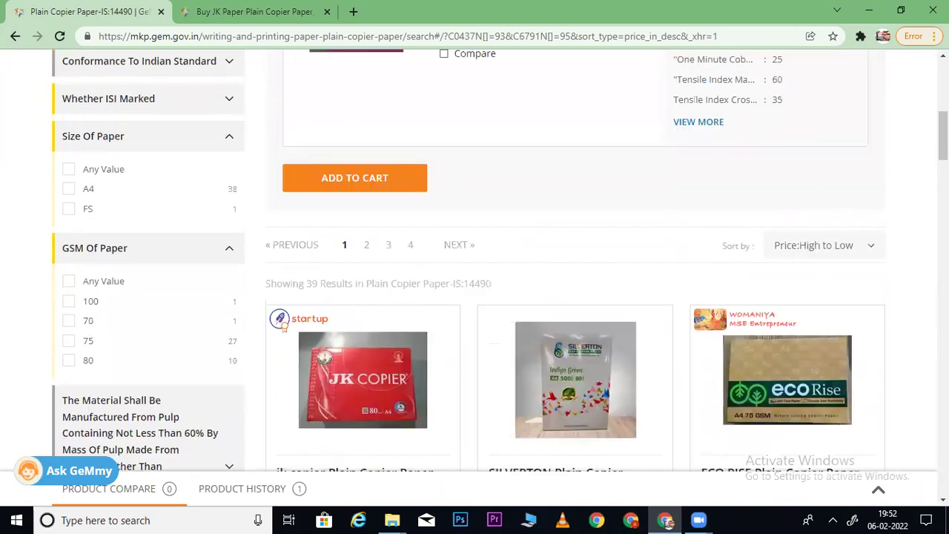
pyautogui.scroll(-3, 501, 260)
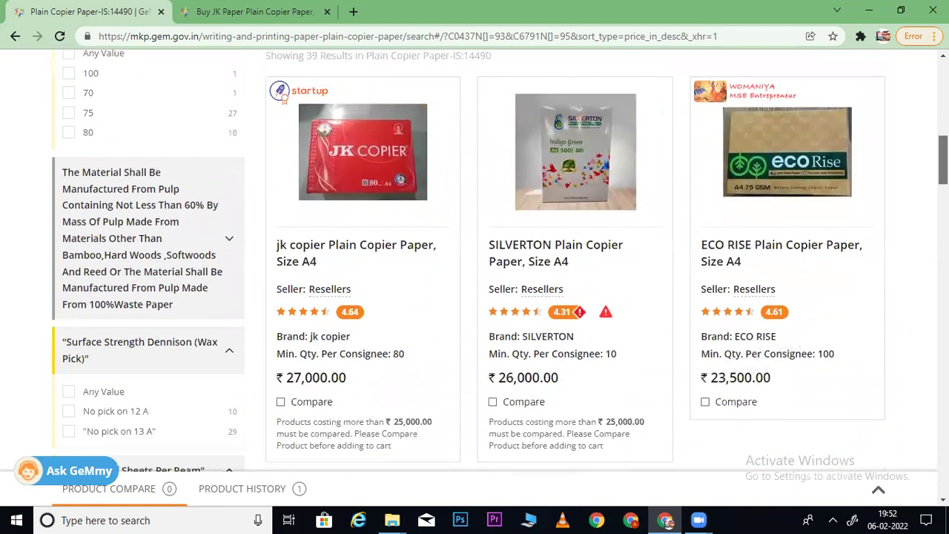
pyautogui.scroll(6, 475, 260)
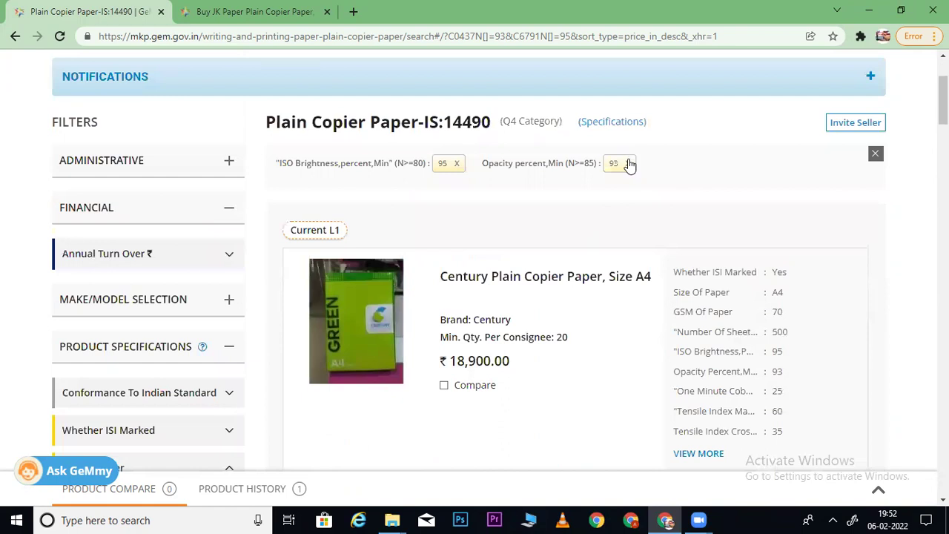
# - Remove the opacity 93 filter and browse the 1017 brightness-95 results
pyautogui.click(629, 163)
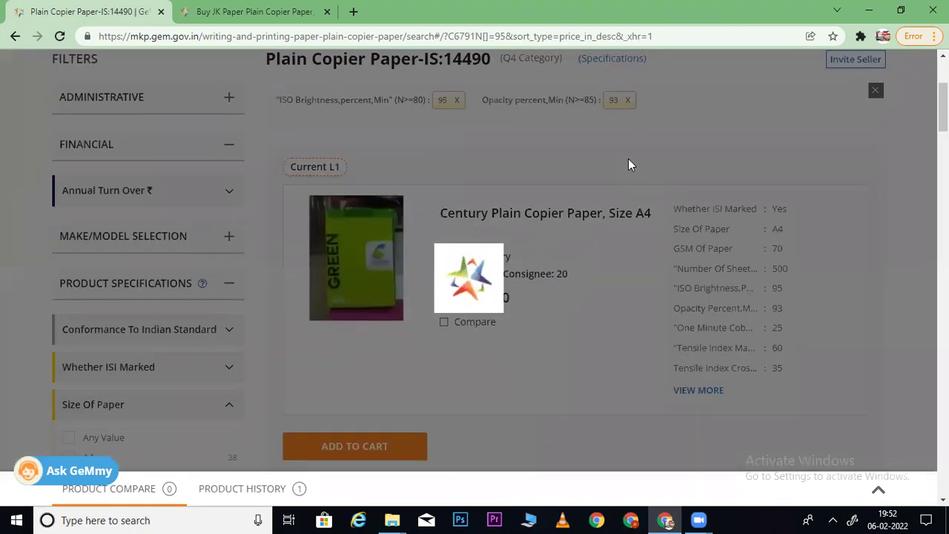
pyautogui.scroll(-5, 469, 259)
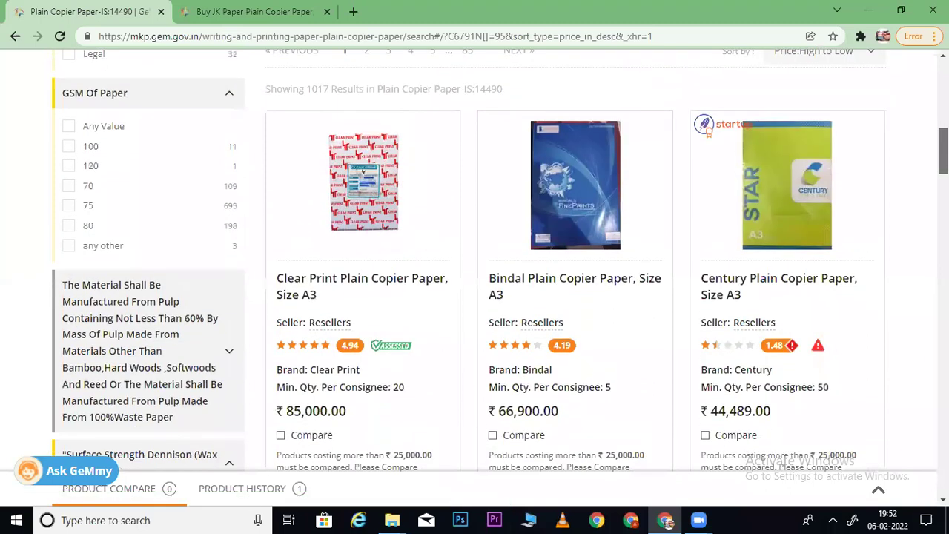
pyautogui.scroll(-1, 468, 260)
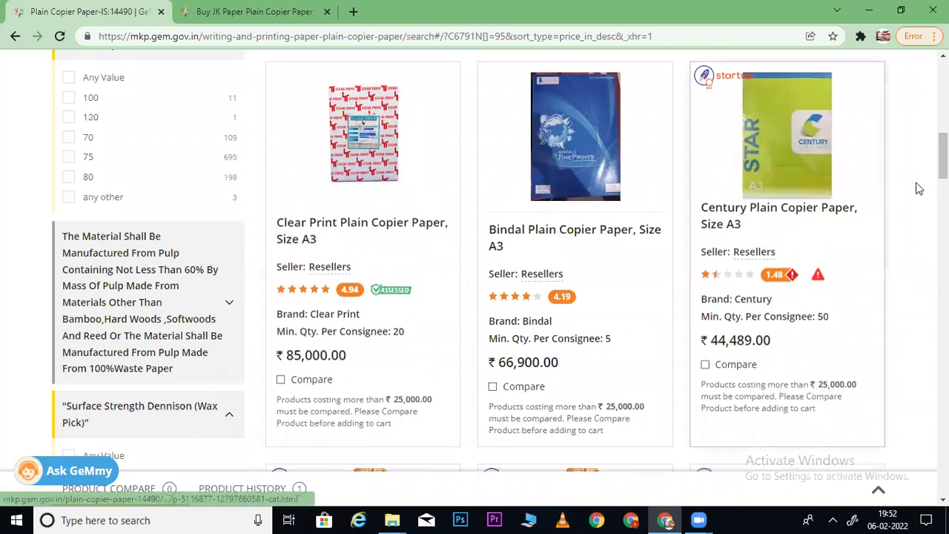
pyautogui.scroll(3, 917, 187)
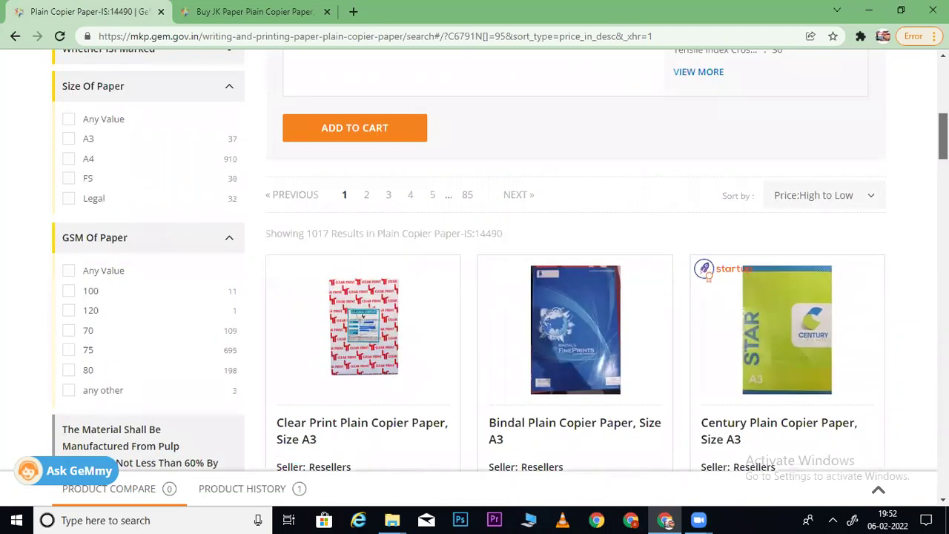
pyautogui.scroll(4, 500, 256)
pyautogui.scroll(-1, 500, 256)
pyautogui.scroll(1, 500, 256)
pyautogui.scroll(-8, 500, 256)
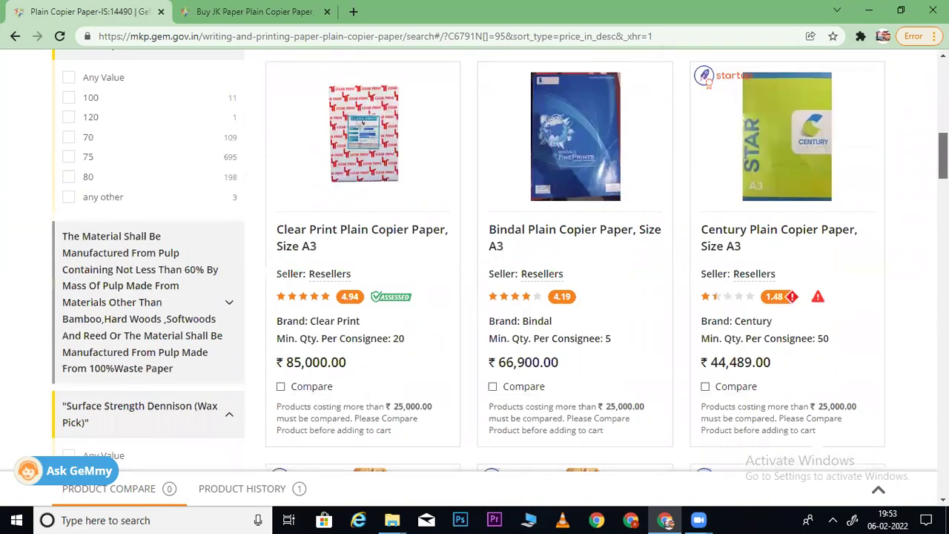
pyautogui.scroll(-9, 500, 256)
pyautogui.scroll(-1, 500, 260)
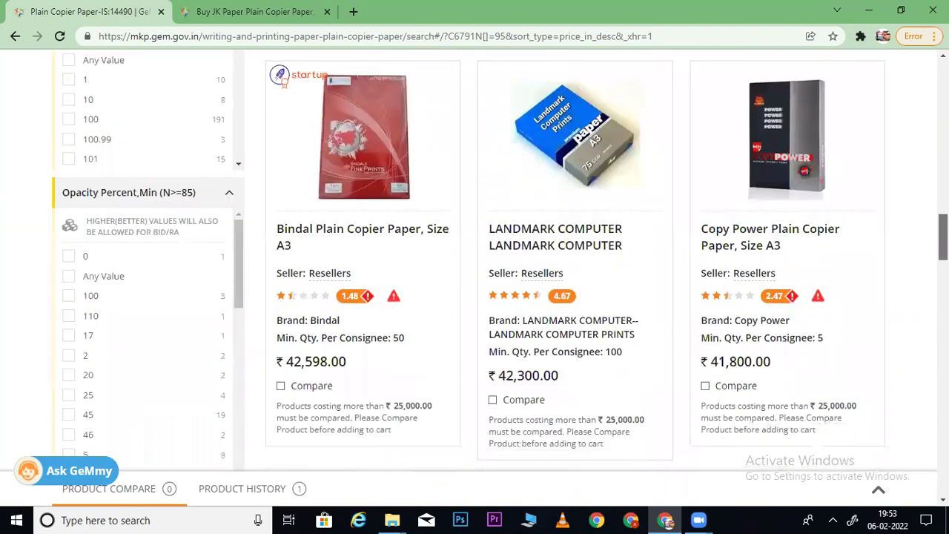
pyautogui.scroll(-15, 500, 260)
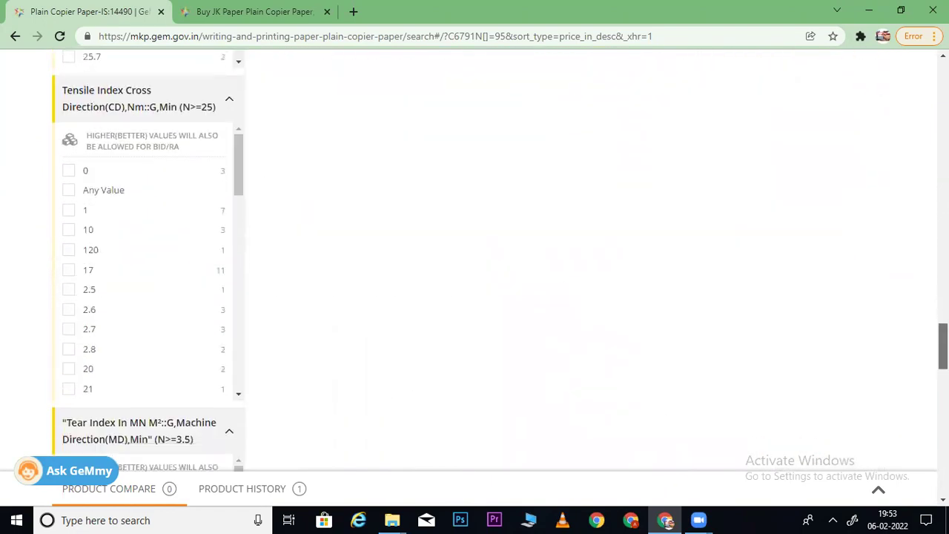
pyautogui.scroll(-5, 500, 260)
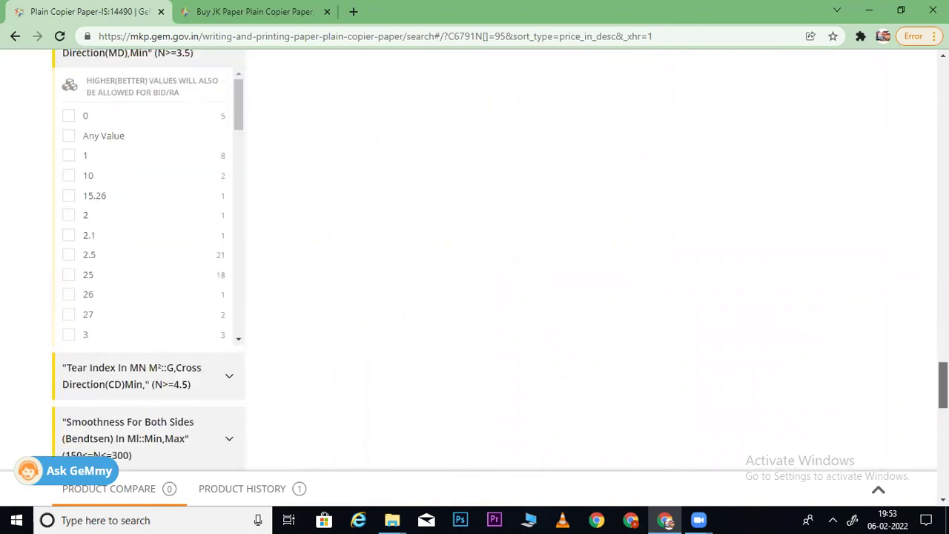
pyautogui.scroll(-2, 499, 260)
pyautogui.scroll(8, 500, 261)
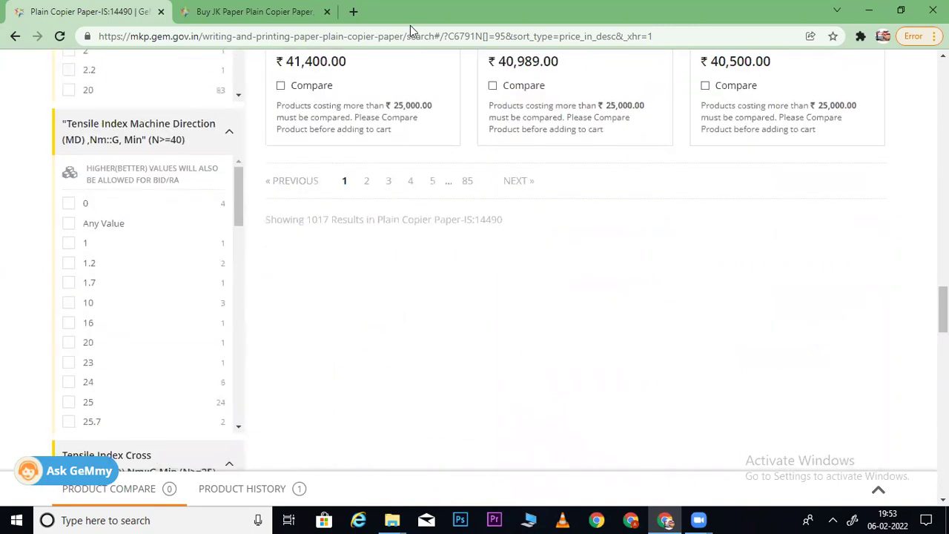
# - Highlight the JK Paper product page's smoothness value of 80
pyautogui.click(245, 10)
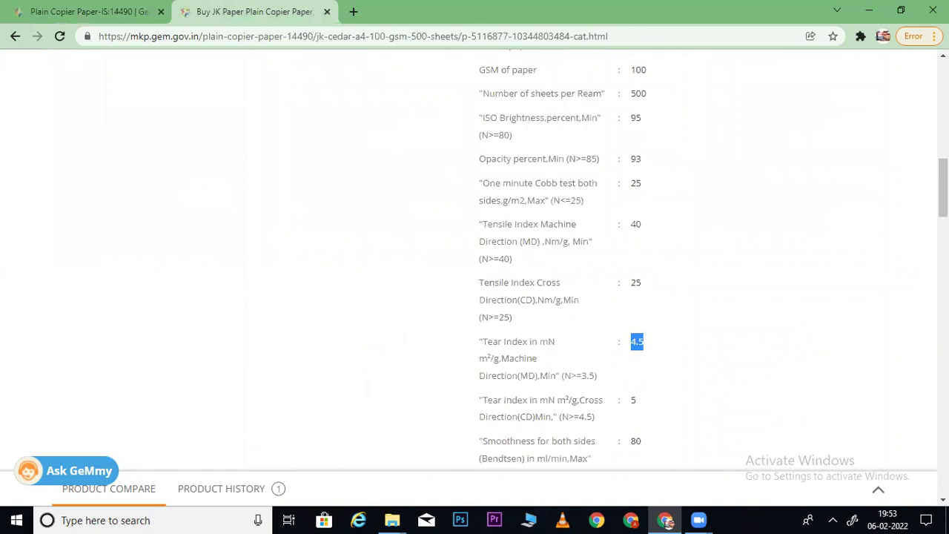
pyautogui.scroll(-3, 625, 298)
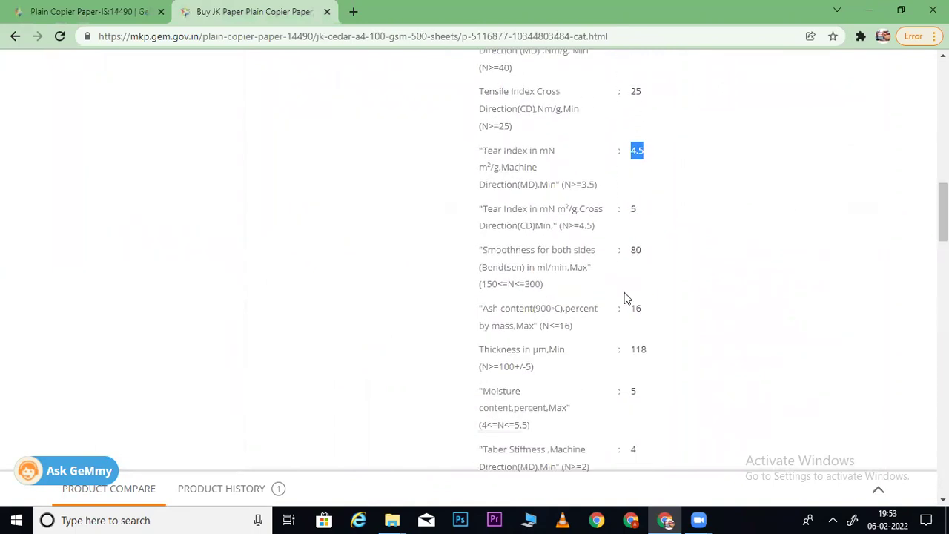
pyautogui.moveTo(488, 249); pyautogui.dragTo(628, 269)
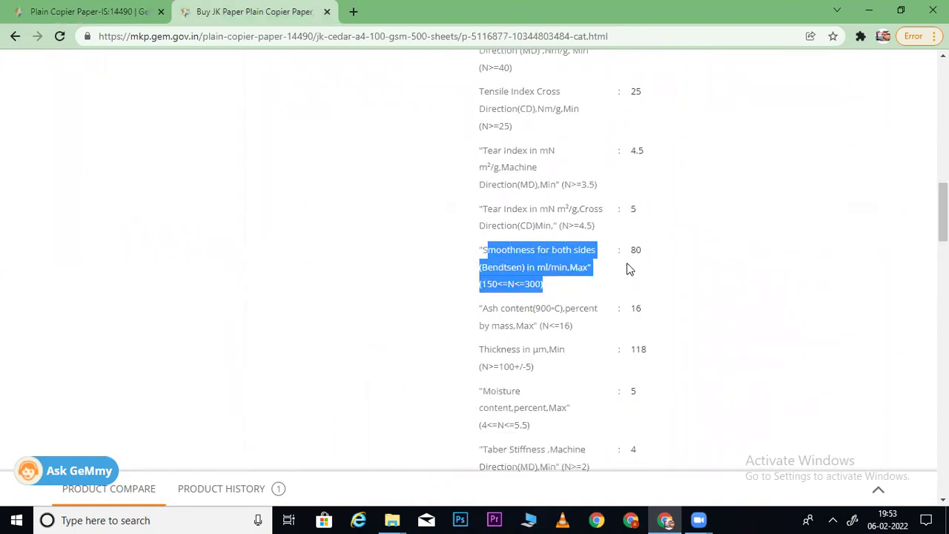
# - Show the top result's full specifications and highlight its smoothness 280
pyautogui.click(80, 18)
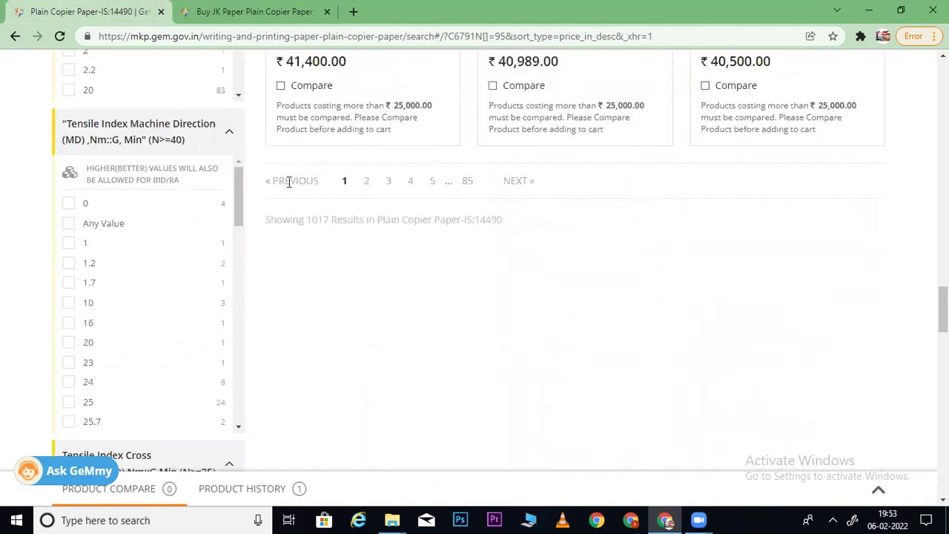
pyautogui.scroll(15, 926, 329)
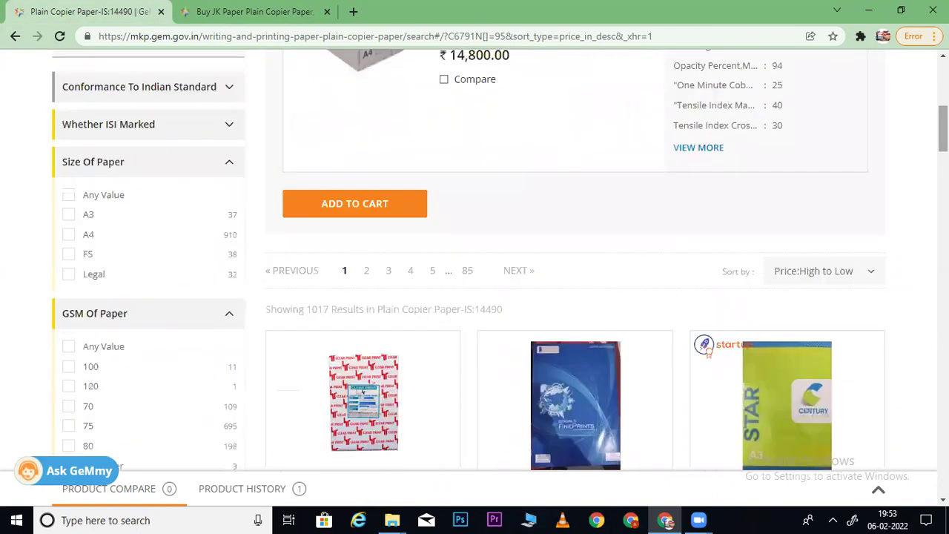
pyautogui.click(718, 147)
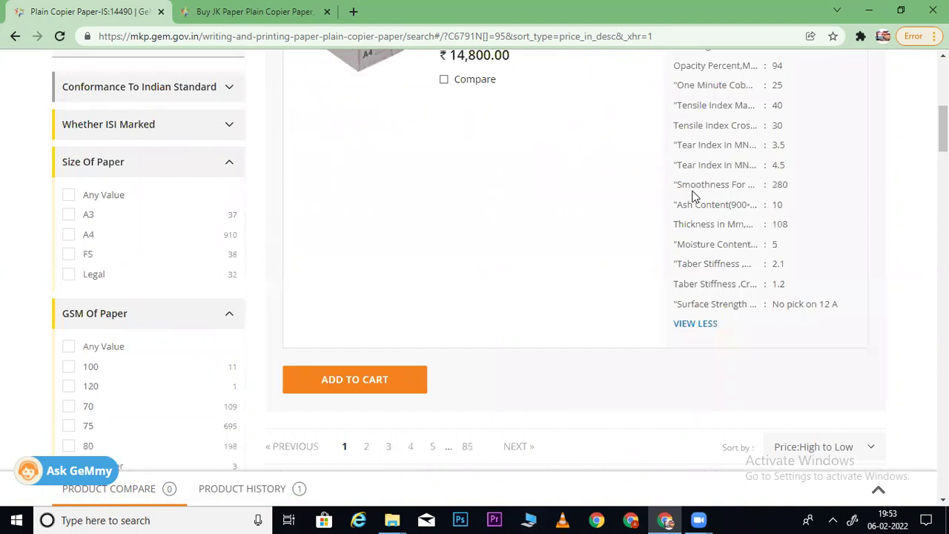
pyautogui.moveTo(683, 187); pyautogui.dragTo(785, 186)
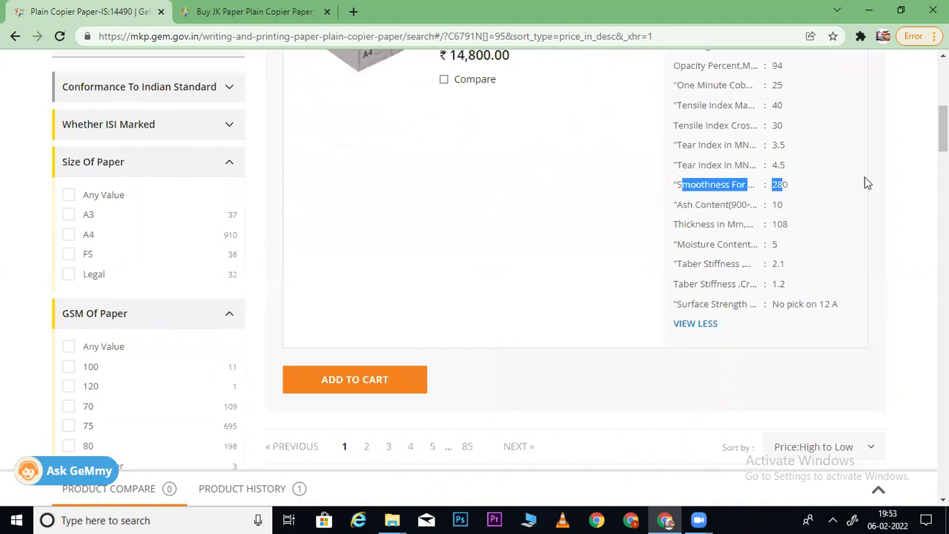
pyautogui.scroll(-10, 500, 261)
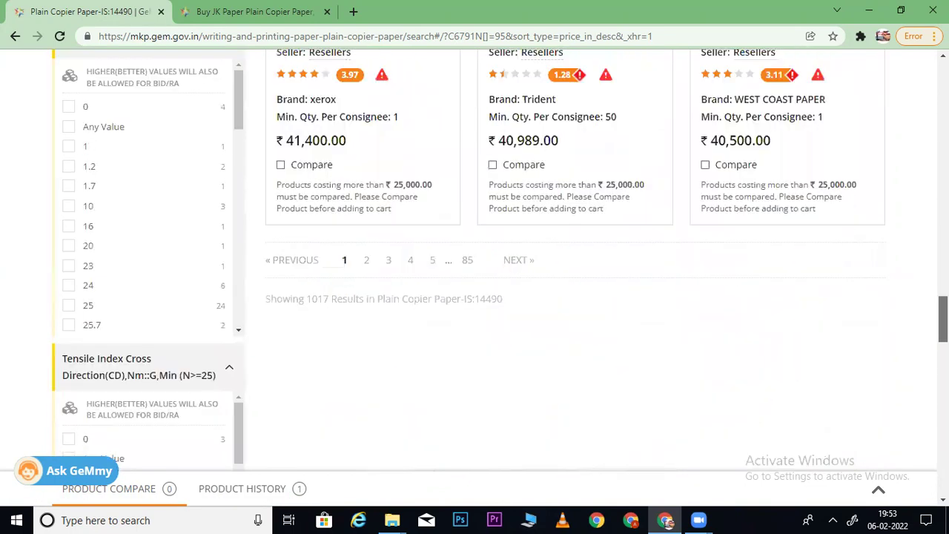
pyautogui.scroll(-8, 500, 260)
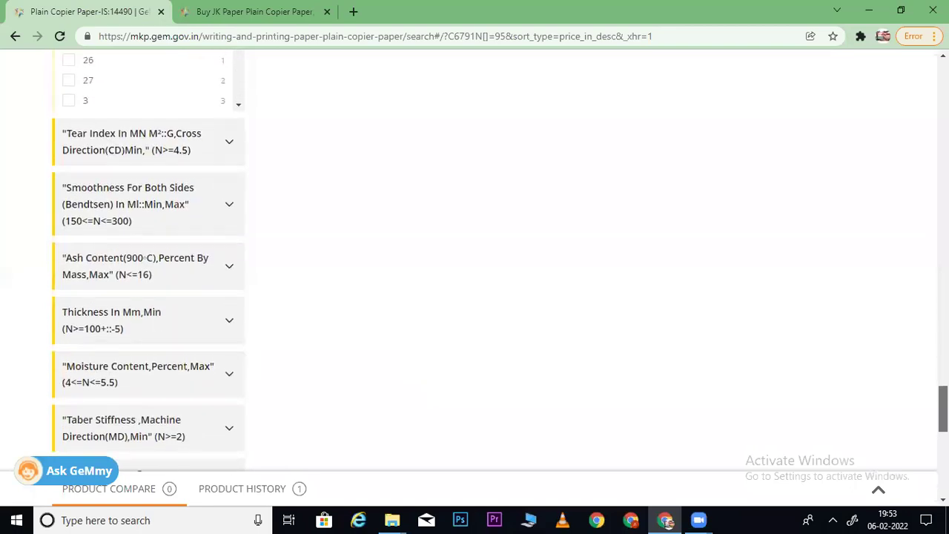
pyautogui.click(204, 225)
pyautogui.moveTo(238, 275); pyautogui.dragTo(239, 430)
pyautogui.scroll(-1, 240, 430)
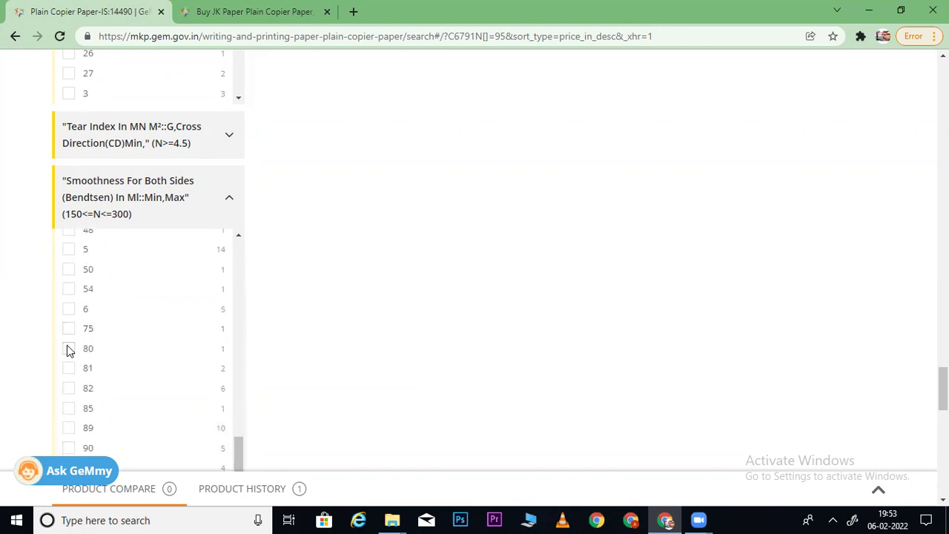
pyautogui.click(68, 349)
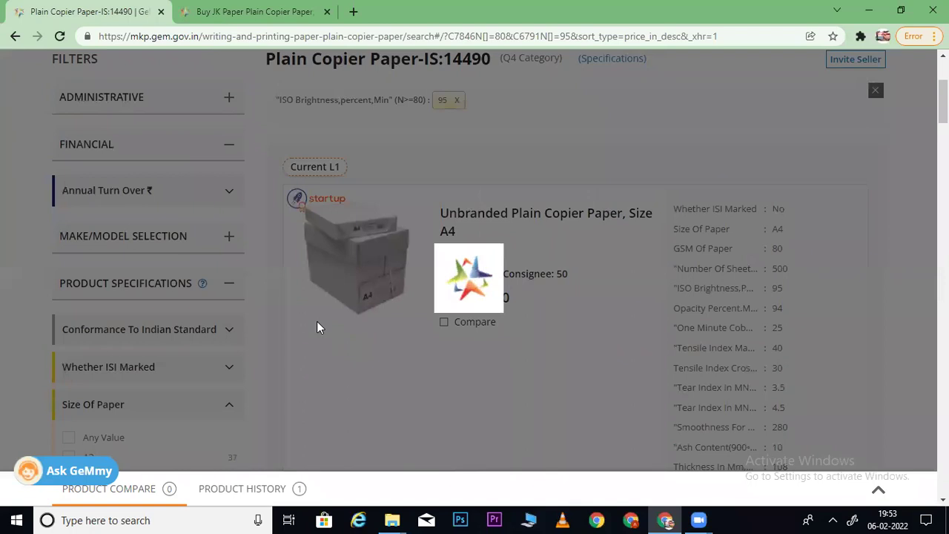
pyautogui.scroll(-15, 474, 260)
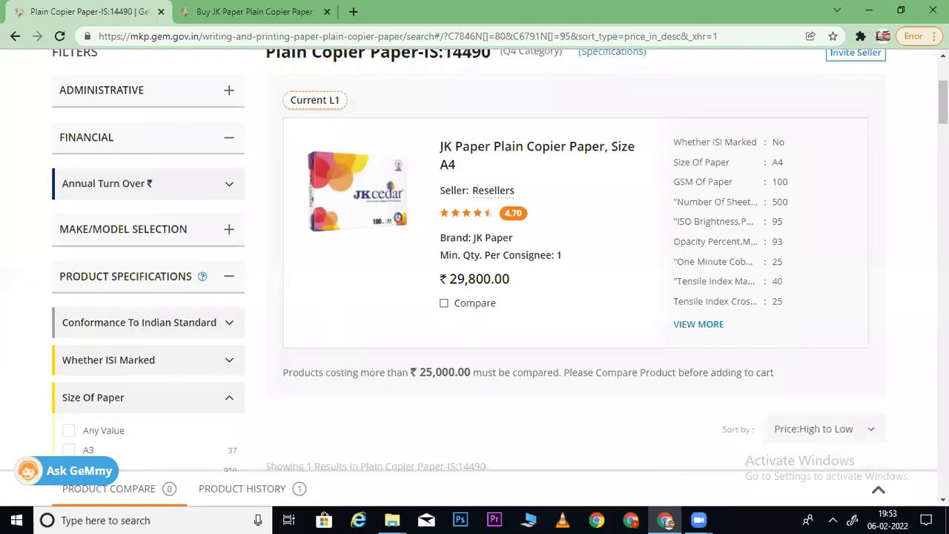
pyautogui.scroll(-15, 475, 260)
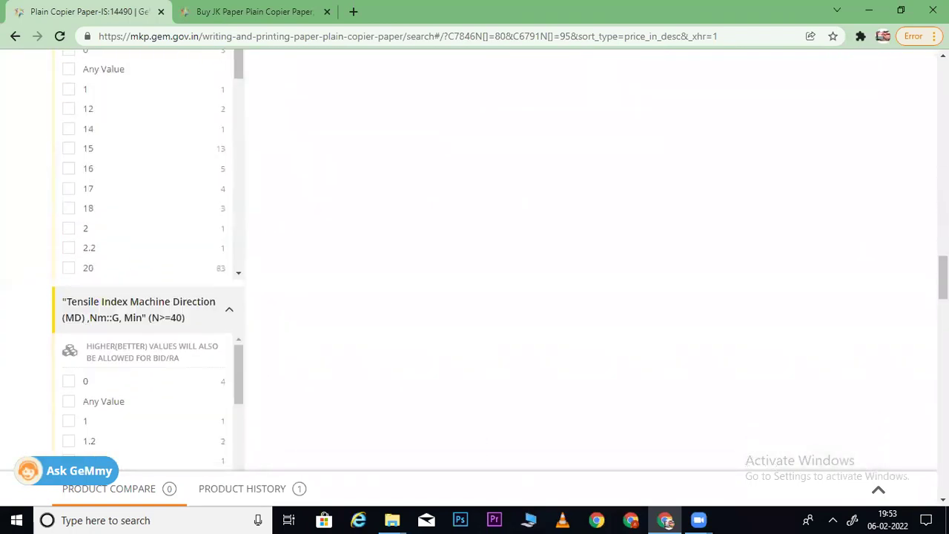
pyautogui.scroll(15, 475, 260)
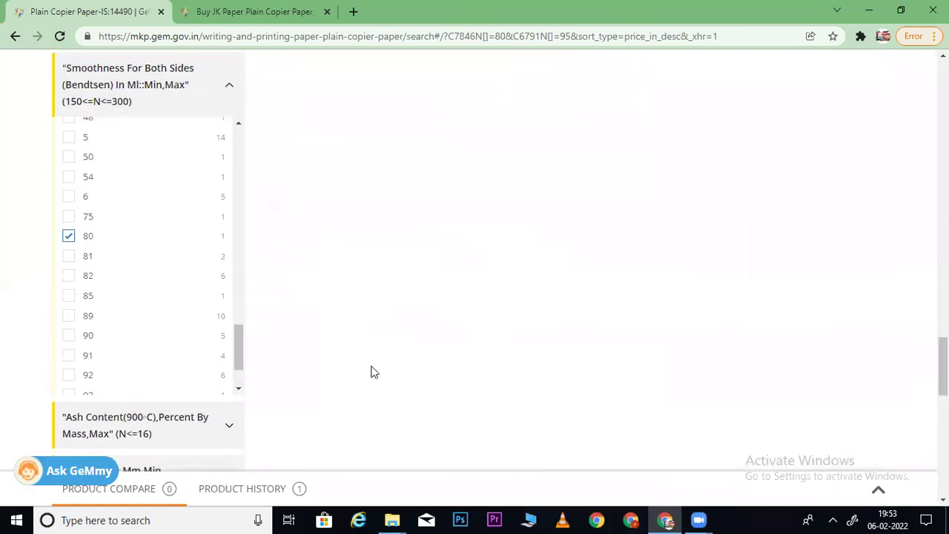
pyautogui.moveTo(238, 339); pyautogui.dragTo(239, 382)
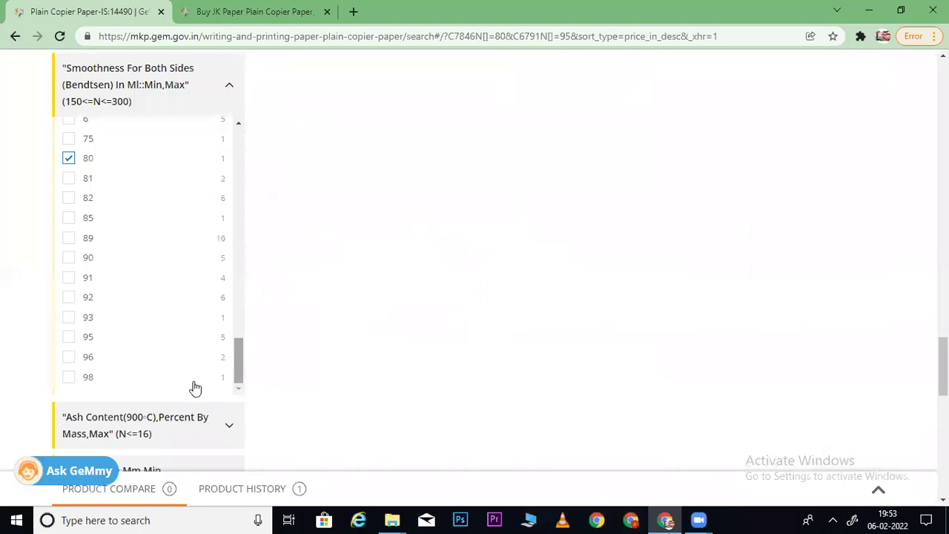
pyautogui.click(68, 377)
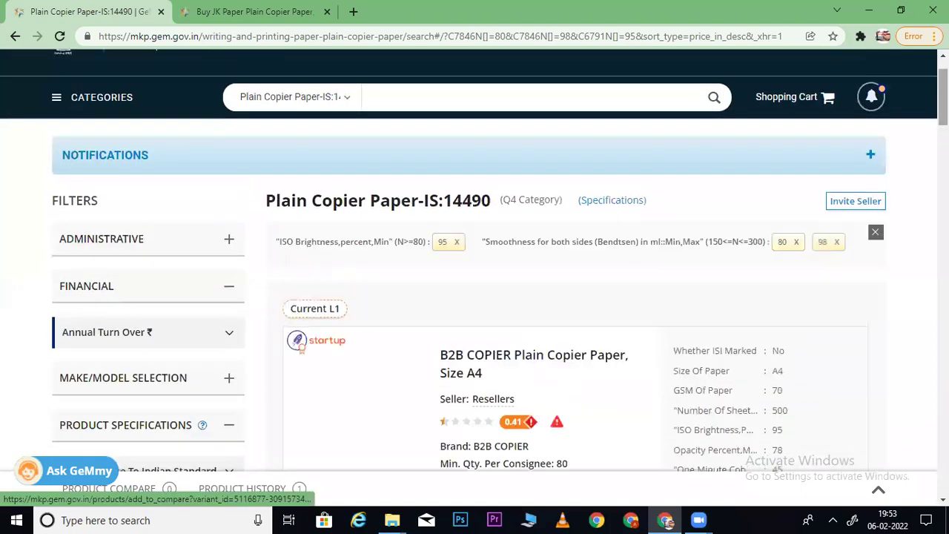
pyautogui.click(838, 243)
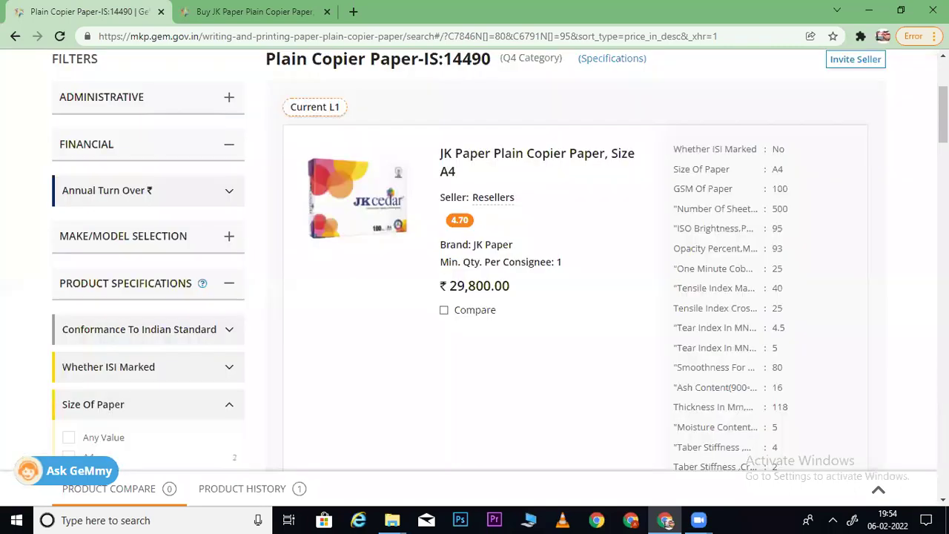
pyautogui.scroll(-20, 475, 267)
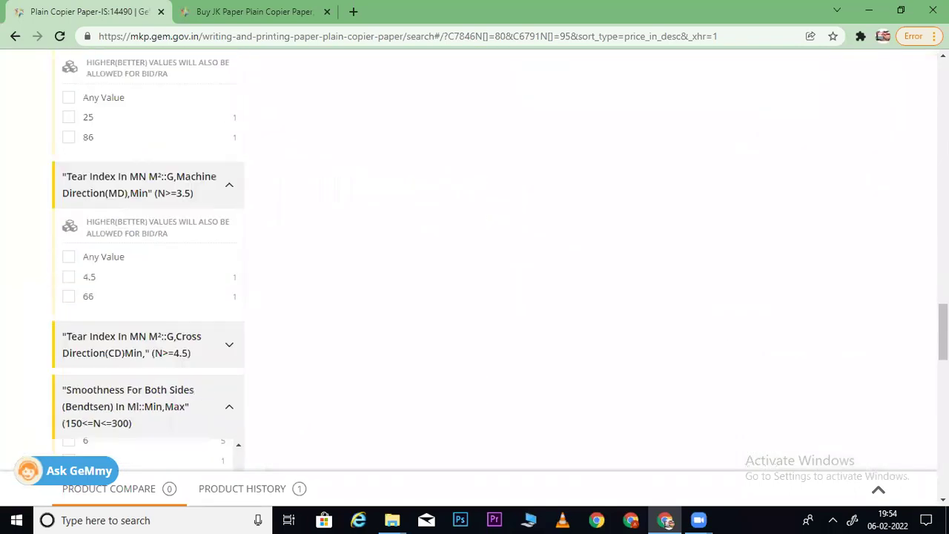
pyautogui.scroll(3, 499, 262)
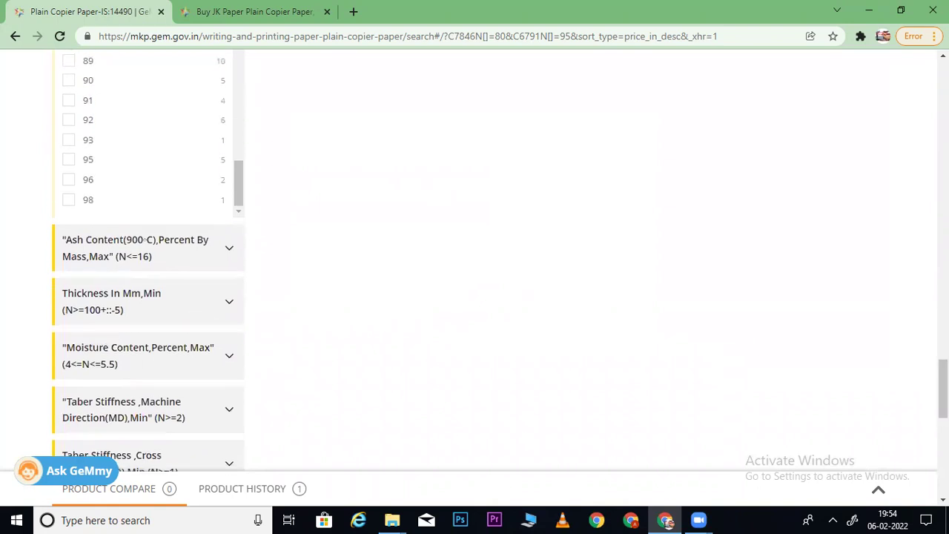
pyautogui.click(69, 181)
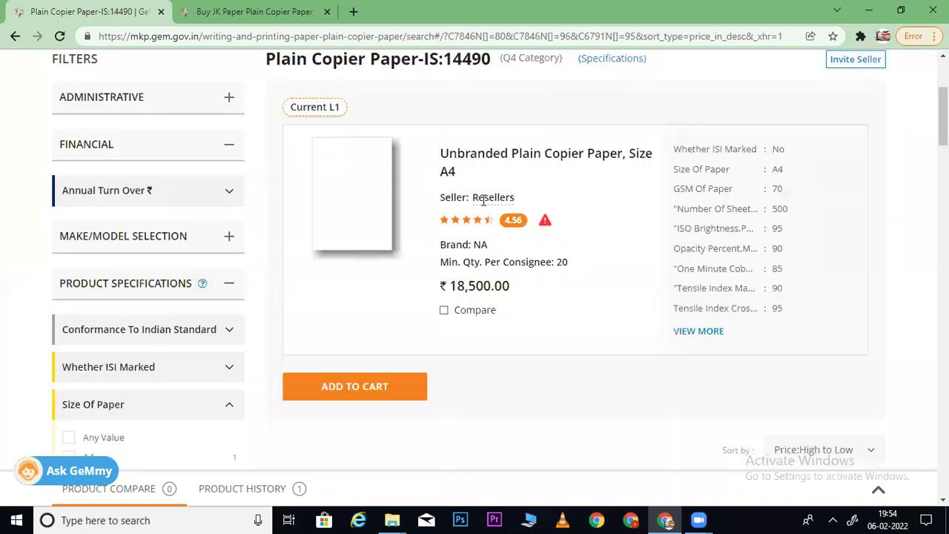
pyautogui.scroll(-10, 500, 259)
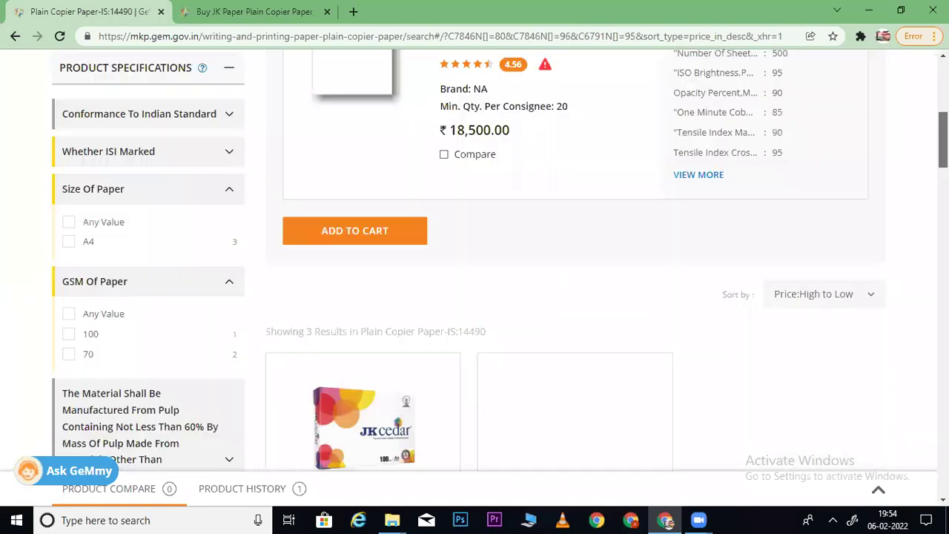
pyautogui.scroll(8, 816, 149)
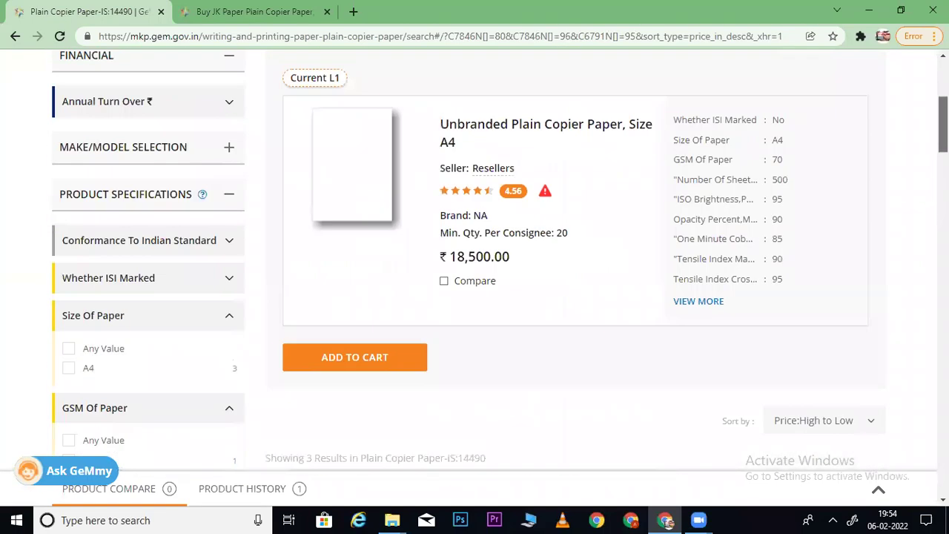
pyautogui.click(838, 91)
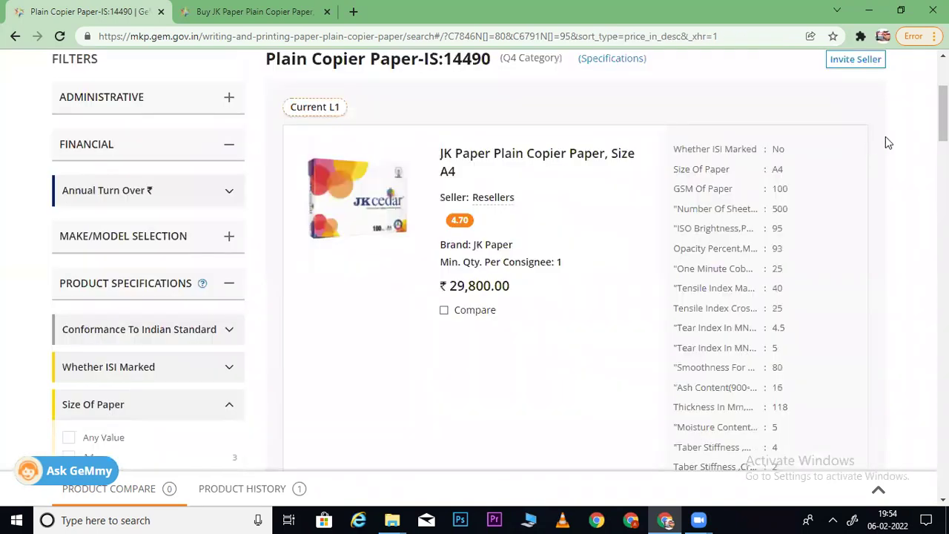
pyautogui.scroll(-10, 886, 136)
pyautogui.scroll(-10, 924, 322)
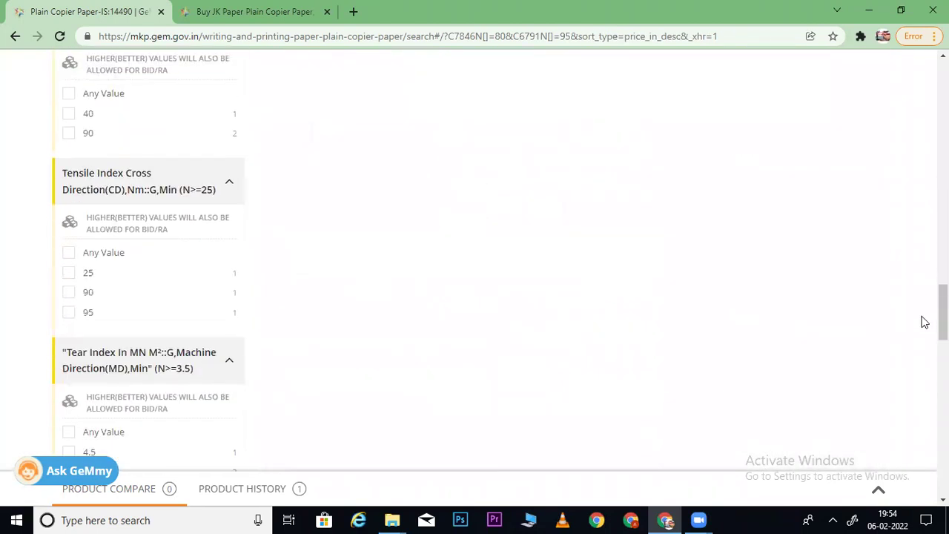
pyautogui.scroll(5, 913, 375)
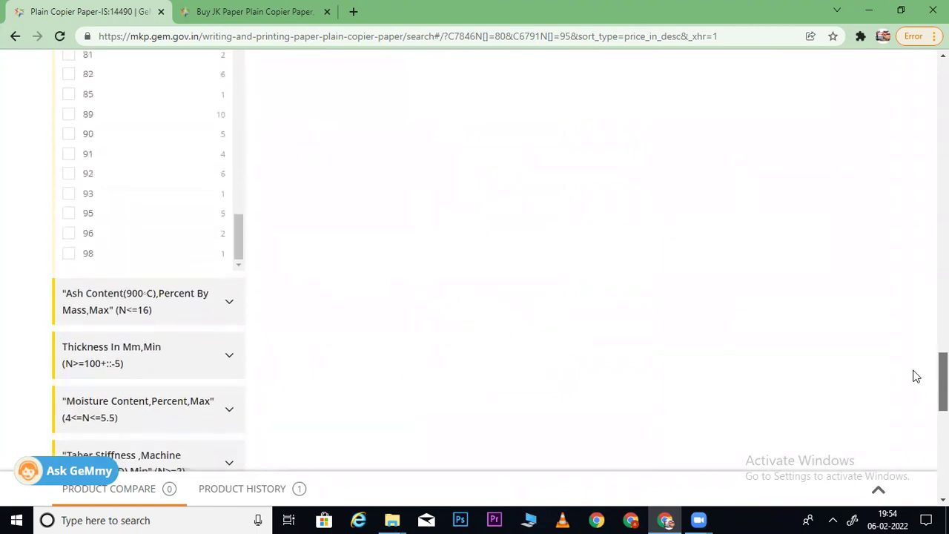
pyautogui.scroll(-7, 905, 400)
pyautogui.scroll(-3, 901, 416)
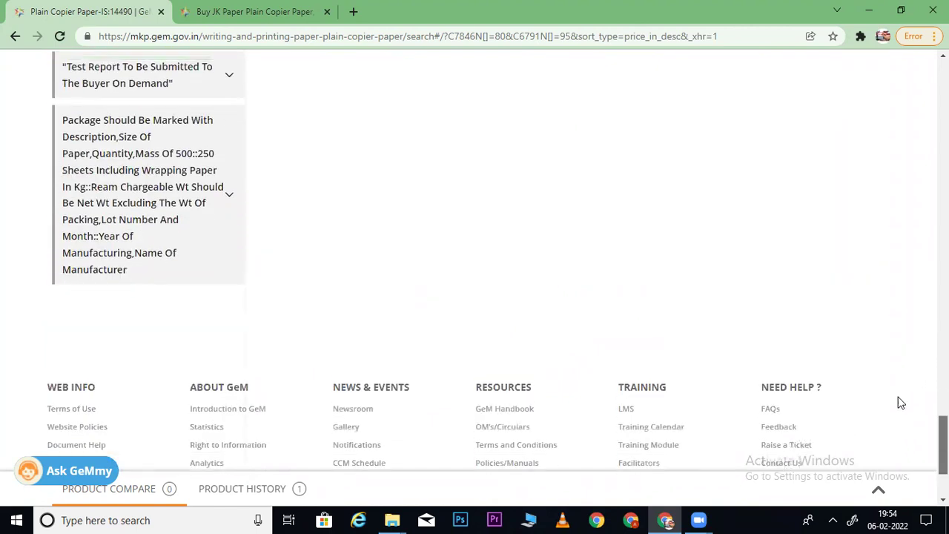
pyautogui.scroll(7, 896, 382)
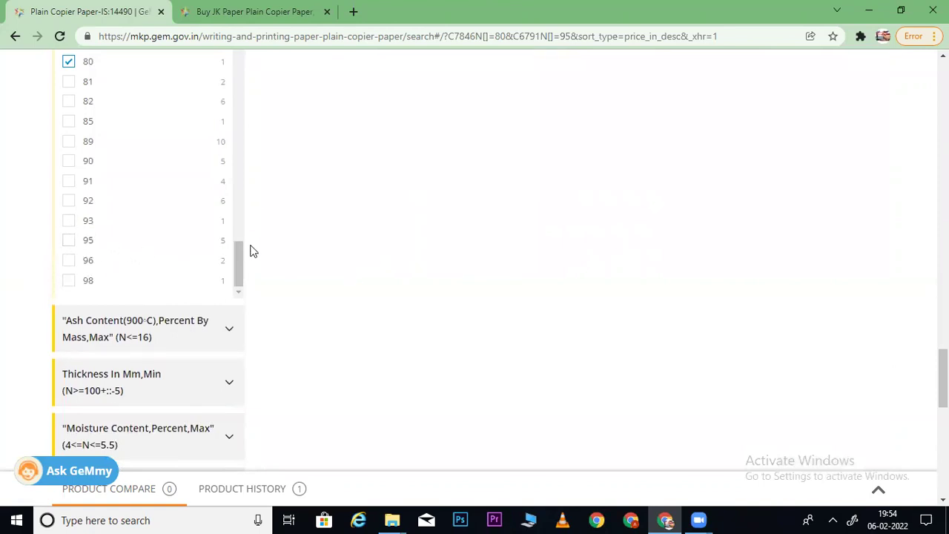
# - Add smoothness 155 to the filters alongside 80
pyautogui.moveTo(242, 257); pyautogui.dragTo(245, 45)
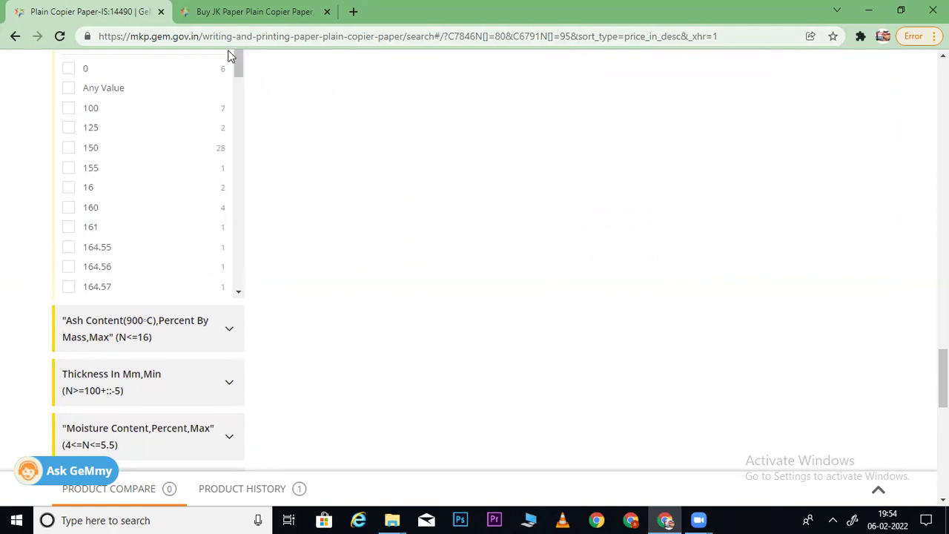
pyautogui.click(69, 168)
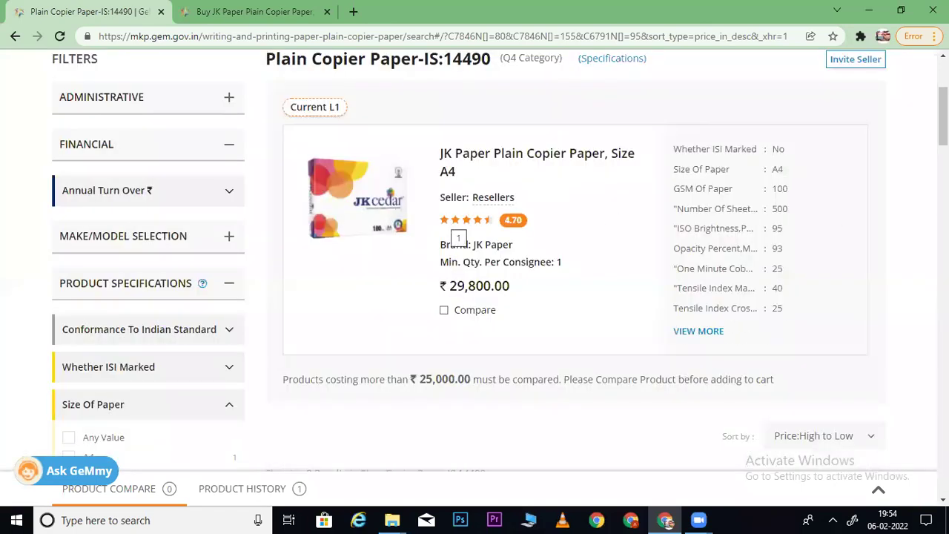
pyautogui.scroll(-8, 459, 238)
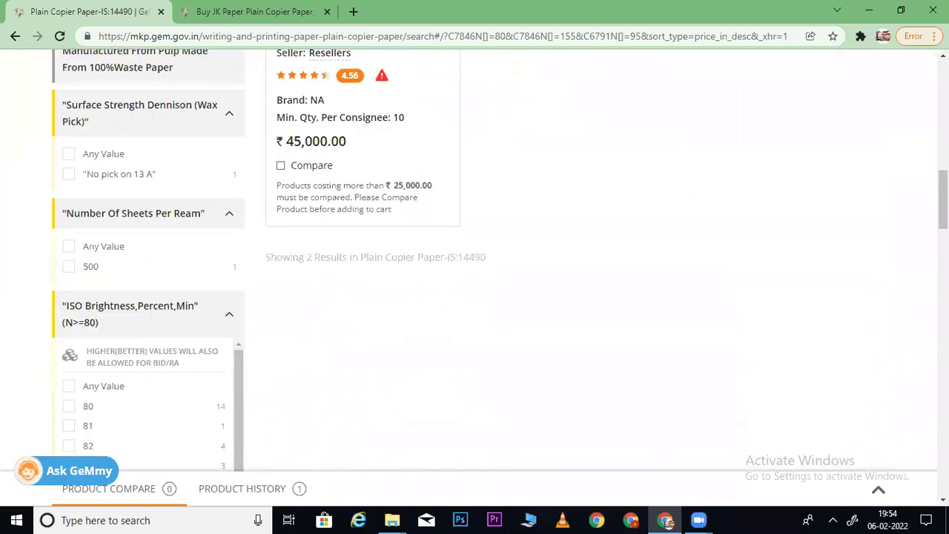
pyautogui.scroll(-10, 458, 238)
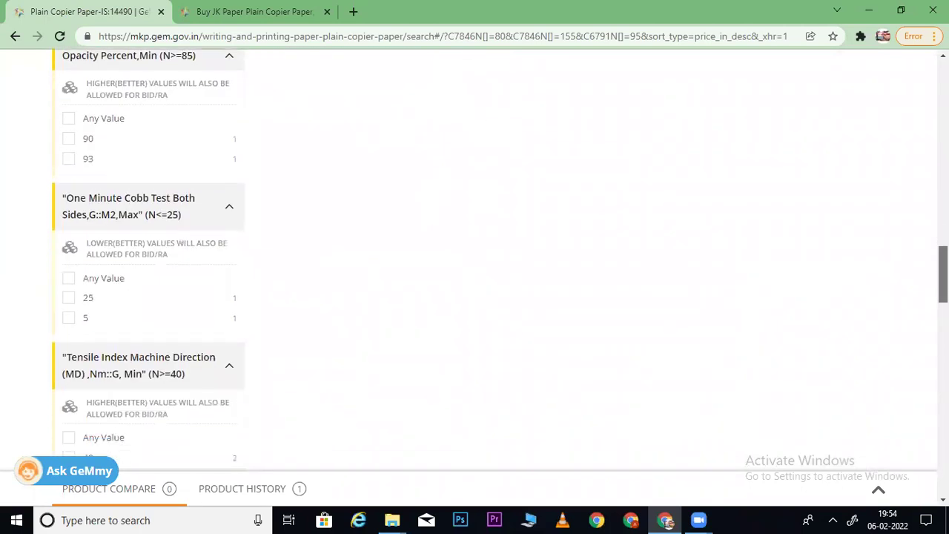
pyautogui.scroll(-10, 458, 238)
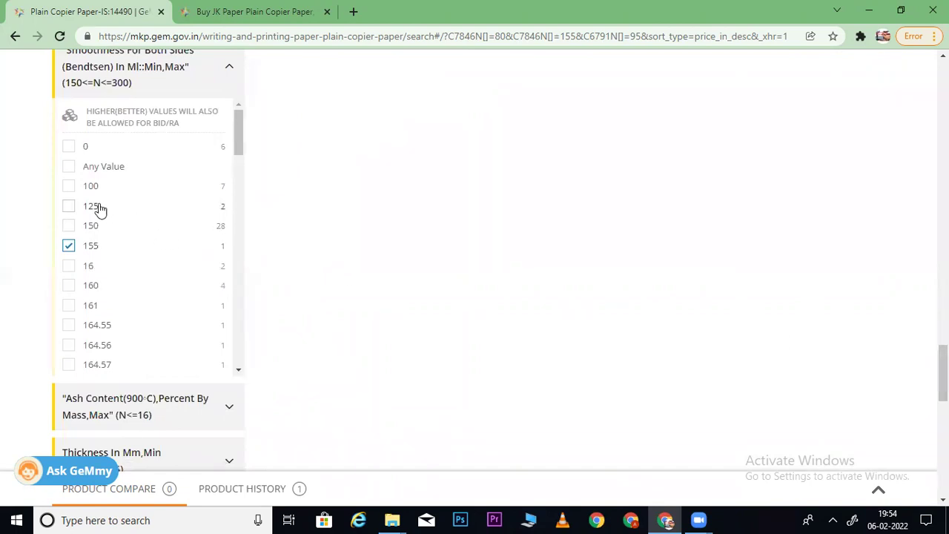
# - Try smoothness 164.55 in the filters, then remove it again
pyautogui.click(68, 326)
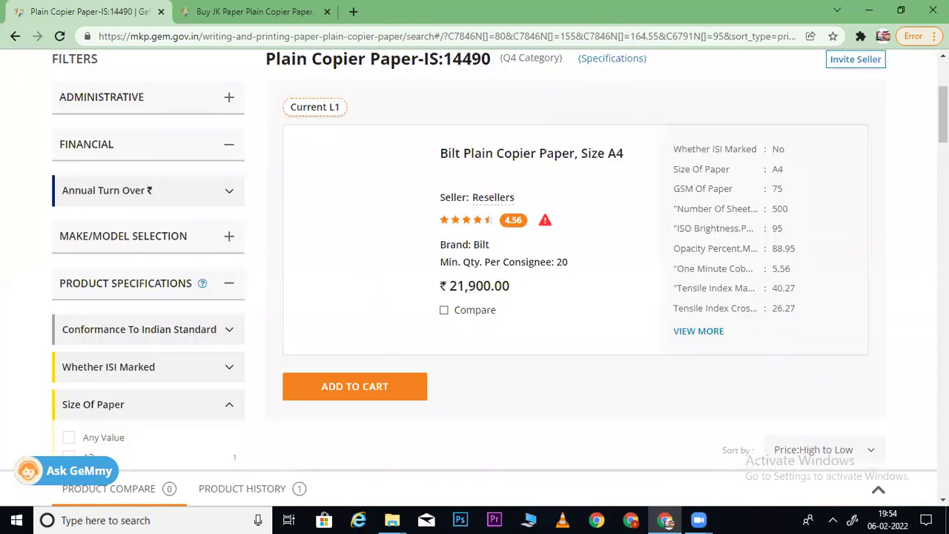
pyautogui.scroll(1, 469, 259)
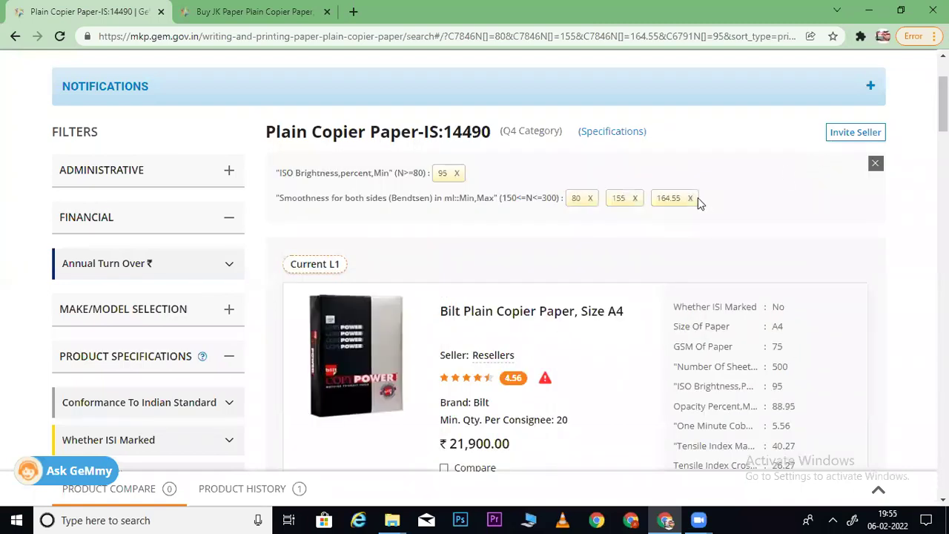
pyautogui.click(690, 198)
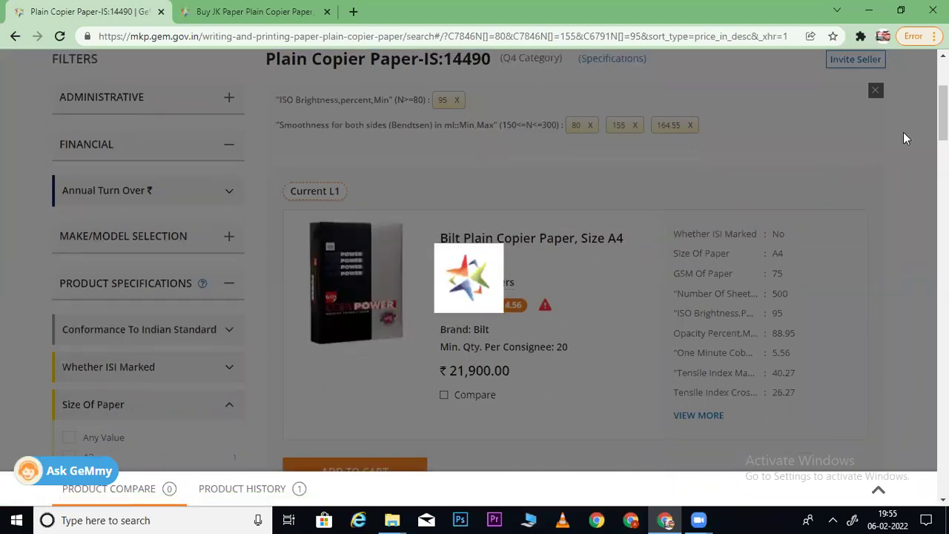
pyautogui.scroll(-3, 475, 260)
pyautogui.scroll(-10, 299, 215)
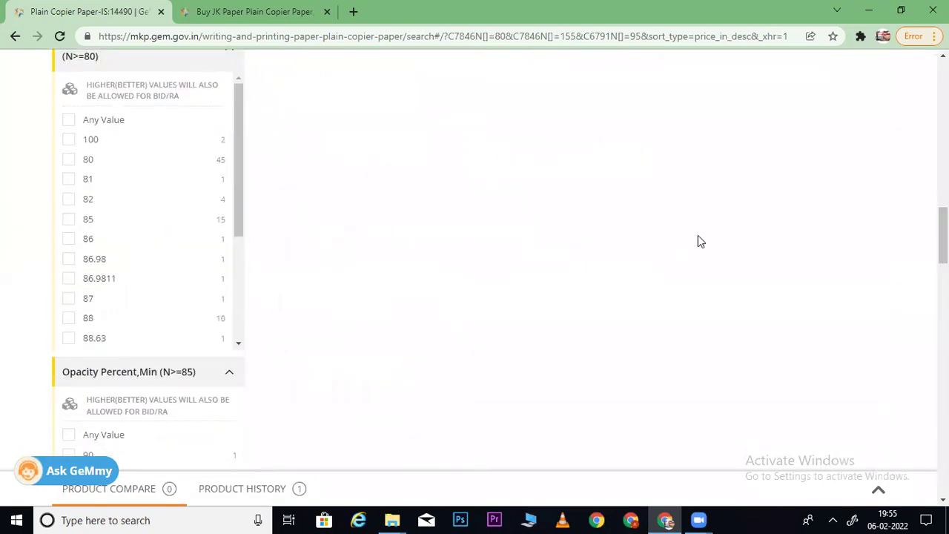
pyautogui.scroll(-10, 474, 260)
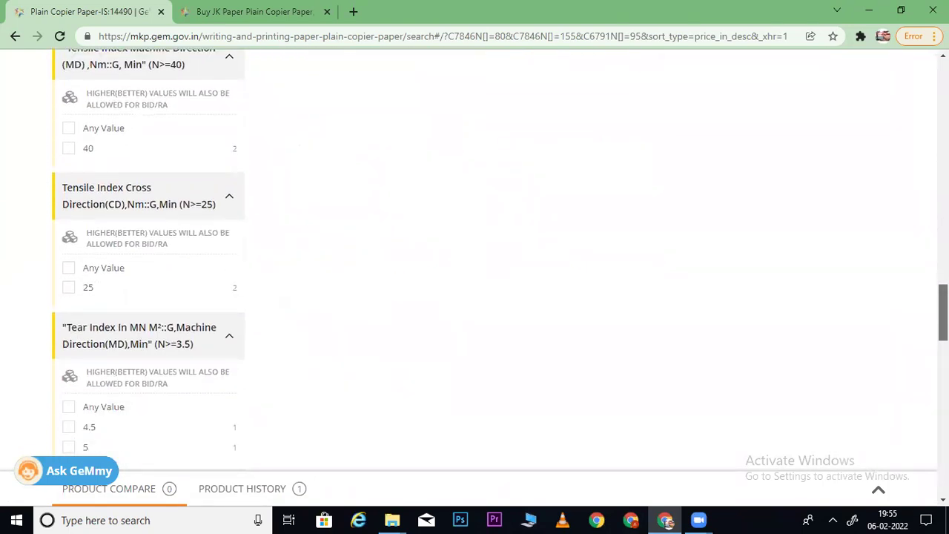
pyautogui.scroll(-4, 377, 287)
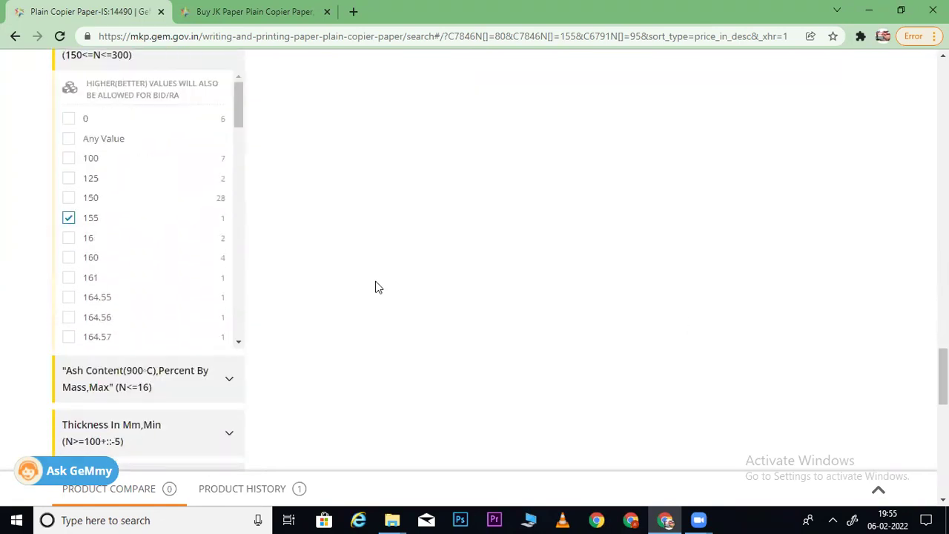
# - Try smoothness 125 in the filters, then remove it again
pyautogui.click(69, 179)
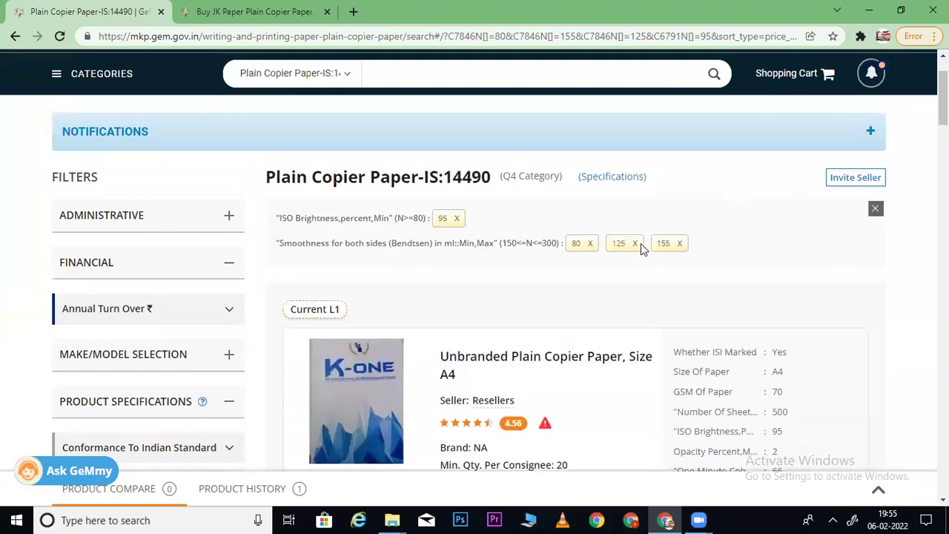
pyautogui.click(636, 244)
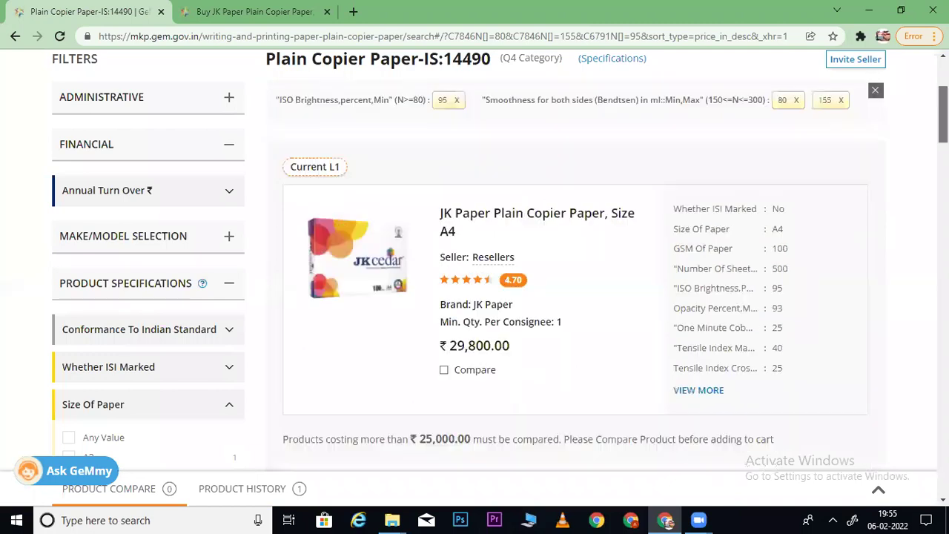
pyautogui.scroll(-10, 475, 267)
pyautogui.scroll(-10, 475, 267)
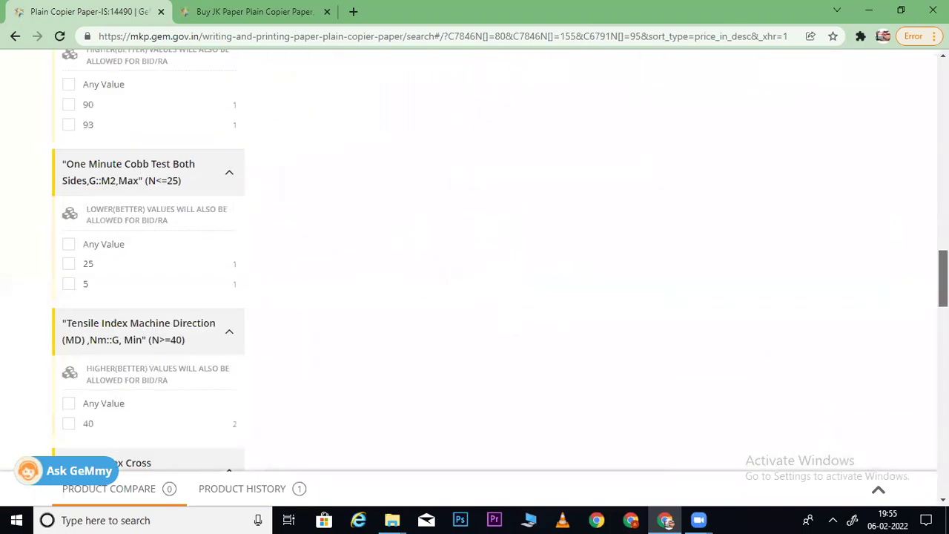
pyautogui.scroll(-3, 440, 309)
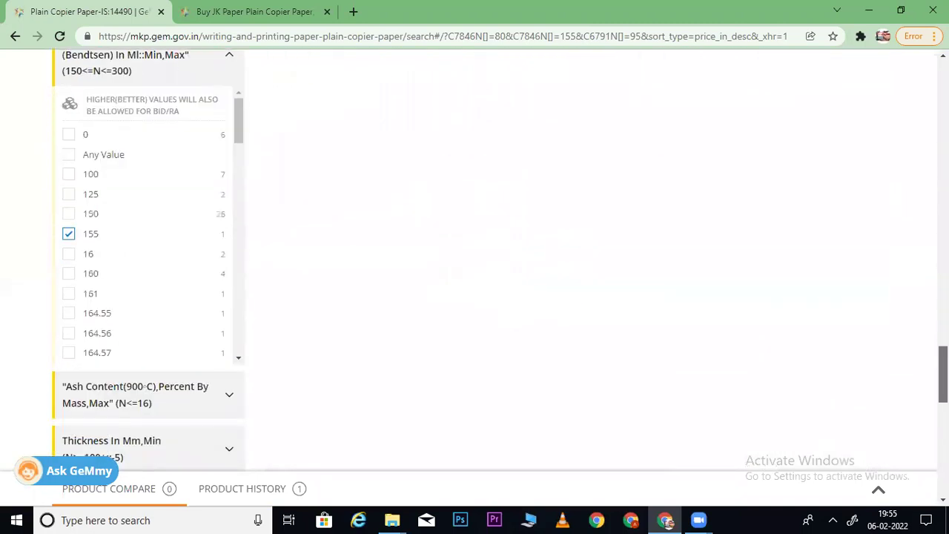
pyautogui.scroll(3, 440, 308)
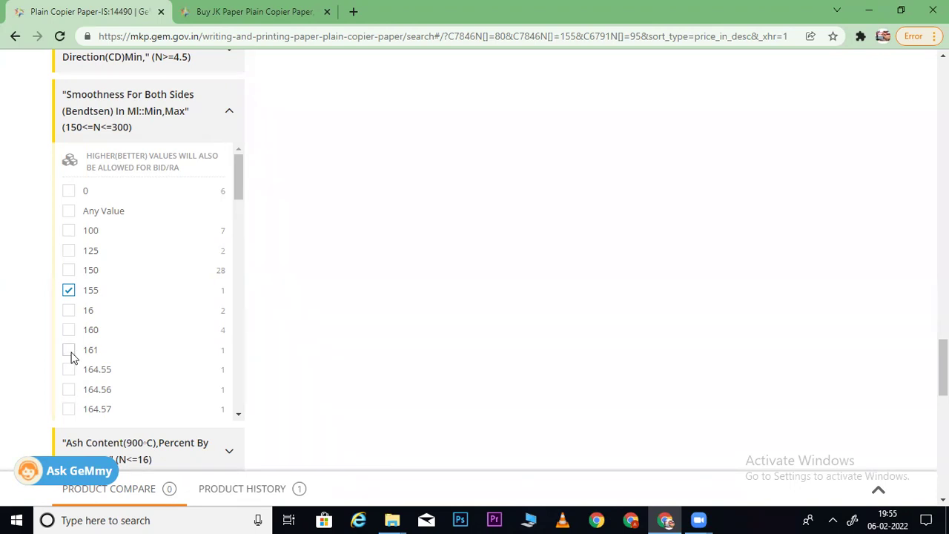
# - Tick smoothness value 161 in the Smoothness For Both Sides filter
pyautogui.click(70, 351)
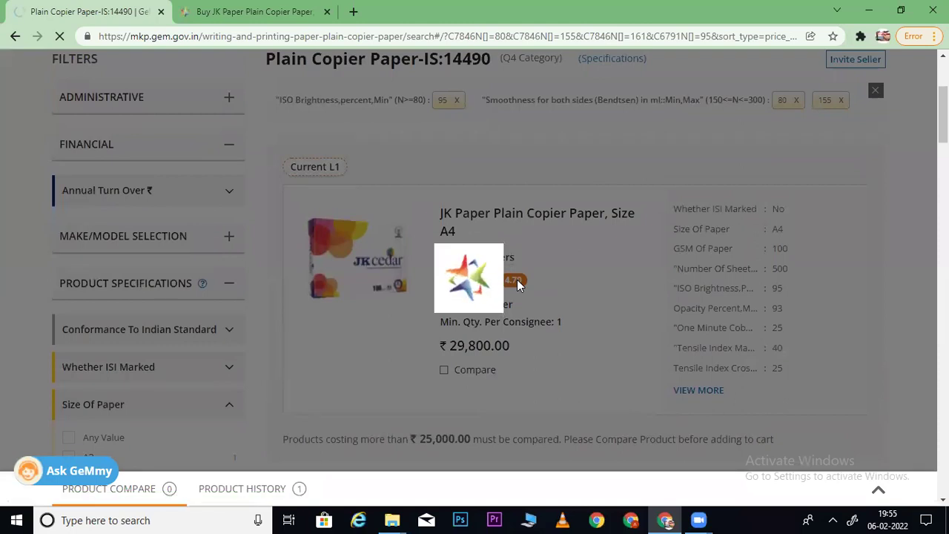
pyautogui.scroll(3, 818, 219)
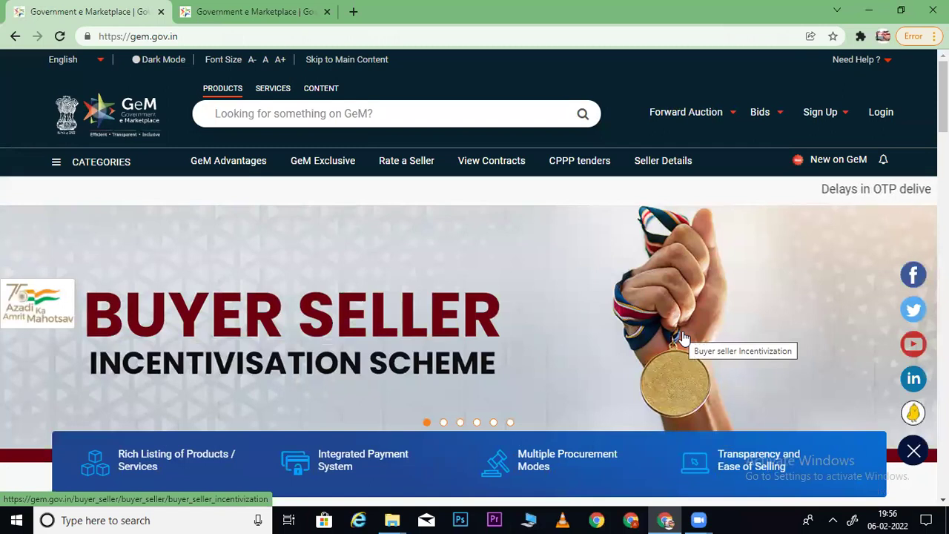
# - Log back in to GeM and load the JK Cedar copier paper product URL in the second tab
pyautogui.click(882, 121)
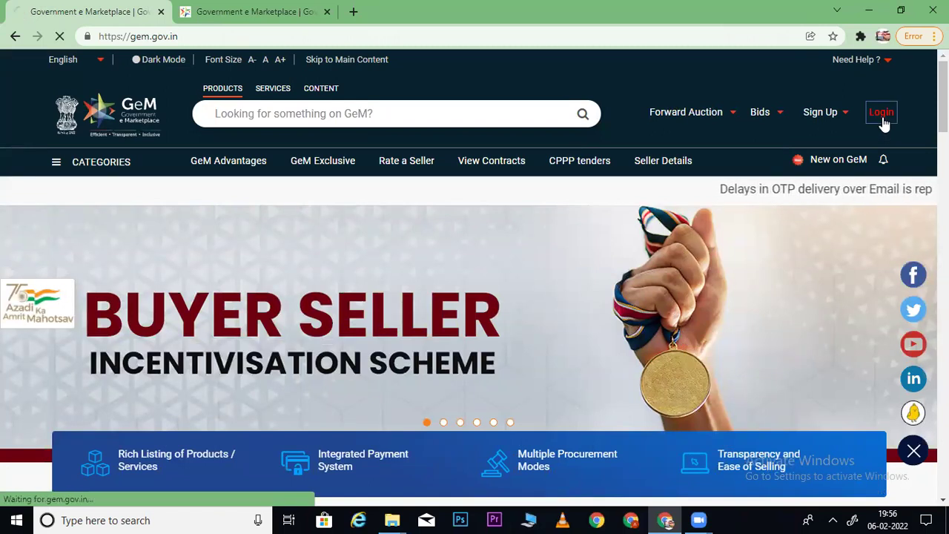
pyautogui.moveTo(718, 117)
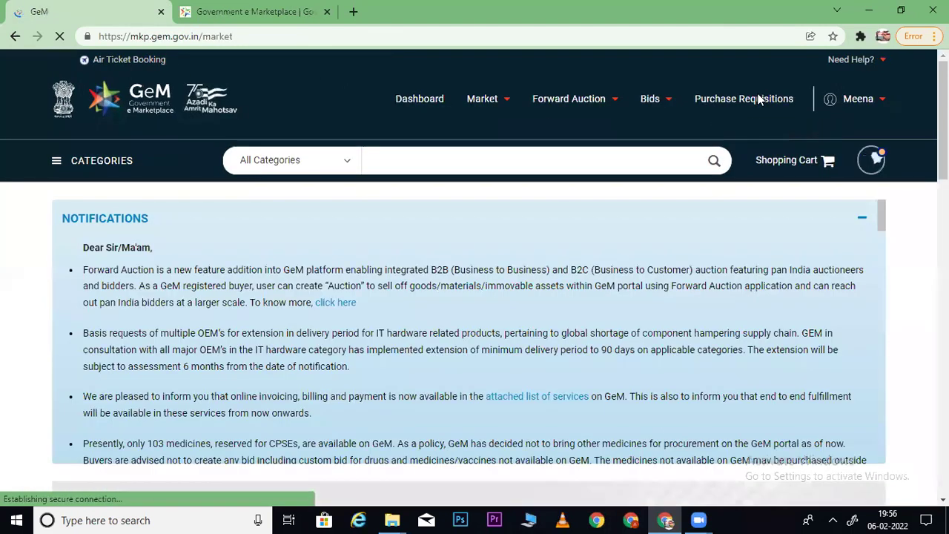
pyautogui.click(259, 20)
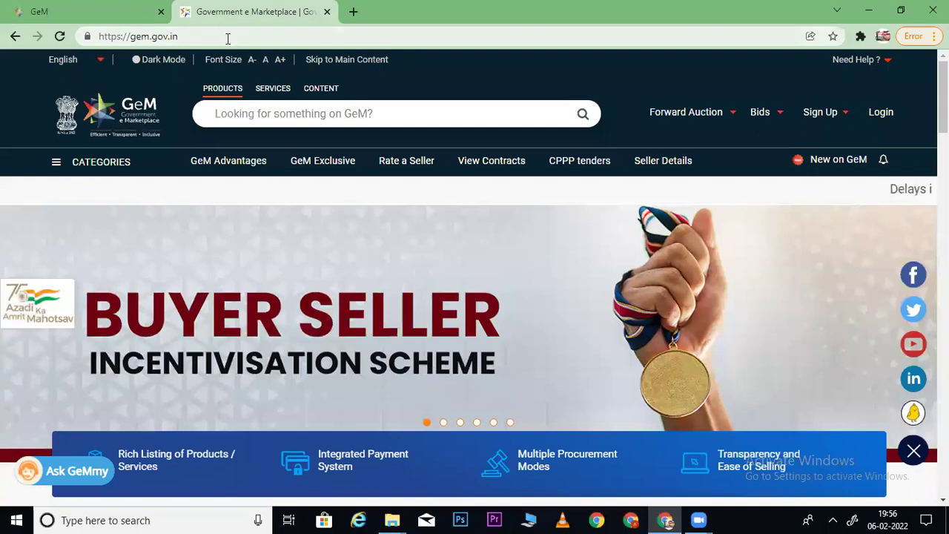
pyautogui.click(224, 37)
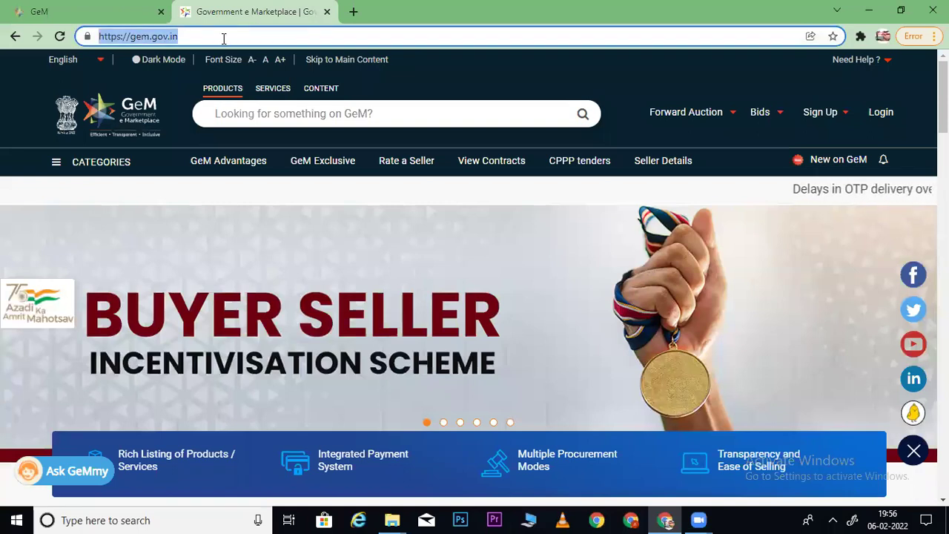
pyautogui.hotkey('ctrl', 'v')
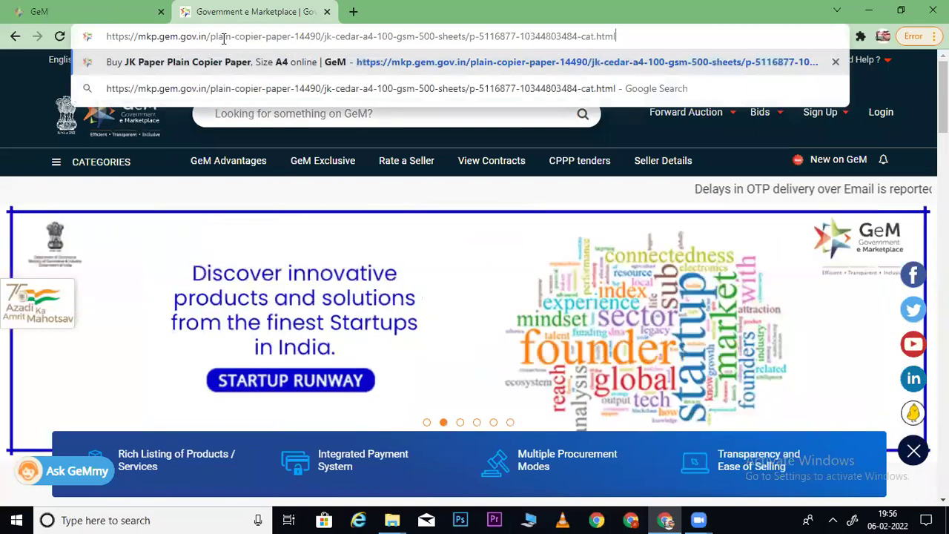
pyautogui.press('Return')
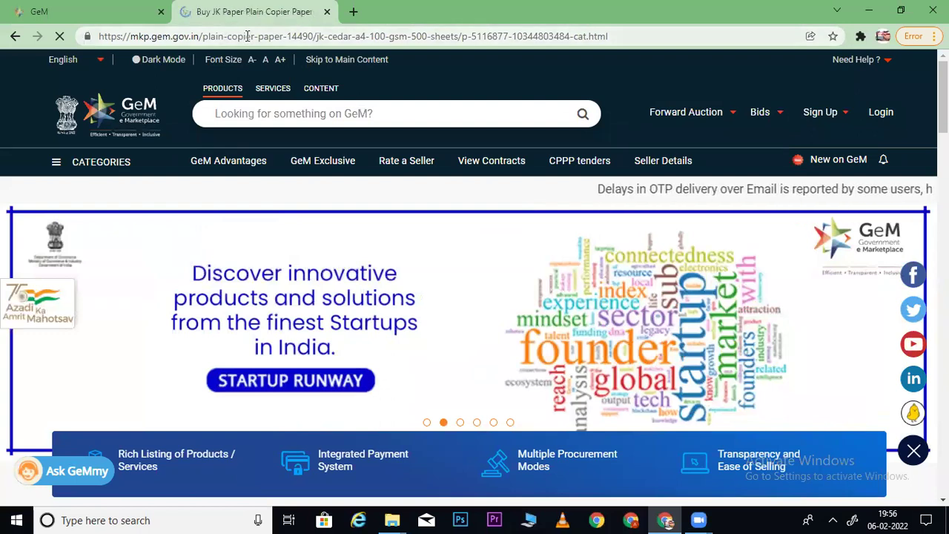
# - Load the JK Paper product URL in the first tab, then go to the Plain Copier Paper-IS:14490 listing
pyautogui.click(290, 41)
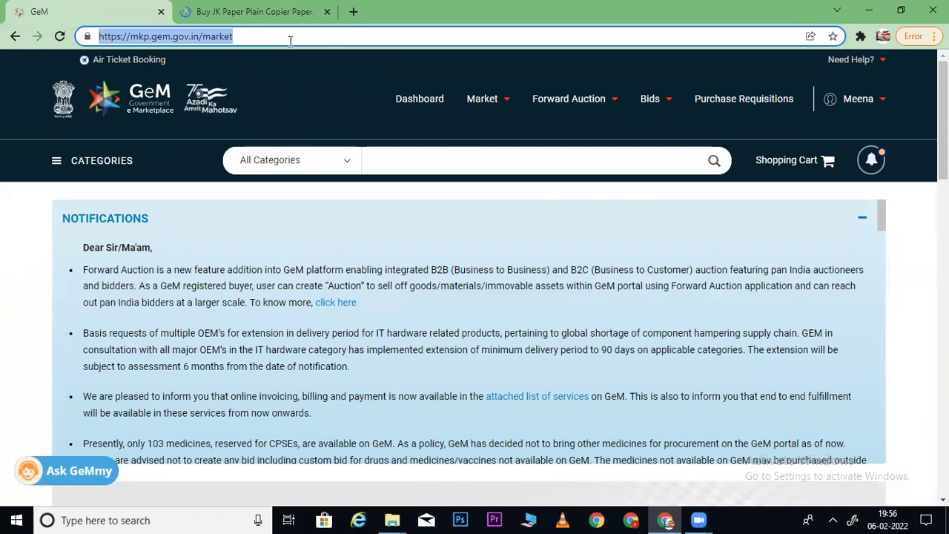
pyautogui.hotkey('ctrl', 'v')
pyautogui.press('Return')
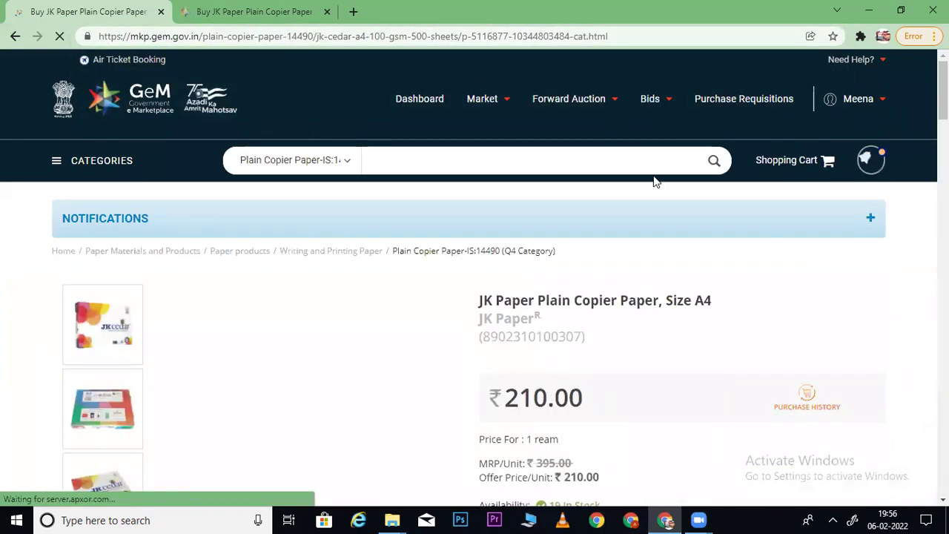
pyautogui.scroll(-1, 646, 178)
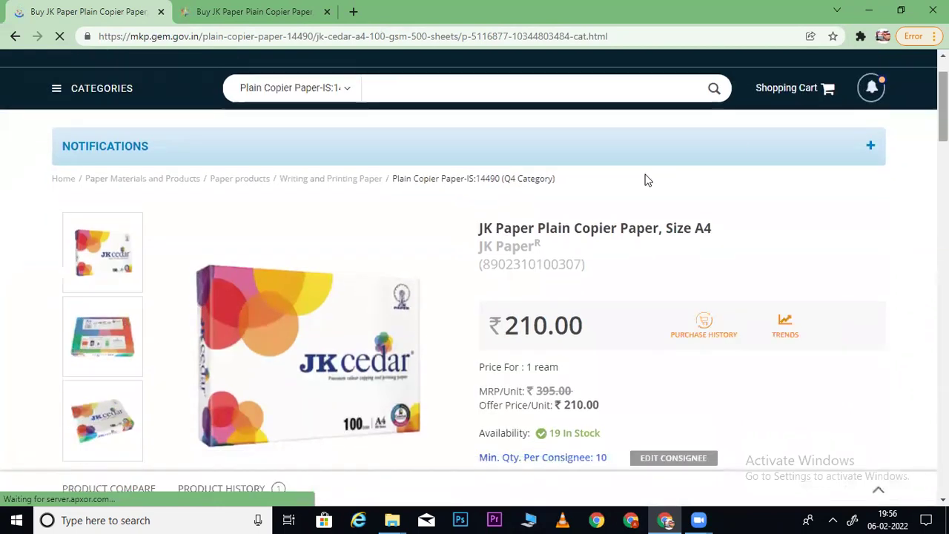
pyautogui.click(481, 179)
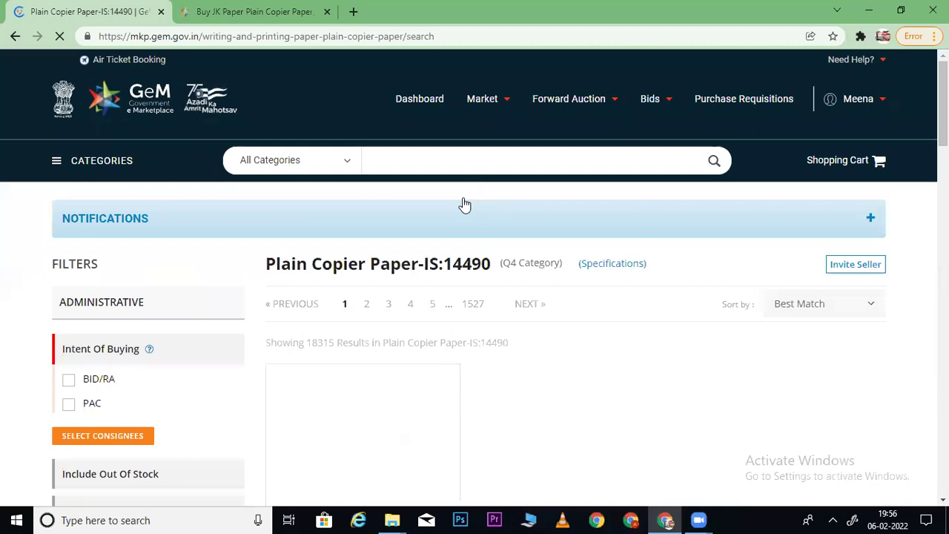
# - Set delivery to a MAHARASHTRA consignee with quantity 100 and apply it to the listing
pyautogui.scroll(-2, 186, 288)
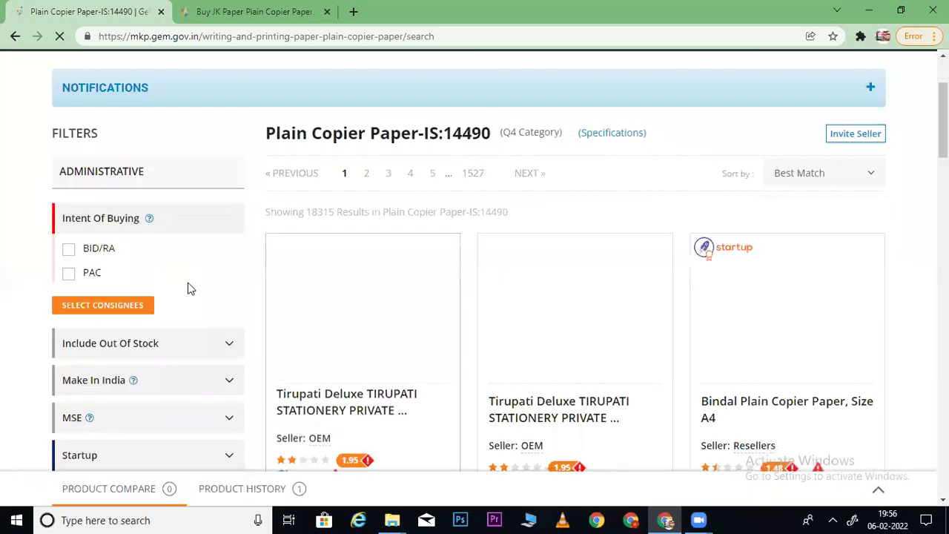
pyautogui.click(120, 307)
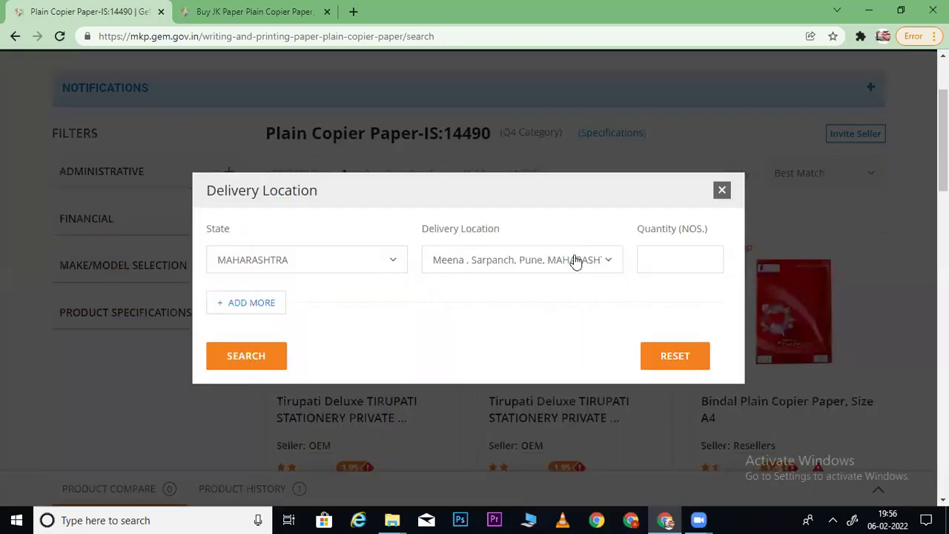
pyautogui.click(663, 259)
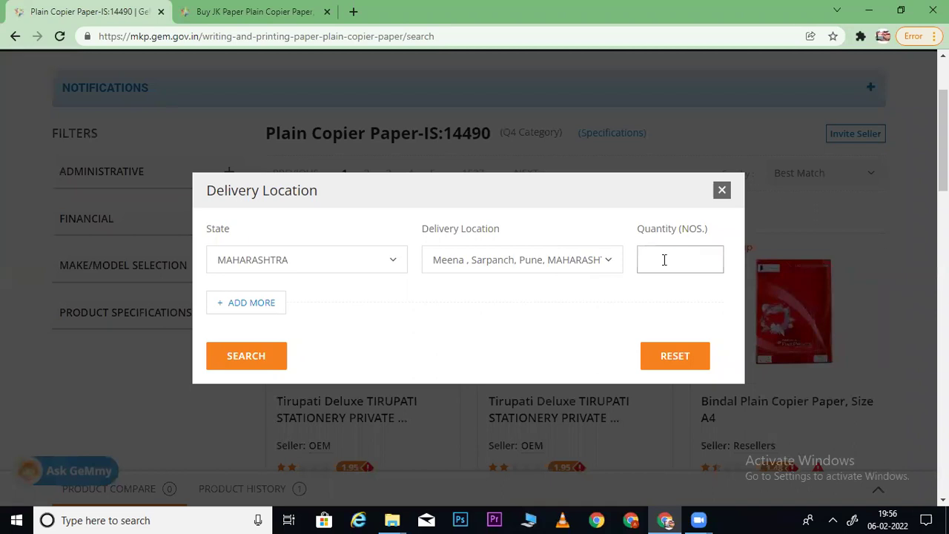
pyautogui.click(235, 357)
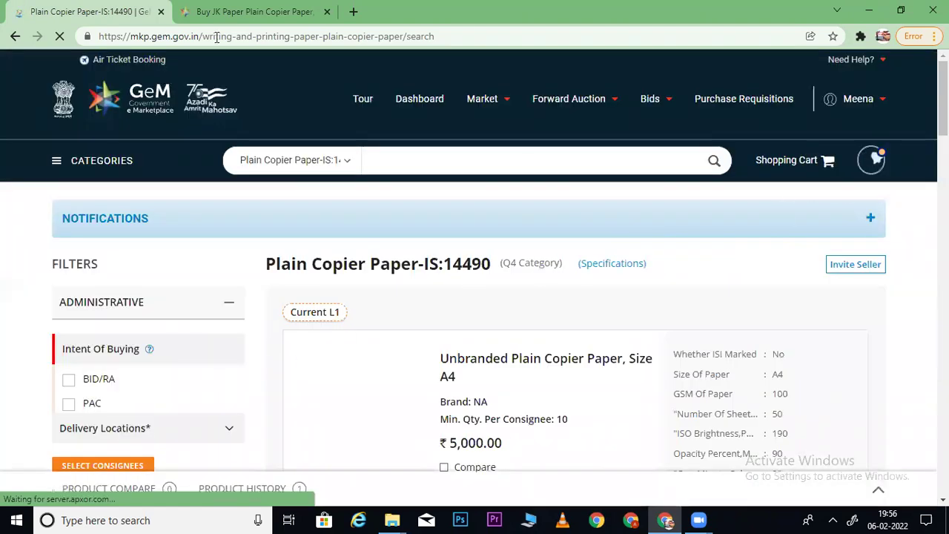
# - Reload the JK Paper product page so it prices 100 reams at ₹29,800.00
pyautogui.click(231, 14)
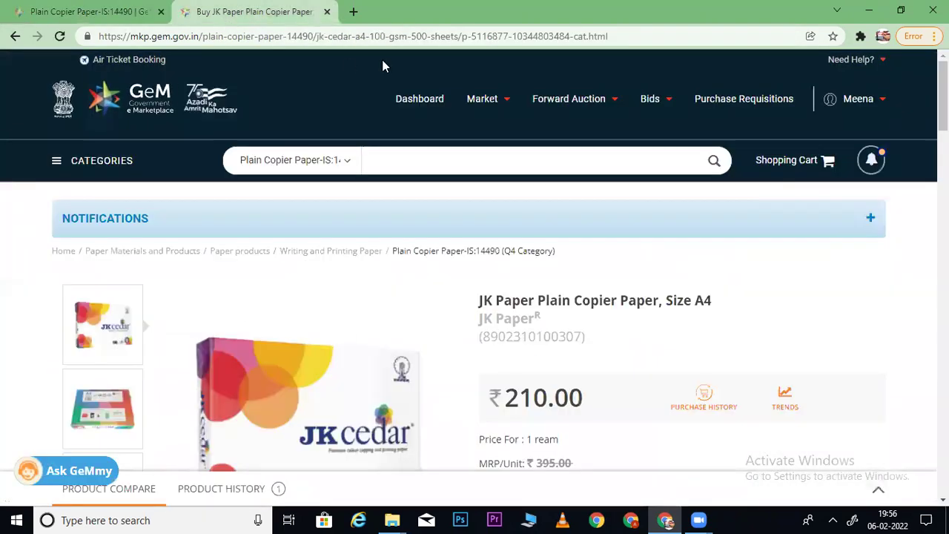
pyautogui.click(638, 36)
pyautogui.press('Return')
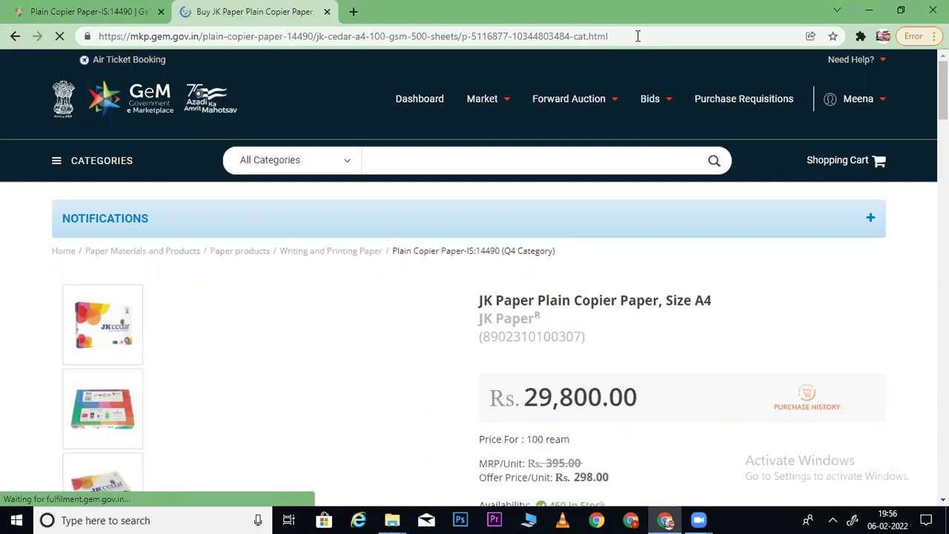
# - On the copier paper listing, expand Product Specifications and the Smoothness For Both Sides filter
pyautogui.hotkey('ctrl', 'shift', 'Tab')
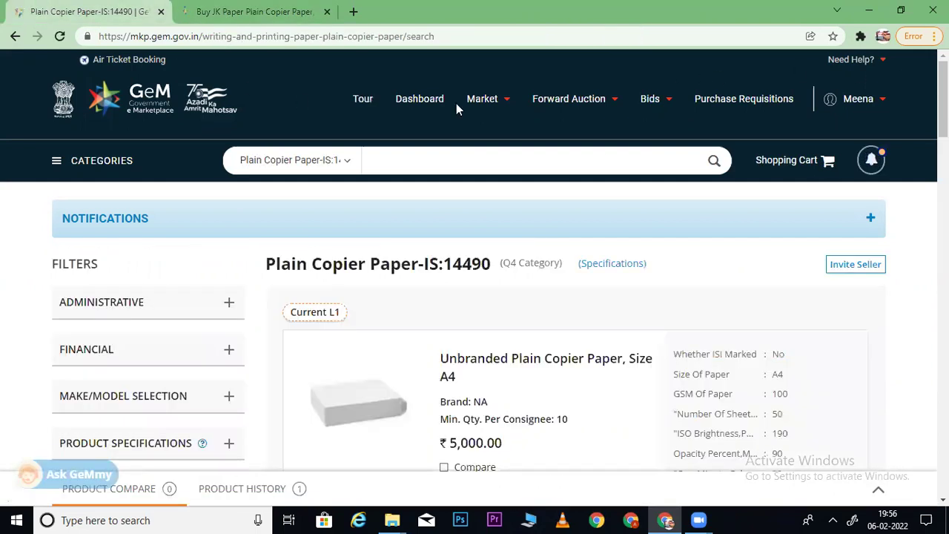
pyautogui.scroll(-5, 374, 93)
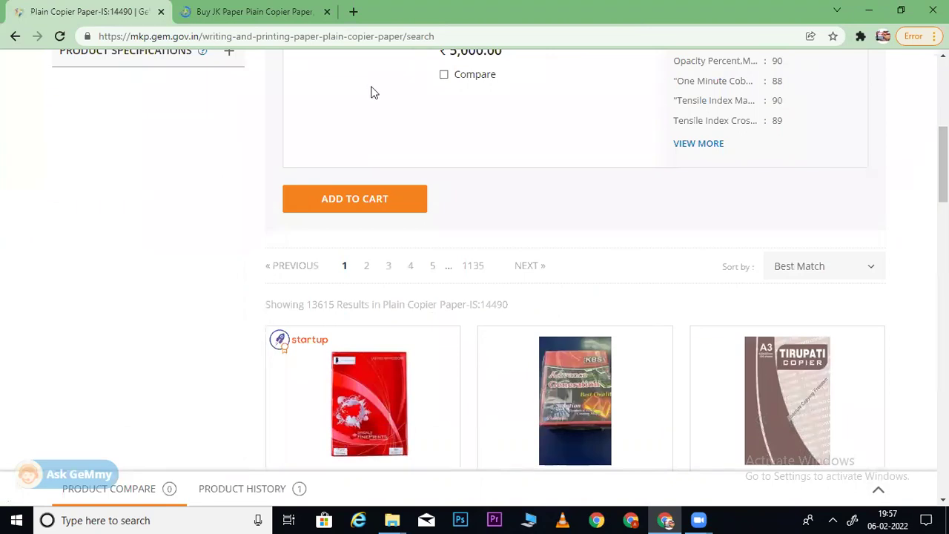
pyautogui.click(232, 58)
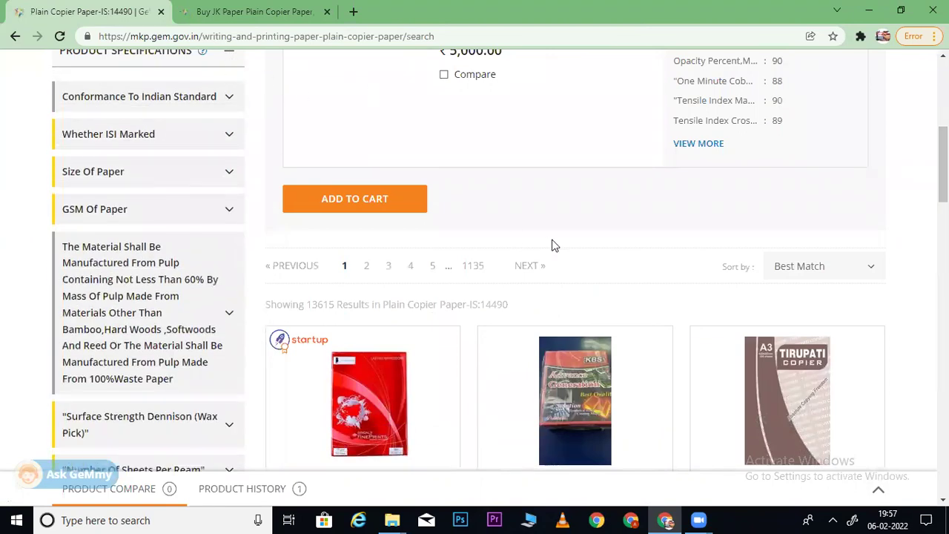
pyautogui.scroll(-2, 556, 245)
pyautogui.scroll(-6, 556, 267)
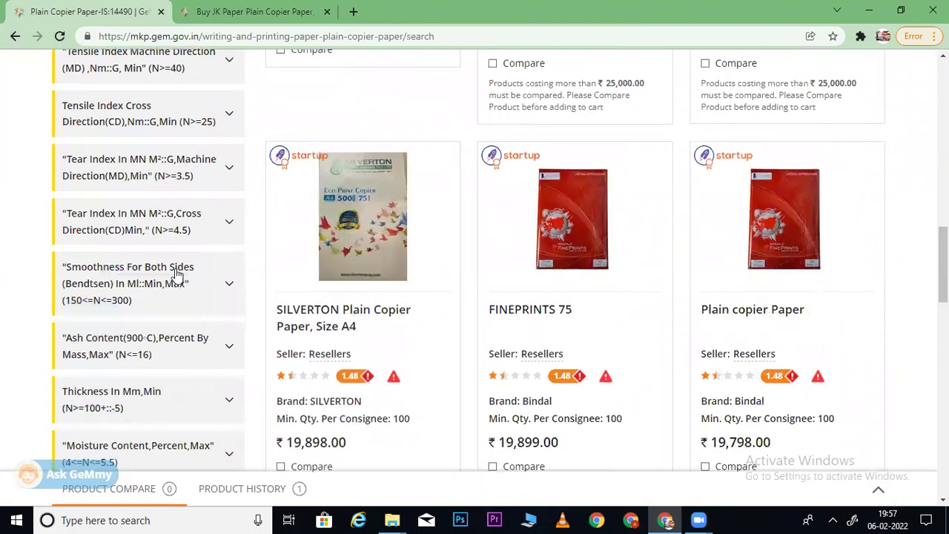
pyautogui.click(178, 272)
# - Find the JK Paper product's smoothness value 80 in its full specification list
pyautogui.click(240, 9)
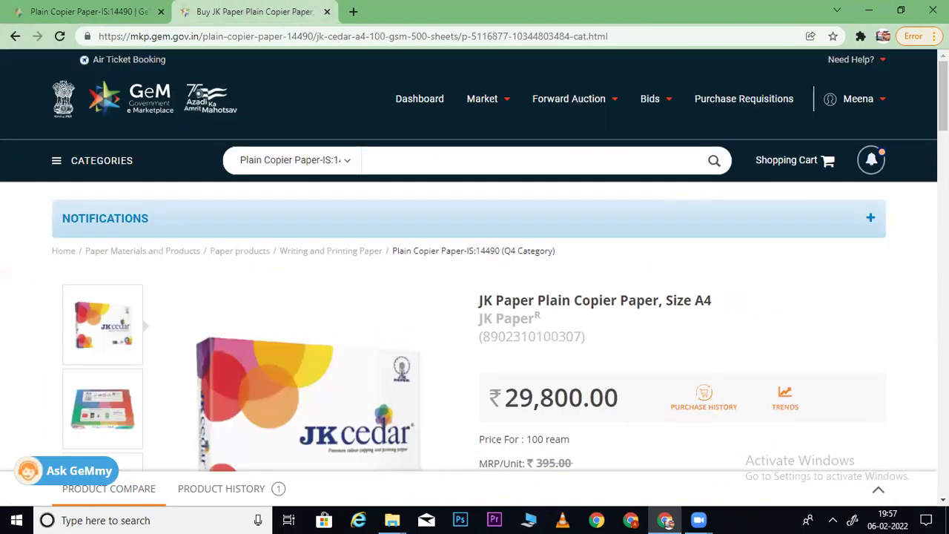
pyautogui.scroll(-8, 475, 267)
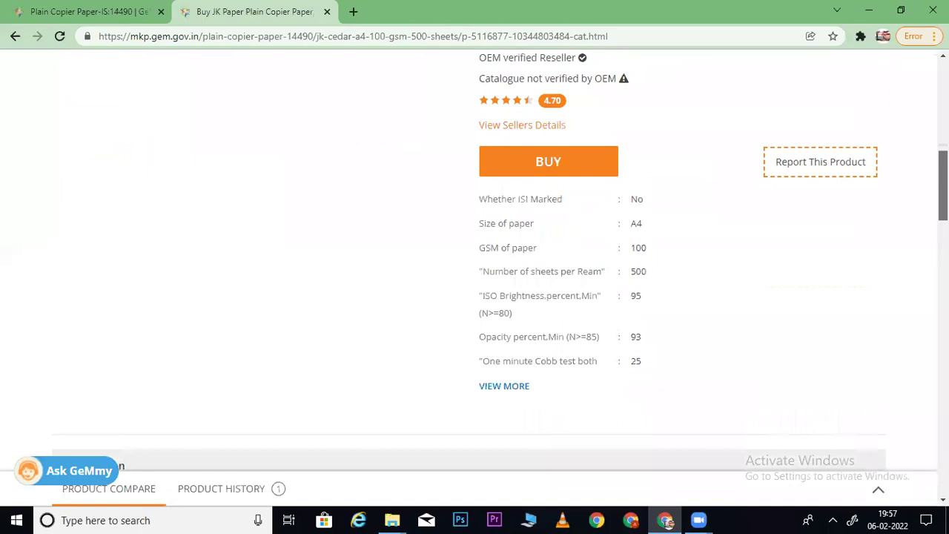
pyautogui.click(500, 386)
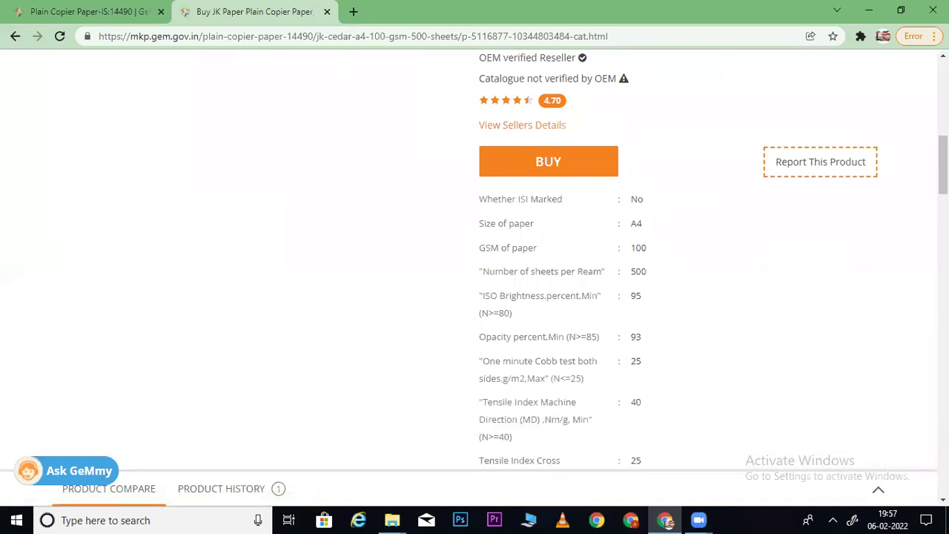
pyautogui.scroll(-3, 712, 263)
pyautogui.scroll(-1, 606, 389)
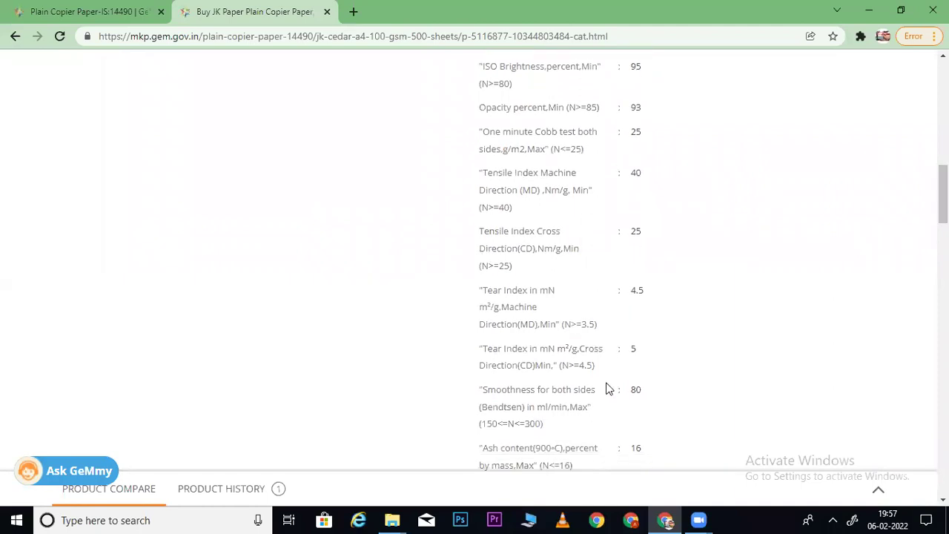
pyautogui.moveTo(533, 392); pyautogui.dragTo(636, 387)
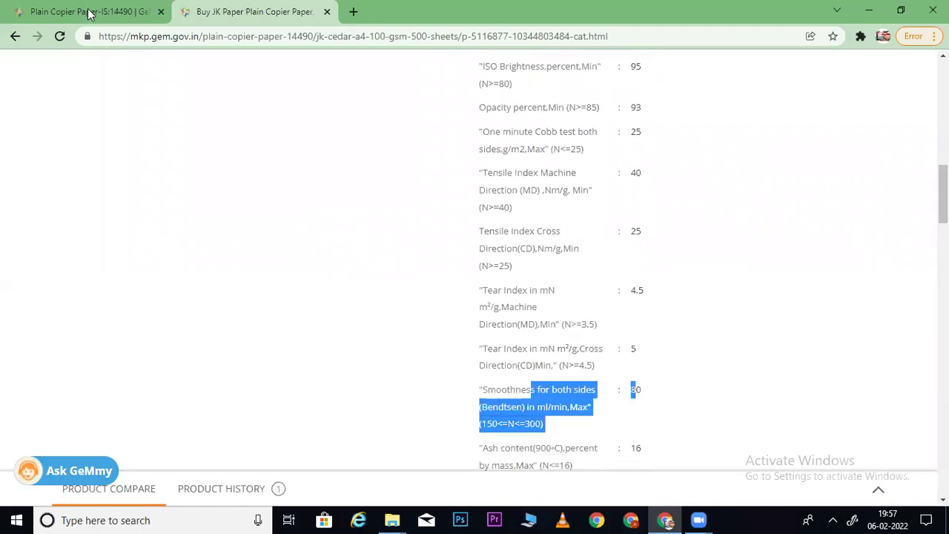
pyautogui.click(88, 13)
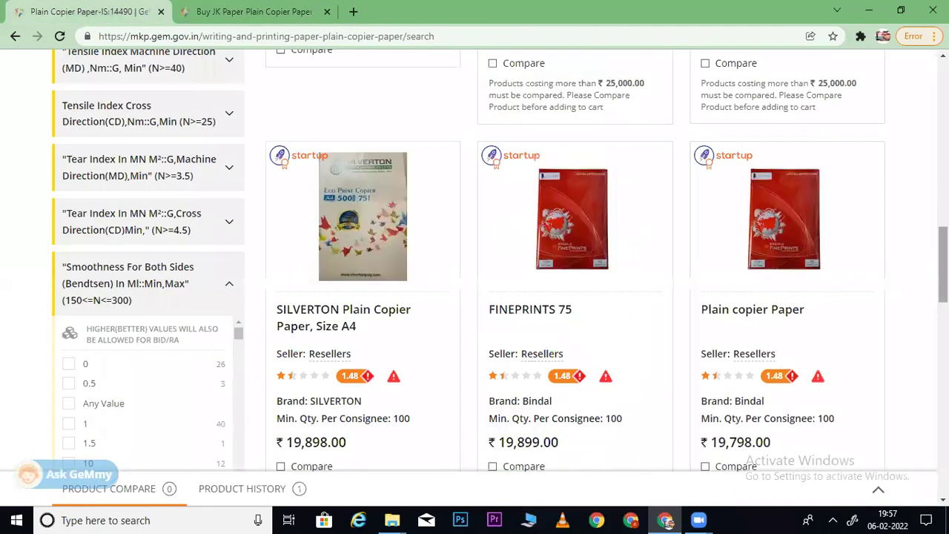
# - Filter the copier paper listing to smoothness value 80
pyautogui.scroll(-3, 942, 260)
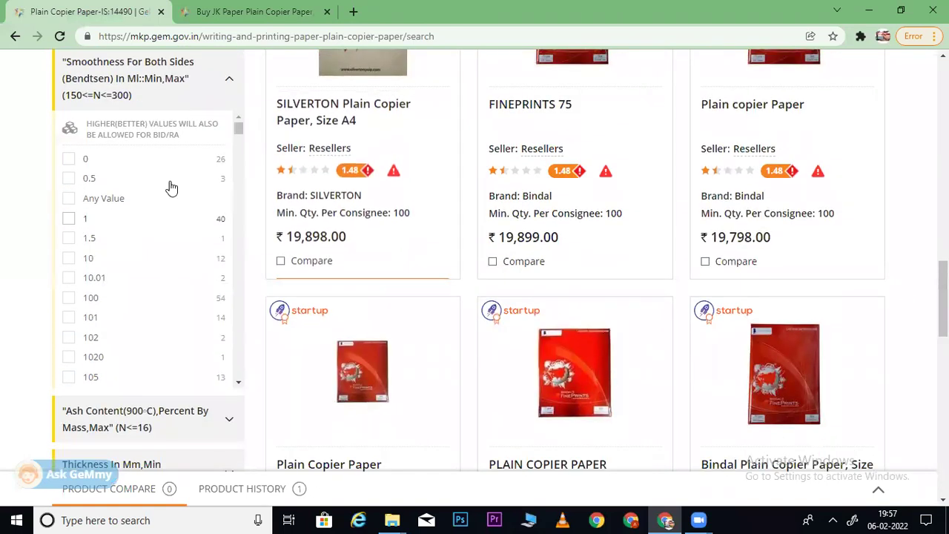
pyautogui.scroll(-3, 245, 140)
pyautogui.moveTo(244, 151); pyautogui.dragTo(238, 356)
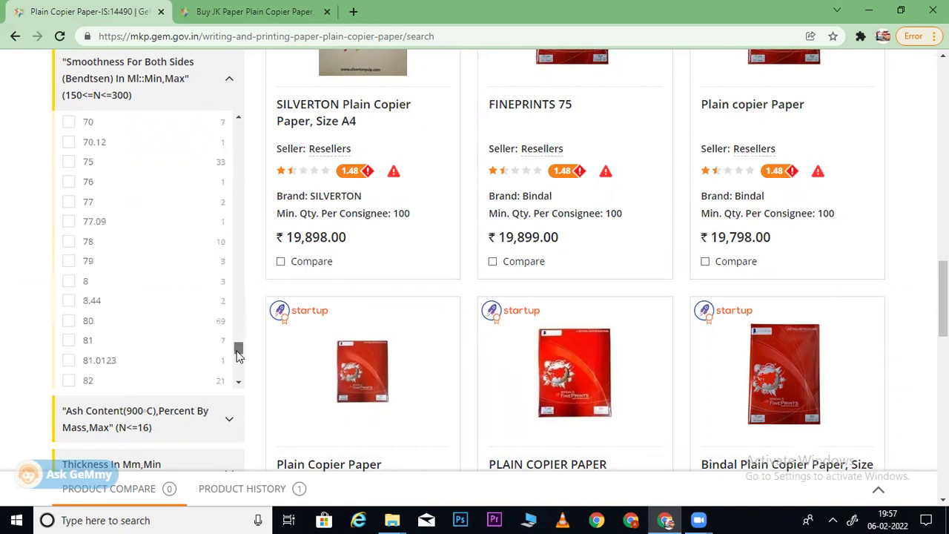
pyautogui.click(68, 321)
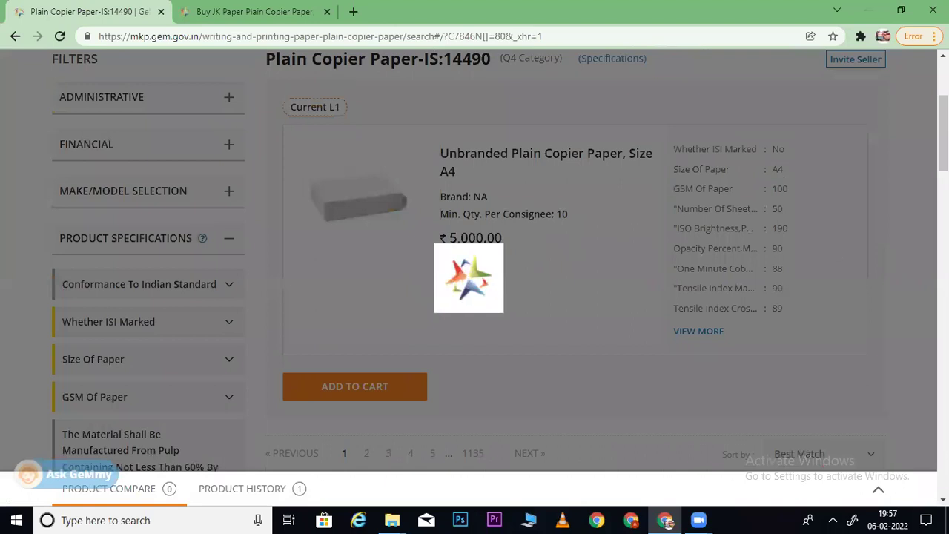
# - Sort the 69 results by Price: High to Low, with Landmark at ₹45,450.00 on top
pyautogui.scroll(-4, 825, 160)
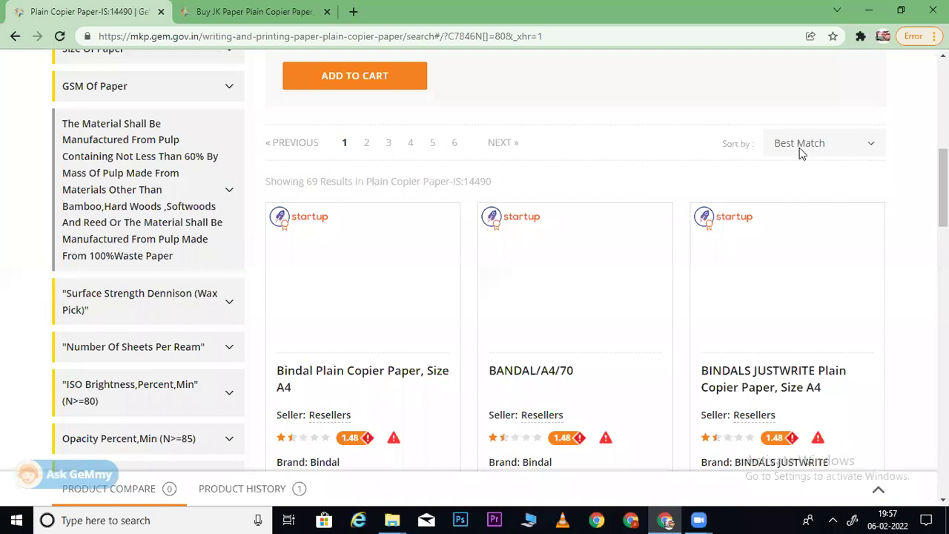
pyautogui.click(790, 210)
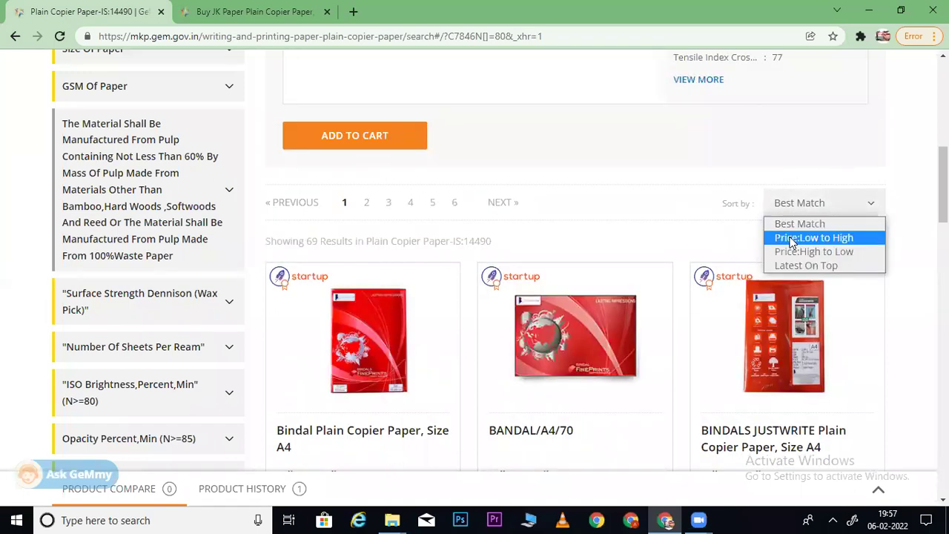
pyautogui.click(788, 251)
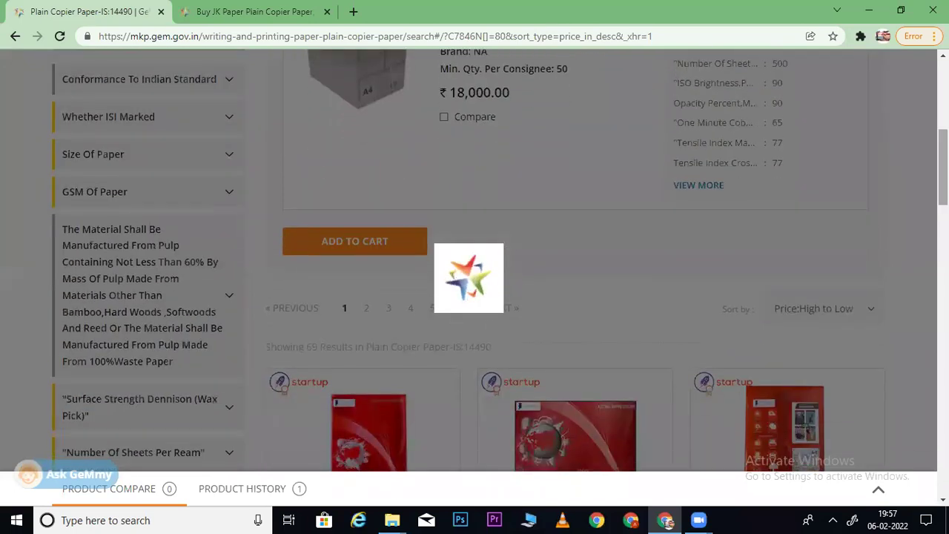
pyautogui.scroll(-3, 575, 260)
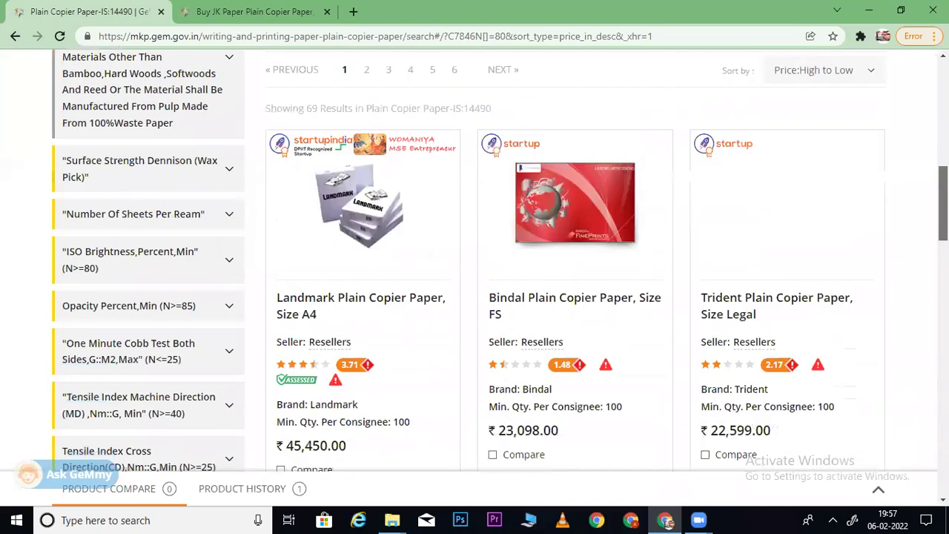
pyautogui.scroll(-3, 500, 261)
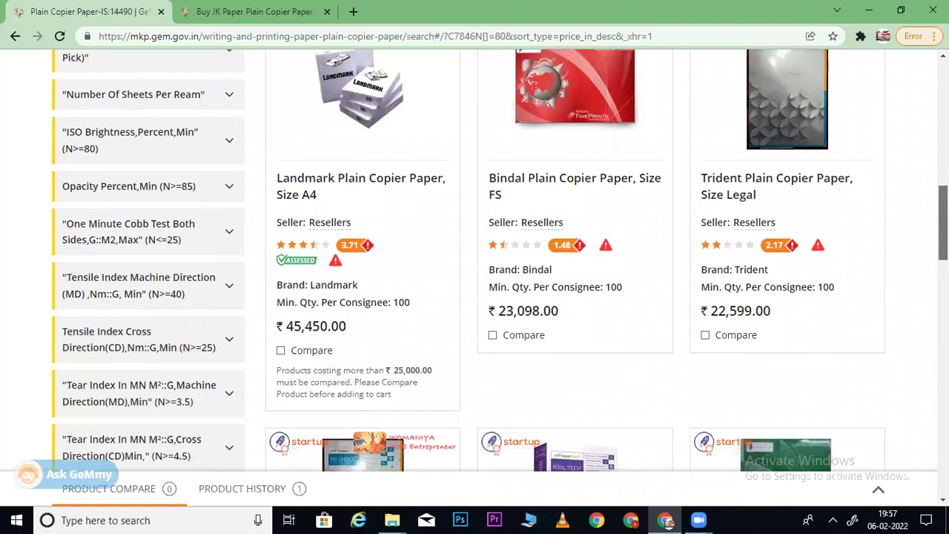
pyautogui.scroll(-5, 500, 260)
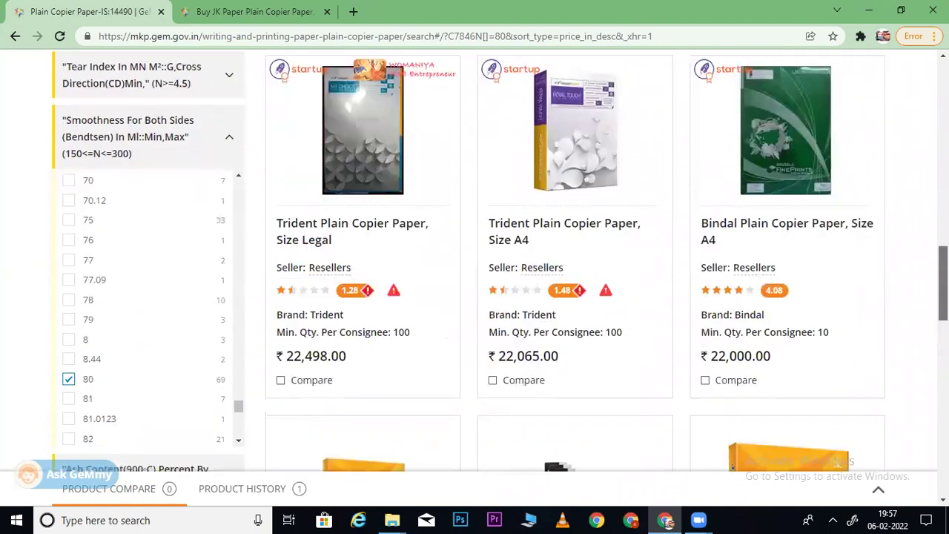
pyautogui.scroll(3, 500, 260)
pyautogui.scroll(6, 575, 297)
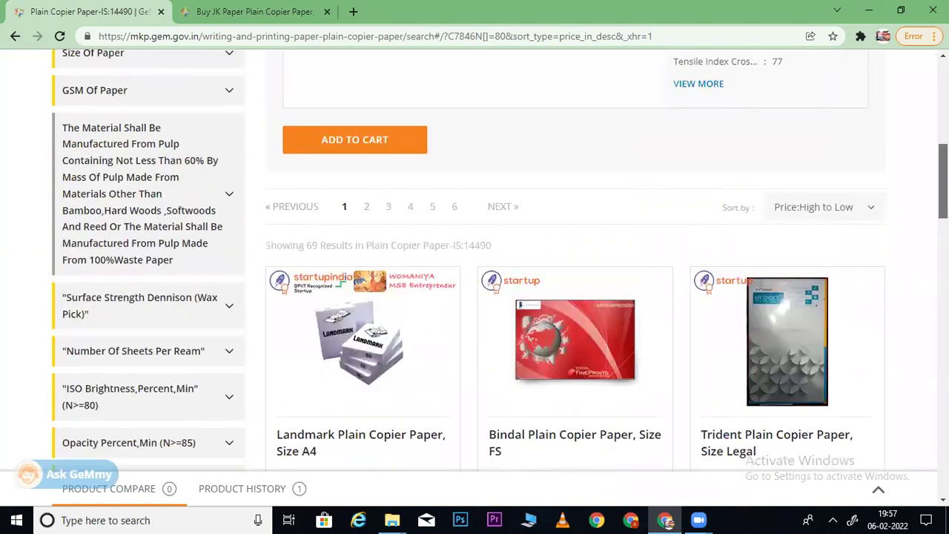
pyautogui.scroll(9, 575, 296)
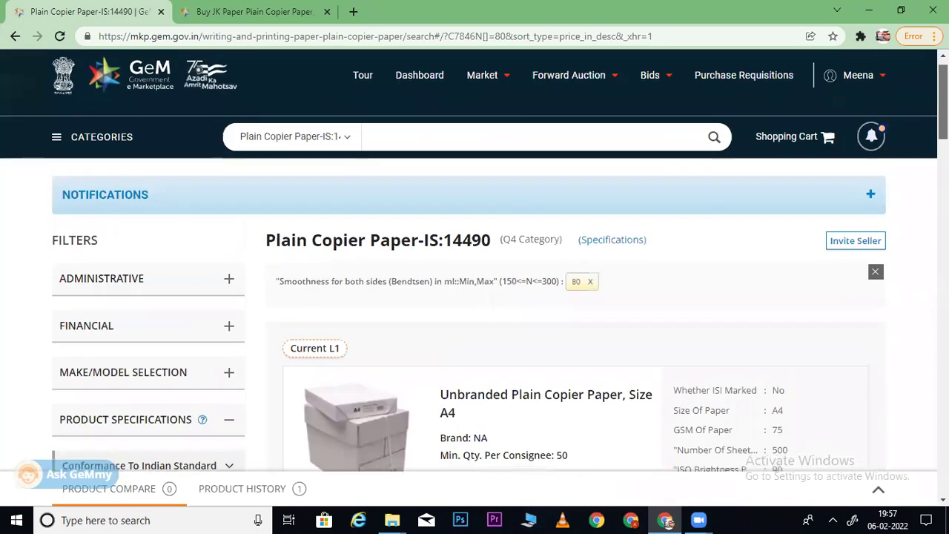
# - Clear the Smoothness 80 filter chip, bringing SPARKLE A3 at ₹55,100.00 to the top
pyautogui.scroll(-10, 499, 260)
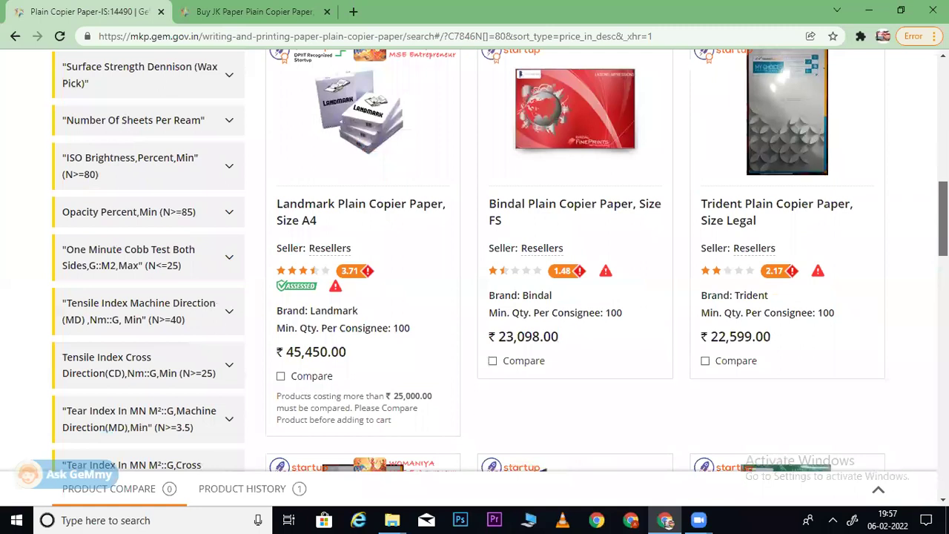
pyautogui.scroll(-1, 292, 267)
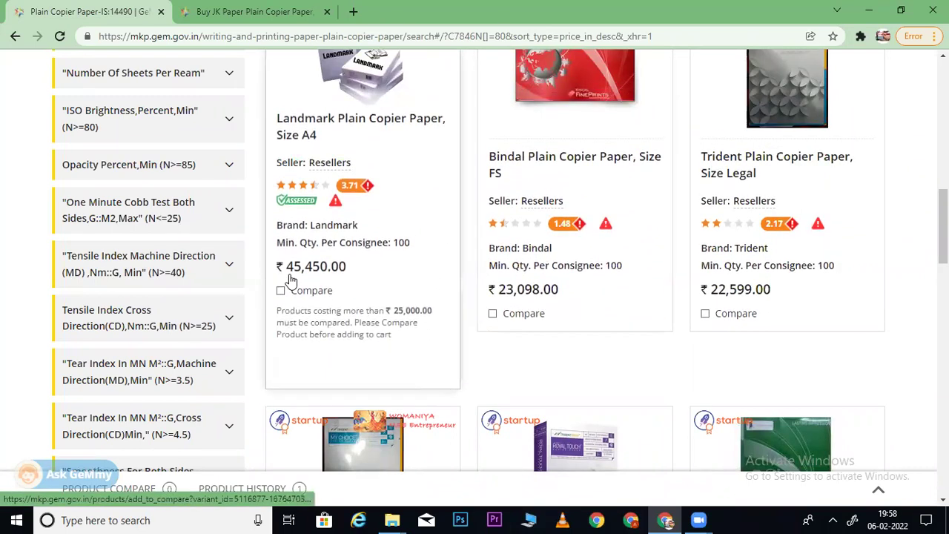
pyautogui.scroll(5, 858, 254)
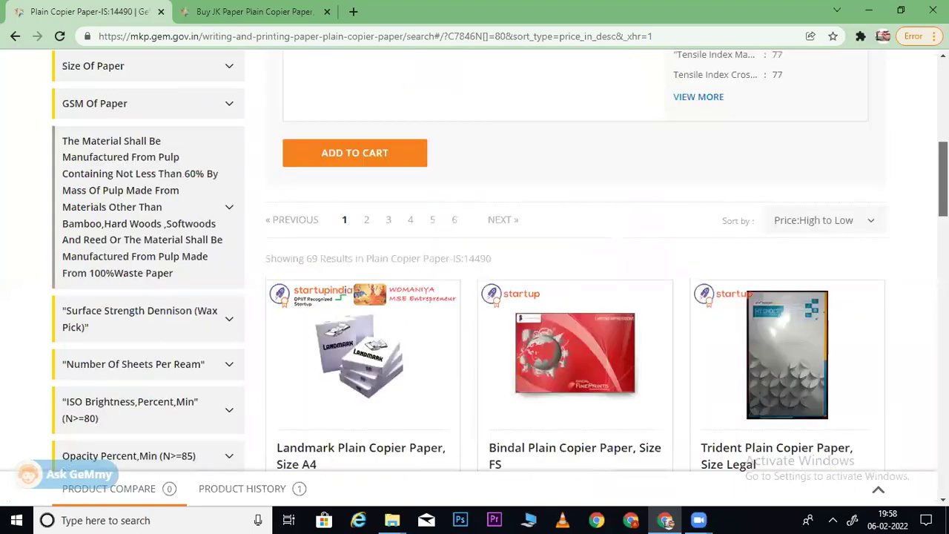
pyautogui.scroll(-2, 920, 207)
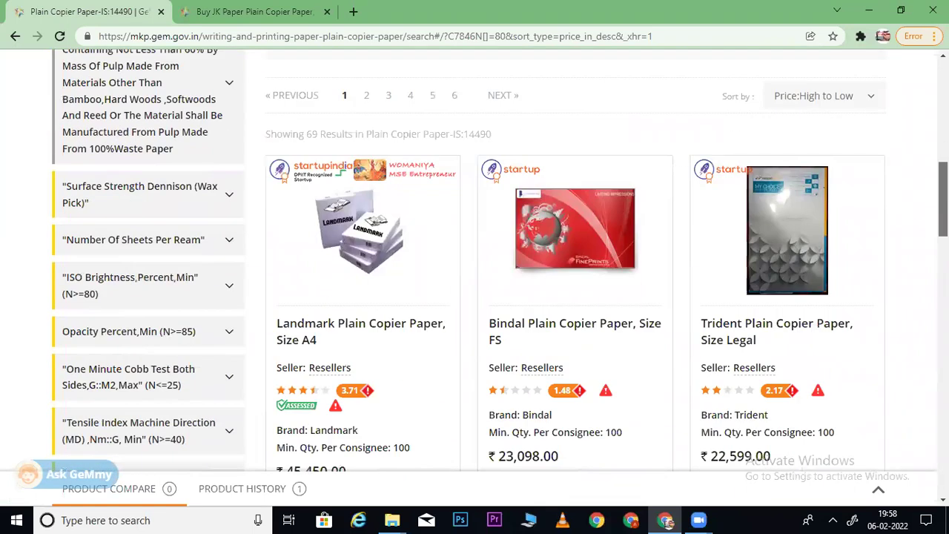
pyautogui.scroll(6, 917, 111)
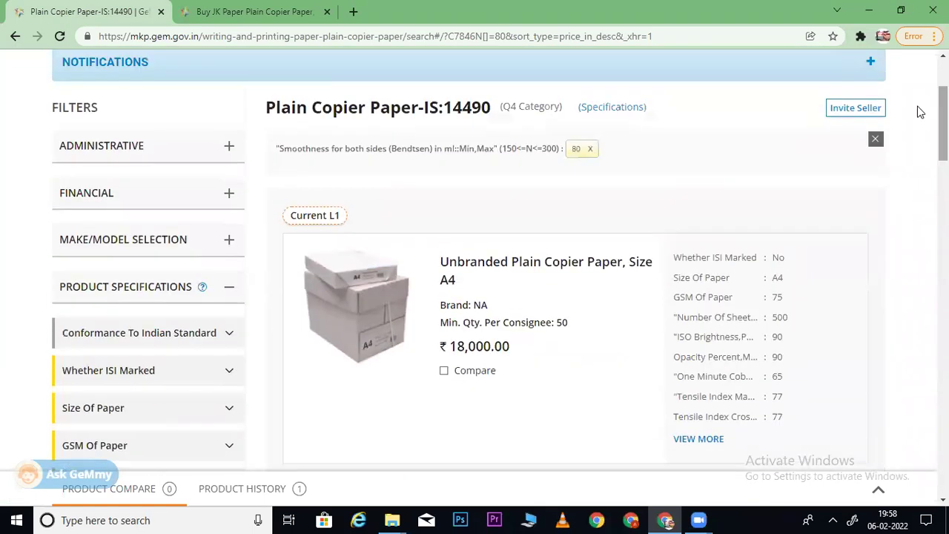
pyautogui.click(592, 149)
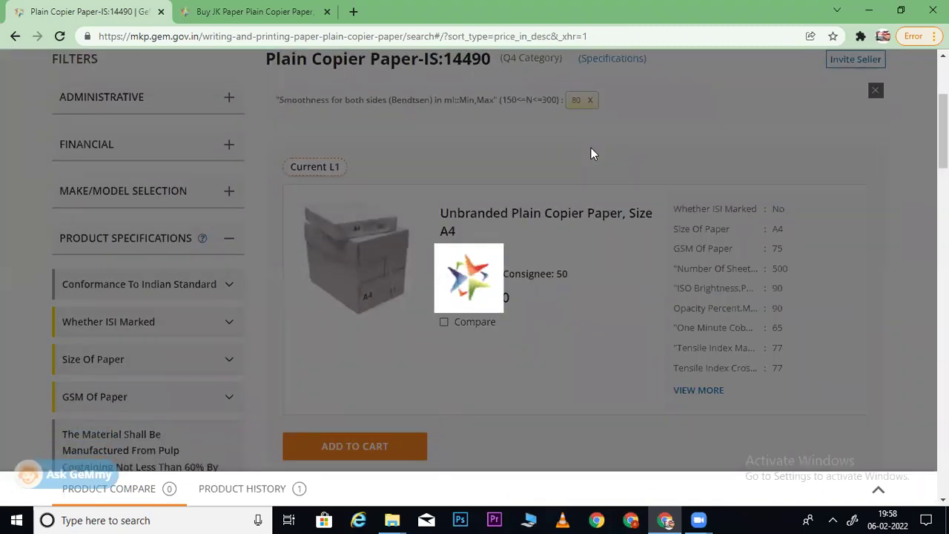
pyautogui.scroll(-10, 593, 160)
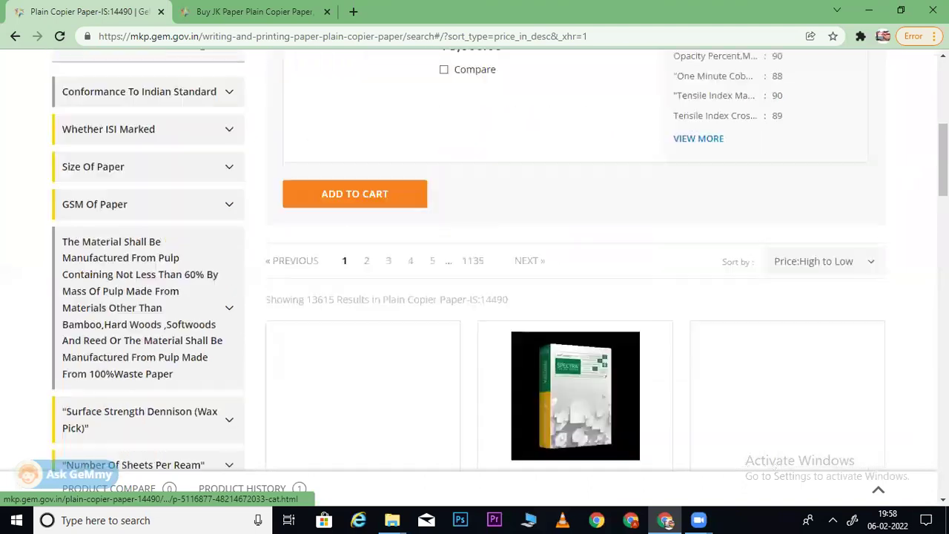
pyautogui.scroll(-2, 279, 346)
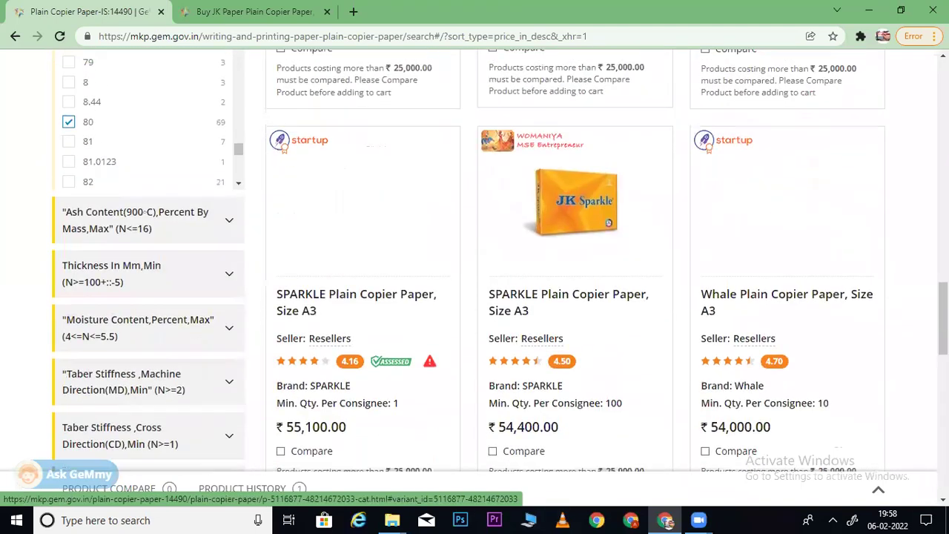
pyautogui.scroll(2, 279, 347)
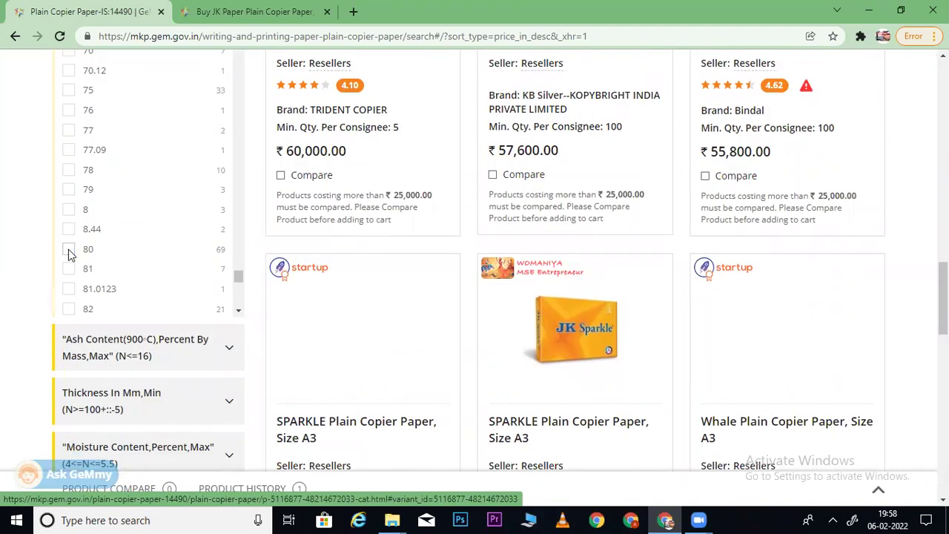
# - Expand the Ash Content filter, compare against the JK product's spec, and tick value 16
pyautogui.click(165, 359)
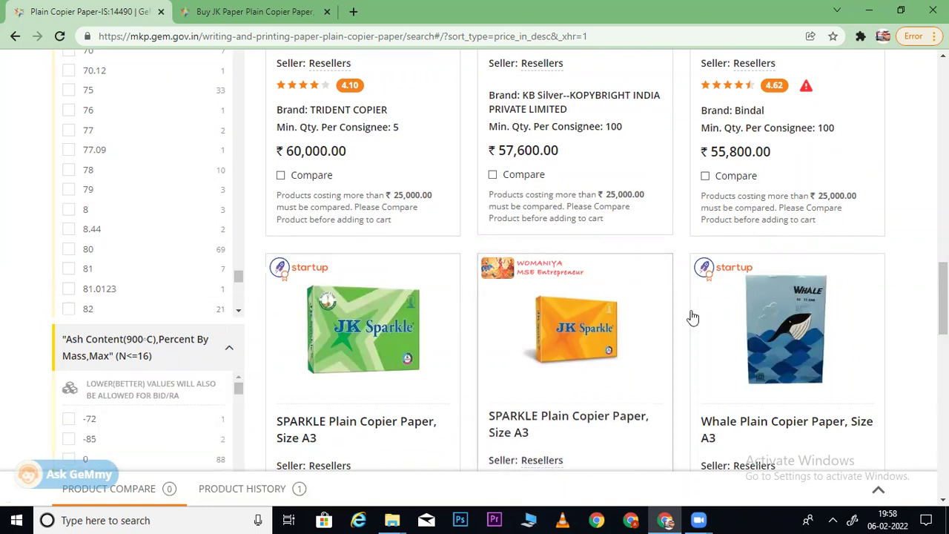
pyautogui.scroll(-2, 692, 318)
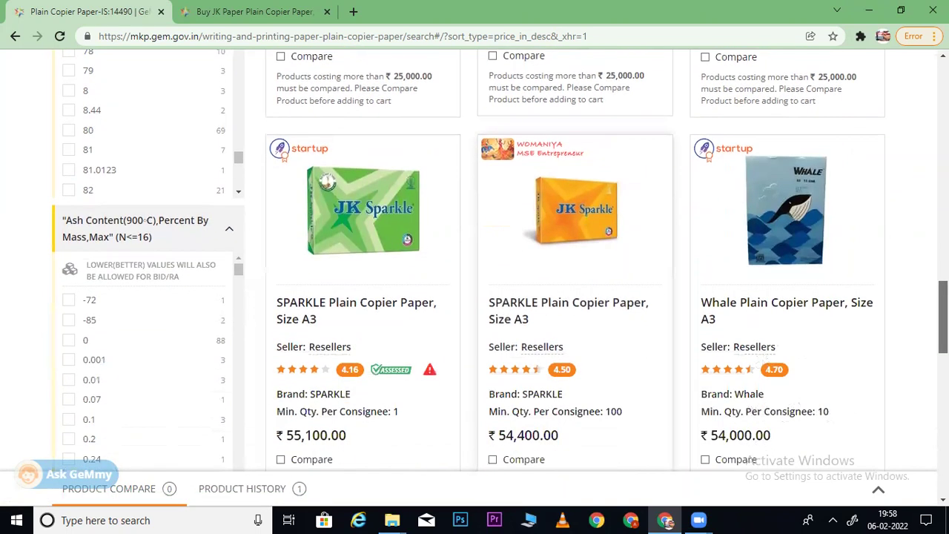
pyautogui.scroll(-1, 475, 267)
pyautogui.click(286, 9)
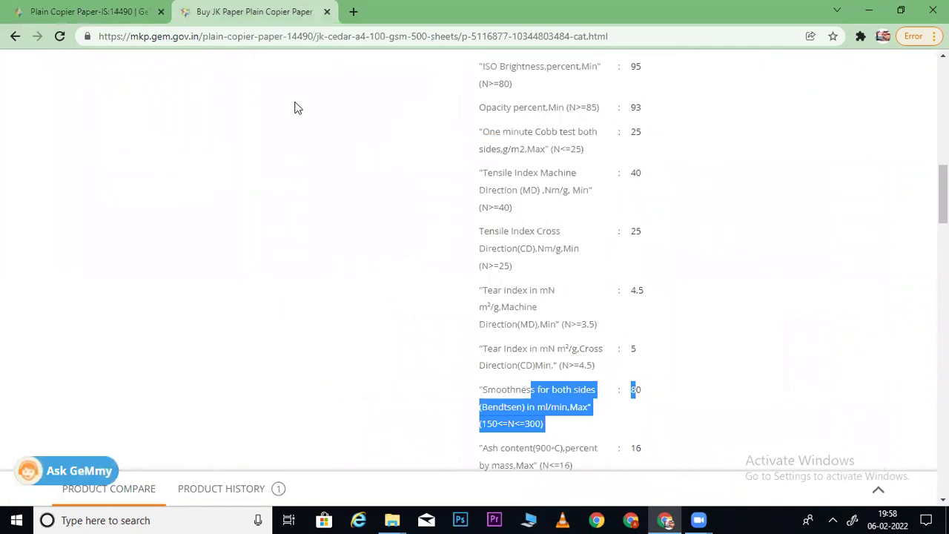
pyautogui.click(87, 11)
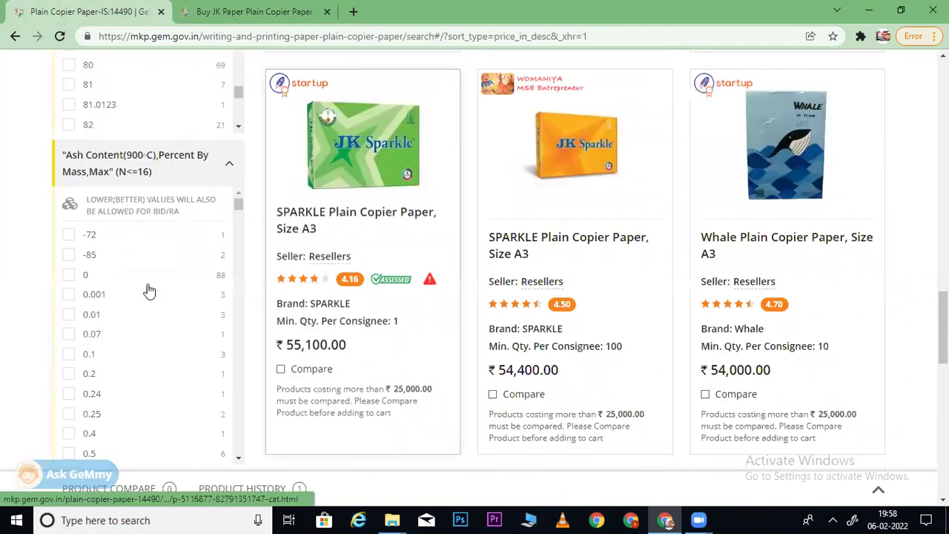
pyautogui.moveTo(239, 206); pyautogui.dragTo(239, 305)
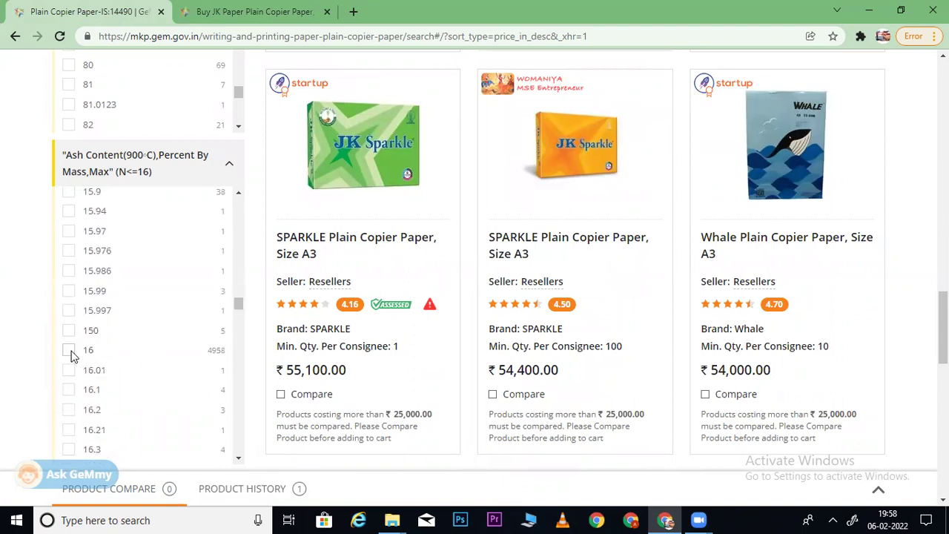
pyautogui.click(69, 352)
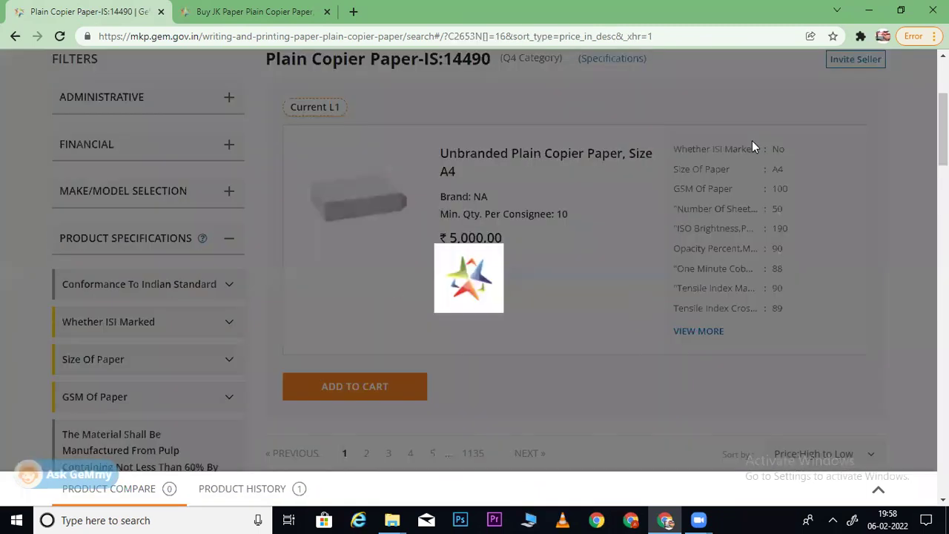
# - Scroll through the Ash Content 16 results and collapse the Smoothness filter values
pyautogui.scroll(-4, 752, 147)
pyautogui.scroll(-1, 576, 297)
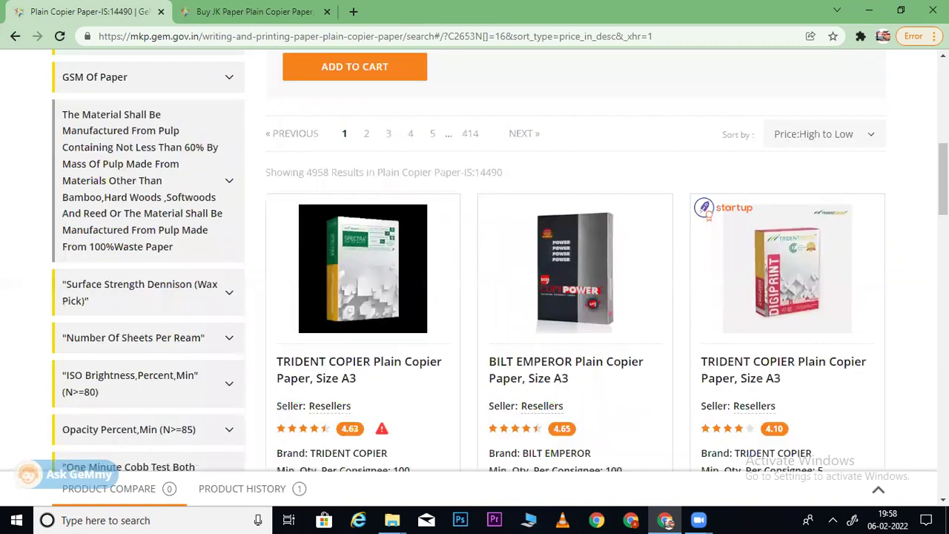
pyautogui.scroll(-3, 575, 297)
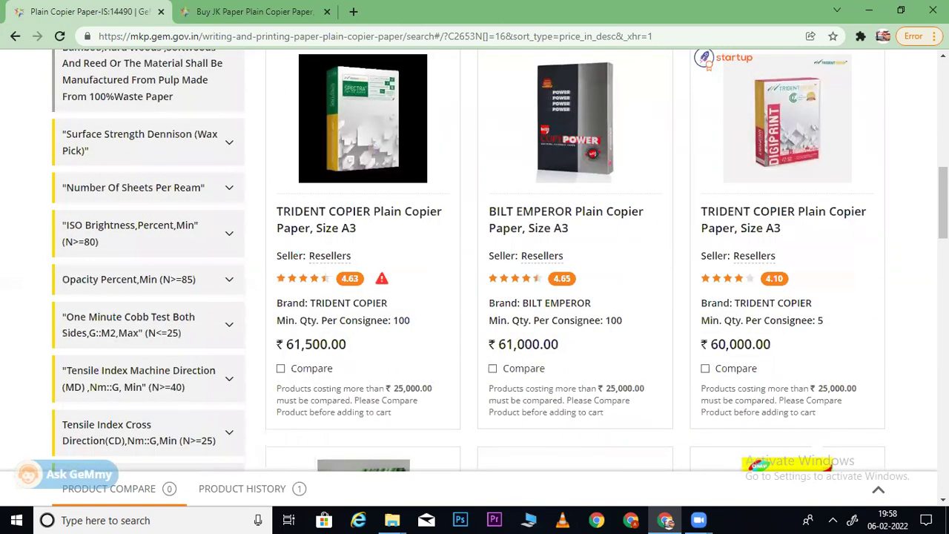
pyautogui.scroll(-3, 576, 297)
pyautogui.scroll(-3, 576, 297)
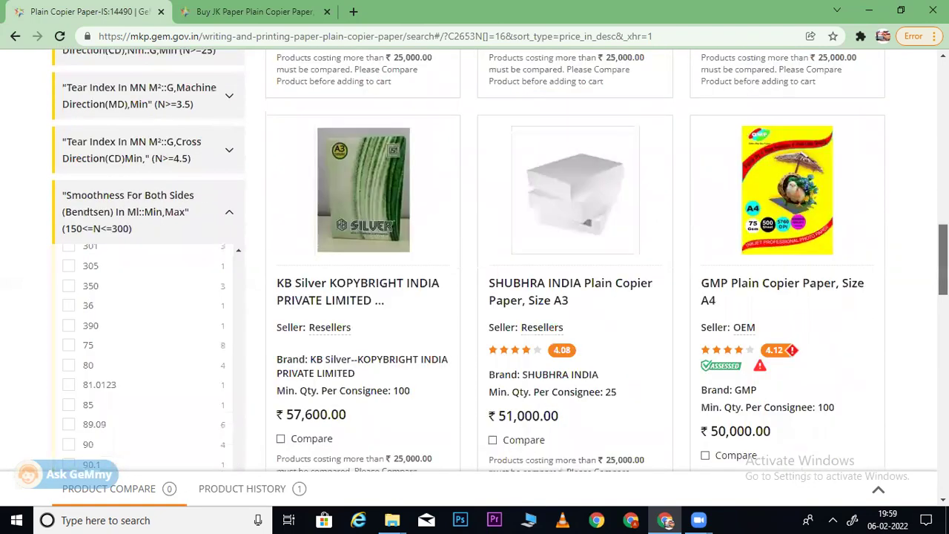
pyautogui.scroll(-5, 575, 296)
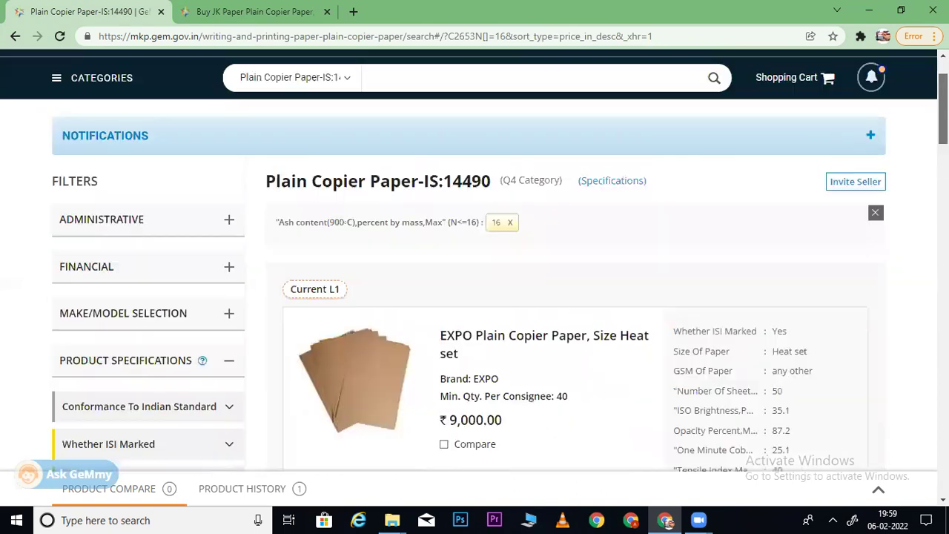
pyautogui.scroll(-5, 575, 297)
pyautogui.scroll(-5, 576, 297)
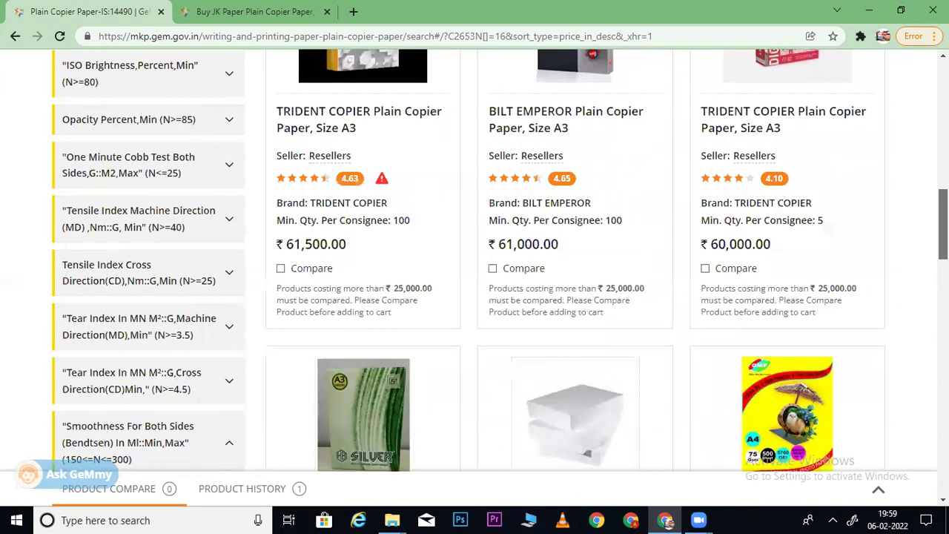
pyautogui.scroll(-3, 576, 297)
pyautogui.scroll(-6, 576, 297)
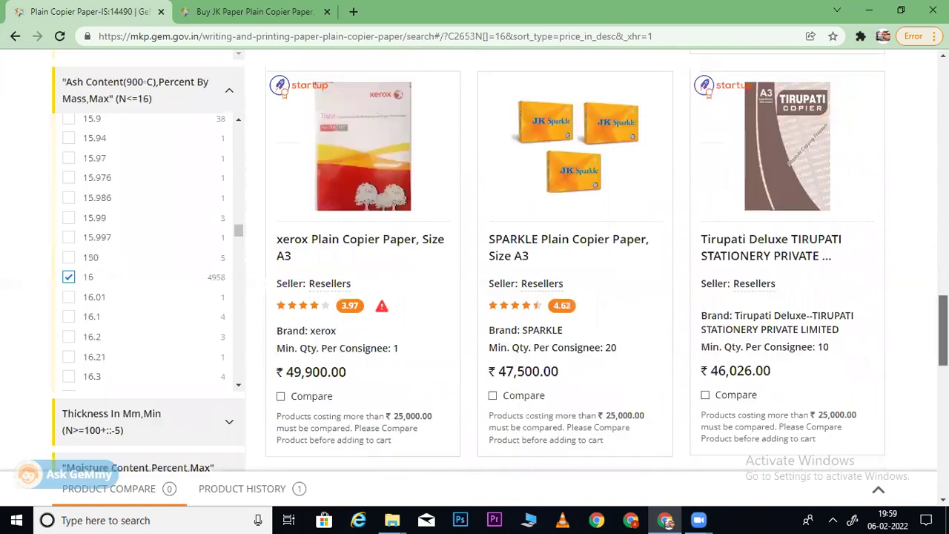
pyautogui.scroll(5, 892, 290)
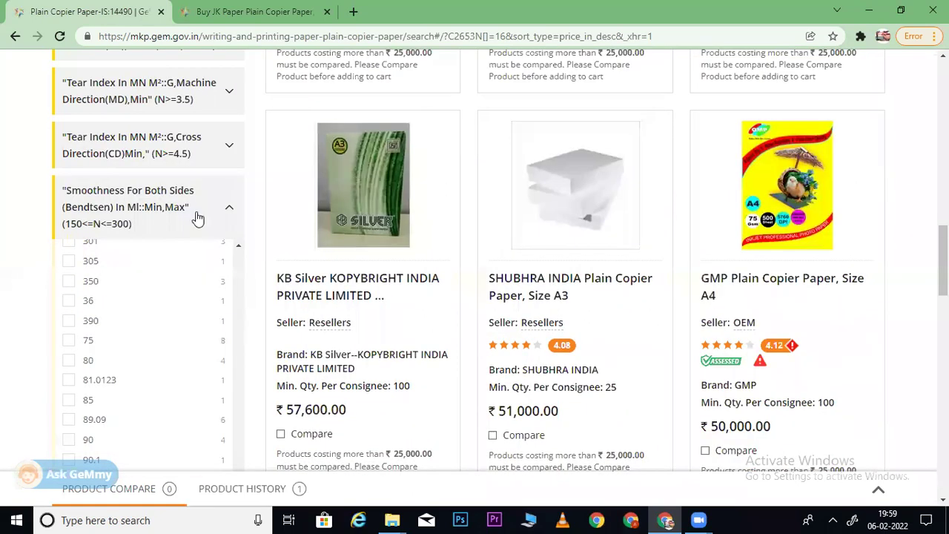
pyautogui.click(198, 217)
# - Expand the Thickness filter values and recheck the JK paper product's specifications
pyautogui.scroll(-2, 576, 297)
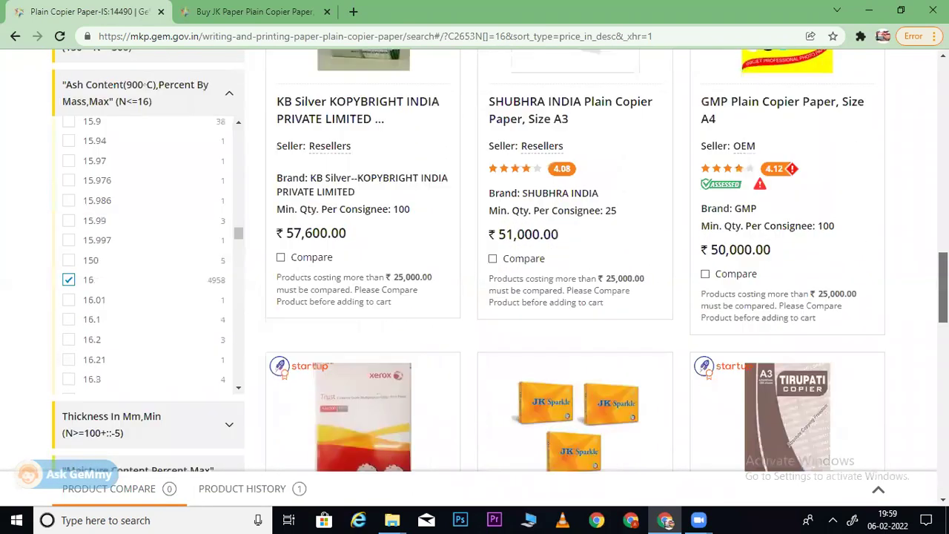
pyautogui.scroll(-2, 475, 281)
pyautogui.click(169, 278)
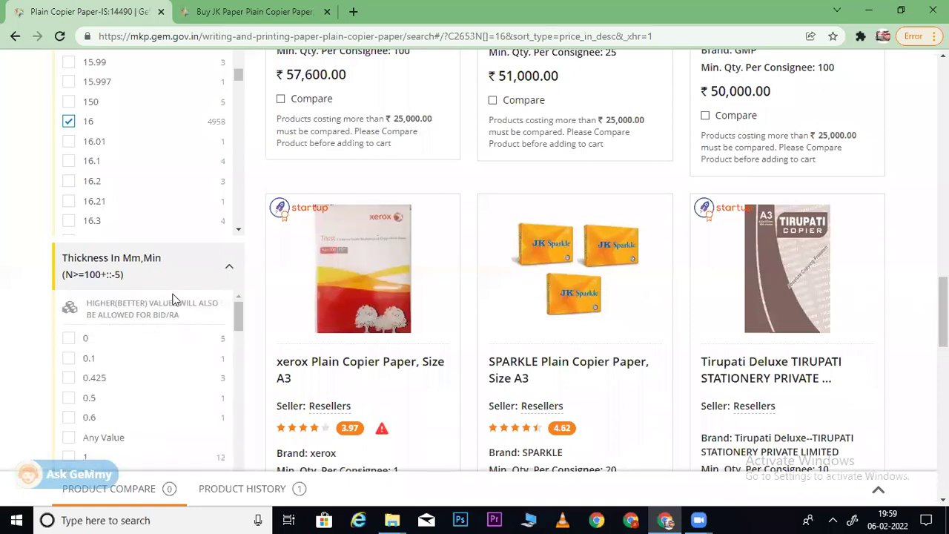
pyautogui.click(269, 12)
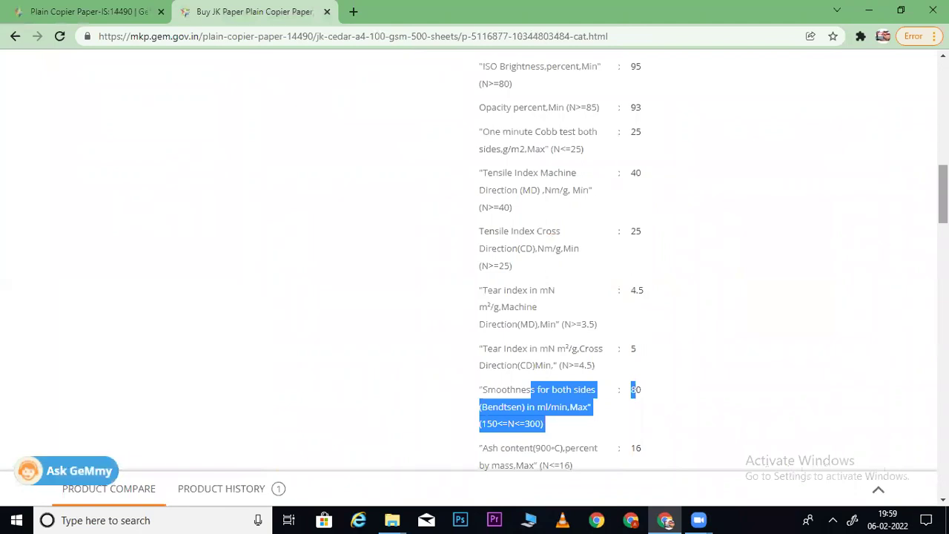
pyautogui.scroll(-2, 564, 282)
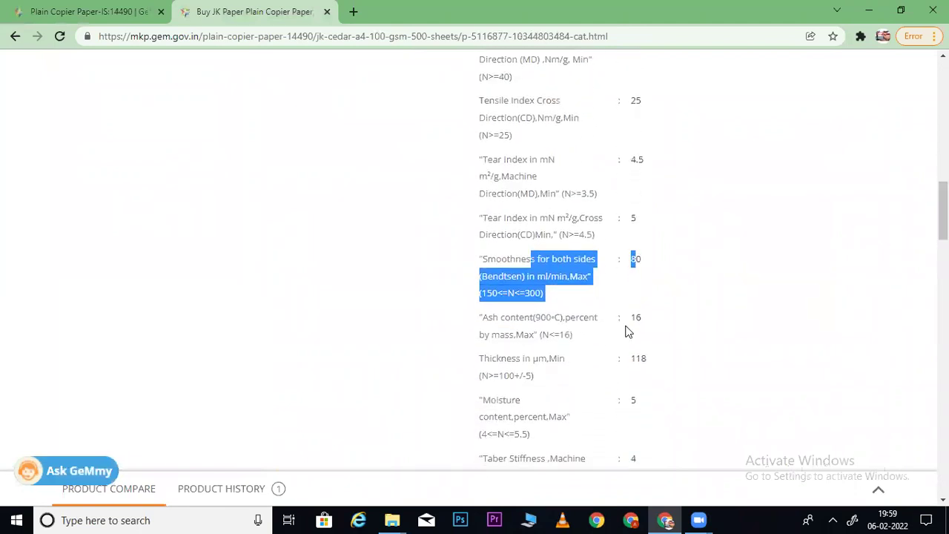
pyautogui.click(88, 12)
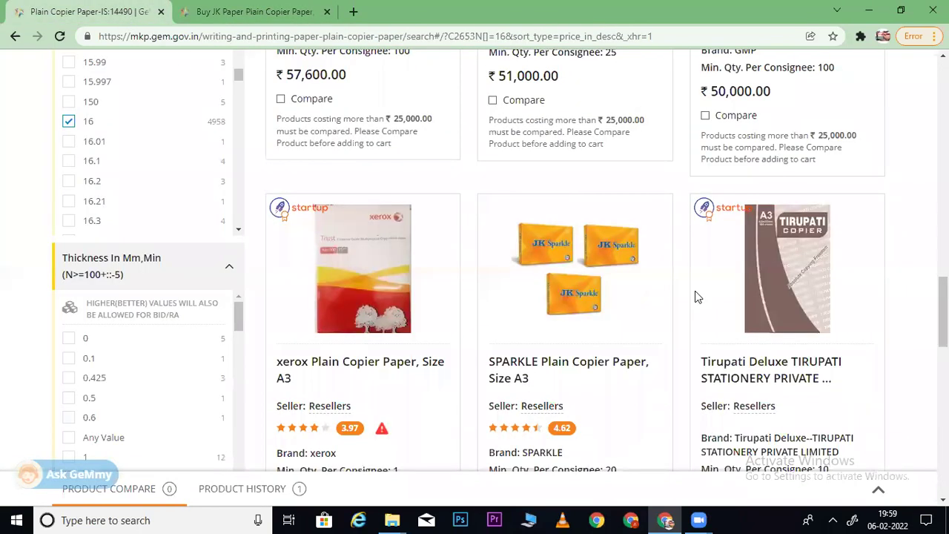
# - View the EXPO product's full specifications and scroll the Thickness list toward 108–130
pyautogui.scroll(2, 564, 297)
pyautogui.scroll(5, 726, 224)
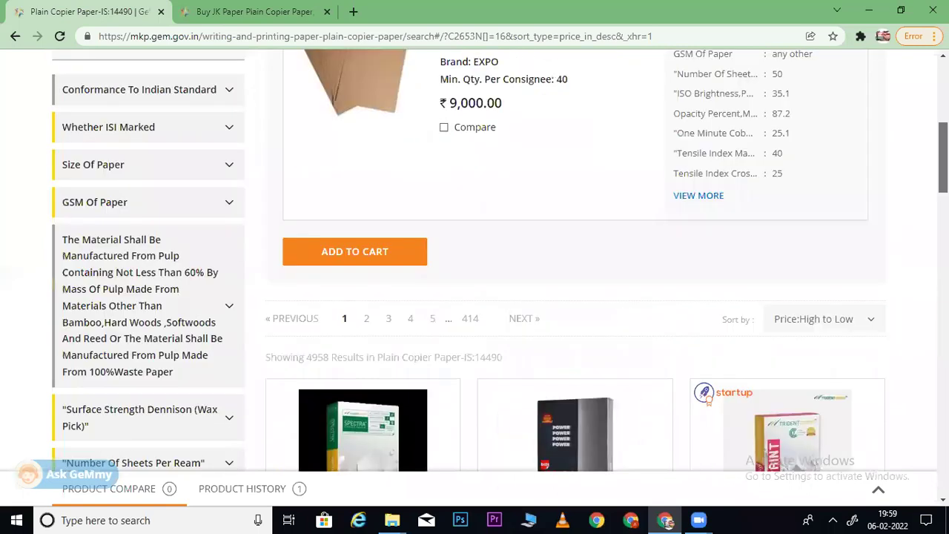
pyautogui.click(701, 249)
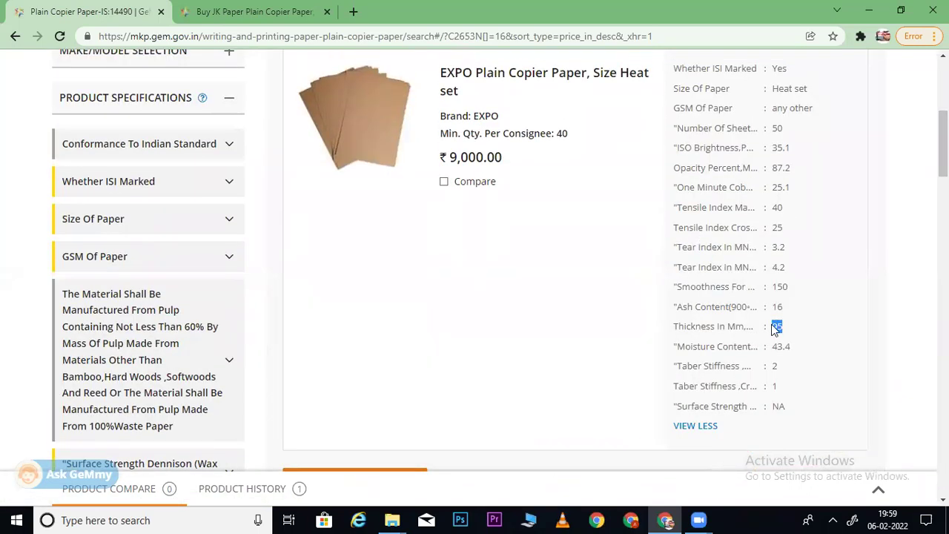
pyautogui.scroll(-15, 519, 260)
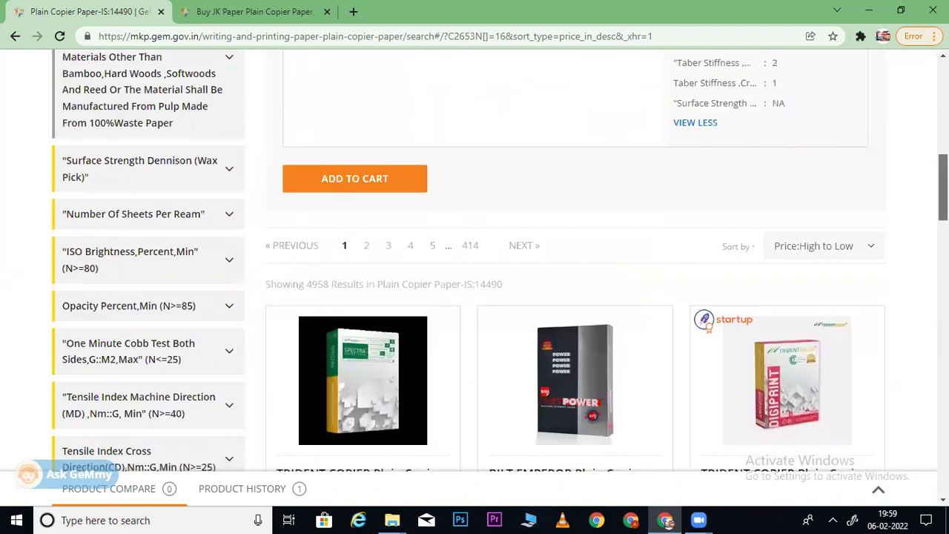
pyautogui.scroll(-3, 475, 260)
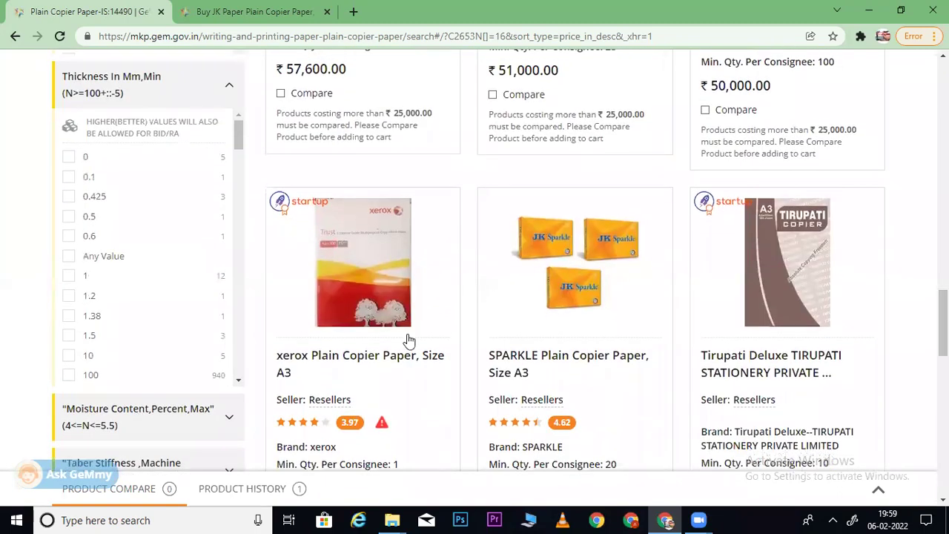
pyautogui.moveTo(237, 136); pyautogui.dragTo(238, 205)
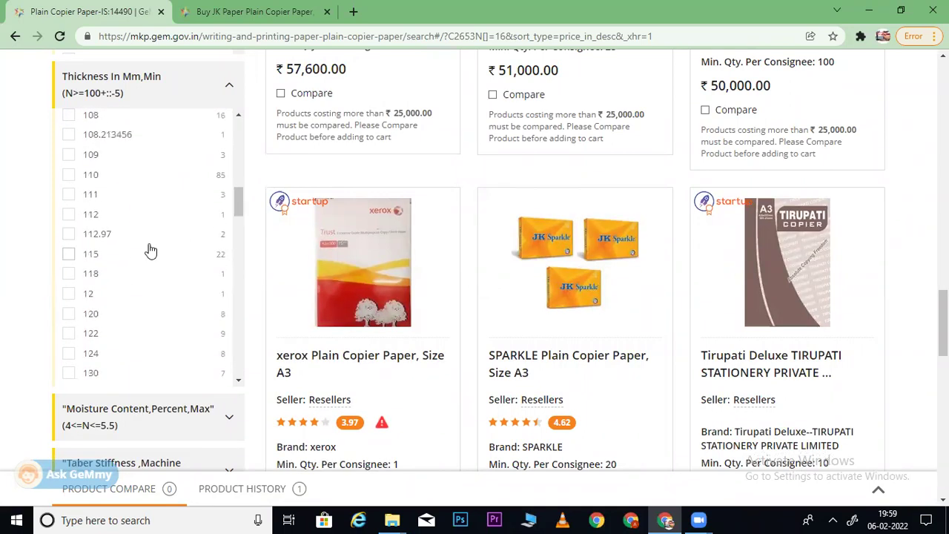
pyautogui.click(265, 11)
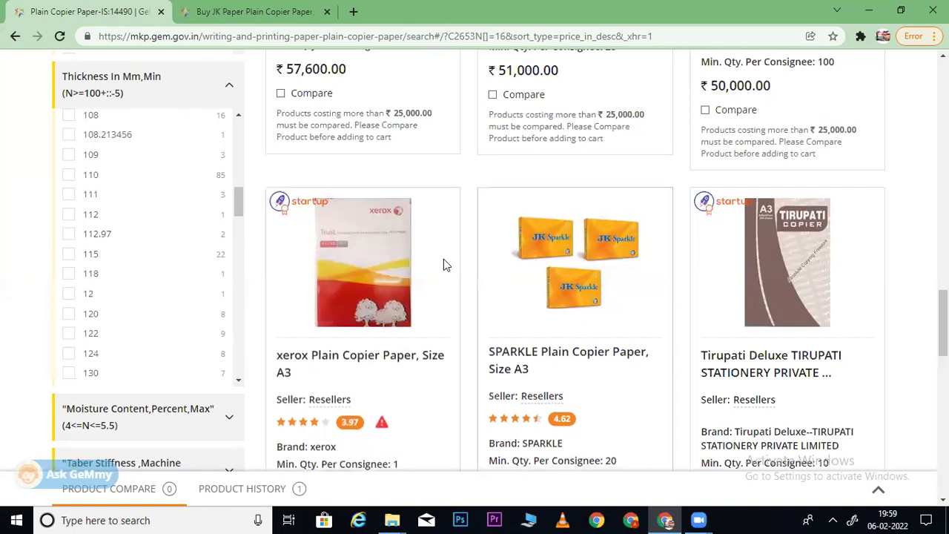
# - Tick Thickness 118 in the Thickness In Mm,Min filter and scroll the remaining values
pyautogui.click(68, 273)
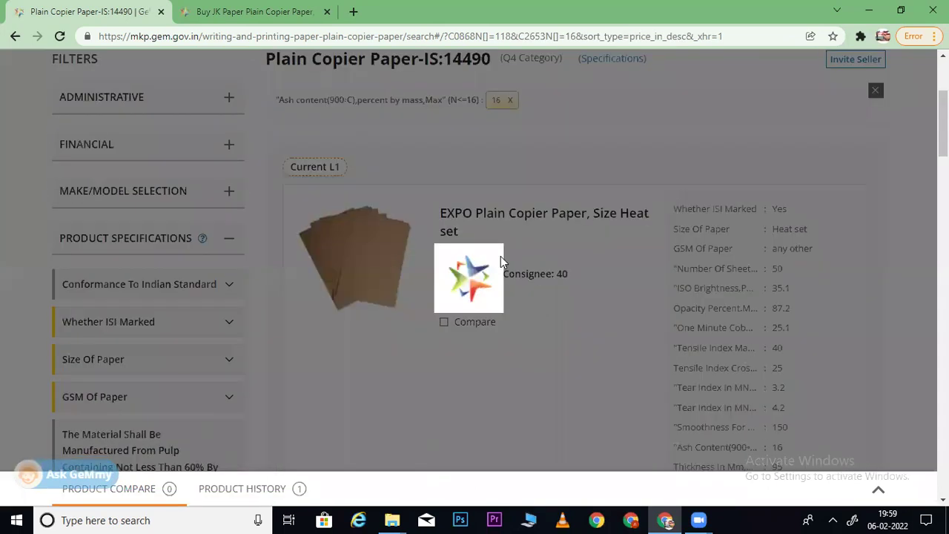
pyautogui.scroll(-20, 475, 267)
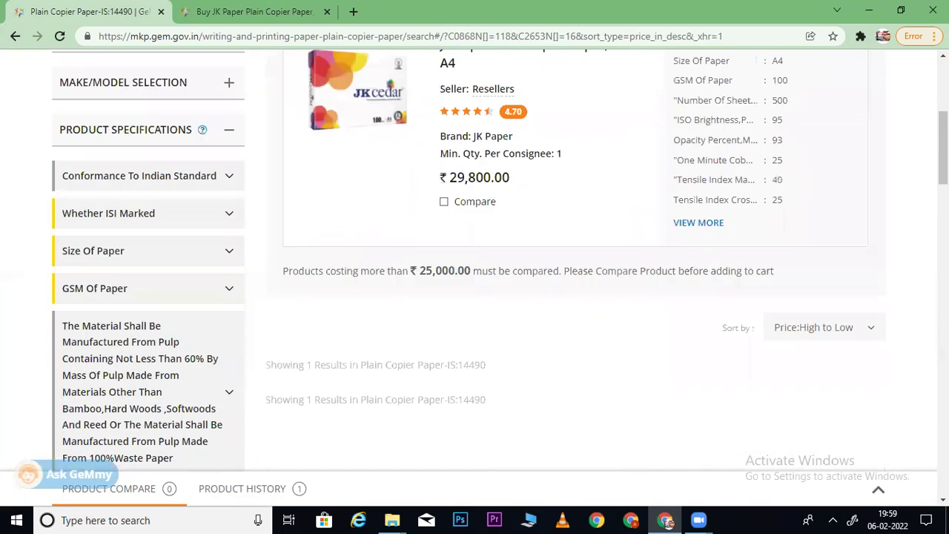
pyautogui.scroll(3, 900, 353)
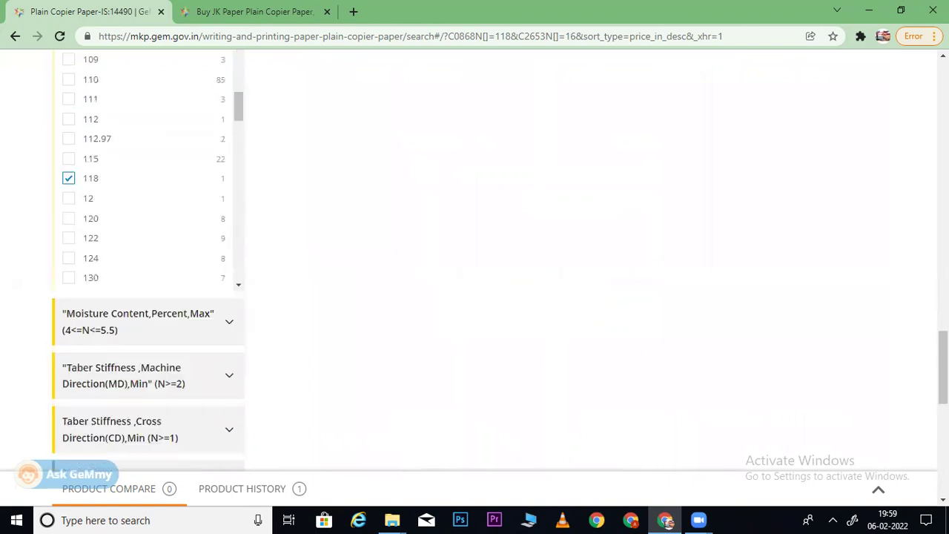
pyautogui.scroll(-3, 238, 244)
pyautogui.doubleClick(241, 271)
pyautogui.click(275, 277)
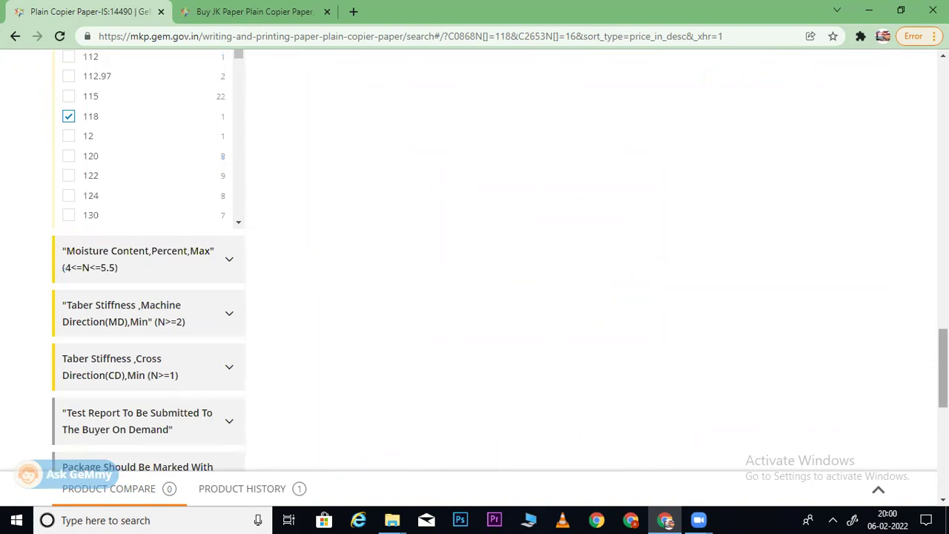
pyautogui.scroll(2, 375, 228)
pyautogui.moveTo(239, 200)
pyautogui.mouseDown()
pyautogui.moveTo(238, 215)
pyautogui.moveTo(241, 130)
pyautogui.moveTo(241, 217)
pyautogui.mouseUp()
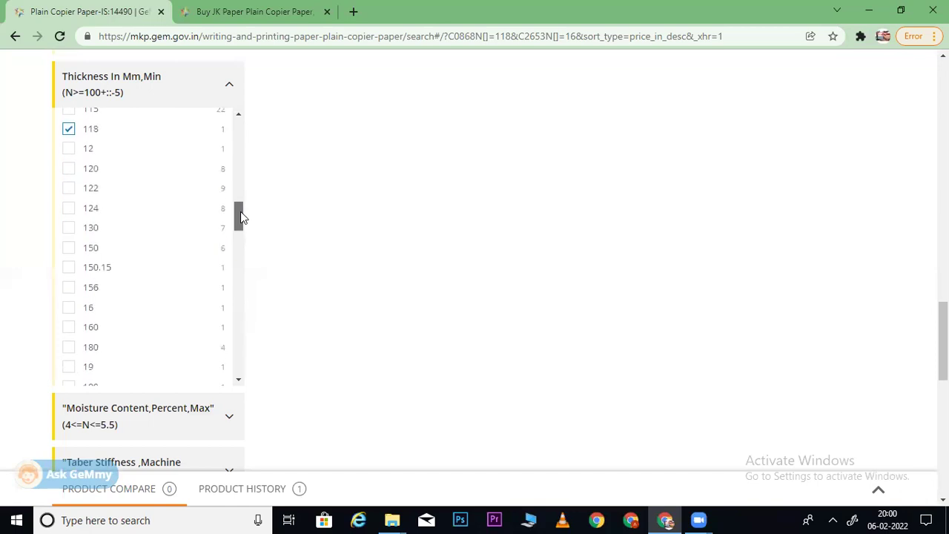
# - Add thickness 160 to the filter beside 118, then remove it again
pyautogui.click(69, 328)
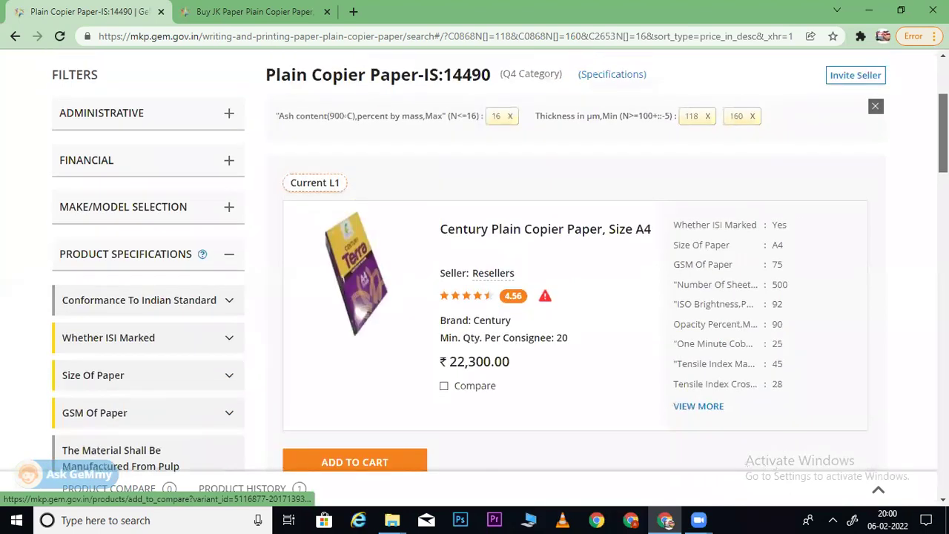
pyautogui.click(752, 152)
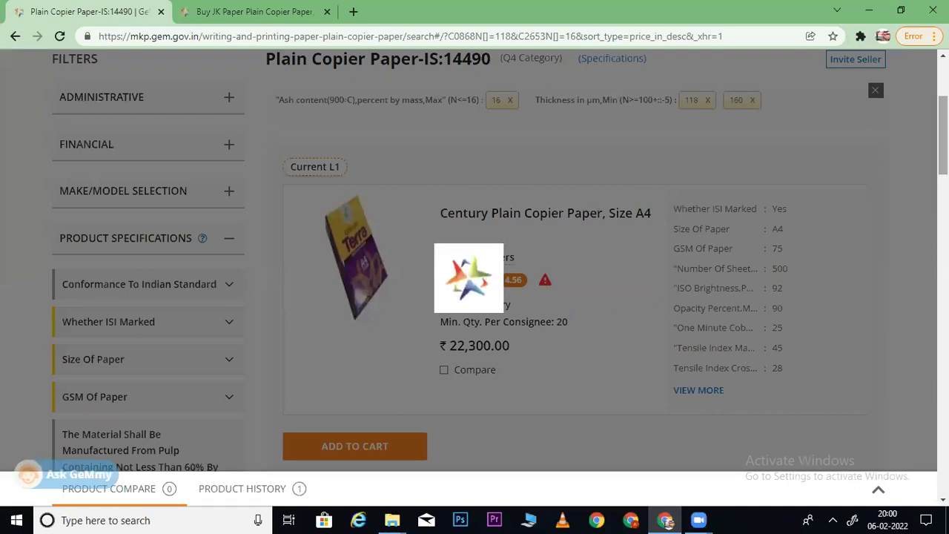
pyautogui.scroll(-15, 474, 259)
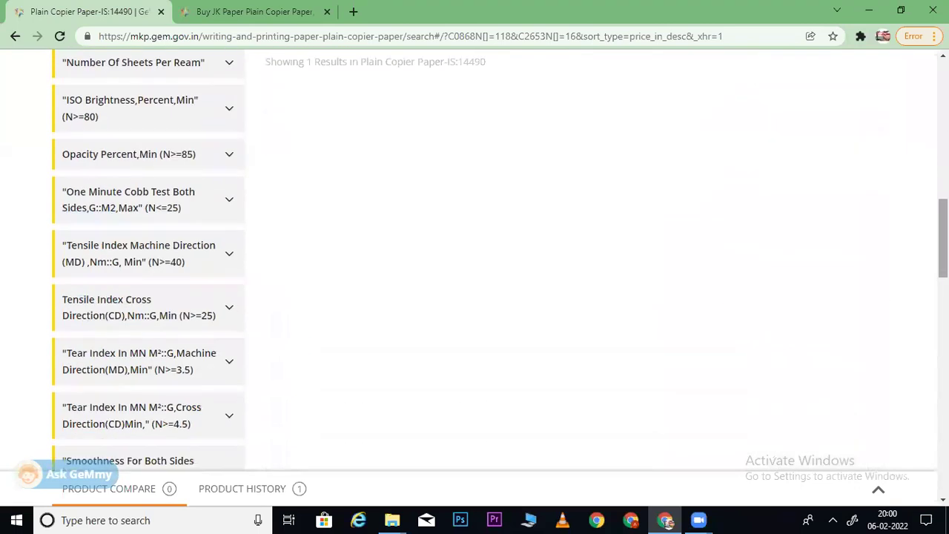
pyautogui.scroll(-1, 474, 260)
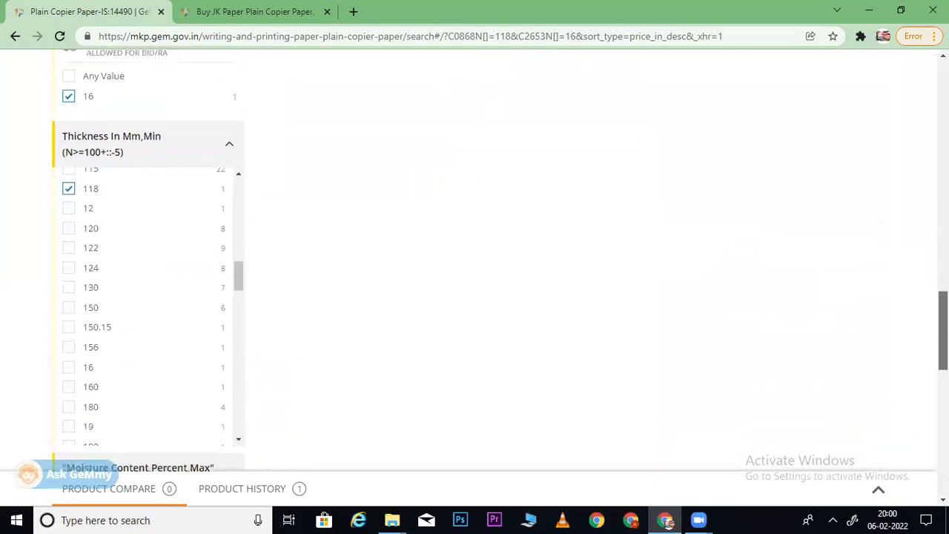
pyautogui.scroll(-1, 474, 263)
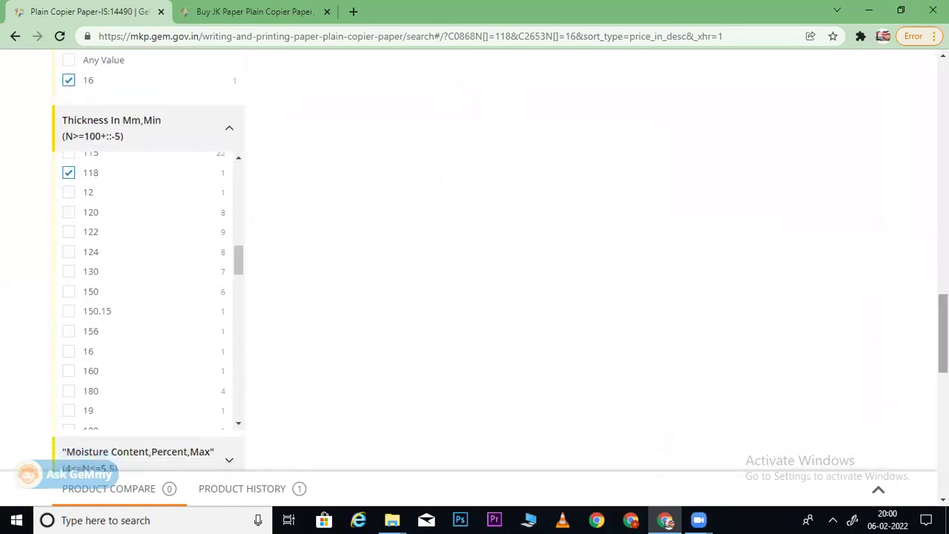
pyautogui.scroll(-2, 707, 324)
pyautogui.scroll(3, 706, 324)
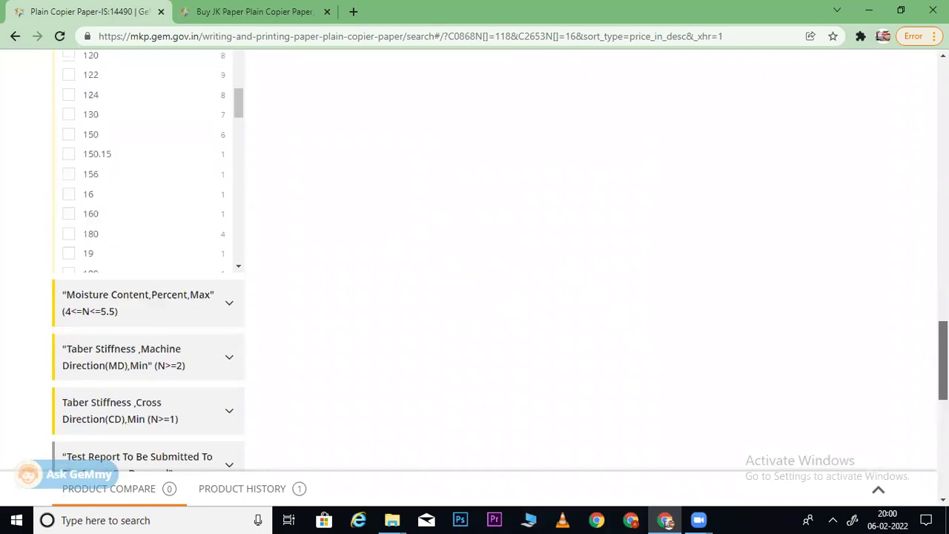
pyautogui.moveTo(234, 312); pyautogui.dragTo(234, 322)
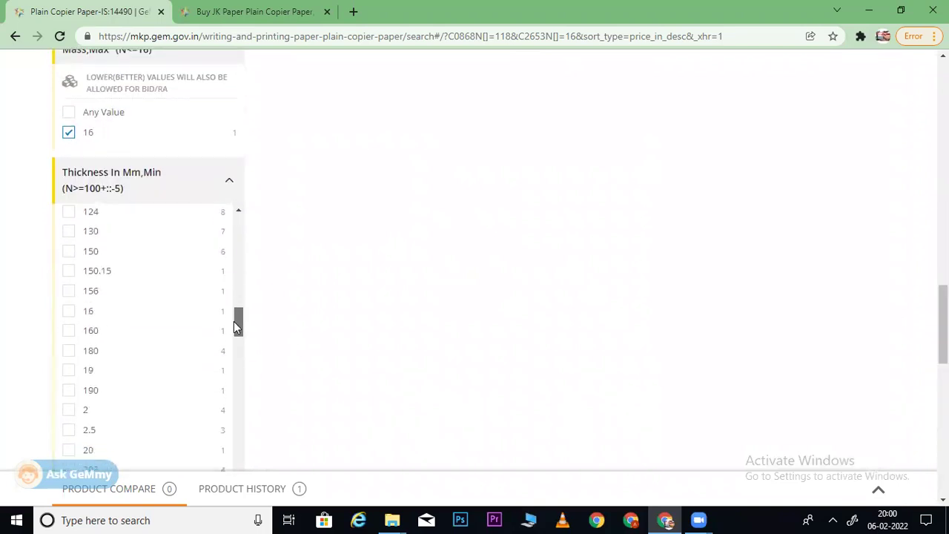
# - Add thickness 180, review the 5 results led by jk copier, then drop 180
pyautogui.click(68, 351)
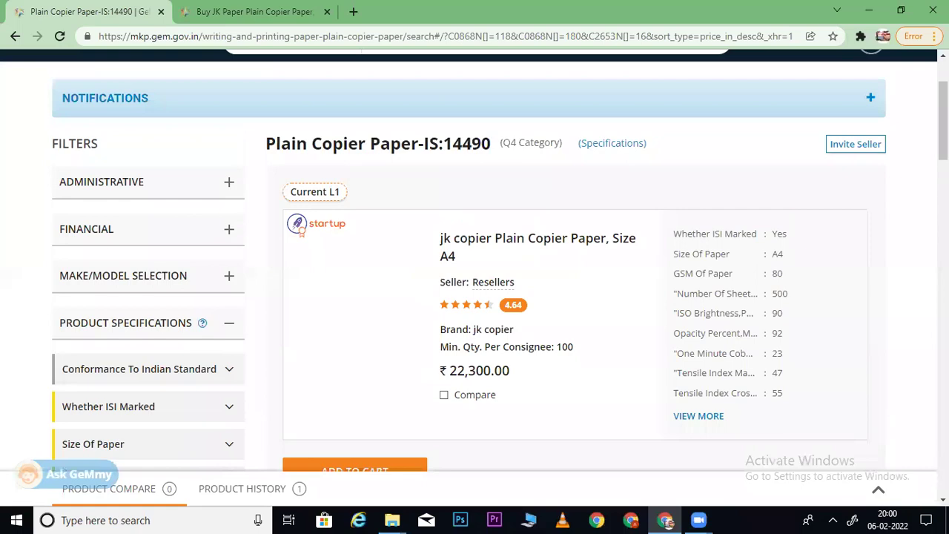
pyautogui.scroll(-8, 475, 259)
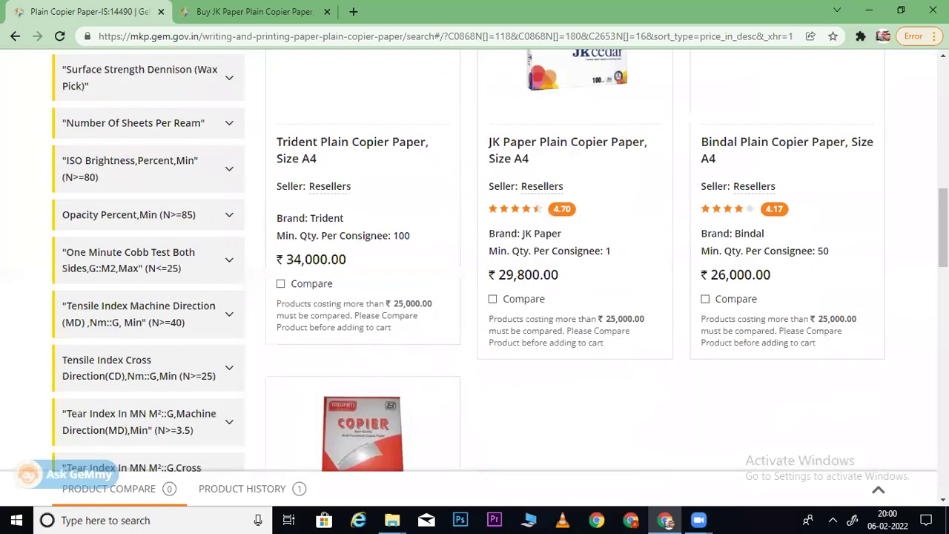
pyautogui.scroll(7, 474, 260)
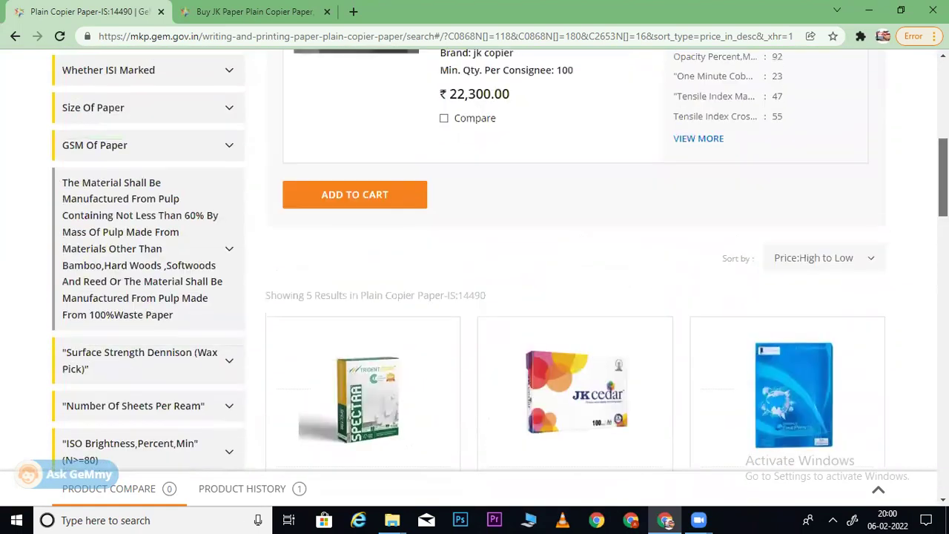
pyautogui.scroll(1, 776, 124)
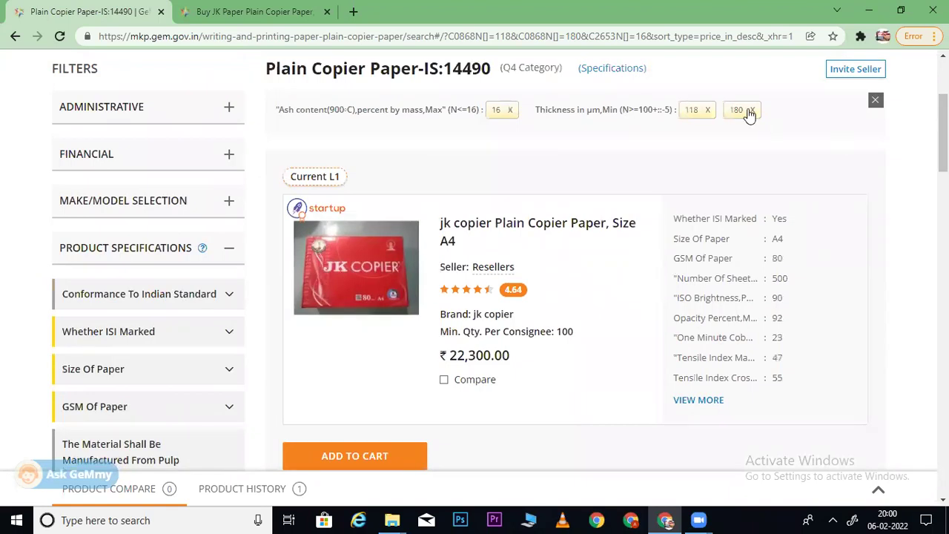
pyautogui.click(752, 110)
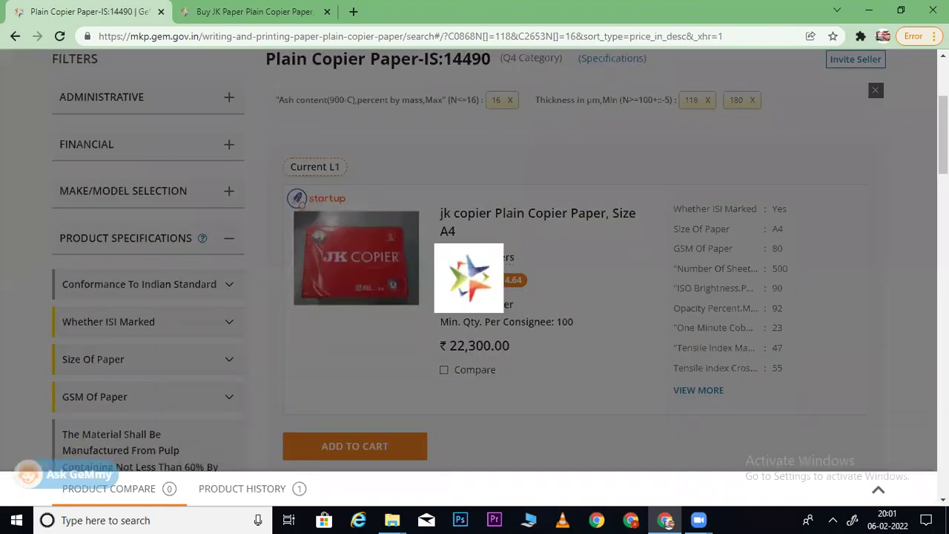
# - Tick thickness 156 in the Thickness filter list
pyautogui.scroll(-20, 148, 297)
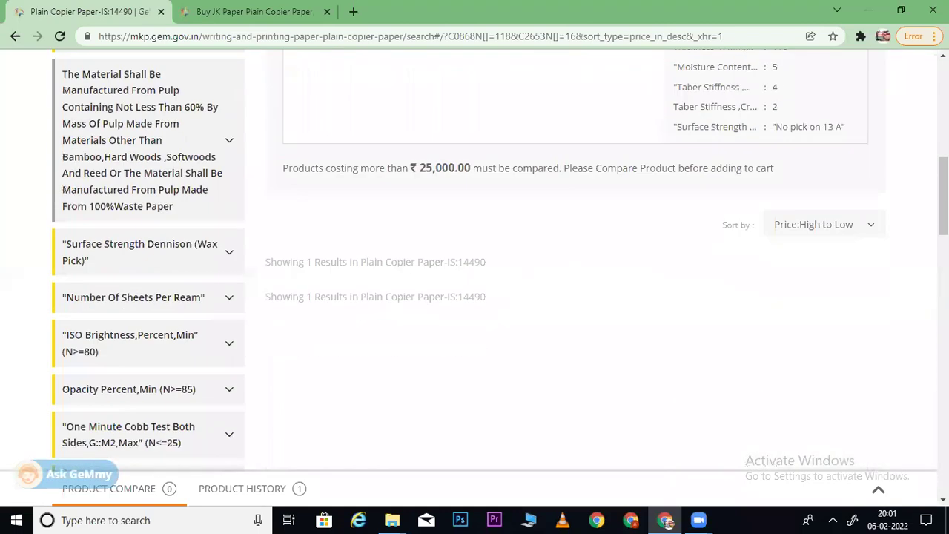
pyautogui.scroll(-1, 149, 297)
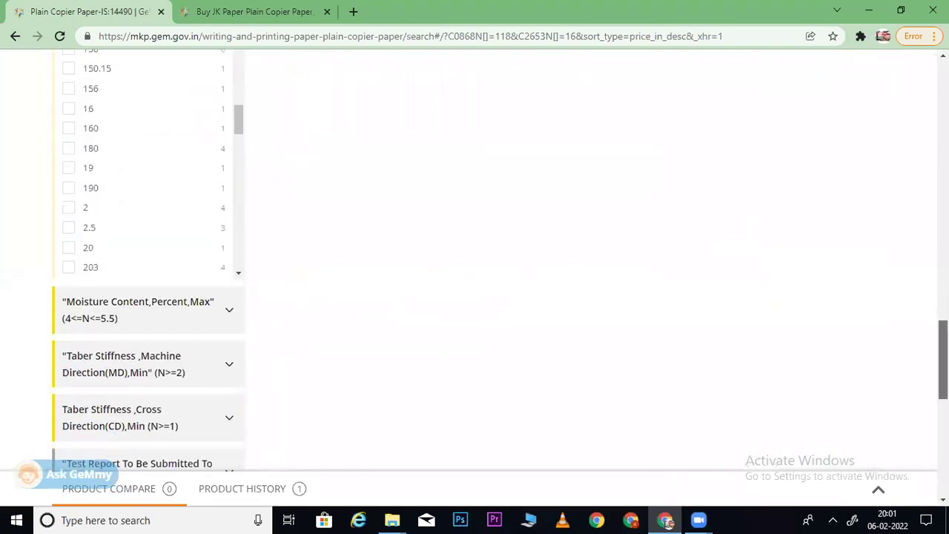
pyautogui.scroll(2, 149, 296)
pyautogui.scroll(-2, 149, 297)
pyautogui.scroll(2, 148, 296)
pyautogui.moveTo(244, 242)
pyautogui.mouseDown()
pyautogui.moveTo(236, 367)
pyautogui.moveTo(240, 238)
pyautogui.mouseUp()
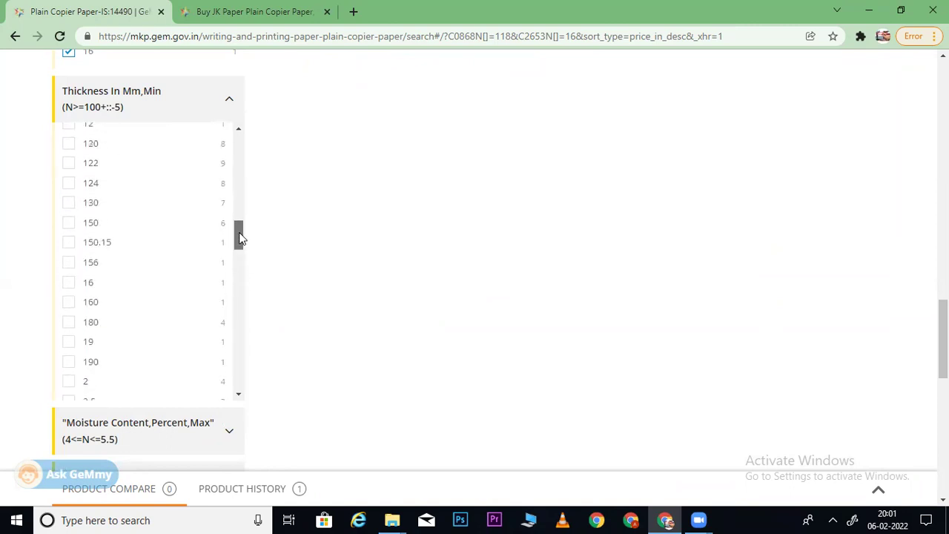
pyautogui.click(69, 265)
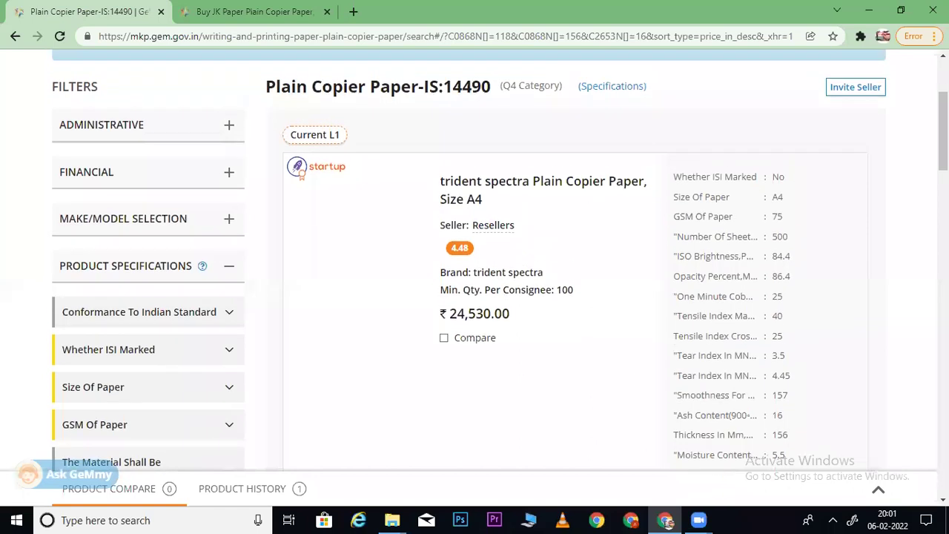
# - Remove the 156 and 118 thickness chips, leaving only the ash content 16 filter
pyautogui.scroll(2, 475, 267)
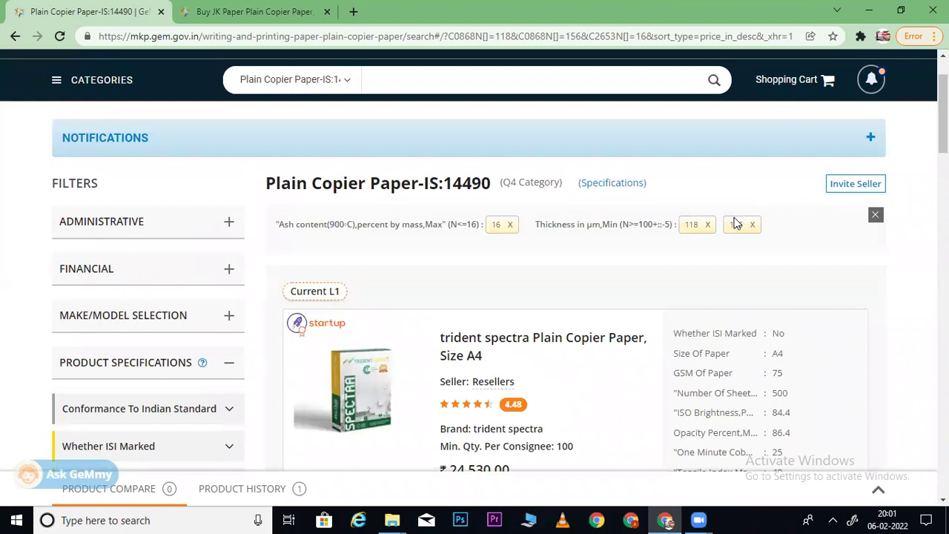
pyautogui.click(752, 225)
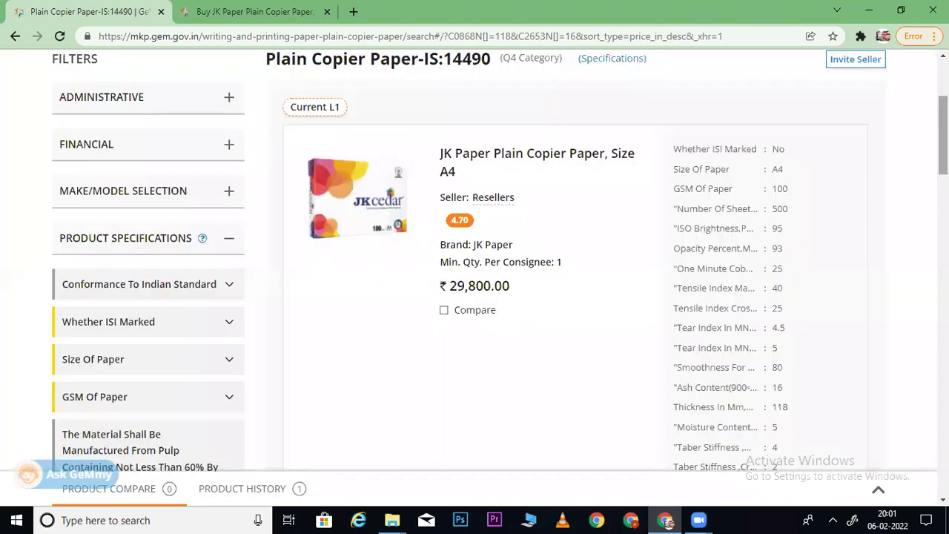
pyautogui.scroll(-10, 475, 267)
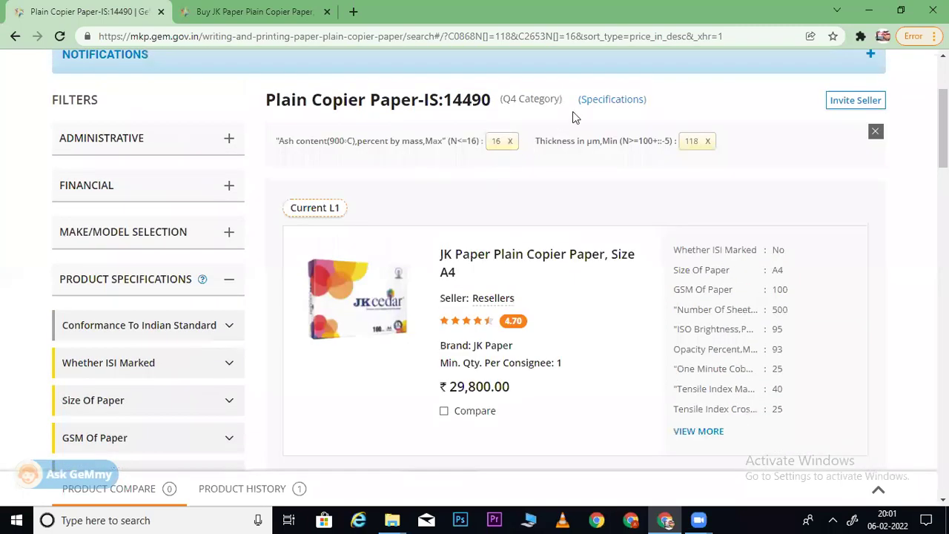
pyautogui.click(709, 141)
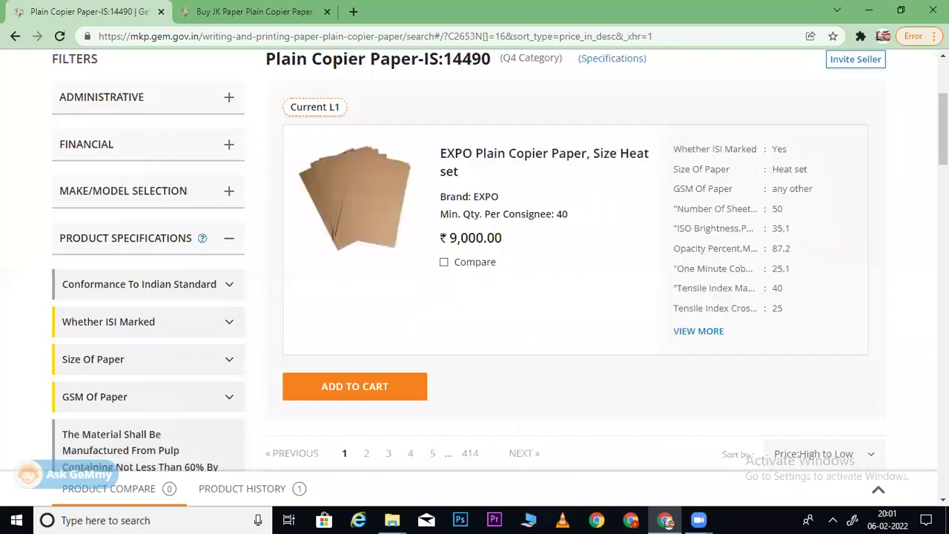
# - Open the TRIDENT COPIER A3 product in a new tab and switch to it
pyautogui.scroll(-6, 478, 150)
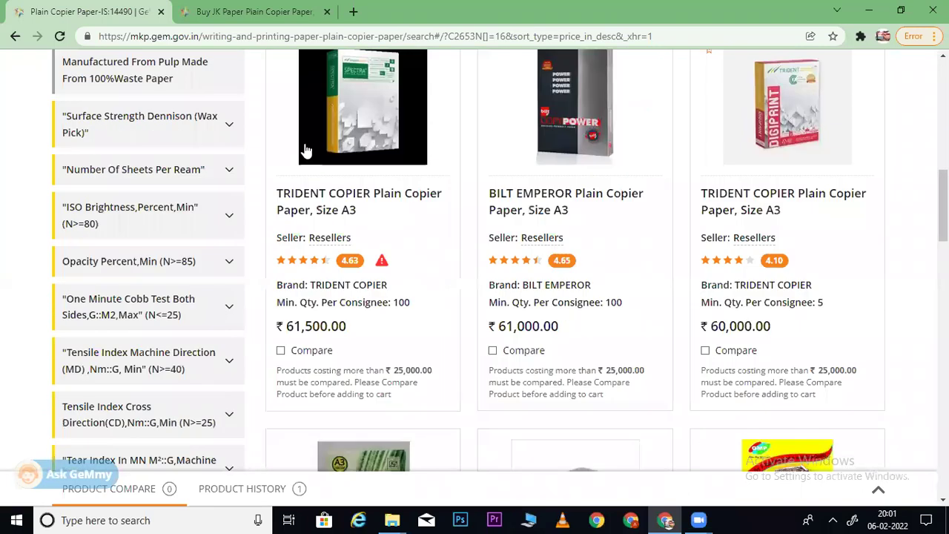
pyautogui.scroll(1, 353, 158)
pyautogui.rightClick(371, 152)
pyautogui.click(400, 161)
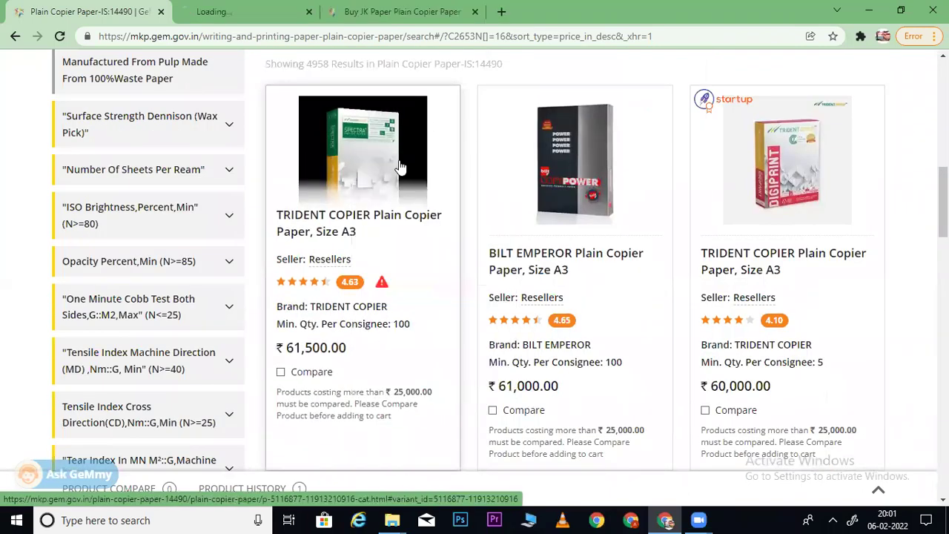
pyautogui.click(292, 14)
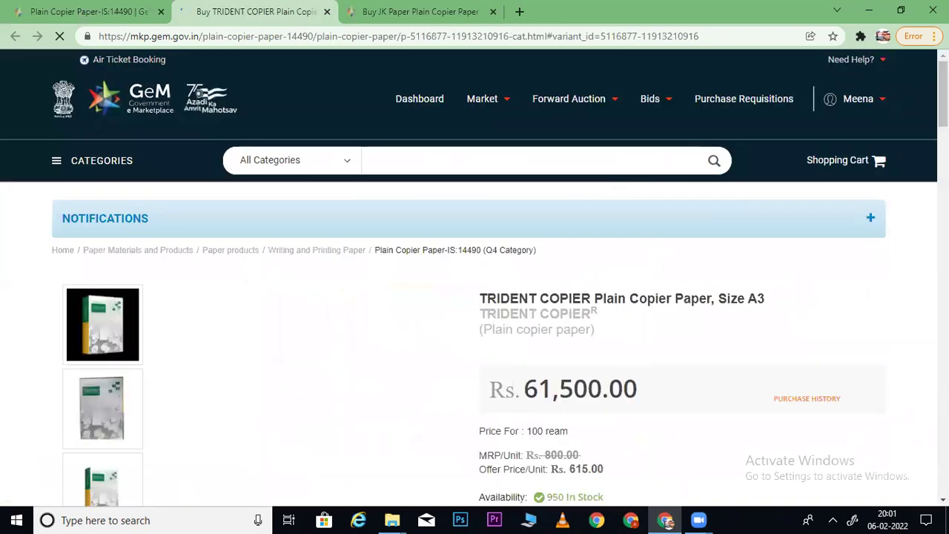
# - Expand its full specifications, note the thickness of 101, and return to the listing
pyautogui.scroll(-3, 850, 186)
pyautogui.scroll(-6, 634, 265)
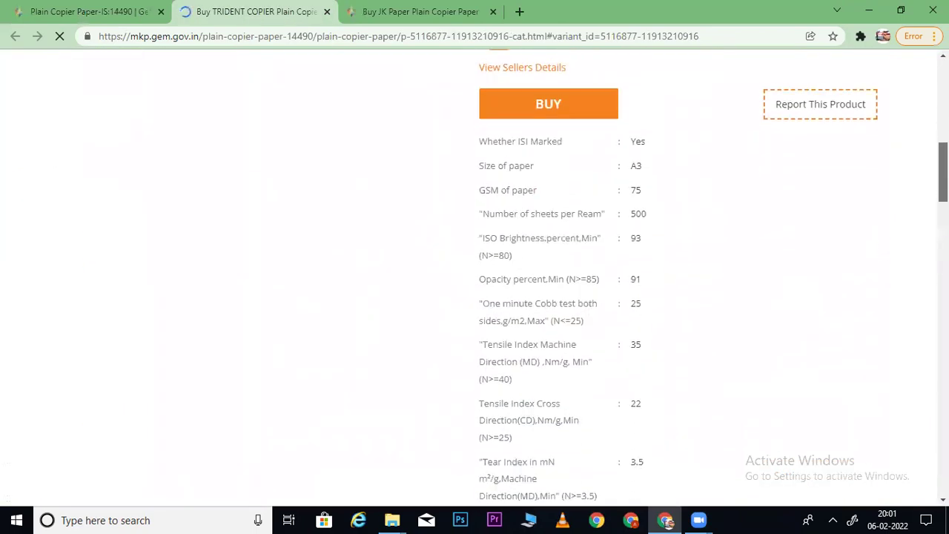
pyautogui.click(527, 255)
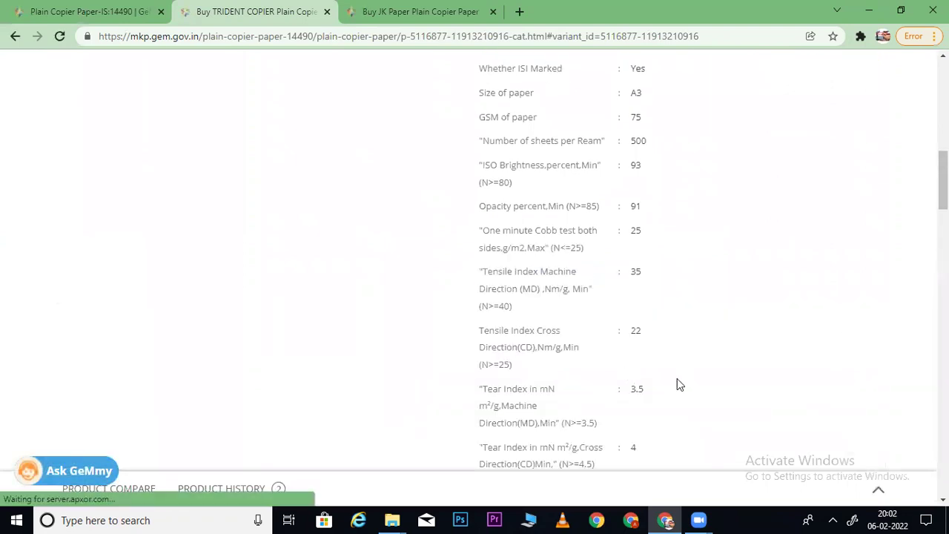
pyautogui.scroll(-2, 634, 264)
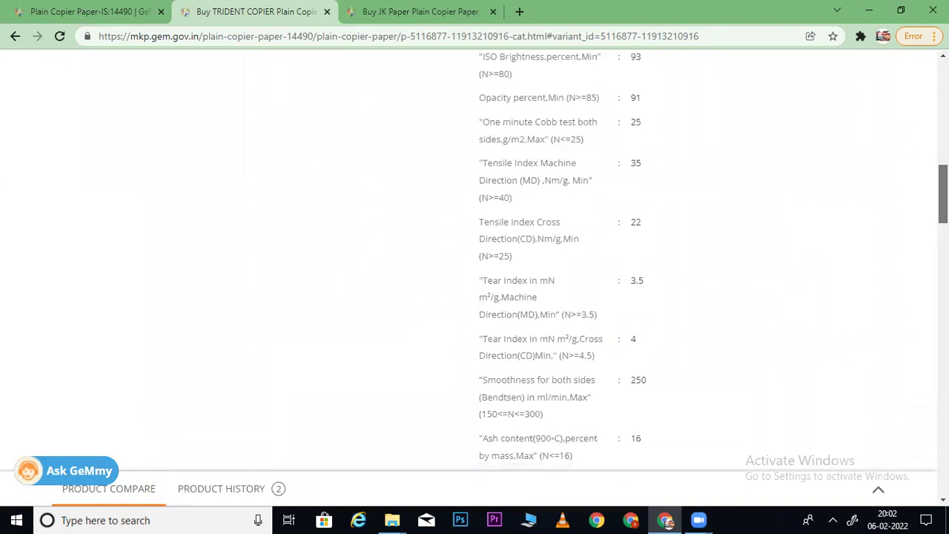
pyautogui.scroll(-1, 706, 389)
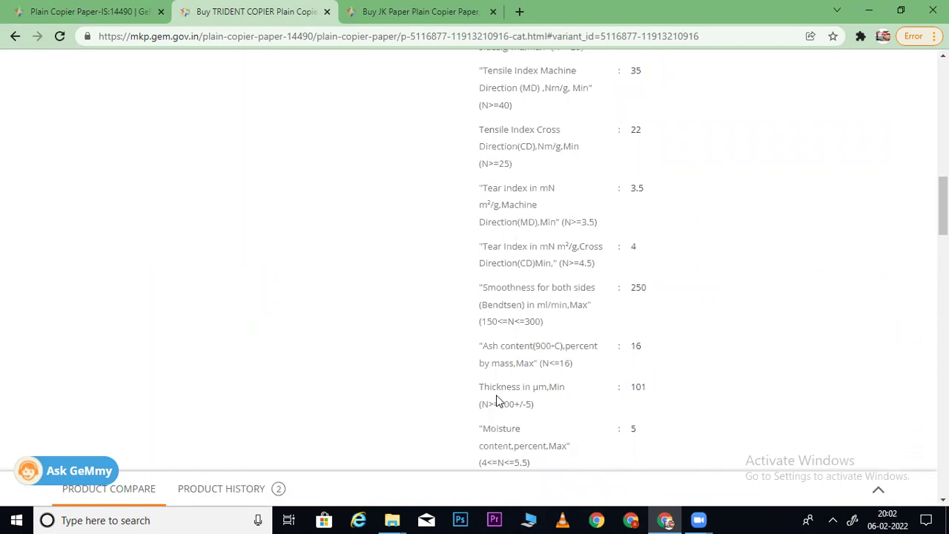
pyautogui.moveTo(554, 387); pyautogui.dragTo(597, 391)
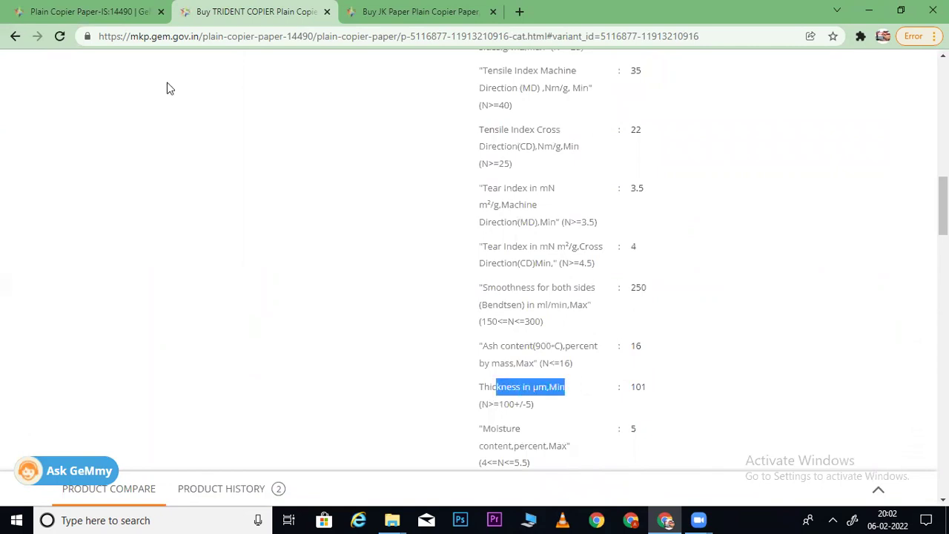
pyautogui.click(59, 11)
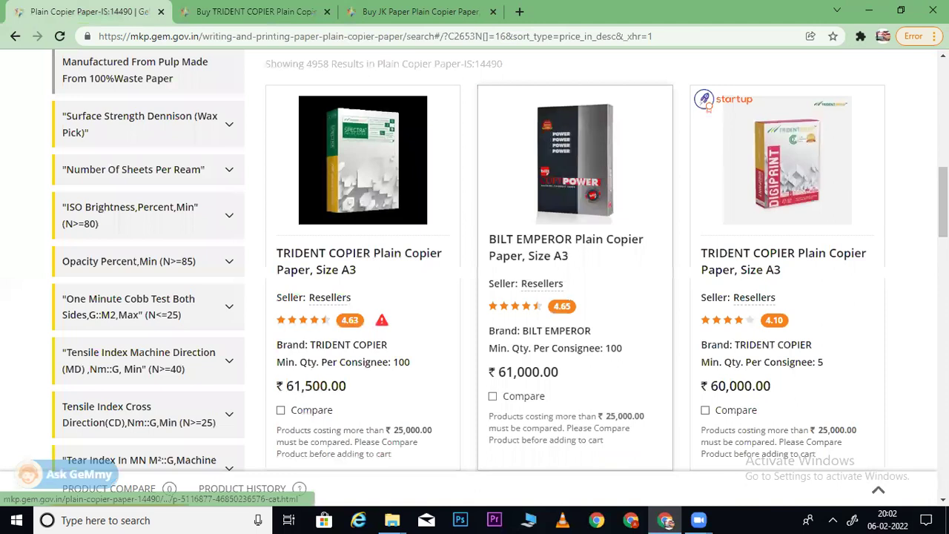
# - Review the TRIDENT COPIER product page again, then go back to the listing
pyautogui.scroll(-9, 575, 282)
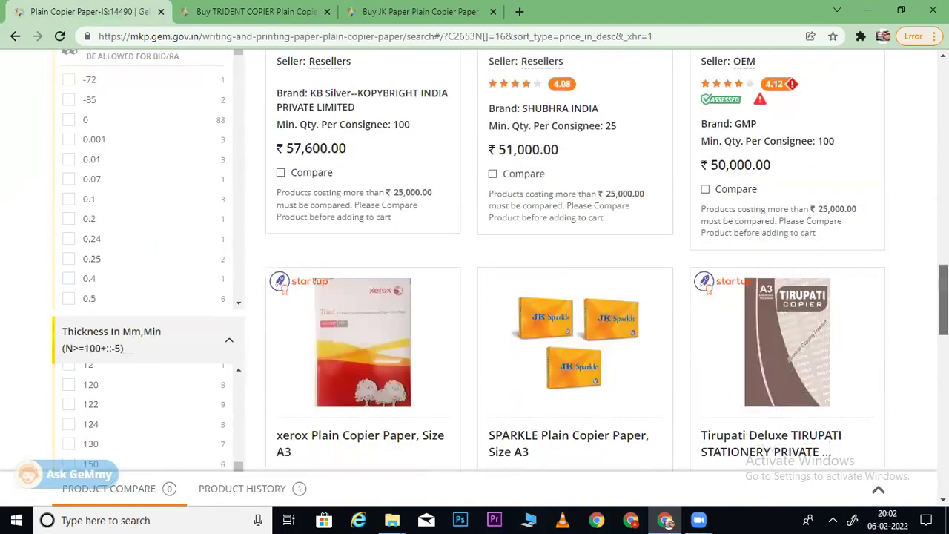
pyautogui.click(256, 11)
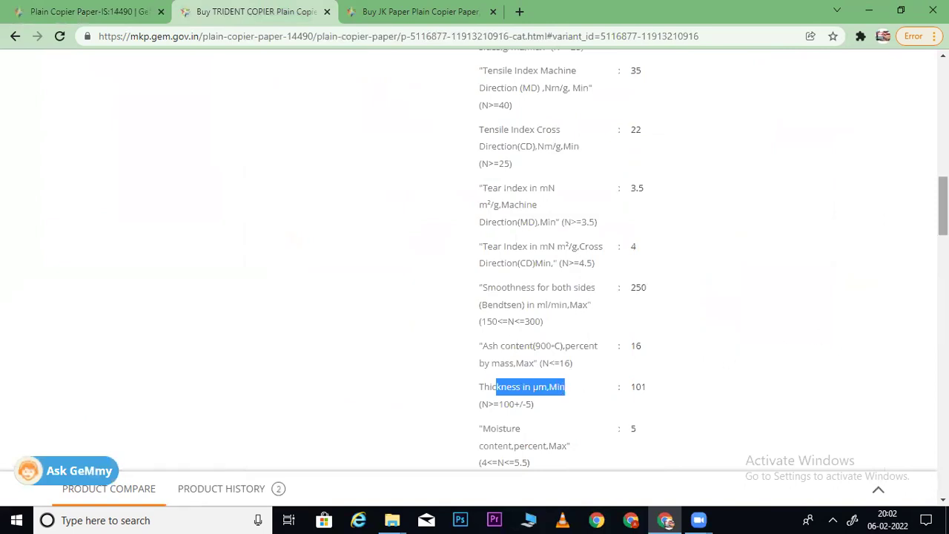
pyautogui.scroll(-3, 564, 260)
pyautogui.scroll(-1, 564, 259)
pyautogui.scroll(2, 564, 260)
pyautogui.scroll(1, 564, 259)
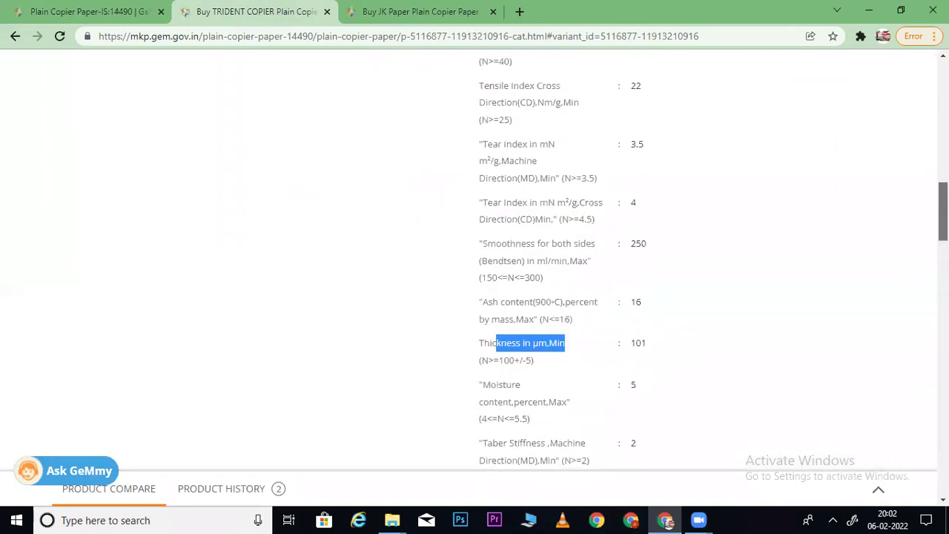
pyautogui.scroll(-1, 414, 97)
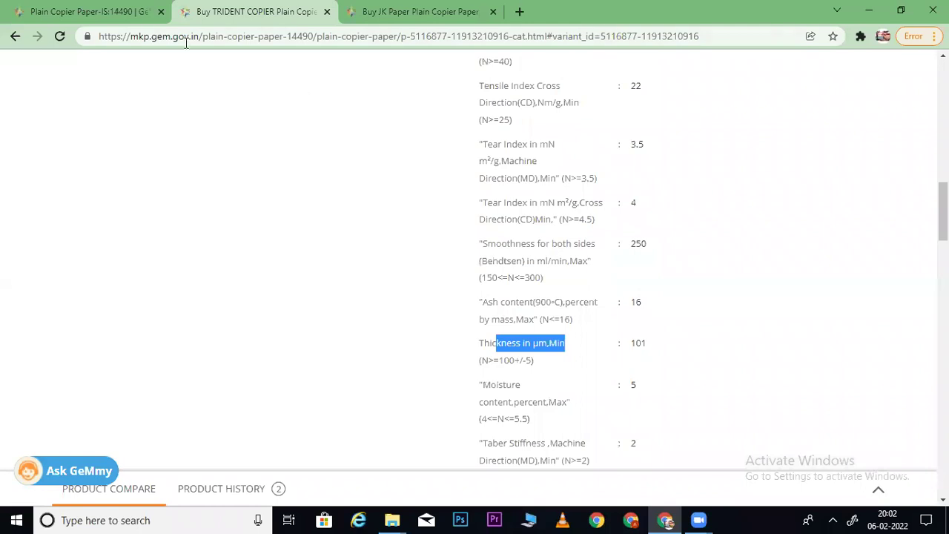
pyautogui.click(117, 9)
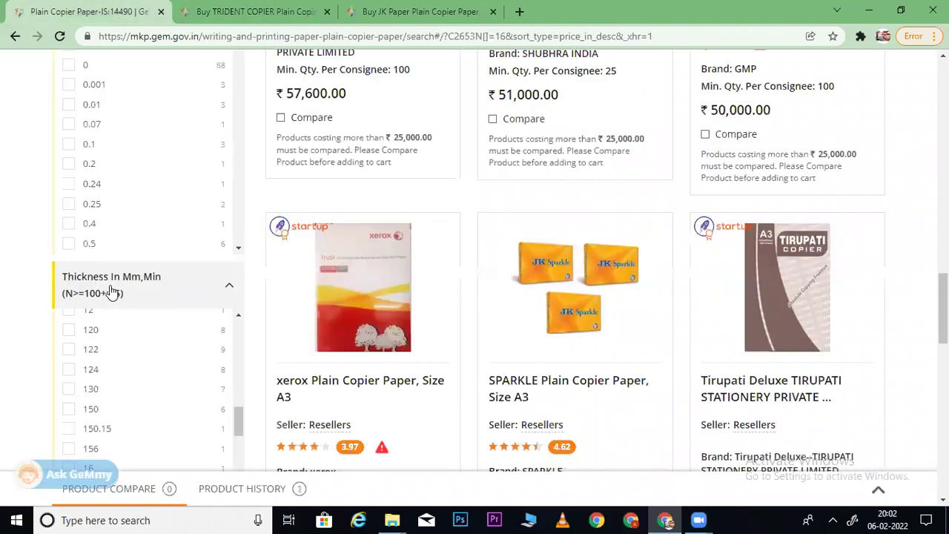
# - Copy the 'Thickness In Mm' filter name and search for it on the TRIDENT COPIER page
pyautogui.moveTo(67, 280); pyautogui.dragTo(138, 286)
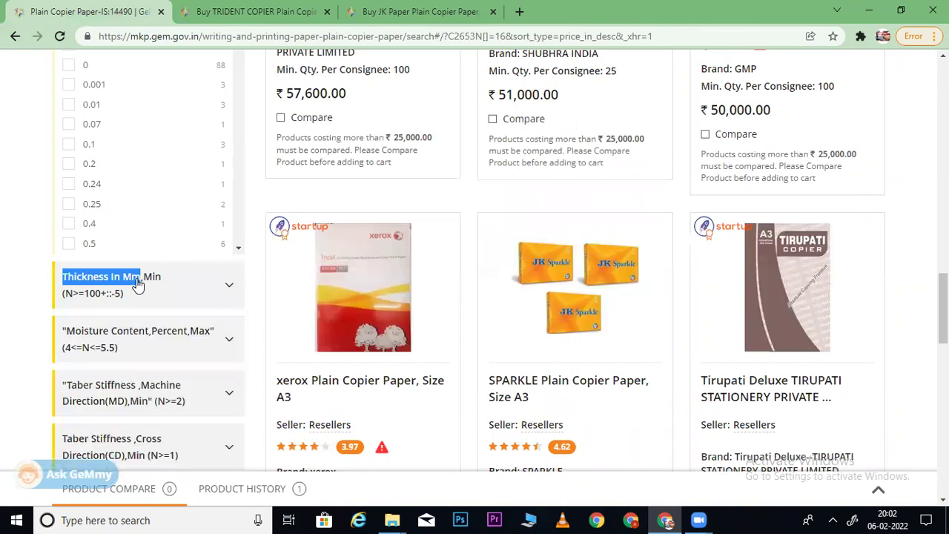
pyautogui.click(256, 12)
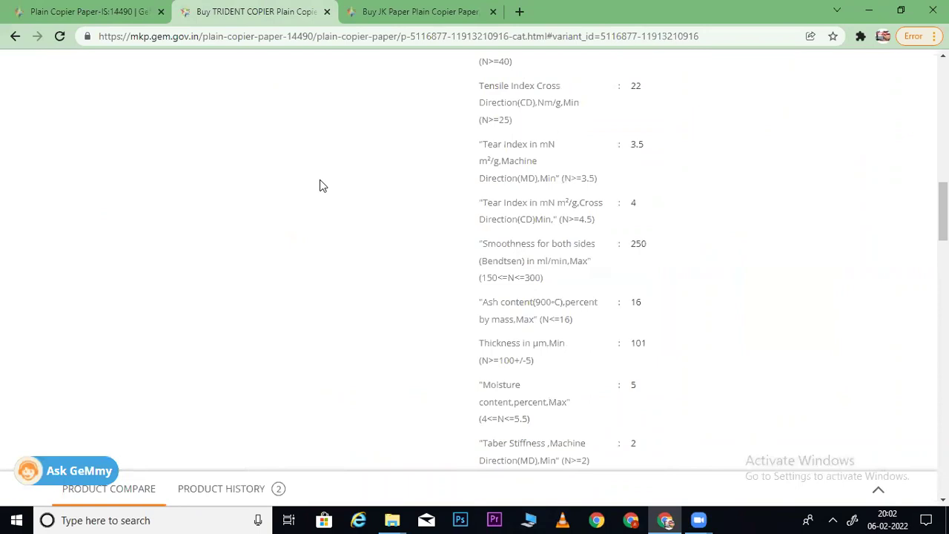
pyautogui.hotkey('ctrl', 'f')
pyautogui.write('Thickness In Mm')
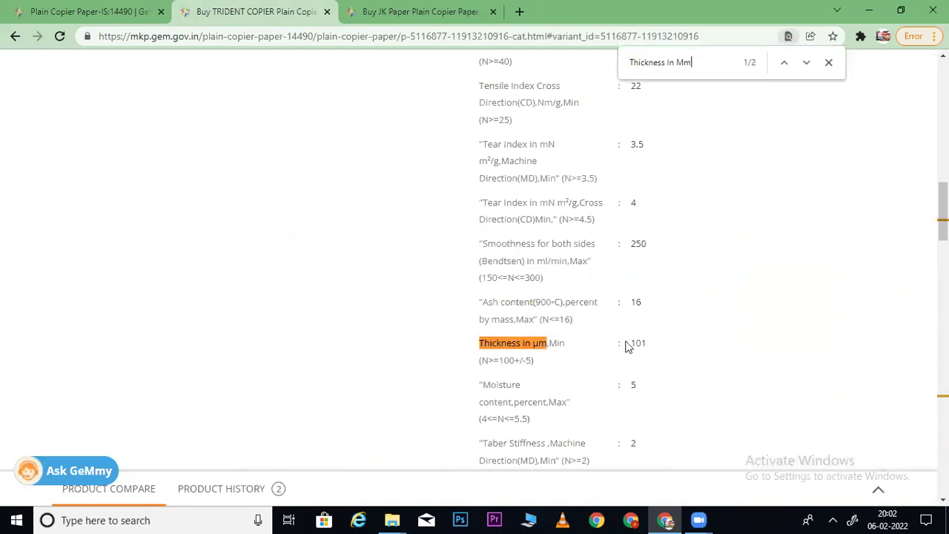
pyautogui.click(106, 12)
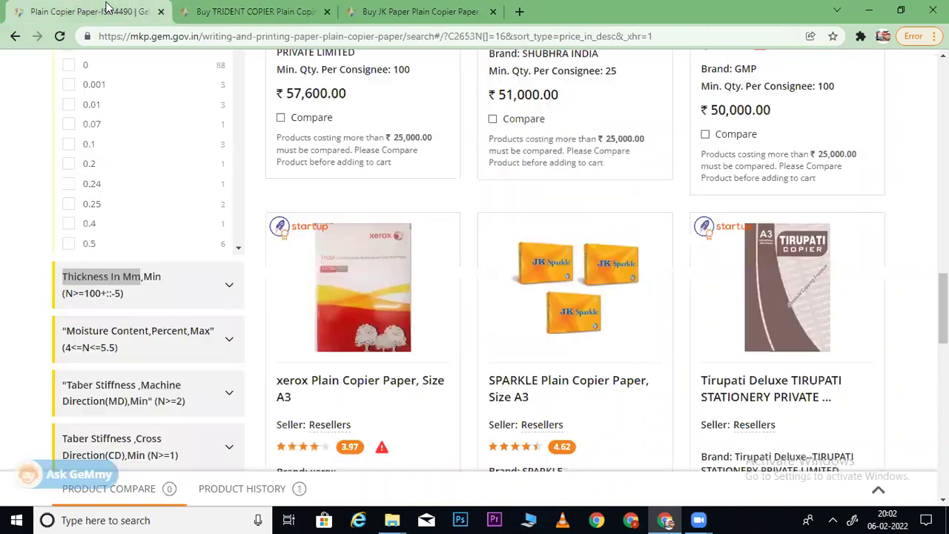
# - Expand the Thickness In Mm,Min filter and scroll its values to the 100–106 range
pyautogui.click(172, 285)
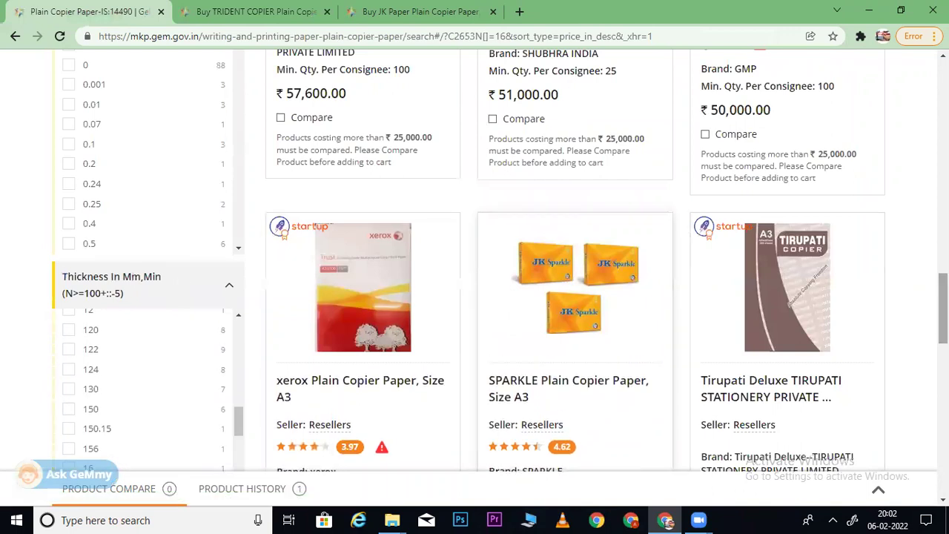
pyautogui.scroll(-1, 568, 277)
pyautogui.scroll(-2, 568, 277)
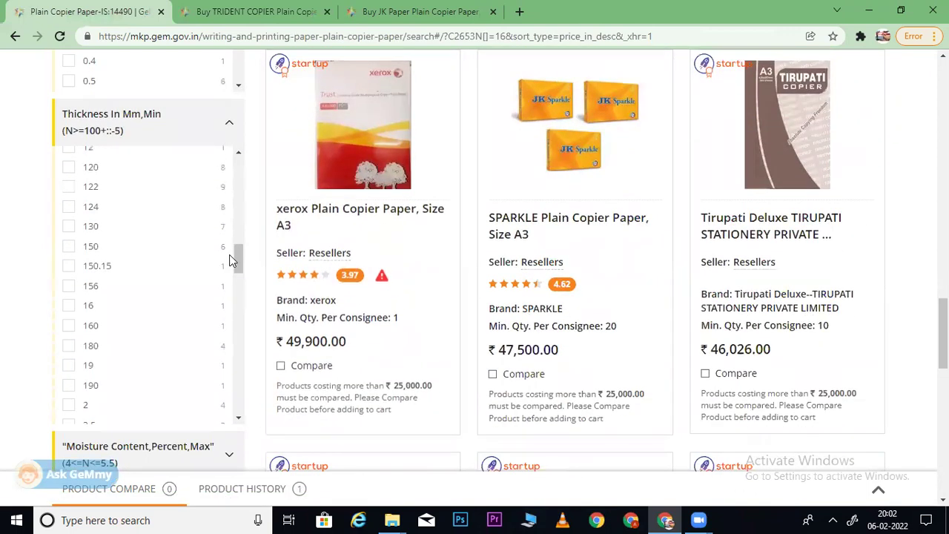
pyautogui.moveTo(237, 258); pyautogui.dragTo(245, 204)
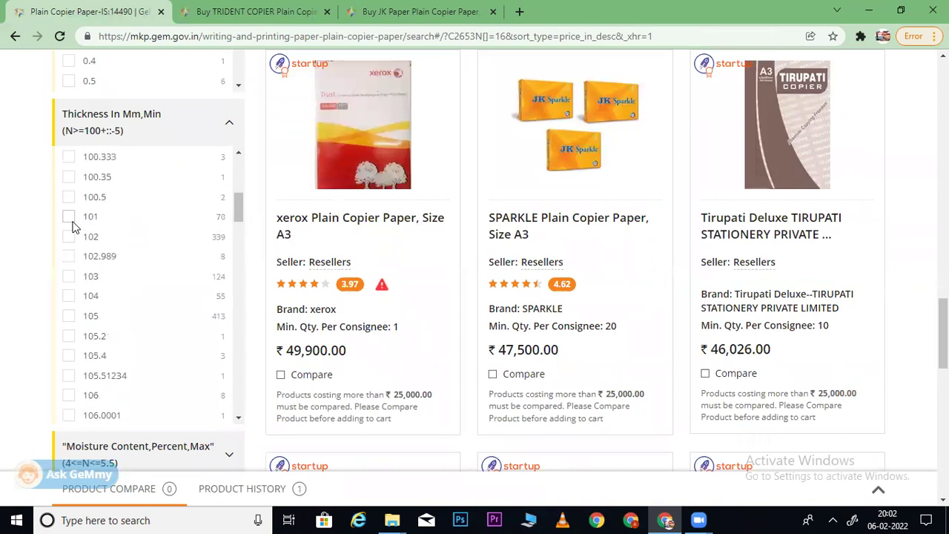
# - Close the TRIDENT COPIER tab and open the BILT EMPEROR A3 paper in a new tab
pyautogui.click(326, 11)
pyautogui.scroll(10, 752, 175)
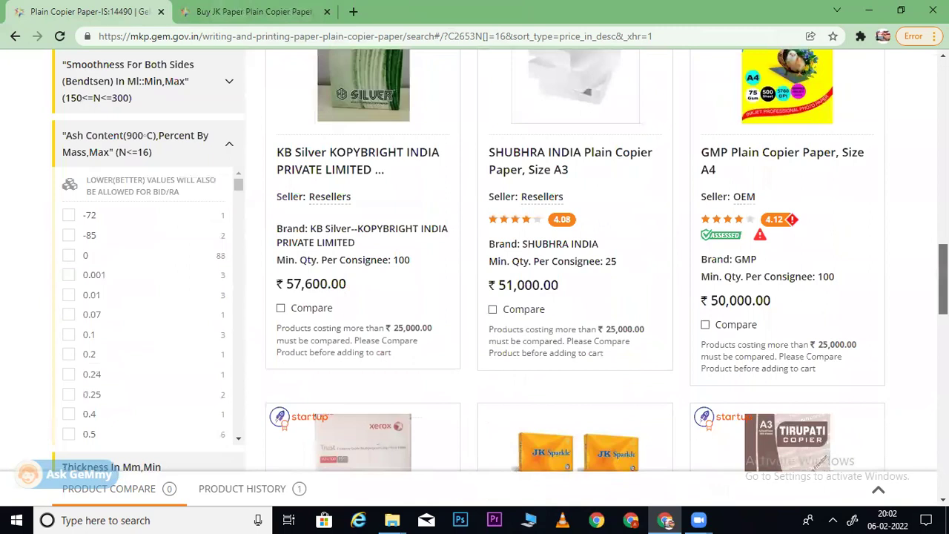
pyautogui.scroll(4, 579, 131)
pyautogui.scroll(-4, 580, 131)
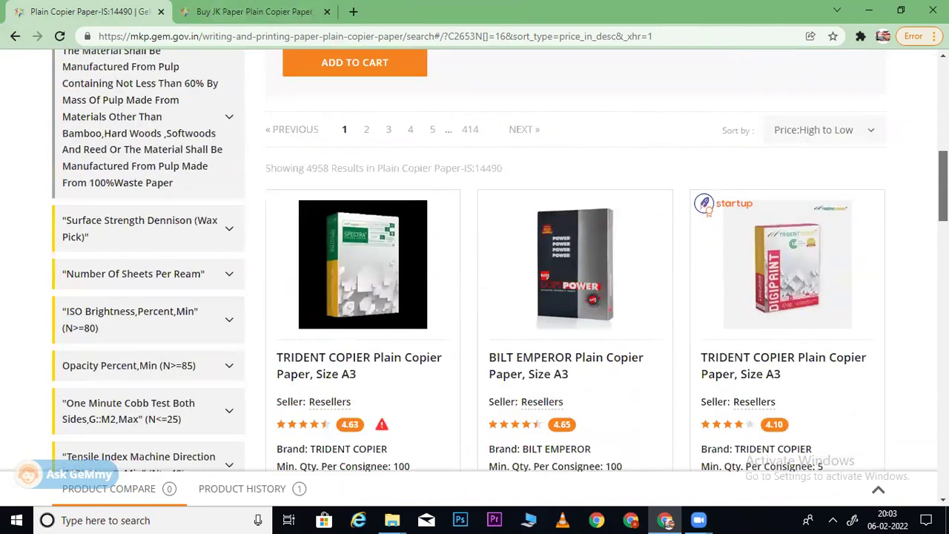
pyautogui.rightClick(597, 130)
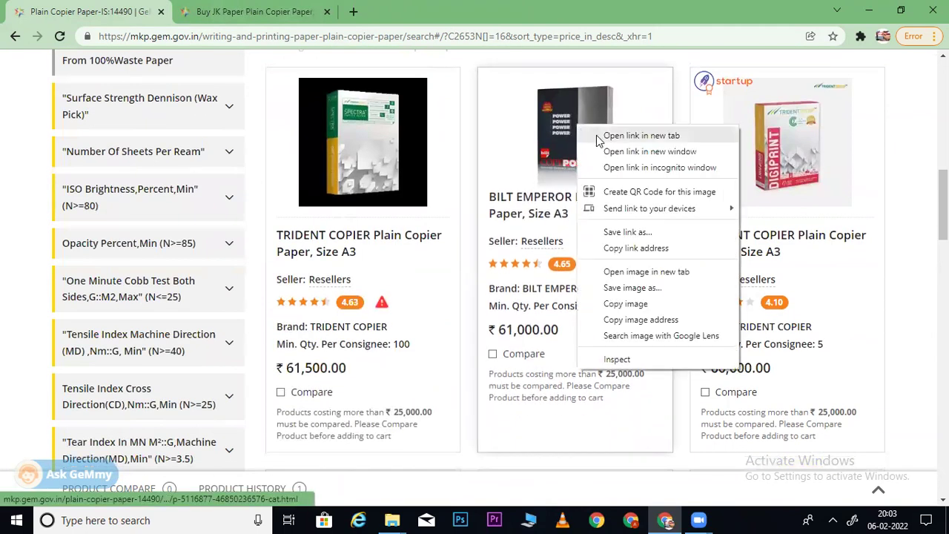
pyautogui.click(605, 136)
pyautogui.click(232, 12)
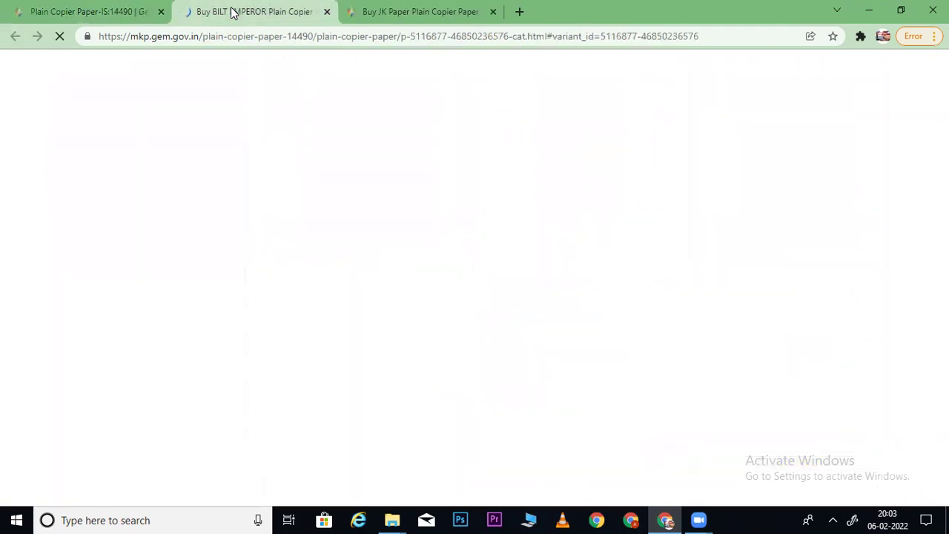
# - Expand BILT EMPEROR's specs (75 GSM, smoothness 250, ash content 16), then return to the listing
pyautogui.scroll(-6, 788, 147)
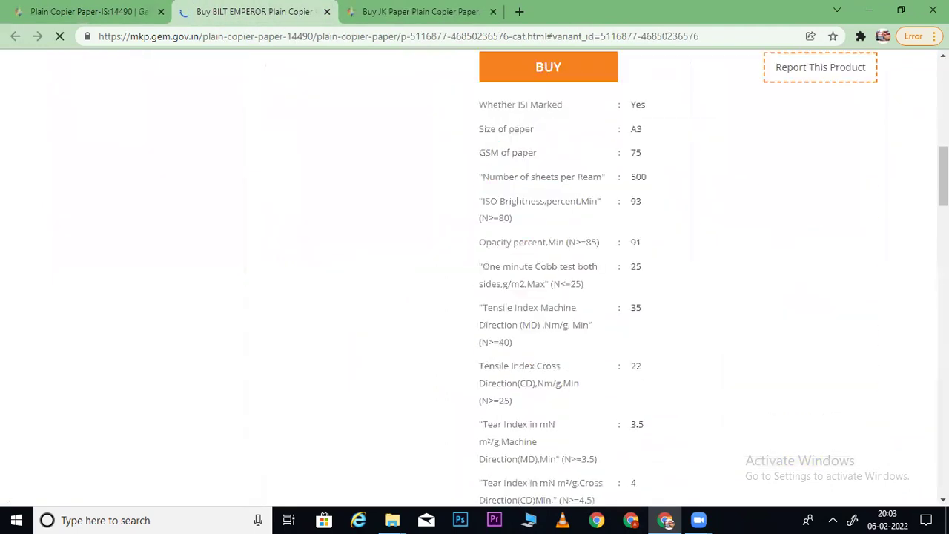
pyautogui.scroll(-4, 475, 274)
pyautogui.scroll(6, 475, 274)
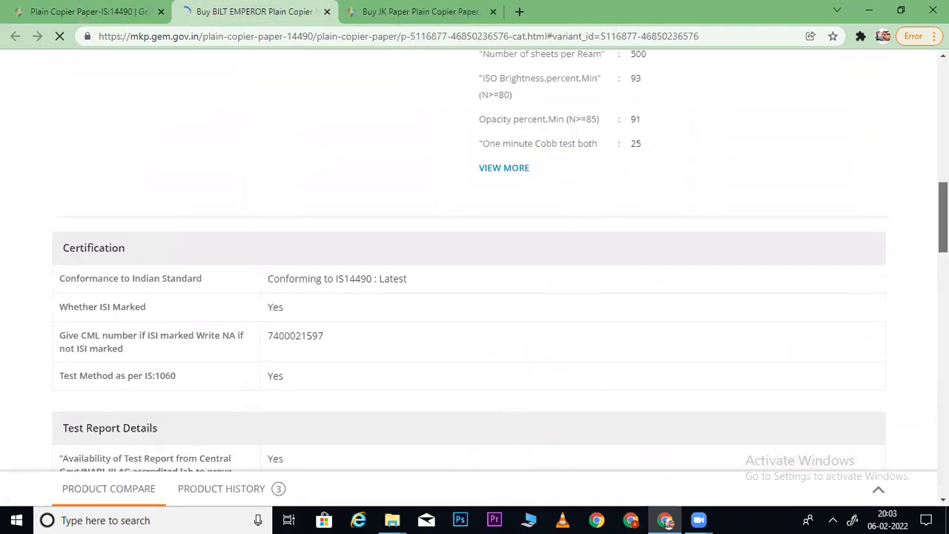
pyautogui.scroll(-1, 541, 289)
pyautogui.click(517, 346)
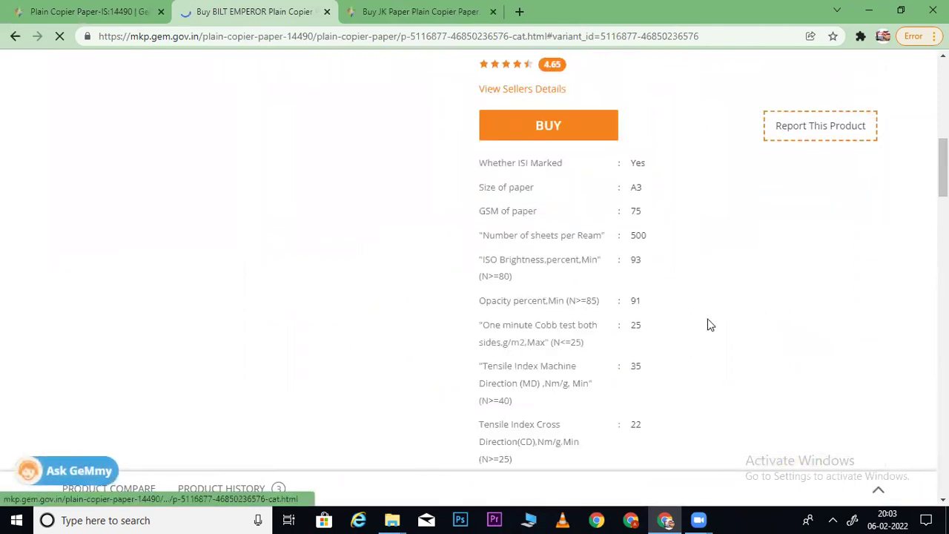
pyautogui.scroll(-2, 713, 261)
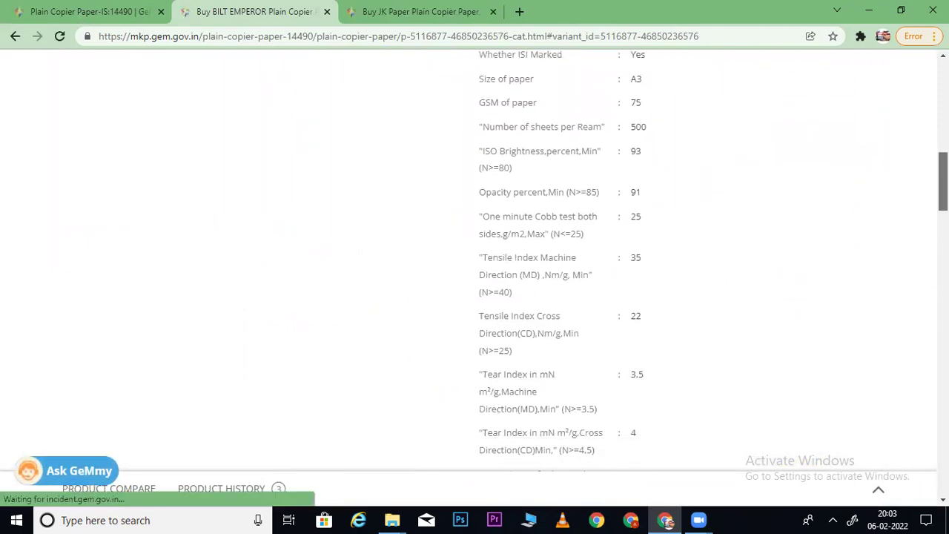
pyautogui.scroll(-2, 714, 263)
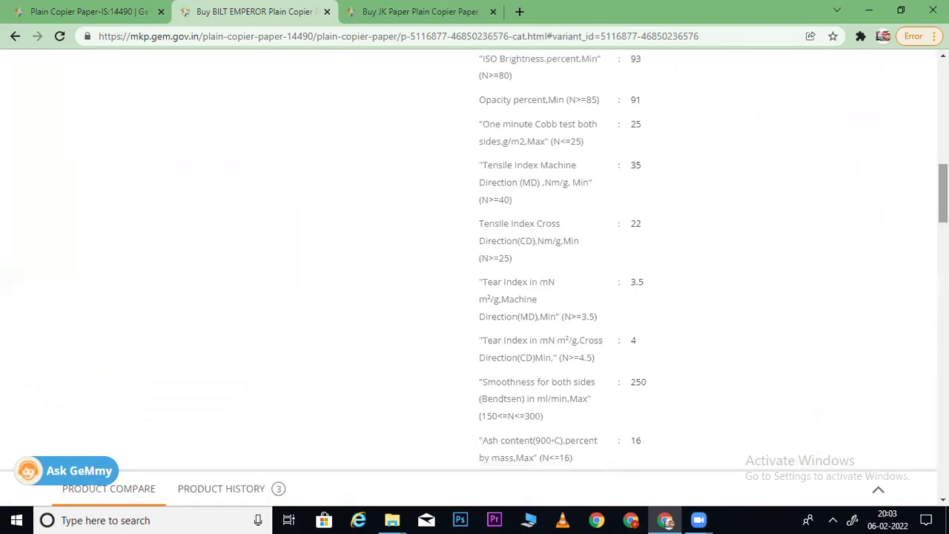
pyautogui.click(102, 18)
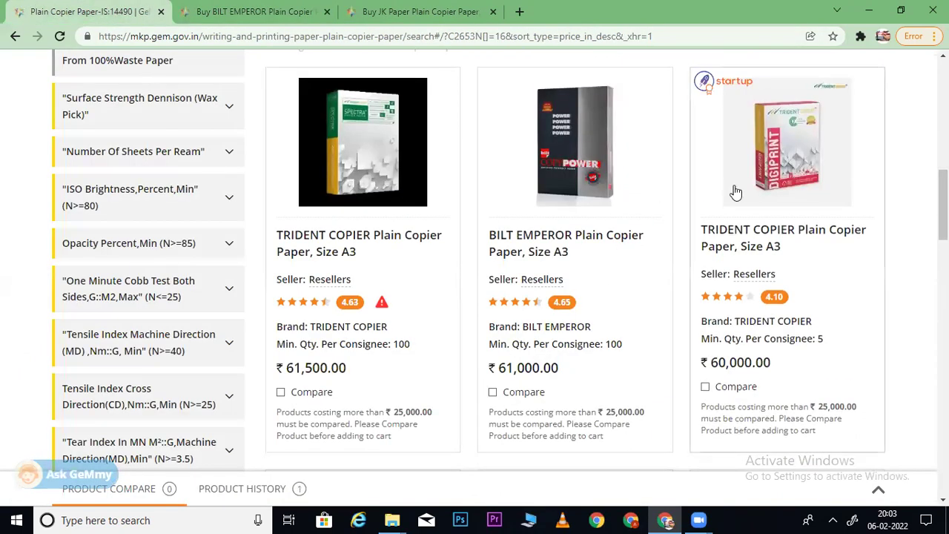
pyautogui.scroll(-7, 736, 192)
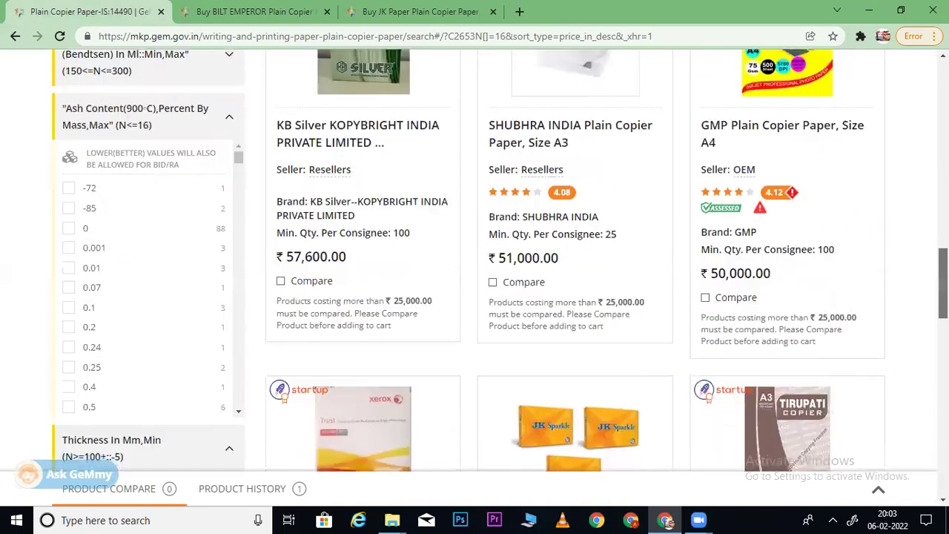
pyautogui.scroll(-5, 258, 154)
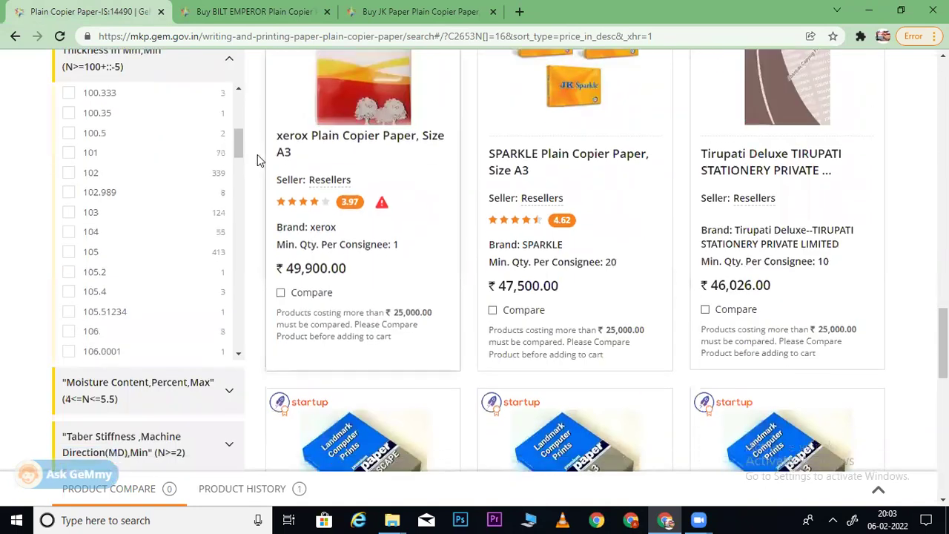
pyautogui.moveTo(238, 144); pyautogui.dragTo(241, 234)
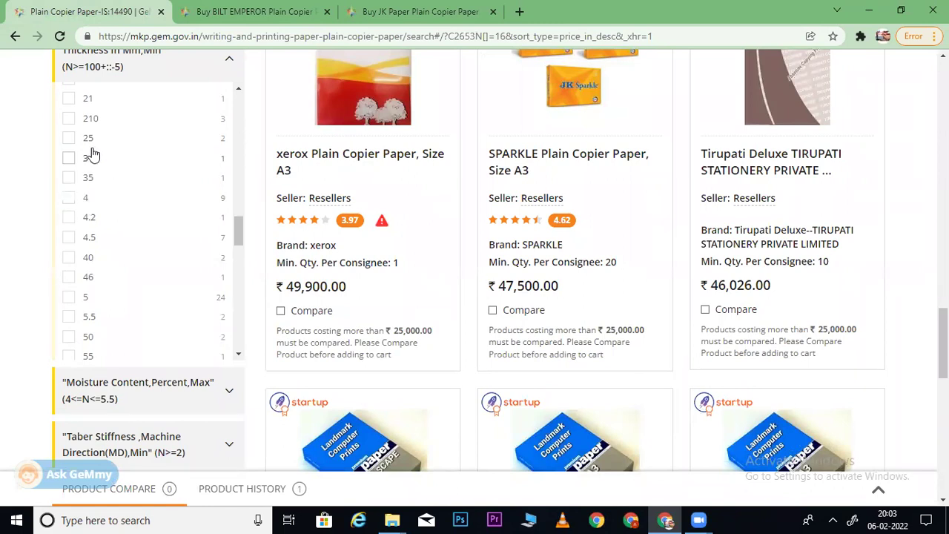
pyautogui.click(255, 14)
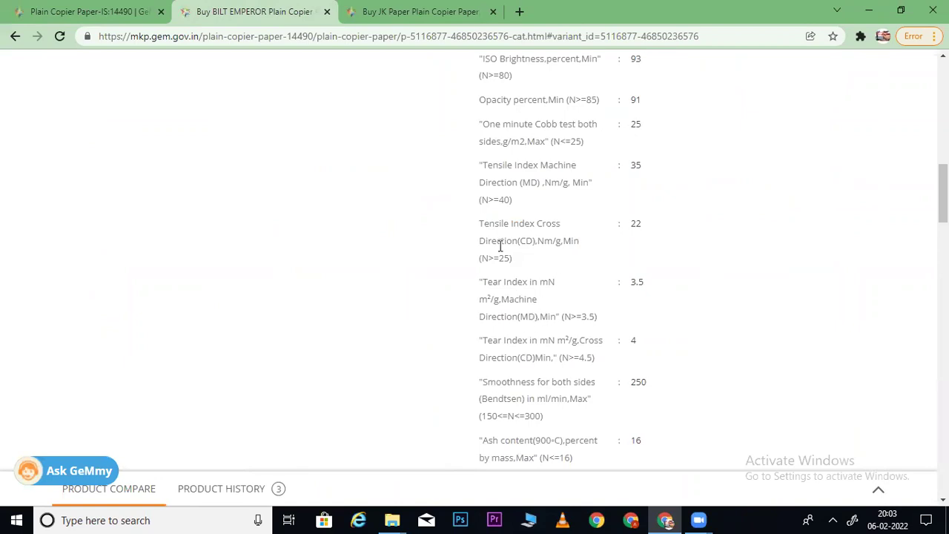
pyautogui.hotkey('ctrl', 'f')
pyautogui.write('Thickness In Mm')
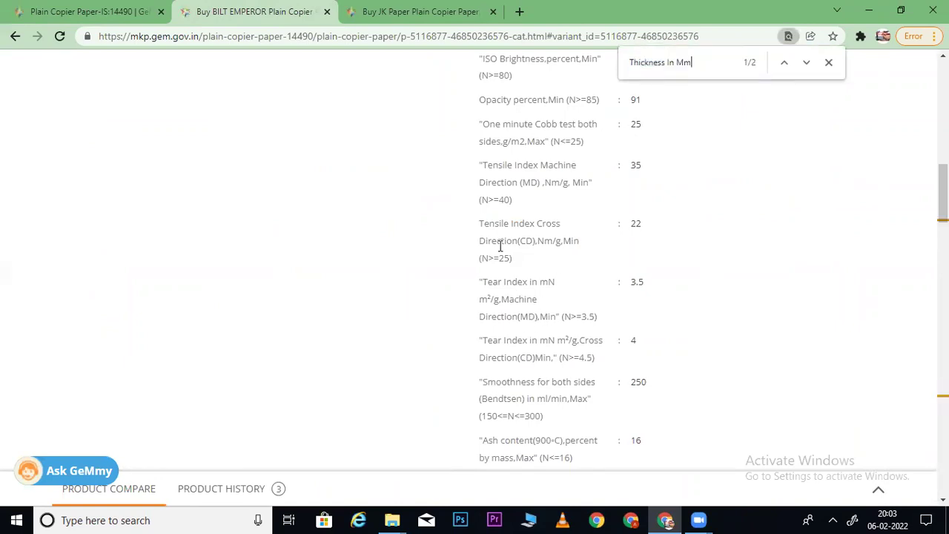
pyautogui.press('Return')
pyautogui.press('Return')
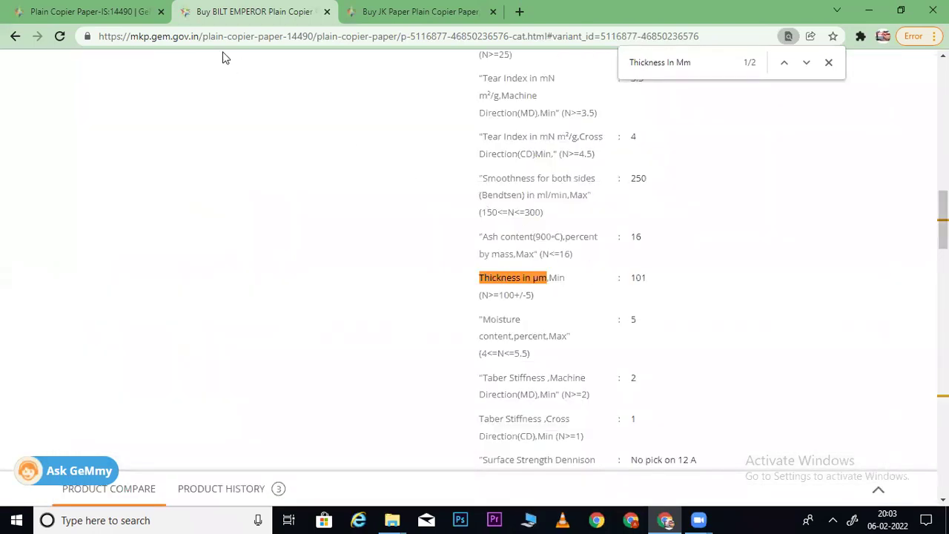
pyautogui.click(120, 13)
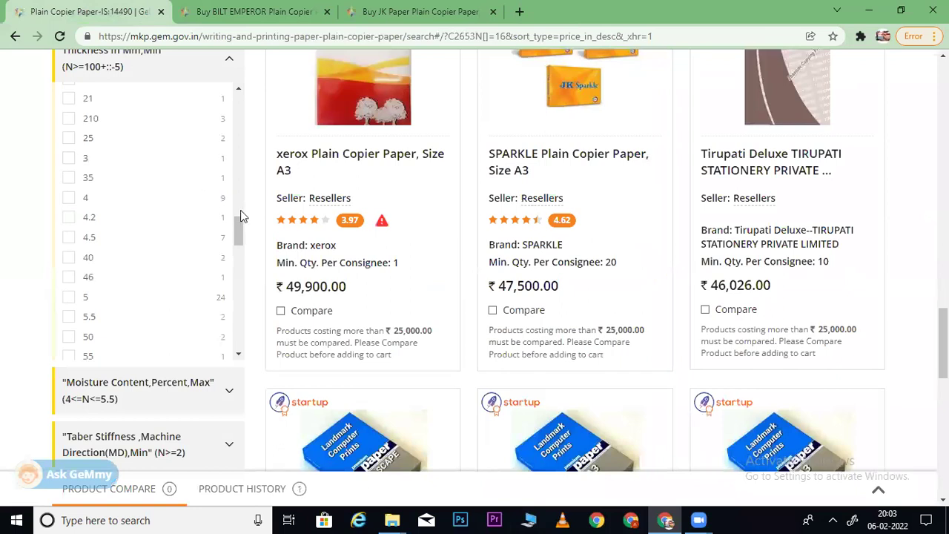
pyautogui.scroll(1, 239, 220)
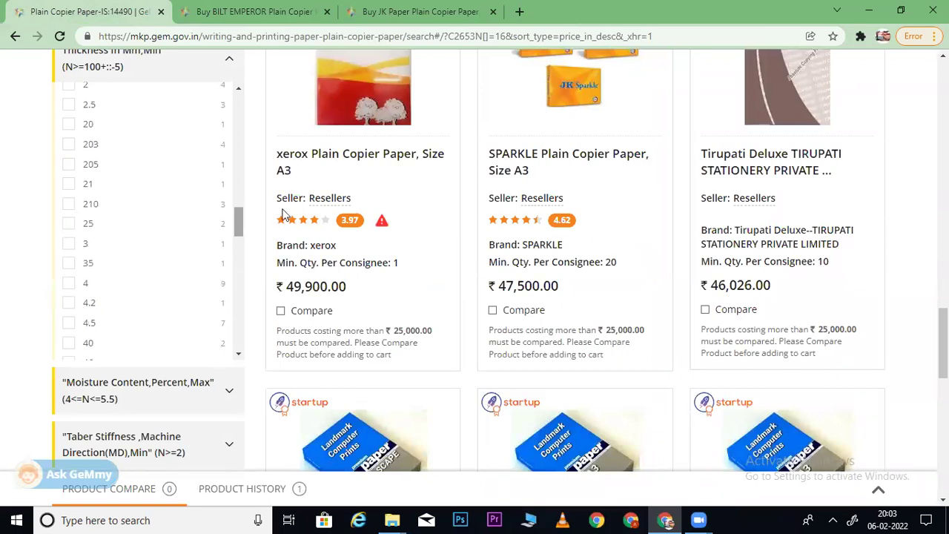
# - Close the BILT EMPEROR tab and open the ₹60,000 TRIDENT COPIER in a new tab
pyautogui.click(327, 12)
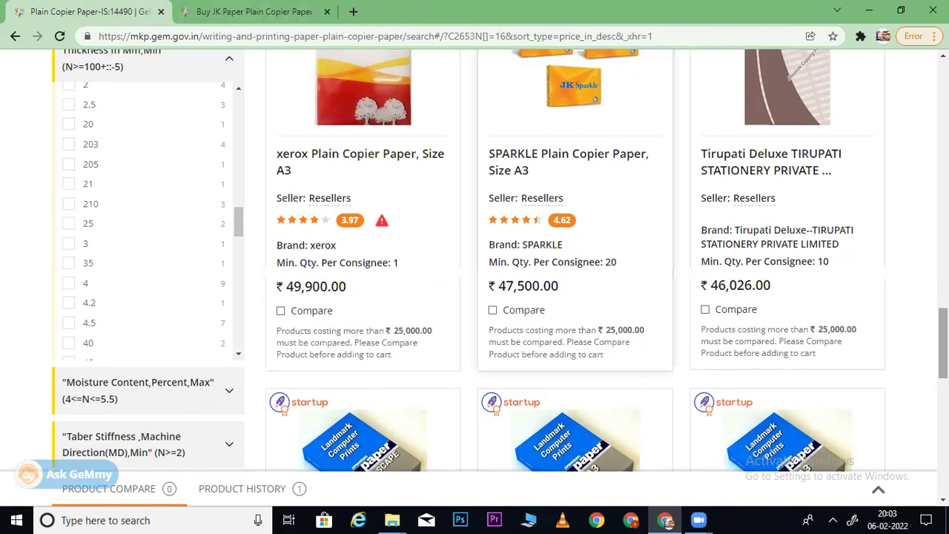
pyautogui.scroll(2, 563, 223)
pyautogui.scroll(5, 564, 222)
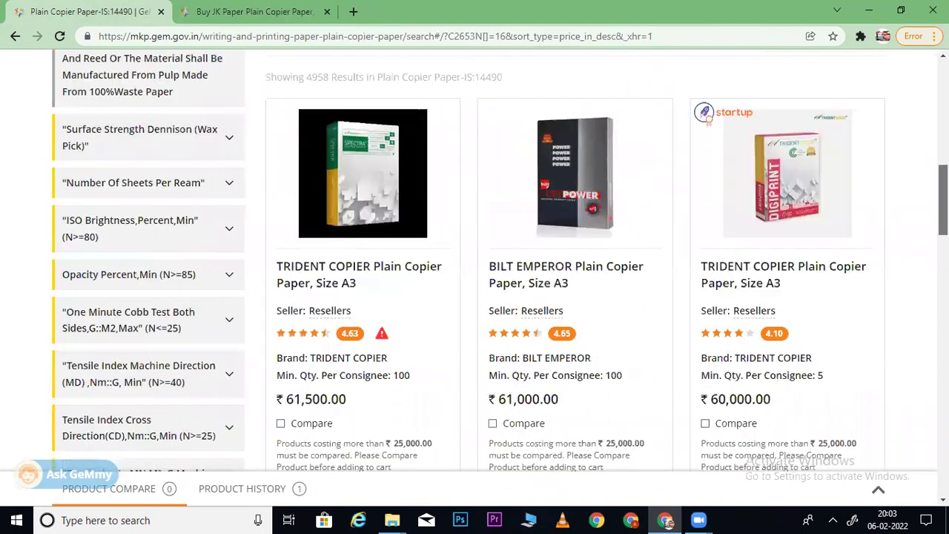
pyautogui.rightClick(803, 111)
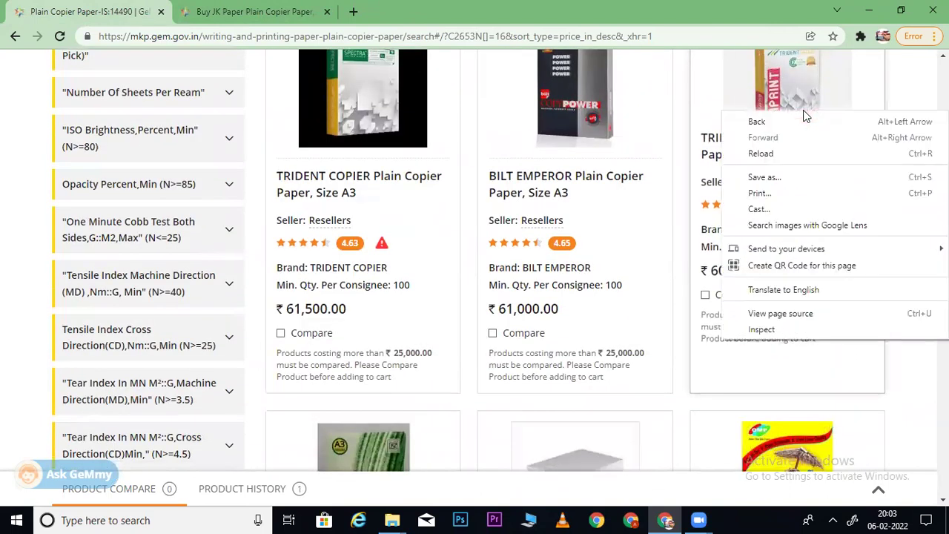
pyautogui.press('Escape')
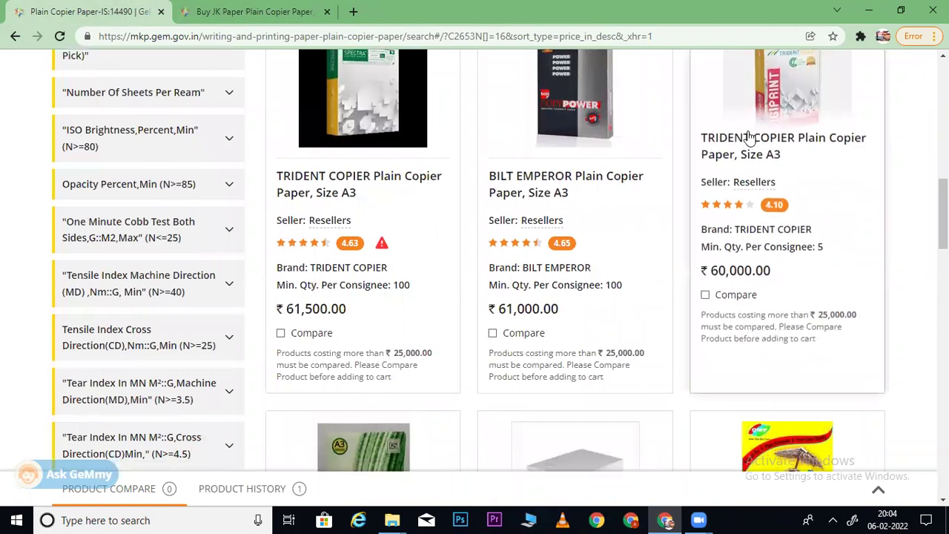
pyautogui.rightClick(746, 141)
pyautogui.click(775, 146)
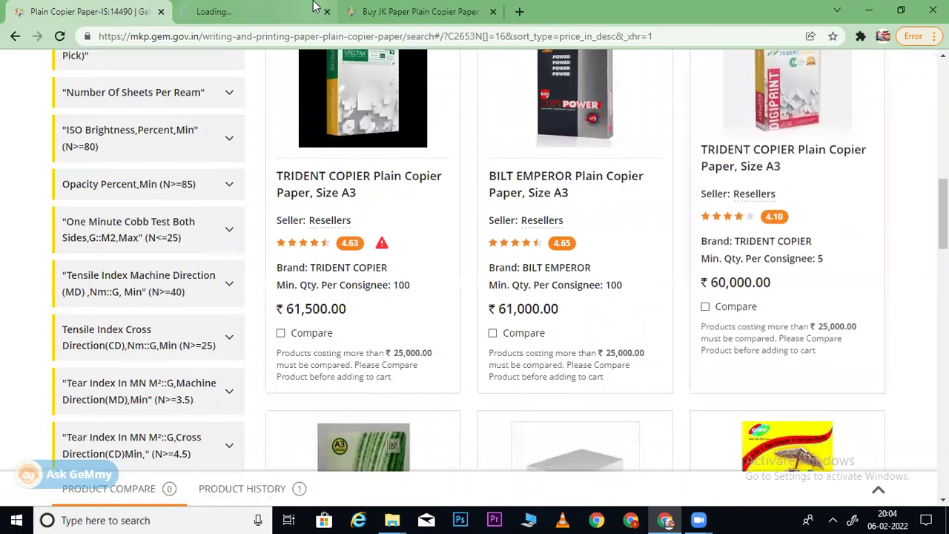
pyautogui.click(270, 9)
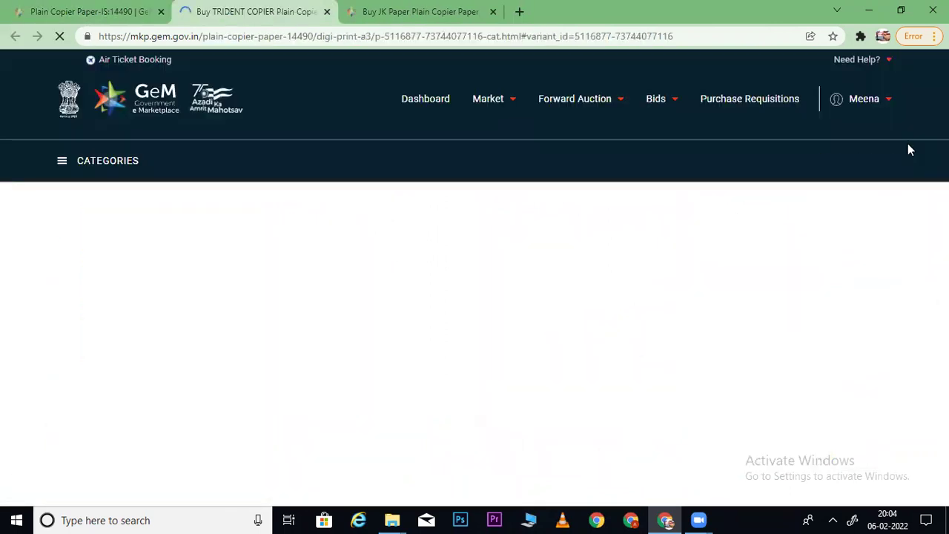
# - Expand its full specifications and search for 'Thickness In Mm', showing 105
pyautogui.scroll(-5, 908, 143)
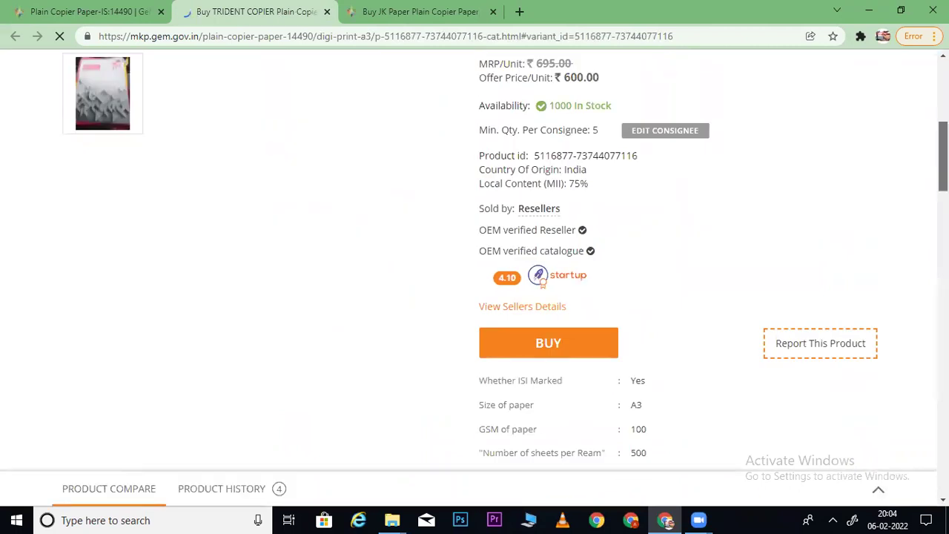
pyautogui.scroll(-4, 918, 194)
pyautogui.click(517, 282)
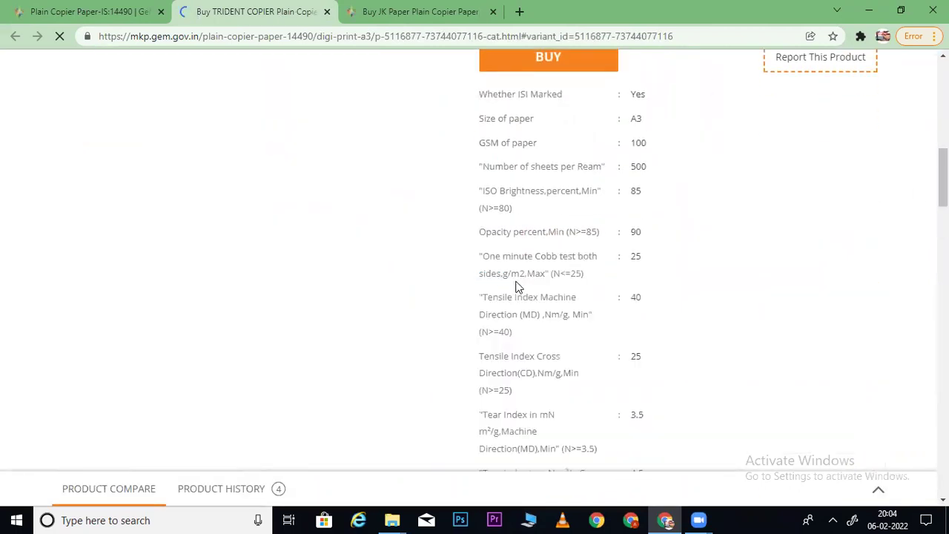
pyautogui.hotkey('ctrl', 'f')
pyautogui.write('Thickness In Mm')
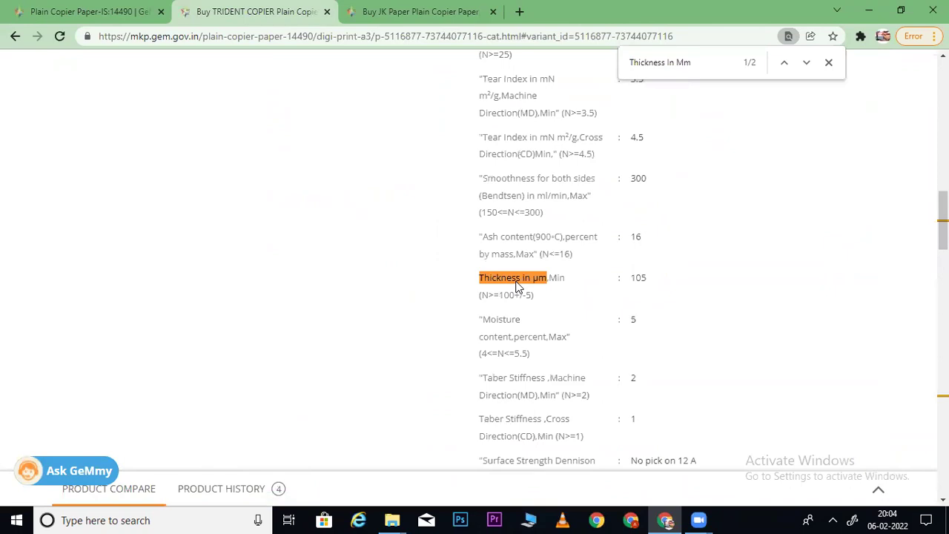
pyautogui.click(97, 15)
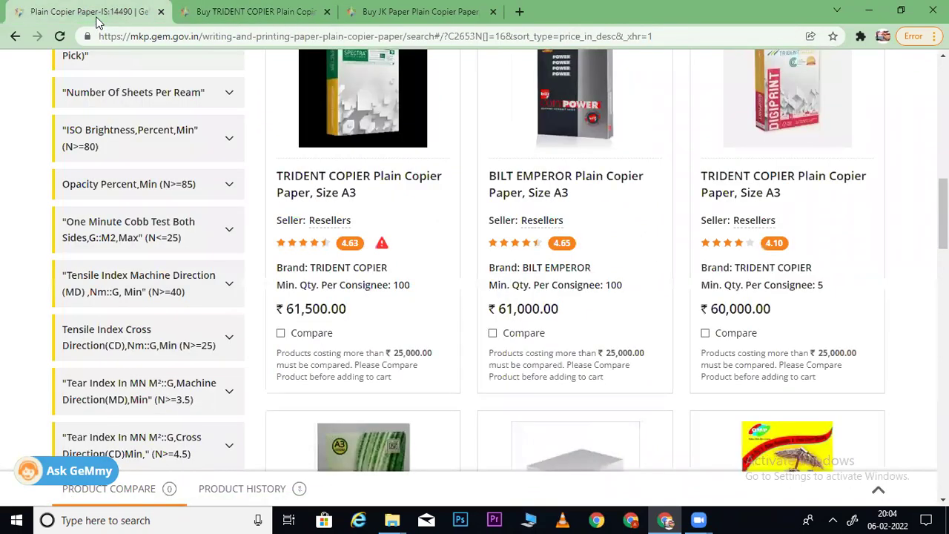
pyautogui.scroll(-6, 786, 245)
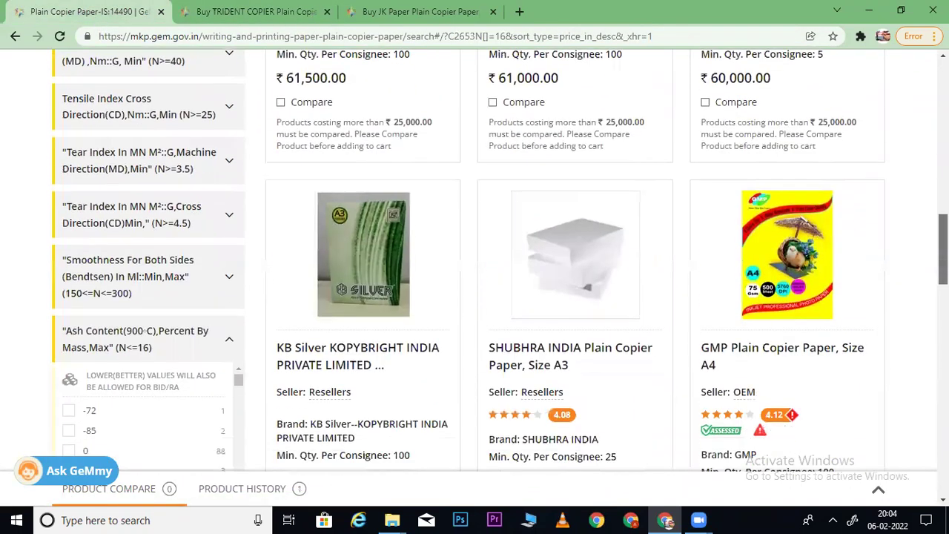
pyautogui.scroll(1, 786, 244)
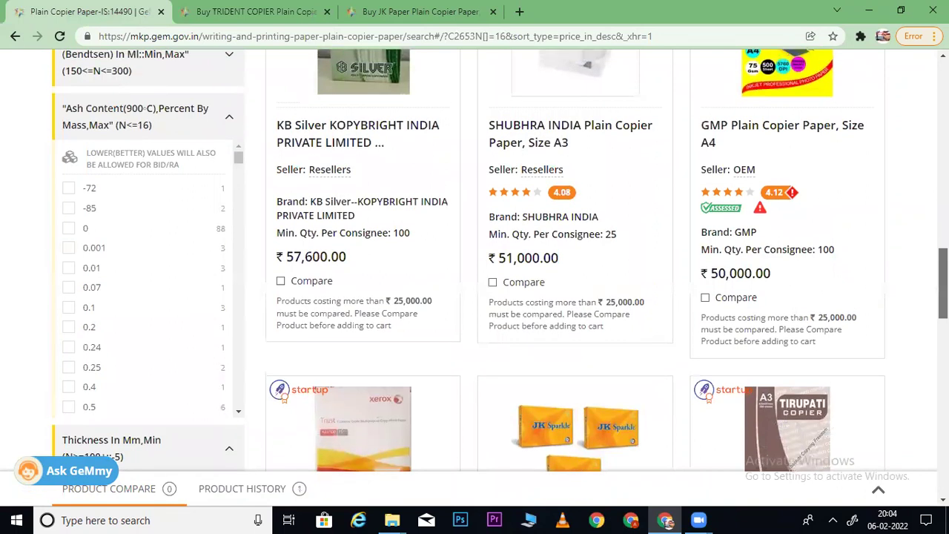
pyautogui.scroll(3, 500, 260)
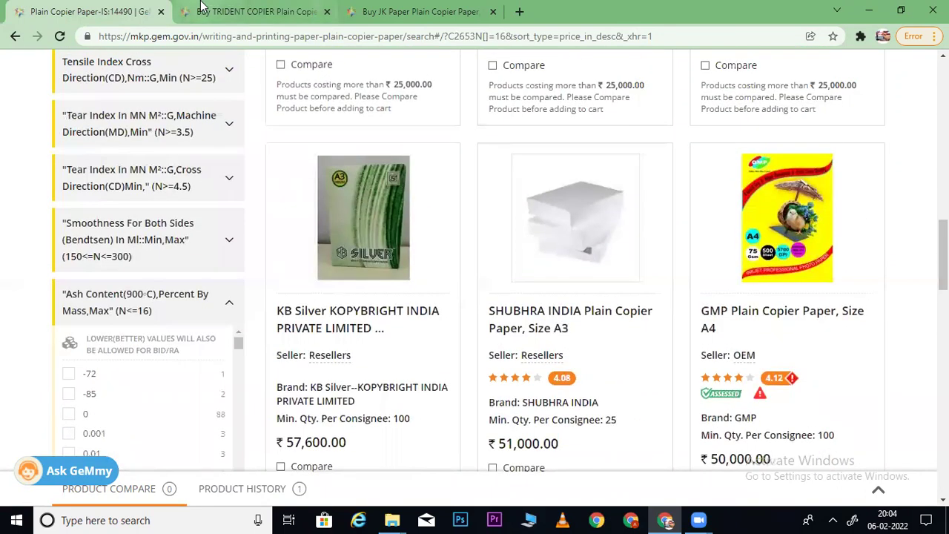
pyautogui.click(200, 7)
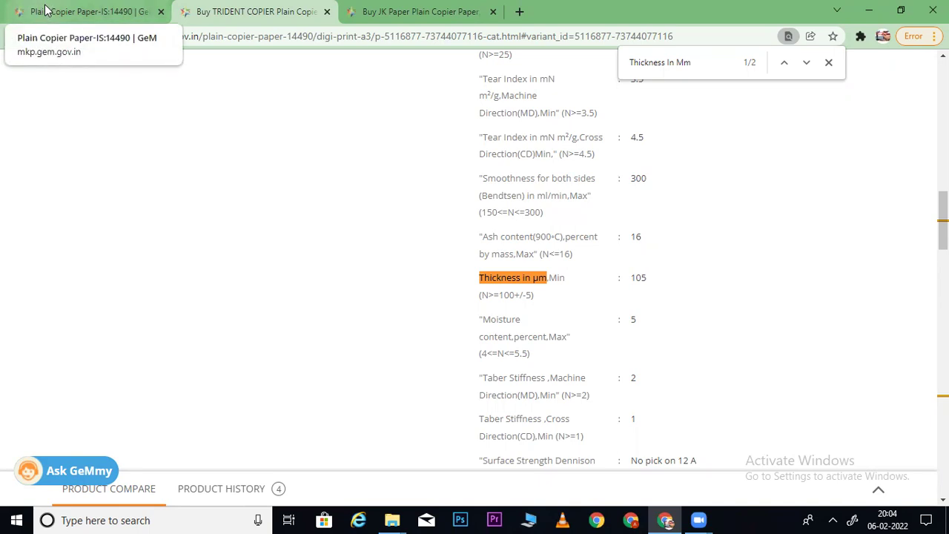
pyautogui.click(44, 10)
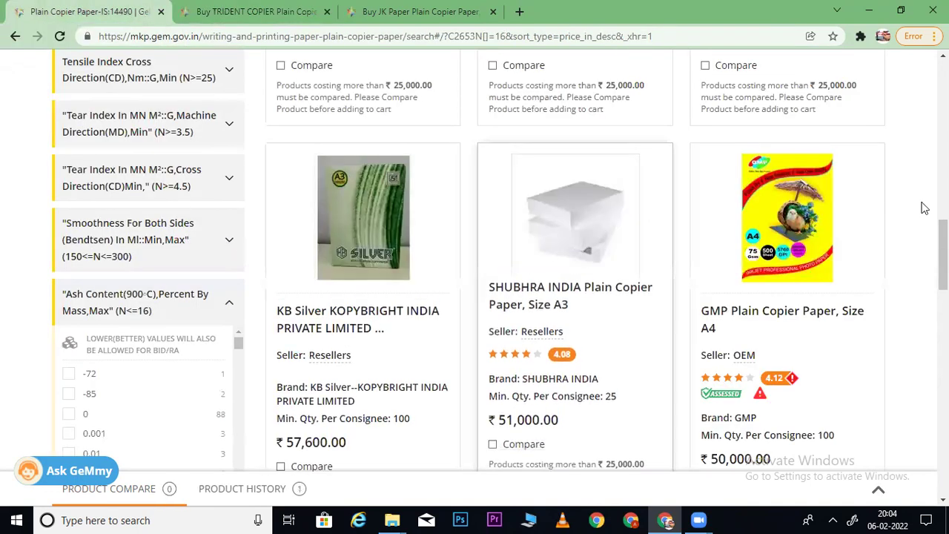
pyautogui.scroll(-5, 942, 253)
pyautogui.scroll(-2, 474, 260)
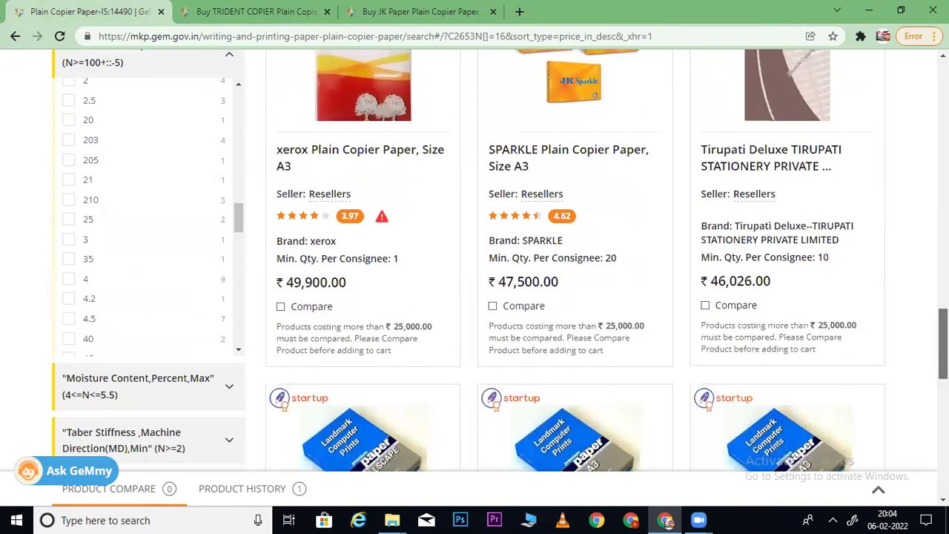
pyautogui.moveTo(245, 215); pyautogui.dragTo(252, 52)
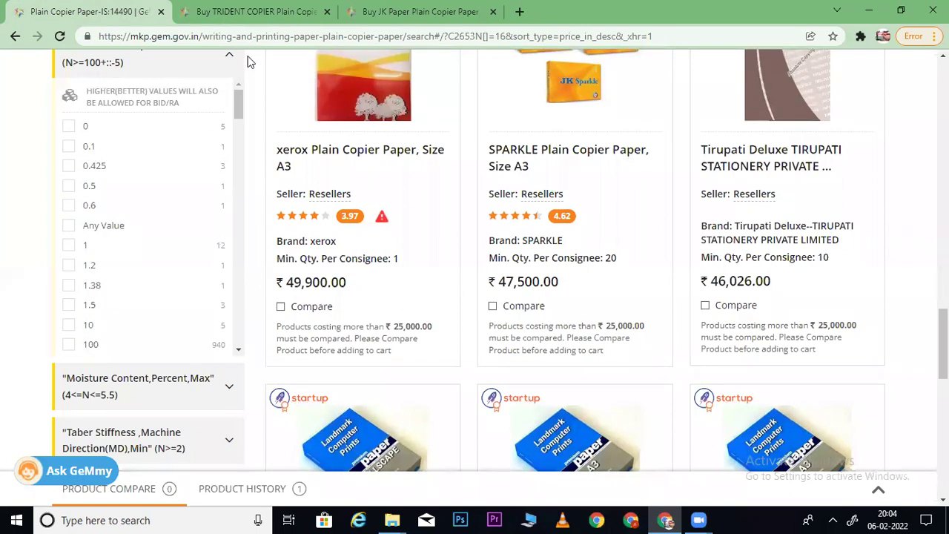
pyautogui.moveTo(238, 120); pyautogui.dragTo(235, 148)
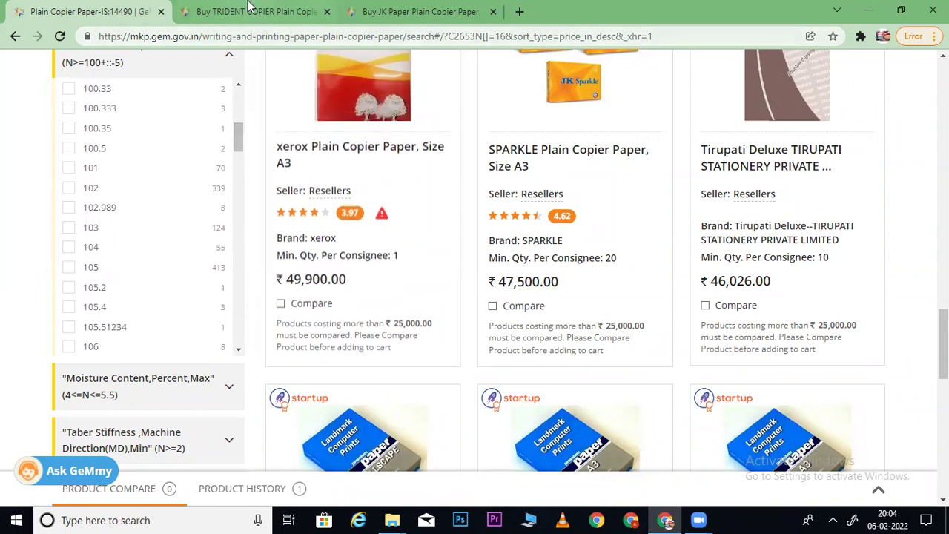
pyautogui.click(324, 22)
# - Close the TRIDENT COPIER tab and open the KB Silver KOPYBRIGHT A3 paper in a new tab
pyautogui.click(326, 12)
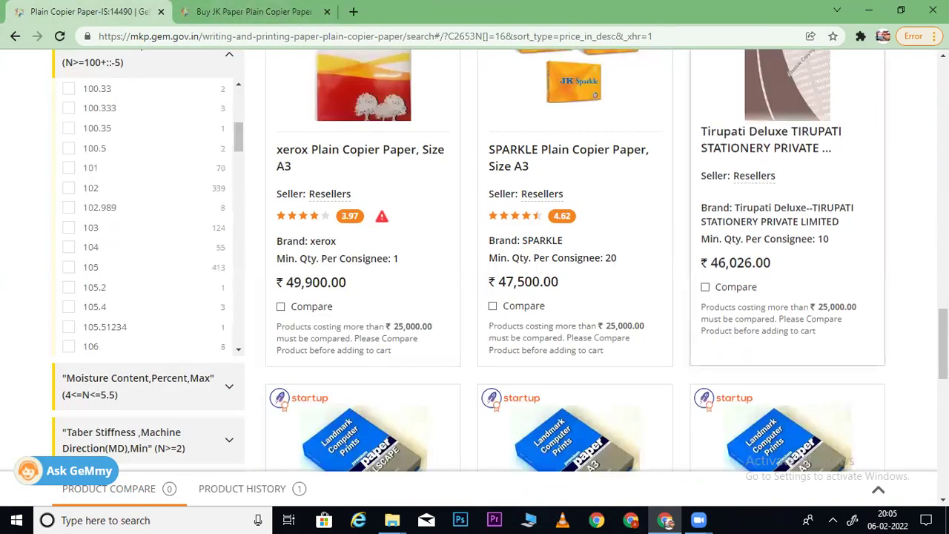
pyautogui.scroll(15, 576, 267)
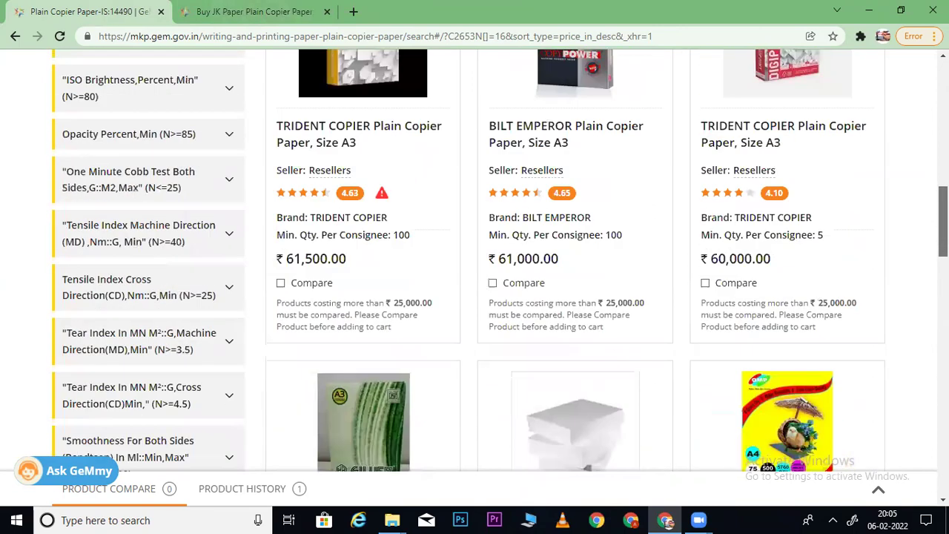
pyautogui.scroll(-8, 447, 181)
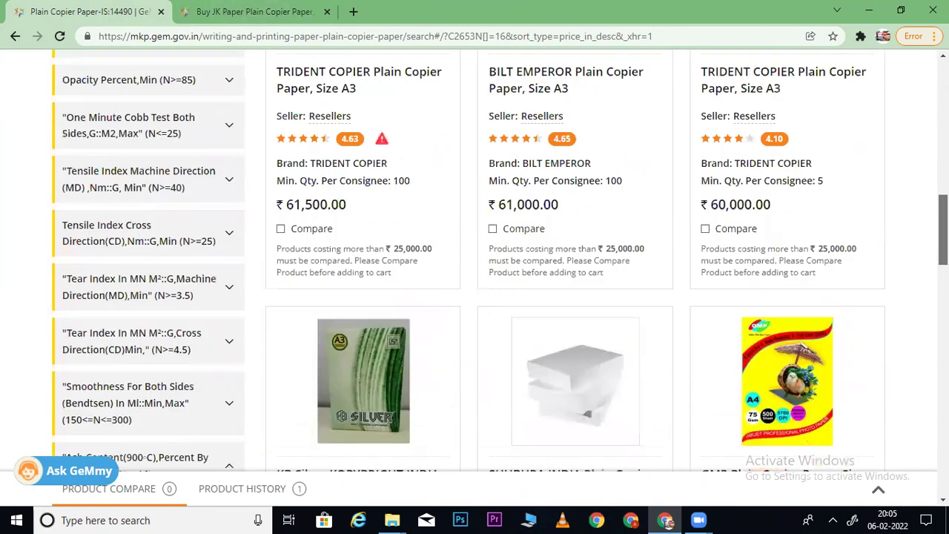
pyautogui.rightClick(370, 118)
pyautogui.click(417, 132)
pyautogui.click(250, 6)
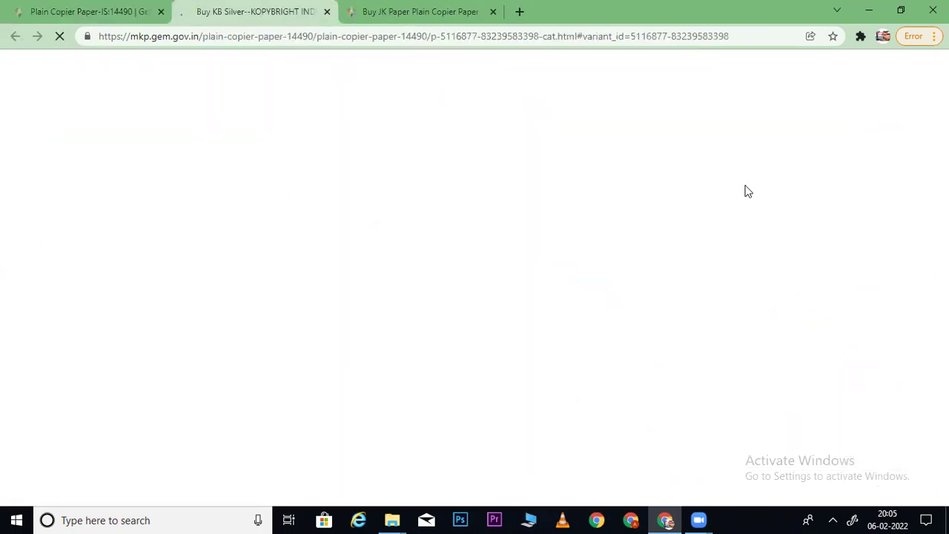
# - Expand KB Silver's specs to confirm ash content 16 and thickness 105, then return to the listing
pyautogui.scroll(-3, 792, 185)
pyautogui.scroll(-7, 475, 274)
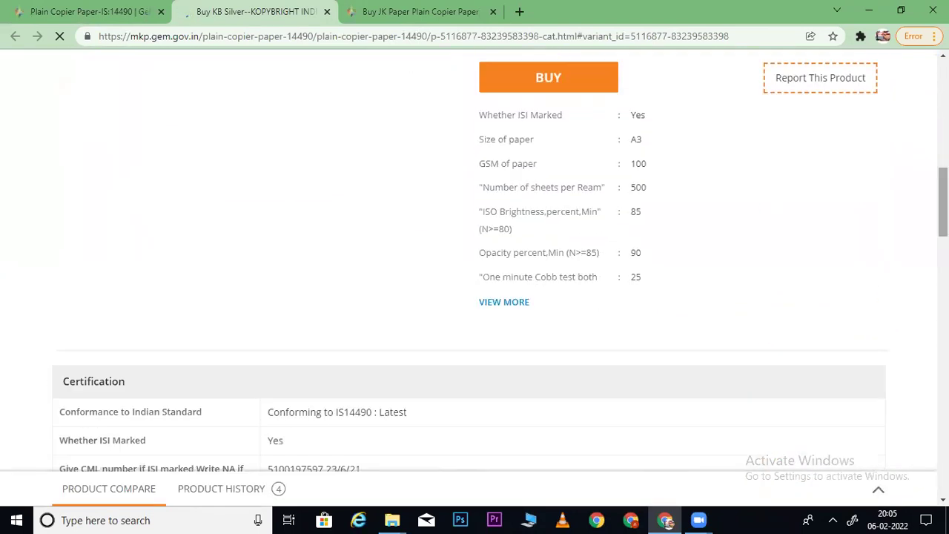
pyautogui.click(505, 302)
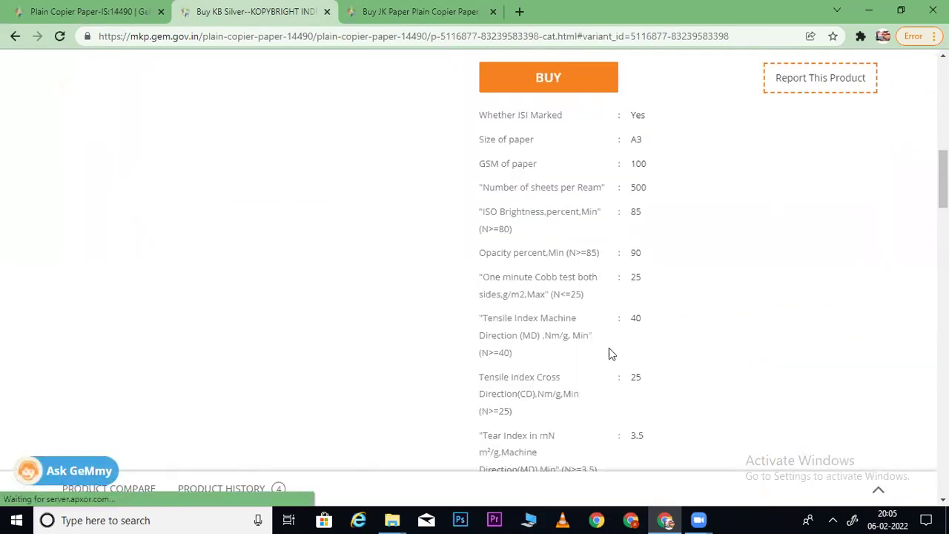
pyautogui.scroll(-3, 917, 258)
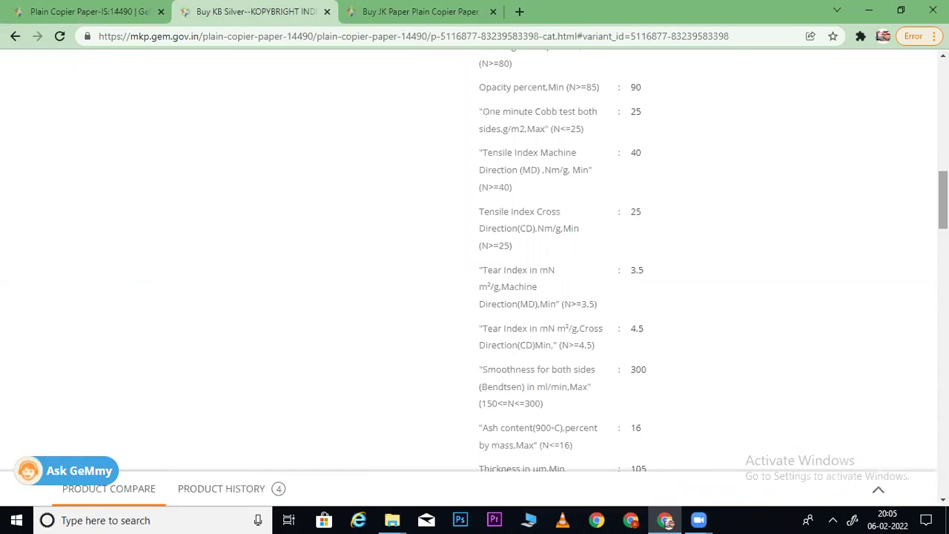
pyautogui.scroll(-2, 563, 393)
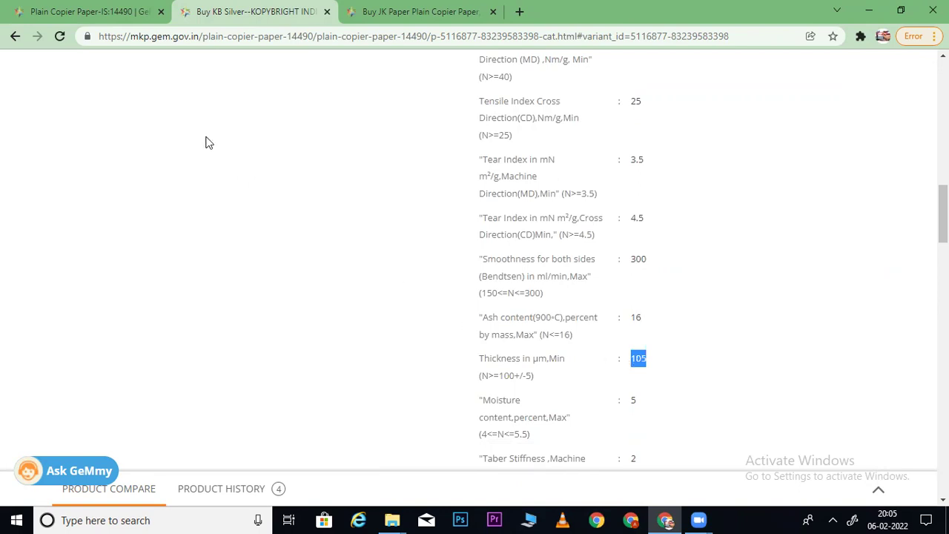
pyautogui.click(111, 12)
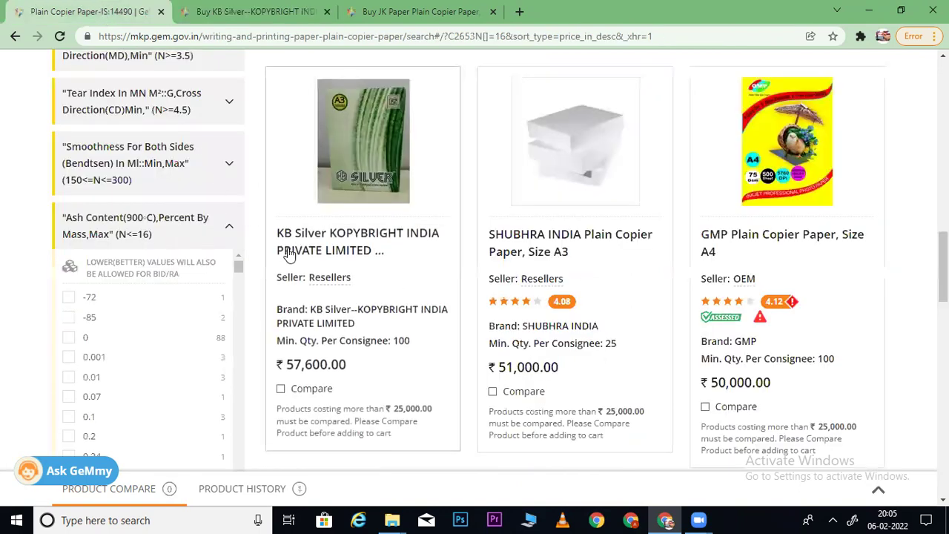
# - Filter the ash-16 listing to thickness 105
pyautogui.scroll(-3, 564, 297)
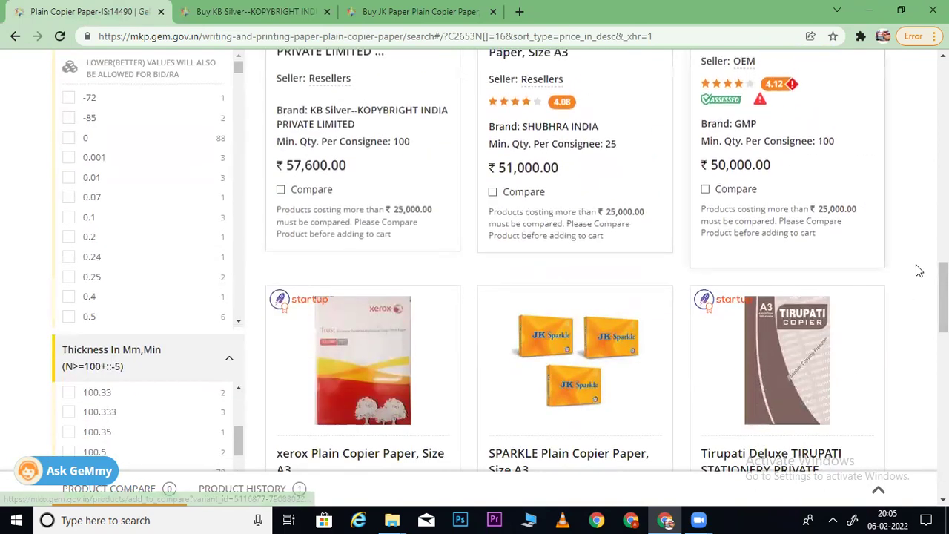
pyautogui.scroll(-4, 263, 182)
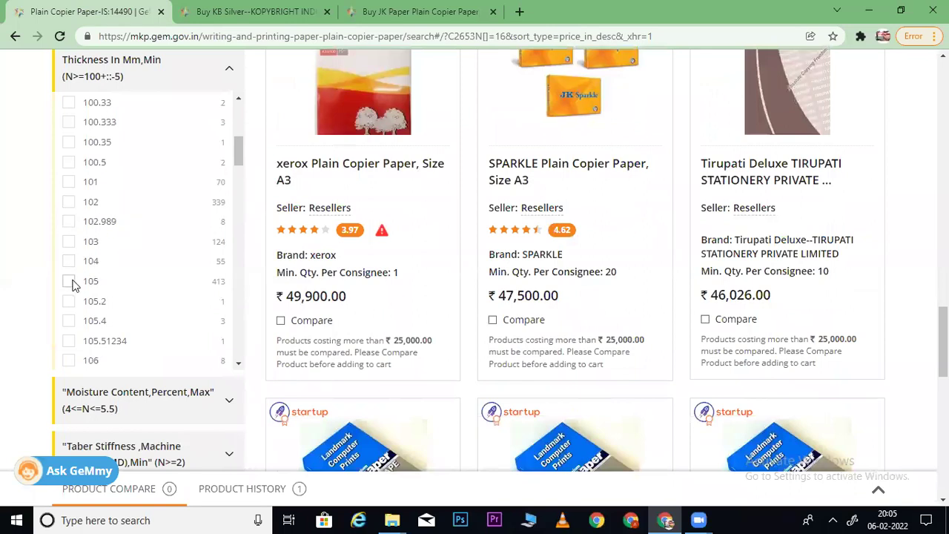
pyautogui.click(68, 282)
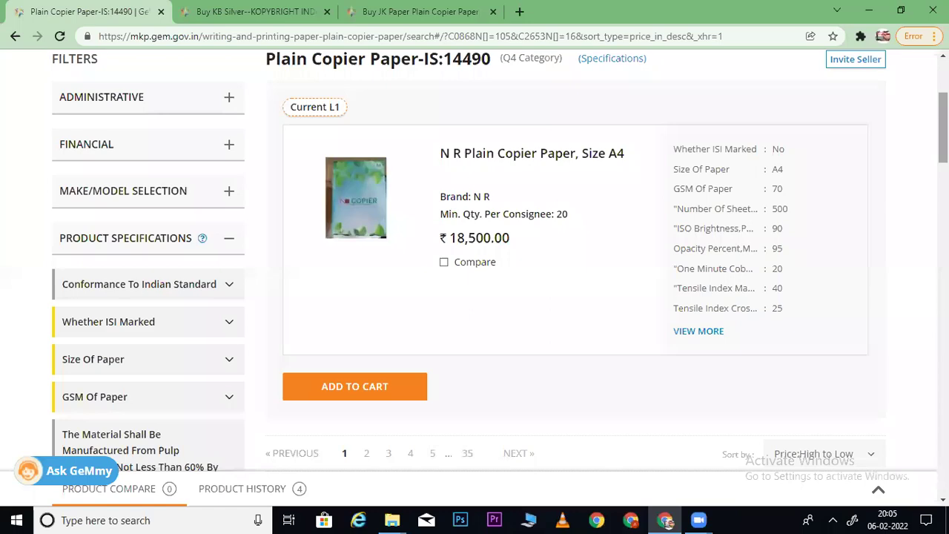
# - Add thickness 80 to the thickness filter
pyautogui.scroll(-6, 474, 259)
pyautogui.scroll(-8, 500, 261)
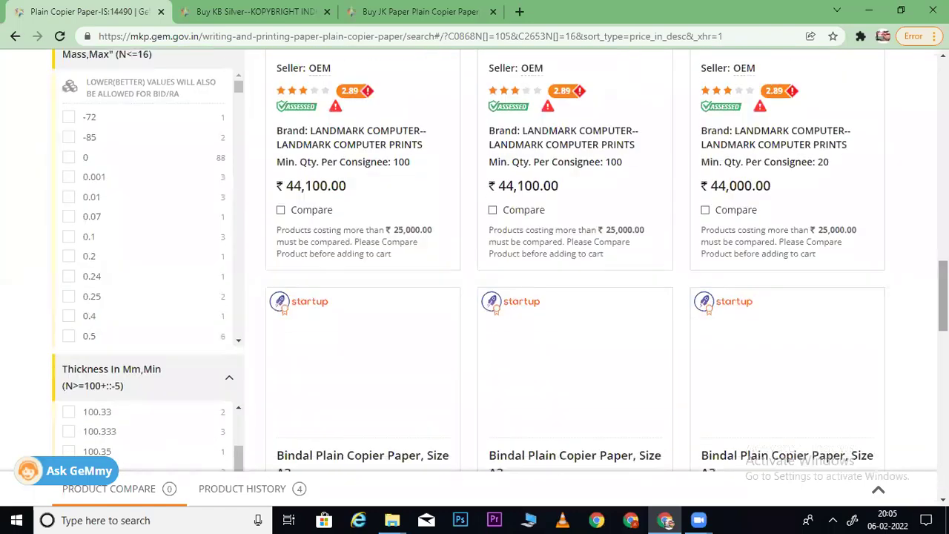
pyautogui.scroll(-5, 239, 110)
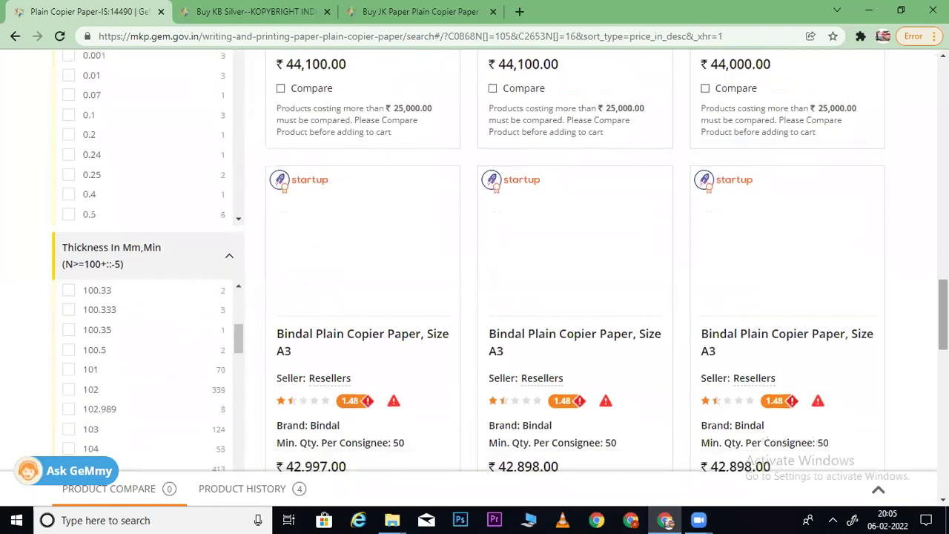
pyautogui.moveTo(239, 99); pyautogui.dragTo(248, 218)
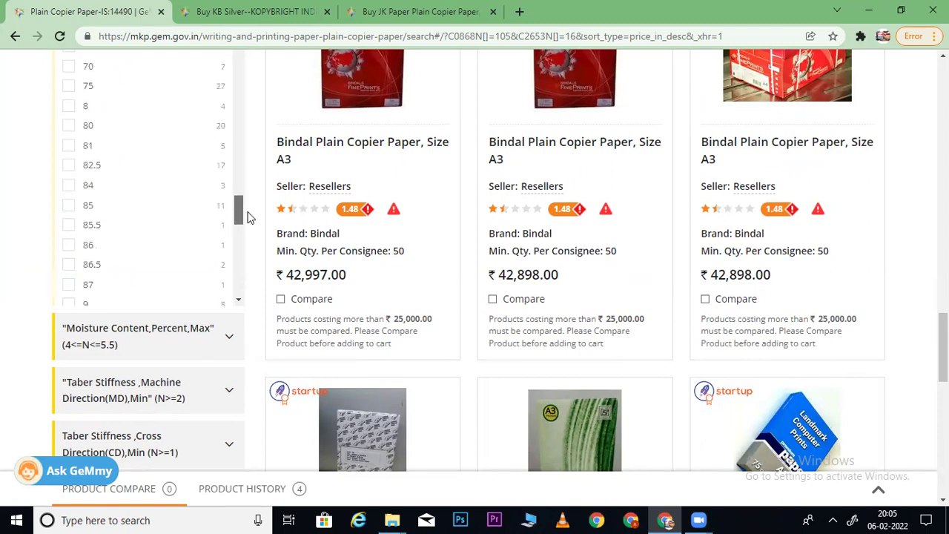
pyautogui.click(68, 128)
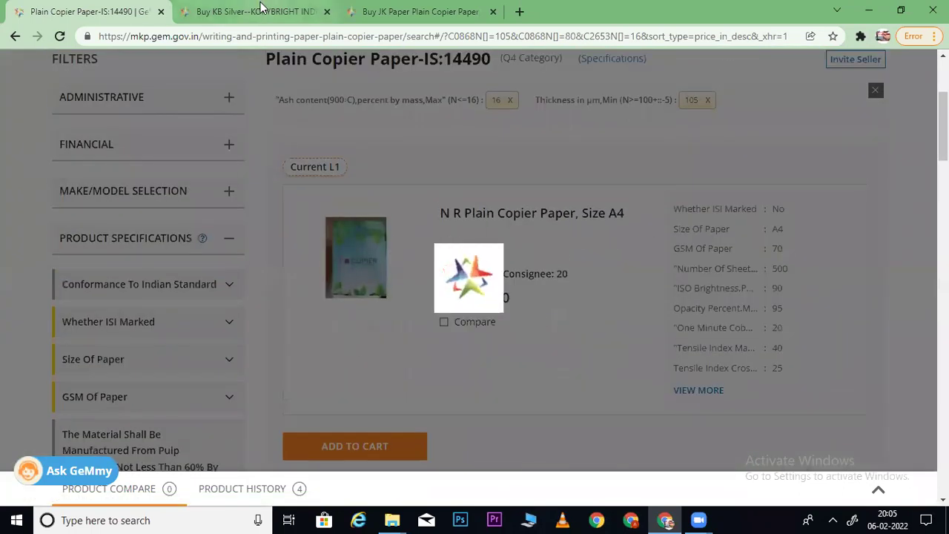
# - Glance at the JK Paper specs, close the KB Silver tab, and return to the listing
pyautogui.click(374, 11)
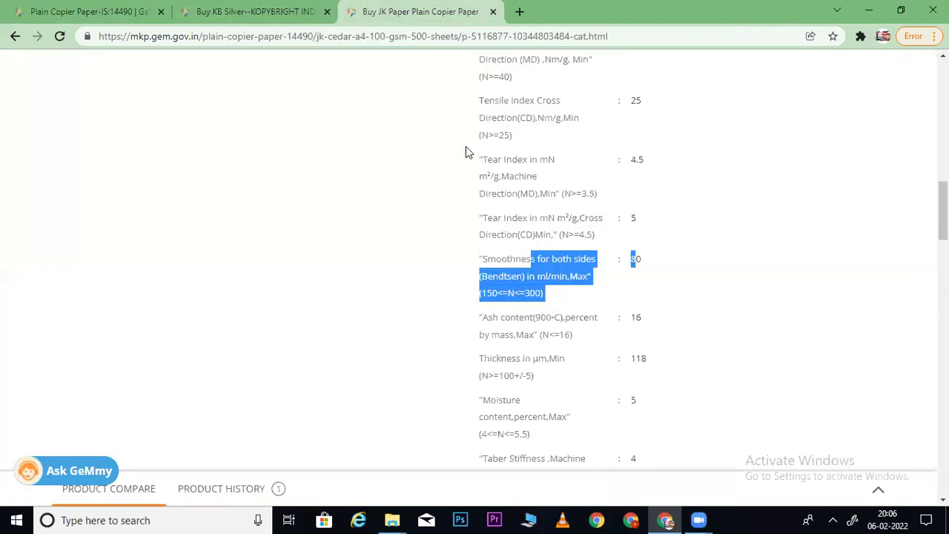
pyautogui.click(321, 21)
pyautogui.click(327, 12)
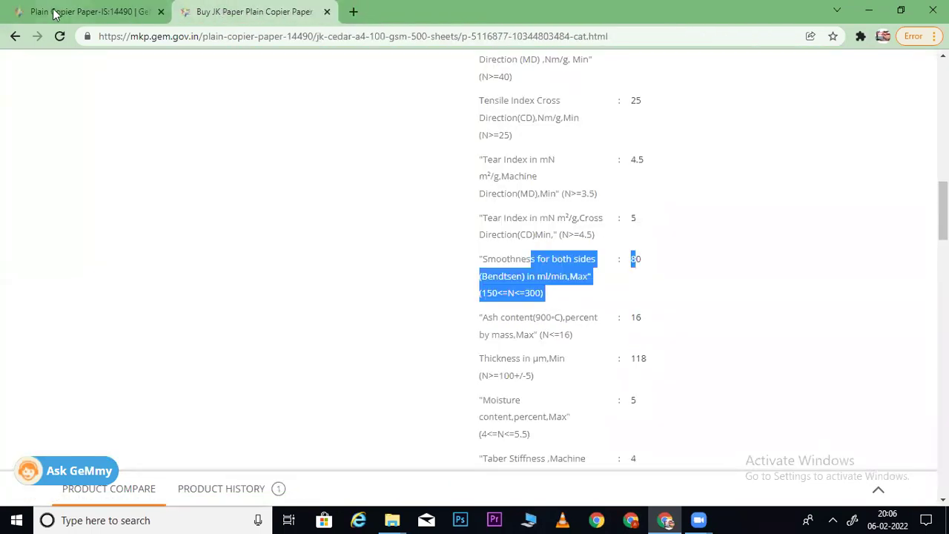
pyautogui.click(58, 11)
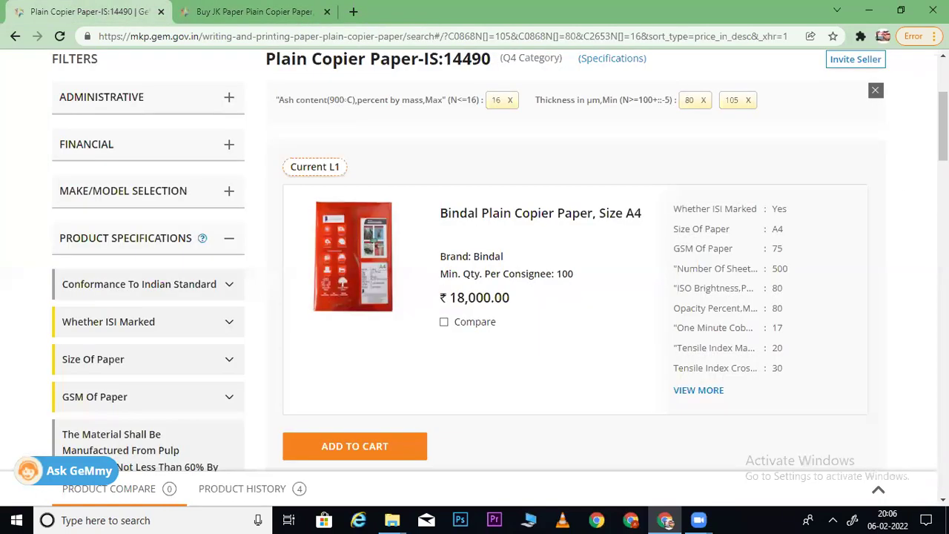
# - Expand the Moisture Content and GSM Of Paper filters in the sidebar
pyautogui.scroll(-5, 818, 140)
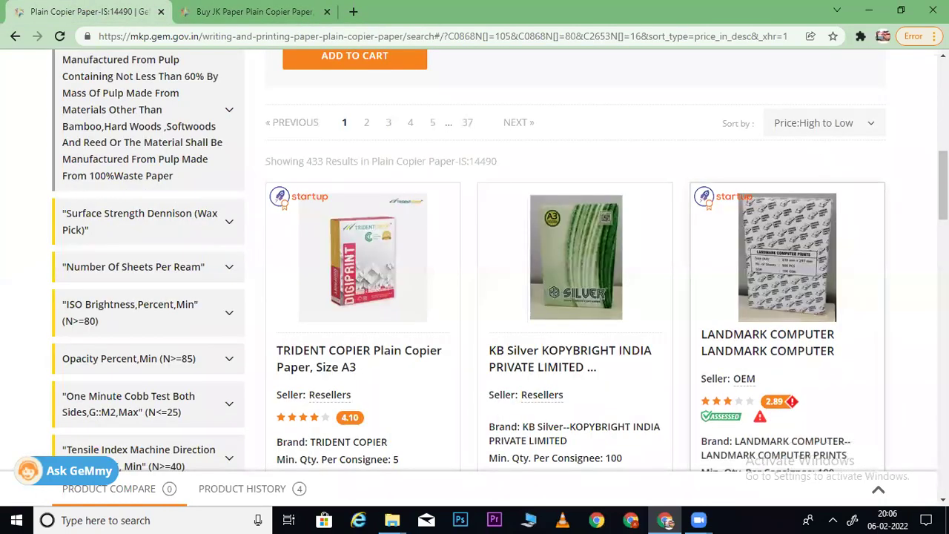
pyautogui.scroll(-2, 500, 263)
pyautogui.scroll(2, 500, 263)
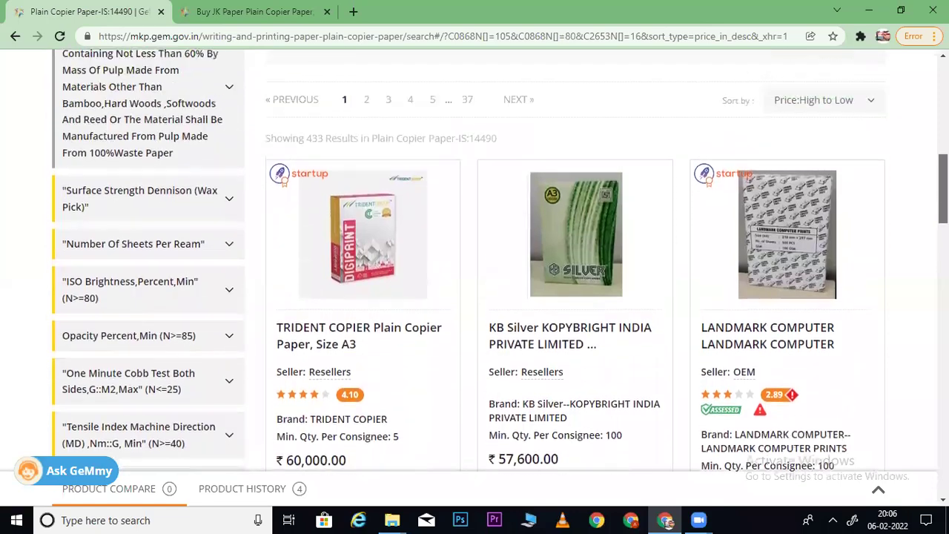
pyautogui.scroll(5, 500, 263)
pyautogui.scroll(-3, 500, 263)
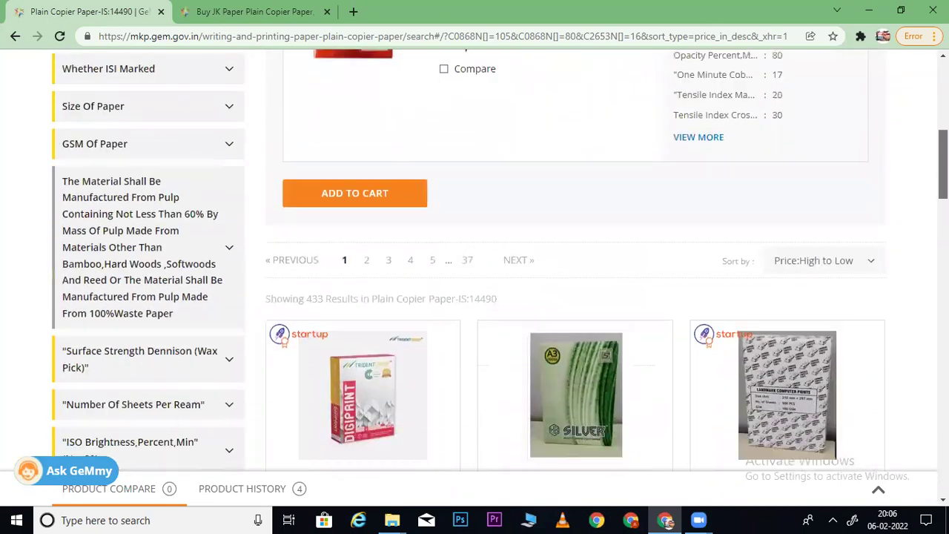
pyautogui.scroll(-15, 500, 263)
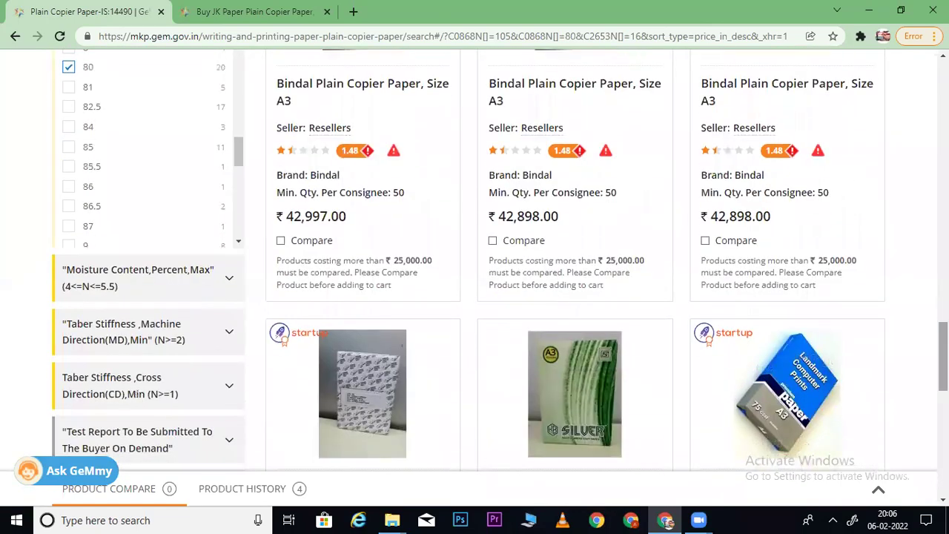
pyautogui.click(219, 290)
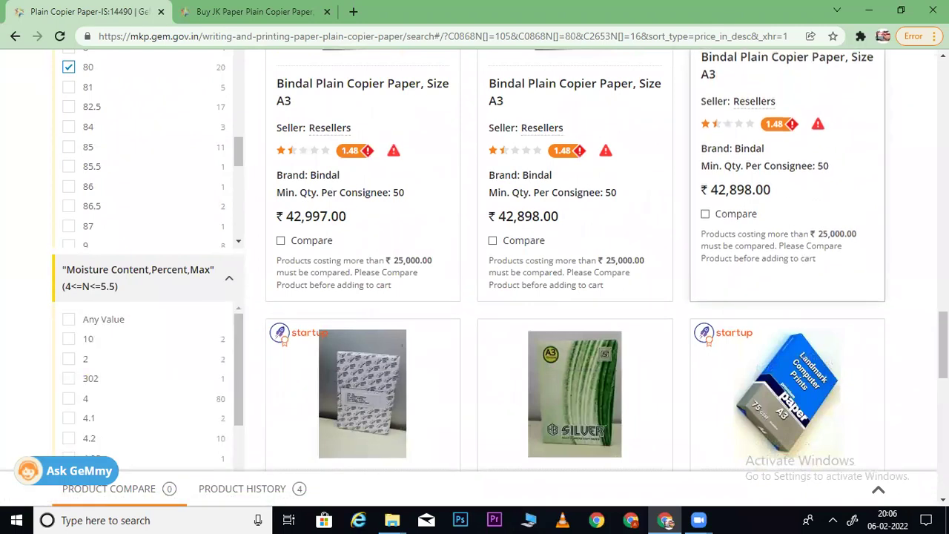
pyautogui.scroll(10, 500, 263)
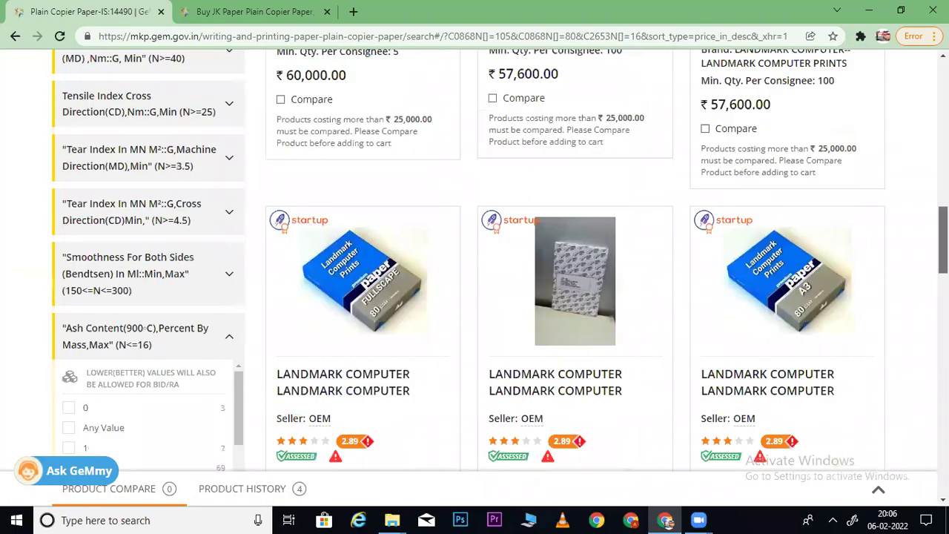
pyautogui.scroll(10, 500, 263)
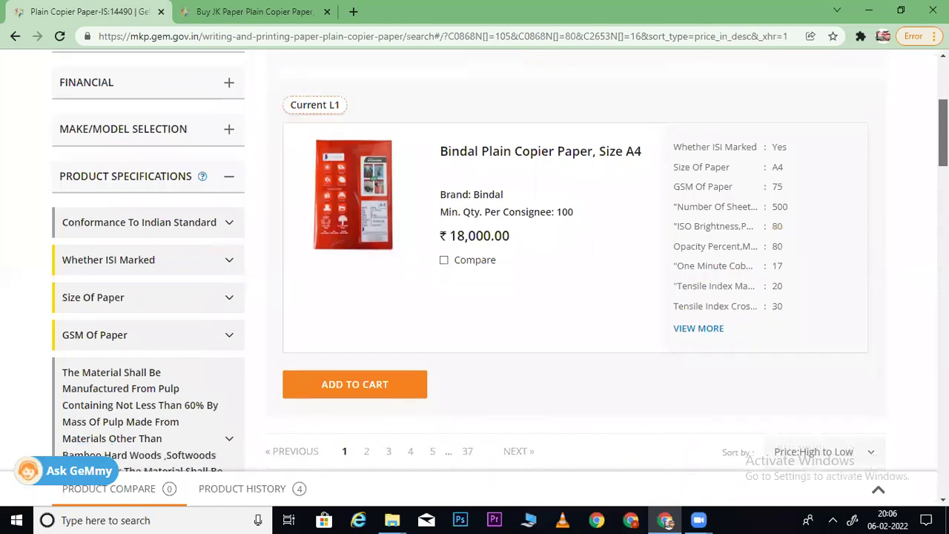
pyautogui.click(112, 335)
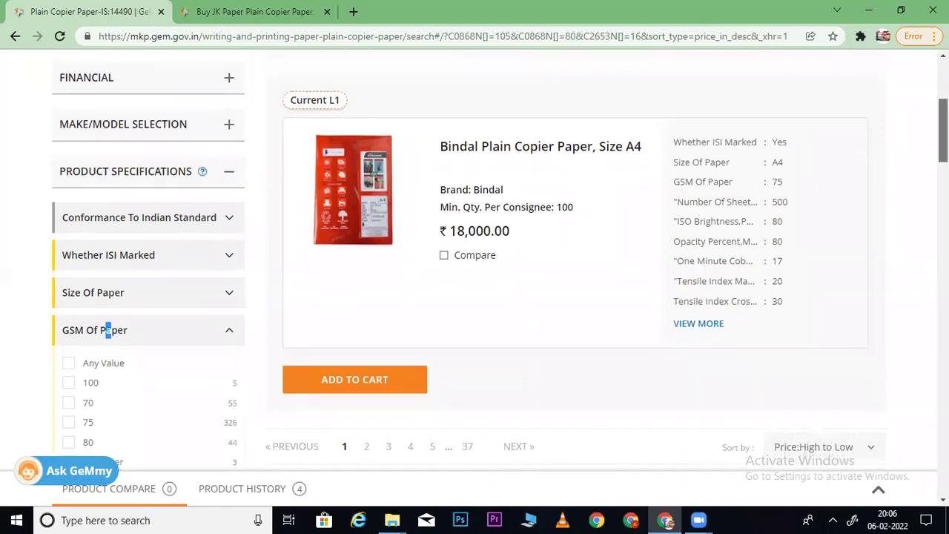
# - Filter the copier paper results to GSM 100 paper
pyautogui.scroll(-2, 322, 288)
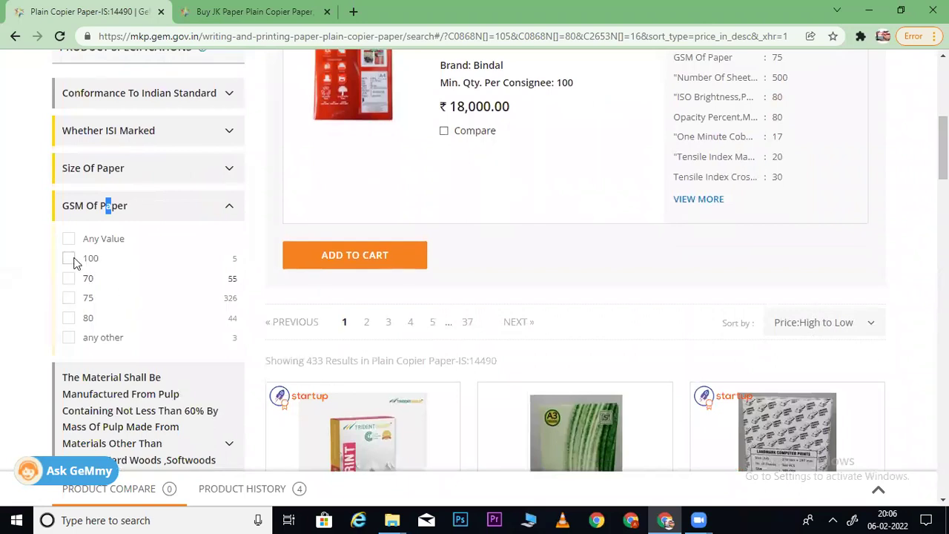
pyautogui.click(68, 259)
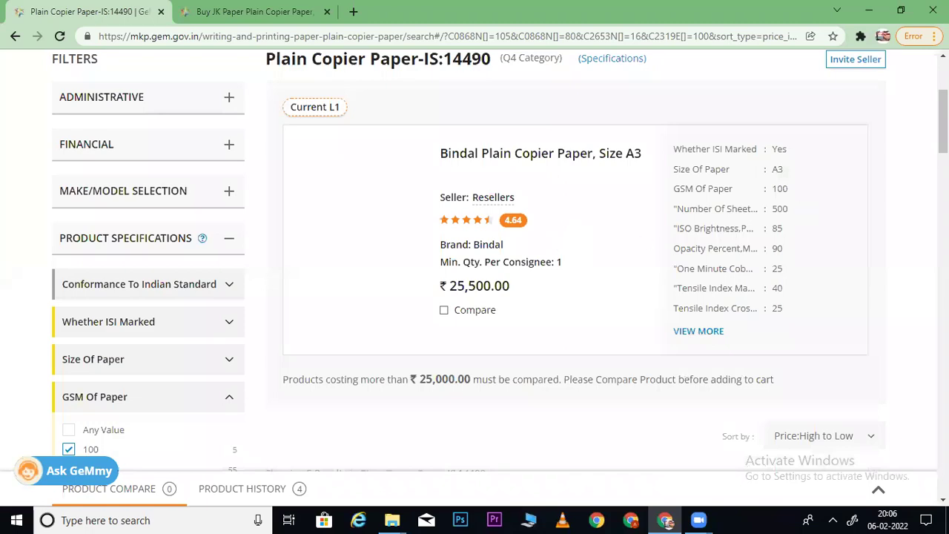
pyautogui.scroll(-7, 475, 260)
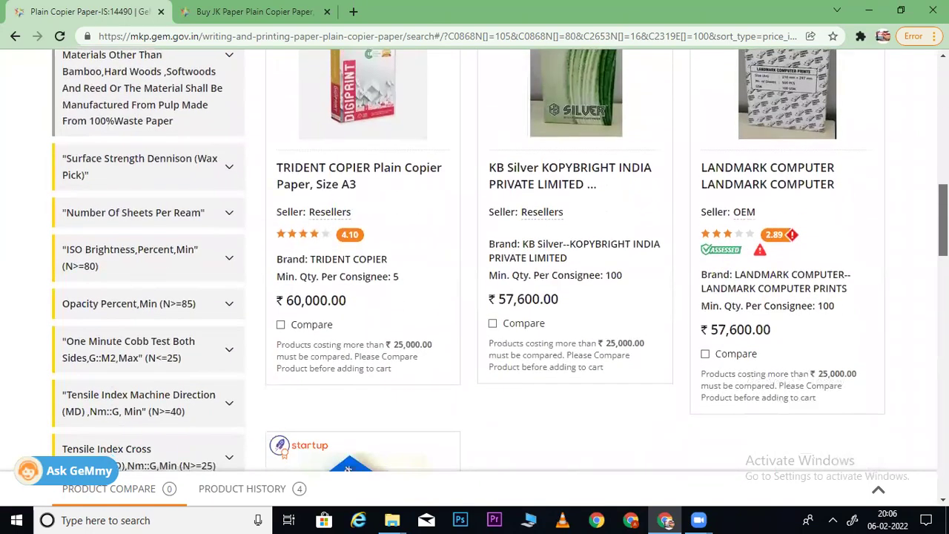
pyautogui.scroll(3, 475, 260)
pyautogui.scroll(-9, 475, 260)
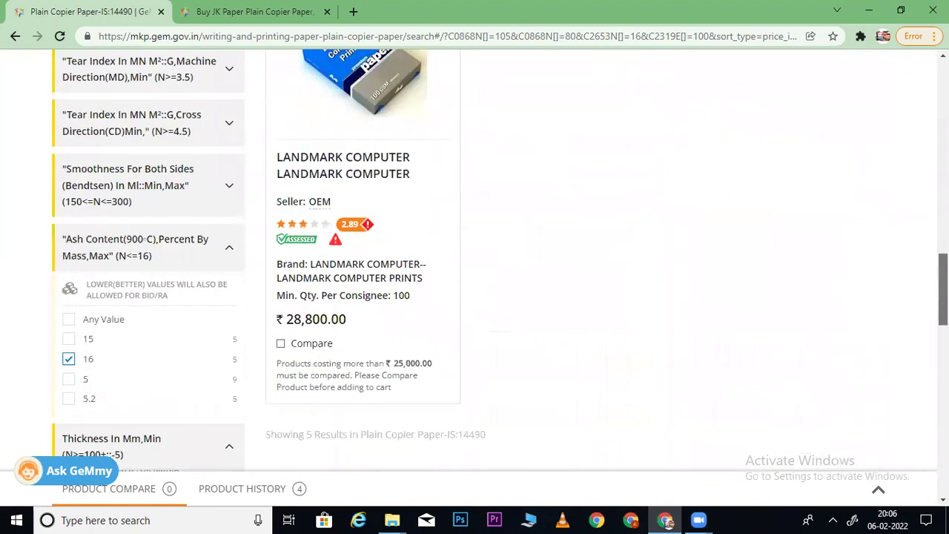
pyautogui.scroll(6, 922, 153)
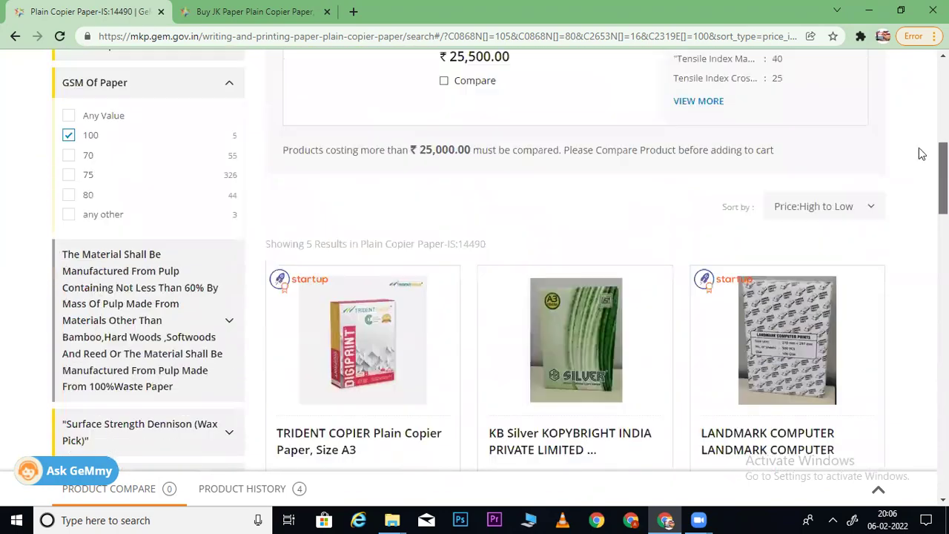
pyautogui.scroll(3, 922, 154)
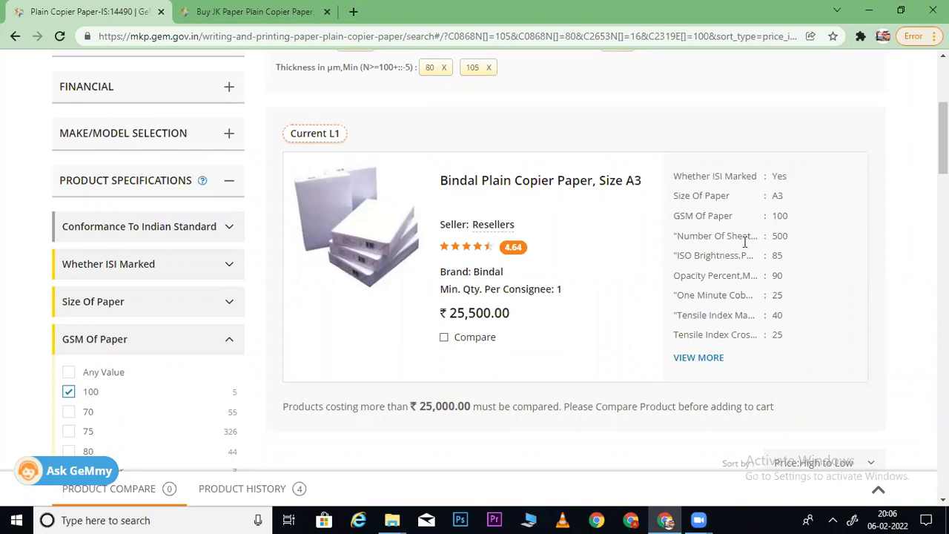
pyautogui.scroll(-1, 749, 190)
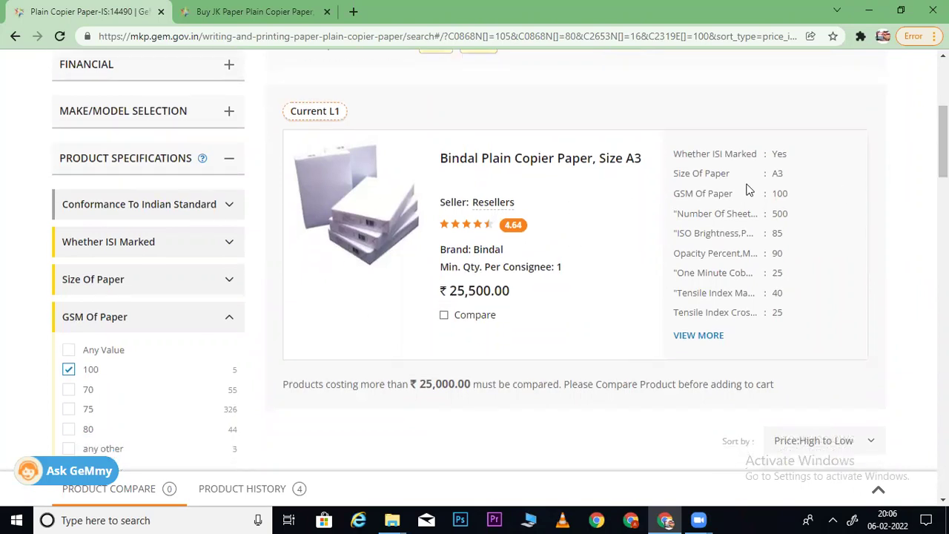
# - Note the Bindal card's A3 size and expand the Size Of Paper, Surface Strength Dennison and Sheets Per Ream filters
pyautogui.moveTo(692, 173); pyautogui.dragTo(797, 180)
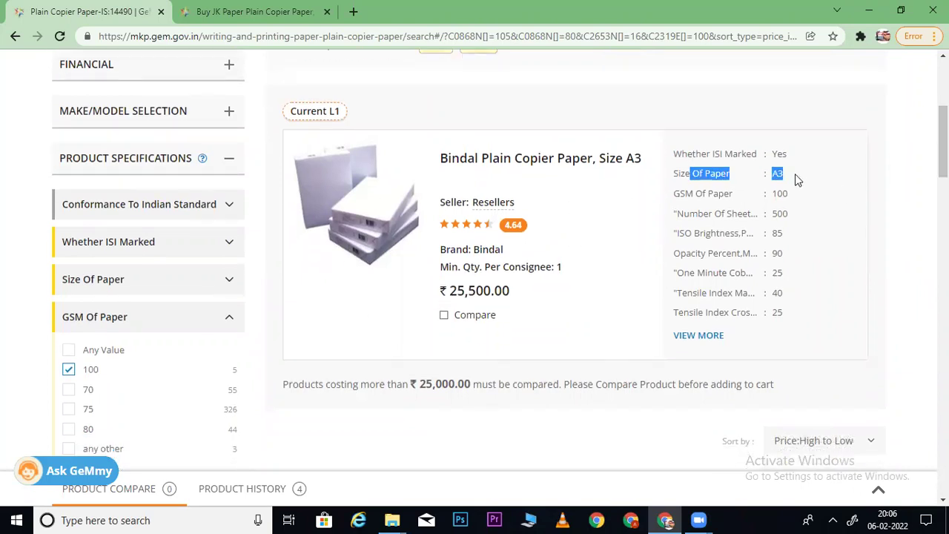
pyautogui.click(108, 288)
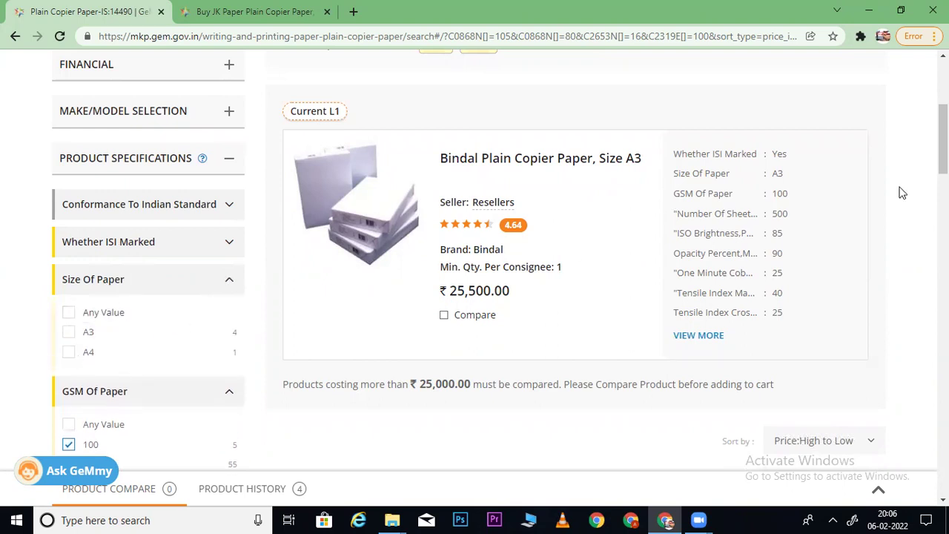
pyautogui.scroll(-4, 500, 260)
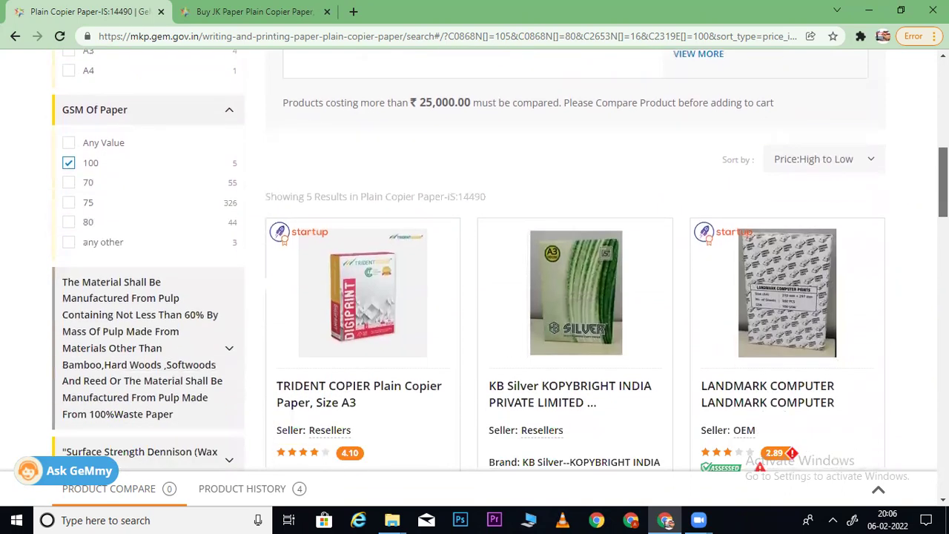
pyautogui.scroll(-3, 483, 256)
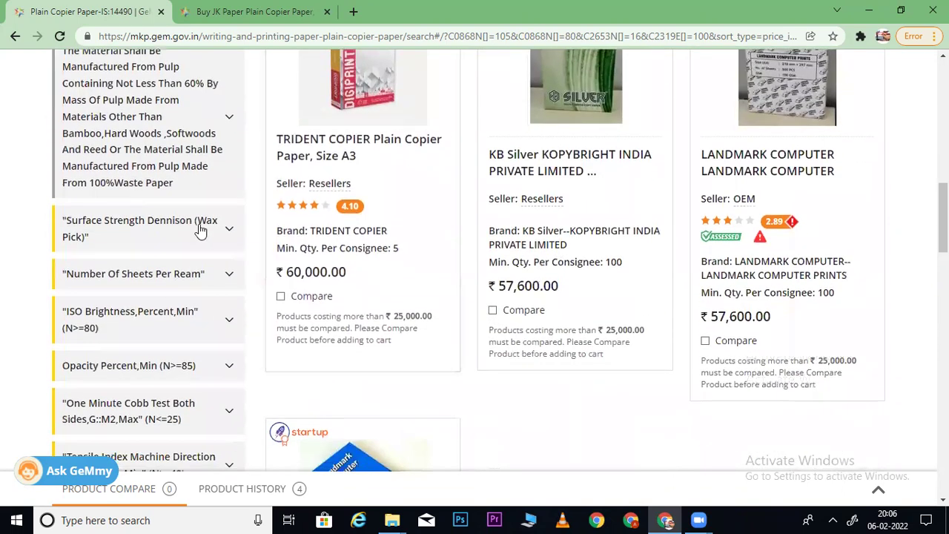
pyautogui.click(200, 231)
pyautogui.click(189, 334)
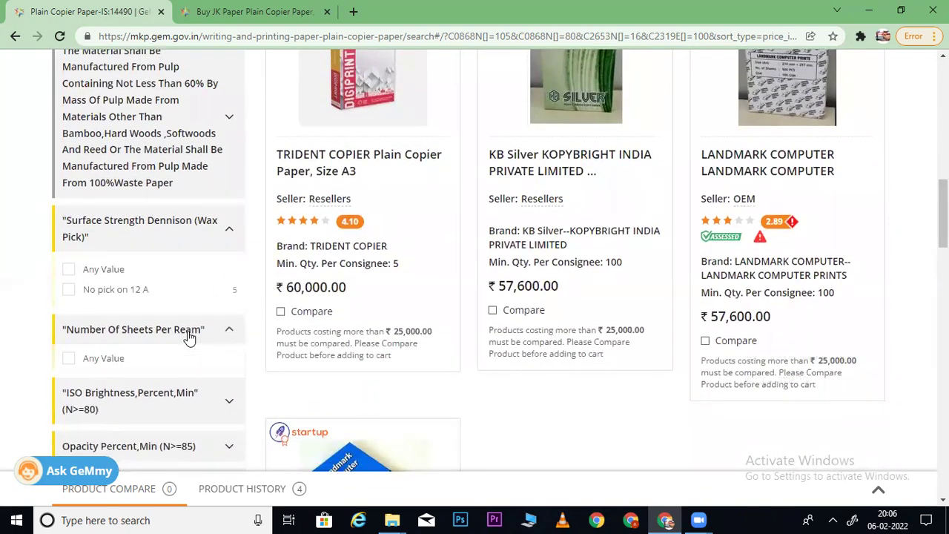
pyautogui.scroll(-2, 625, 313)
pyautogui.scroll(-2, 638, 223)
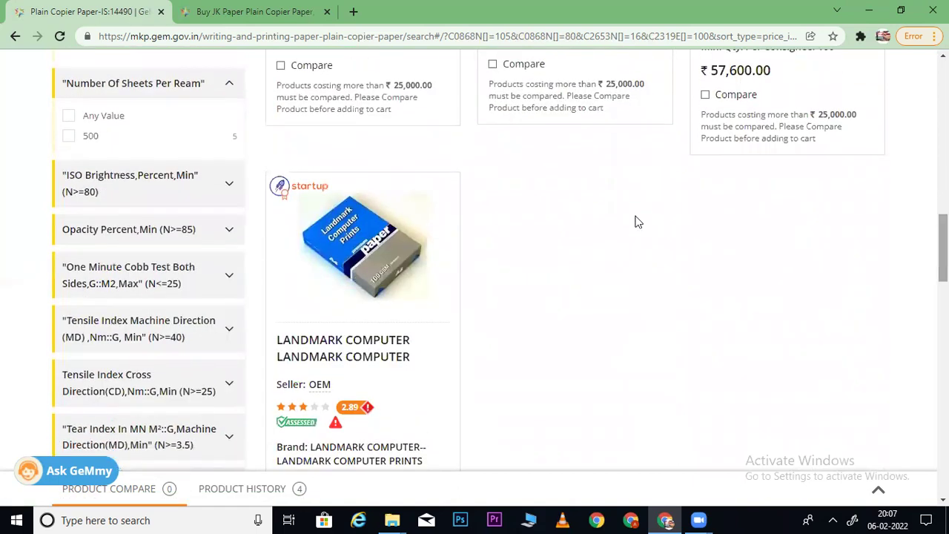
# - Expand the ISO Brightness, Opacity Percent and One Minute Cobb Test filters
pyautogui.click(189, 196)
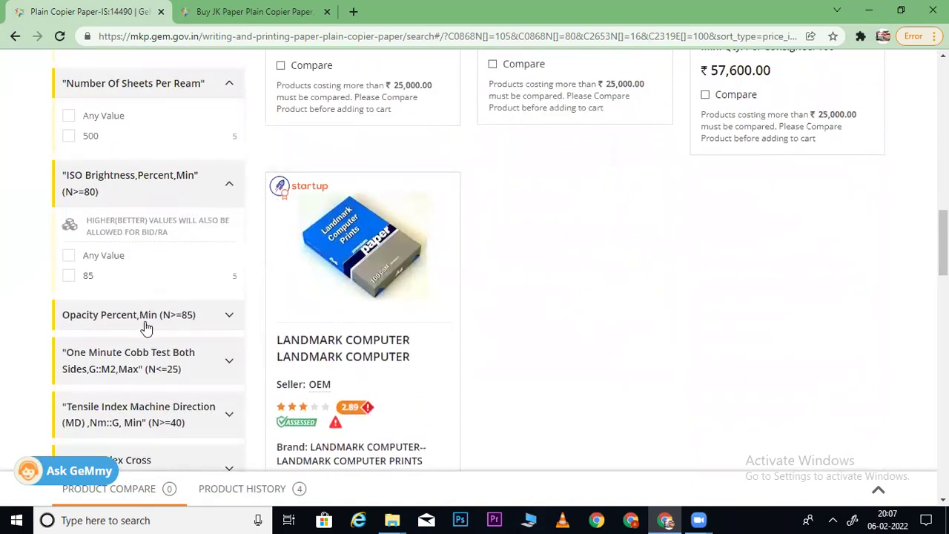
pyautogui.click(146, 319)
pyautogui.scroll(-4, 195, 177)
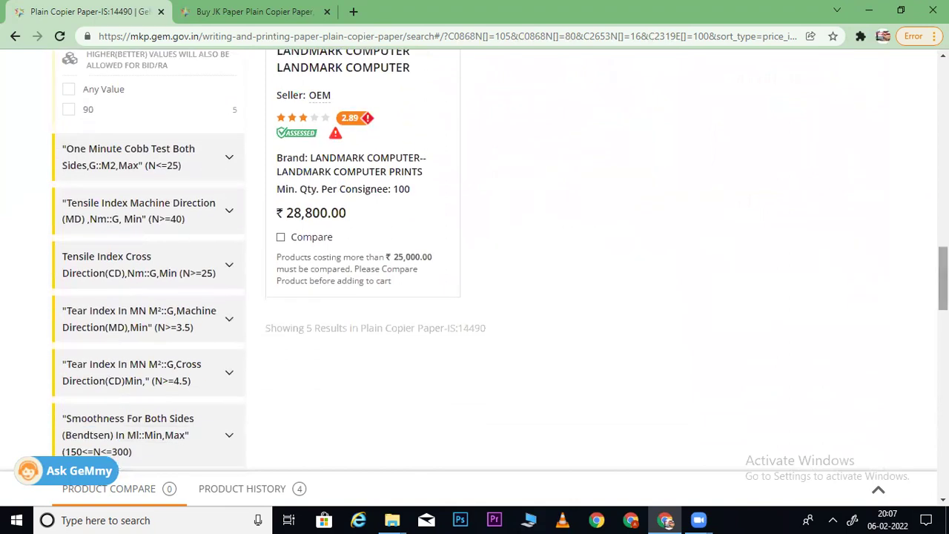
pyautogui.click(195, 177)
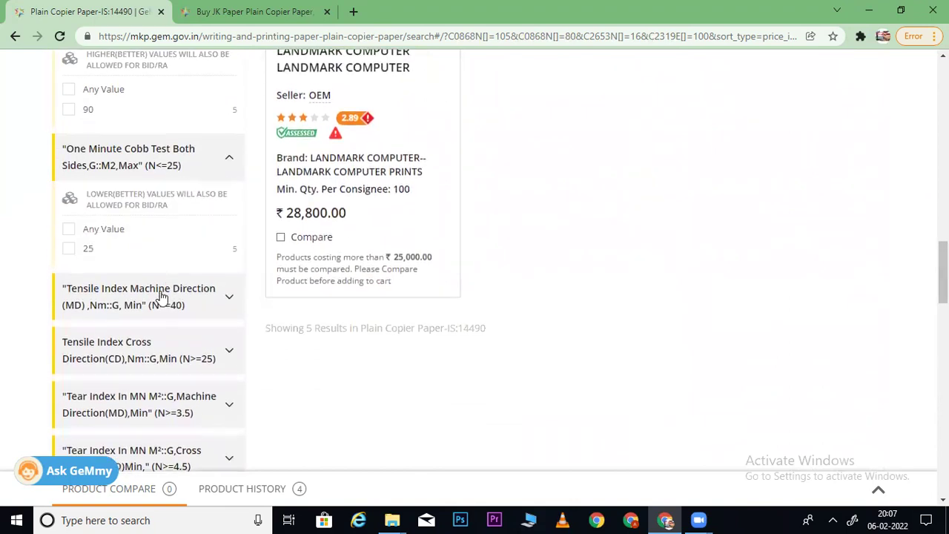
# - Expand the Tensile Index and Tear Index filters for both directions, then return to the top
pyautogui.click(162, 296)
pyautogui.scroll(-4, 316, 223)
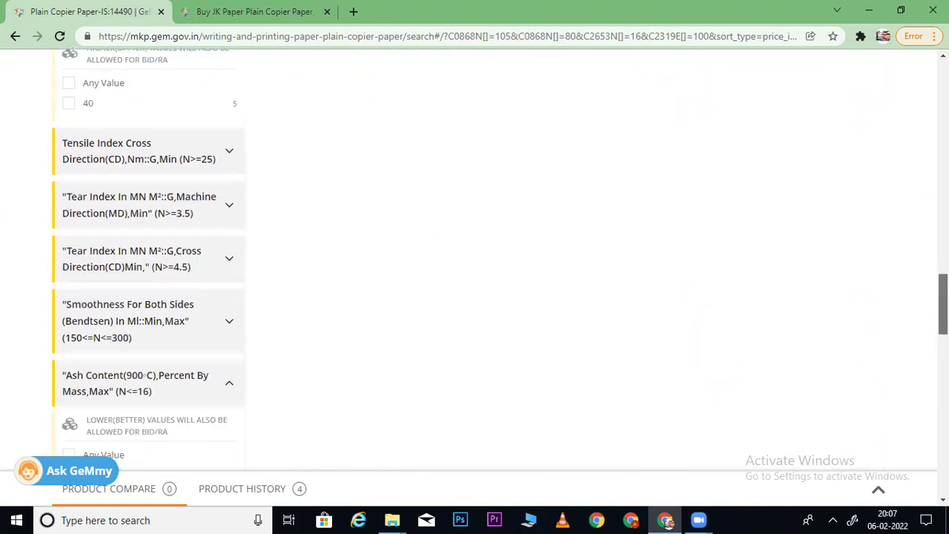
pyautogui.click(167, 130)
pyautogui.click(157, 260)
pyautogui.click(167, 422)
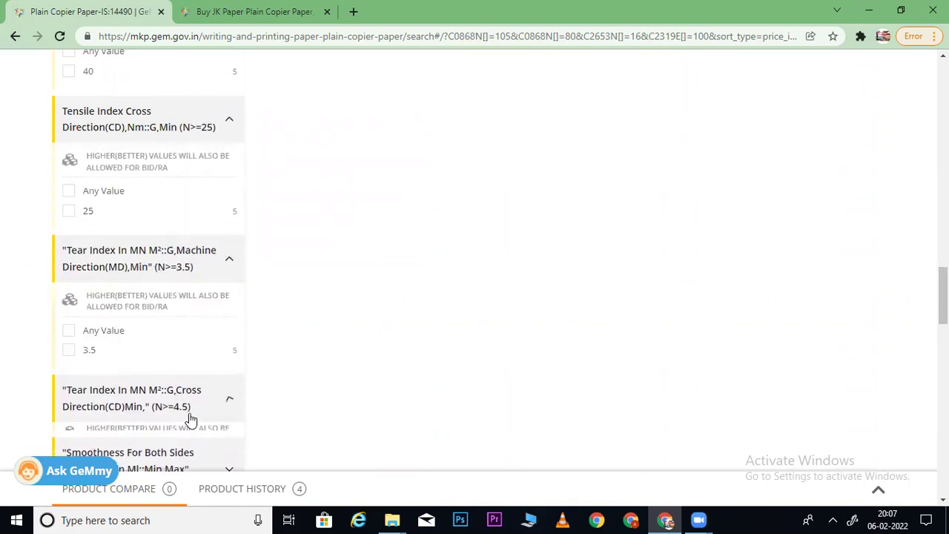
pyautogui.scroll(3, 170, 419)
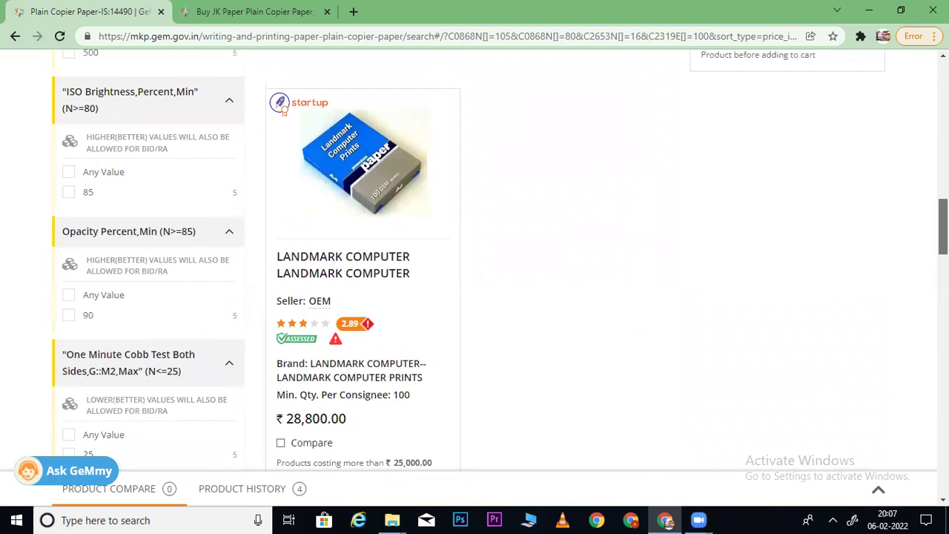
pyautogui.scroll(-1, 547, 240)
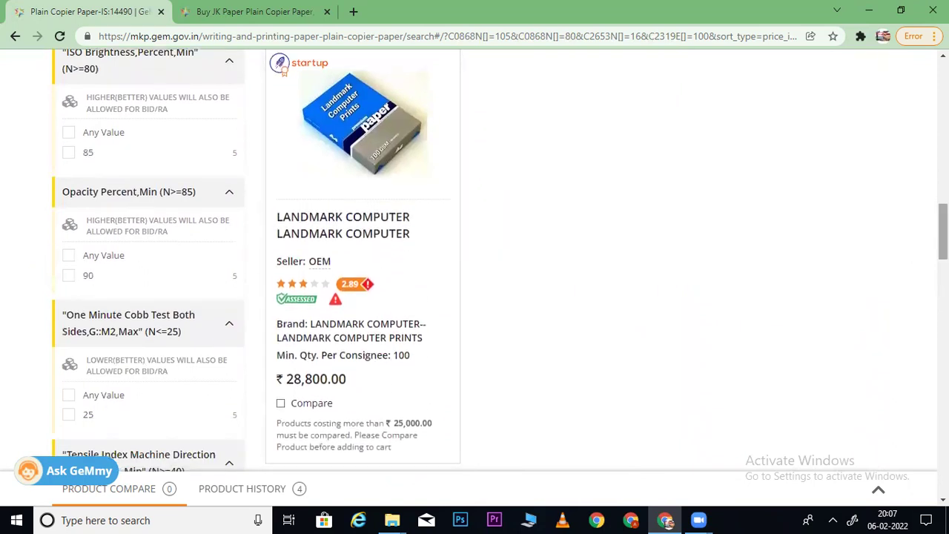
pyautogui.scroll(6, 547, 259)
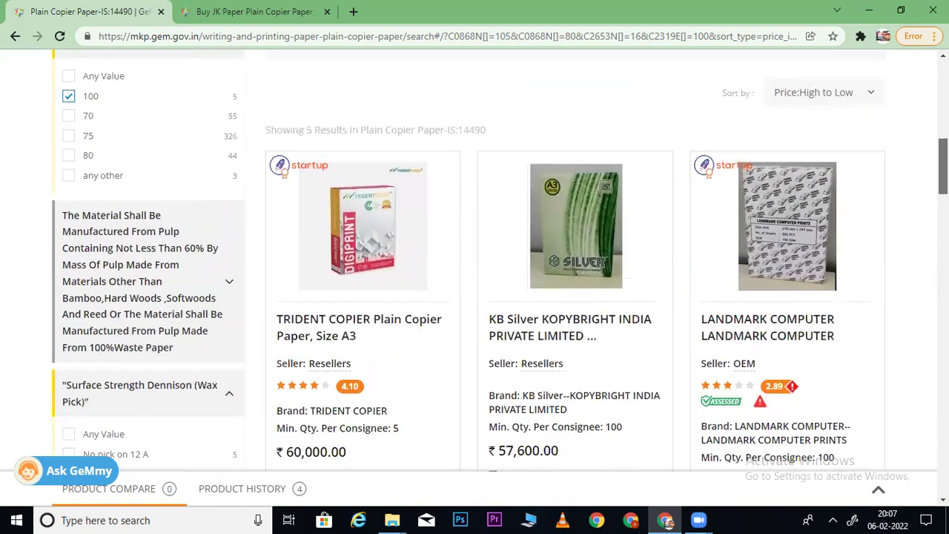
pyautogui.scroll(5, 724, 170)
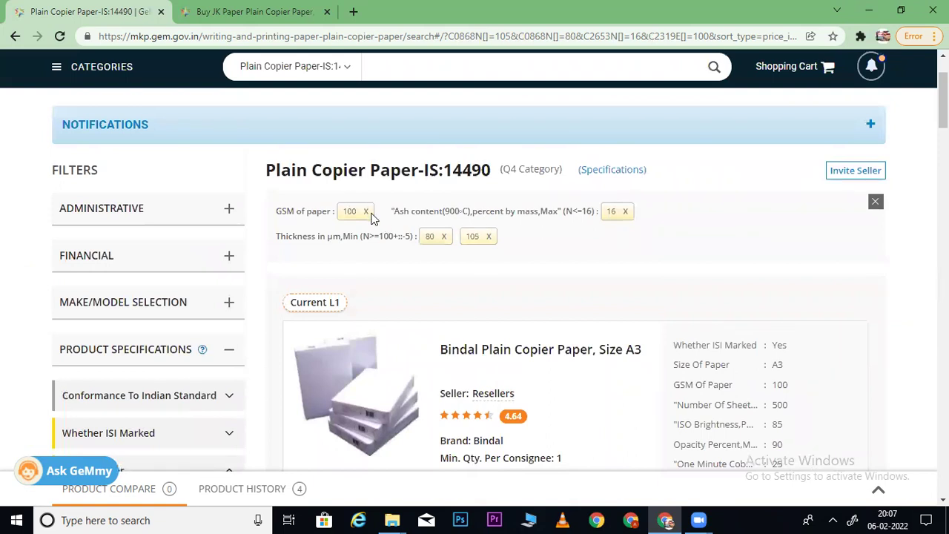
# - Remove the GSM 100 filter from the copier paper search
pyautogui.click(230, 9)
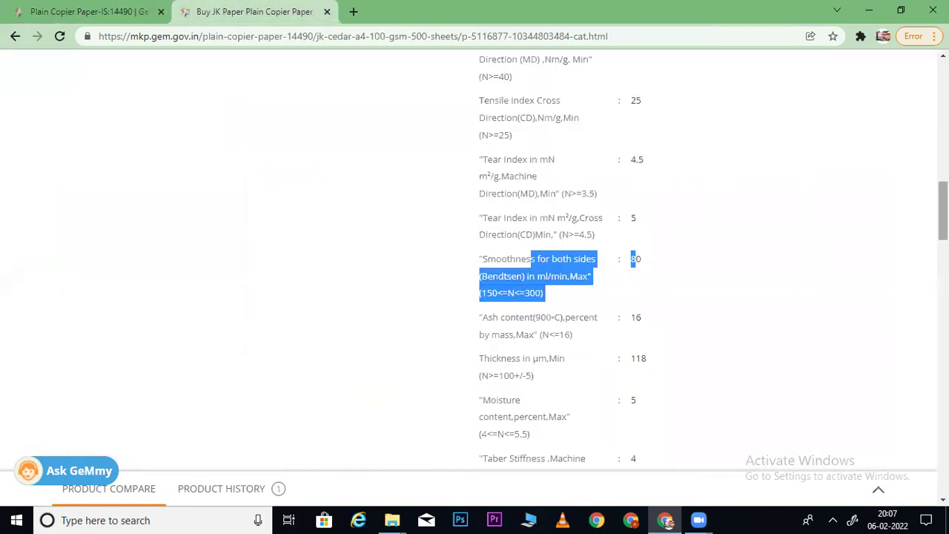
pyautogui.scroll(4, 547, 260)
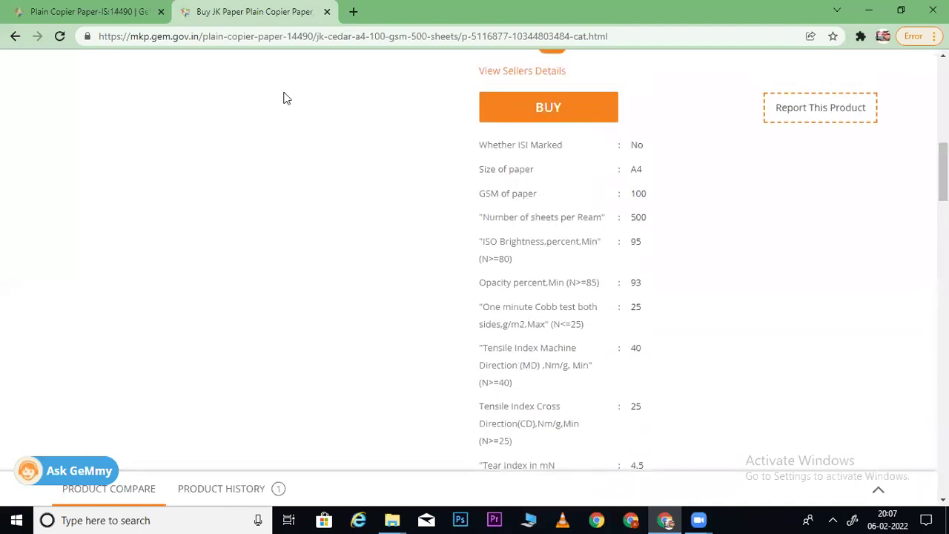
pyautogui.click(77, 9)
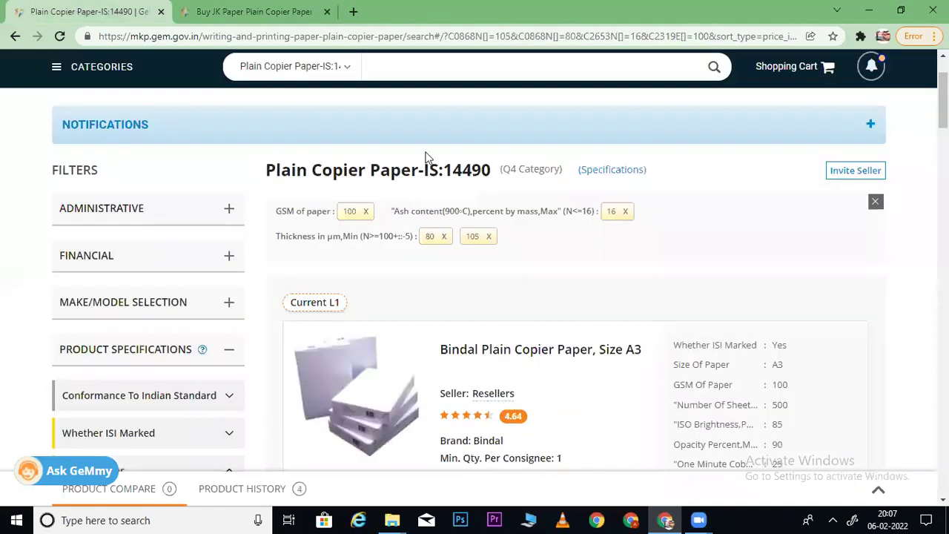
pyautogui.click(366, 211)
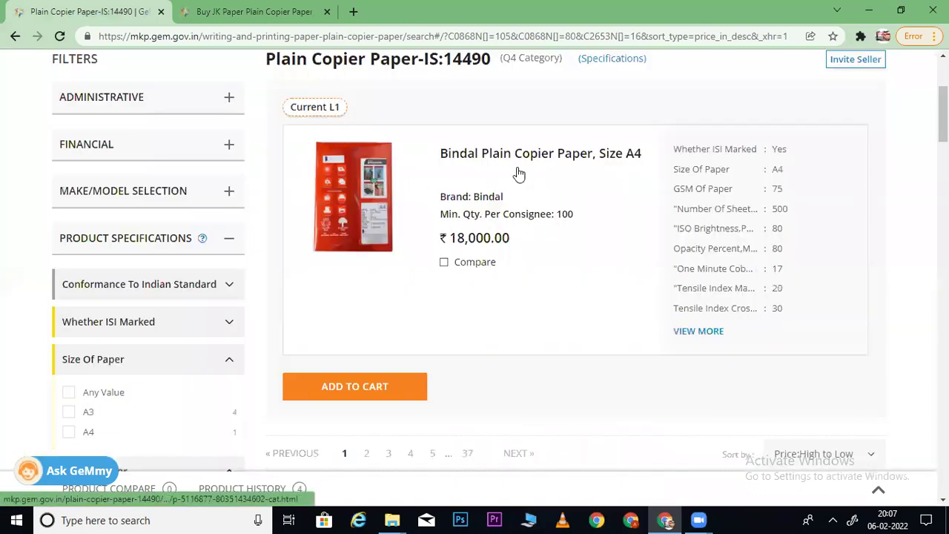
pyautogui.scroll(3, 667, 164)
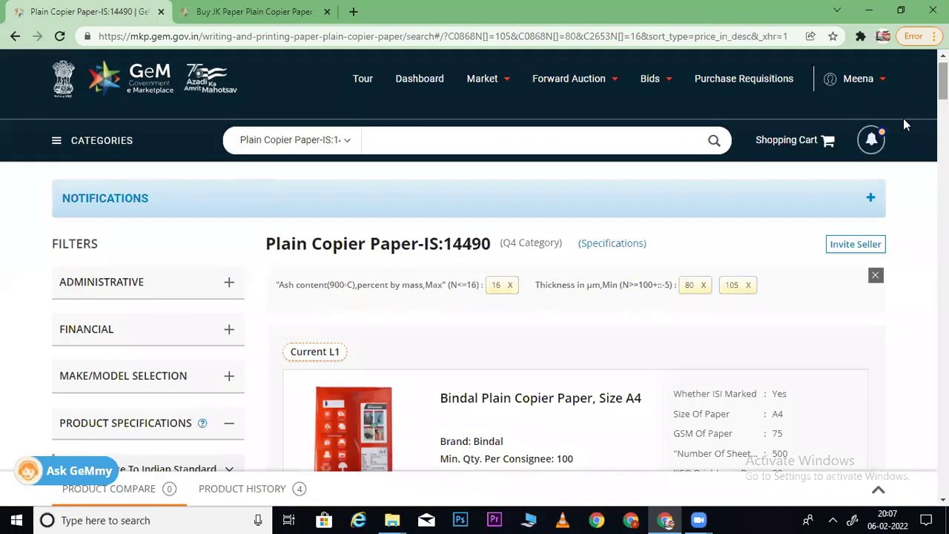
# - Look up the JK Cedar paper's ash content of 16 on its product page
pyautogui.click(287, 13)
pyautogui.hotkey('ctrl', 'f')
pyautogui.write('ash')
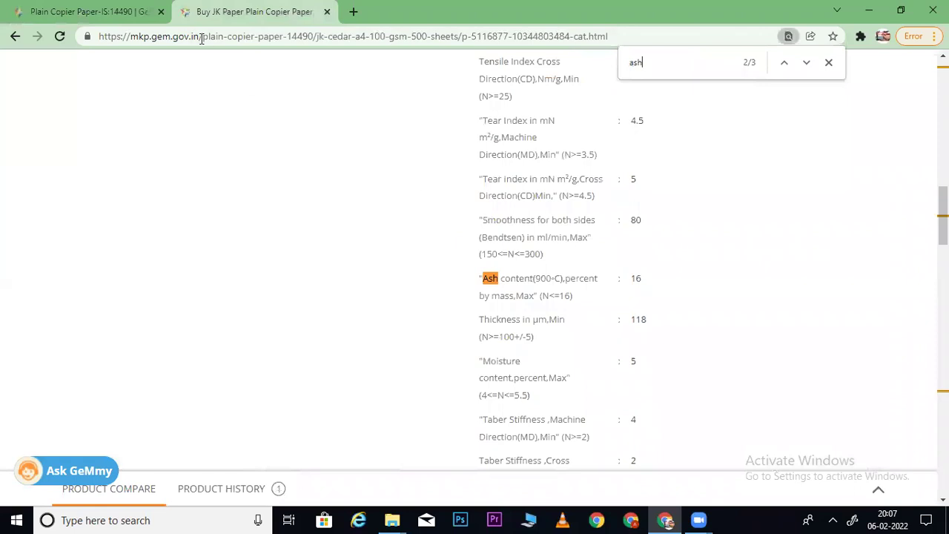
pyautogui.click(90, 12)
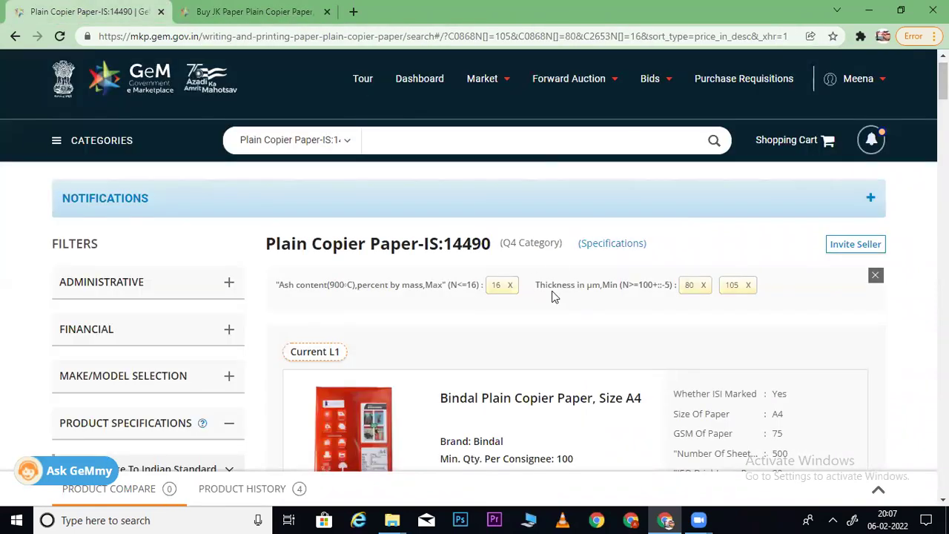
pyautogui.click(238, 9)
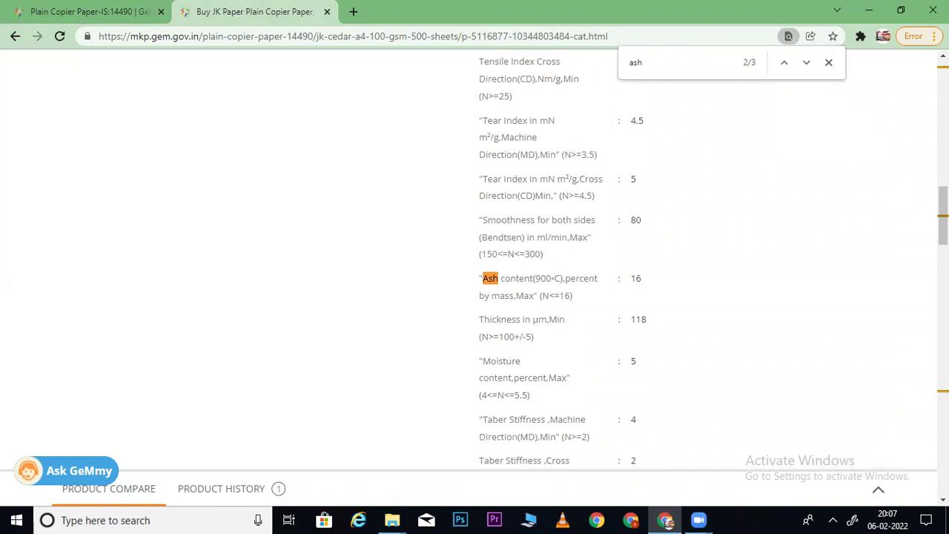
pyautogui.scroll(-1, 712, 260)
pyautogui.scroll(3, 712, 260)
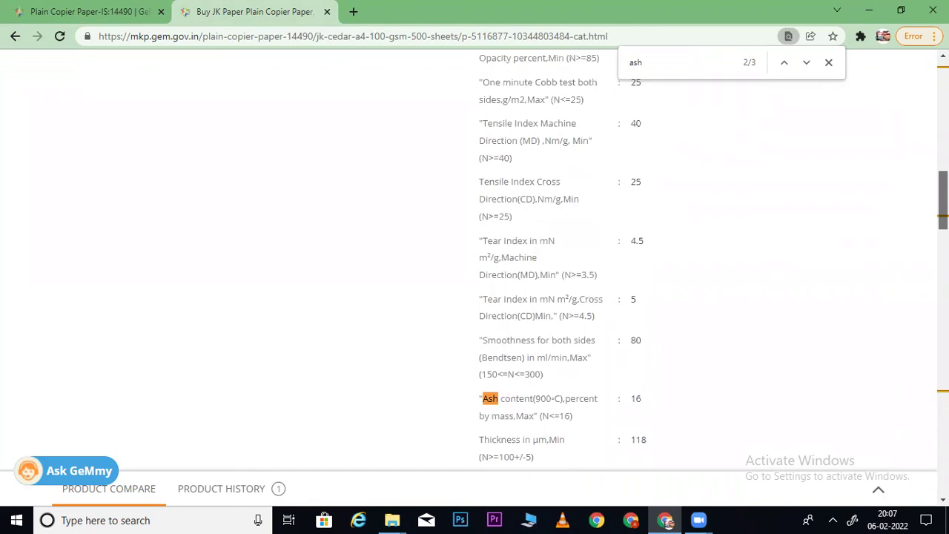
pyautogui.scroll(-1, 564, 260)
pyautogui.click(67, 9)
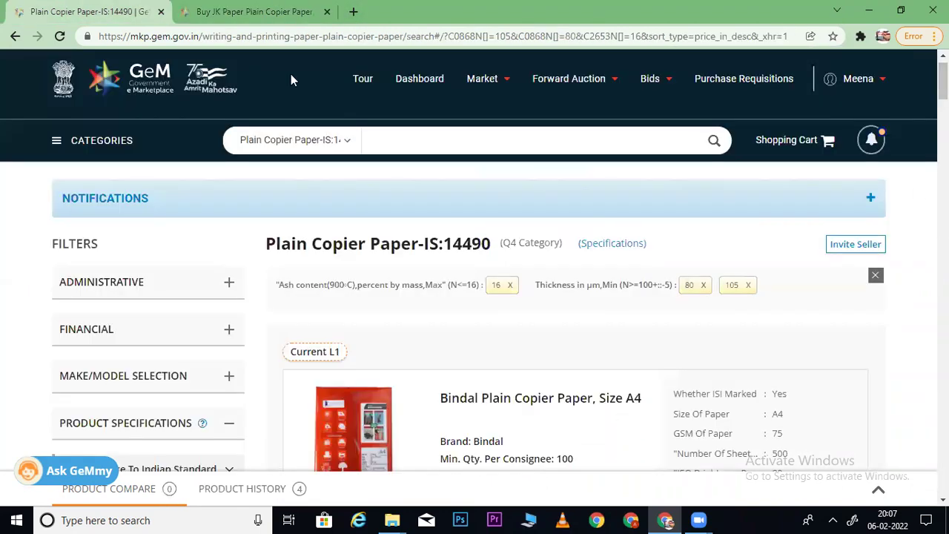
# - Confirm JK Cedar's minimum thickness of 118 and remove the thickness 80 filter
pyautogui.moveTo(634, 305); pyautogui.dragTo(624, 286)
pyautogui.hotkey('ctrl', 'c')
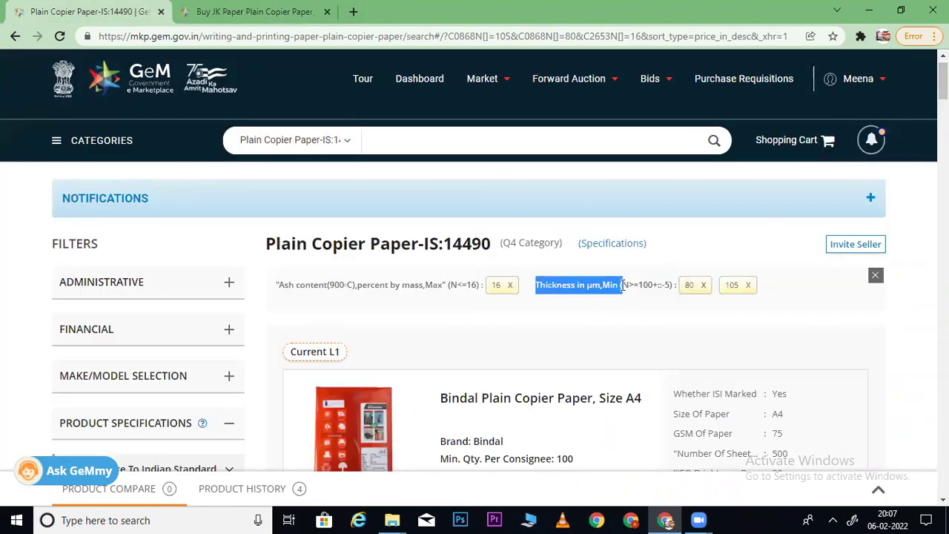
pyautogui.click(201, 8)
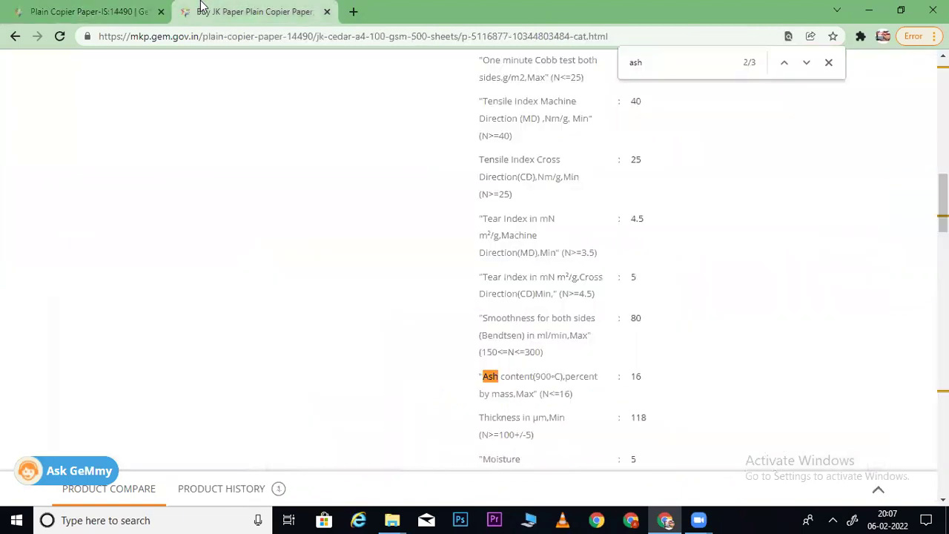
pyautogui.hotkey('ctrl', 'f')
pyautogui.hotkey('ctrl', 'v')
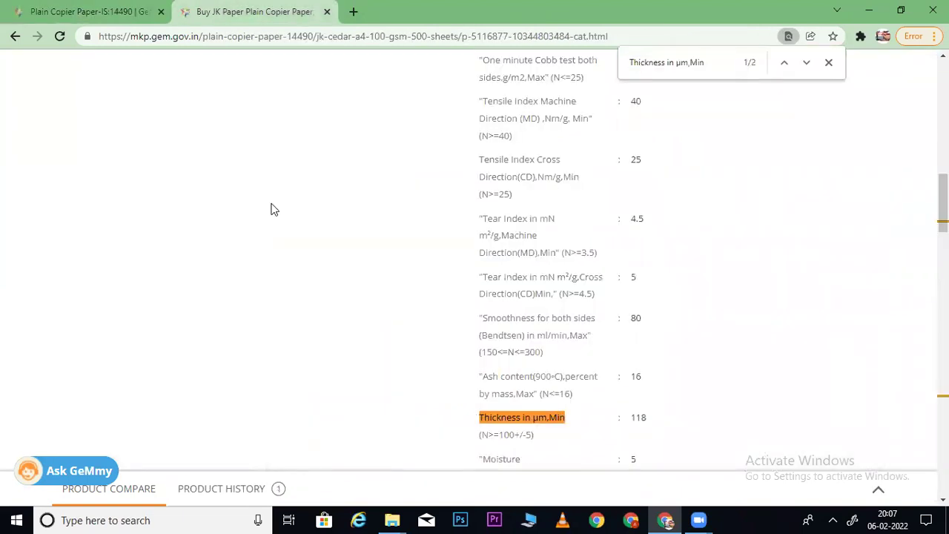
pyautogui.click(46, 18)
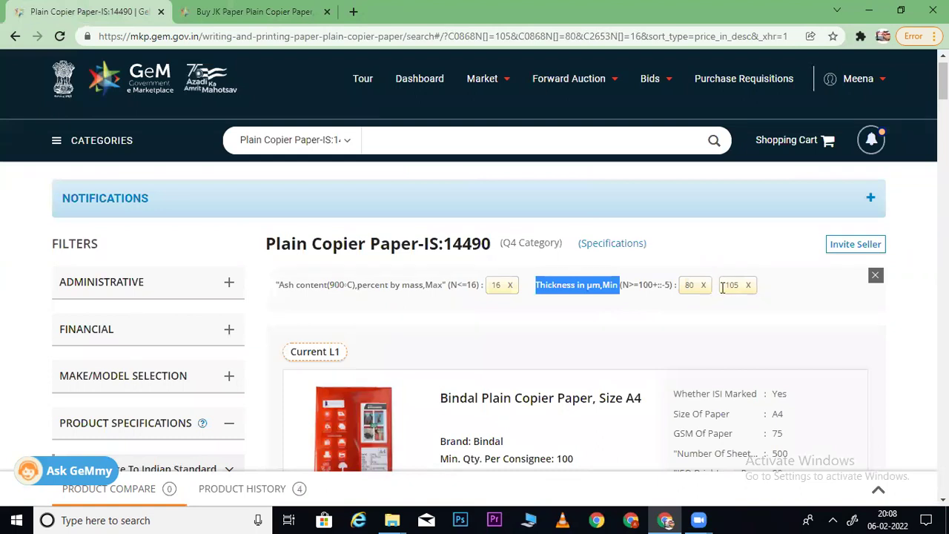
pyautogui.click(704, 286)
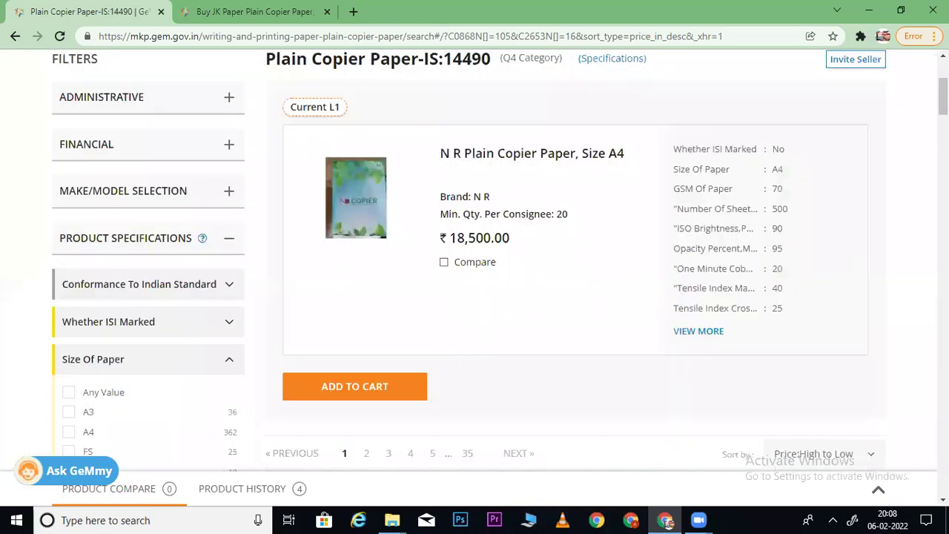
# - Tick 118 in the Thickness In Mm,Min filter so it applies alongside 105
pyautogui.scroll(-15, 475, 259)
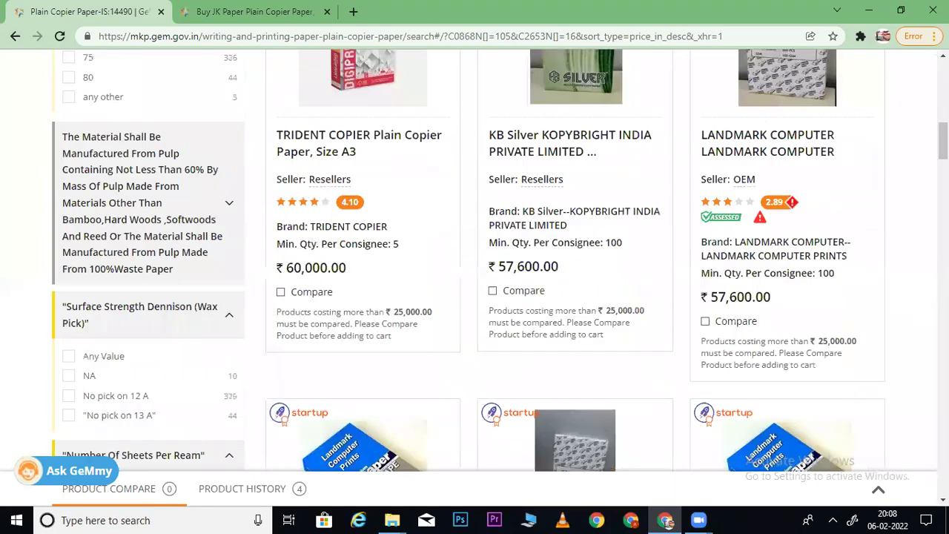
pyautogui.scroll(-10, 475, 260)
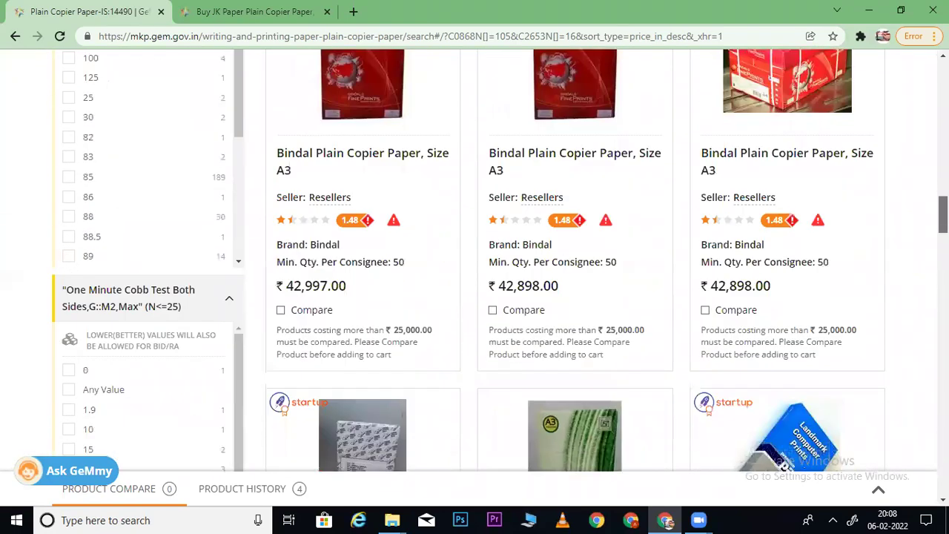
pyautogui.scroll(-8, 475, 260)
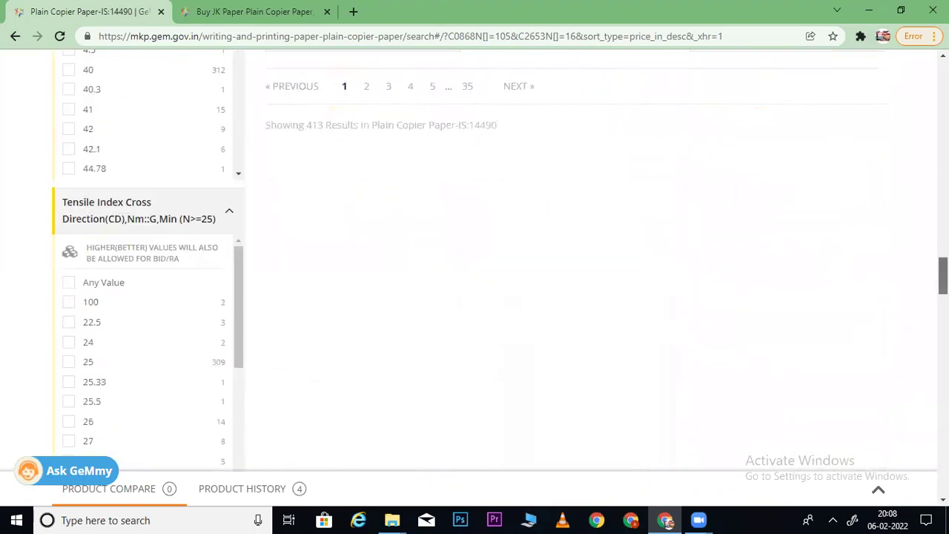
pyautogui.scroll(-8, 475, 260)
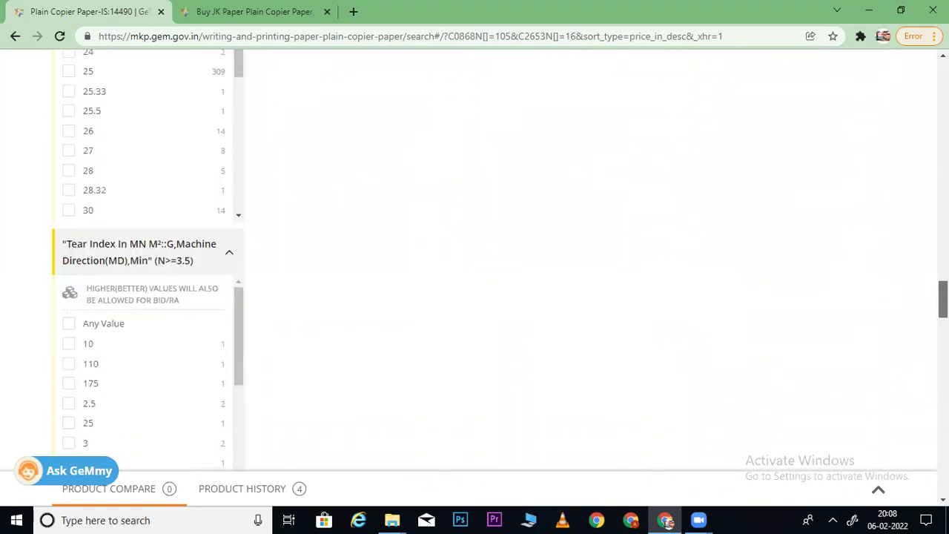
pyautogui.scroll(-8, 474, 260)
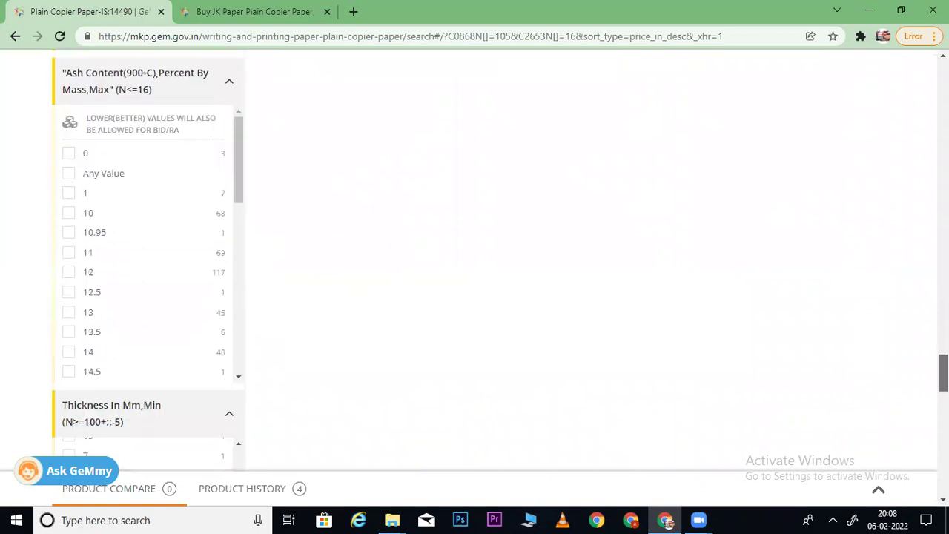
pyautogui.scroll(-1, 607, 378)
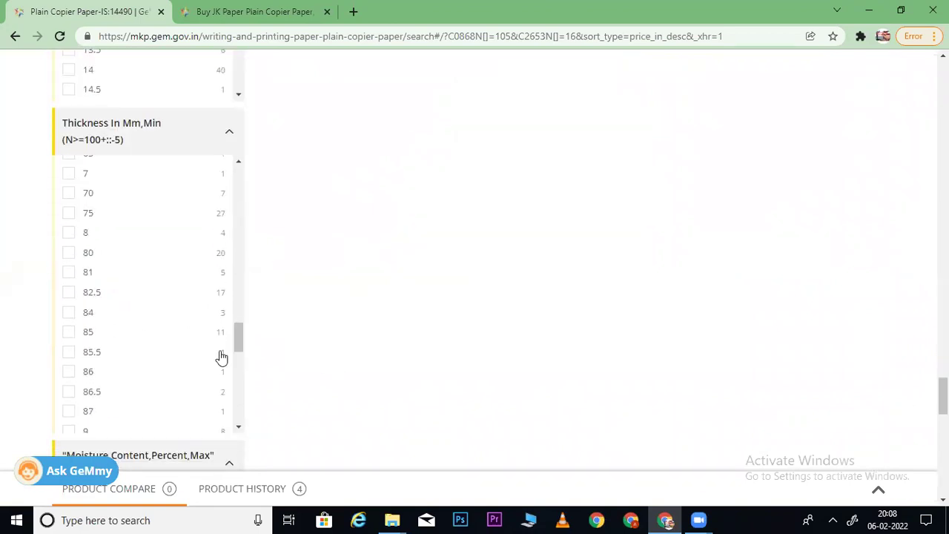
pyautogui.moveTo(243, 302); pyautogui.dragTo(242, 245)
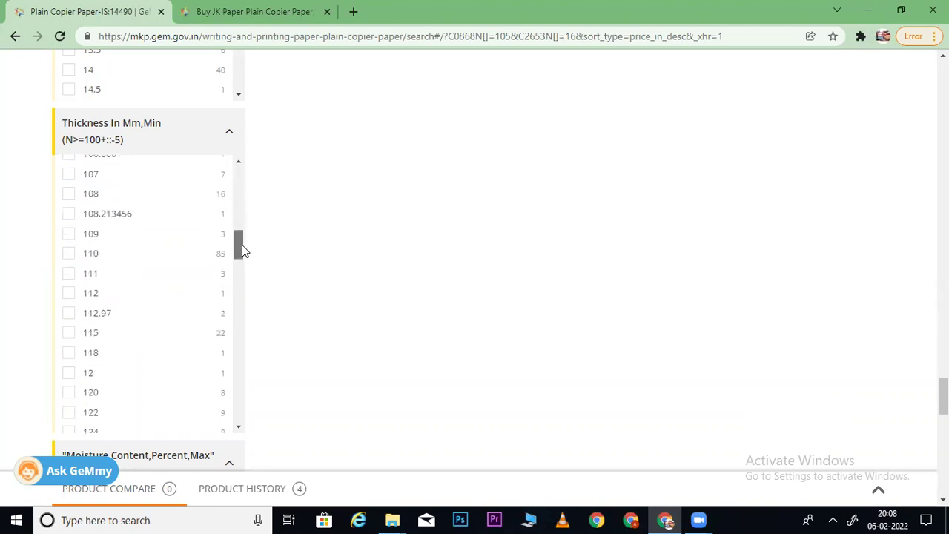
pyautogui.click(70, 354)
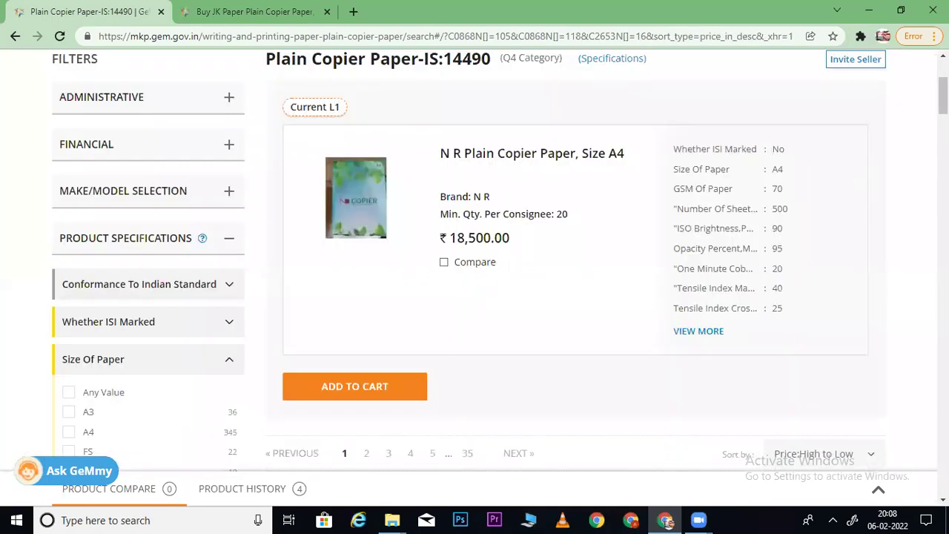
# - Sort the filtered results by price, low to high
pyautogui.scroll(-3, 805, 189)
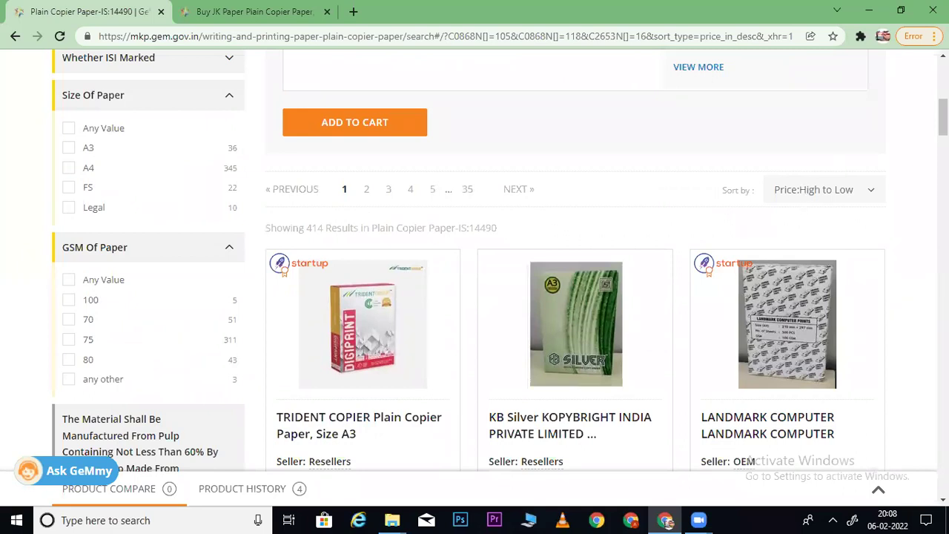
pyautogui.scroll(-5, 496, 260)
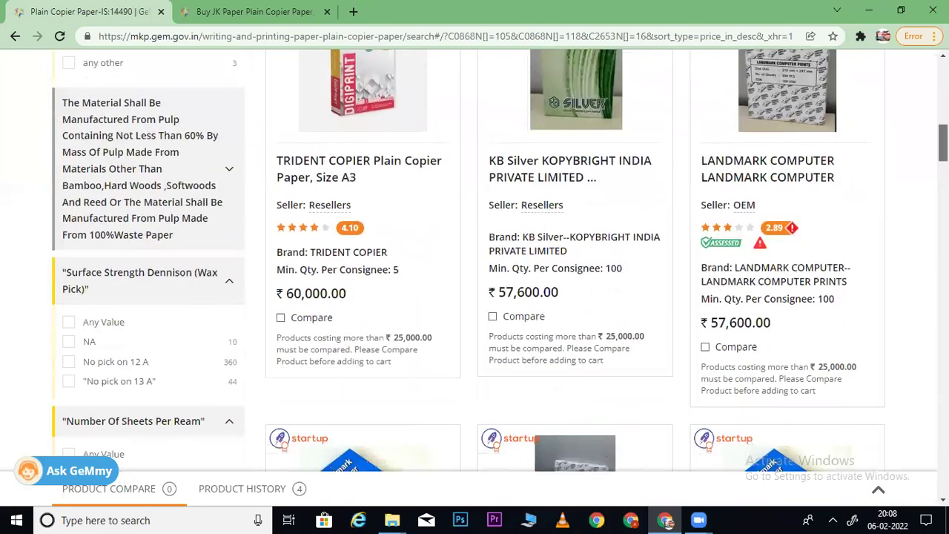
pyautogui.scroll(-2, 500, 255)
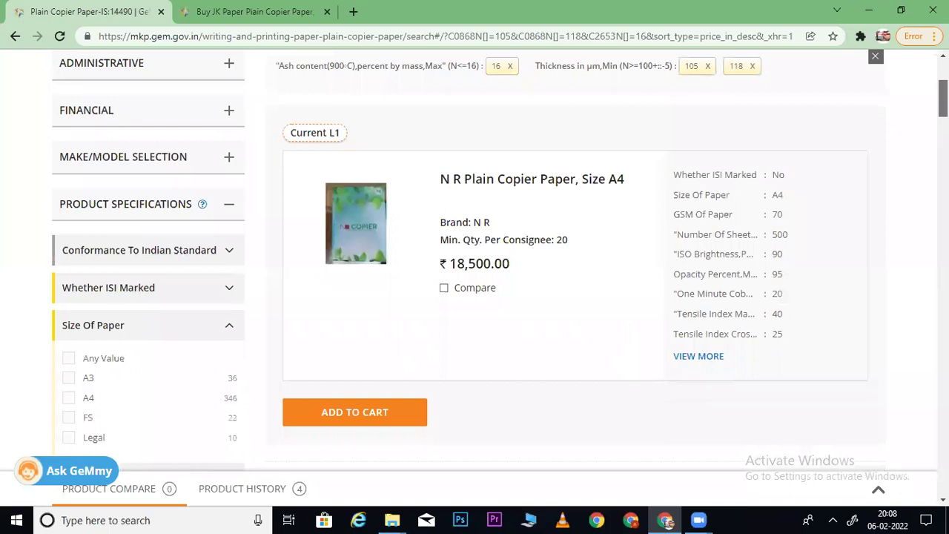
pyautogui.scroll(-2, 497, 260)
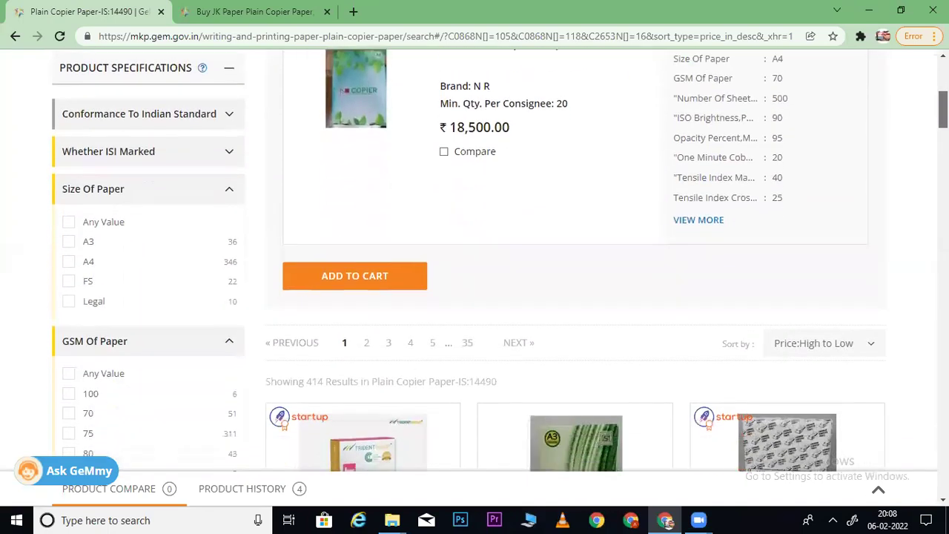
pyautogui.scroll(4, 497, 260)
pyautogui.scroll(-10, 497, 260)
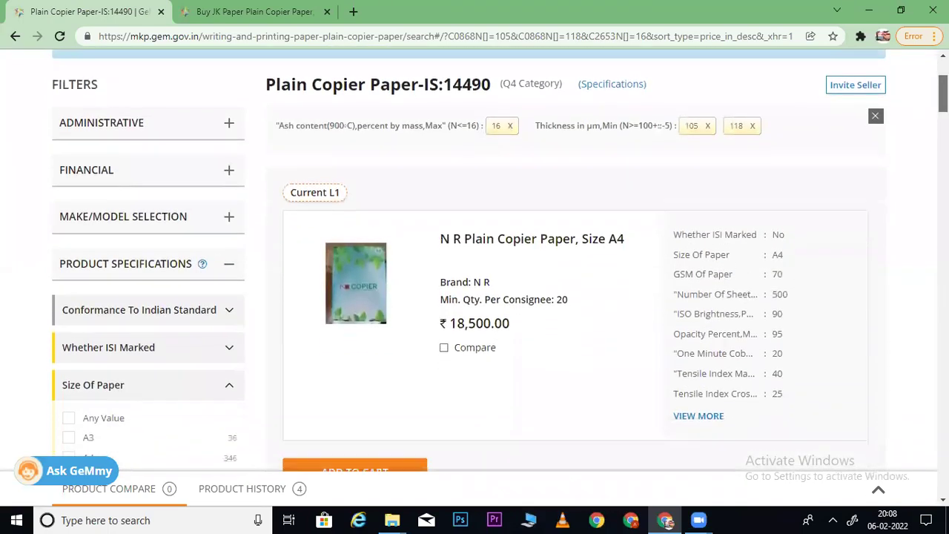
pyautogui.scroll(5, 497, 259)
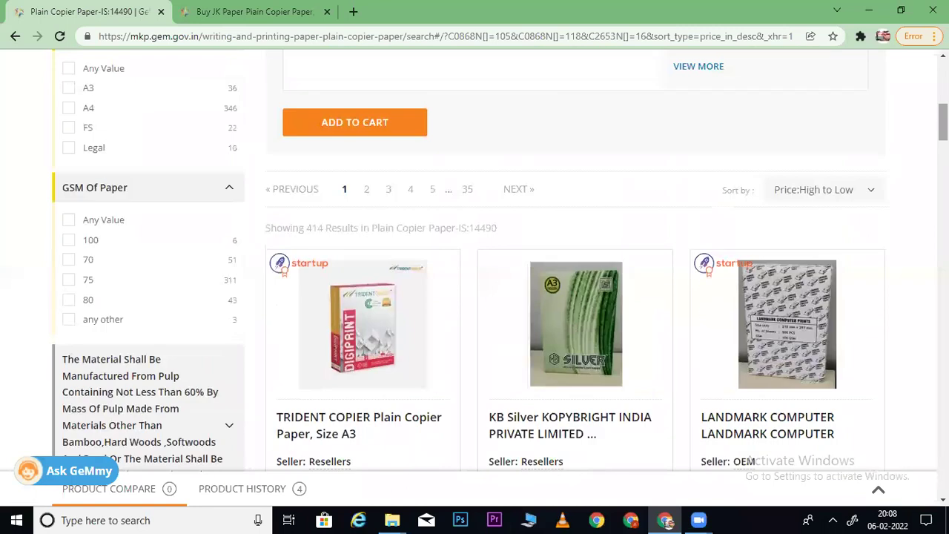
pyautogui.click(869, 189)
pyautogui.click(816, 224)
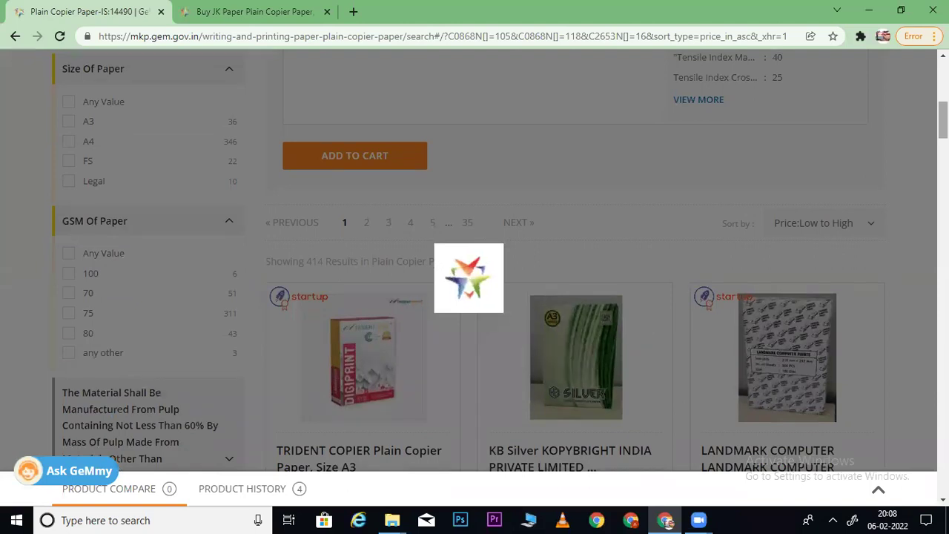
# - Switch the sort order back to price, high to low
pyautogui.scroll(-3, 497, 260)
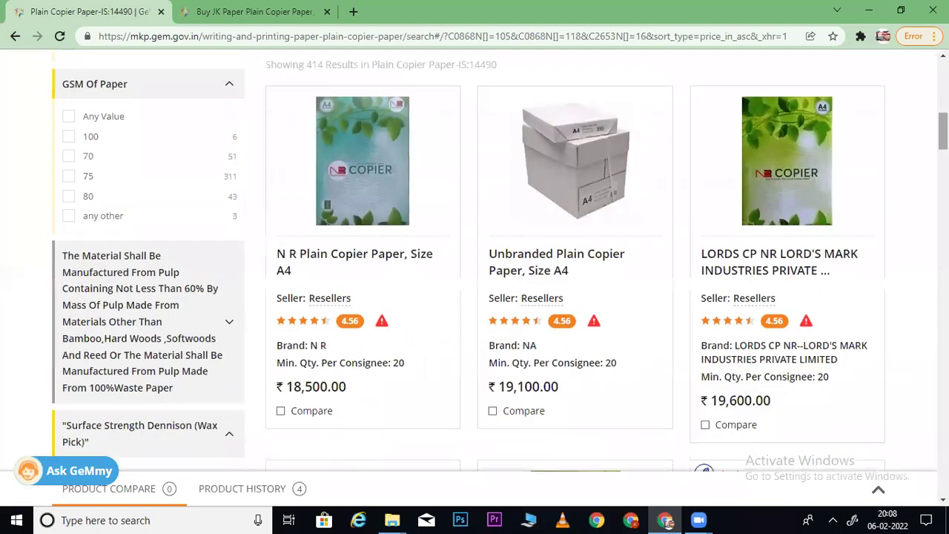
pyautogui.scroll(-5, 475, 260)
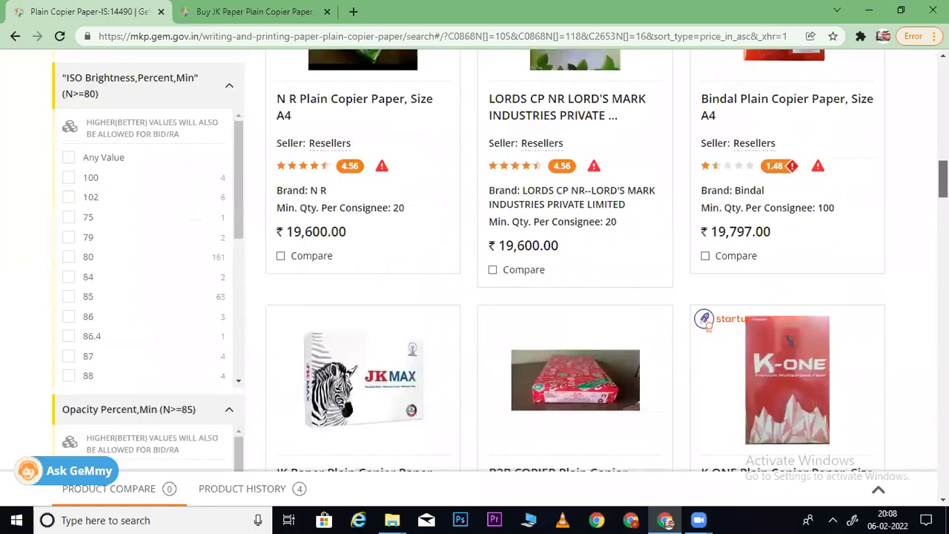
pyautogui.scroll(-6, 475, 260)
pyautogui.scroll(10, 475, 259)
pyautogui.scroll(10, 475, 260)
pyautogui.scroll(-7, 475, 259)
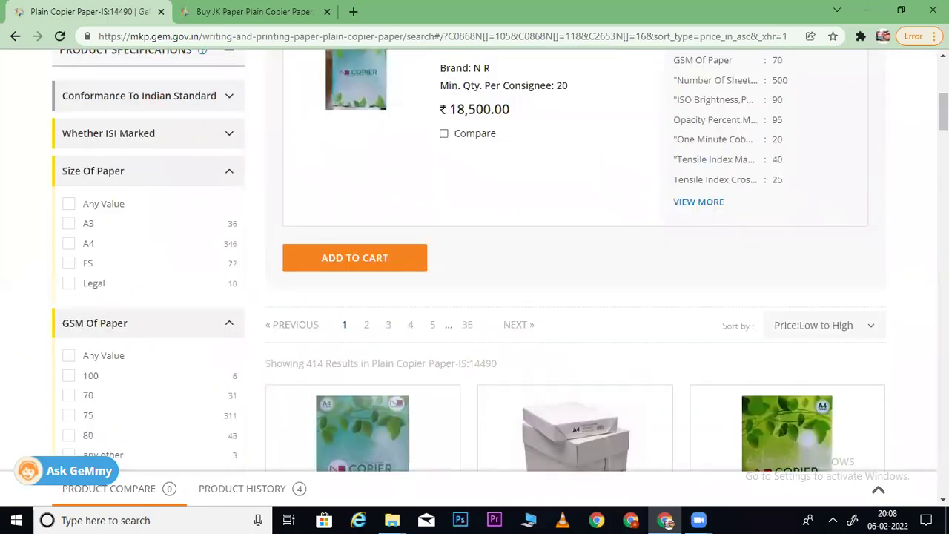
pyautogui.click(825, 330)
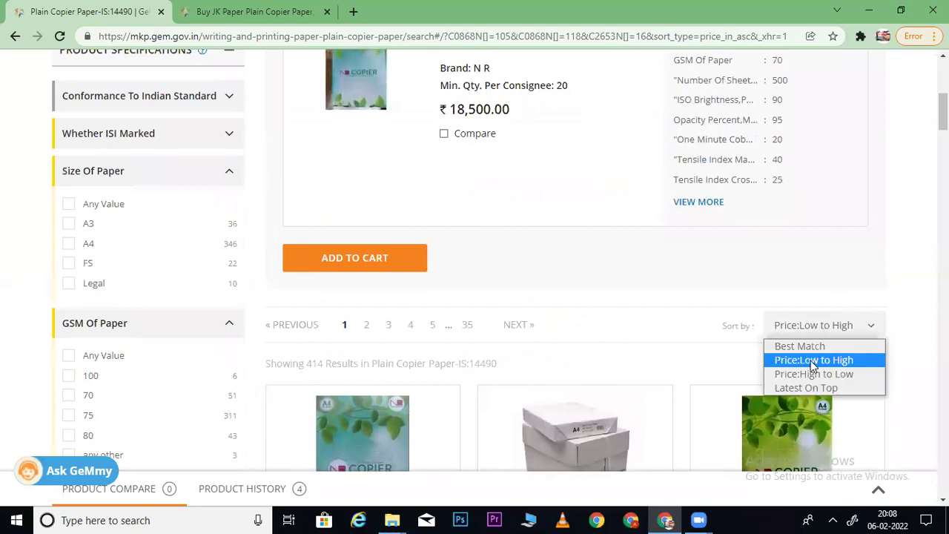
pyautogui.click(806, 371)
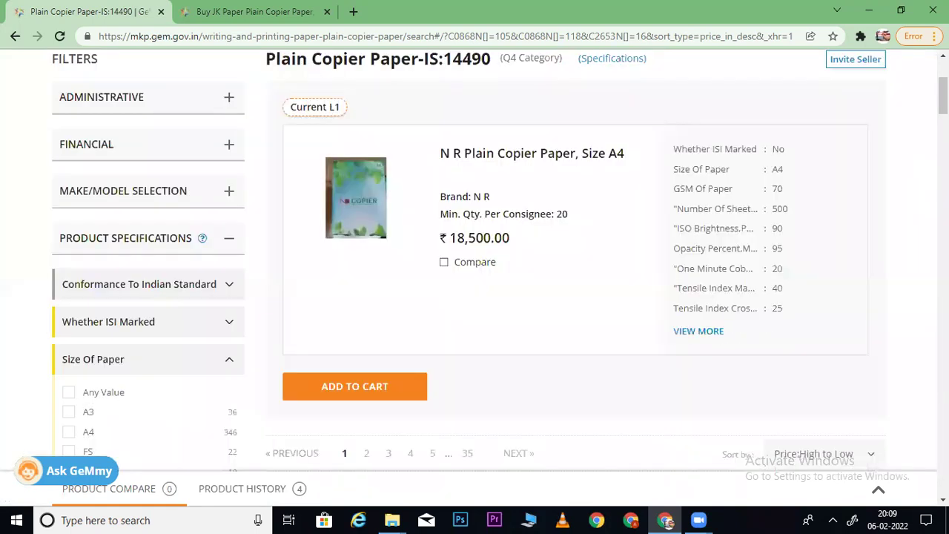
# - Bring up the JK Cedar A4 100 GSM specifications showing brightness 95 and opacity 93
pyautogui.scroll(-7, 500, 261)
pyautogui.scroll(-8, 500, 260)
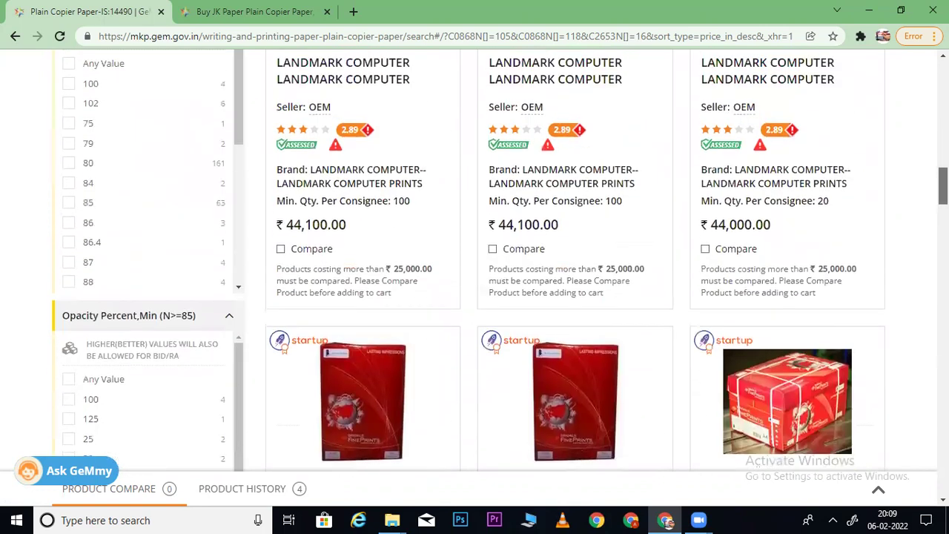
pyautogui.scroll(2, 500, 260)
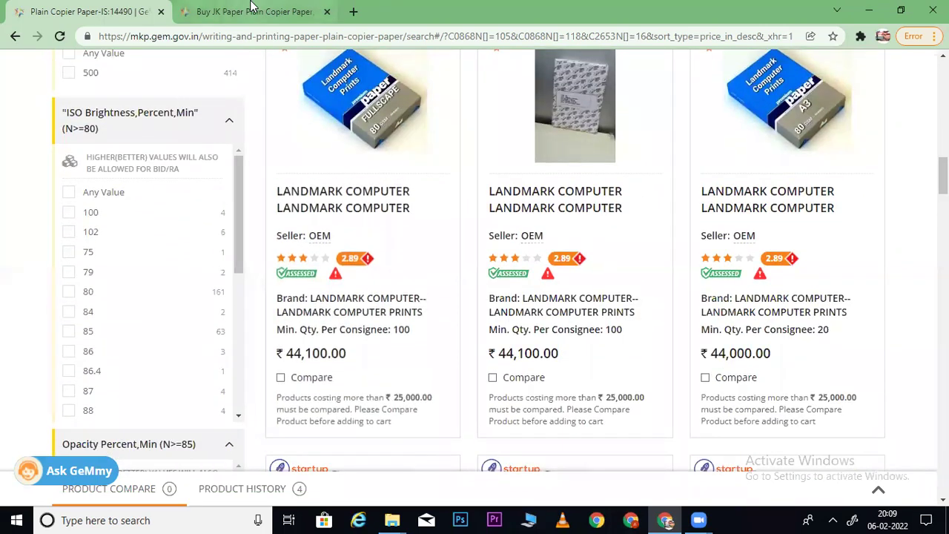
pyautogui.click(250, 10)
pyautogui.scroll(3, 674, 158)
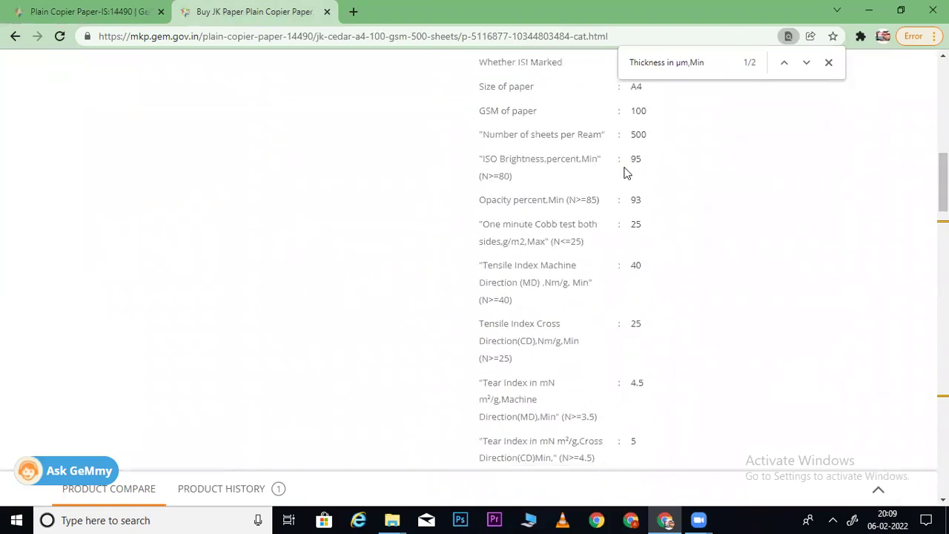
# - Tick 95 under ISO Brightness,Percent,Min, leaving 10 products with Bindal A4 at ₹19,887.00 leading
pyautogui.hotkey('ctrl', 'Tab')
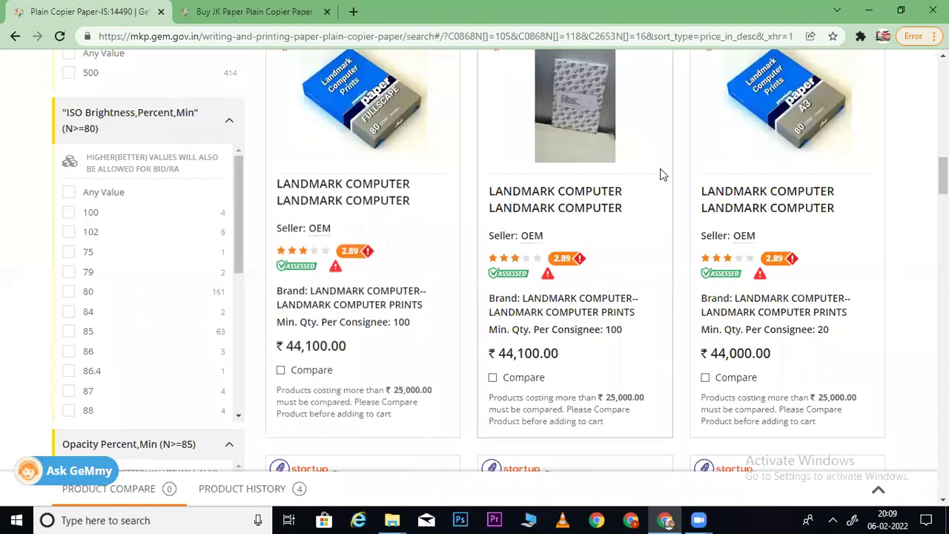
pyautogui.scroll(5, 661, 174)
pyautogui.scroll(7, 762, 177)
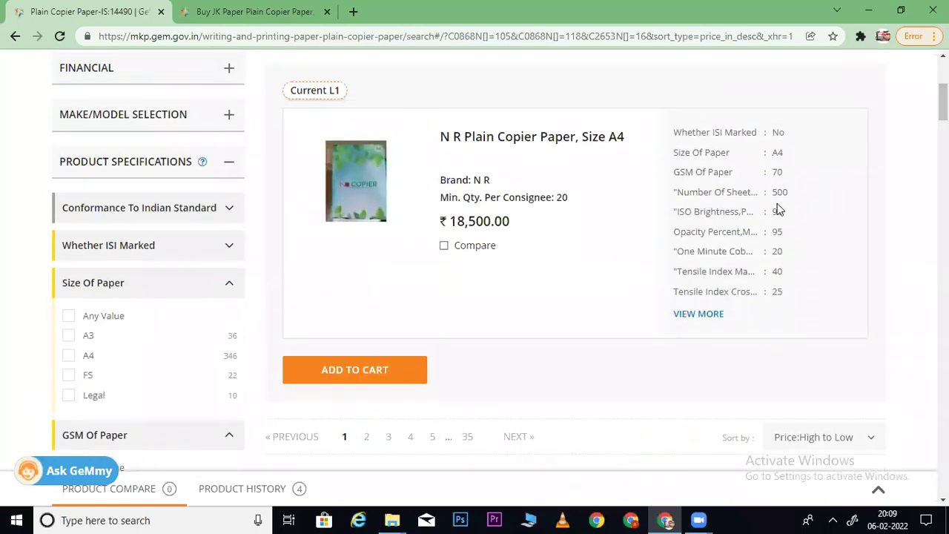
pyautogui.scroll(-10, 575, 260)
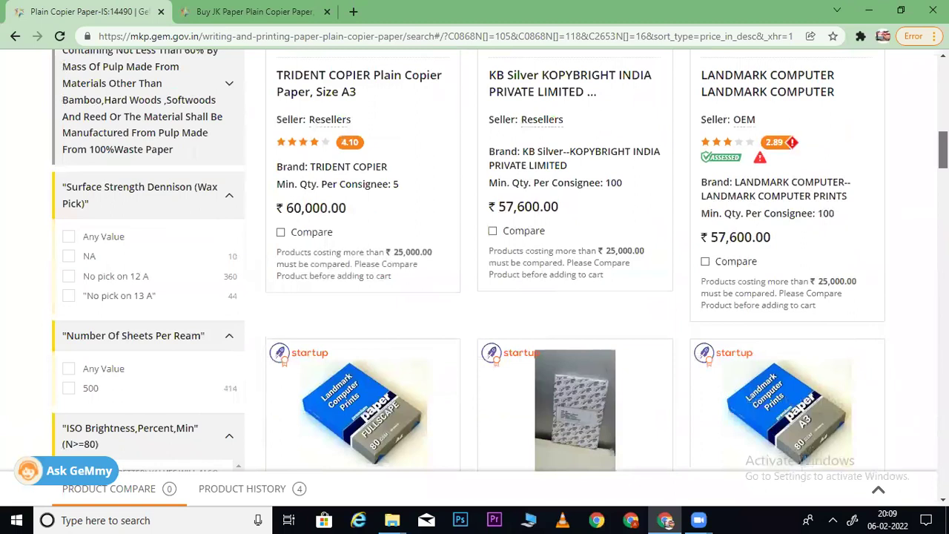
pyautogui.scroll(-2, 575, 259)
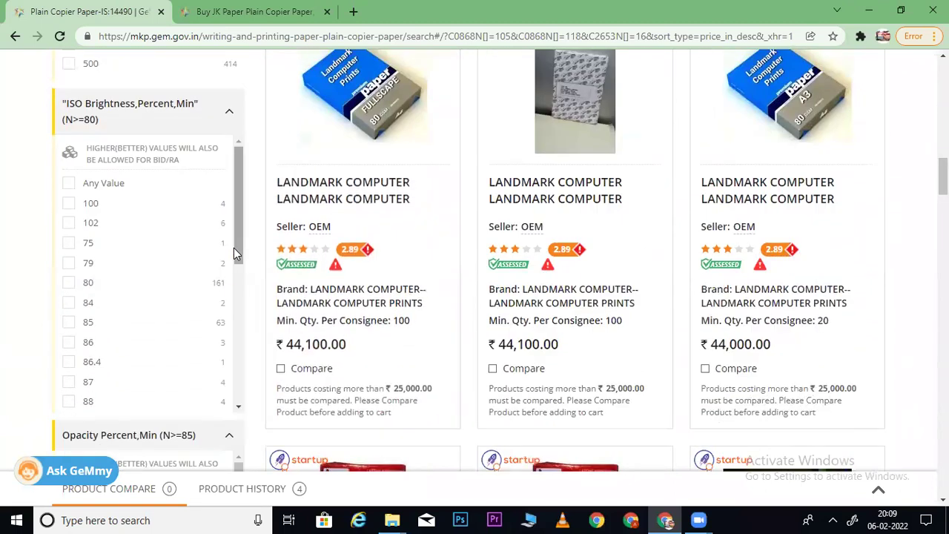
pyautogui.scroll(-2, 239, 274)
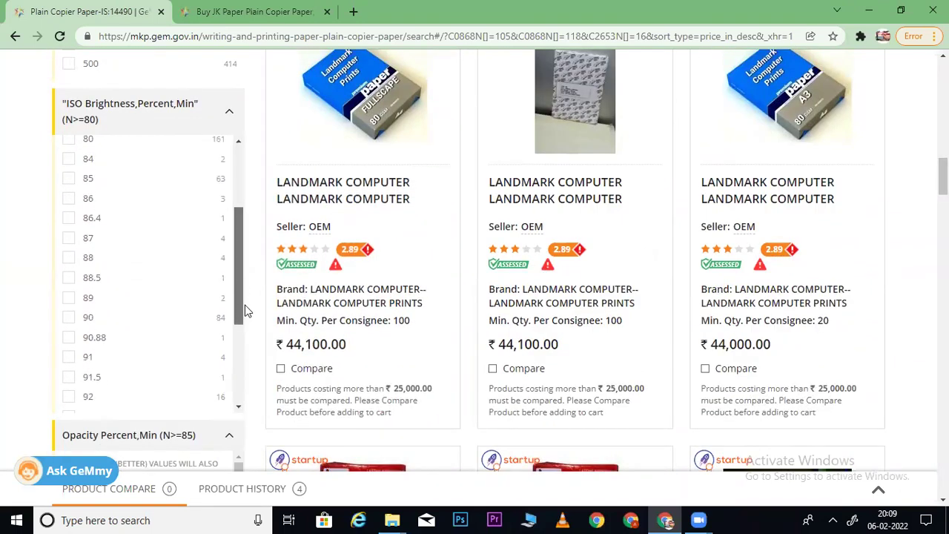
pyautogui.scroll(-2, 246, 313)
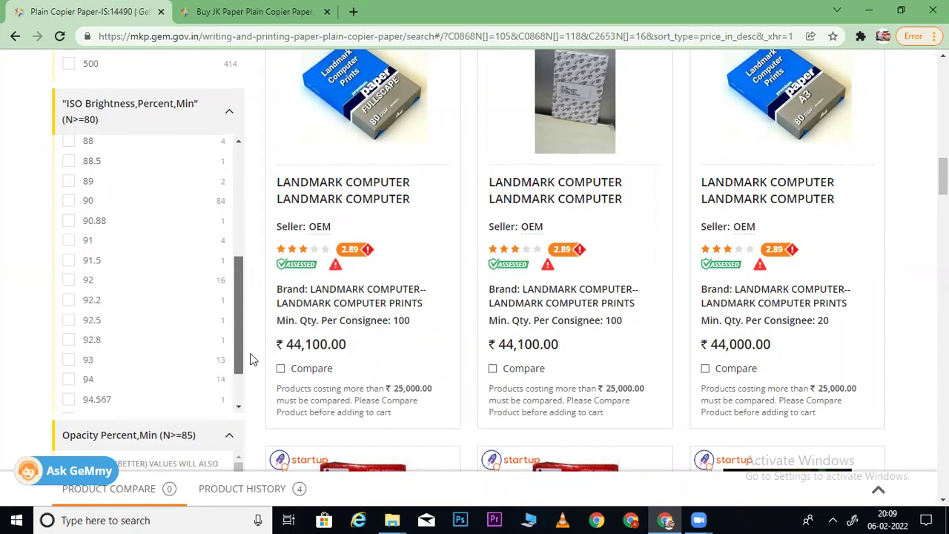
pyautogui.scroll(-1, 251, 371)
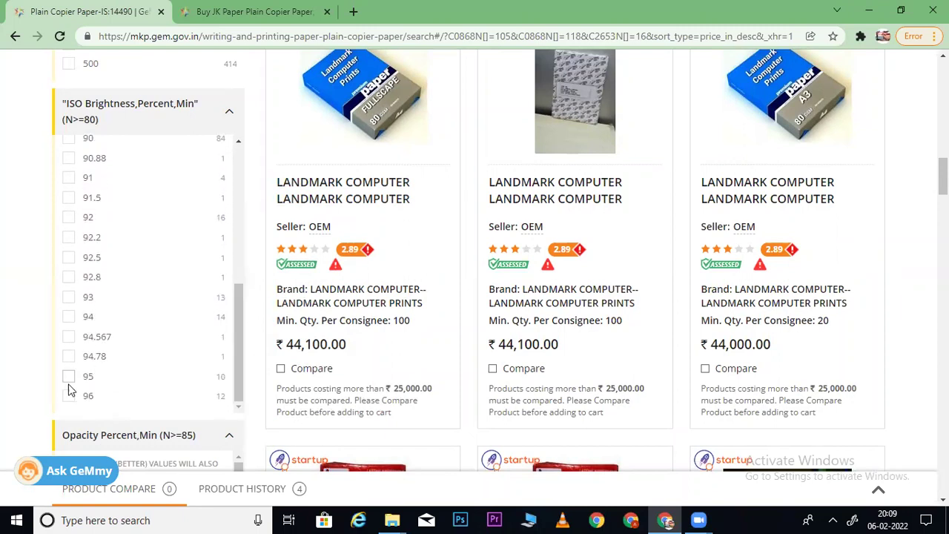
pyautogui.click(69, 377)
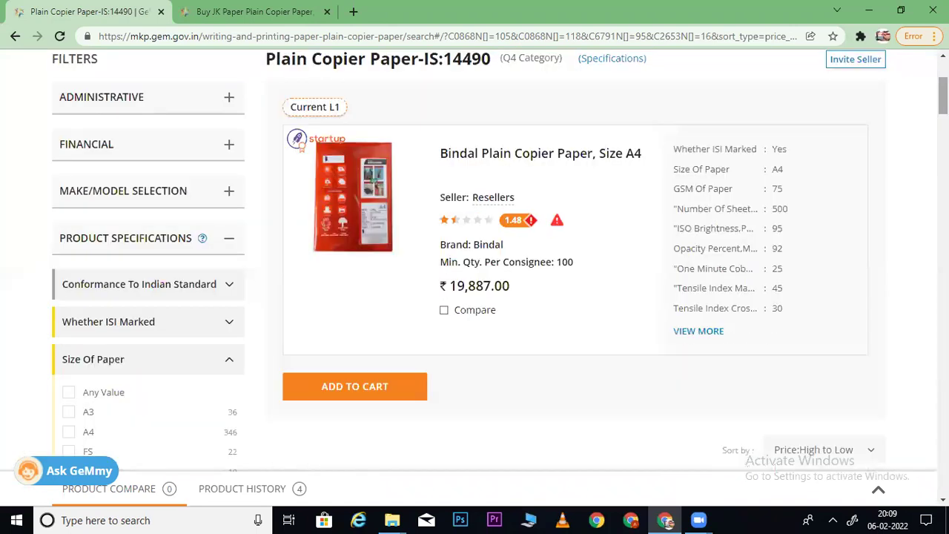
pyautogui.scroll(-5, 475, 259)
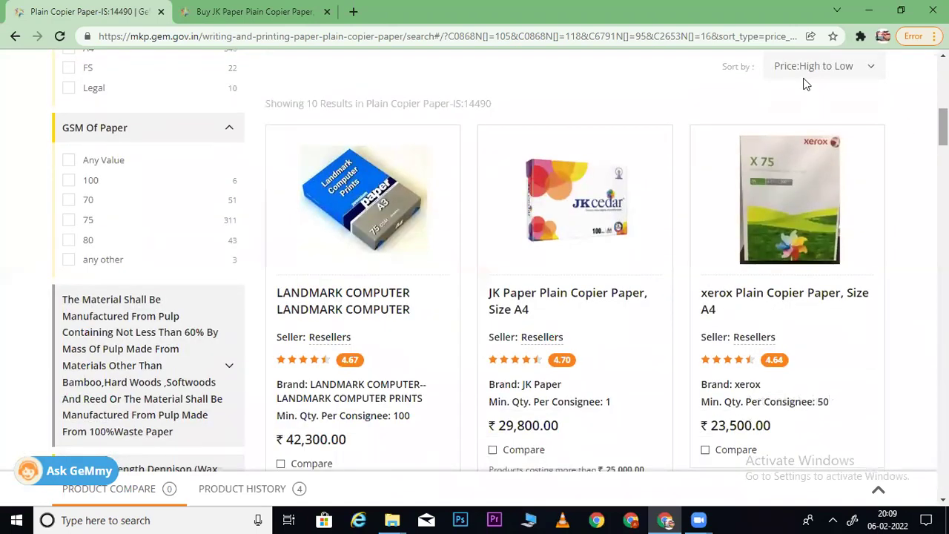
pyautogui.scroll(-3, 666, 196)
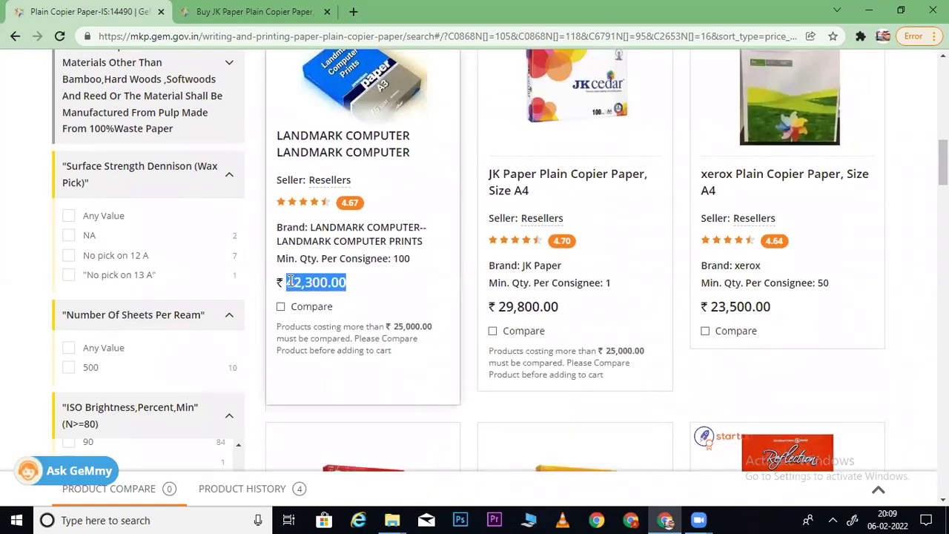
pyautogui.scroll(2, 632, 290)
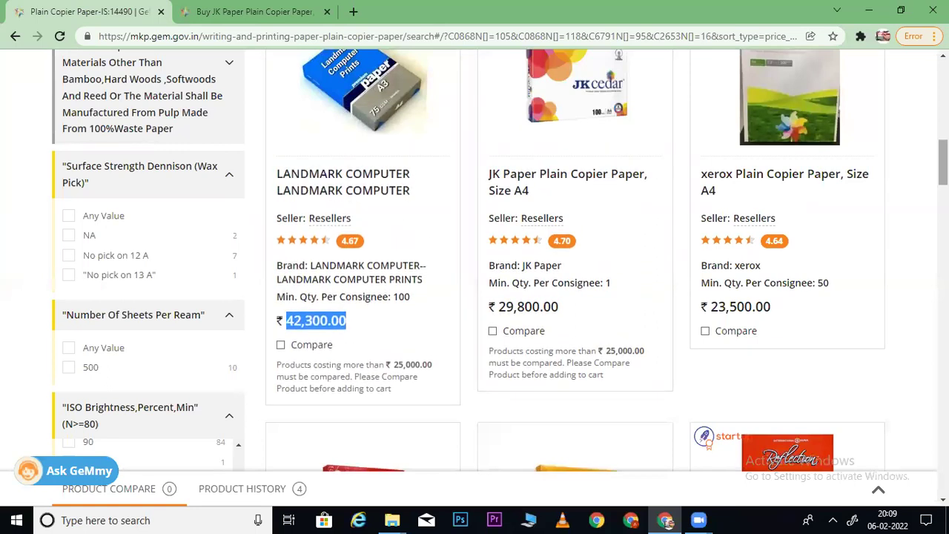
pyautogui.scroll(10, 567, 218)
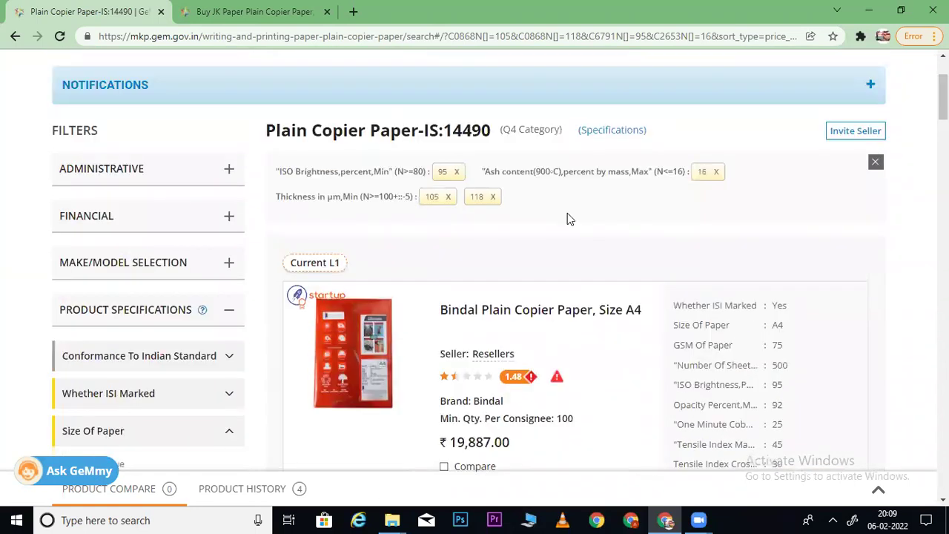
# - Remove the ISO brightness 95 filter
pyautogui.click(457, 174)
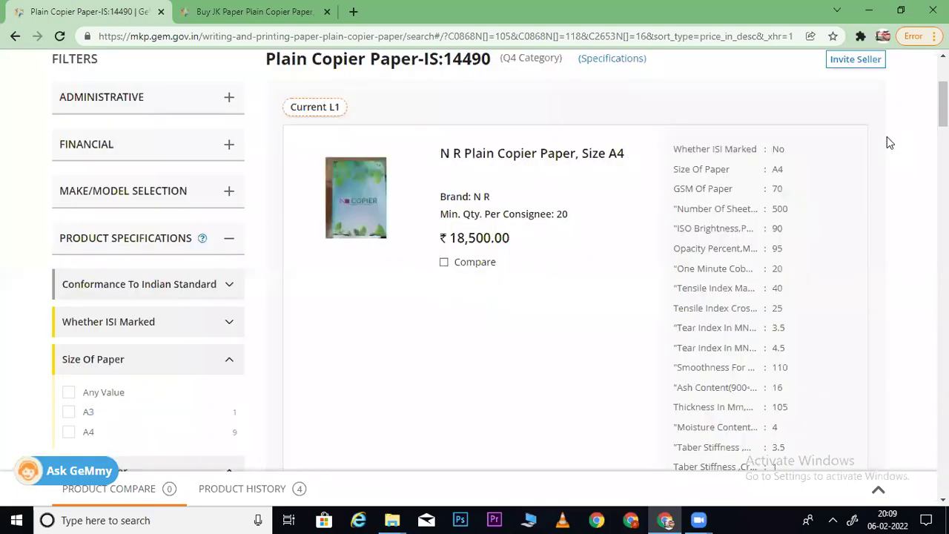
pyautogui.scroll(-4, 887, 137)
pyautogui.scroll(-12, 576, 260)
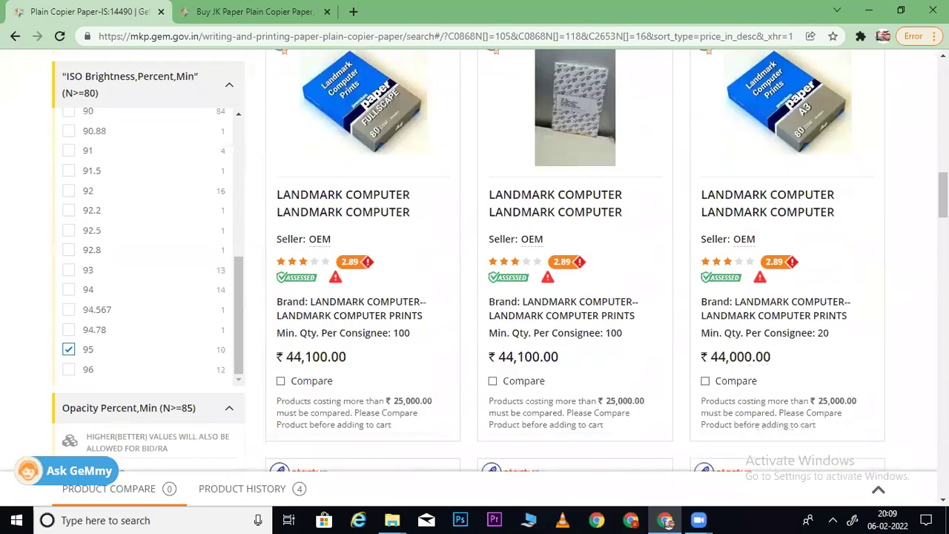
pyautogui.scroll(4, 576, 259)
pyautogui.scroll(-4, 575, 260)
pyautogui.scroll(-3, 819, 207)
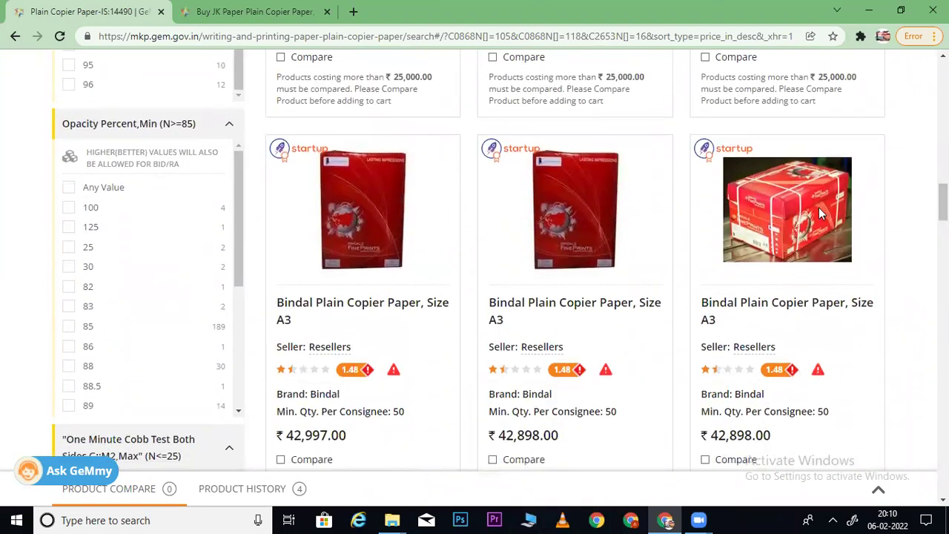
# - Look up JK Cedar's Opacity Percent value of 93 on its product page
pyautogui.moveTo(62, 130); pyautogui.dragTo(143, 131)
pyautogui.hotkey('ctrl', 'c')
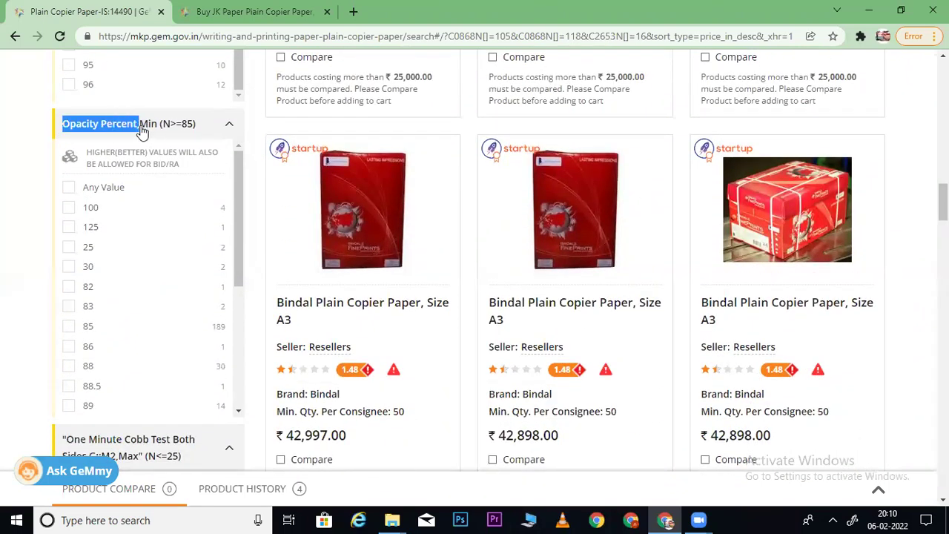
pyautogui.click(222, 11)
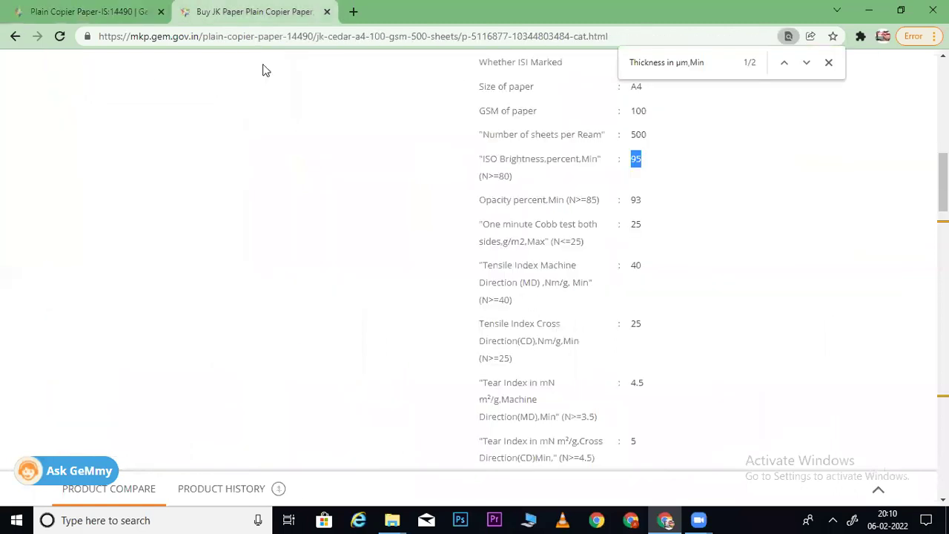
pyautogui.hotkey('ctrl', 'f')
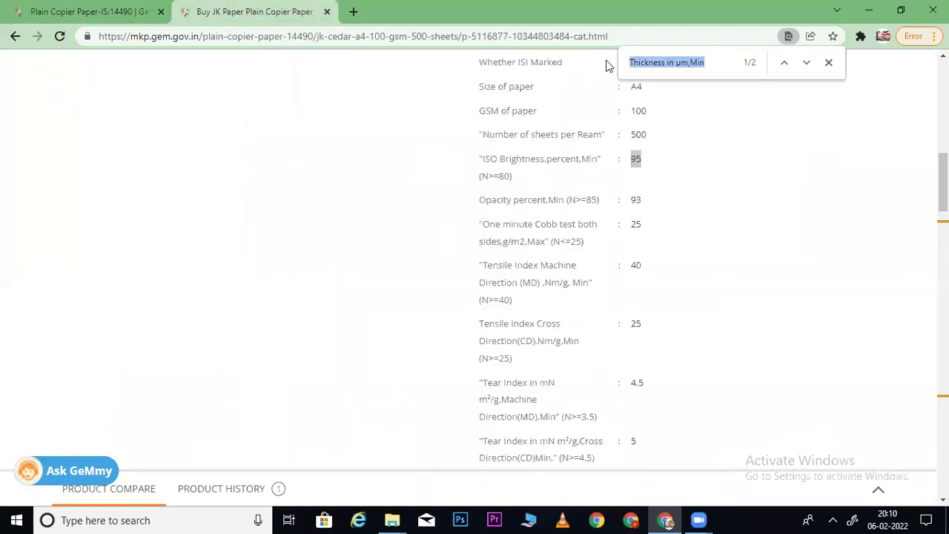
pyautogui.hotkey('ctrl', 'v')
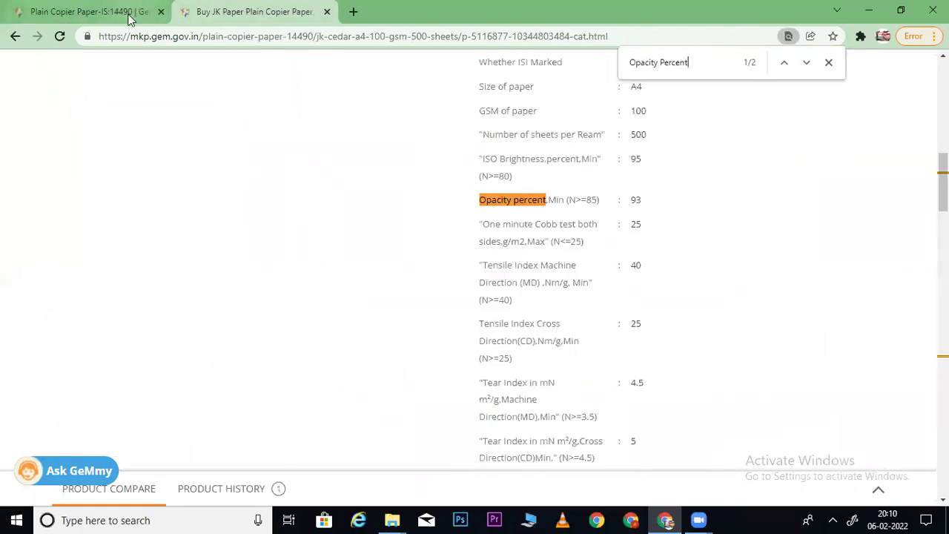
pyautogui.click(112, 12)
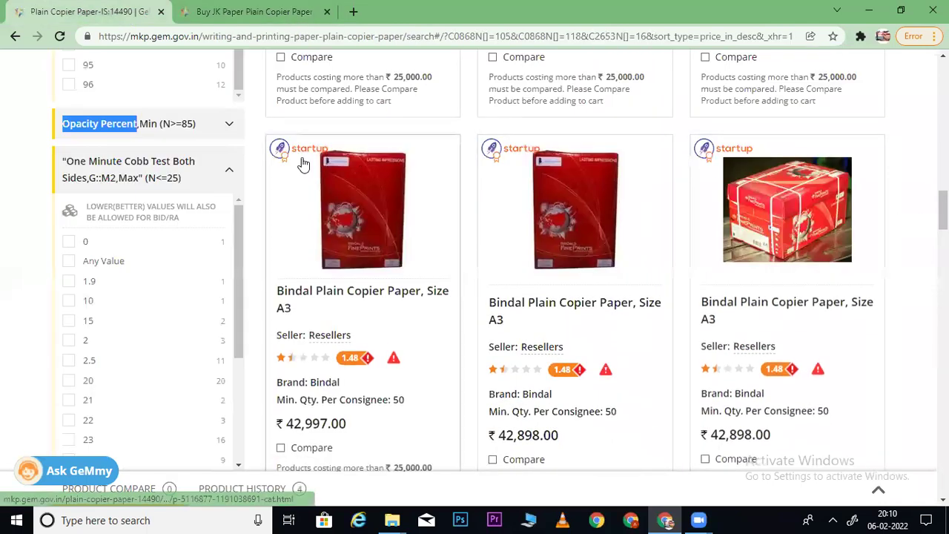
# - Expand the Opacity Percent filter and tick 93
pyautogui.click(226, 124)
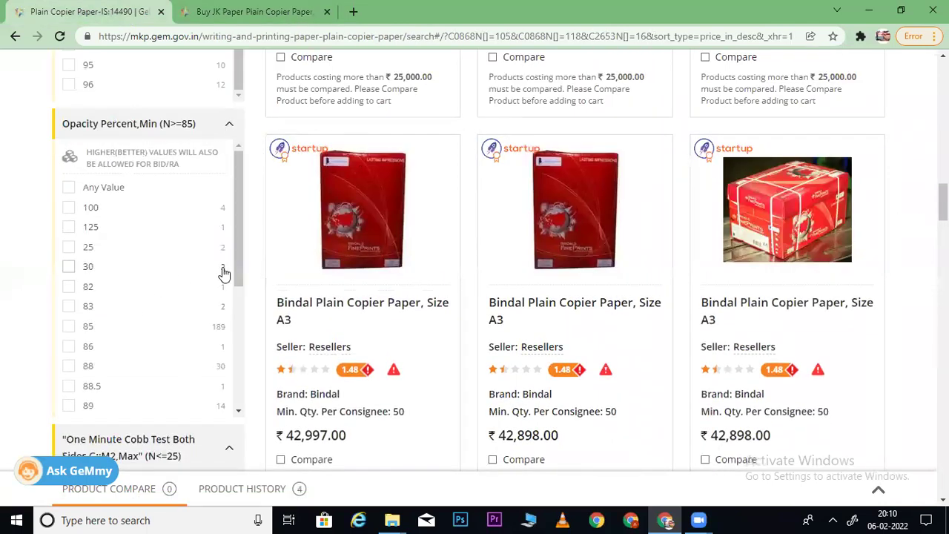
pyautogui.rightClick(238, 289)
pyautogui.moveTo(237, 289); pyautogui.dragTo(239, 366)
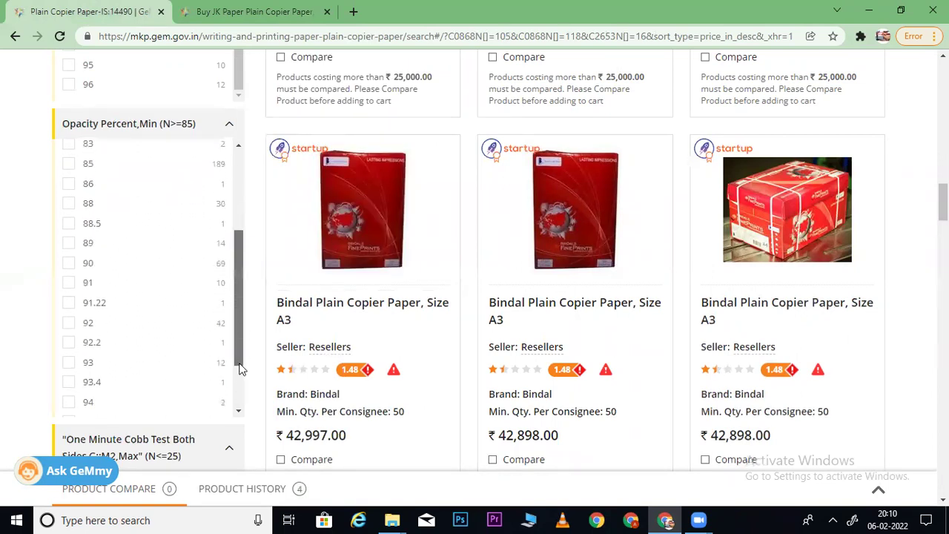
pyautogui.click(67, 364)
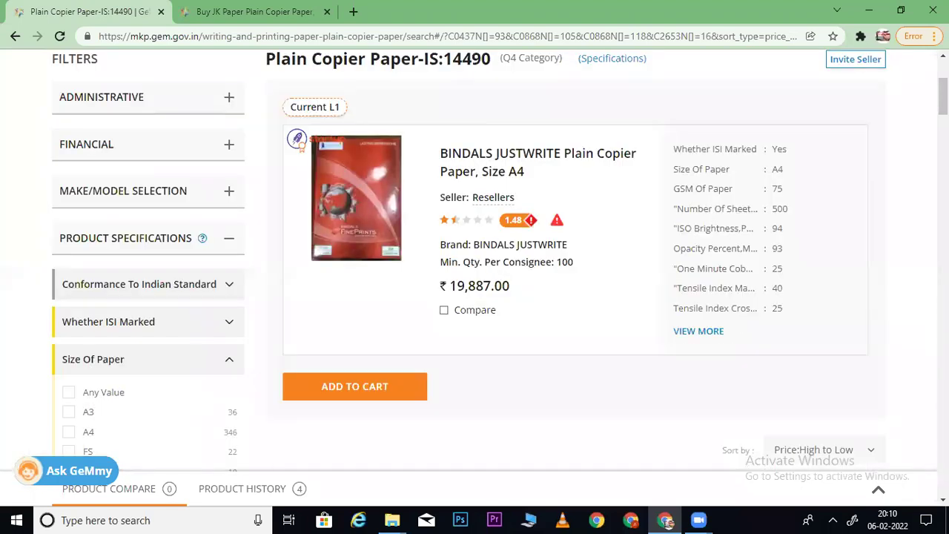
pyautogui.scroll(-5, 500, 261)
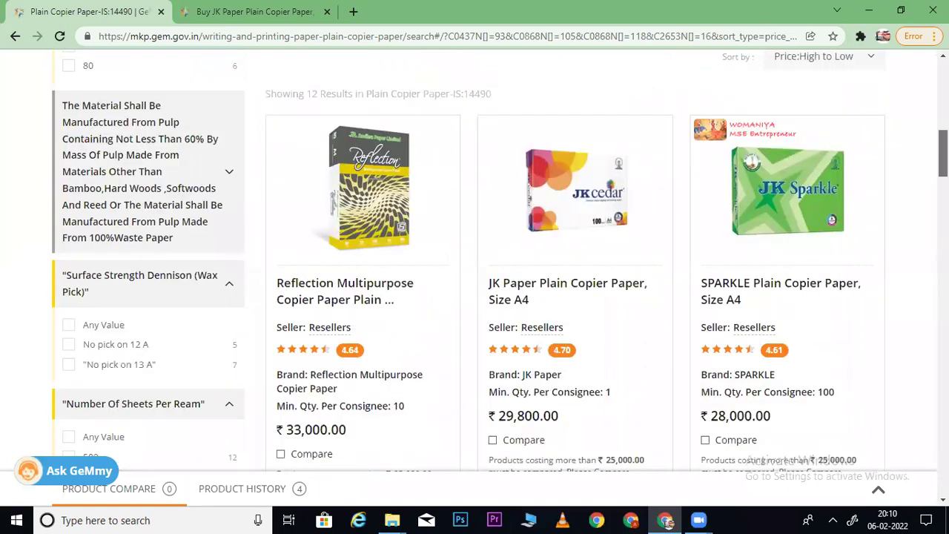
pyautogui.scroll(-3, 500, 261)
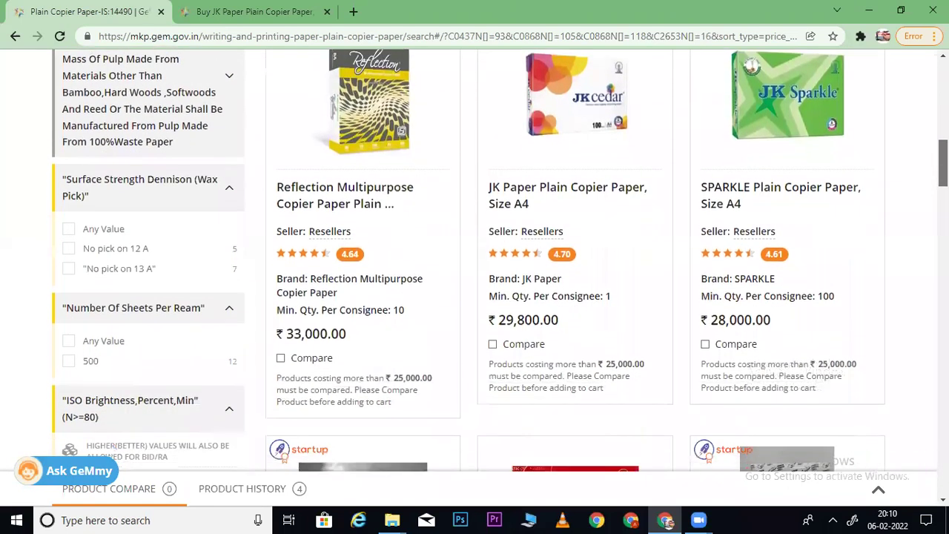
pyautogui.scroll(1, 500, 261)
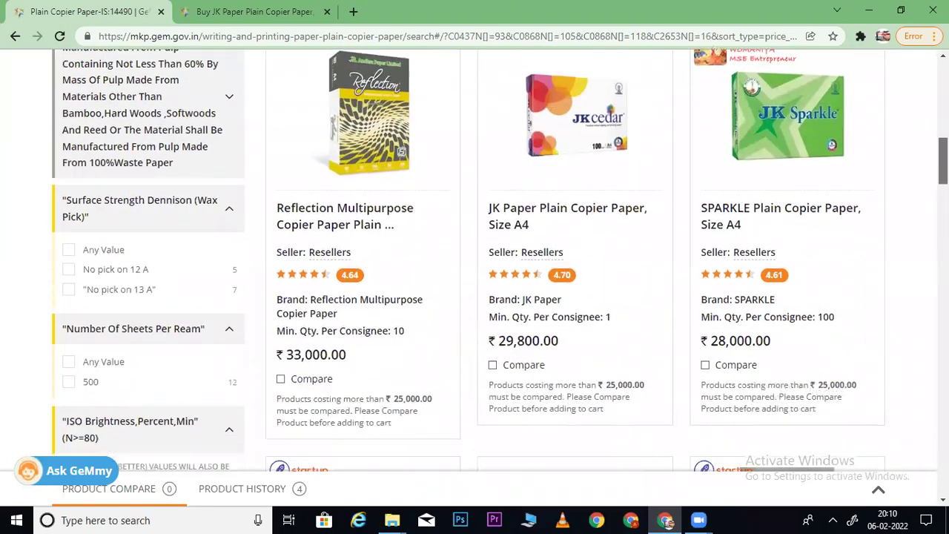
pyautogui.scroll(-1, 500, 261)
pyautogui.scroll(3, 500, 261)
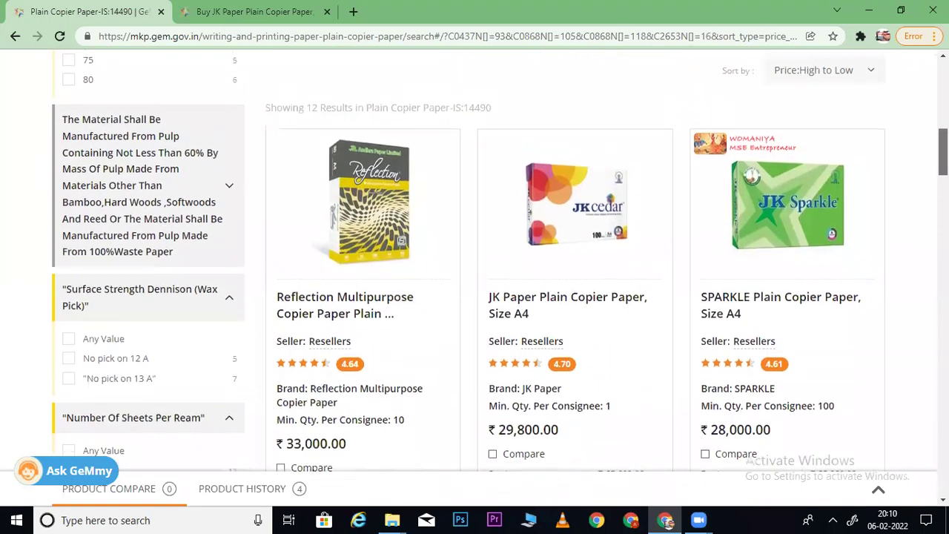
pyautogui.scroll(5, 559, 204)
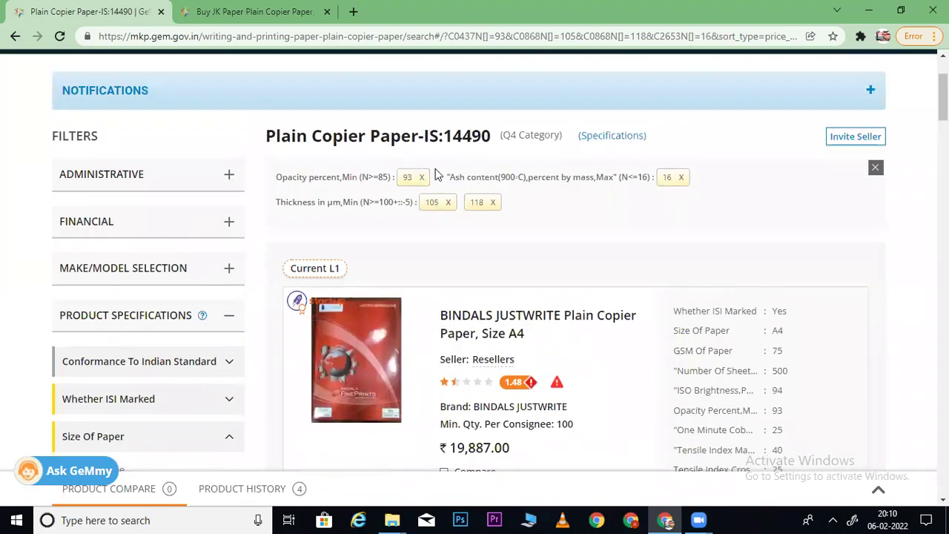
# - Remove the opacity 93 filter
pyautogui.click(422, 178)
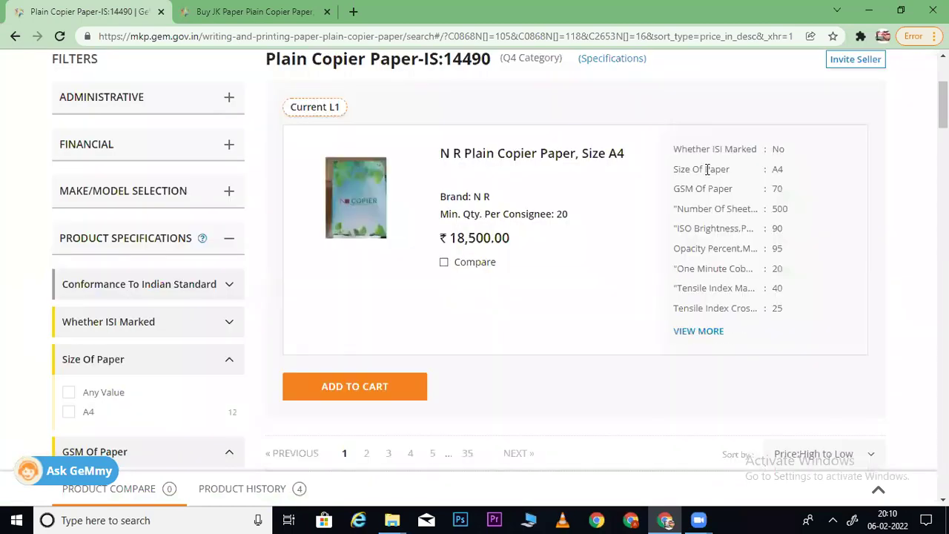
pyautogui.scroll(-10, 500, 261)
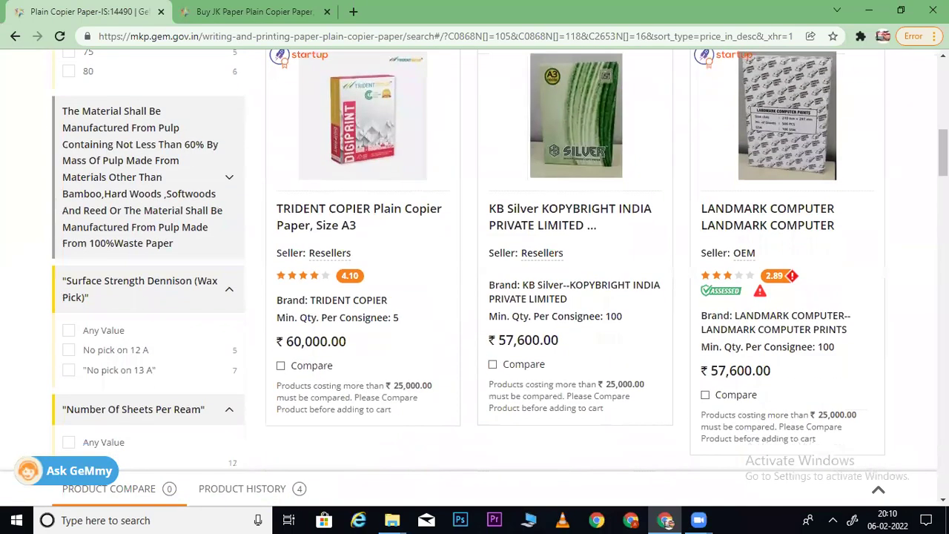
pyautogui.scroll(-5, 499, 260)
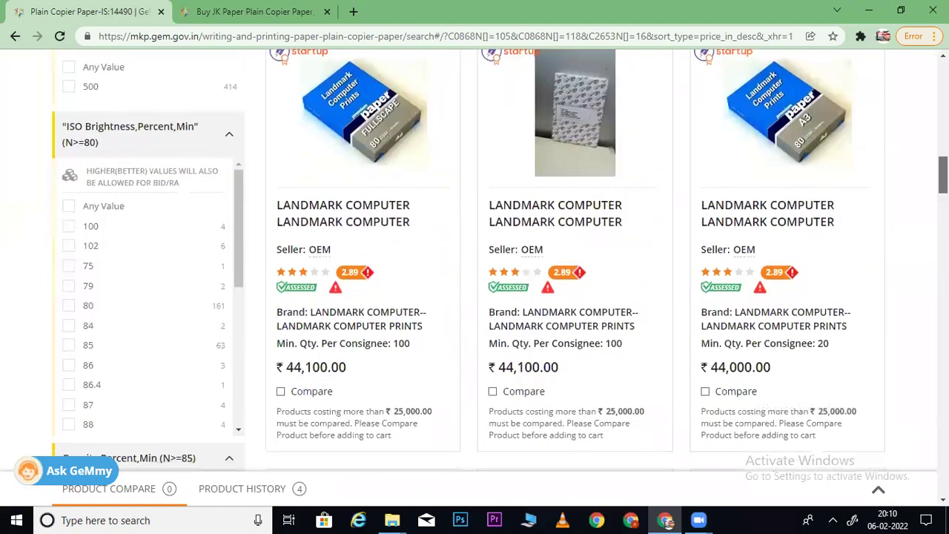
pyautogui.scroll(-7, 500, 261)
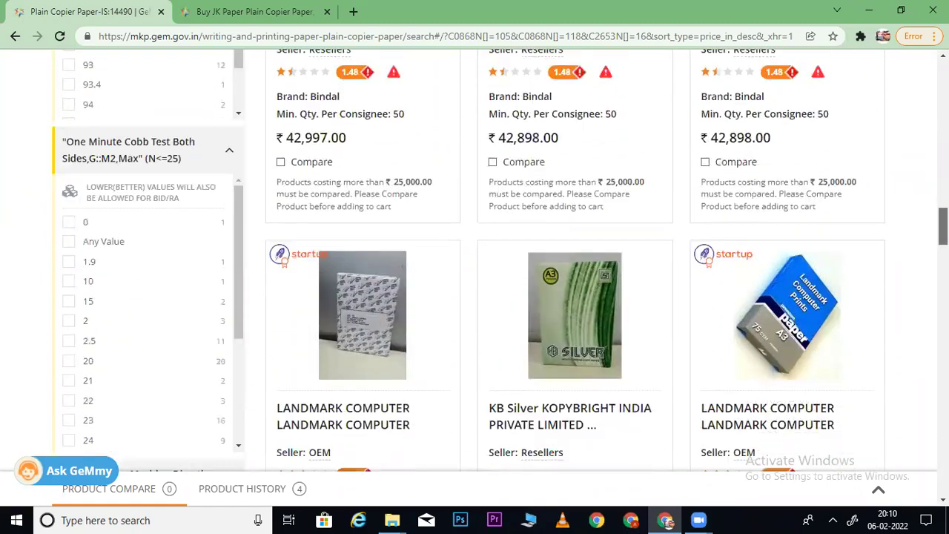
pyautogui.moveTo(64, 113); pyautogui.dragTo(197, 118)
pyautogui.hotkey('ctrl', 'c')
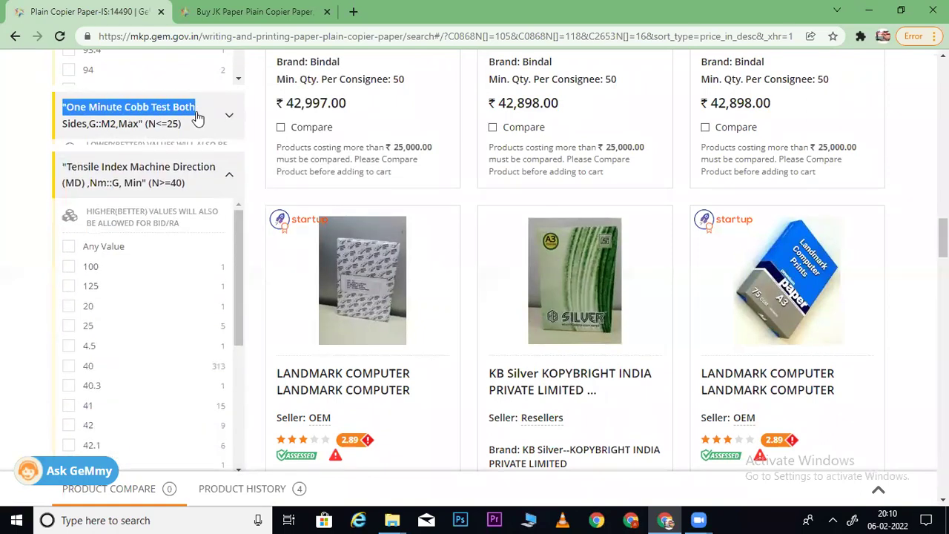
pyautogui.click(210, 17)
pyautogui.hotkey('ctrl', 'f')
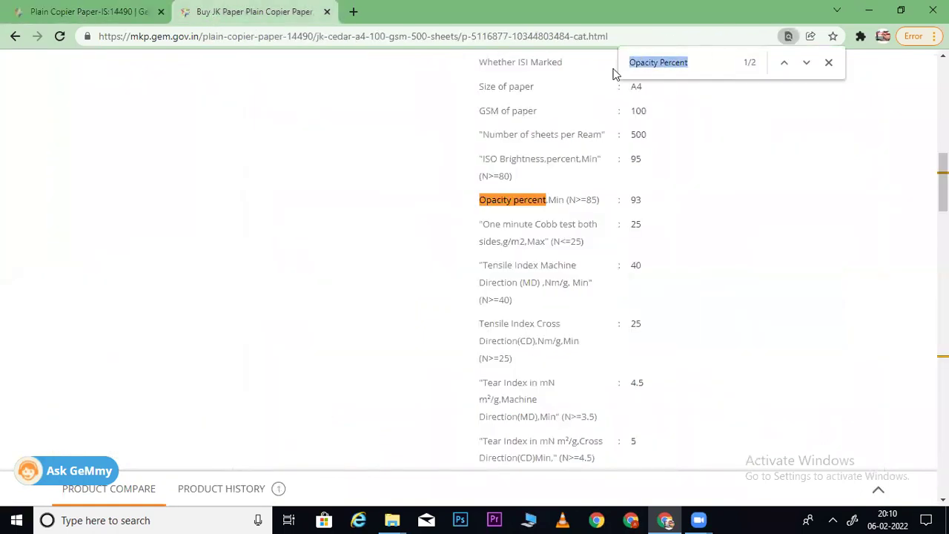
pyautogui.hotkey('ctrl', 'v')
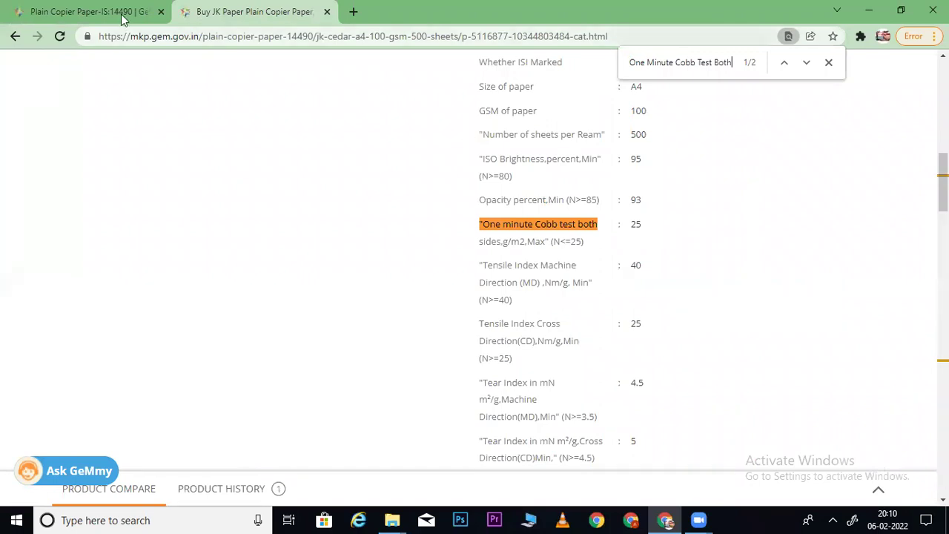
pyautogui.click(95, 13)
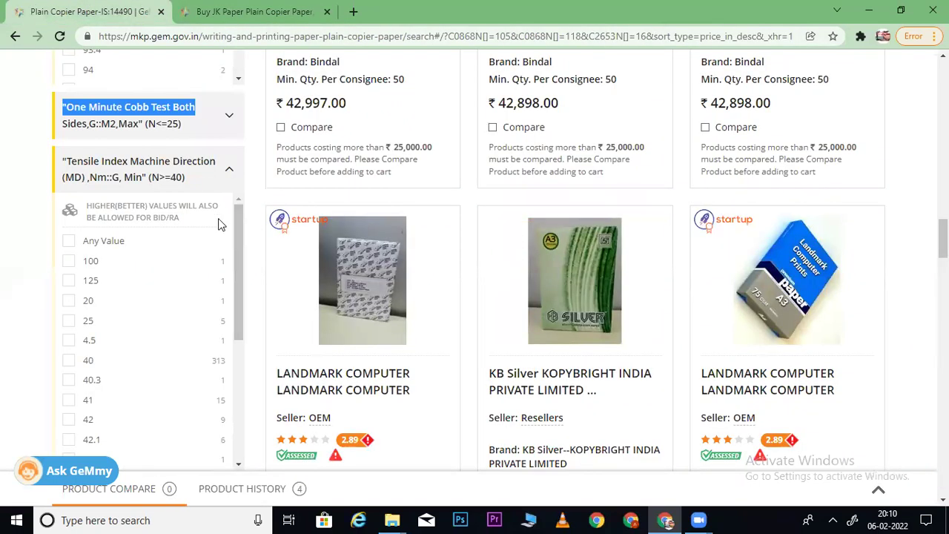
pyautogui.click(201, 132)
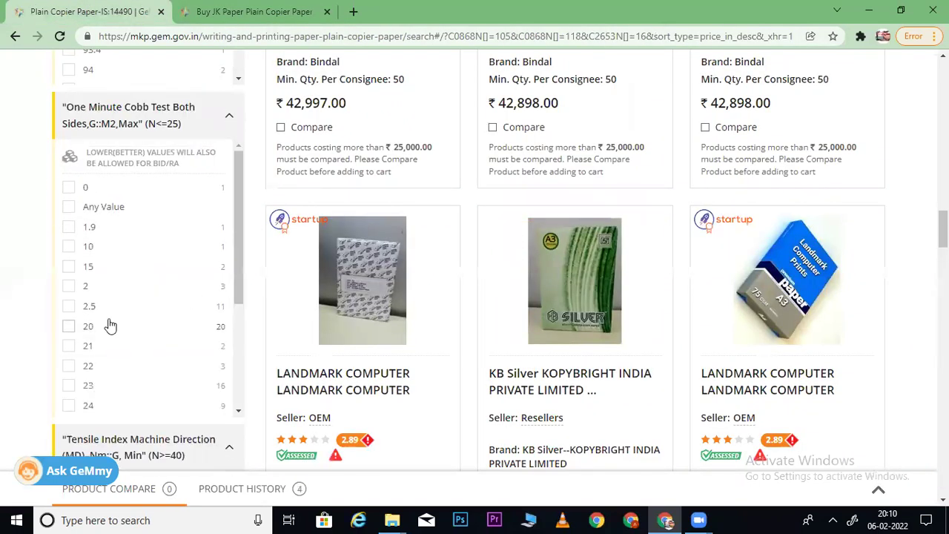
pyautogui.moveTo(233, 286); pyautogui.dragTo(238, 350)
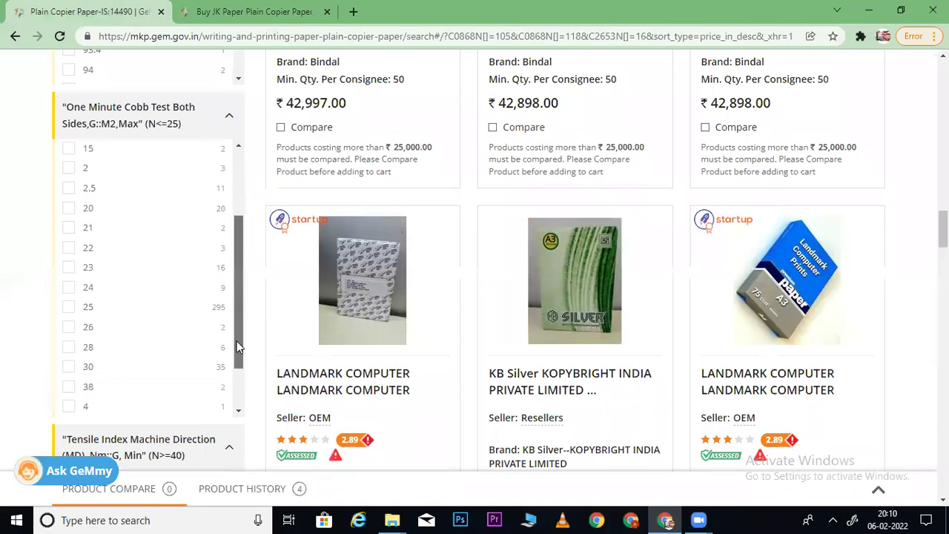
pyautogui.click(68, 307)
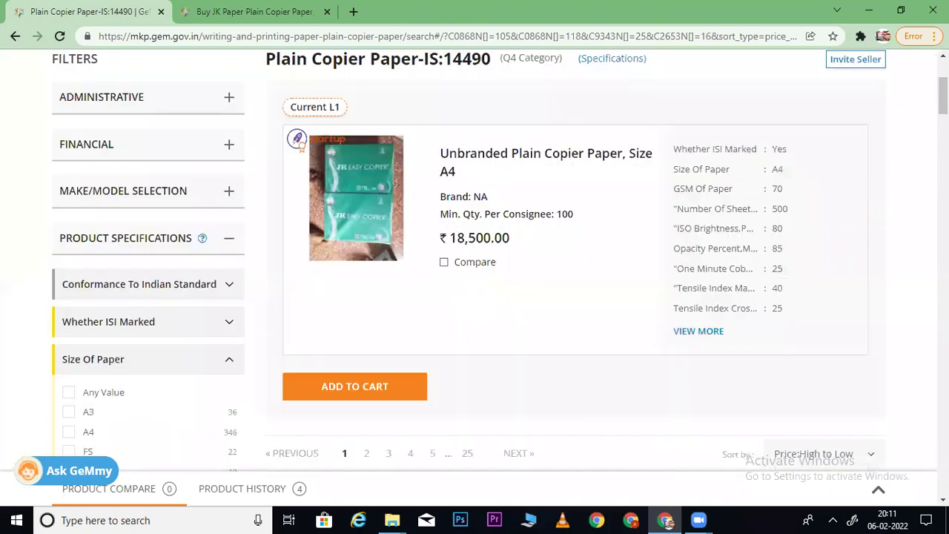
# - Sort the 295 Cobb-25 results by Price: Low to High, with N R A4 at ₹18,500.00 first
pyautogui.scroll(-10, 500, 260)
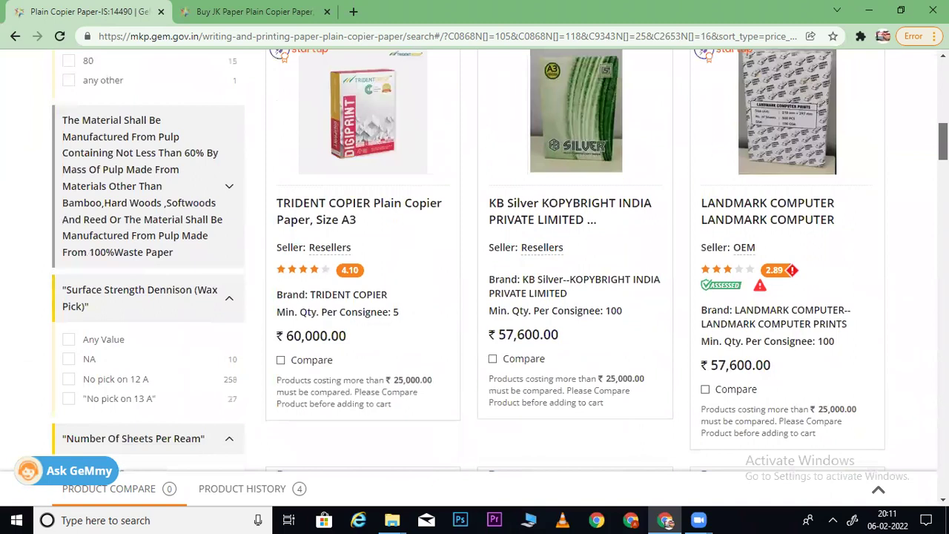
pyautogui.scroll(-1, 812, 333)
pyautogui.scroll(5, 812, 333)
pyautogui.click(807, 297)
pyautogui.click(801, 325)
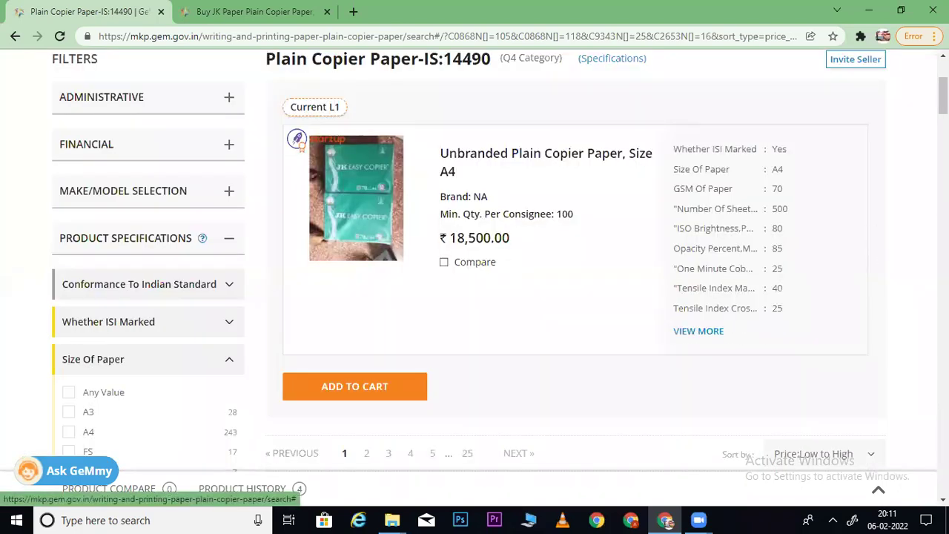
pyautogui.scroll(-7, 474, 296)
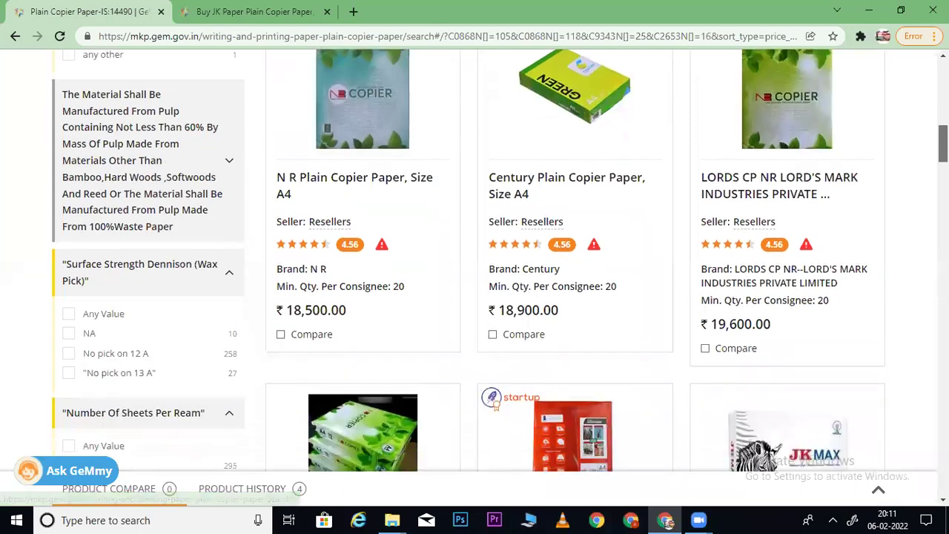
pyautogui.scroll(-10, 475, 296)
pyautogui.scroll(11, 475, 297)
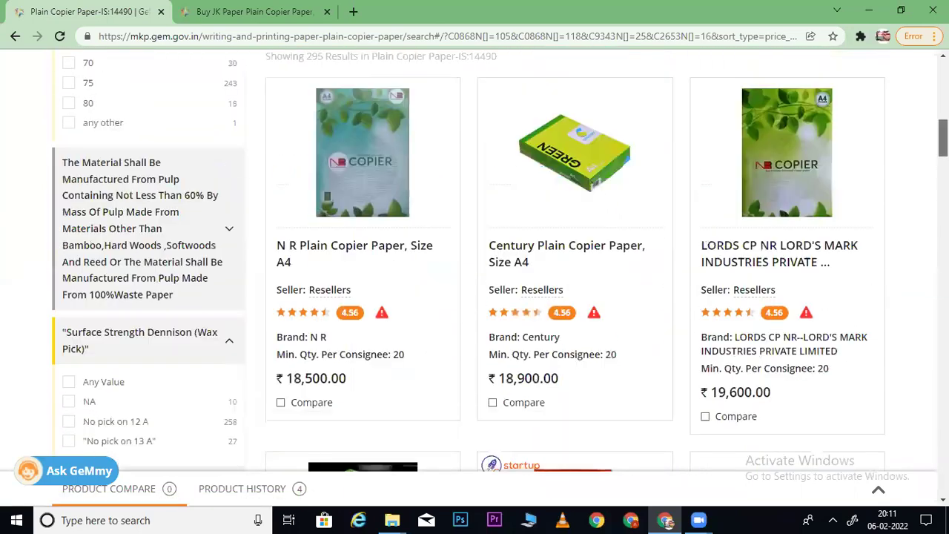
pyautogui.scroll(5, 475, 297)
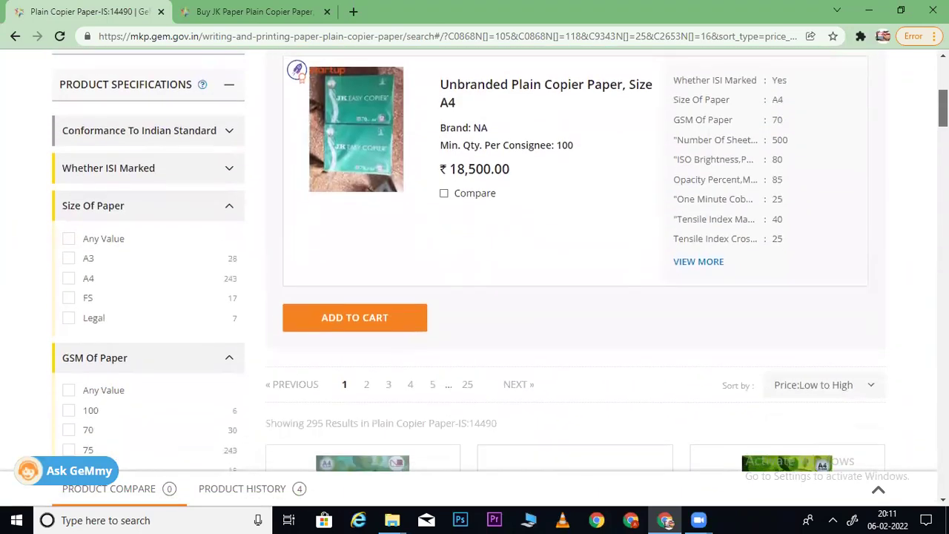
pyautogui.scroll(1, 738, 181)
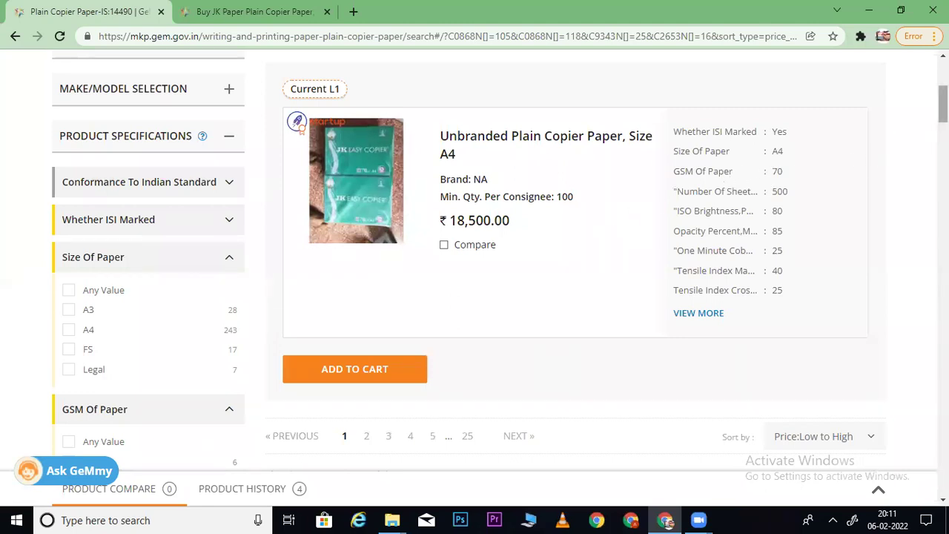
pyautogui.scroll(-2, 944, 103)
pyautogui.scroll(-1, 501, 260)
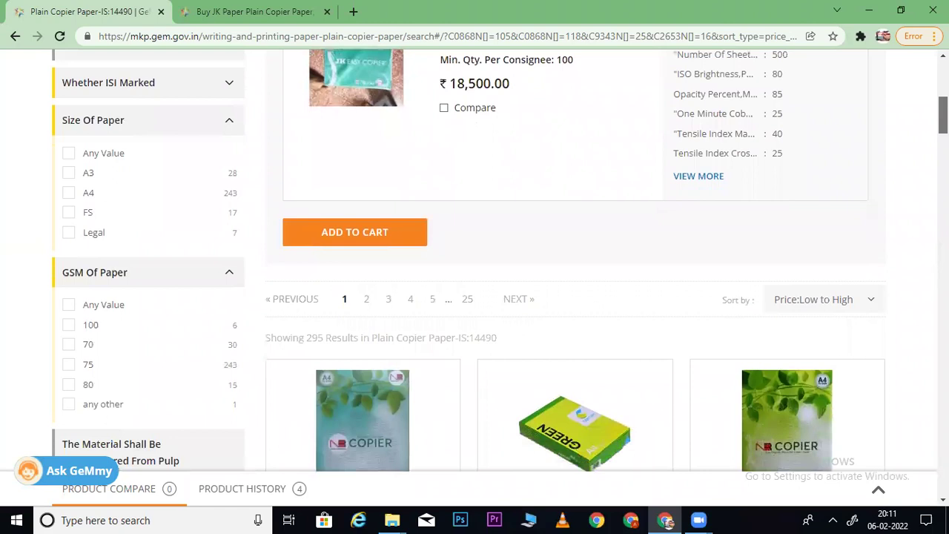
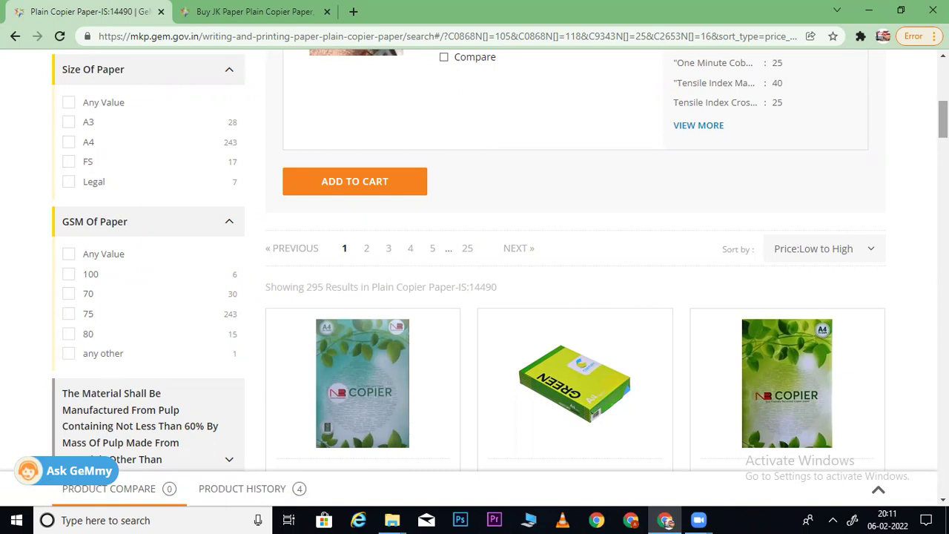
# - Glance at the JK Paper product's specifications, then go back to the copier paper results
pyautogui.scroll(1, 191, 201)
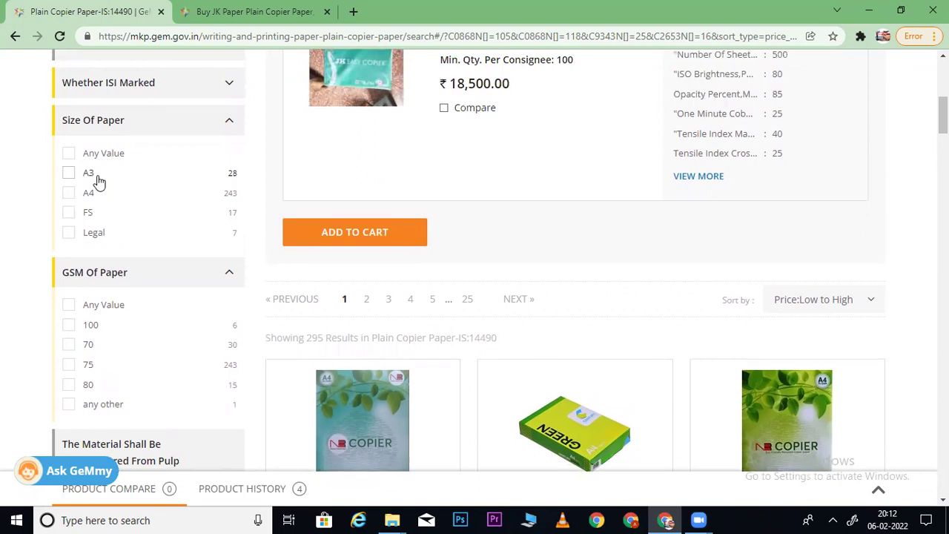
pyautogui.click(259, 8)
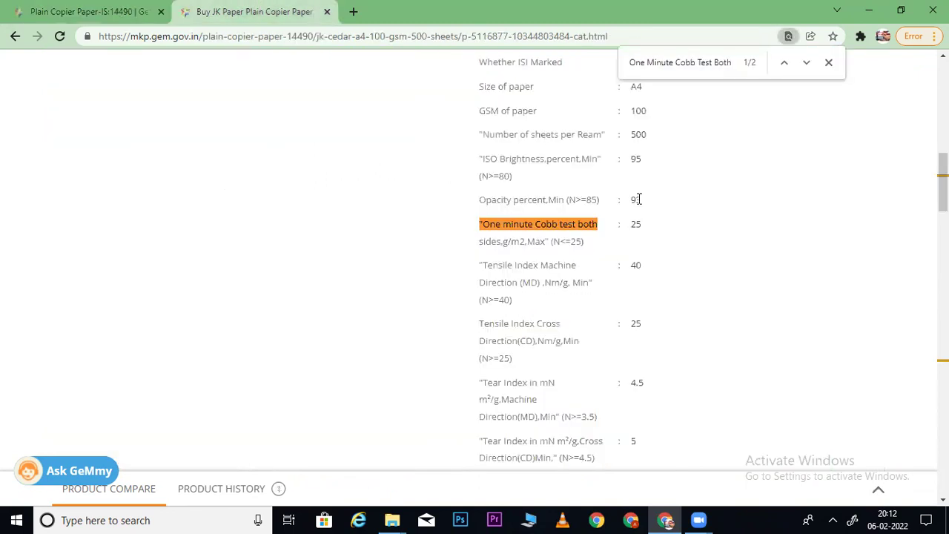
pyautogui.click(111, 8)
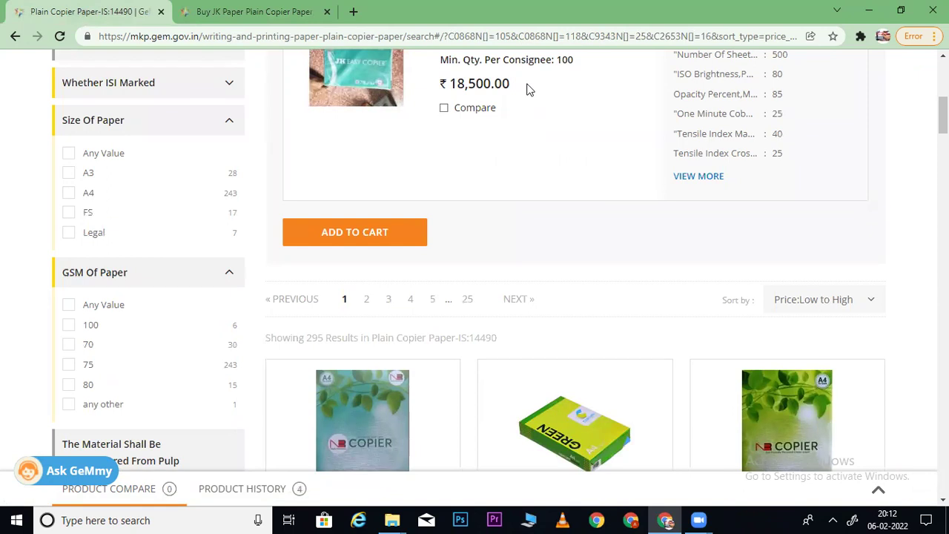
pyautogui.scroll(-7, 631, 117)
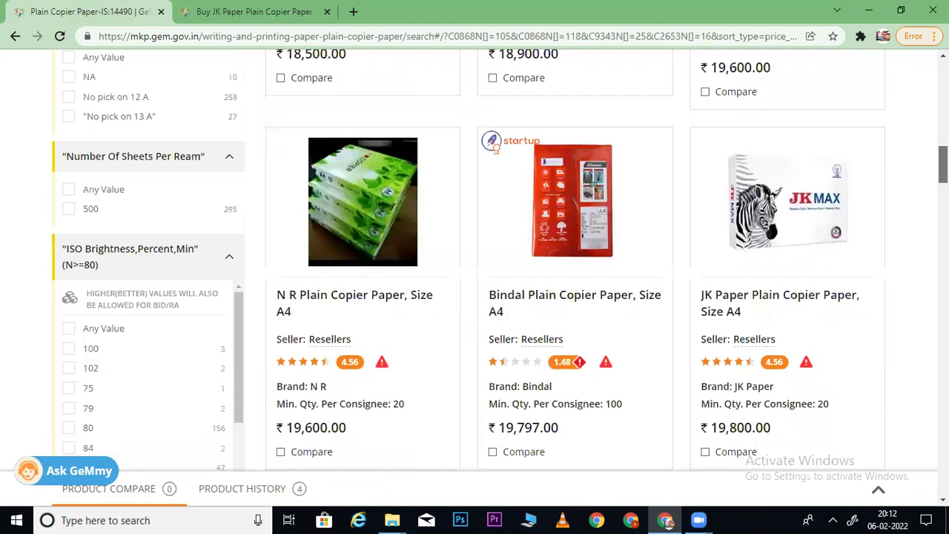
pyautogui.scroll(1, 392, 165)
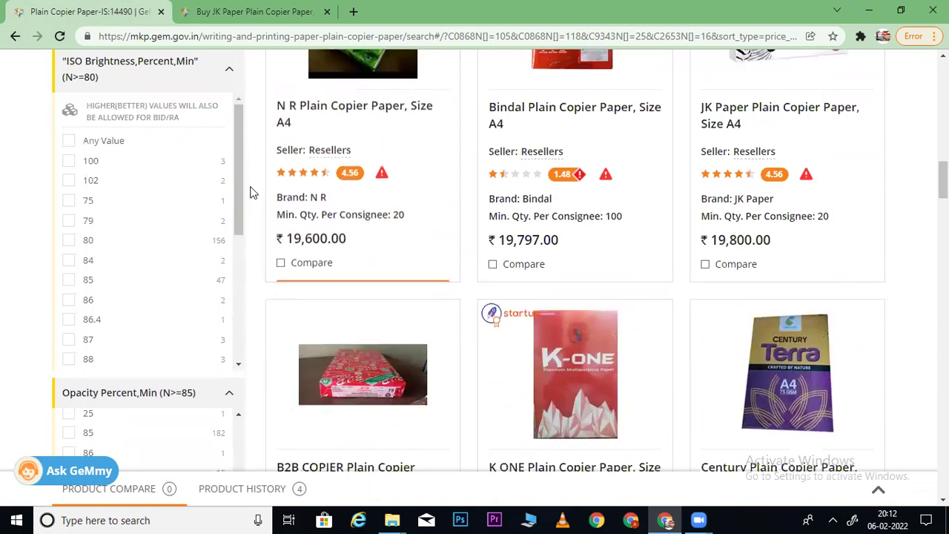
# - Collapse the ISO Brightness filter, copy the Opacity Percent heading, and switch to the JK Paper spec tab
pyautogui.moveTo(242, 185); pyautogui.dragTo(237, 89)
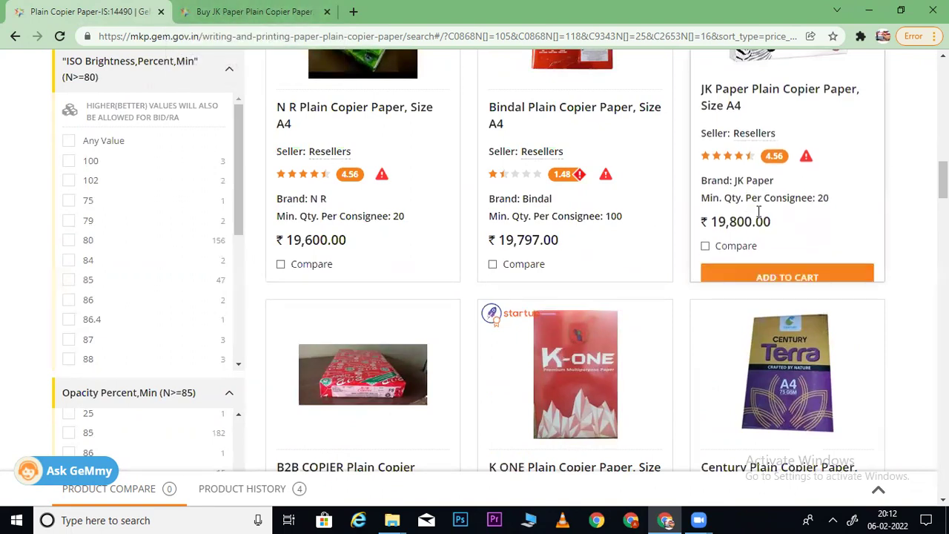
pyautogui.click(218, 69)
pyautogui.moveTo(239, 238); pyautogui.dragTo(259, 146)
pyautogui.moveTo(63, 120); pyautogui.dragTo(138, 120)
pyautogui.hotkey('ctrl', 'c')
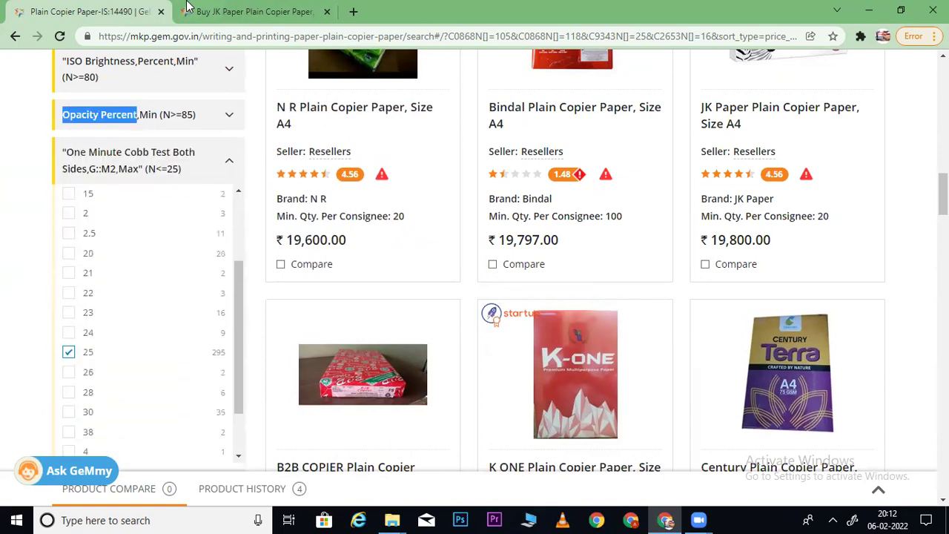
pyautogui.click(187, 7)
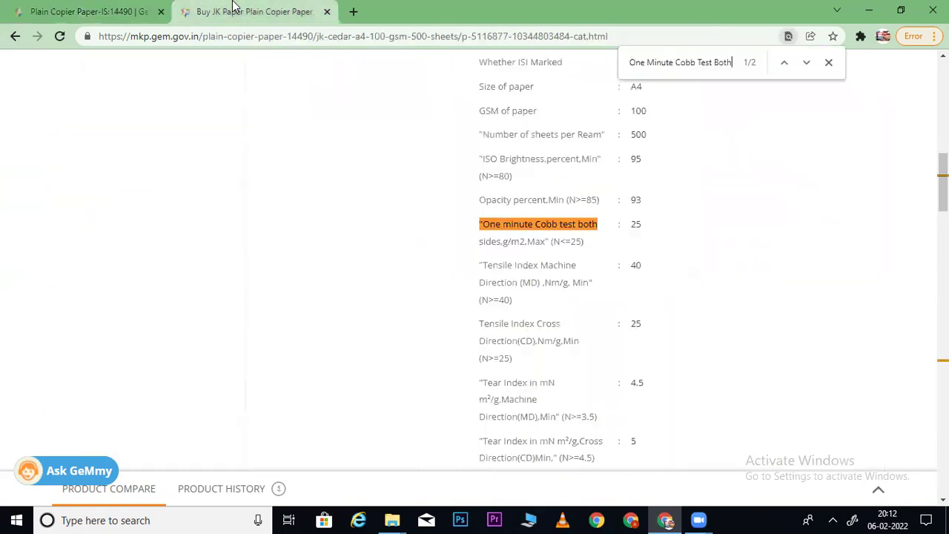
# - Find 'Opacity Percent' on the JK Paper spec page, then return to the results
pyautogui.tripleClick(650, 63)
pyautogui.hotkey('ctrl', 'v')
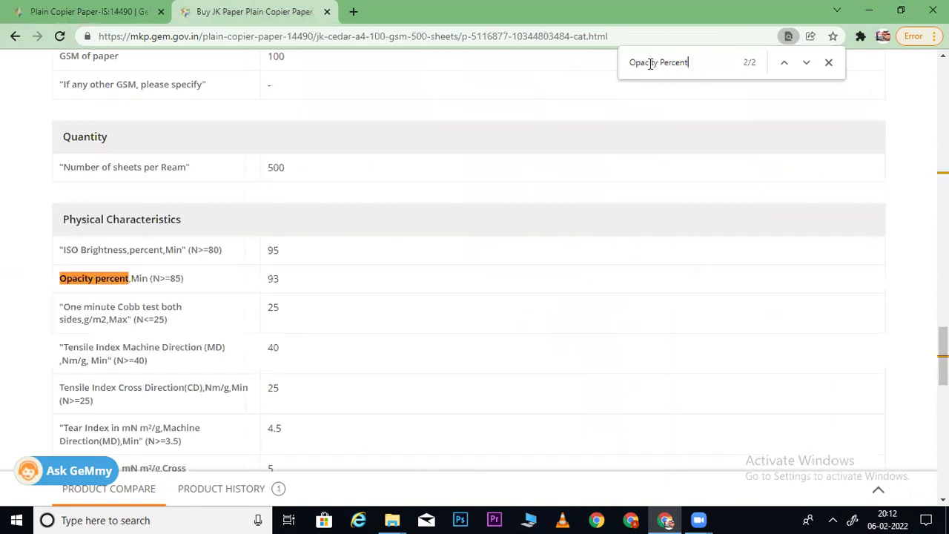
pyautogui.click(113, 13)
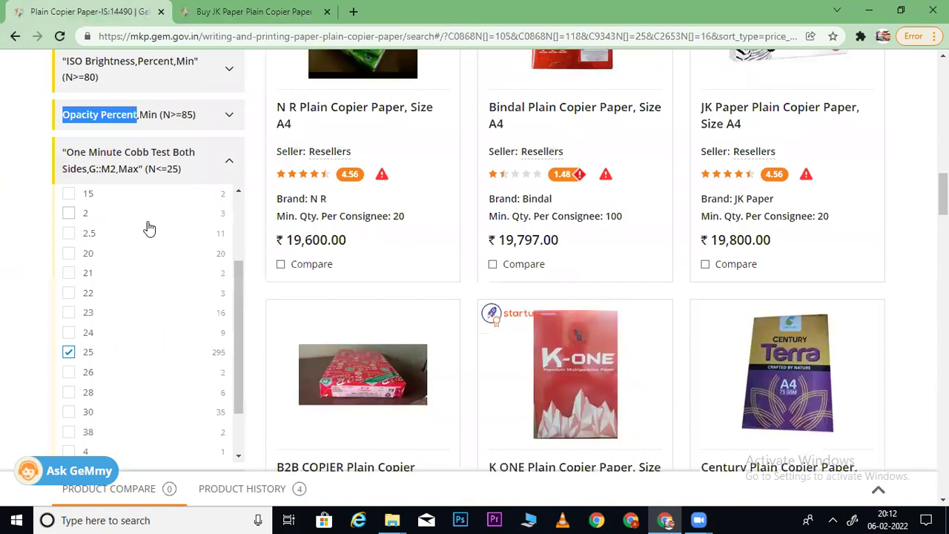
# - Filter the copier paper results by Opacity 93, review them, then remove the 93 filter
pyautogui.click(169, 116)
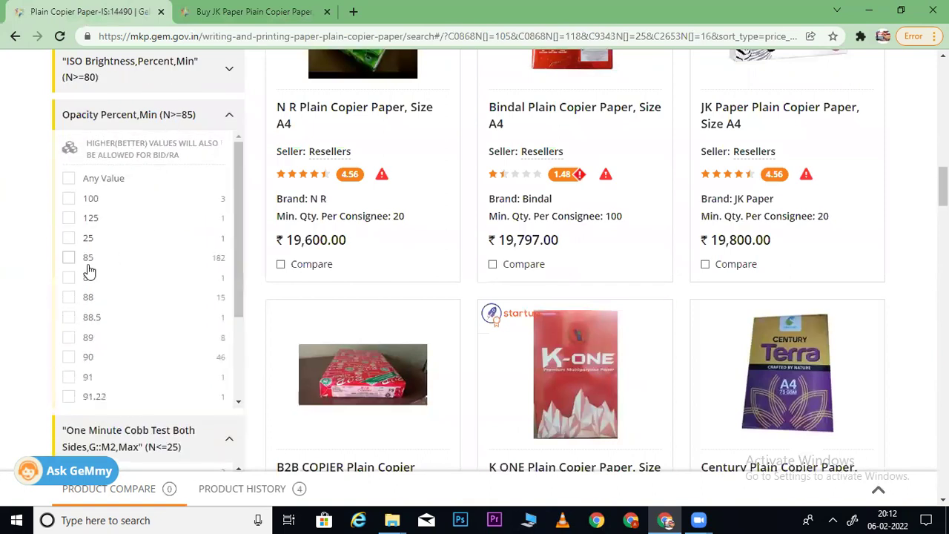
pyautogui.moveTo(232, 284); pyautogui.dragTo(236, 358)
pyautogui.click(68, 323)
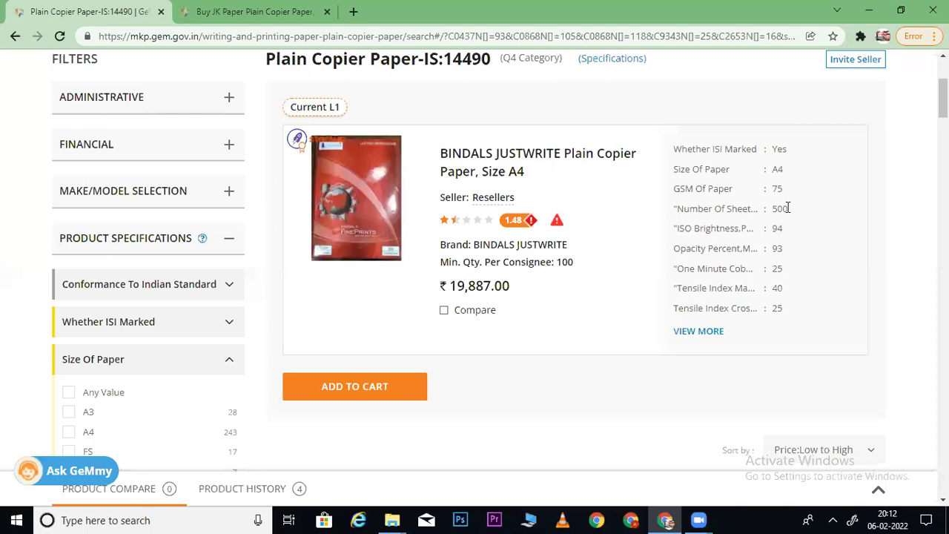
pyautogui.scroll(-10, 475, 267)
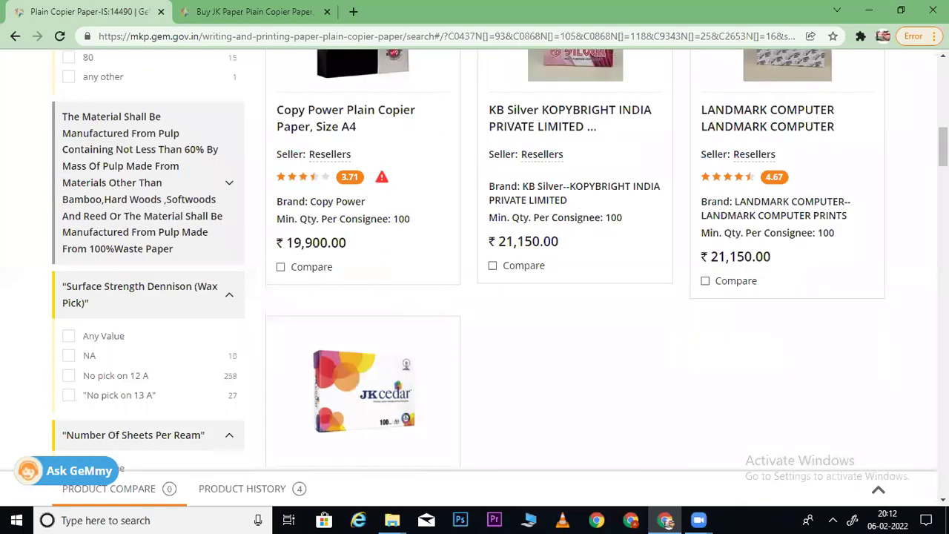
pyautogui.scroll(3, 474, 267)
pyautogui.scroll(-6, 475, 267)
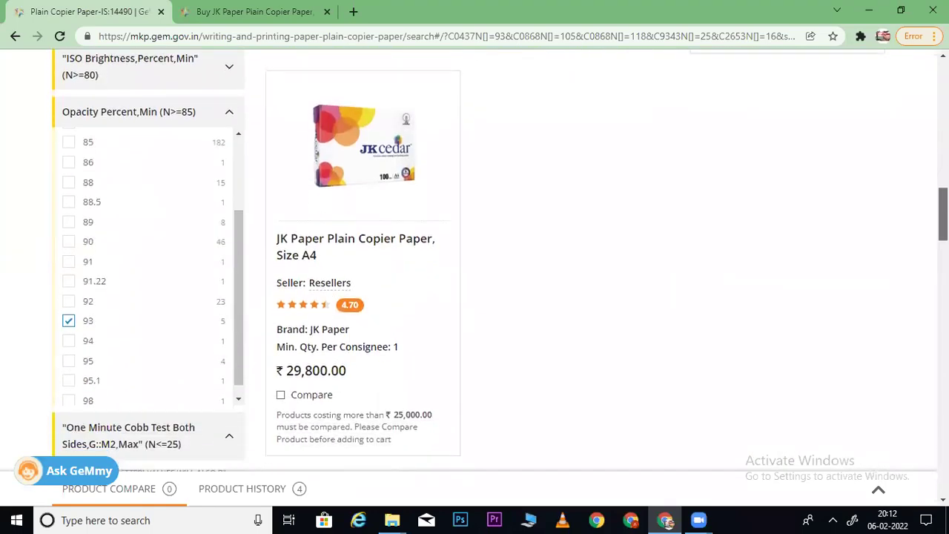
pyautogui.scroll(8, 475, 267)
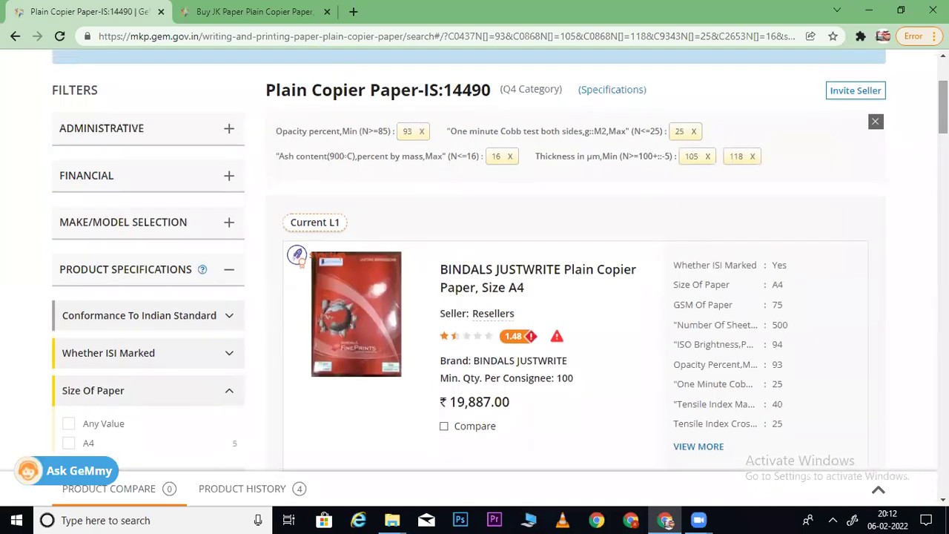
pyautogui.click(422, 131)
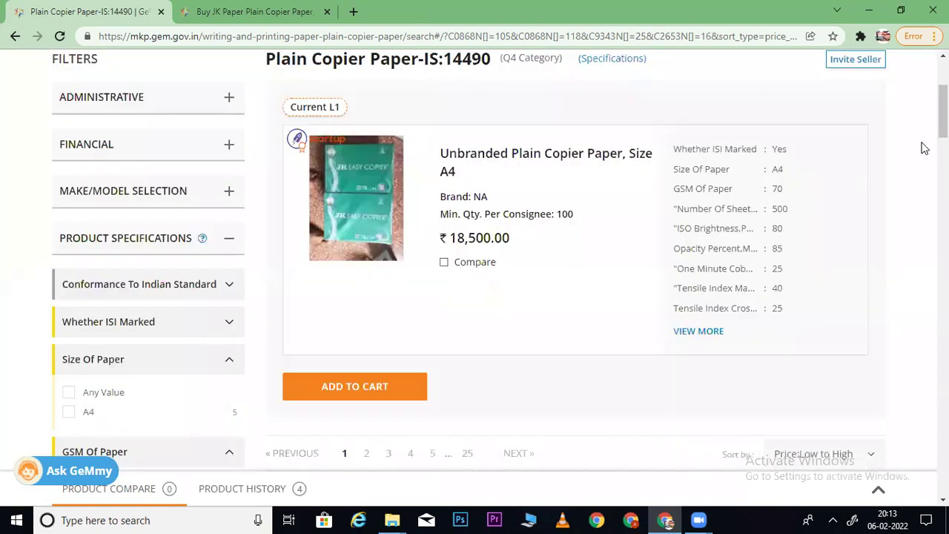
# - Collapse the Opacity Percent and Cobb Test filters and copy the Tensile Index Machine heading
pyautogui.scroll(-15, 853, 211)
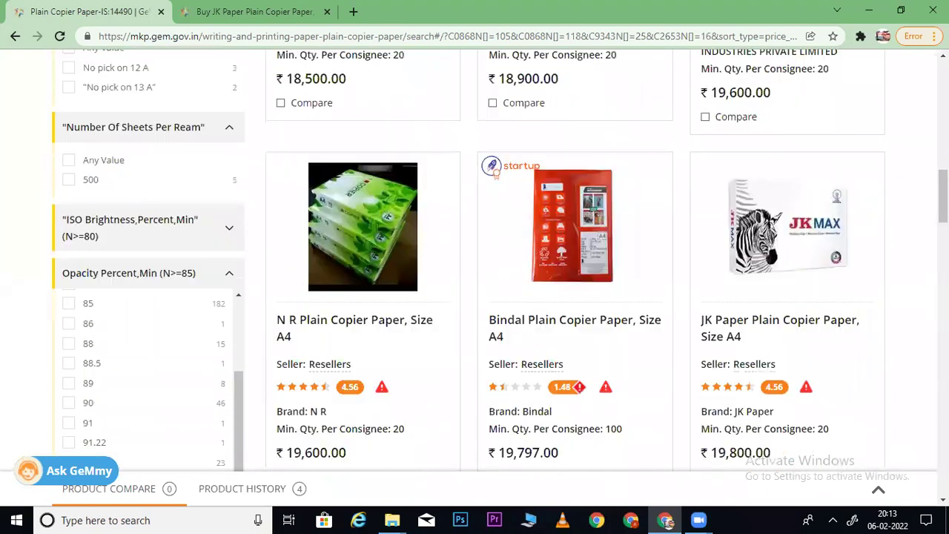
pyautogui.click(178, 276)
pyautogui.scroll(-2, 894, 208)
pyautogui.scroll(-3, 344, 222)
pyautogui.scroll(4, 343, 223)
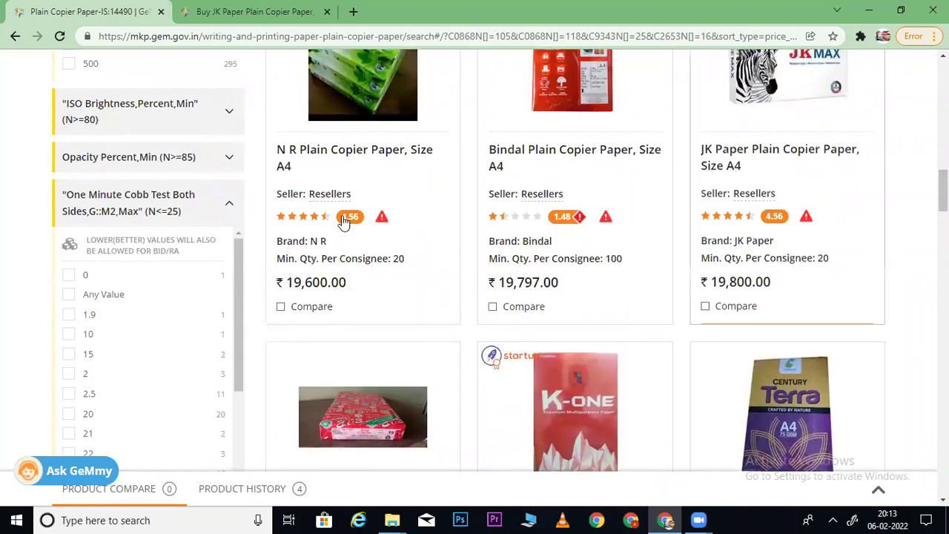
pyautogui.click(169, 210)
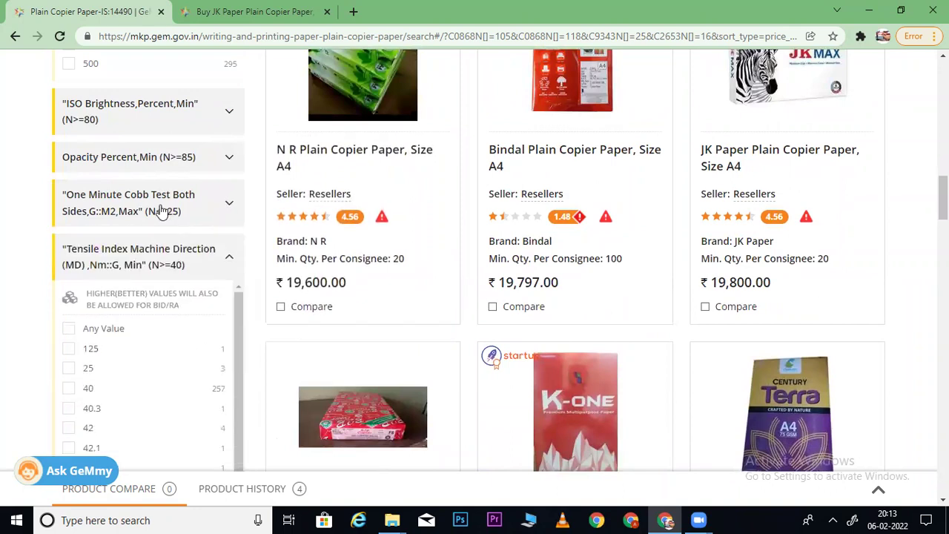
pyautogui.scroll(-3, 371, 259)
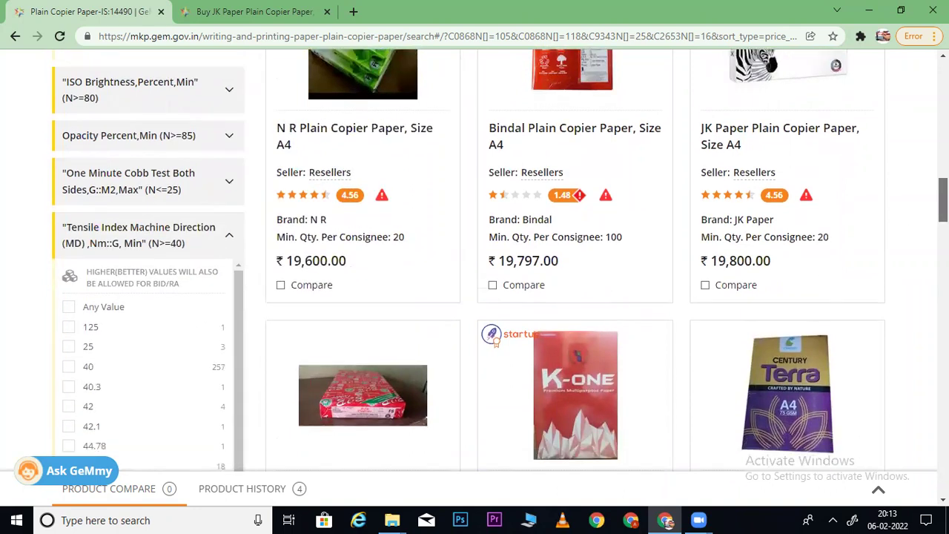
pyautogui.moveTo(66, 83); pyautogui.dragTo(170, 84)
pyautogui.hotkey('ctrl', 'c')
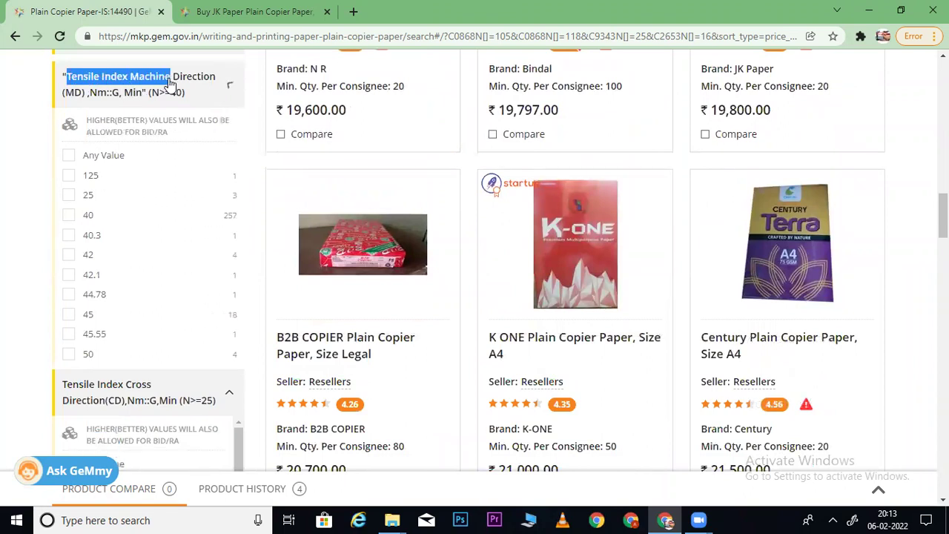
# - Find Tensile Index Machine on the JK Paper spec page, then filter results to 40
pyautogui.click(290, 5)
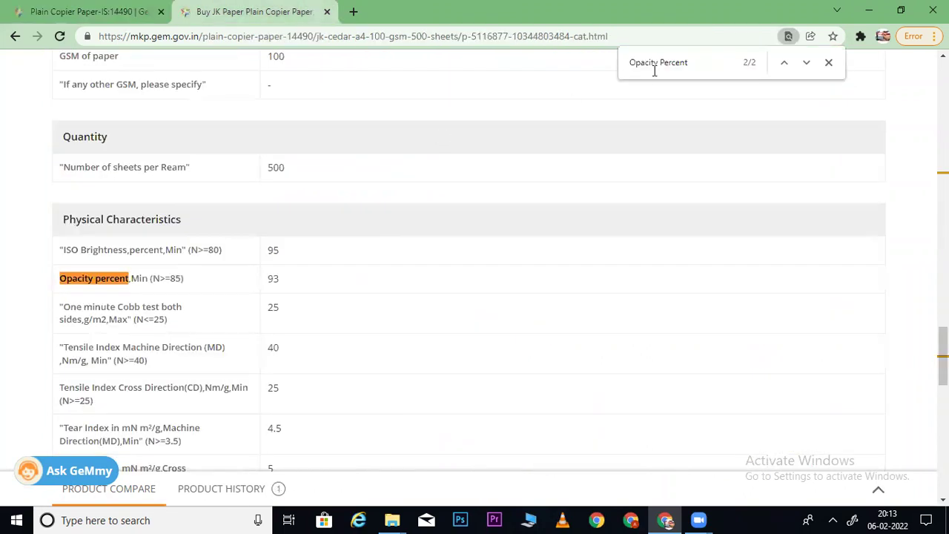
pyautogui.hotkey('ctrl', 'a')
pyautogui.hotkey('ctrl', 'v')
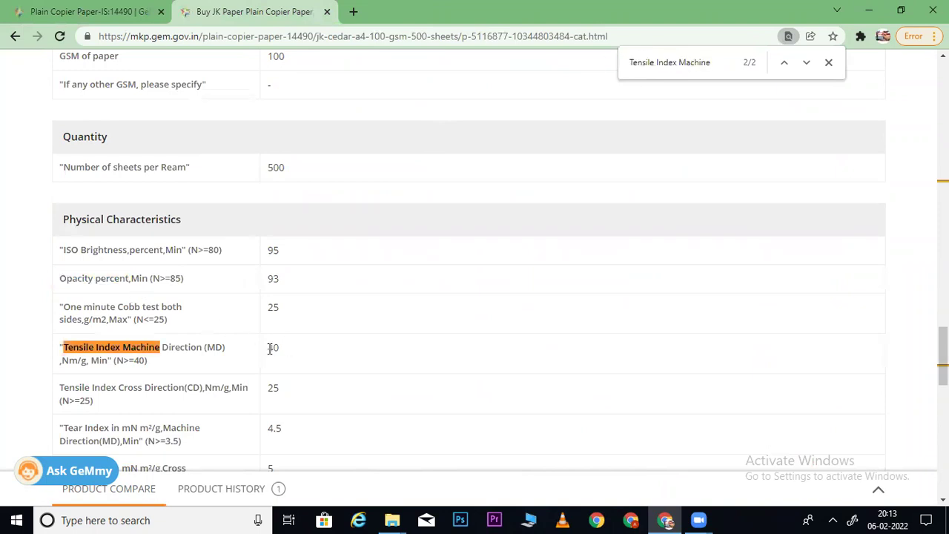
pyautogui.click(102, 7)
pyautogui.click(135, 92)
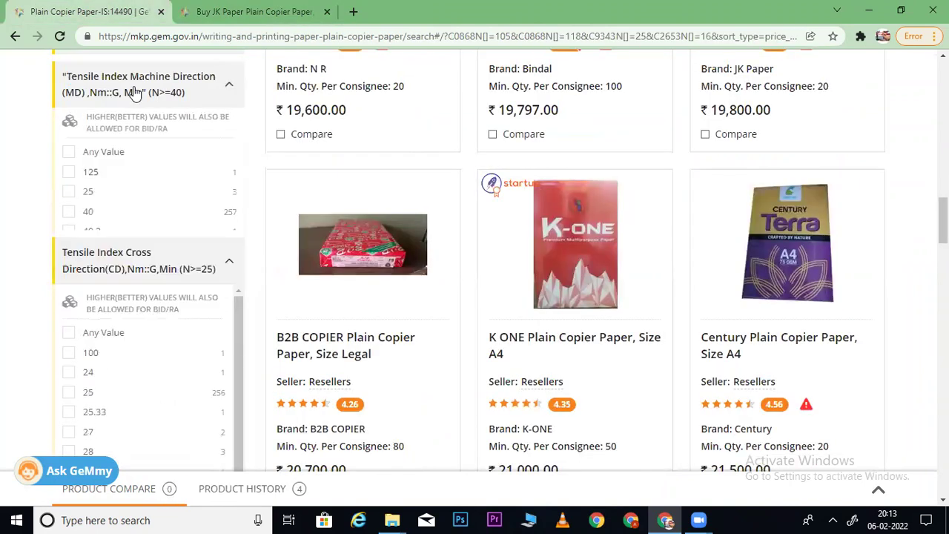
pyautogui.click(68, 216)
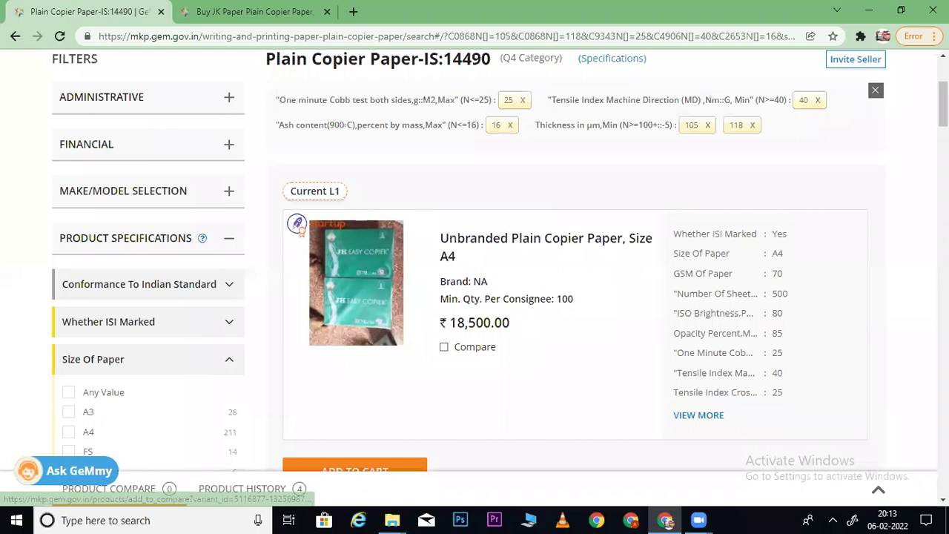
pyautogui.scroll(-8, 639, 212)
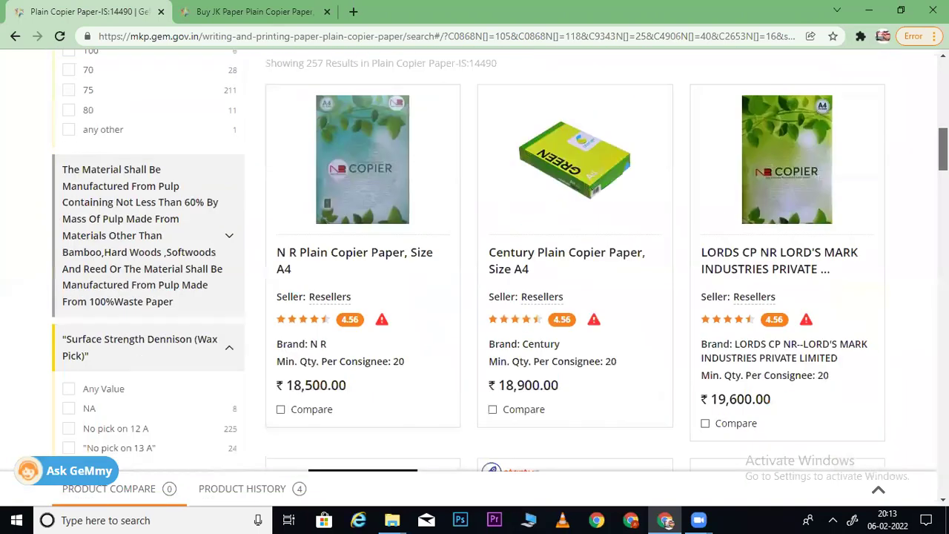
# - Sort the copier paper results by price from high to low and browse them
pyautogui.scroll(3, 800, 246)
pyautogui.click(777, 273)
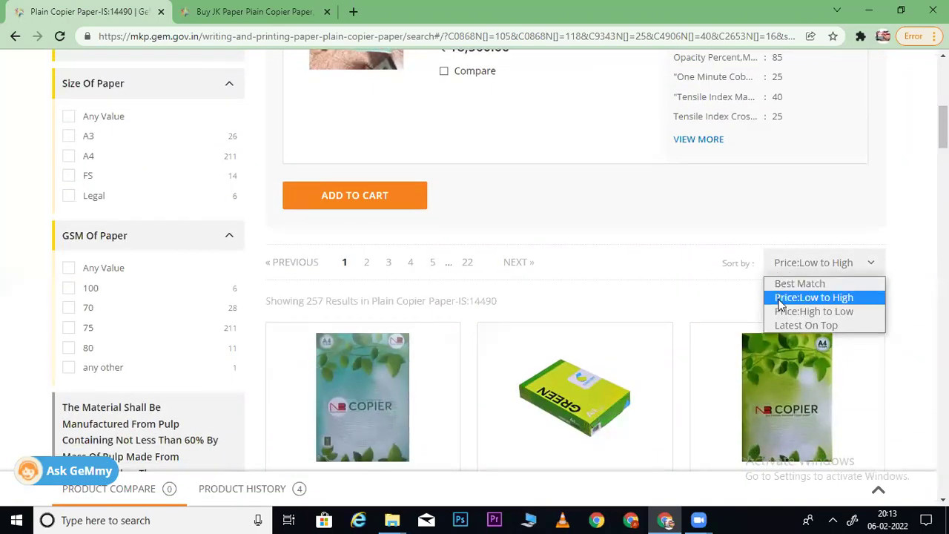
pyautogui.click(779, 312)
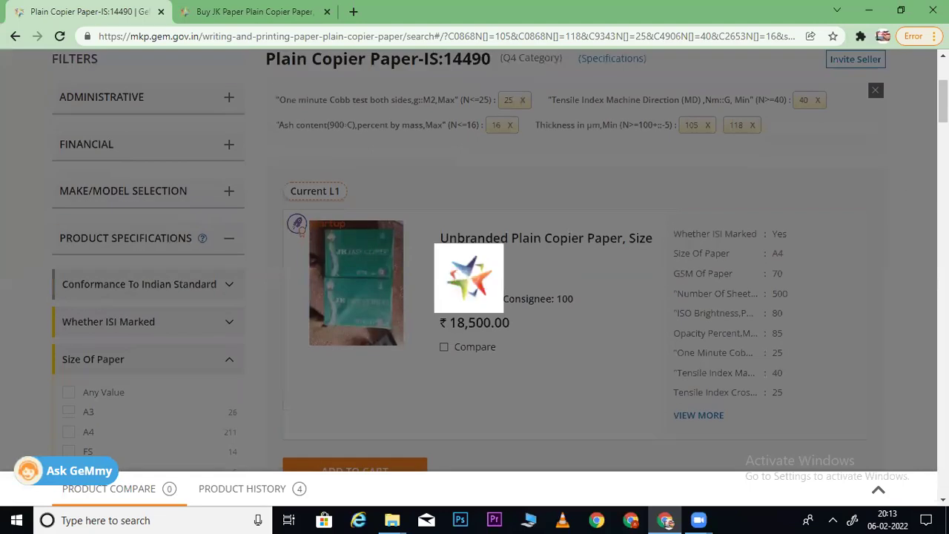
pyautogui.scroll(-6, 500, 263)
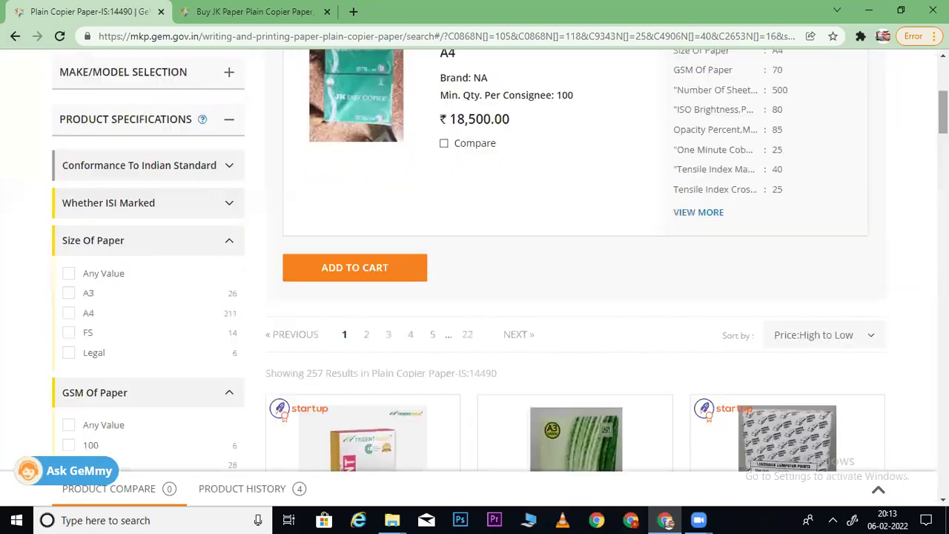
pyautogui.scroll(-5, 500, 263)
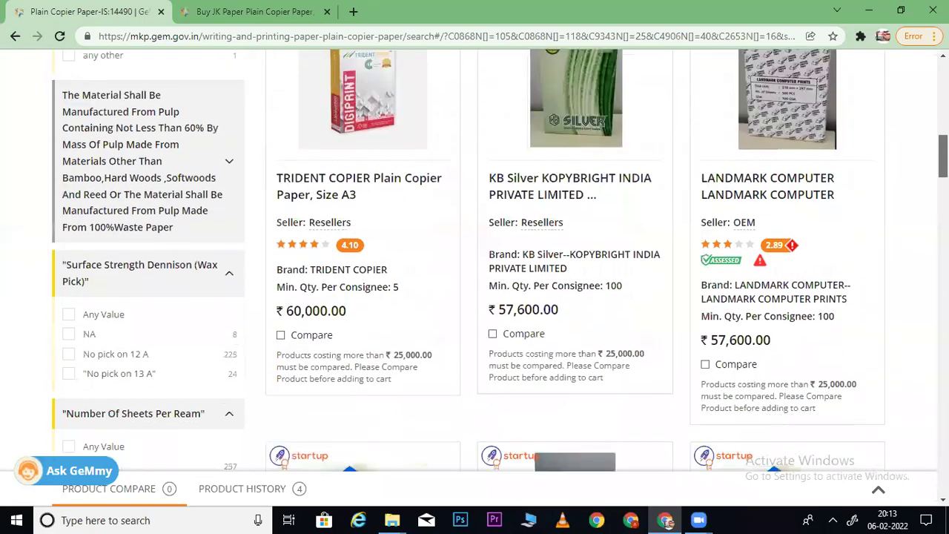
pyautogui.scroll(-2, 500, 263)
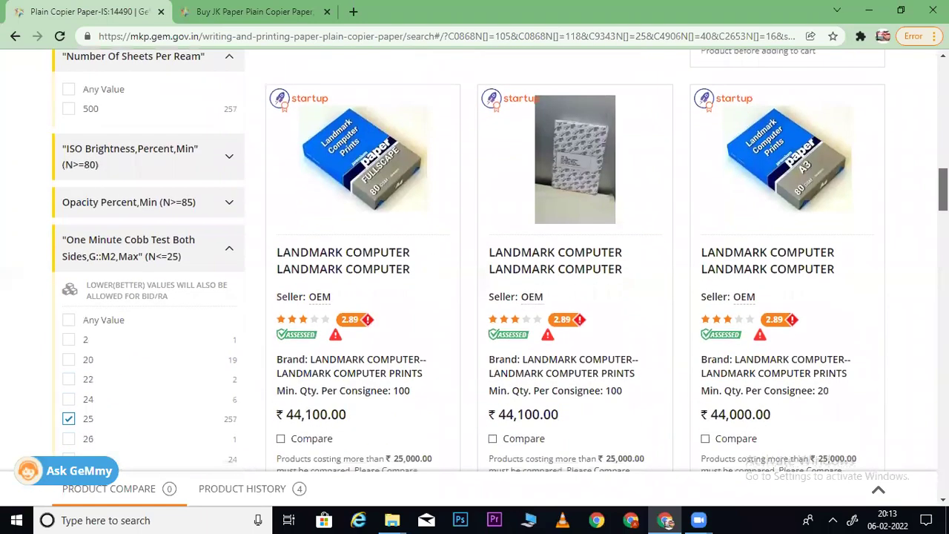
pyautogui.scroll(5, 500, 264)
pyautogui.scroll(10, 830, 221)
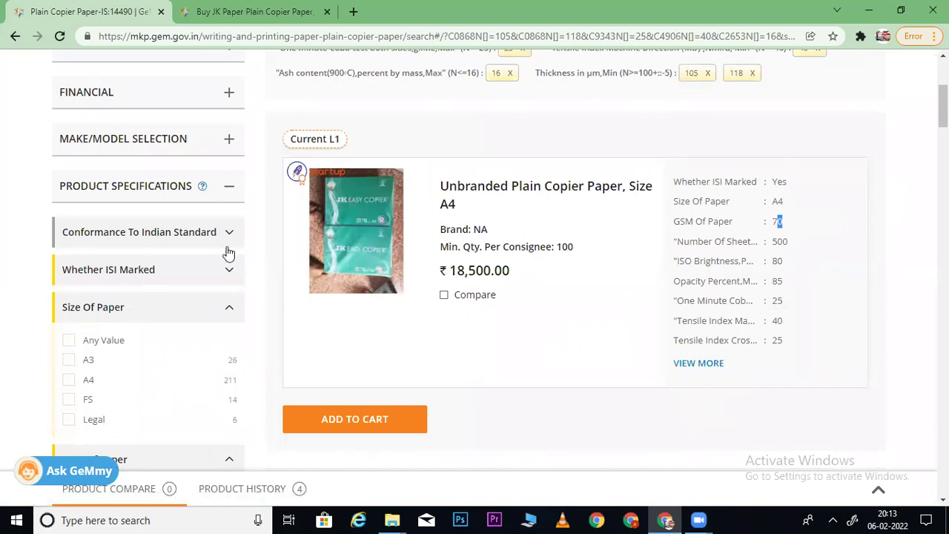
# - Check the JK Paper specs, then collapse Size Of Paper to reveal the GSM Of Paper options
pyautogui.click(189, 9)
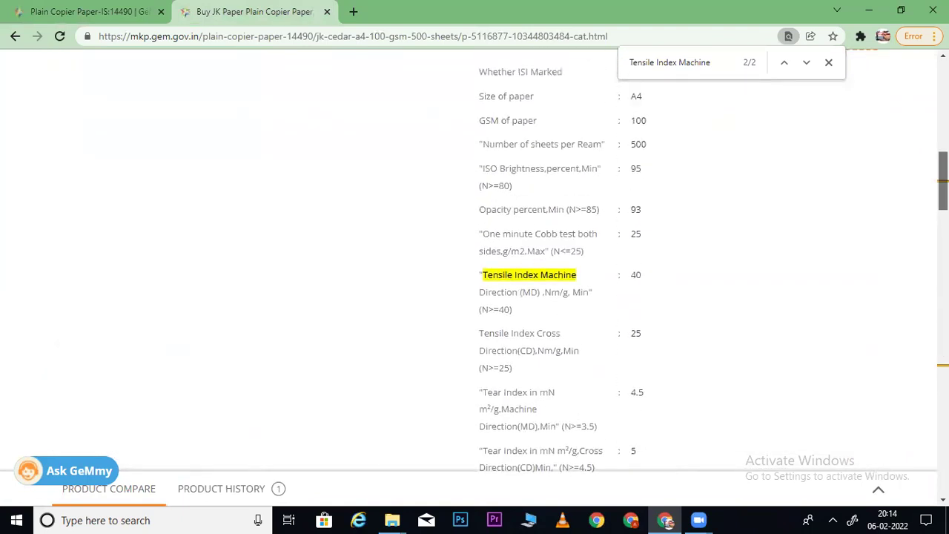
pyautogui.click(88, 21)
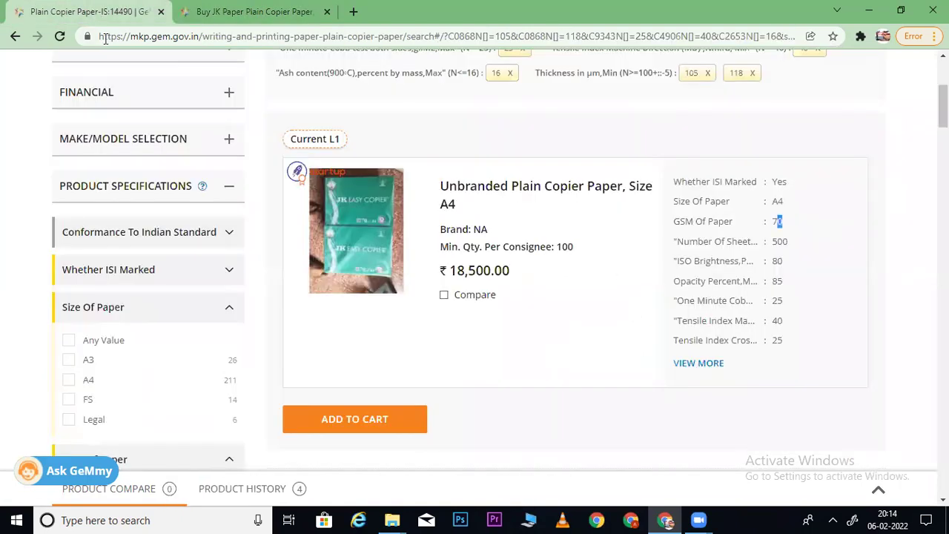
pyautogui.click(136, 314)
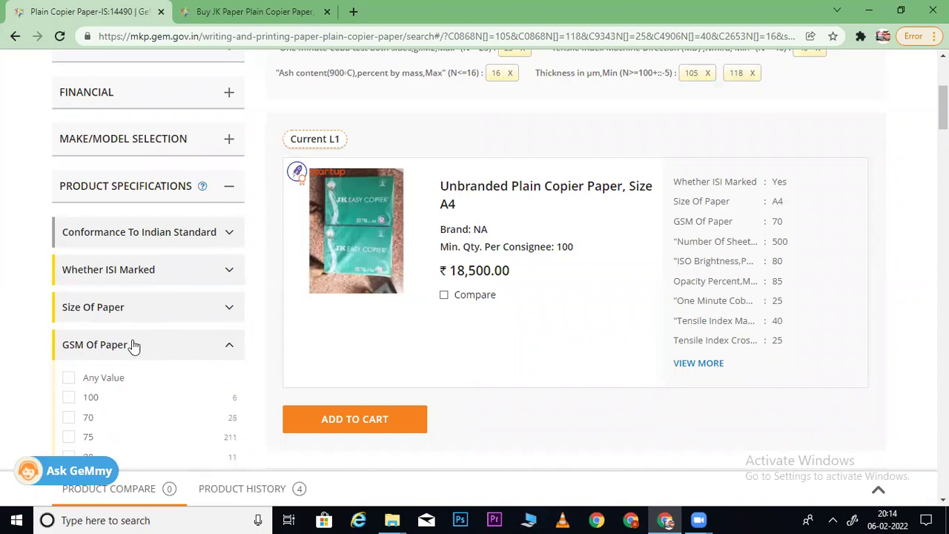
pyautogui.scroll(-2, 474, 275)
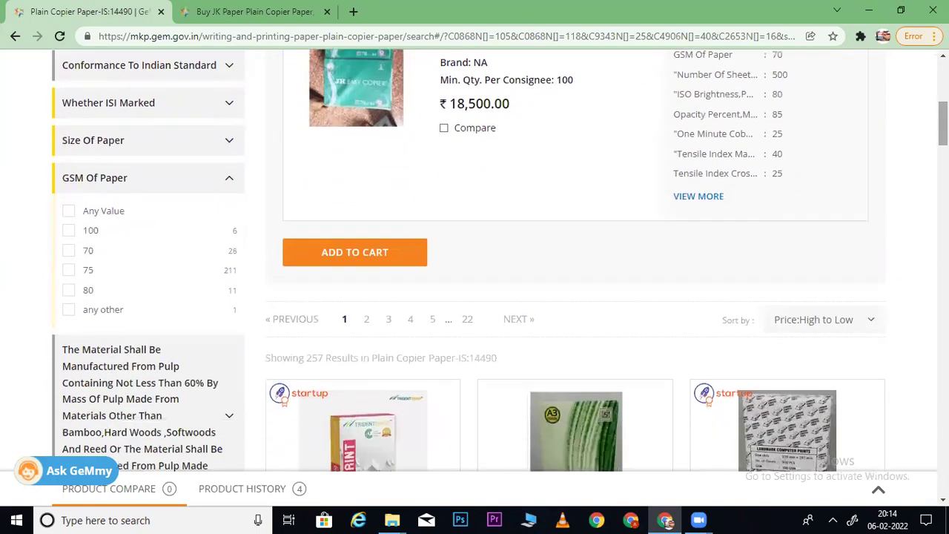
# - Filter the copier paper results to 100 GSM paper, leaving six listings
pyautogui.click(68, 231)
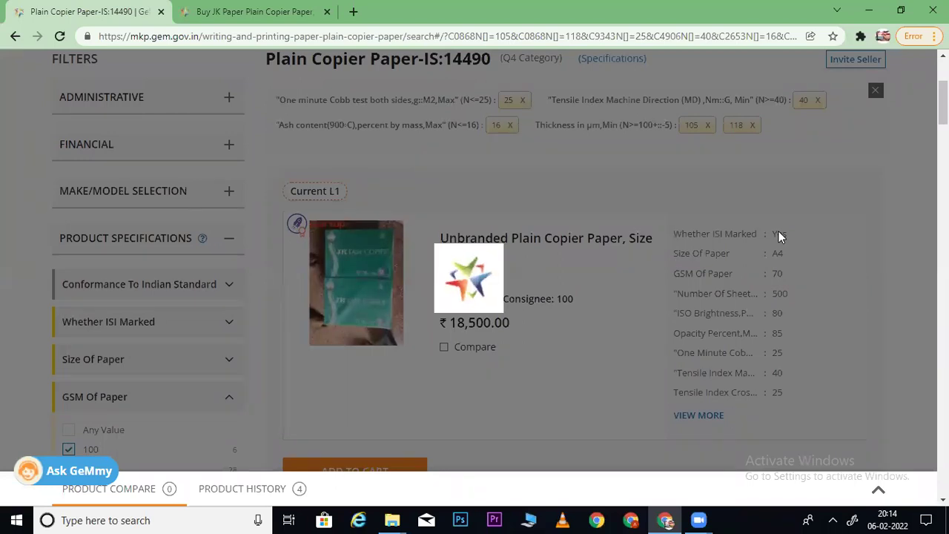
pyautogui.scroll(-7, 497, 260)
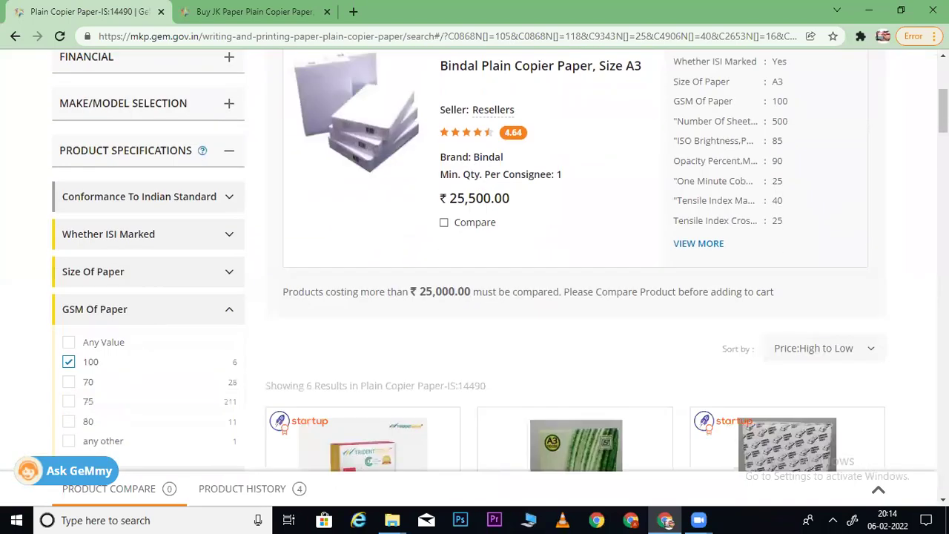
pyautogui.scroll(-4, 497, 260)
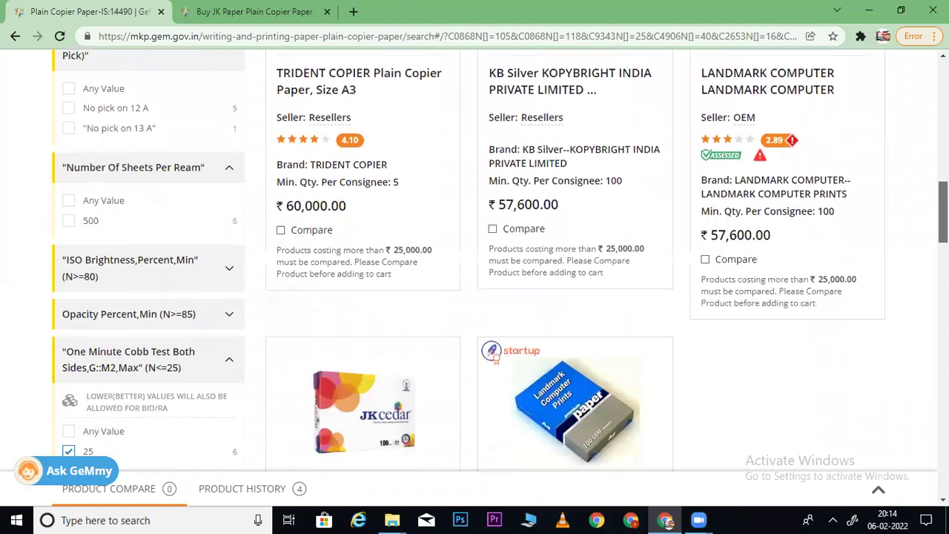
pyautogui.scroll(-2, 497, 260)
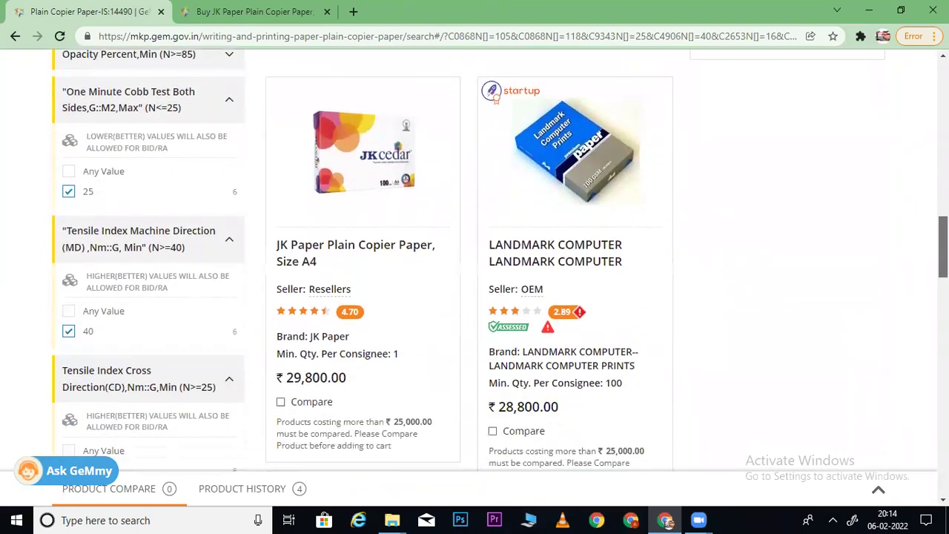
pyautogui.scroll(-1, 497, 260)
pyautogui.scroll(7, 497, 259)
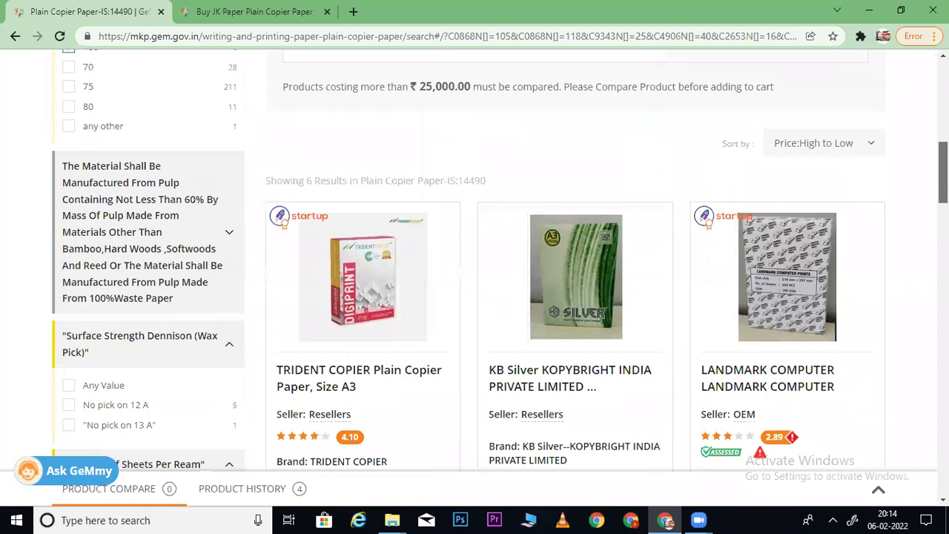
# - Sort the six 100 GSM listings by Price: High to Low and review them
pyautogui.click(816, 143)
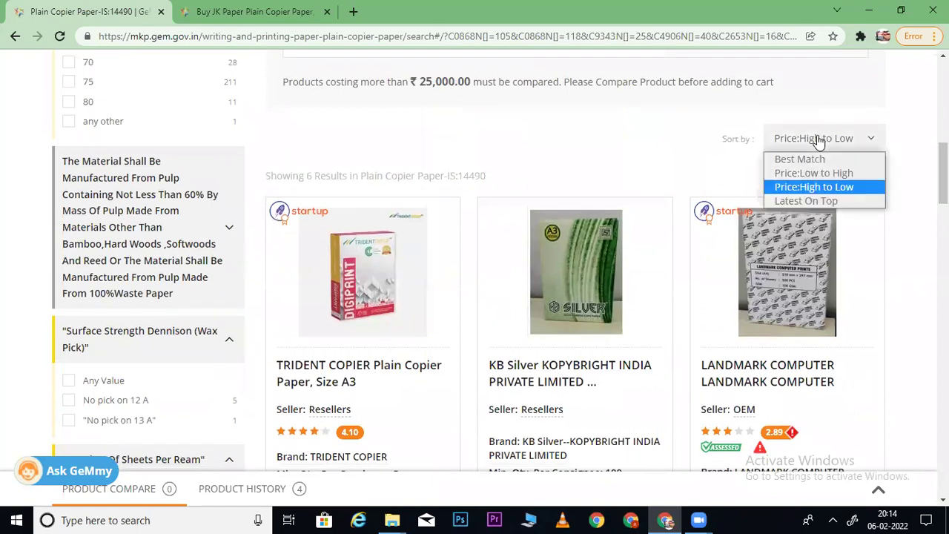
pyautogui.click(806, 187)
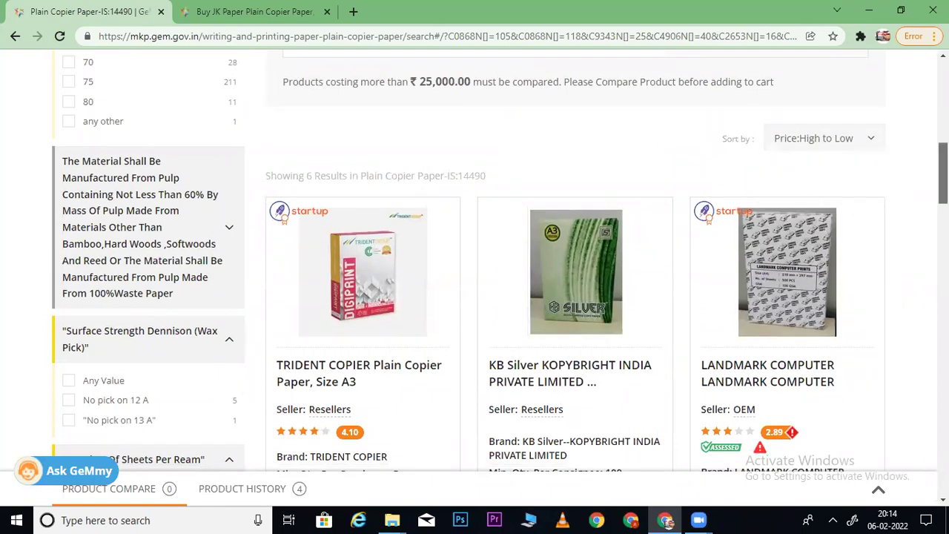
pyautogui.scroll(-7, 807, 187)
pyautogui.scroll(-2, 500, 255)
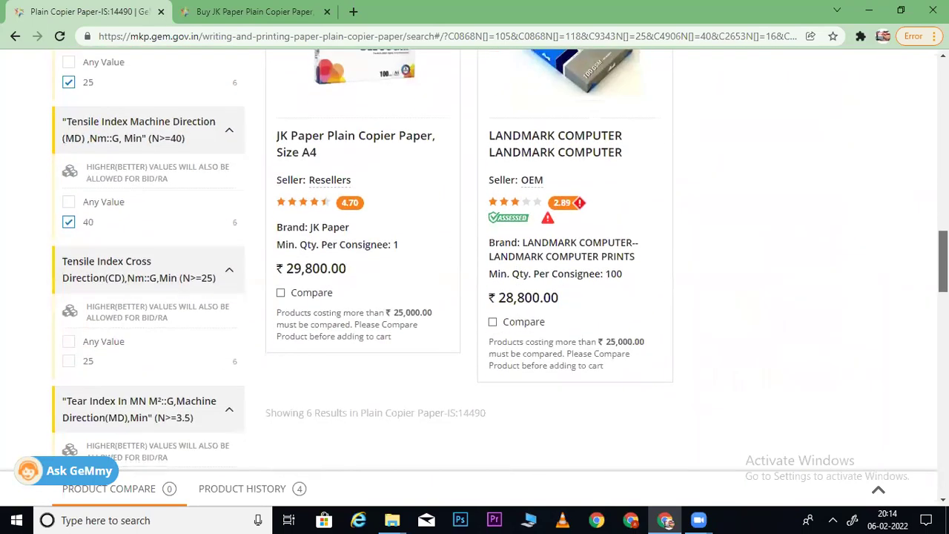
pyautogui.scroll(2, 636, 189)
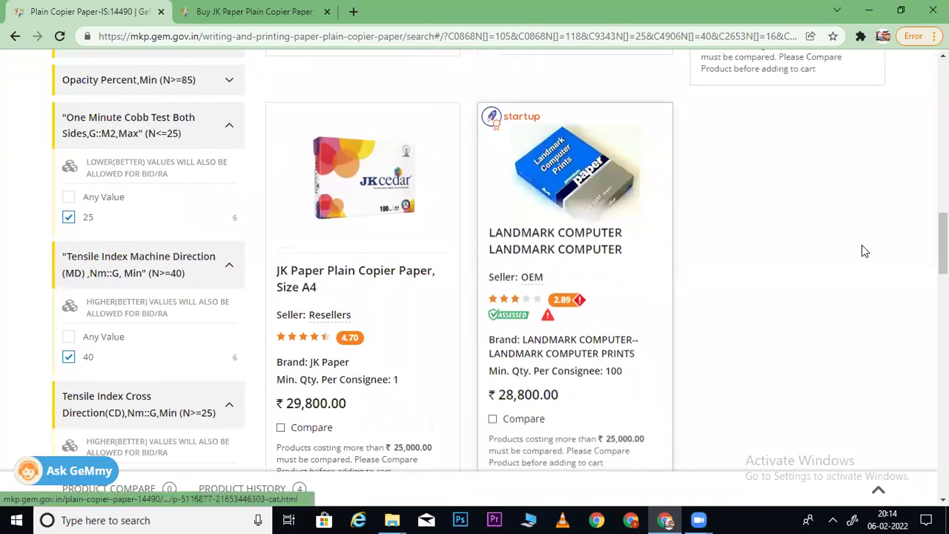
pyautogui.scroll(10, 579, 260)
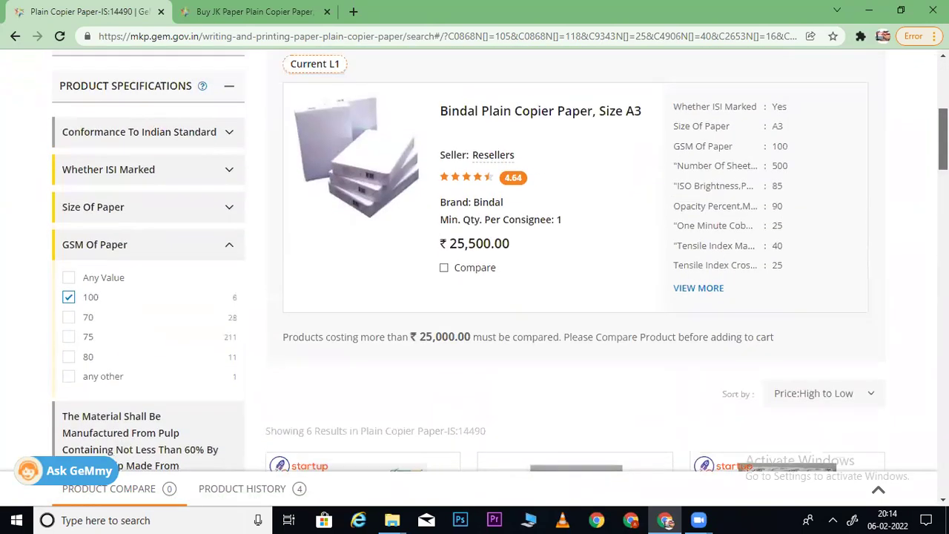
pyautogui.scroll(-2, 579, 259)
pyautogui.scroll(2, 579, 260)
pyautogui.scroll(-1, 578, 260)
pyautogui.scroll(-7, 578, 260)
pyautogui.scroll(5, 578, 260)
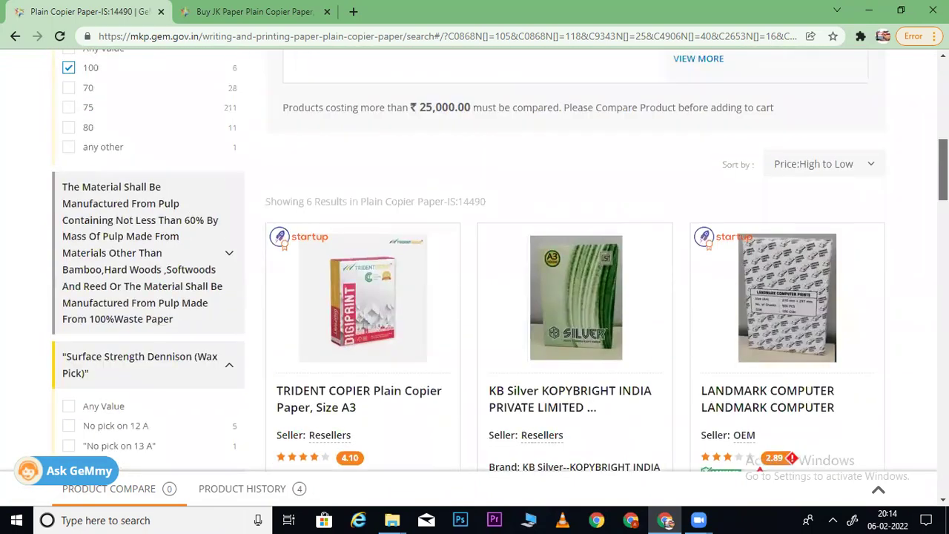
pyautogui.scroll(-1, 579, 260)
pyautogui.scroll(3, 579, 260)
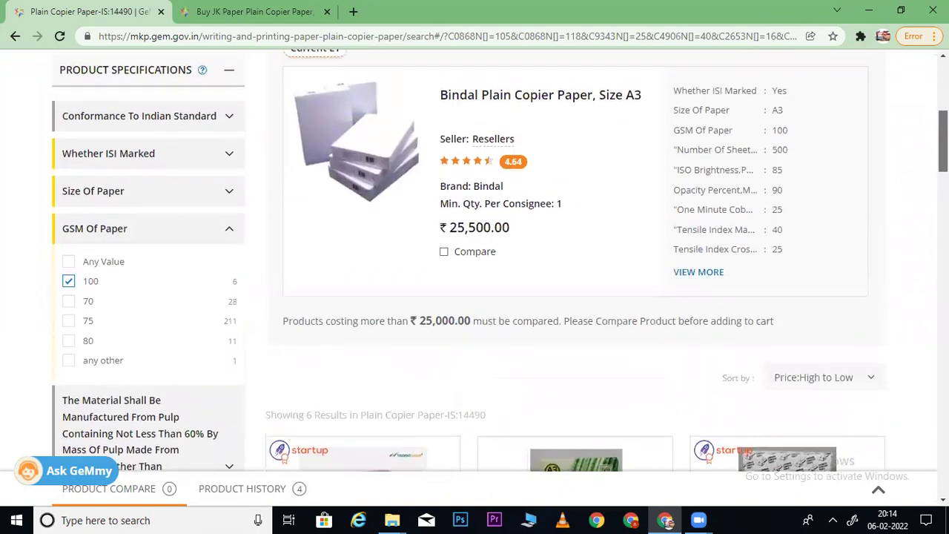
pyautogui.scroll(-5, 478, 168)
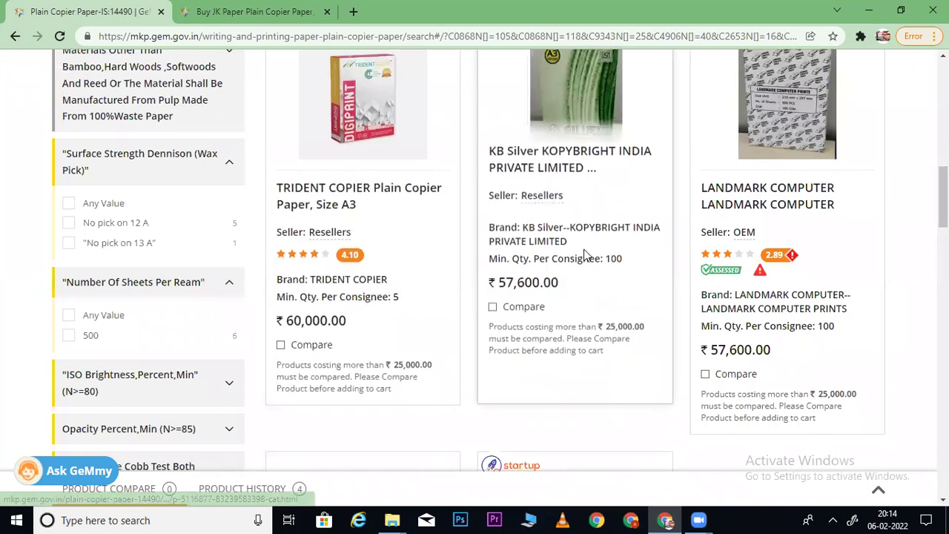
pyautogui.scroll(-1, 501, 260)
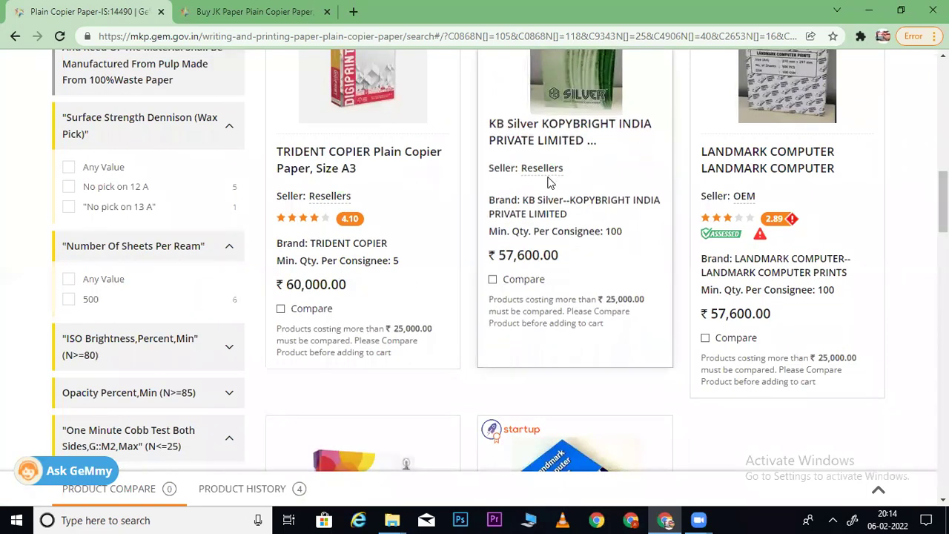
pyautogui.scroll(1, 474, 267)
pyautogui.scroll(-4, 501, 260)
pyautogui.scroll(8, 501, 260)
pyautogui.scroll(1, 501, 222)
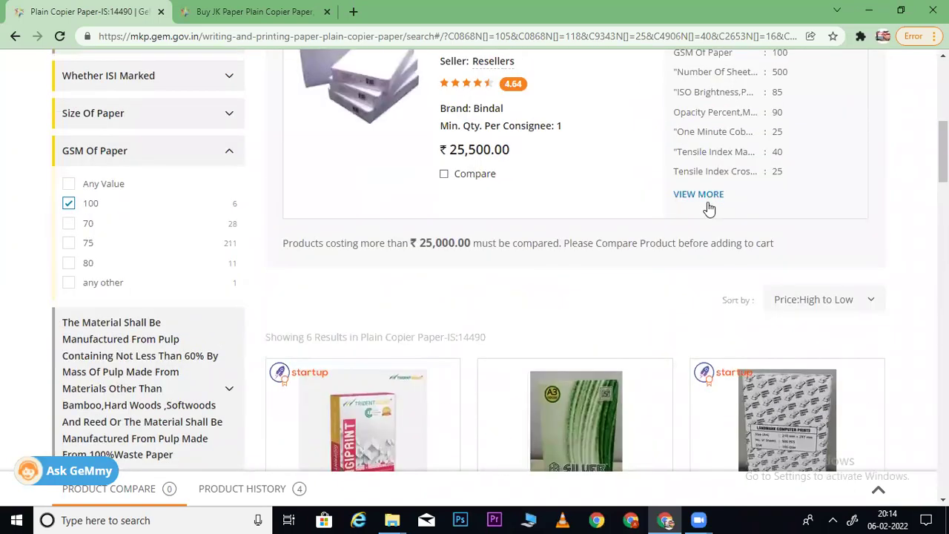
# - Expand the Bindal listing, apply the A4 size filter (2 listings), then untick A4 again
pyautogui.click(699, 195)
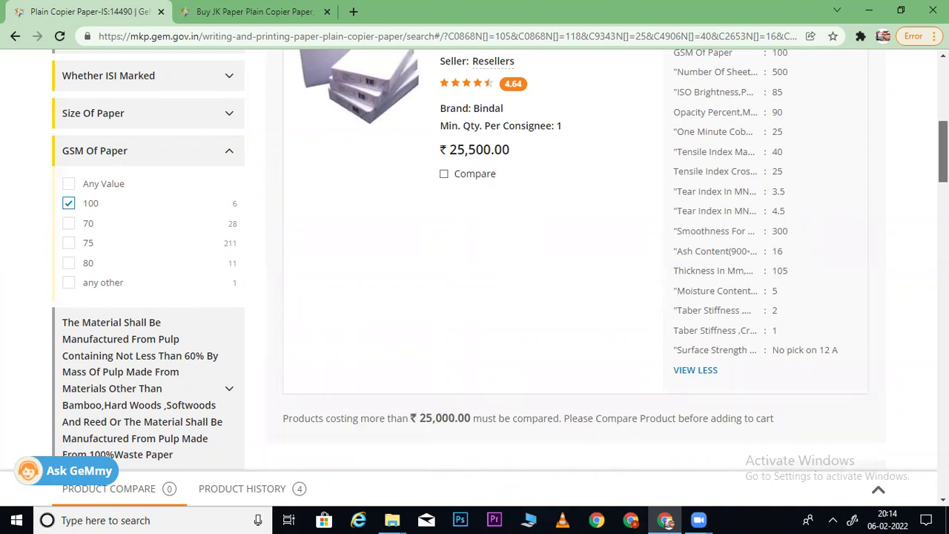
pyautogui.scroll(3, 853, 132)
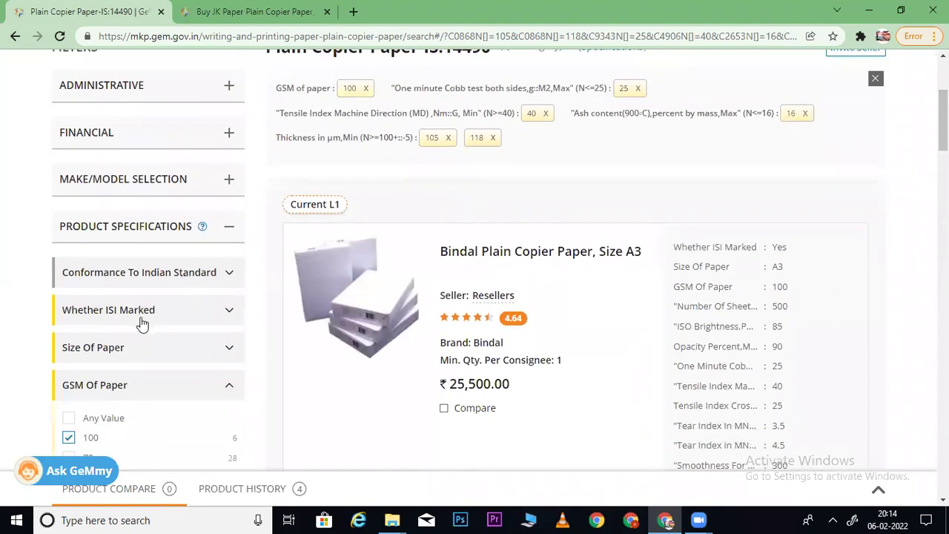
pyautogui.click(121, 347)
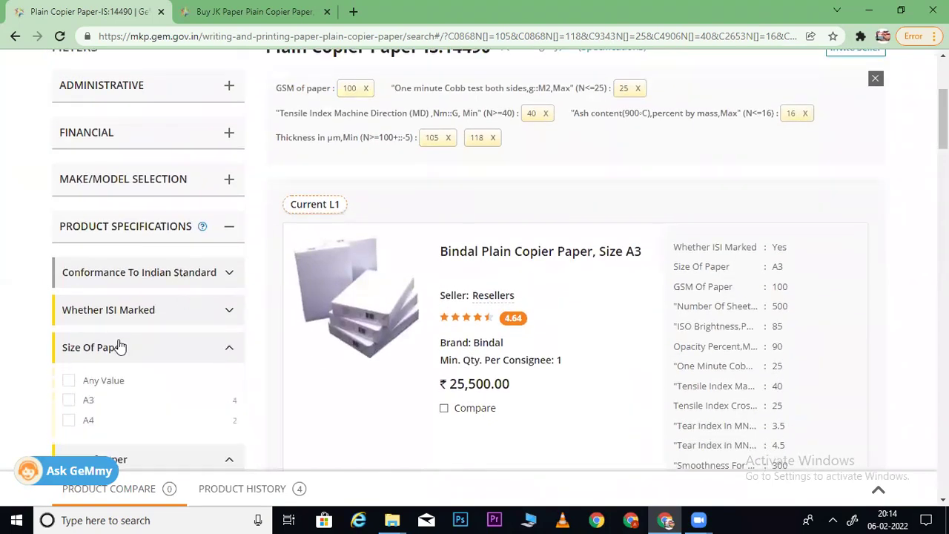
pyautogui.click(68, 422)
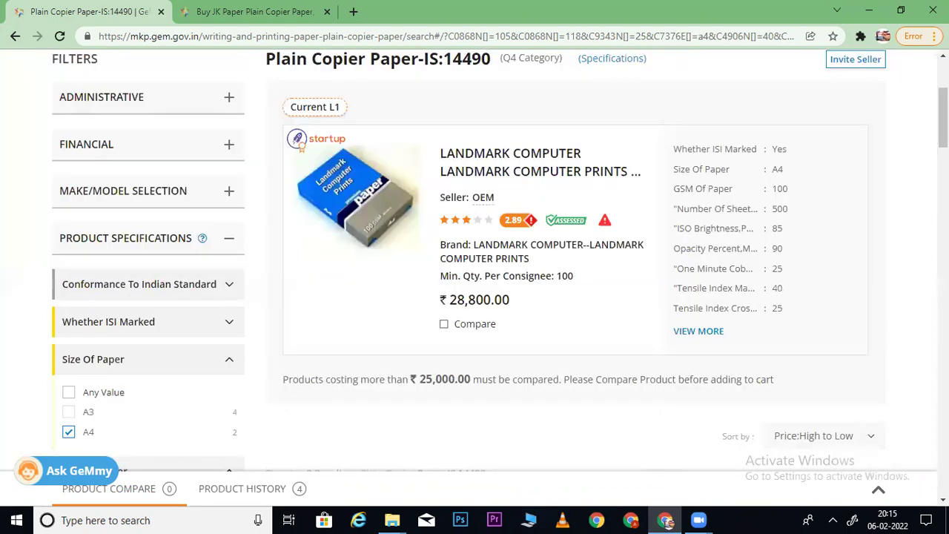
pyautogui.scroll(-5, 475, 259)
pyautogui.scroll(2, 475, 260)
pyautogui.scroll(3, 180, 339)
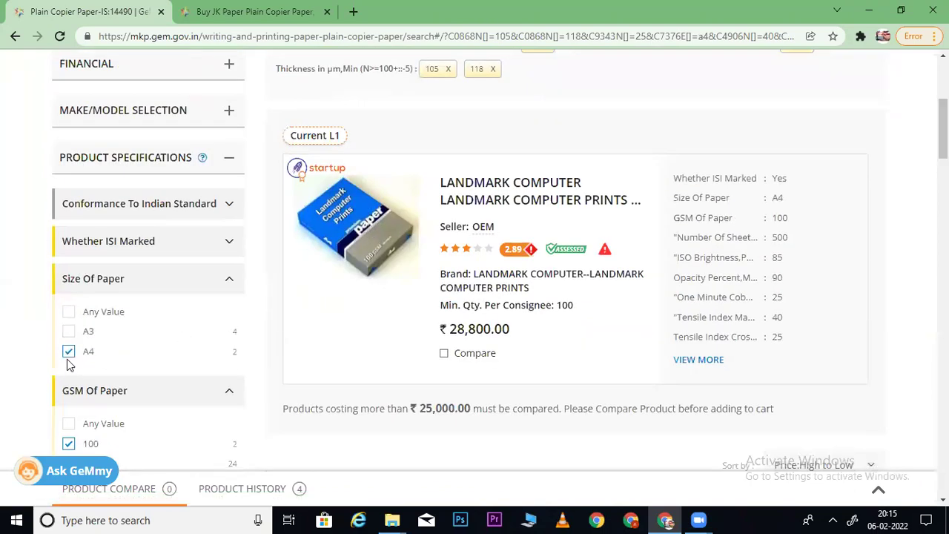
pyautogui.click(68, 353)
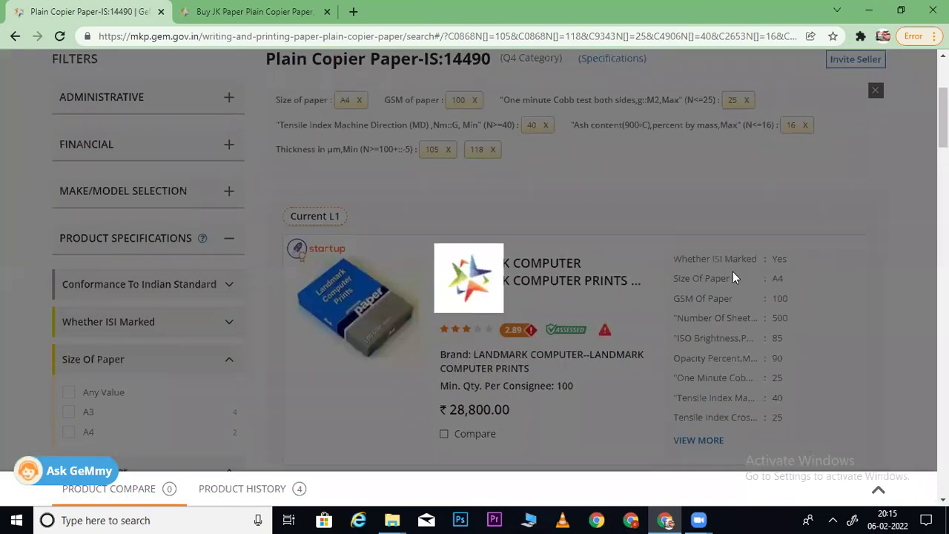
# - Expand the ISO Brightness filter and the Bindal listing's full specification list
pyautogui.scroll(-4, 733, 276)
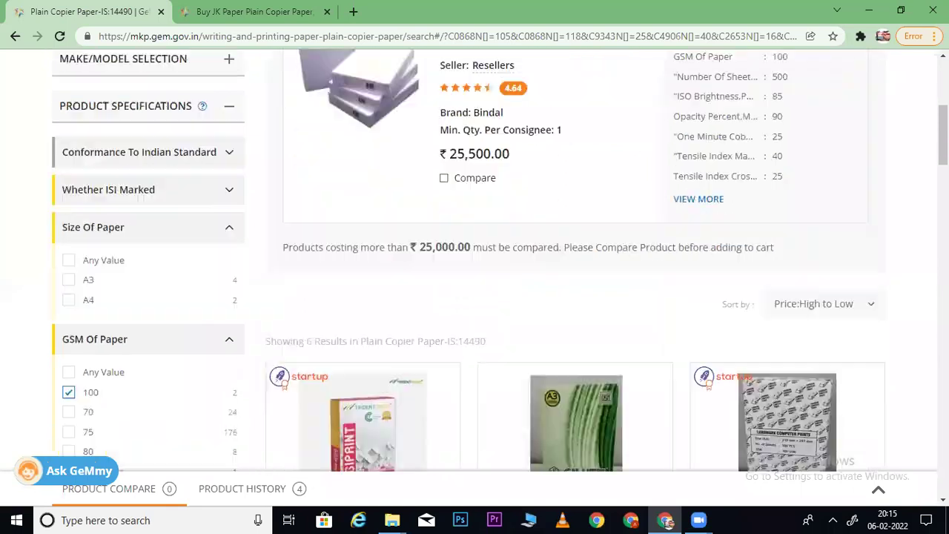
pyautogui.scroll(-7, 373, 261)
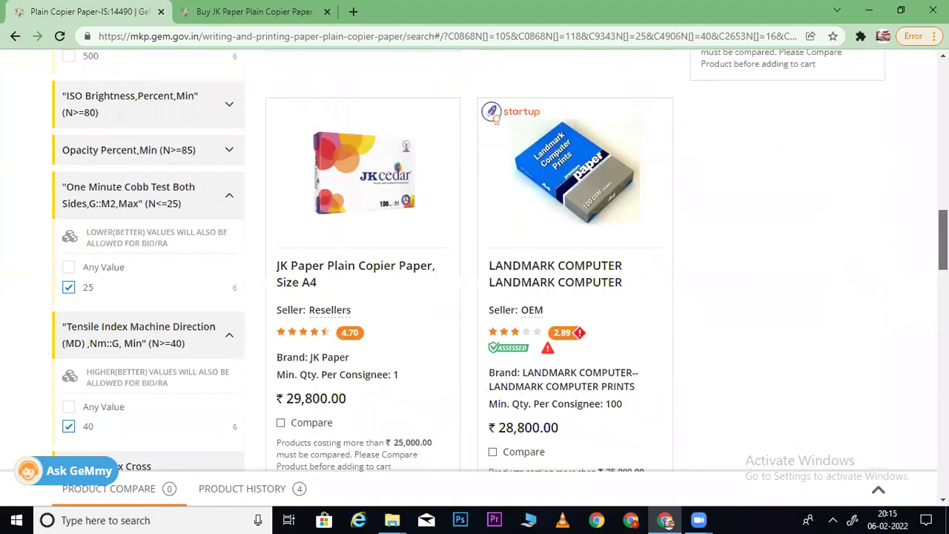
pyautogui.click(215, 146)
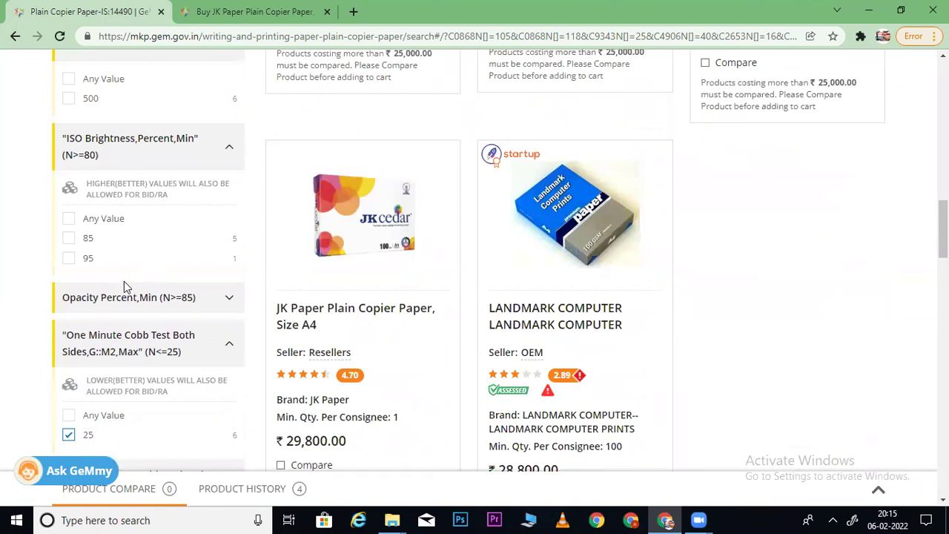
pyautogui.scroll(8, 600, 278)
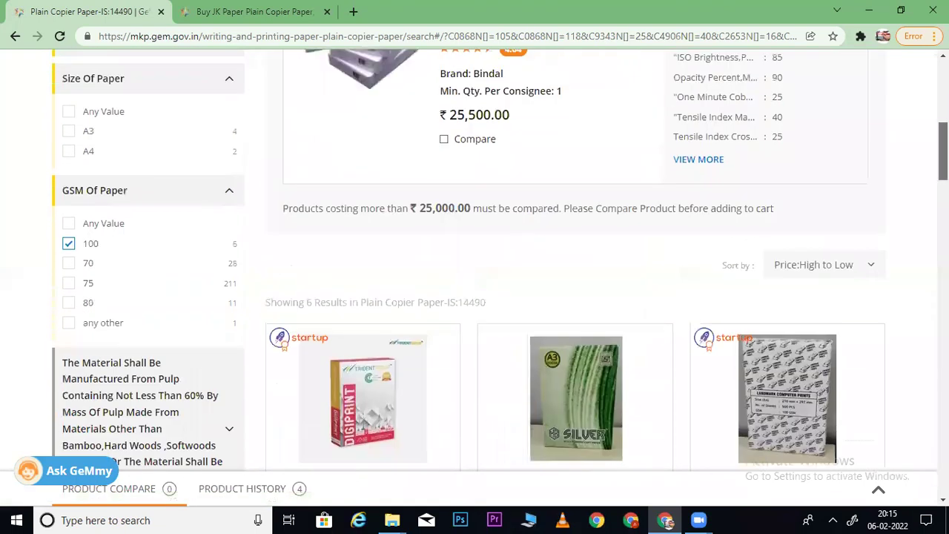
pyautogui.click(703, 159)
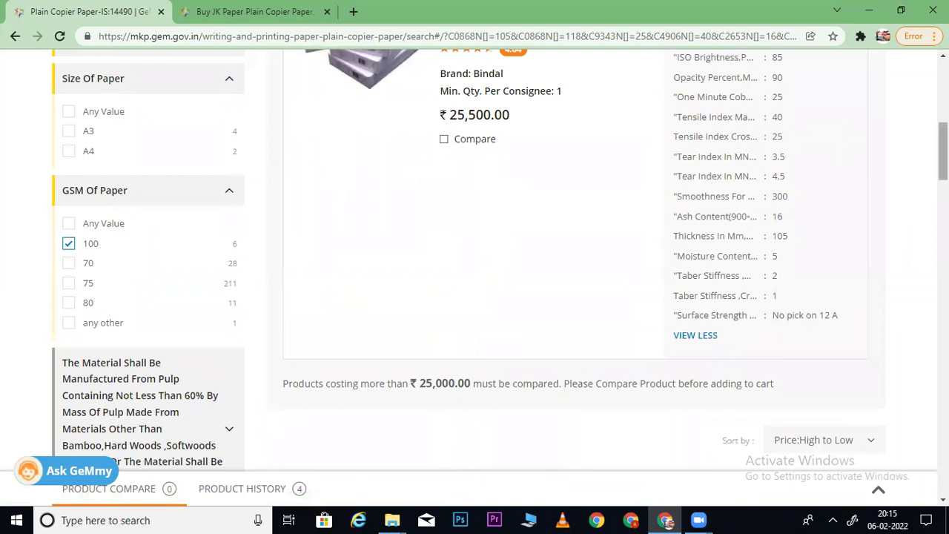
pyautogui.scroll(1, 816, 104)
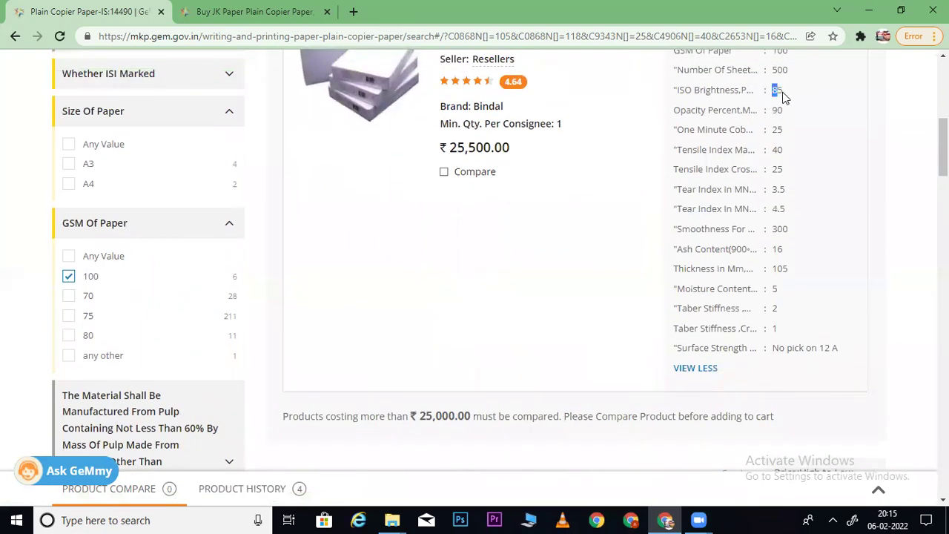
pyautogui.scroll(-4, 500, 261)
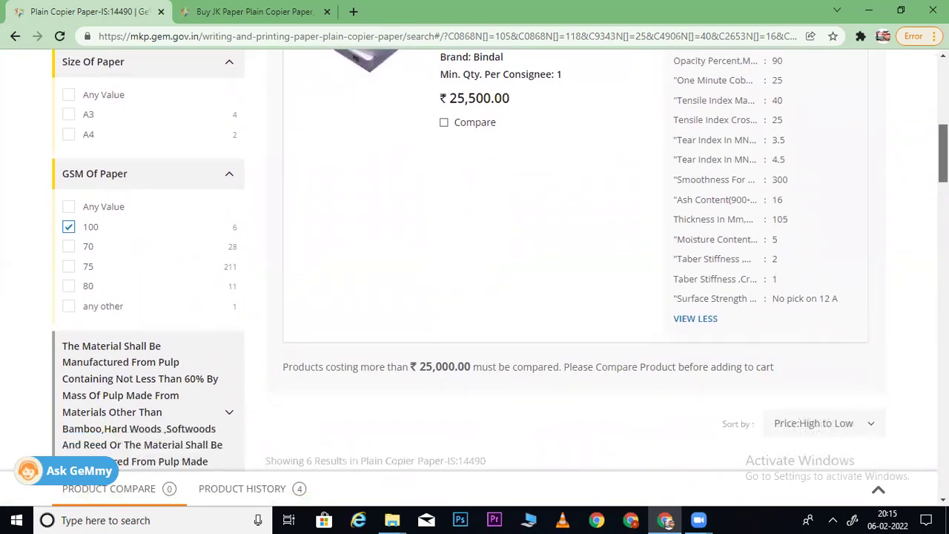
pyautogui.scroll(3, 500, 261)
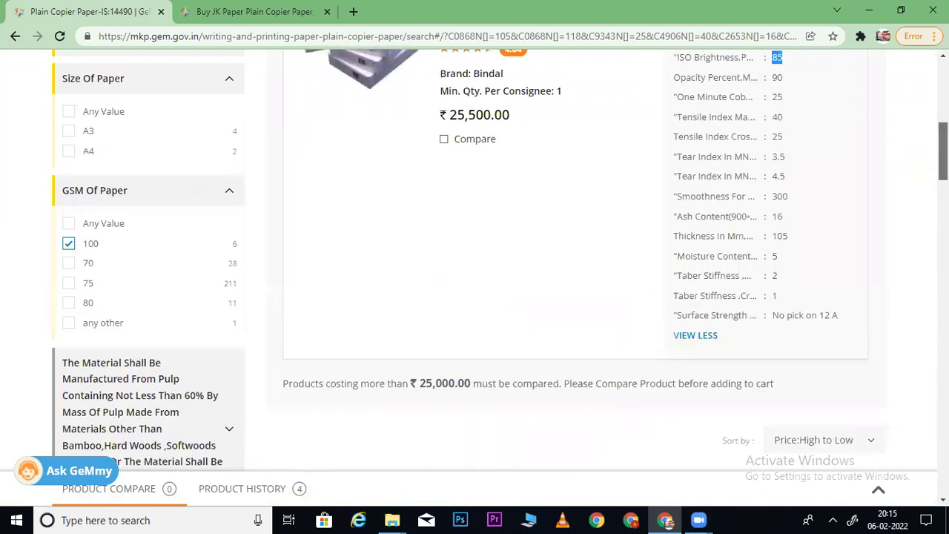
pyautogui.scroll(-5, 500, 260)
pyautogui.scroll(-2, 499, 261)
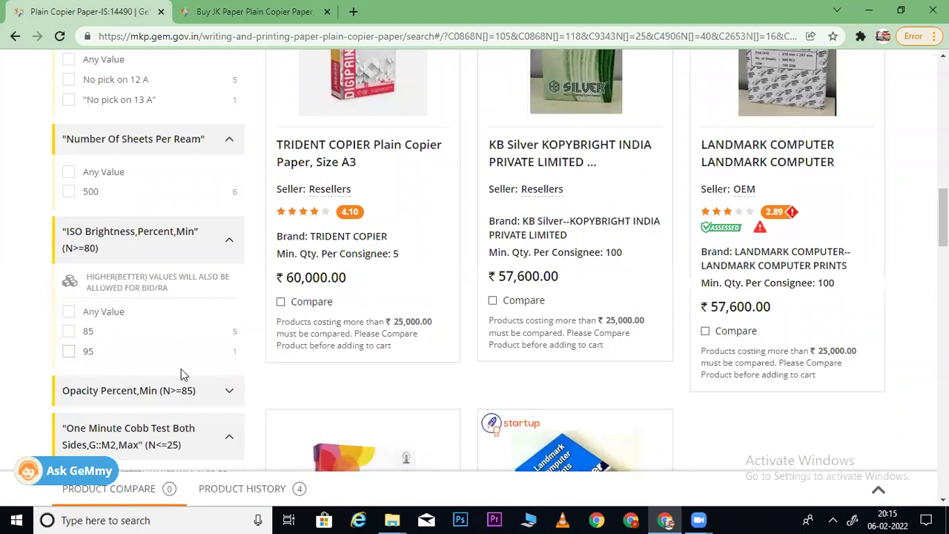
# - Expand the Opacity Percent filter and scroll through its options
pyautogui.click(152, 391)
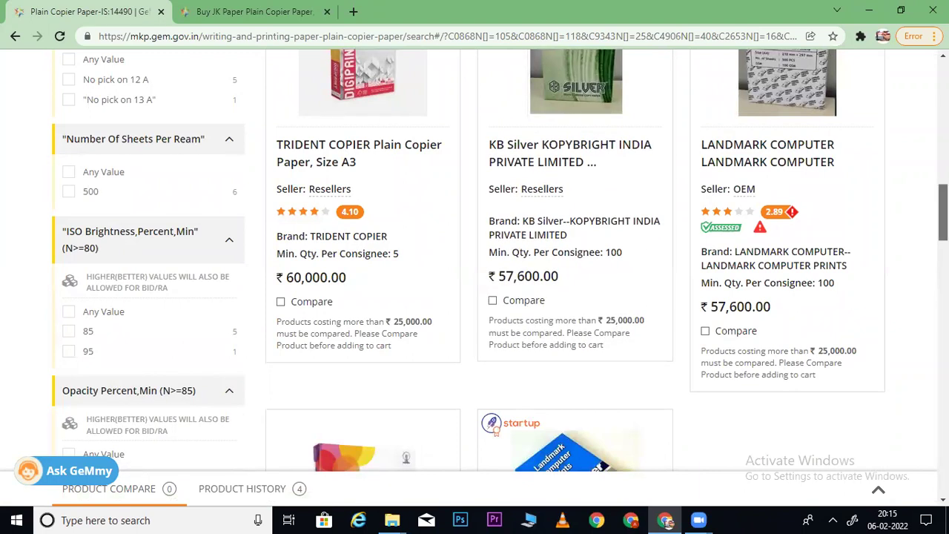
pyautogui.scroll(-3, 500, 261)
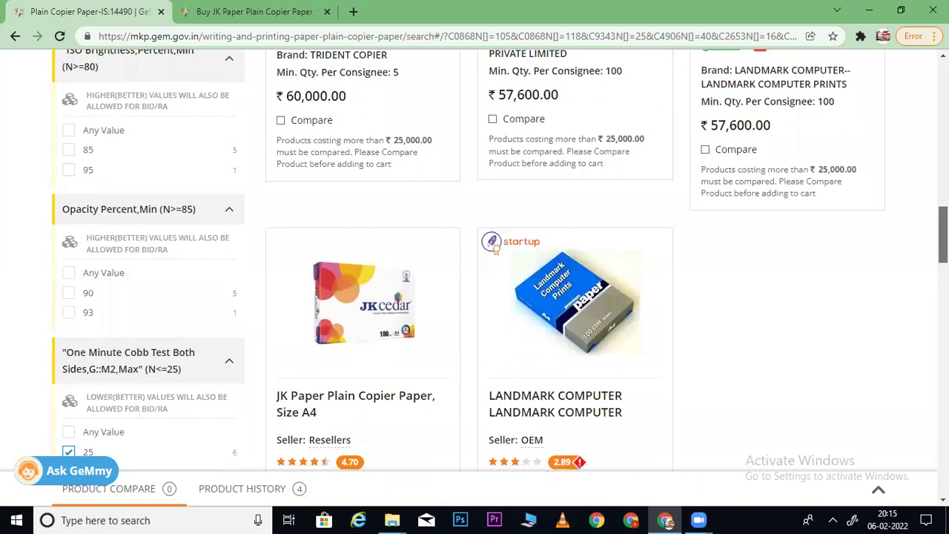
pyautogui.scroll(10, 495, 249)
pyautogui.scroll(-2, 474, 260)
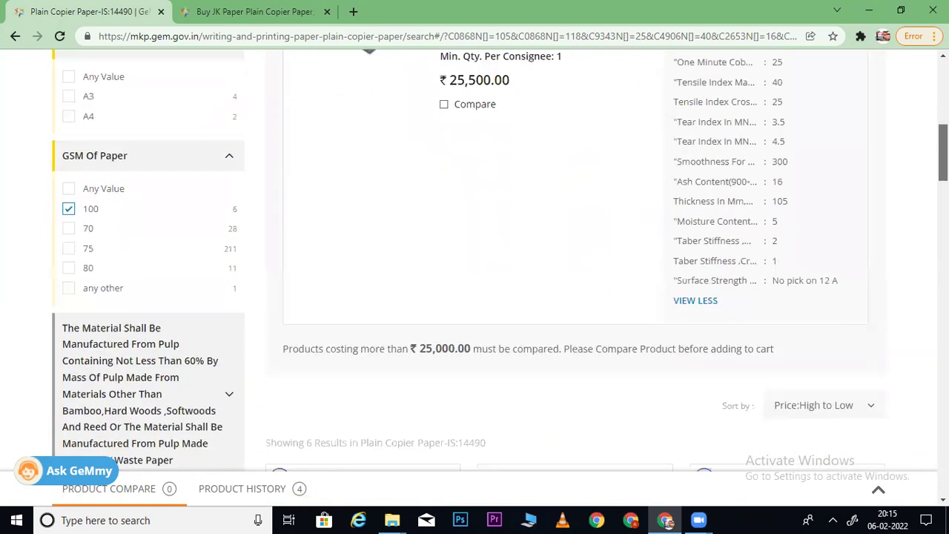
pyautogui.scroll(-12, 501, 260)
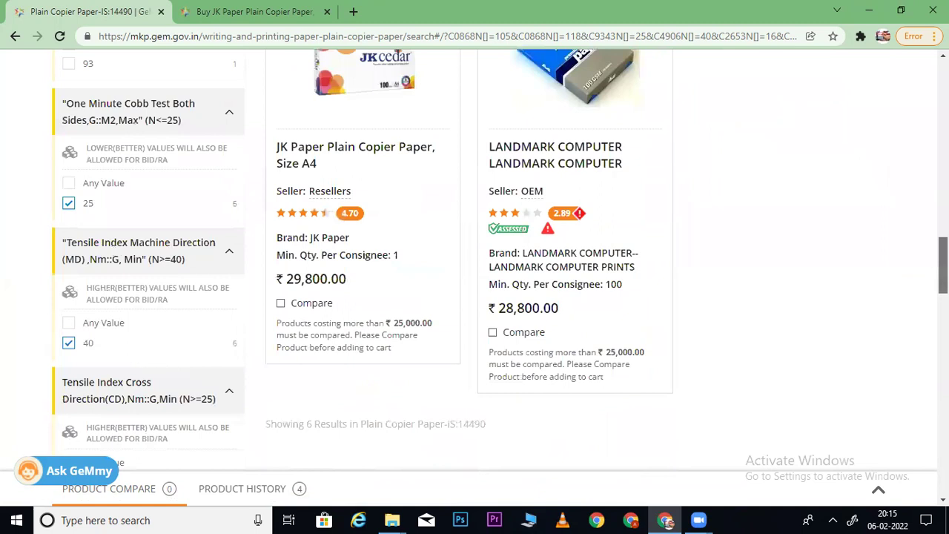
pyautogui.scroll(-4, 475, 260)
pyautogui.scroll(-1, 475, 260)
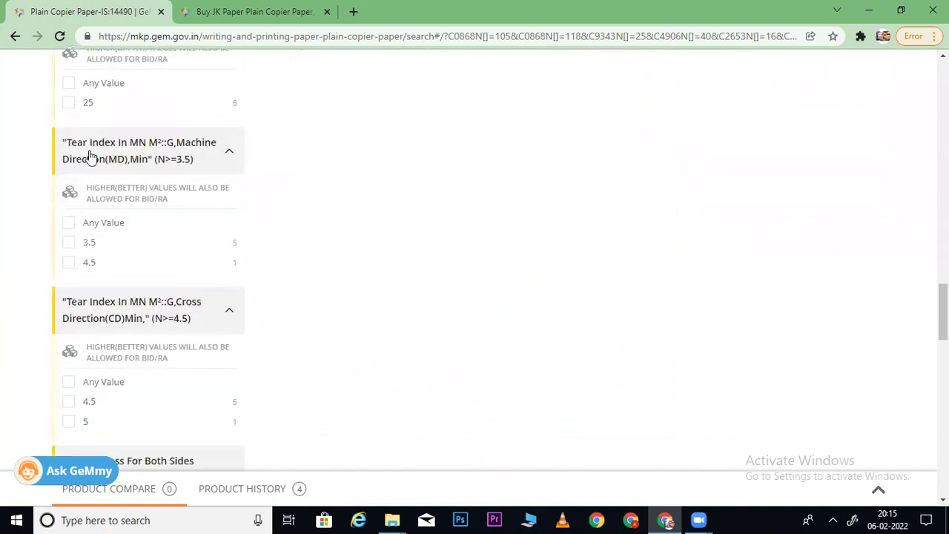
# - Search the page for 'Tear Index In MN' and cycle through its 4 matches, including Bindal's 3.5 and 4.5
pyautogui.moveTo(68, 152); pyautogui.dragTo(148, 147)
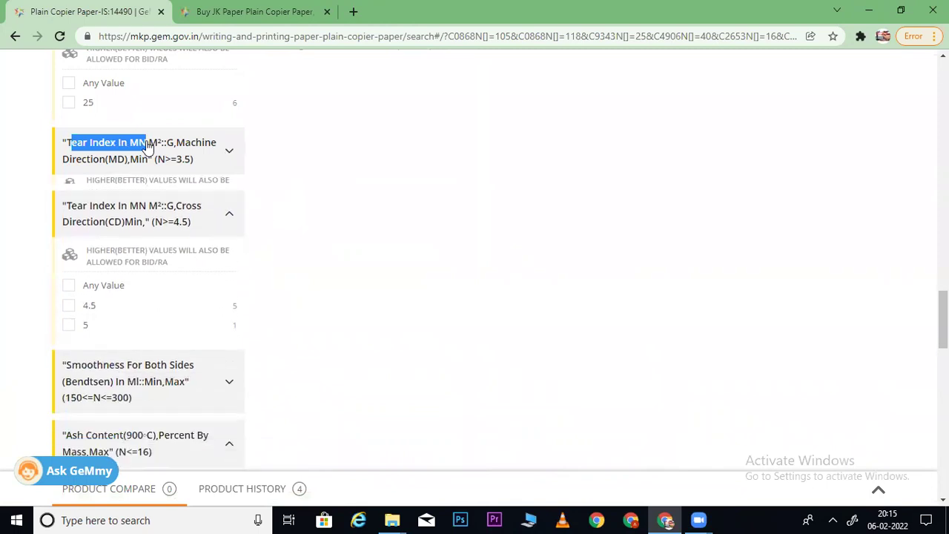
pyautogui.hotkey('ctrl', 'f')
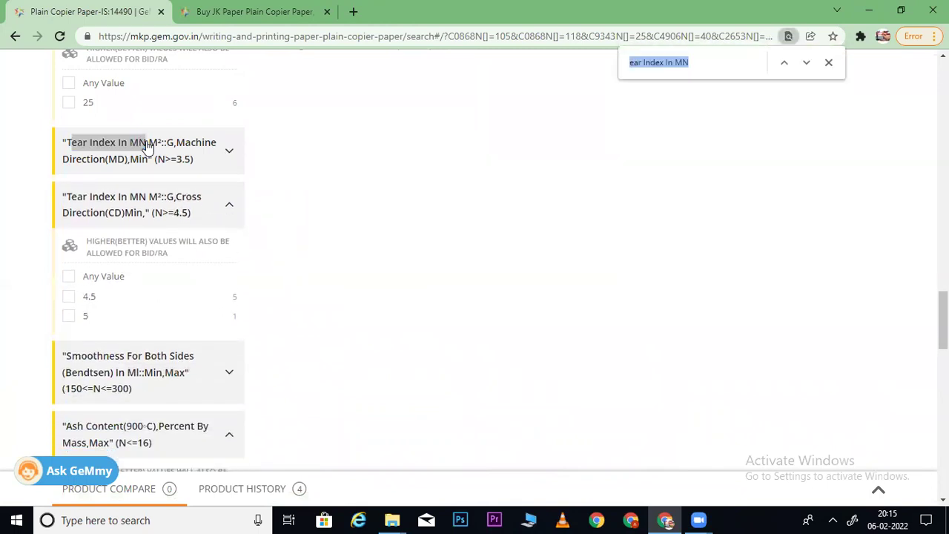
pyautogui.press('Return')
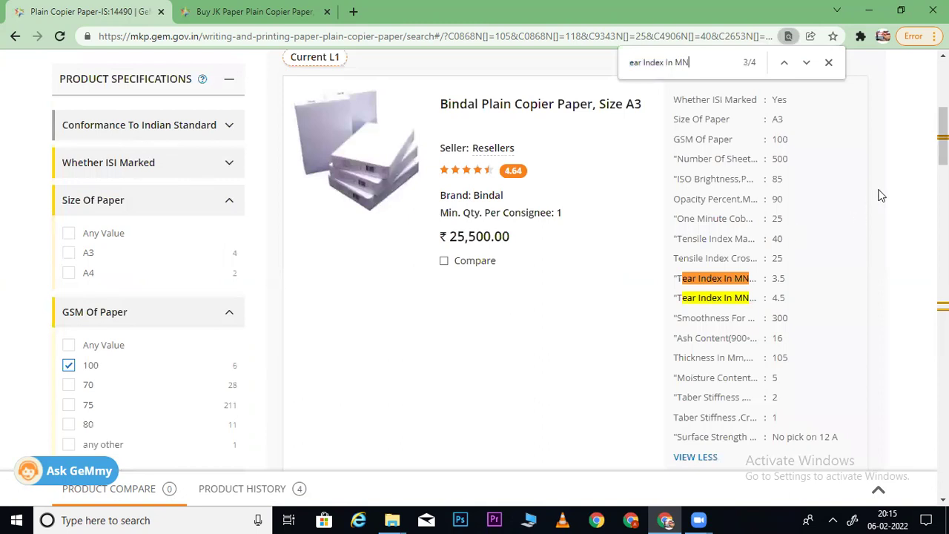
pyautogui.scroll(-15, 501, 259)
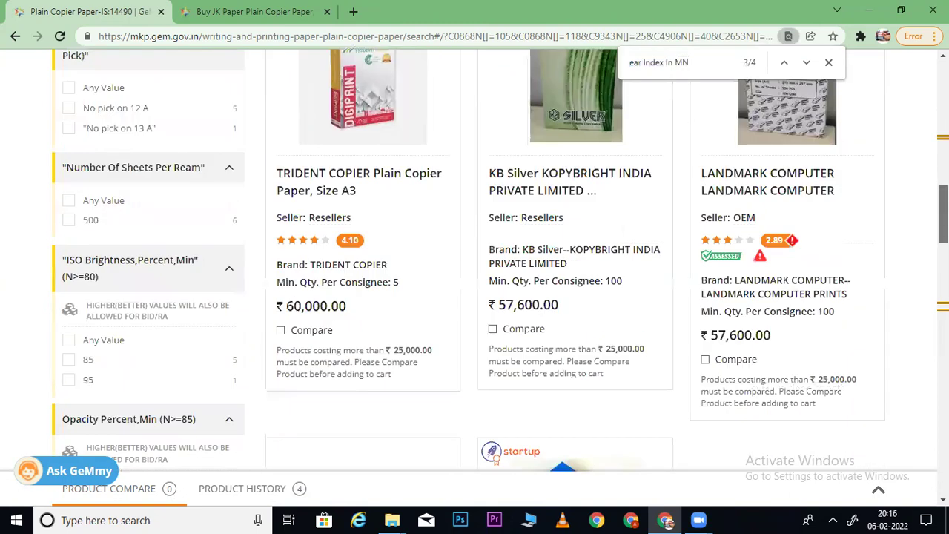
pyautogui.scroll(-3, 501, 259)
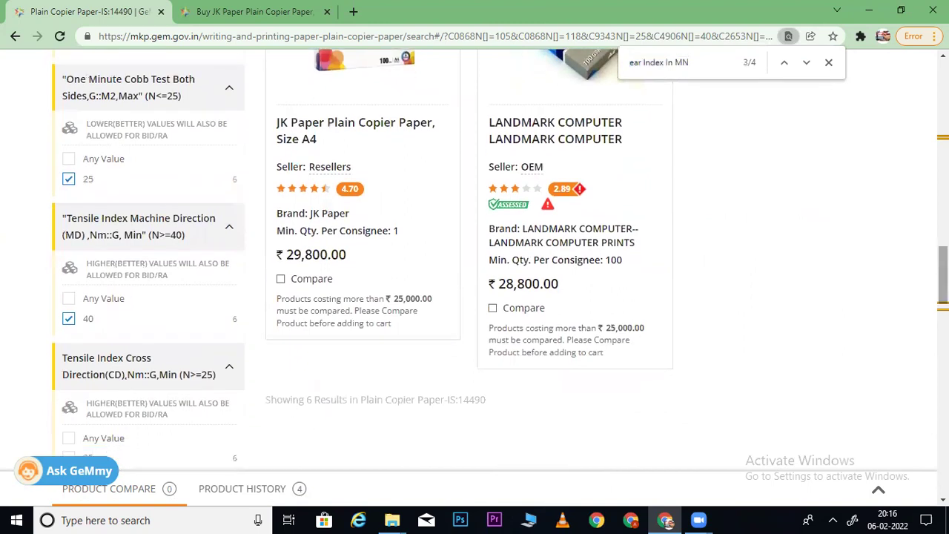
pyautogui.press('Return')
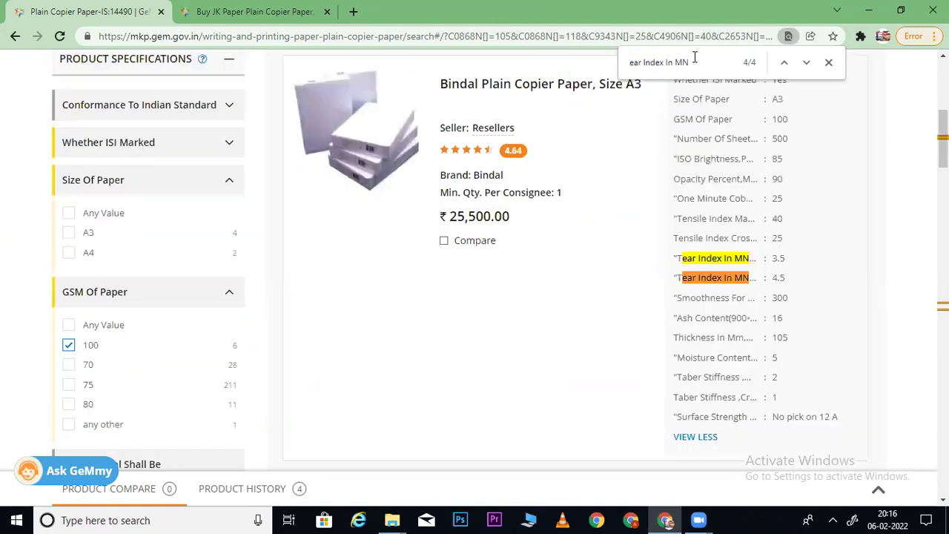
pyautogui.press('Return')
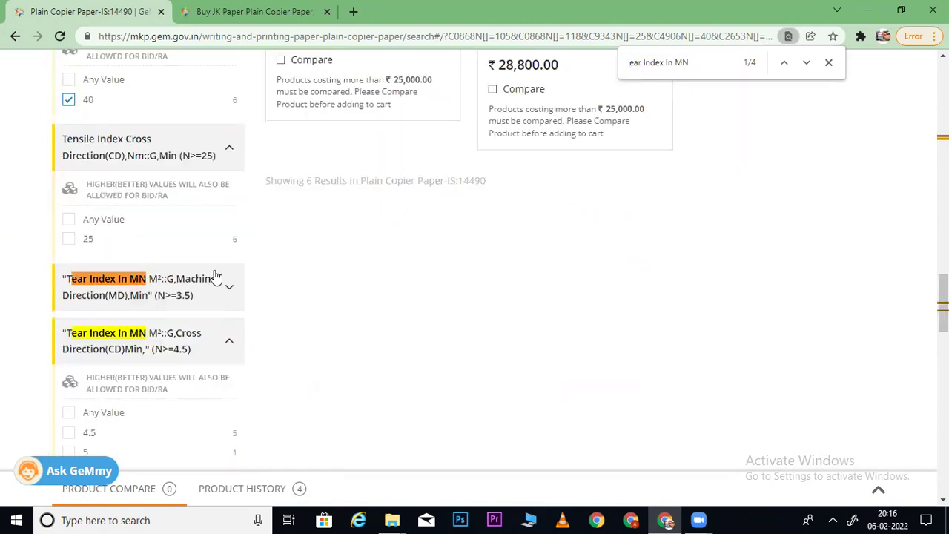
pyautogui.click(215, 278)
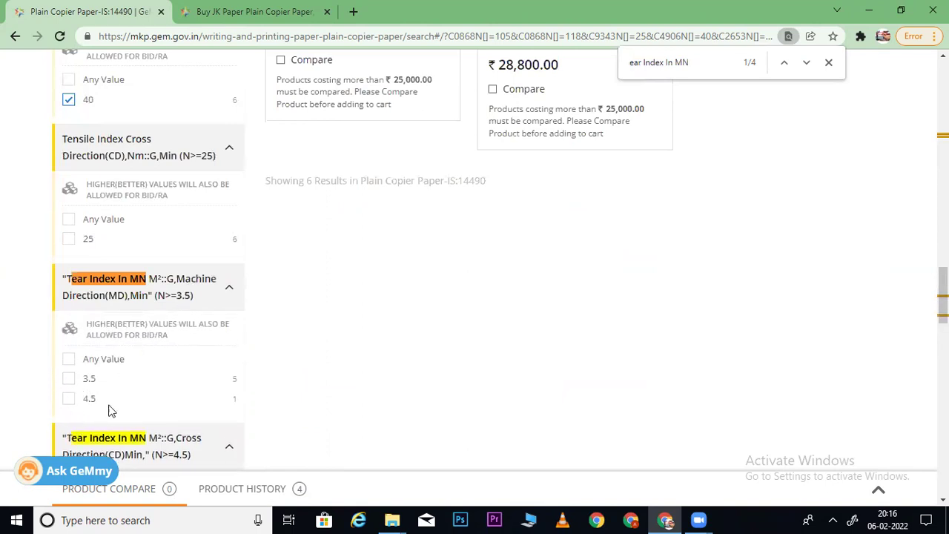
pyautogui.scroll(-3, 475, 256)
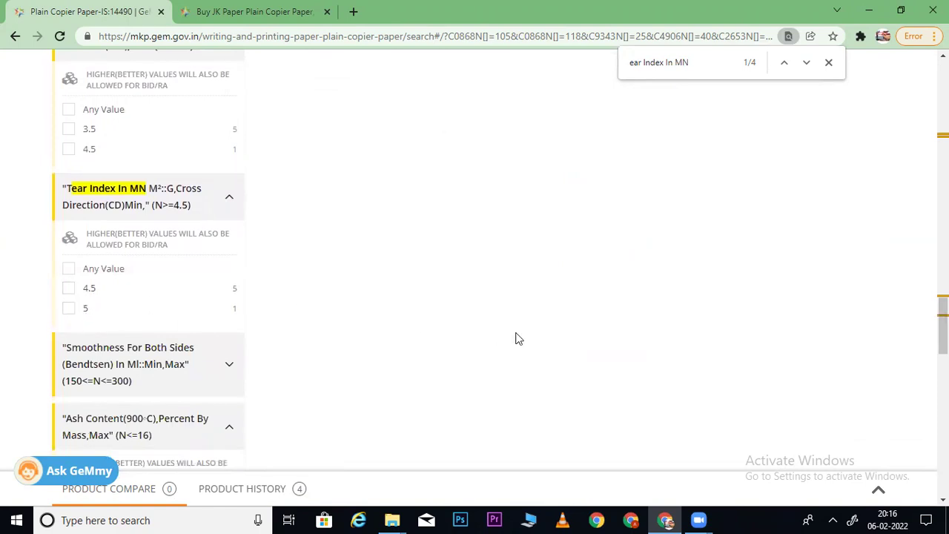
pyautogui.scroll(-3, 295, 169)
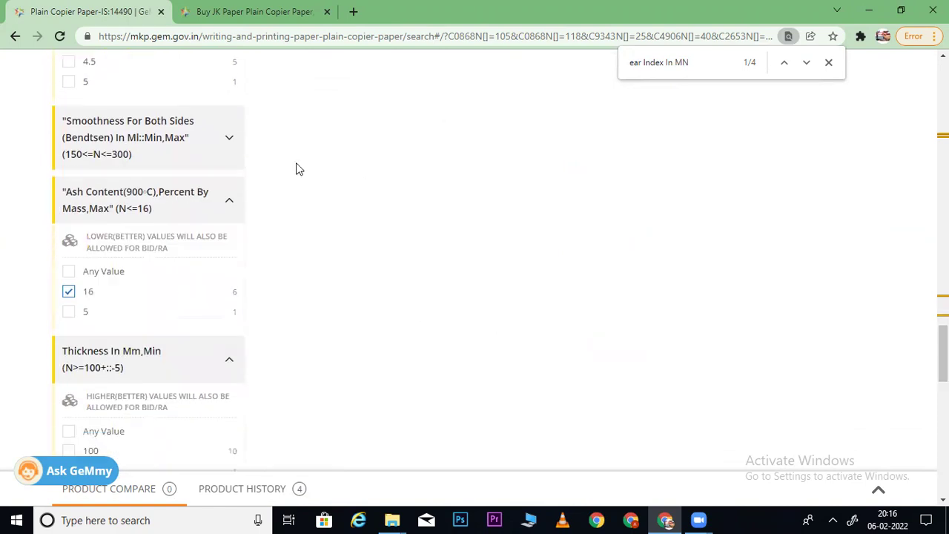
pyautogui.click(192, 165)
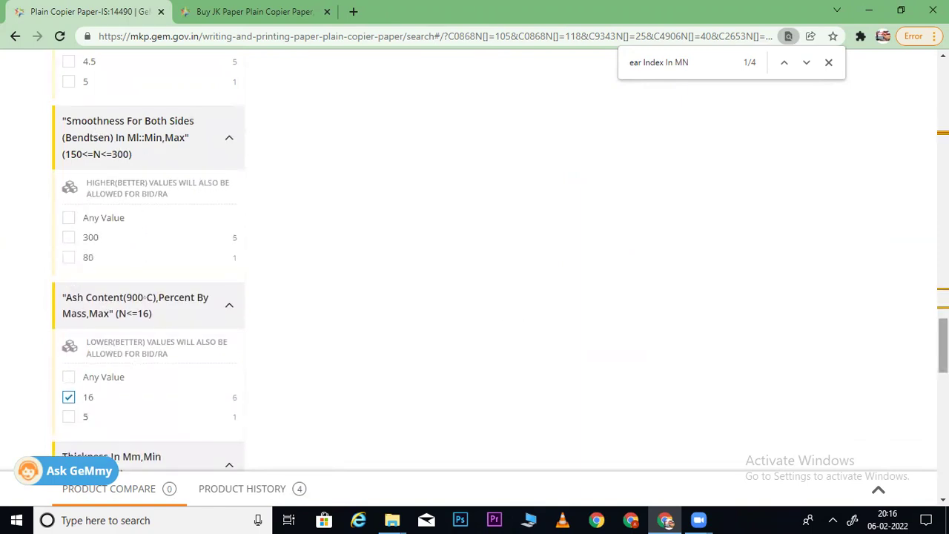
pyautogui.scroll(-1, 148, 259)
pyautogui.scroll(-2, 148, 279)
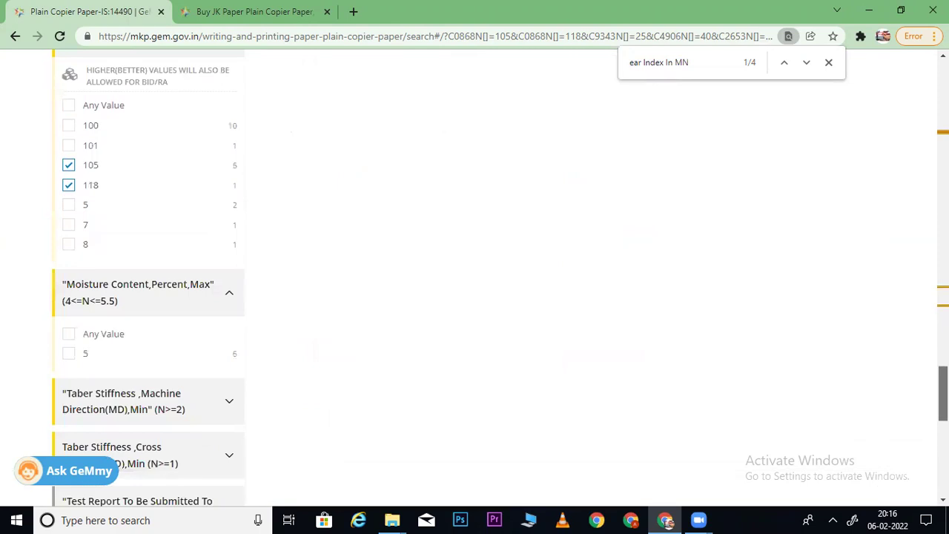
pyautogui.scroll(-2, 145, 221)
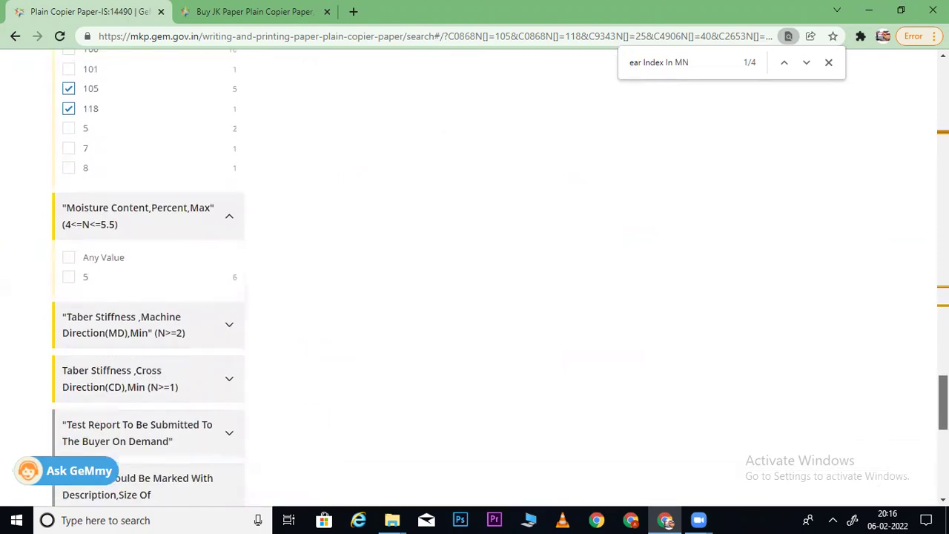
pyautogui.click(145, 221)
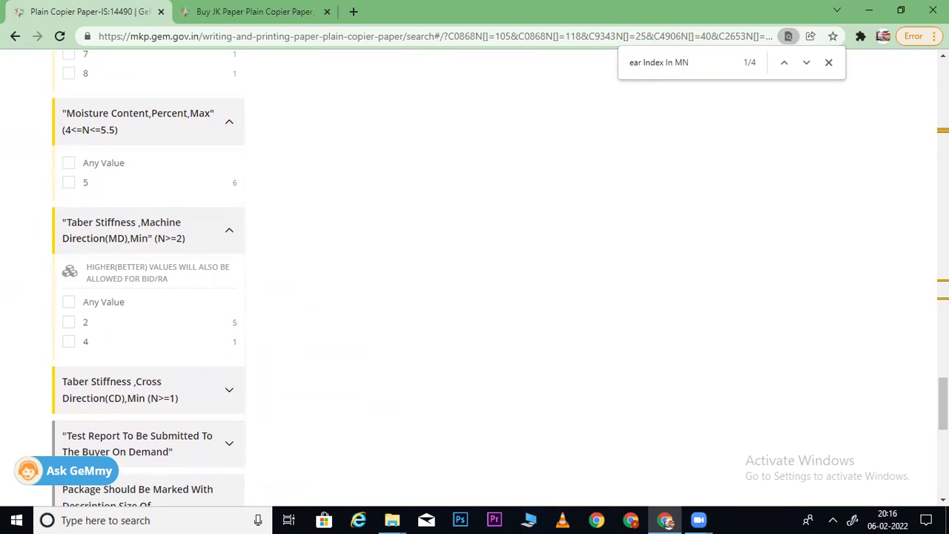
pyautogui.scroll(-2, 148, 215)
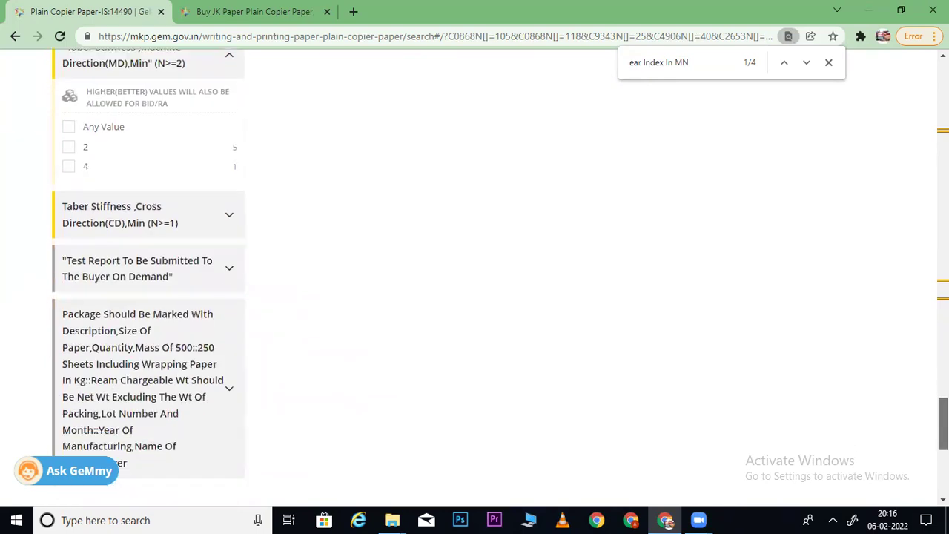
pyautogui.click(150, 213)
pyautogui.moveTo(943, 414); pyautogui.dragTo(894, 116)
pyautogui.scroll(1, 895, 115)
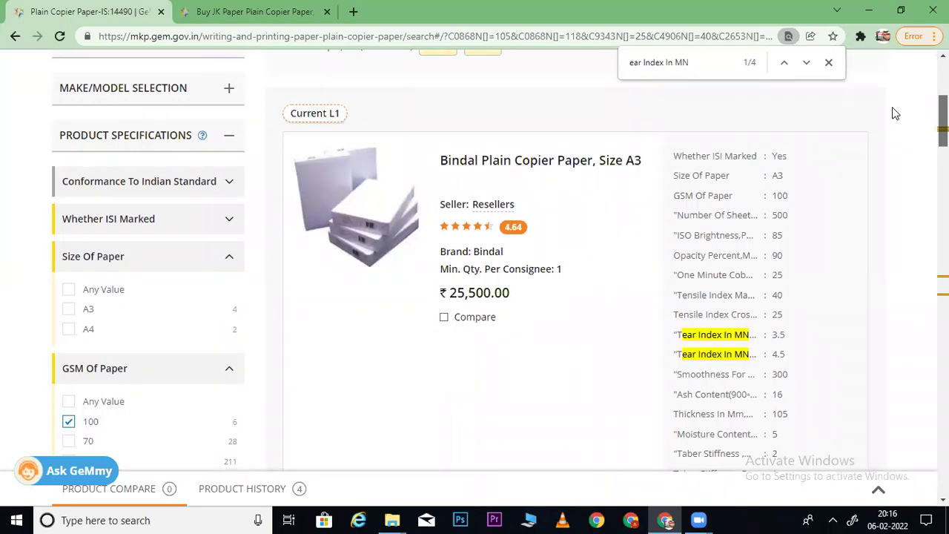
pyautogui.scroll(-2, 895, 114)
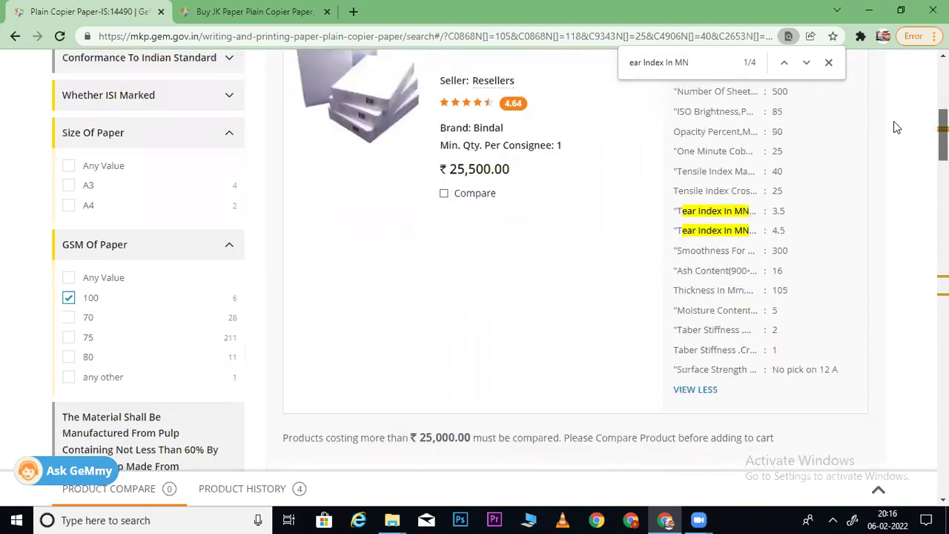
pyautogui.scroll(-1, 894, 132)
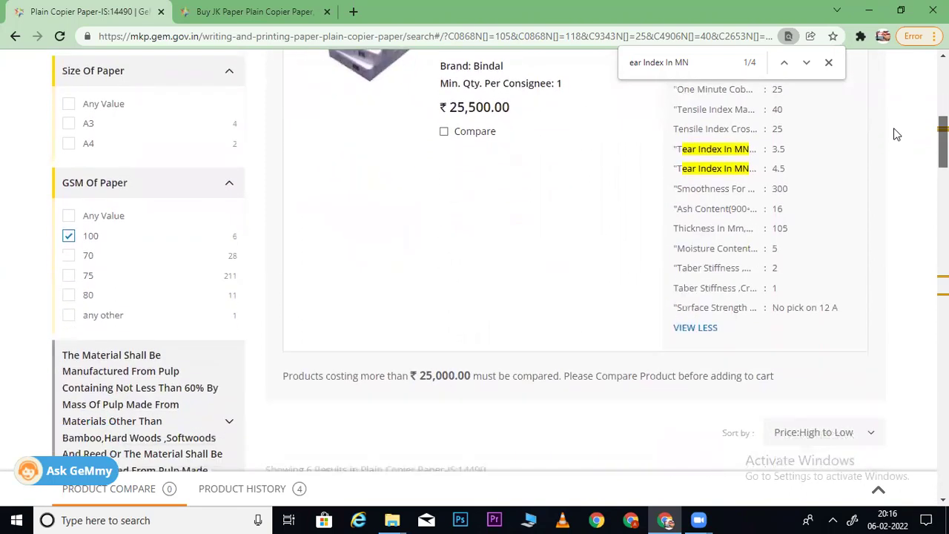
pyautogui.scroll(-1, 895, 136)
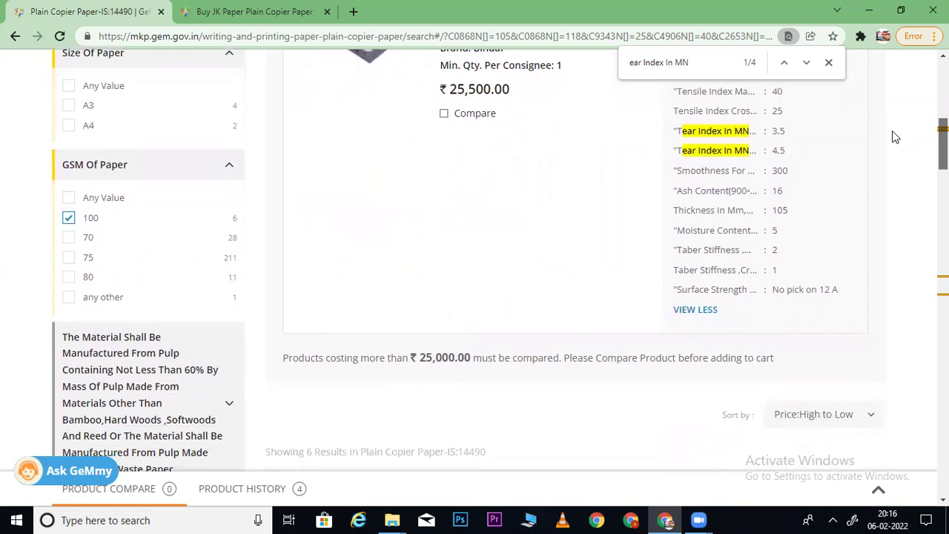
pyautogui.scroll(-2, 893, 131)
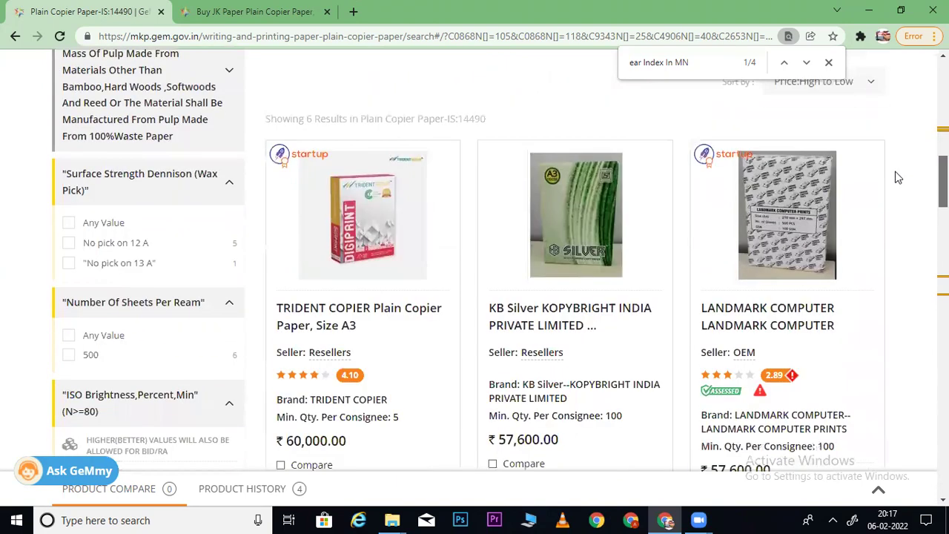
pyautogui.scroll(1, 902, 146)
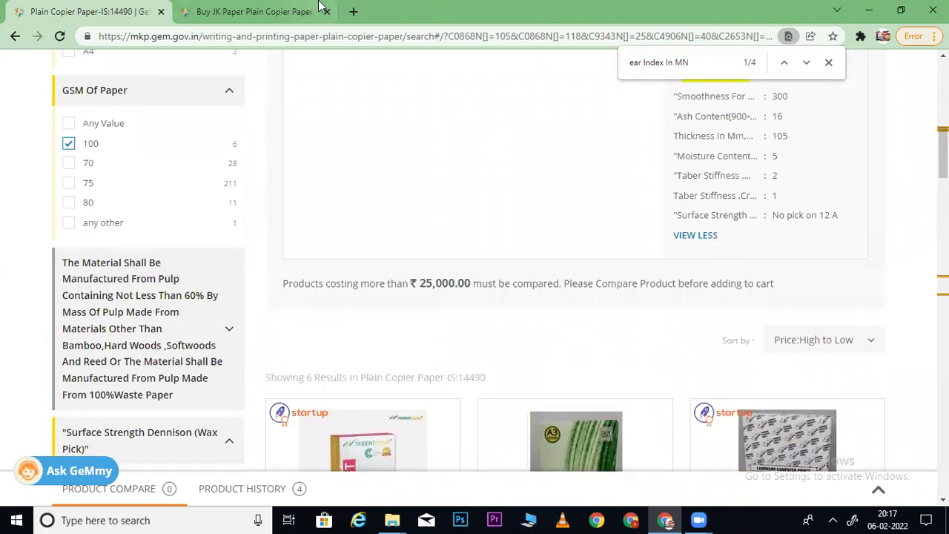
pyautogui.scroll(-9, 902, 145)
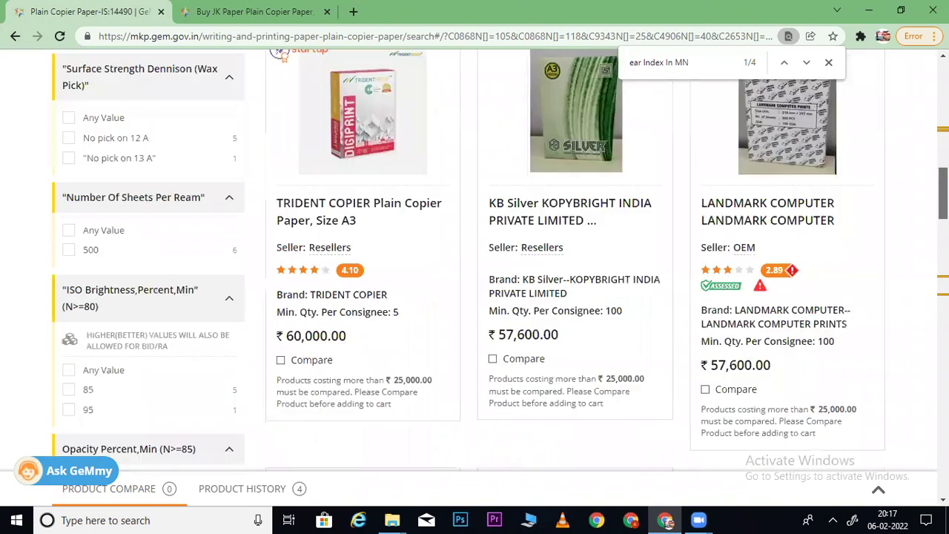
pyautogui.scroll(-5, 500, 260)
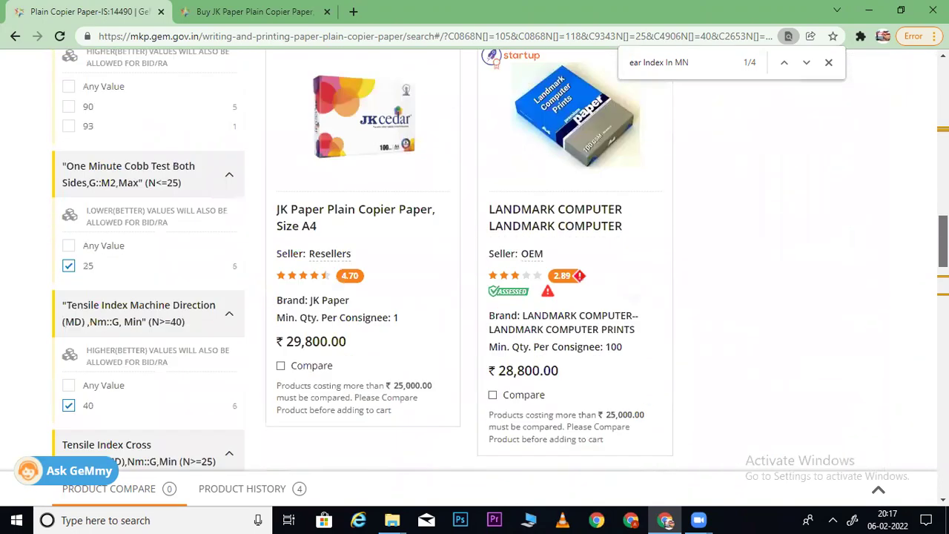
pyautogui.scroll(-4, 500, 261)
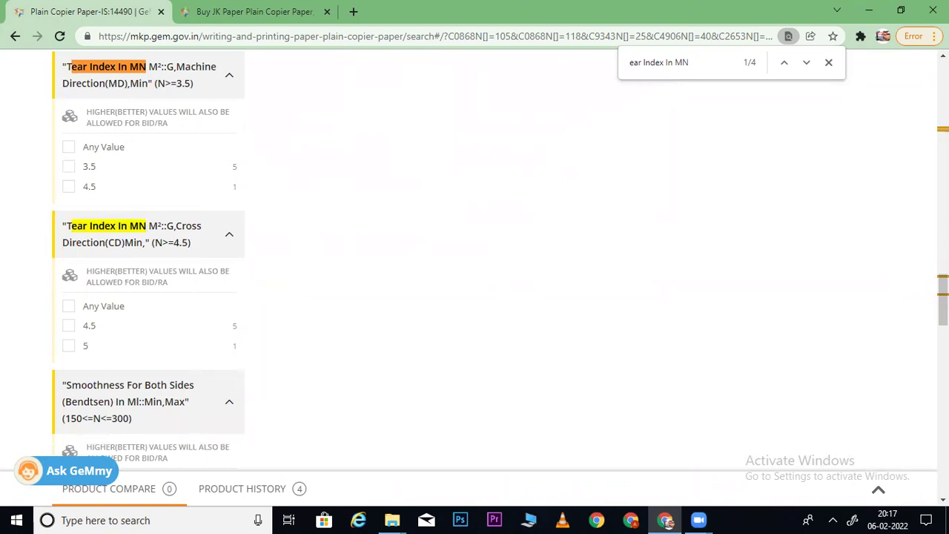
pyautogui.scroll(8, 500, 261)
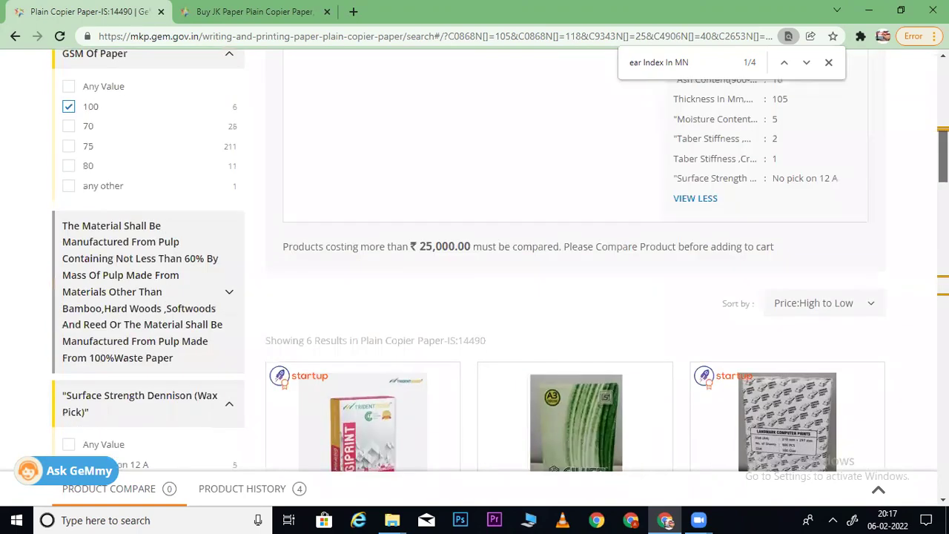
pyautogui.scroll(-6, 772, 282)
pyautogui.scroll(-4, 771, 282)
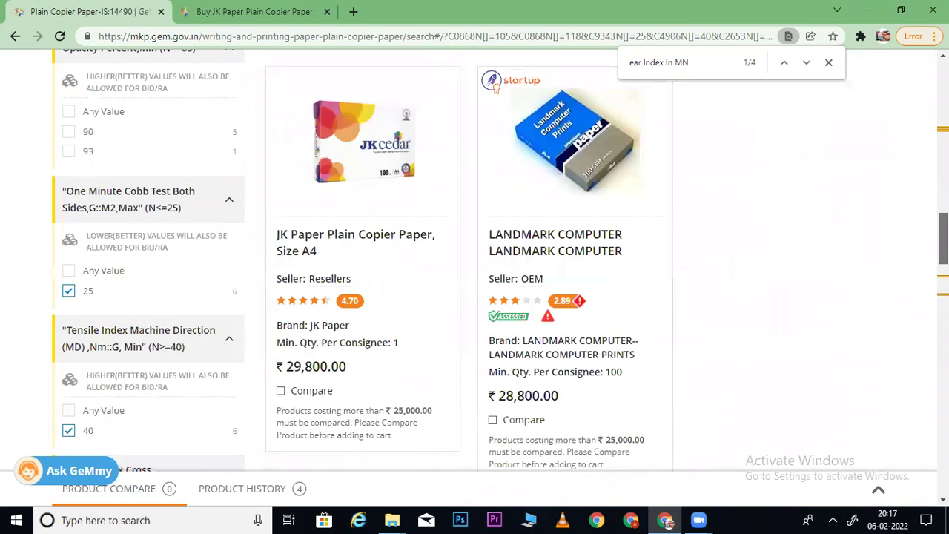
pyautogui.scroll(10, 668, 332)
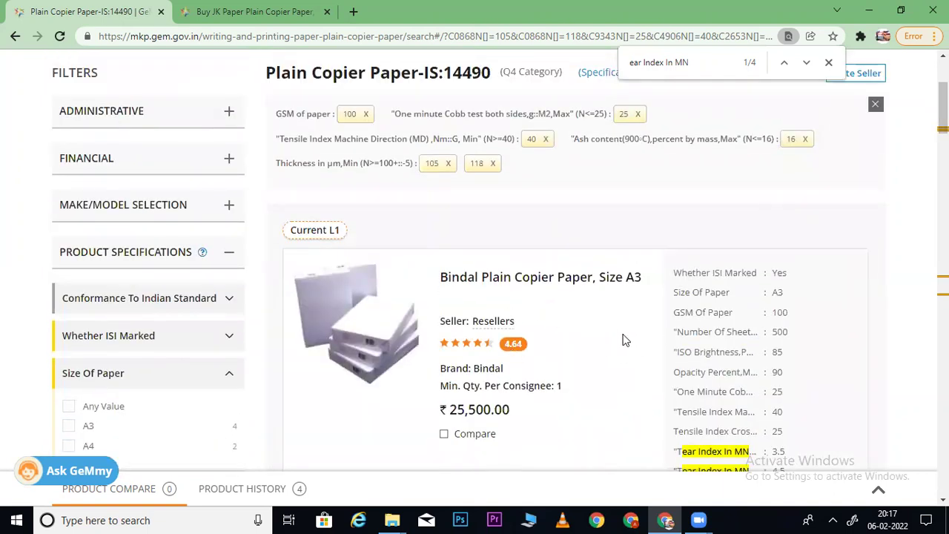
# - Expand Whether ISI Marked and confirm on the JK Paper spec tab that it isn't ISI marked
pyautogui.click(214, 335)
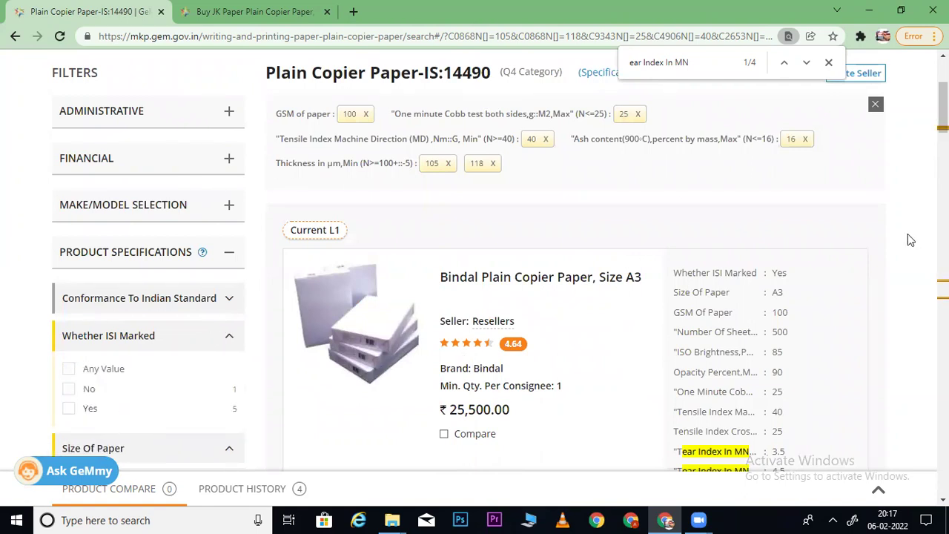
pyautogui.scroll(-3, 264, 289)
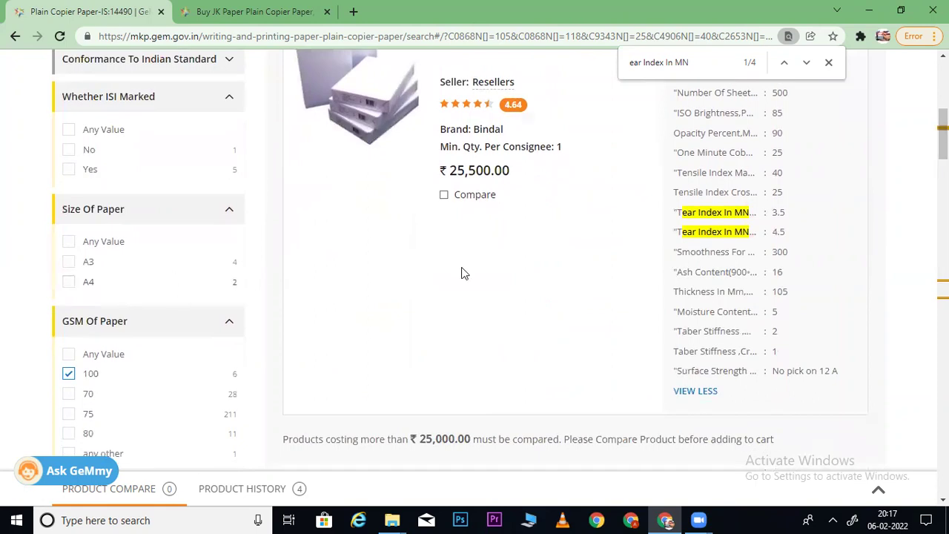
pyautogui.scroll(1, 942, 132)
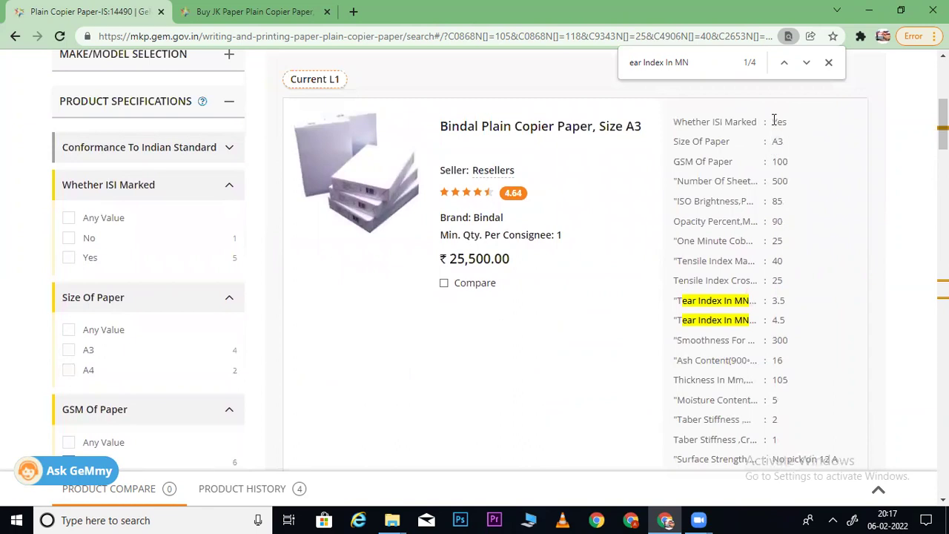
pyautogui.click(259, 9)
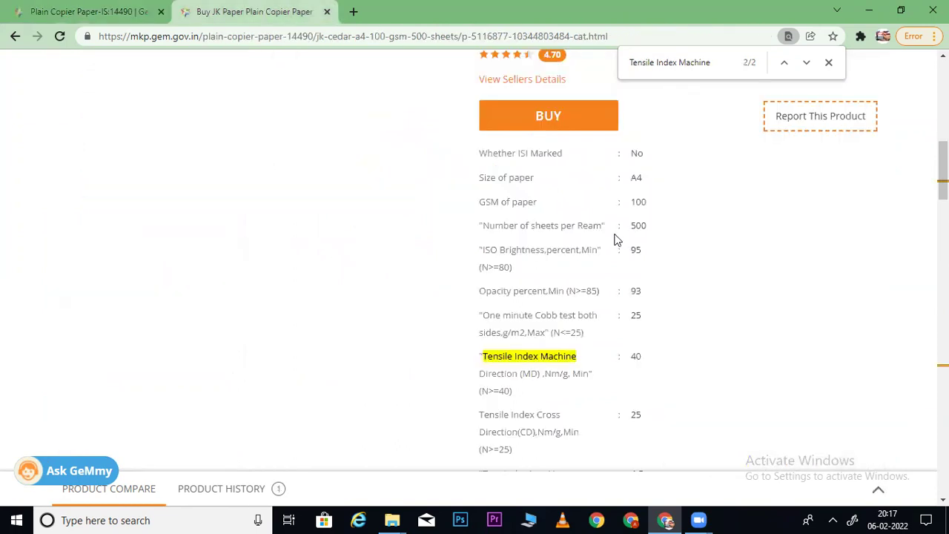
pyautogui.moveTo(621, 158); pyautogui.dragTo(682, 159)
pyautogui.click(100, 16)
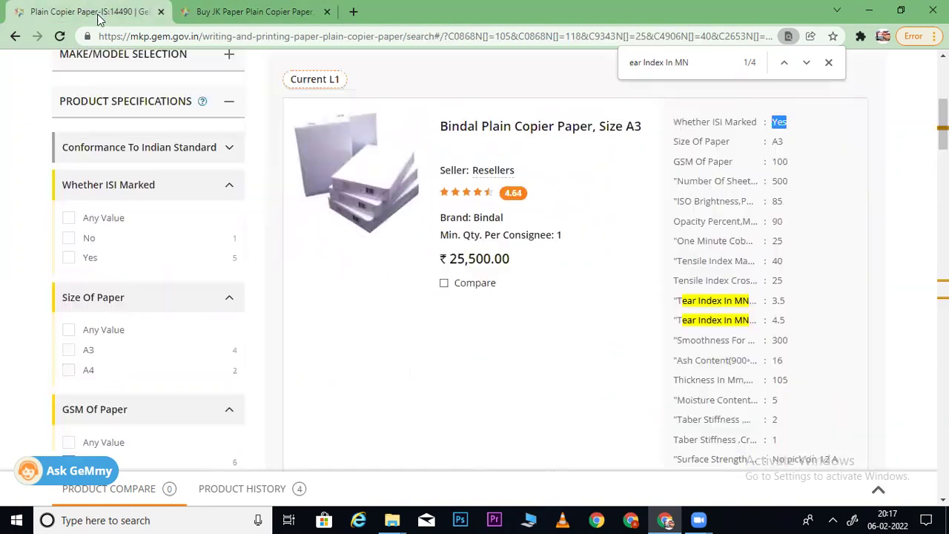
# - Filter for ISI Marked 'No', and also allow Ash Content 5 and Thickness 101
pyautogui.click(69, 240)
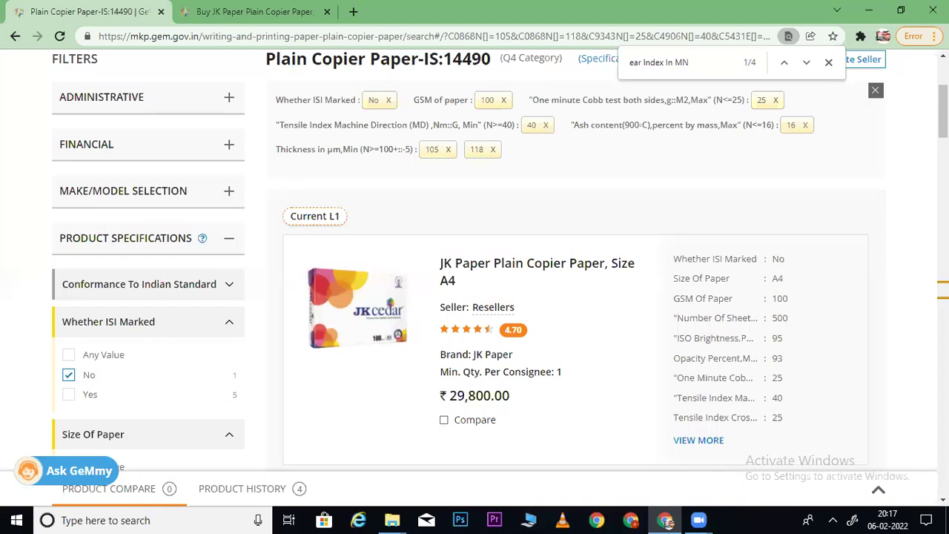
pyautogui.scroll(-10, 475, 267)
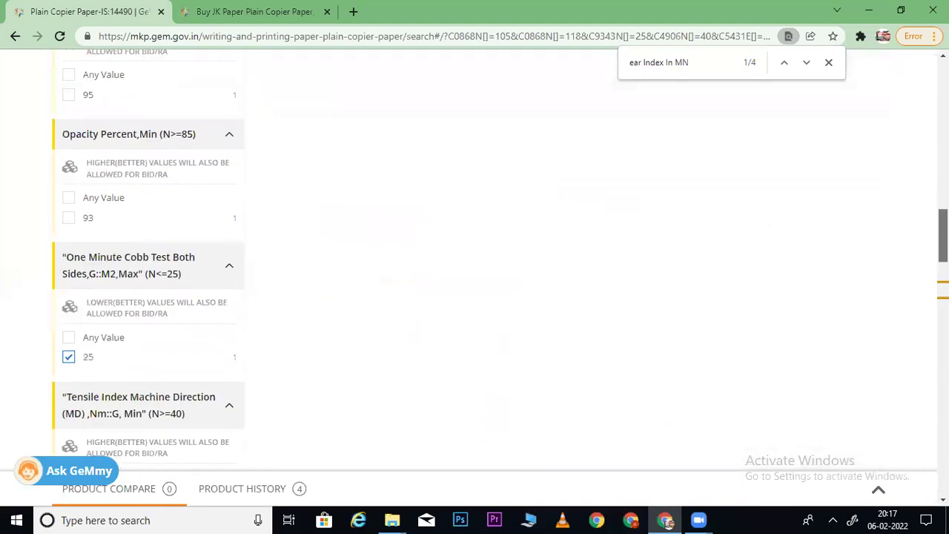
pyautogui.scroll(-10, 475, 267)
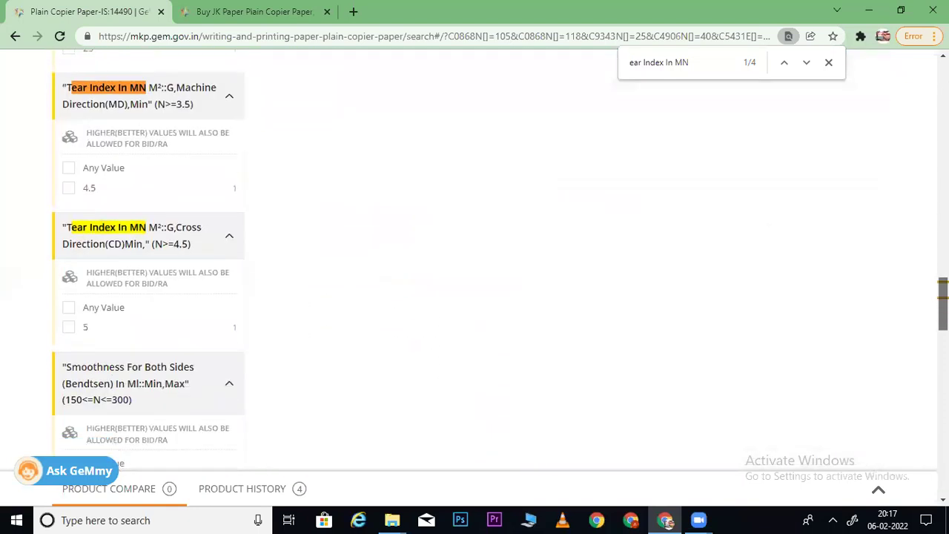
pyautogui.scroll(-3, 475, 267)
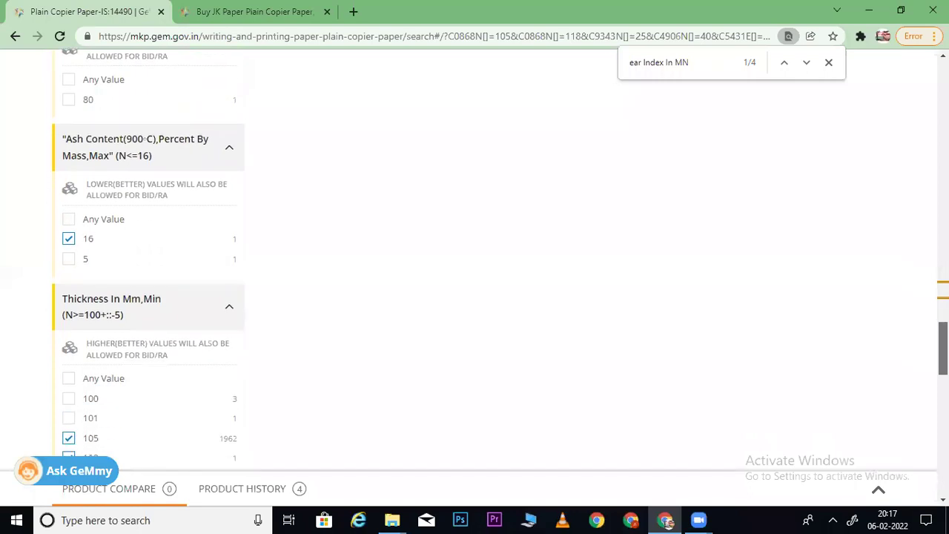
pyautogui.click(69, 260)
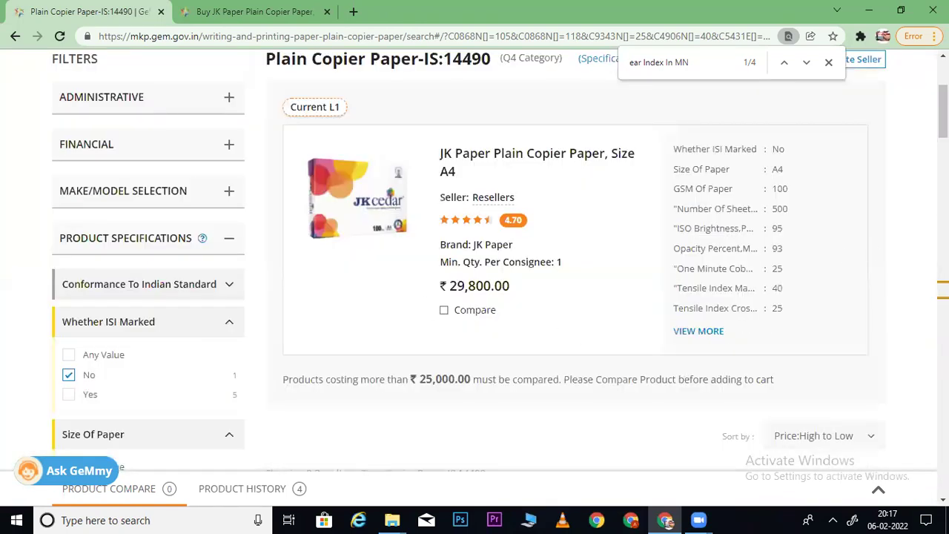
pyautogui.scroll(-10, 475, 267)
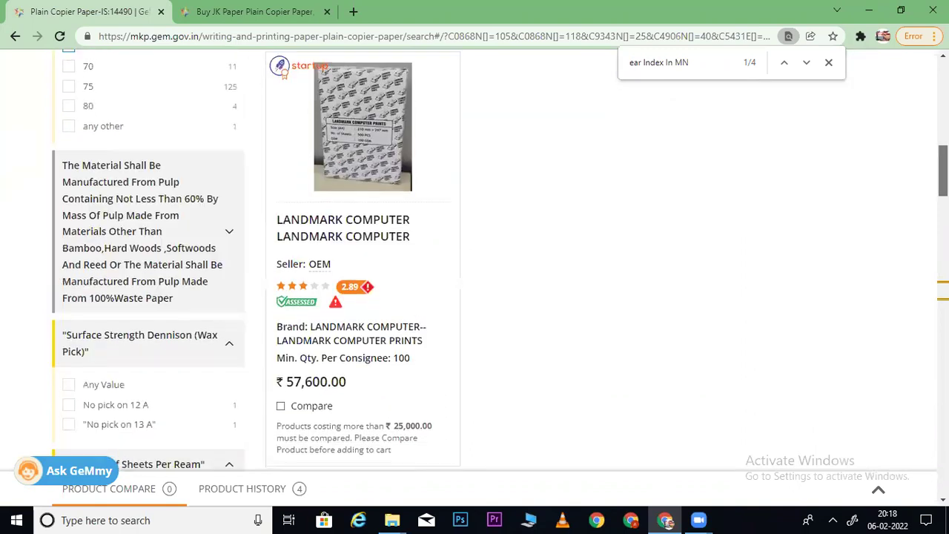
pyautogui.scroll(-5, 475, 267)
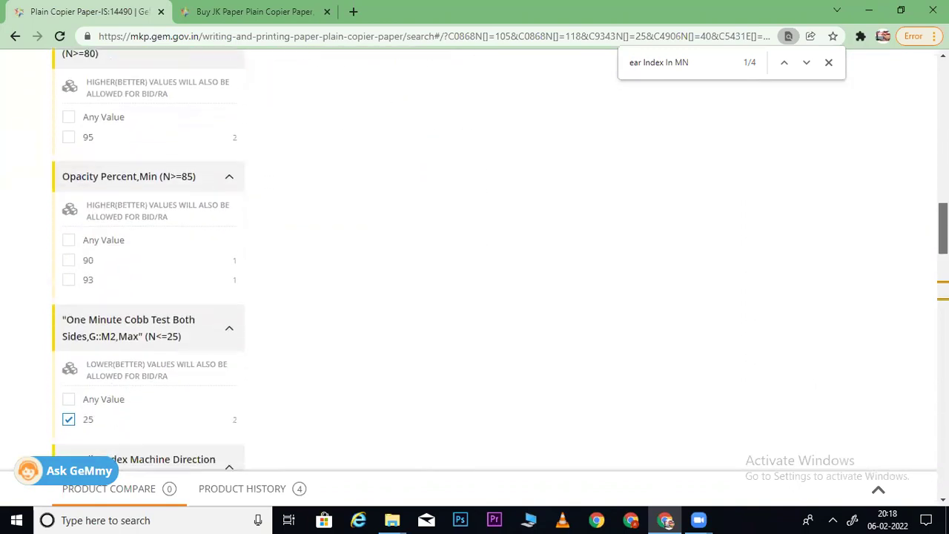
pyautogui.scroll(-5, 474, 267)
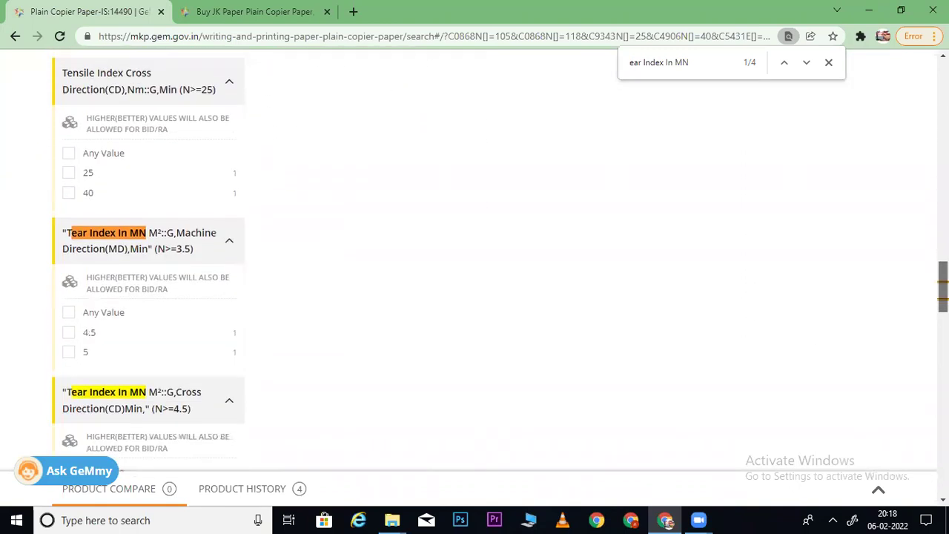
pyautogui.scroll(1, 475, 267)
pyautogui.scroll(-3, 475, 267)
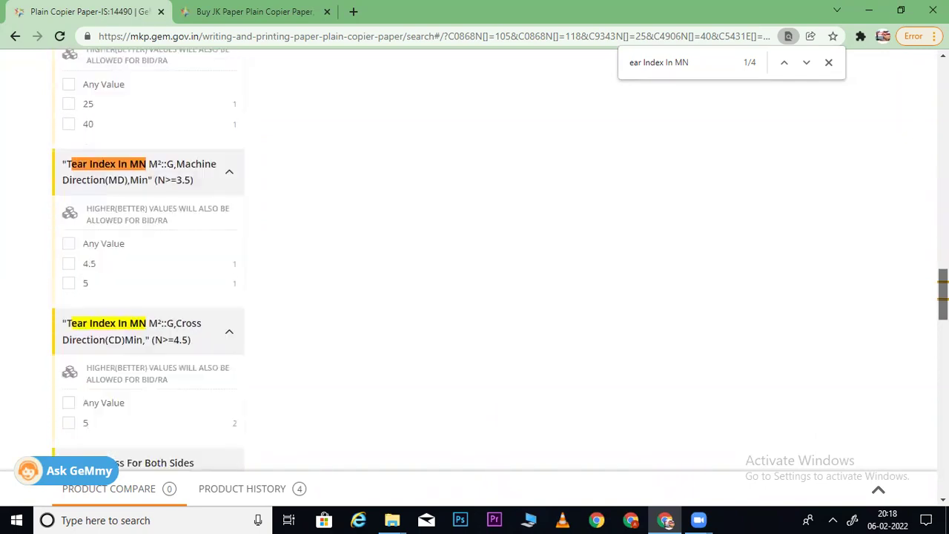
pyautogui.scroll(-5, 475, 267)
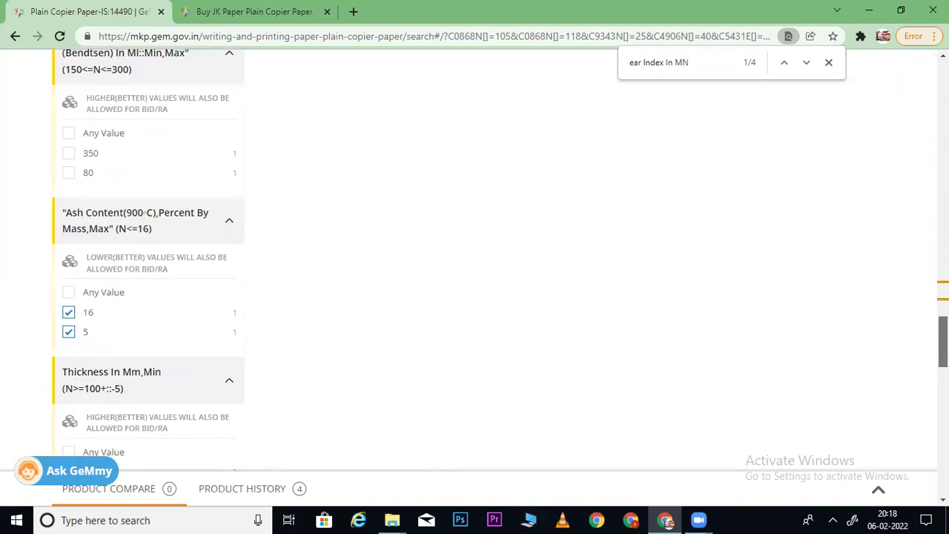
pyautogui.scroll(-3, 475, 267)
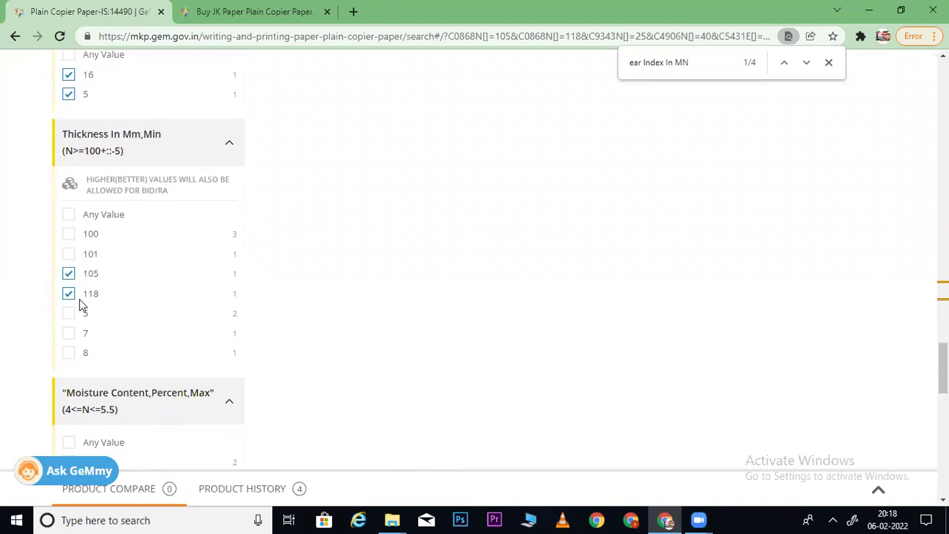
pyautogui.click(69, 255)
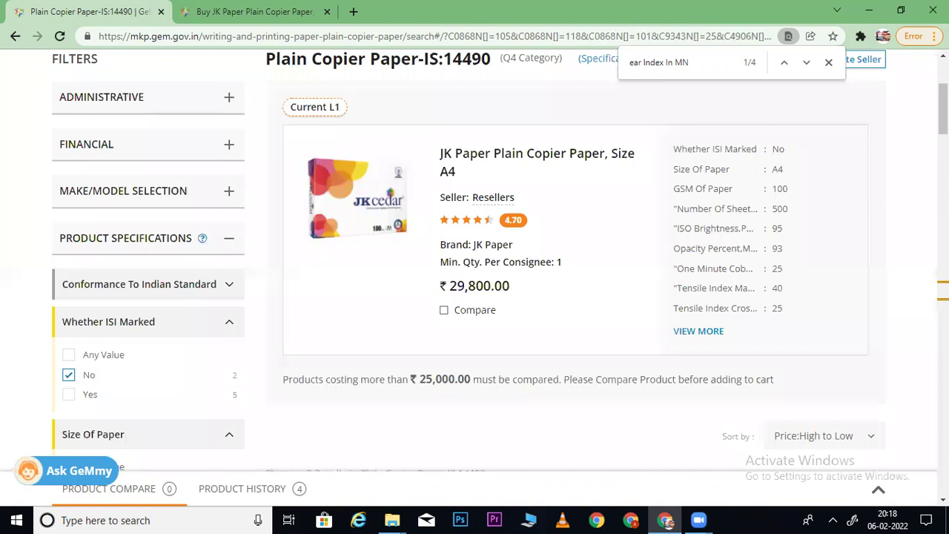
pyautogui.scroll(-5, 475, 260)
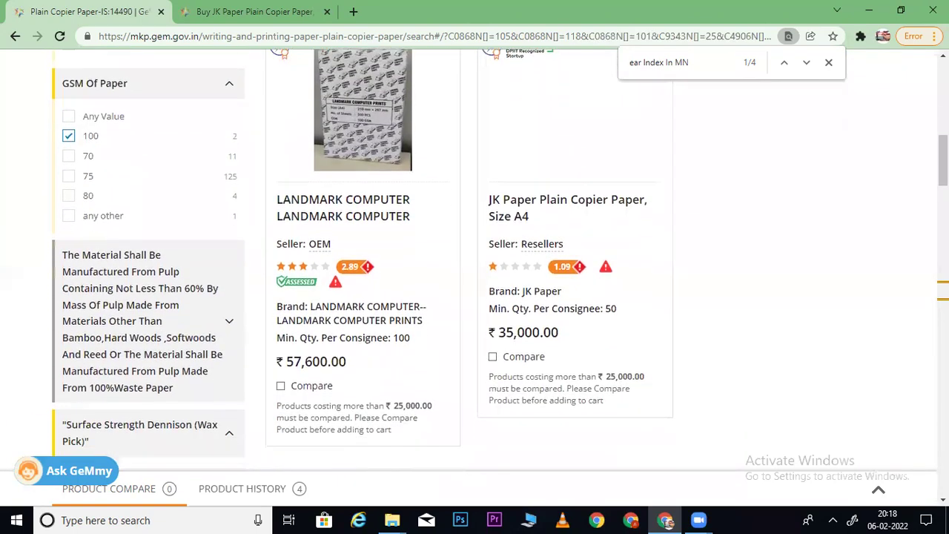
pyautogui.scroll(3, 445, 239)
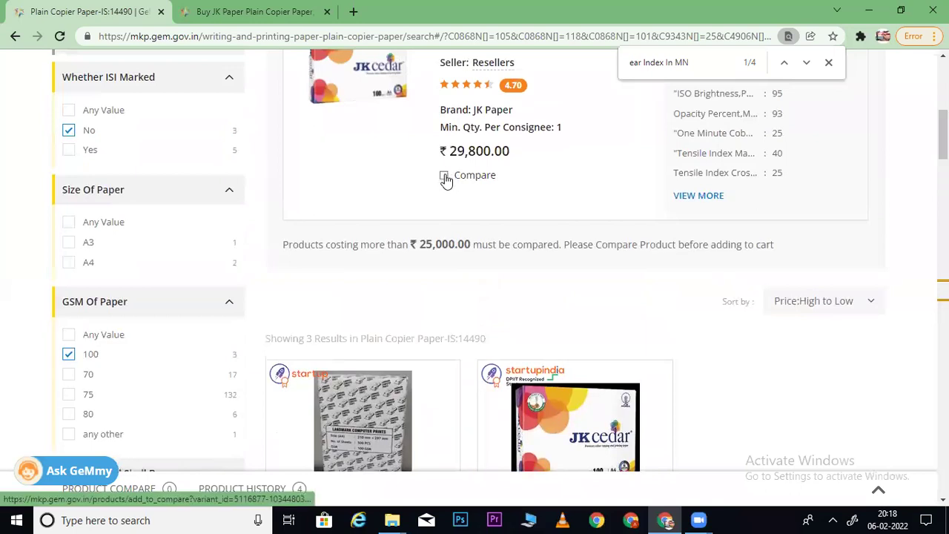
pyautogui.click(441, 195)
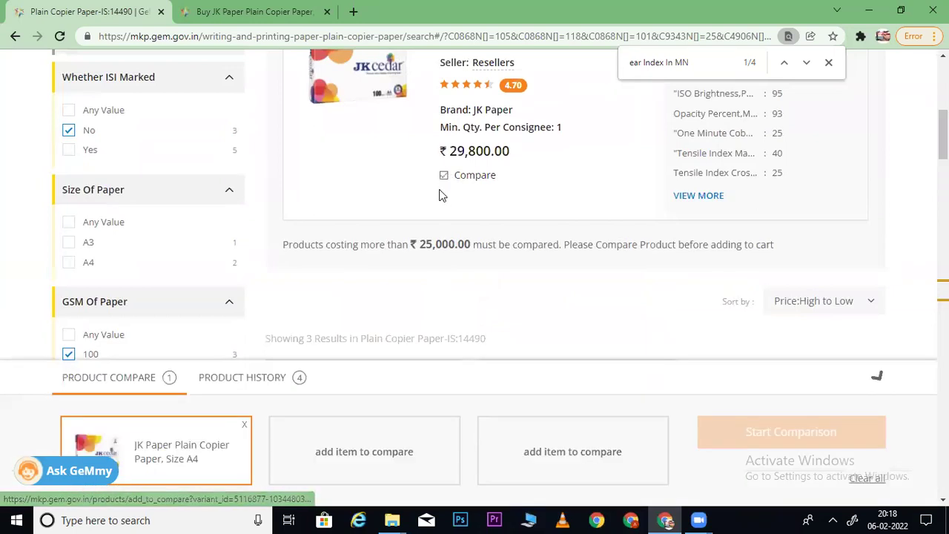
pyautogui.scroll(-3, 801, 213)
pyautogui.scroll(-4, 670, 183)
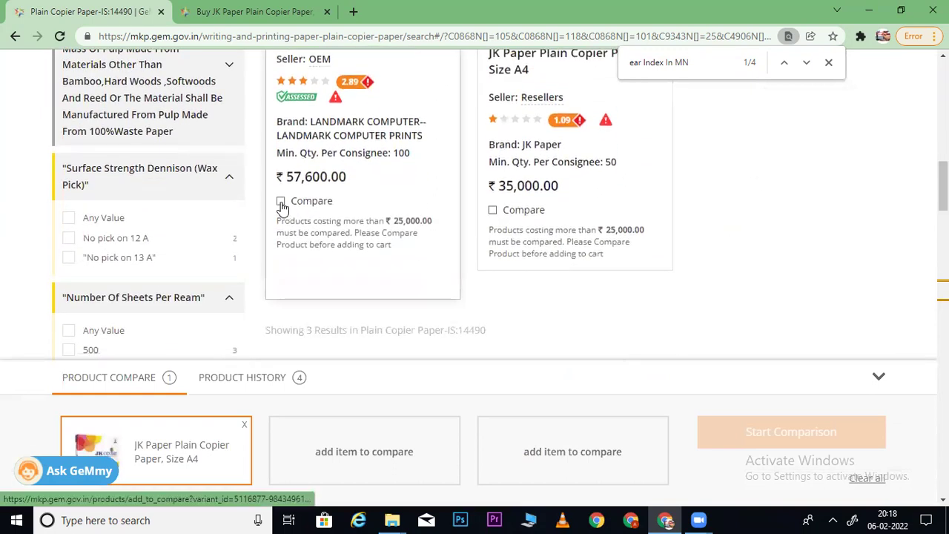
pyautogui.click(281, 202)
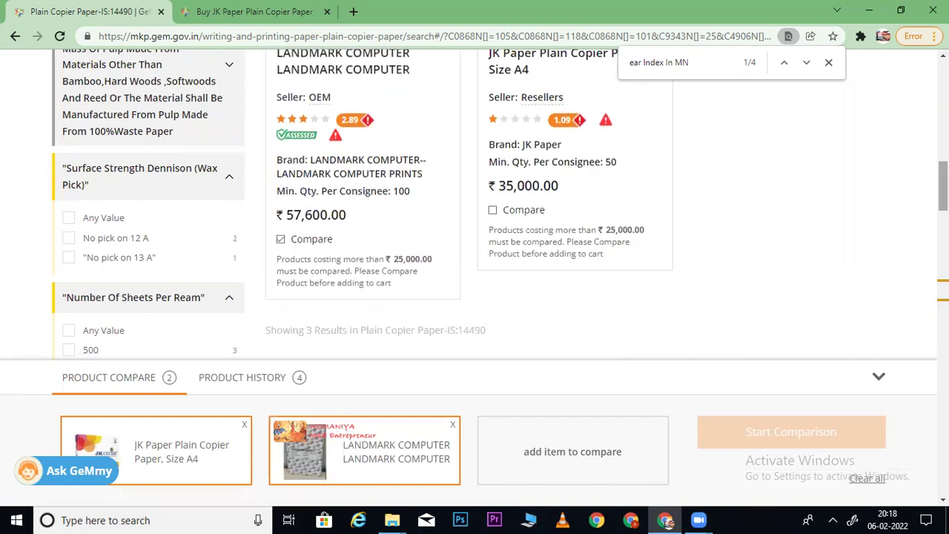
pyautogui.scroll(5, 880, 237)
pyautogui.scroll(2, 488, 231)
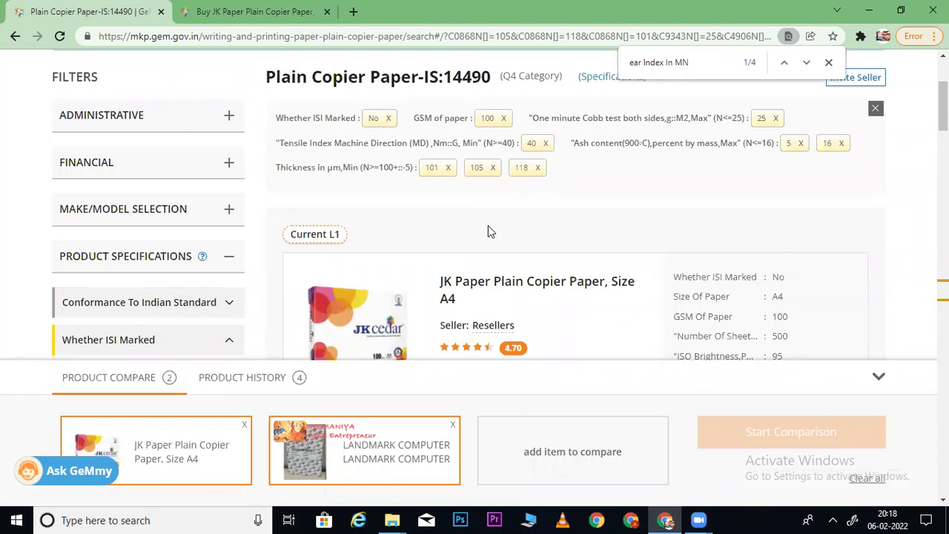
pyautogui.scroll(-8, 500, 205)
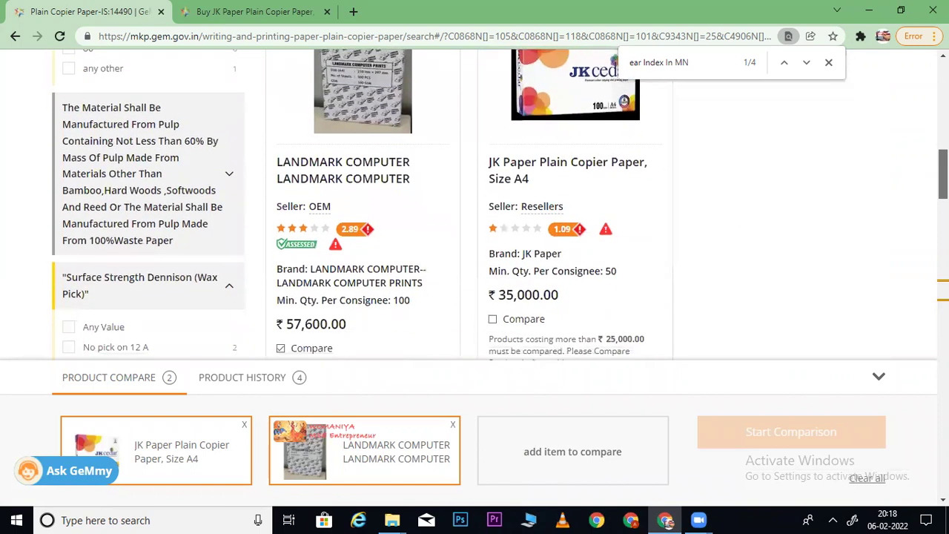
pyautogui.scroll(1, 500, 204)
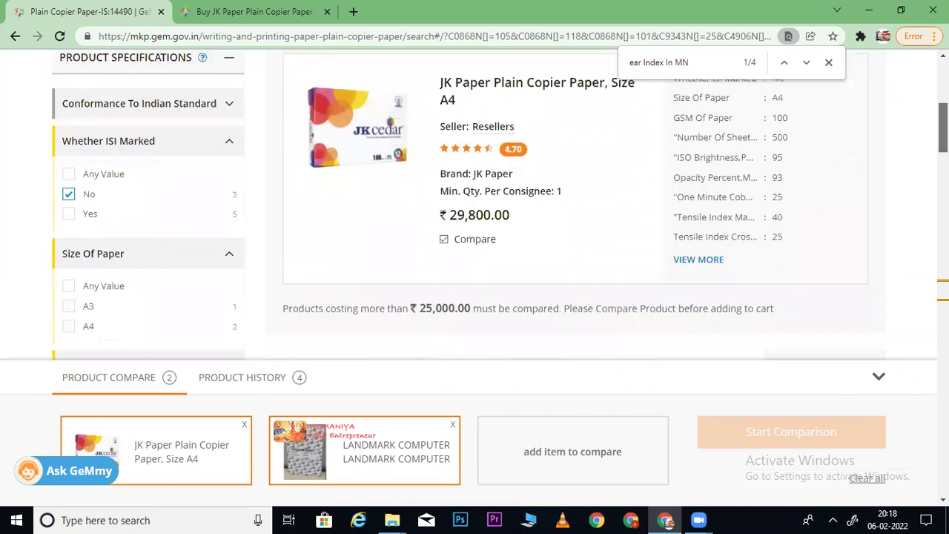
pyautogui.scroll(-2, 500, 205)
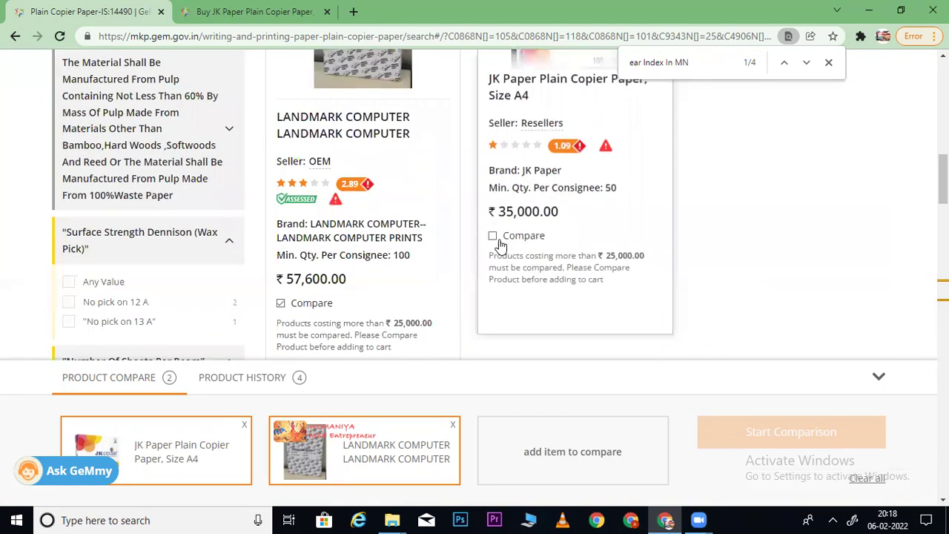
# - Try comparing the second JK Paper listing, dismissing the same-seller comparison warning
pyautogui.click(493, 237)
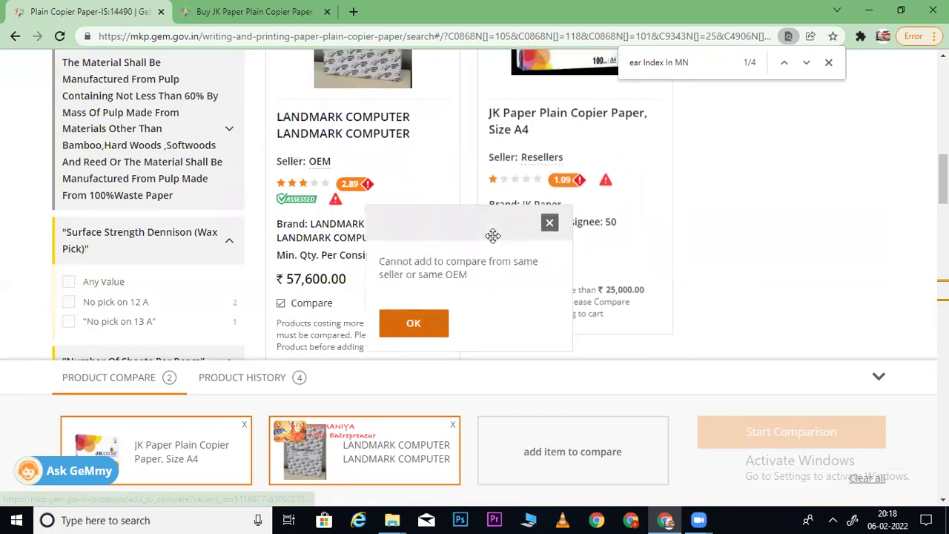
pyautogui.click(439, 320)
pyautogui.scroll(-5, 918, 229)
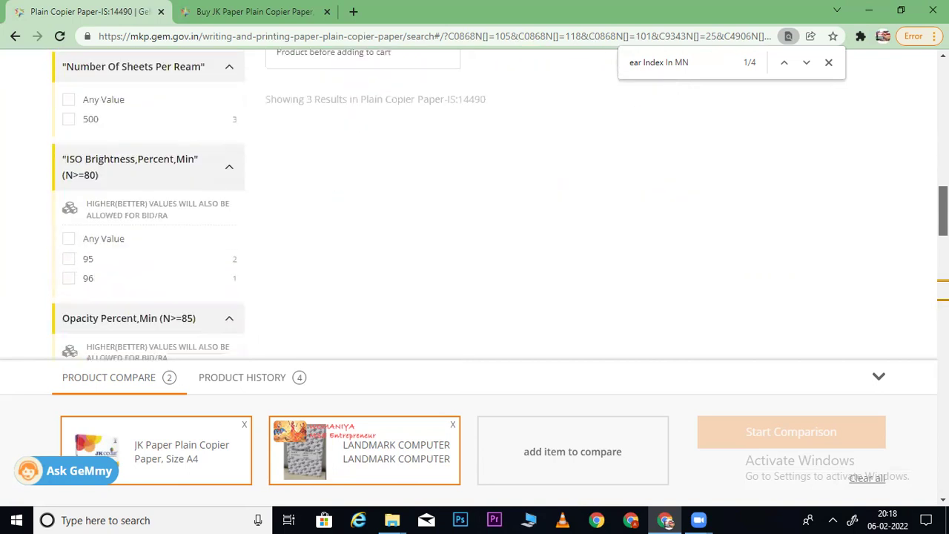
pyautogui.scroll(-6, 918, 229)
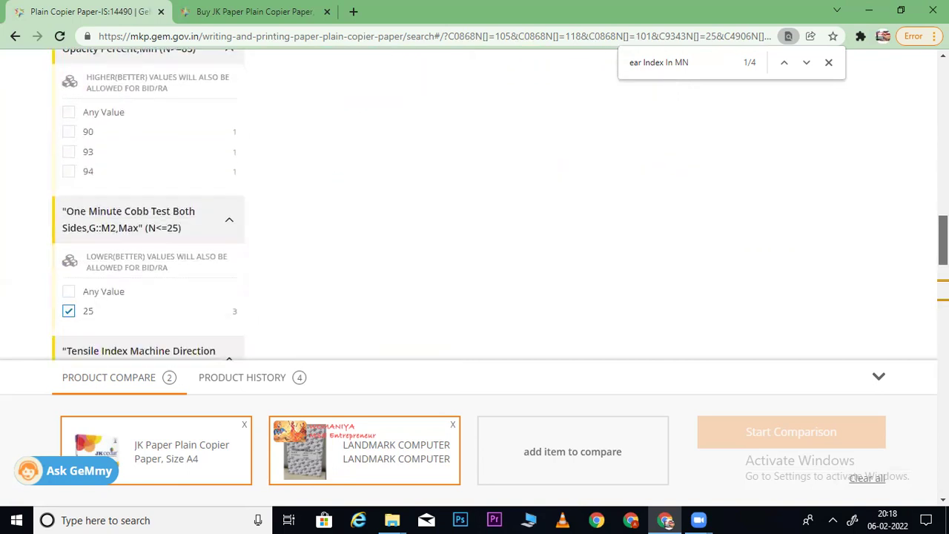
# - Tick Thickness value 7 in the filters alongside the existing selection
pyautogui.scroll(-2, 475, 204)
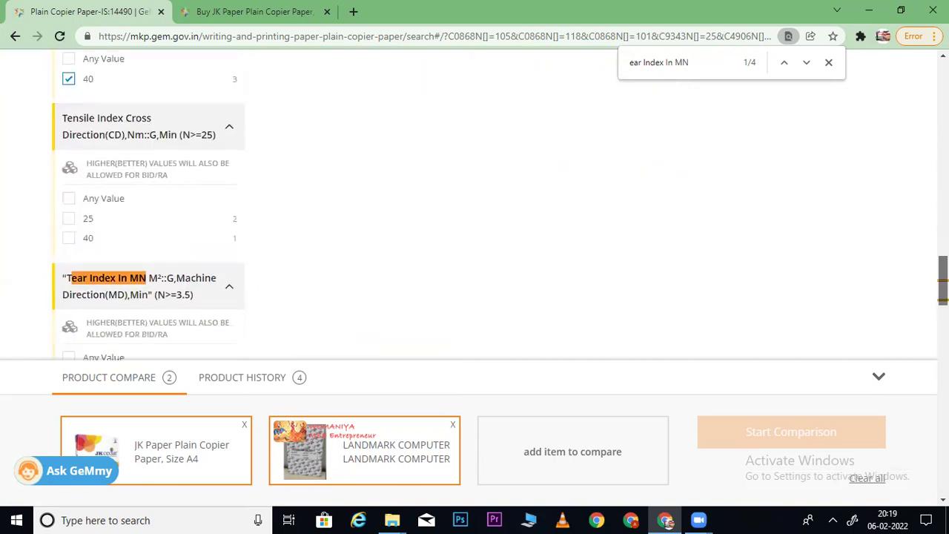
pyautogui.scroll(-2, 475, 204)
pyautogui.scroll(-5, 475, 204)
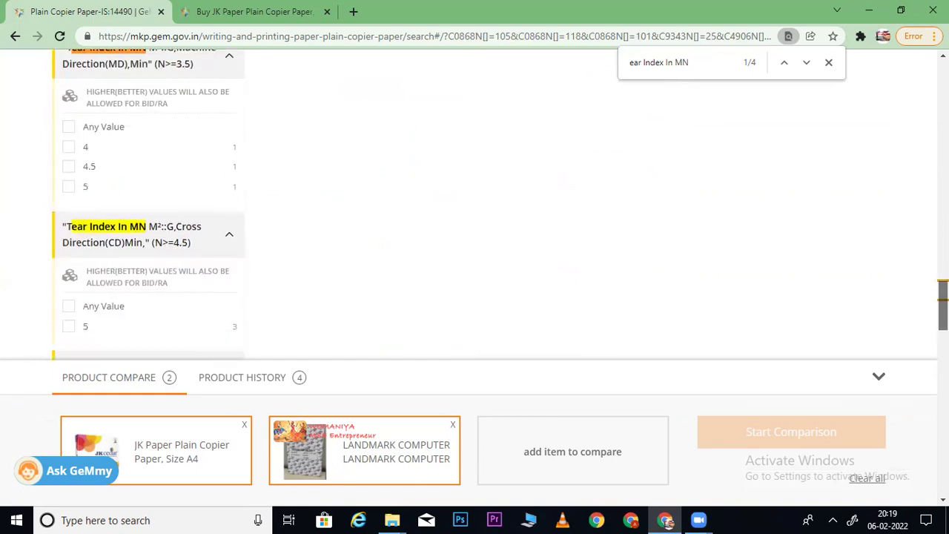
pyautogui.scroll(15, 475, 204)
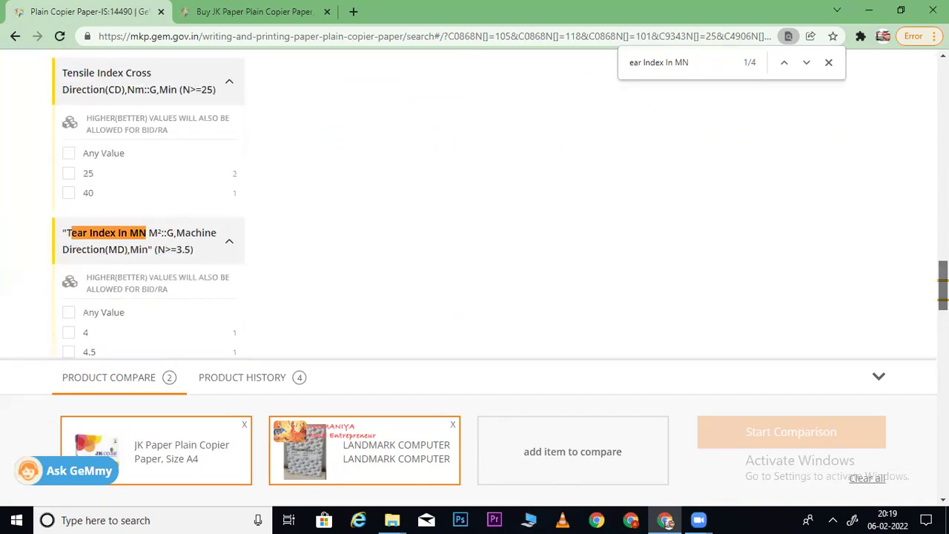
pyautogui.scroll(-1, 527, 137)
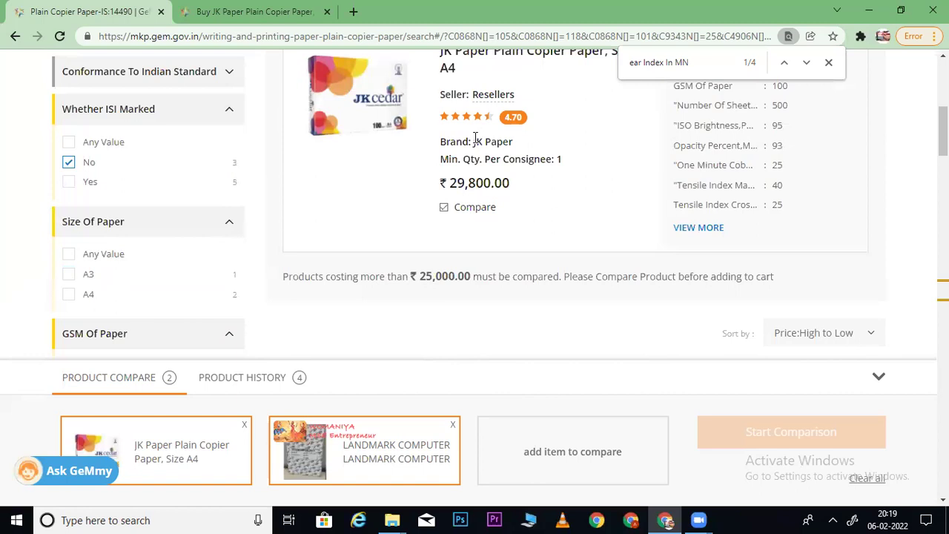
pyautogui.scroll(-5, 609, 263)
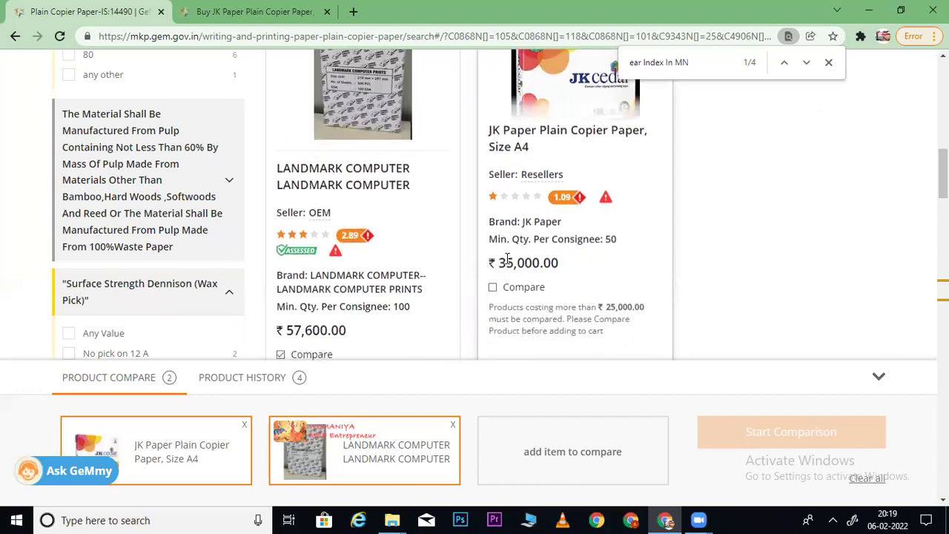
pyautogui.scroll(-2, 943, 178)
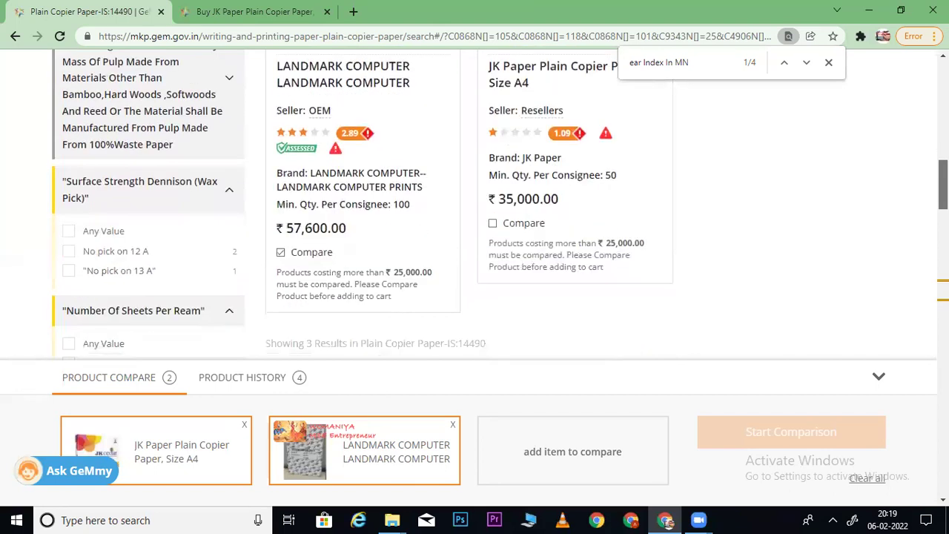
pyautogui.scroll(-10, 943, 181)
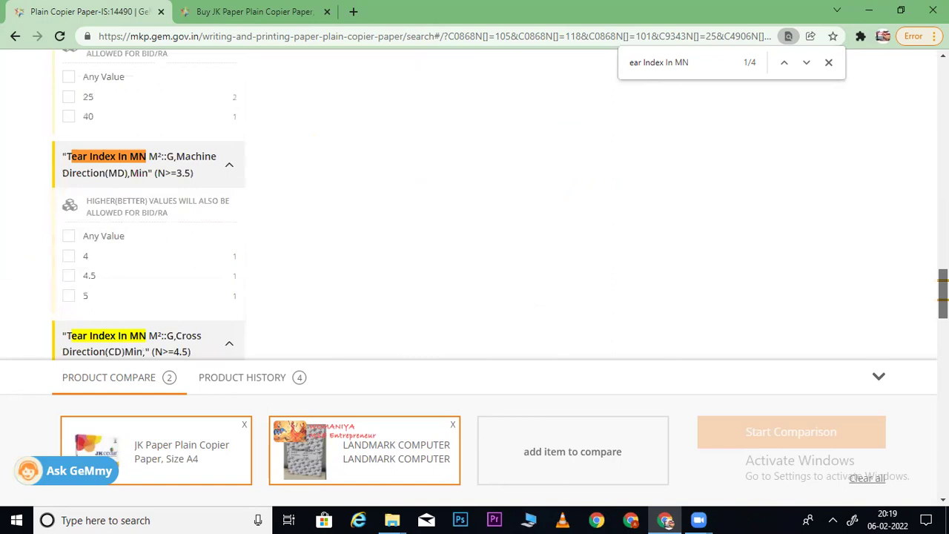
pyautogui.scroll(-6, 943, 312)
pyautogui.scroll(-4, 943, 341)
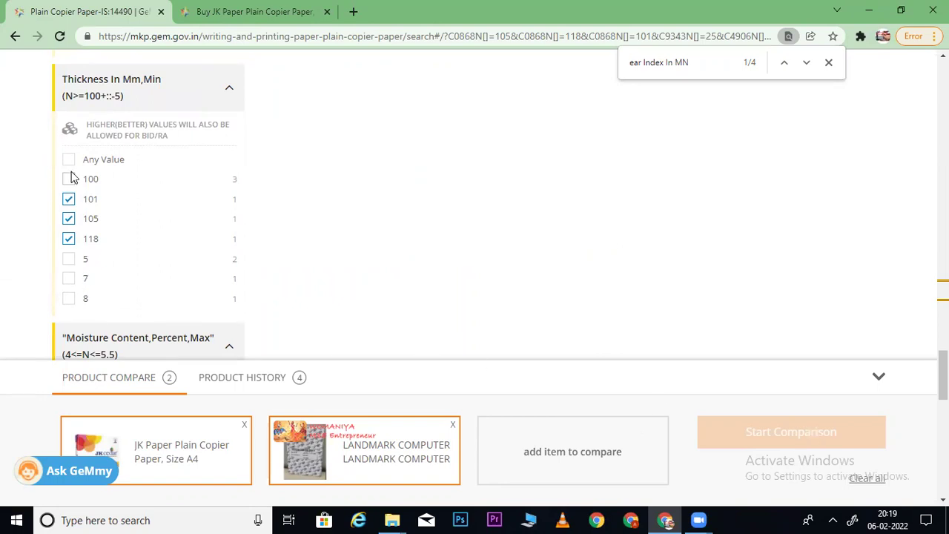
pyautogui.click(68, 278)
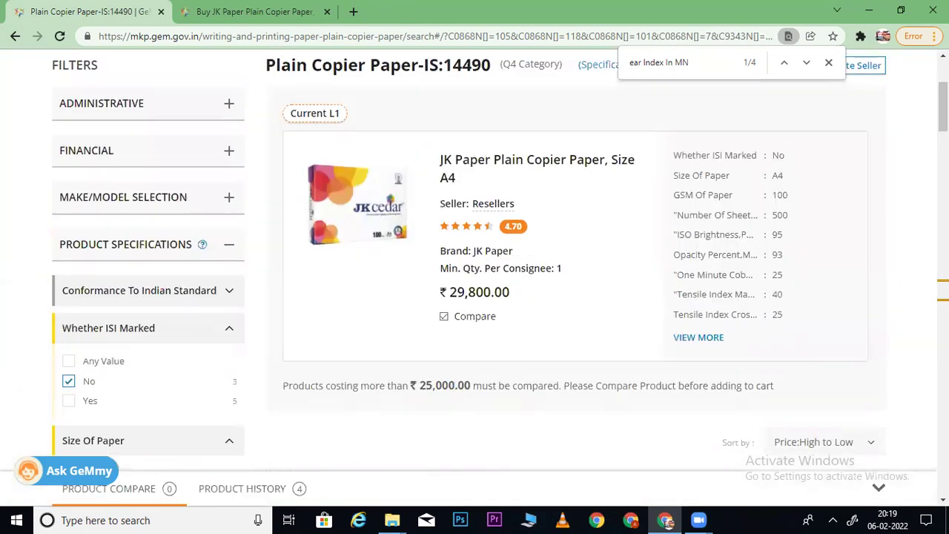
# - Add Paper One to the comparison and compare the three queued copier papers
pyautogui.scroll(-4, 475, 259)
pyautogui.scroll(-3, 475, 281)
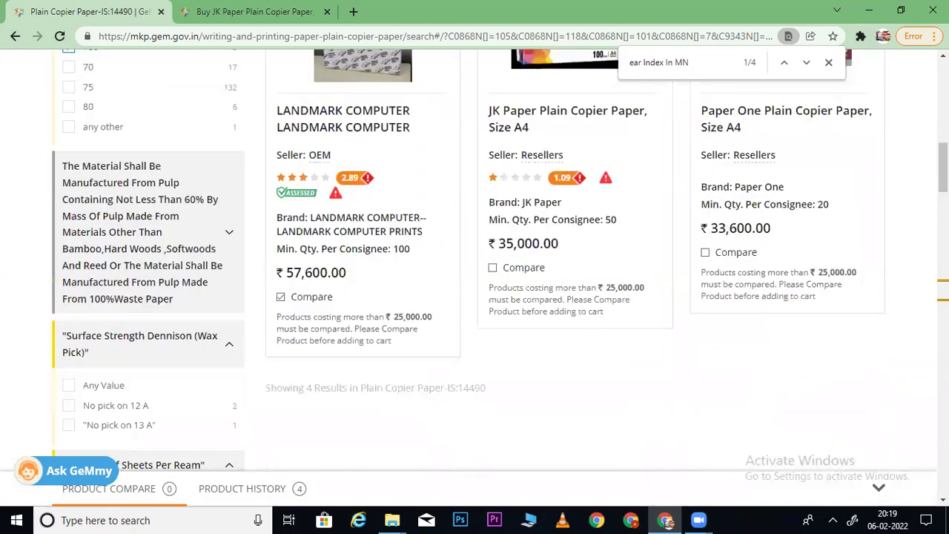
pyautogui.scroll(-1, 686, 253)
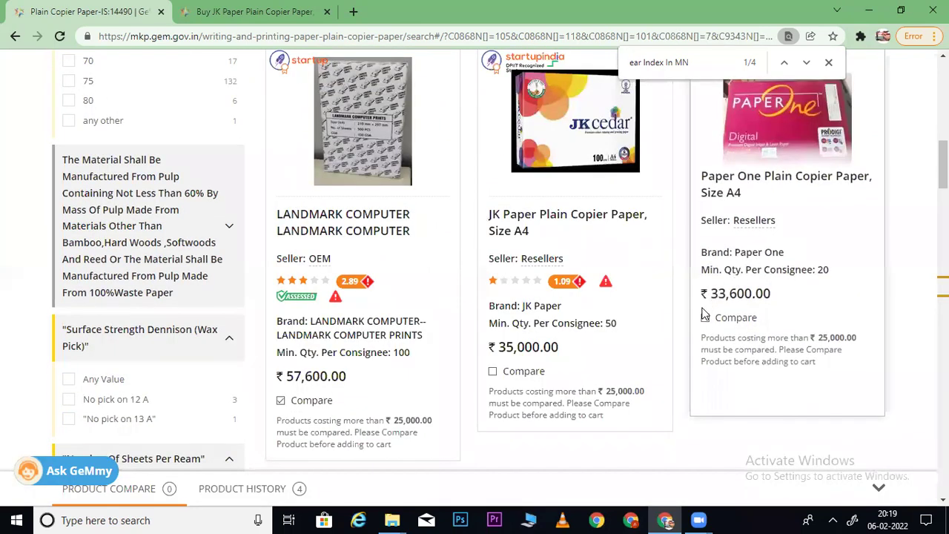
pyautogui.click(706, 319)
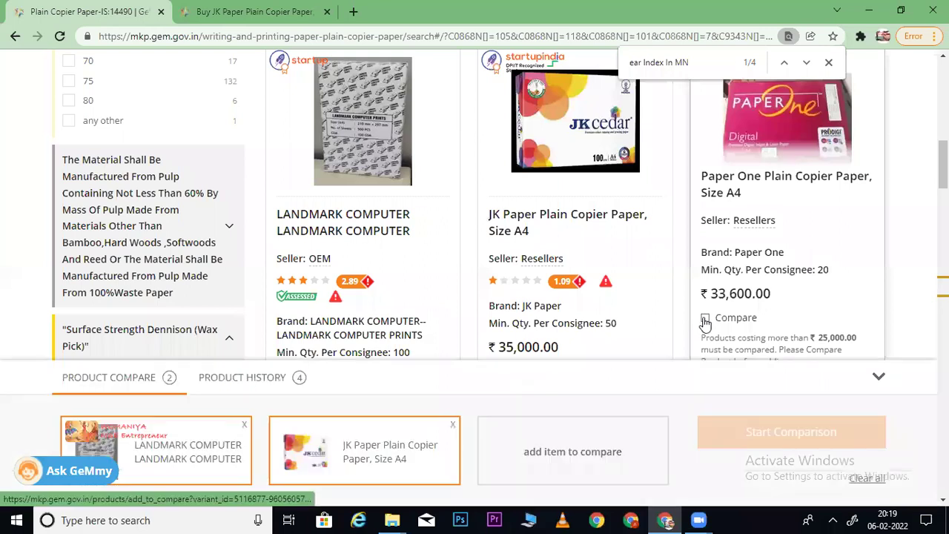
pyautogui.click(705, 319)
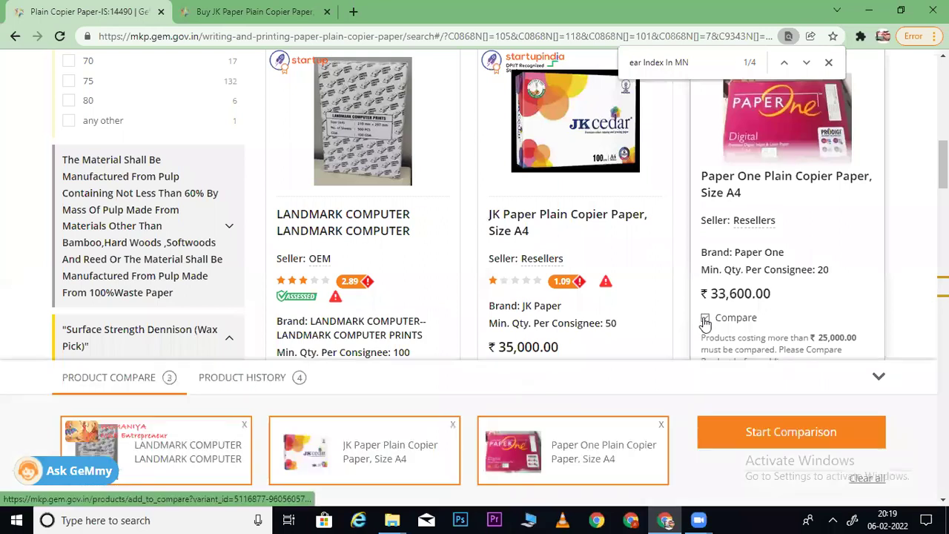
pyautogui.click(740, 430)
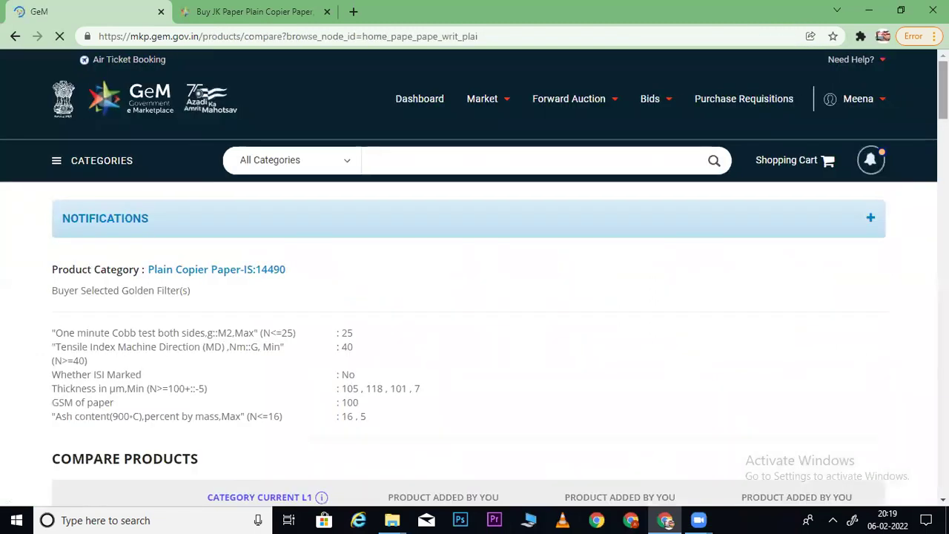
# - Add the Current L1 JK Paper A4 to the cart as a direct purchase
pyautogui.scroll(-4, 786, 157)
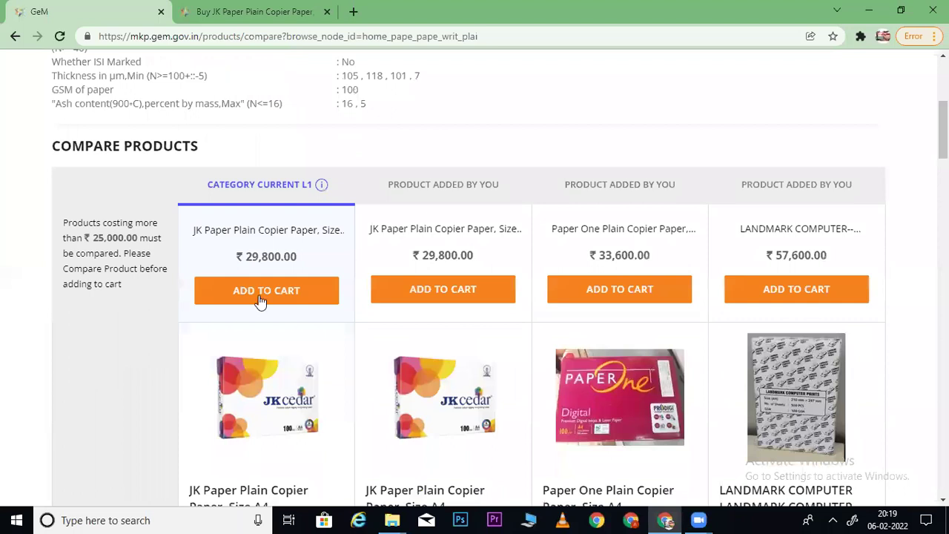
pyautogui.click(261, 293)
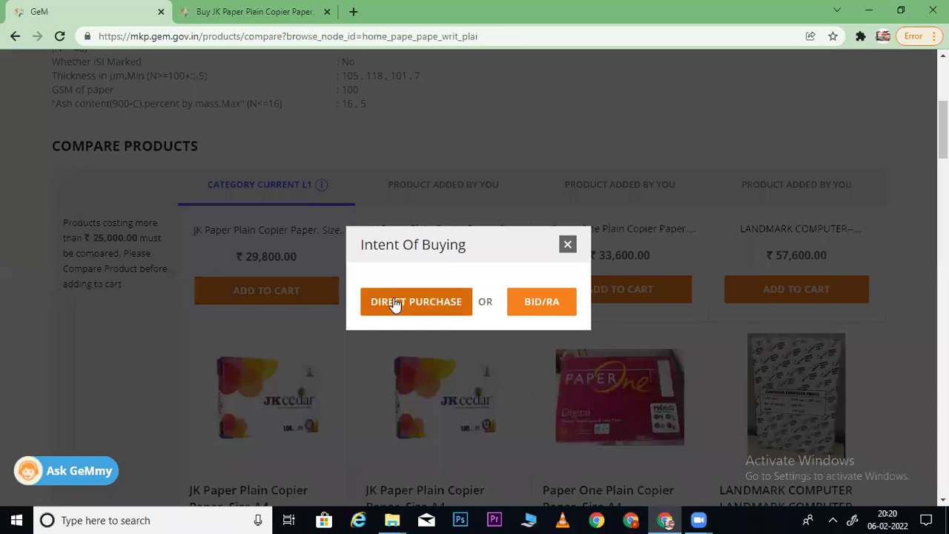
pyautogui.click(395, 304)
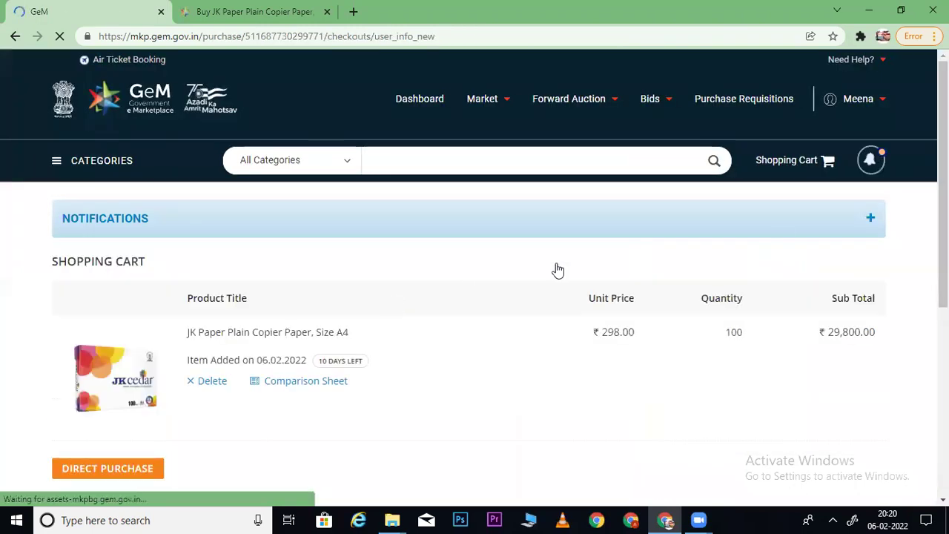
# - Direct-purchase the 100 JK Paper reams, accept the GFR rate-reasonability check, and continue past Order Summary
pyautogui.scroll(-2, 475, 297)
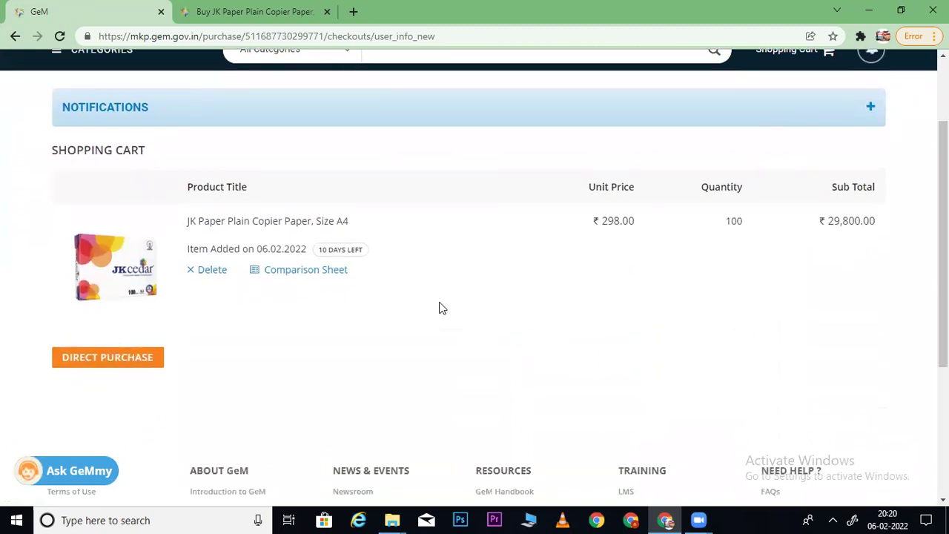
pyautogui.click(150, 354)
pyautogui.click(119, 359)
pyautogui.click(338, 335)
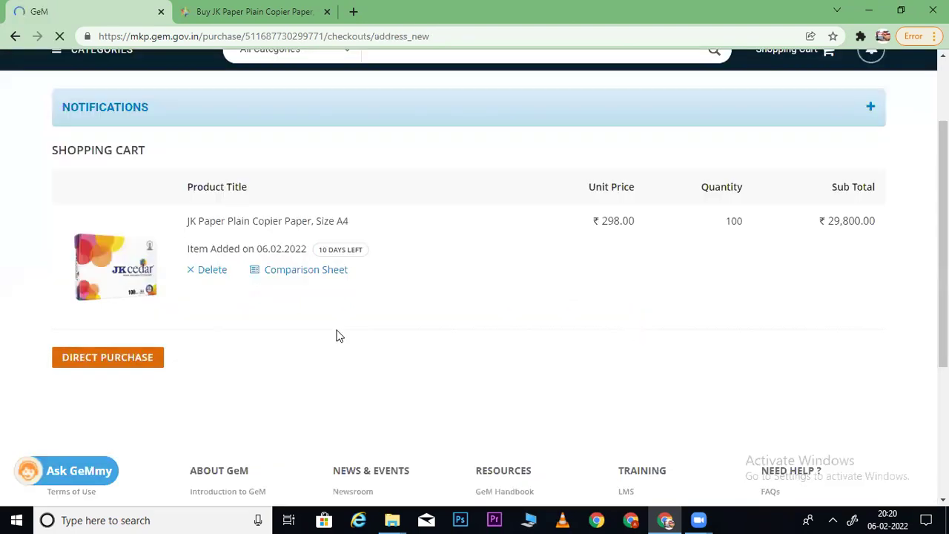
pyautogui.scroll(-5, 230, 306)
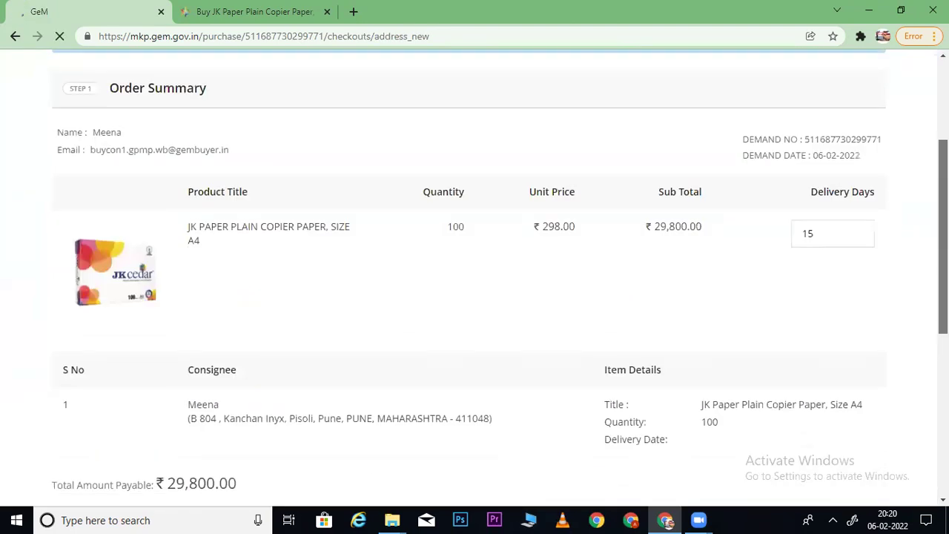
pyautogui.click(111, 371)
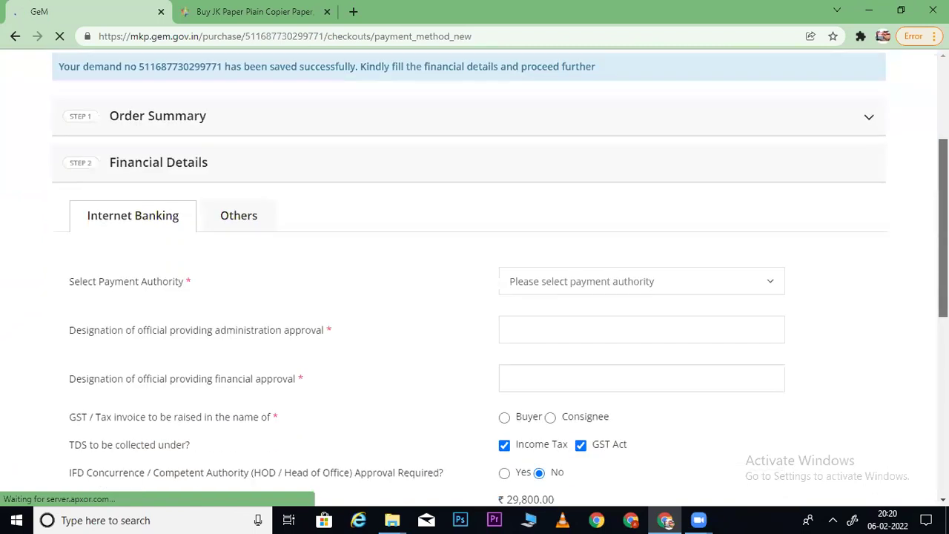
# - Choose the available payment authority in Financial Details
pyautogui.scroll(-5, 617, 167)
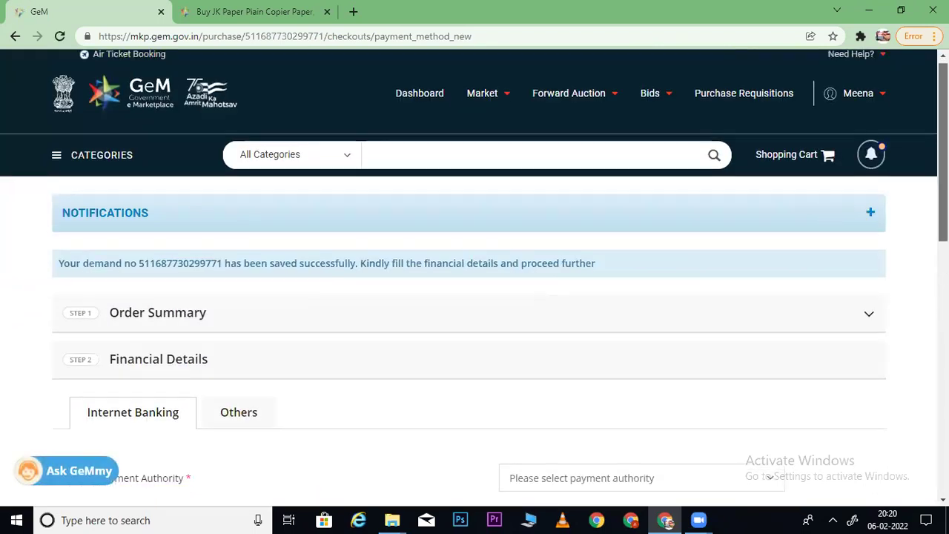
pyautogui.click(580, 129)
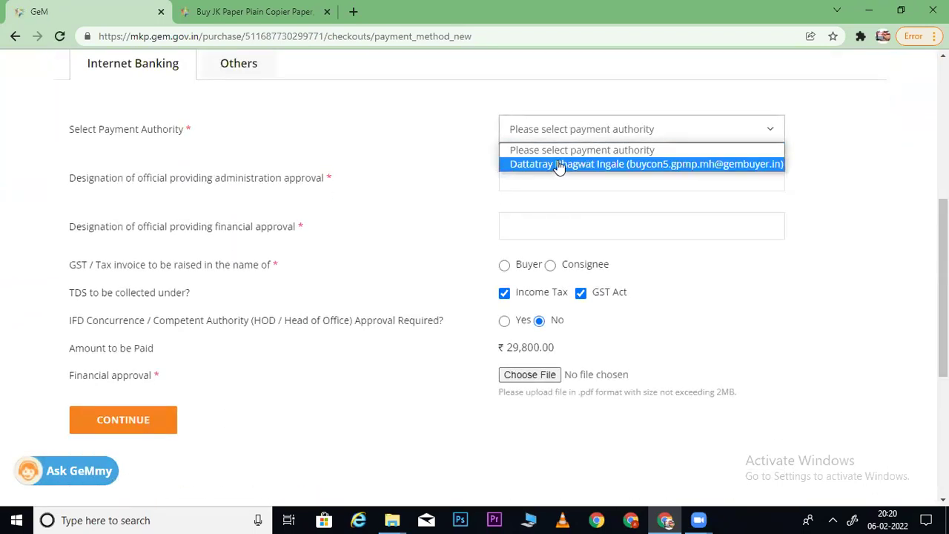
pyautogui.click(556, 166)
# - Set both the administrative and financial approval designations to ABC
pyautogui.click(529, 178)
pyautogui.write('ajsdfaj')
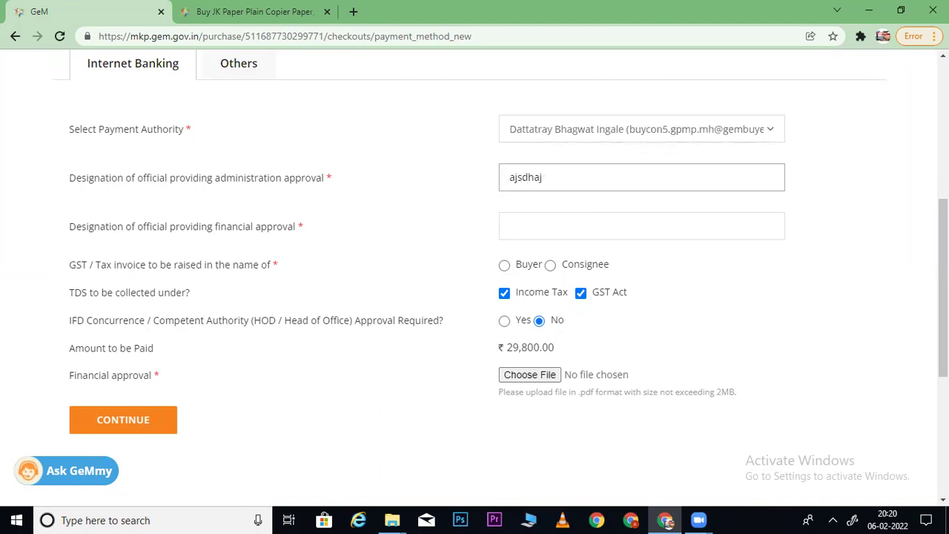
pyautogui.scroll(3, 475, 267)
pyautogui.click(173, 211)
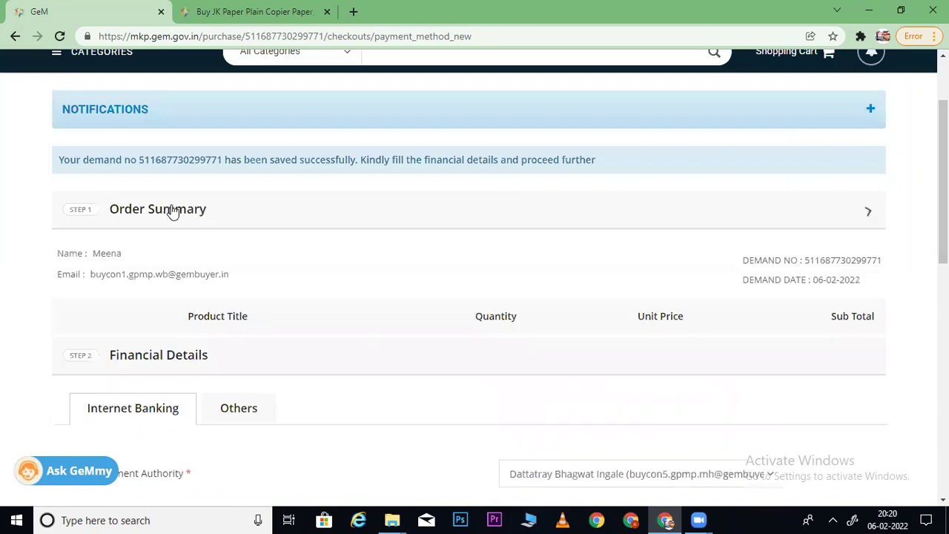
pyautogui.scroll(-2, 944, 185)
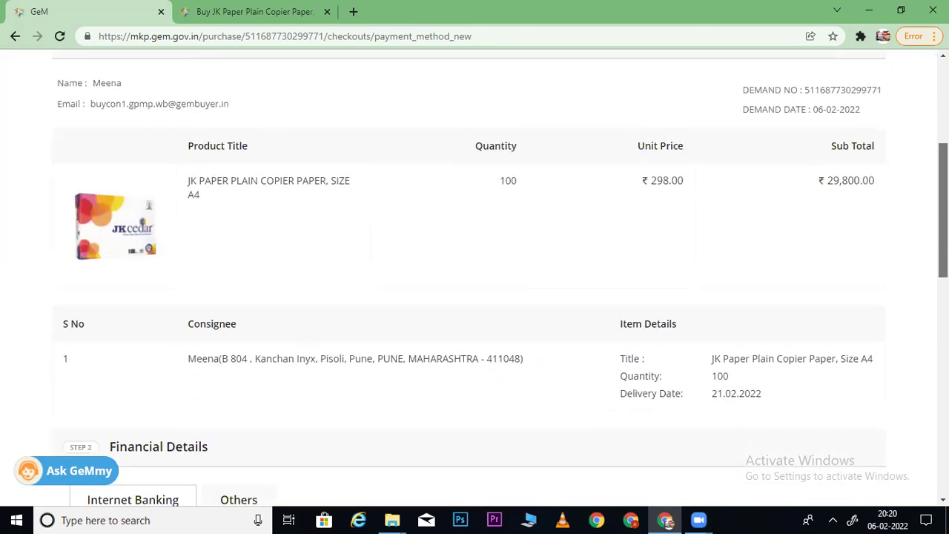
pyautogui.scroll(-2, 475, 267)
pyautogui.scroll(6, 374, 251)
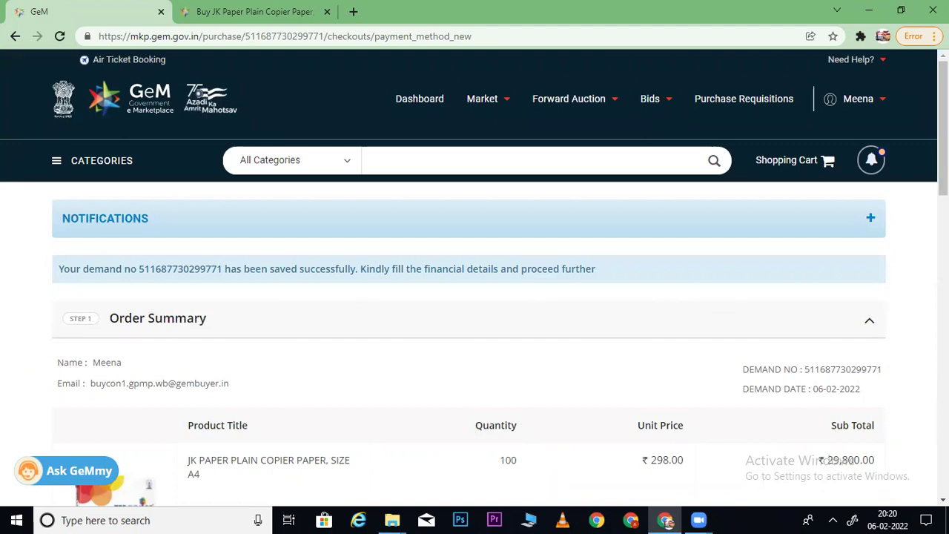
pyautogui.scroll(-8, 475, 277)
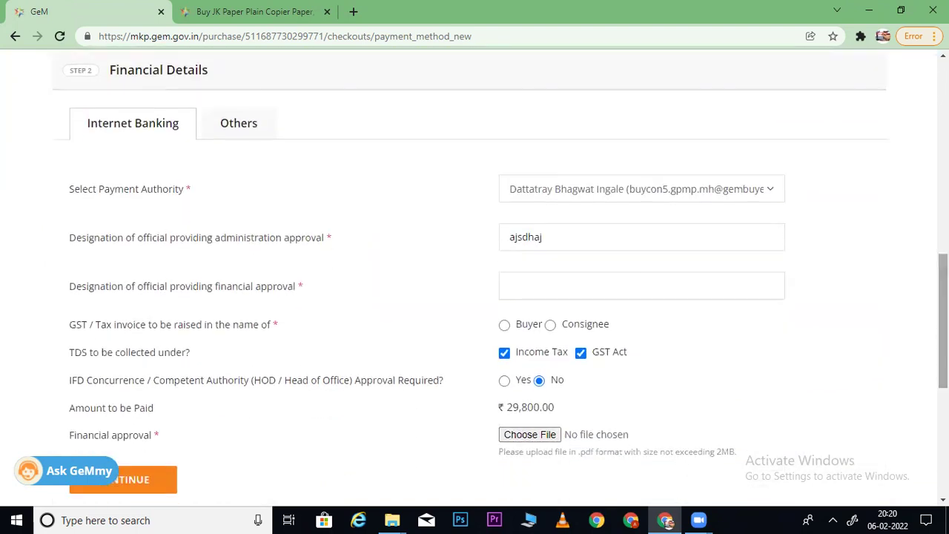
pyautogui.moveTo(580, 237); pyautogui.dragTo(464, 252)
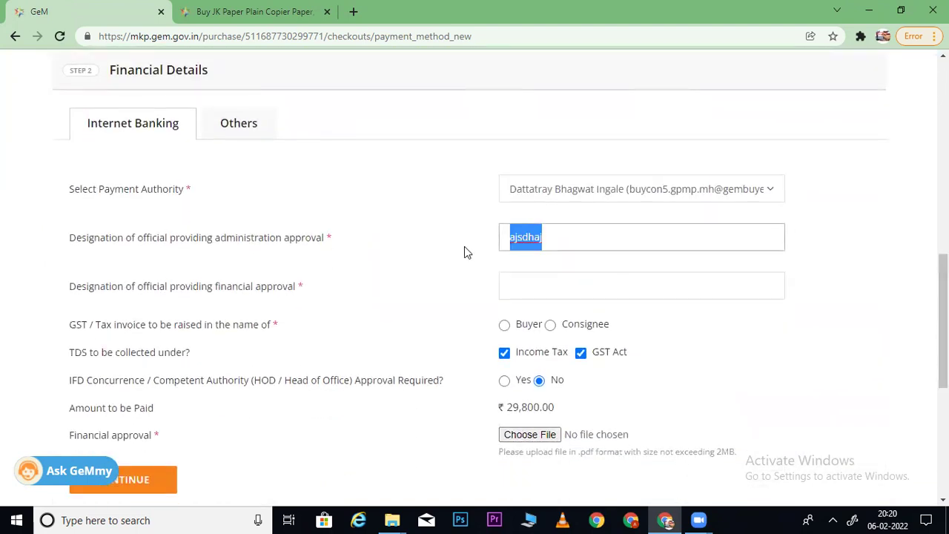
pyautogui.write('ABC')
pyautogui.press('Tab')
pyautogui.write('ABC')
# - Raise the invoice in the Buyer's name, attach GOVT ORDER COPY.pdf, and continue
pyautogui.click(504, 325)
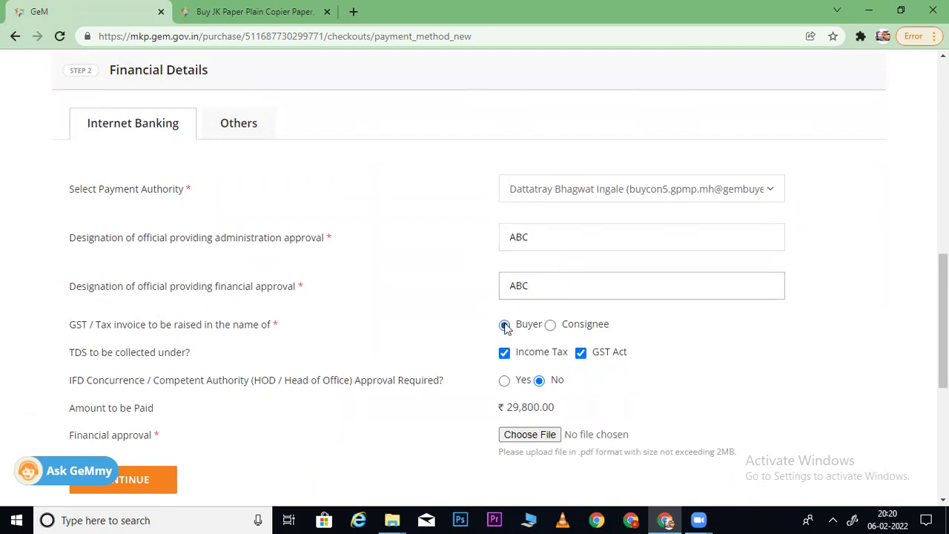
pyautogui.click(528, 434)
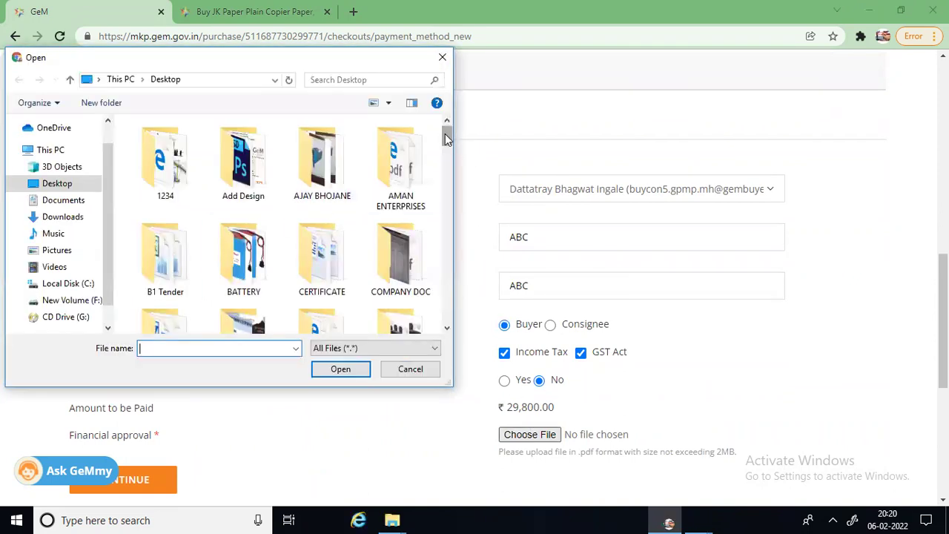
pyautogui.scroll(-5, 449, 180)
pyautogui.scroll(-10, 452, 206)
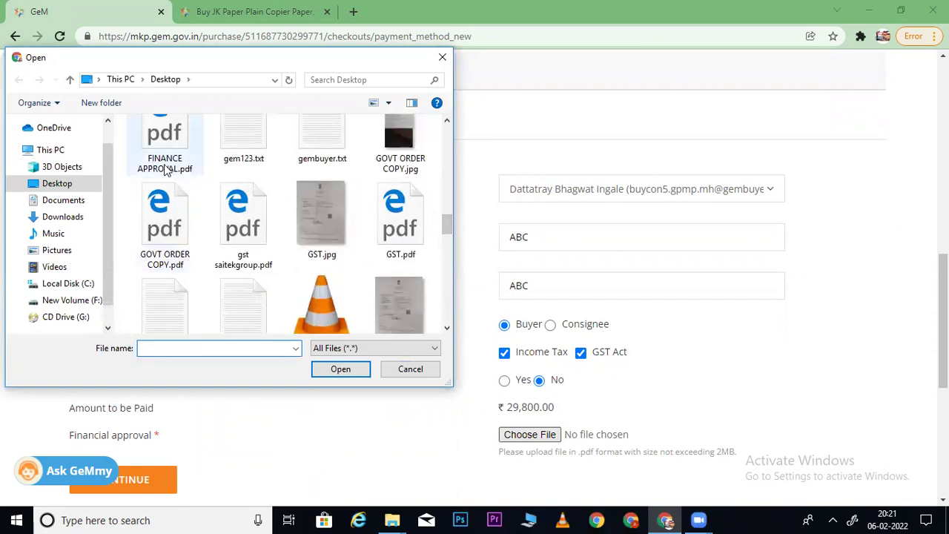
pyautogui.click(168, 217)
pyautogui.doubleClick(169, 217)
pyautogui.scroll(-2, 305, 258)
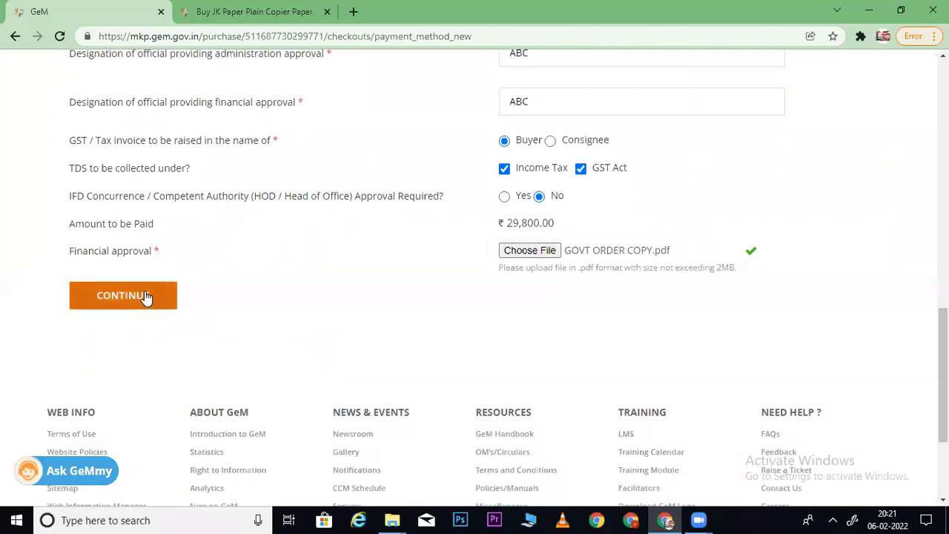
pyautogui.click(145, 296)
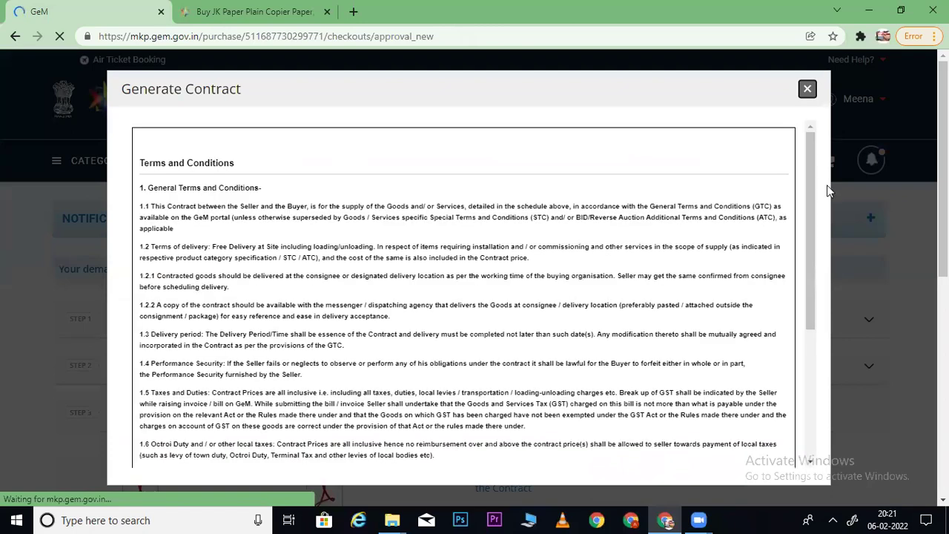
# - Scroll to the end of the Generate Contract terms and Accept & Save them
pyautogui.moveTo(812, 212); pyautogui.dragTo(797, 334)
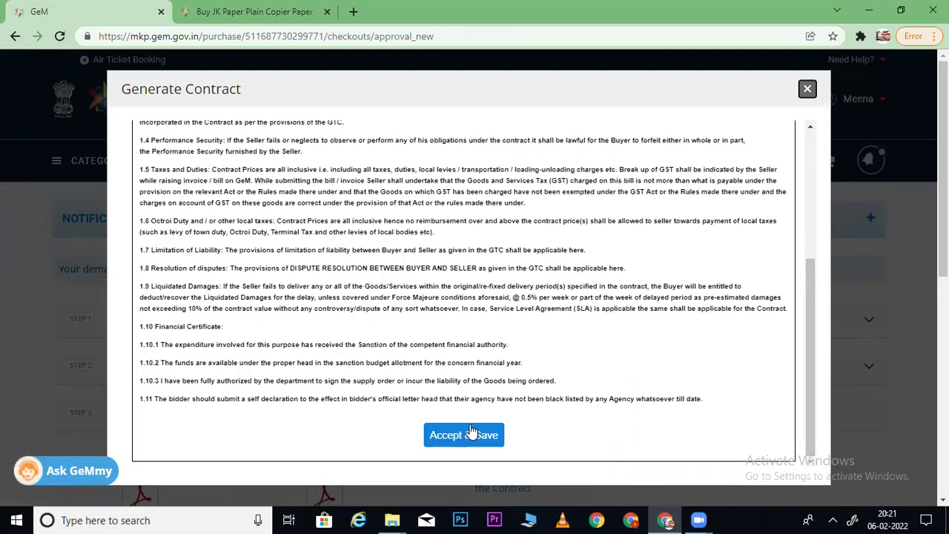
pyautogui.click(470, 433)
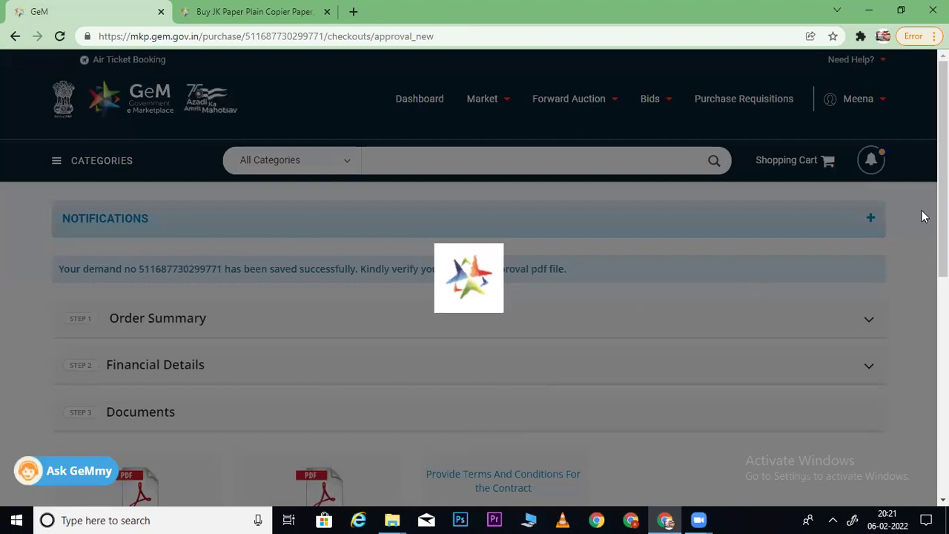
pyautogui.scroll(-1, 449, 314)
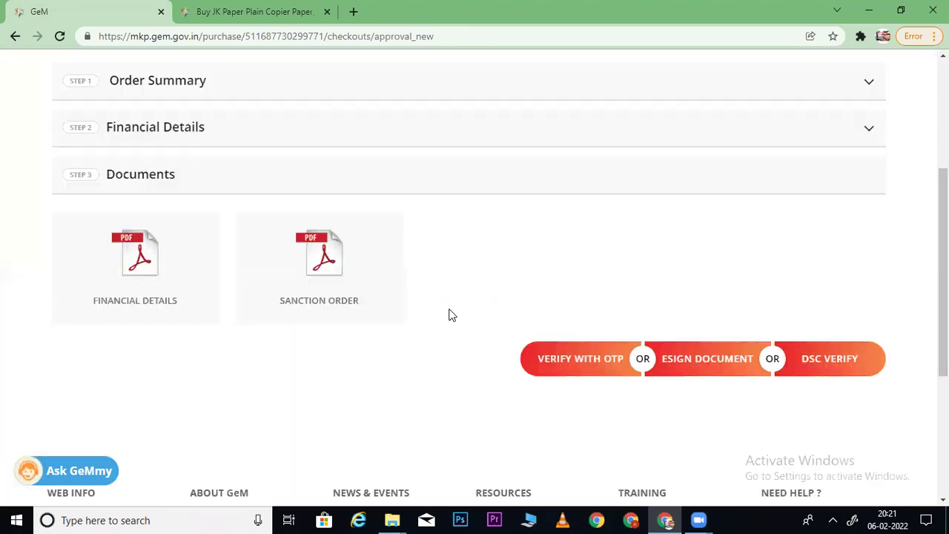
# - Open the Sanction Order PDF and review its seller details and 100 reams at ₹298
pyautogui.click(330, 278)
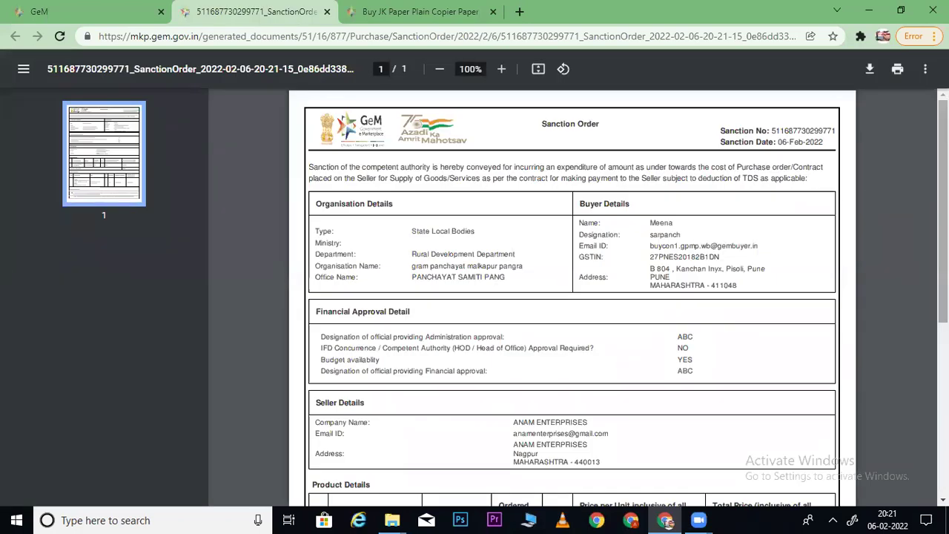
pyautogui.scroll(-3, 594, 310)
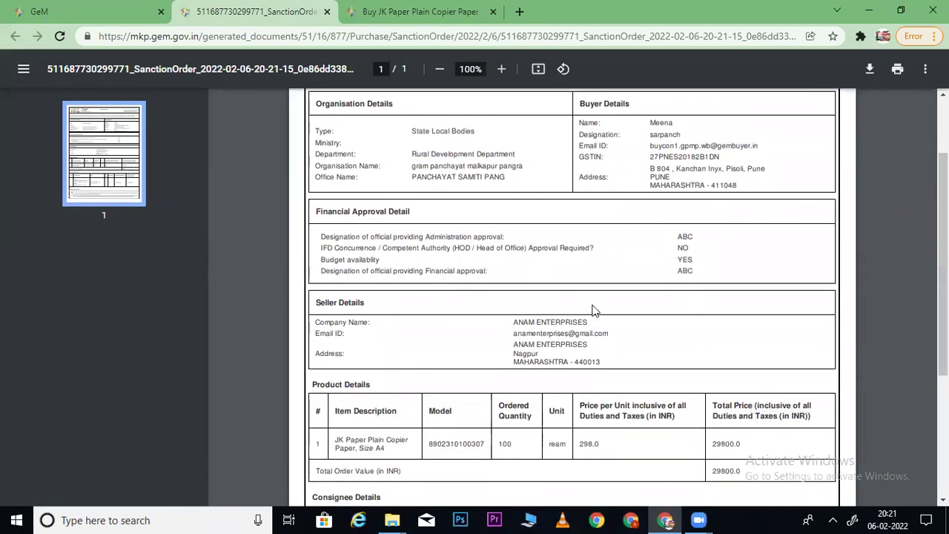
pyautogui.moveTo(520, 321); pyautogui.dragTo(601, 332)
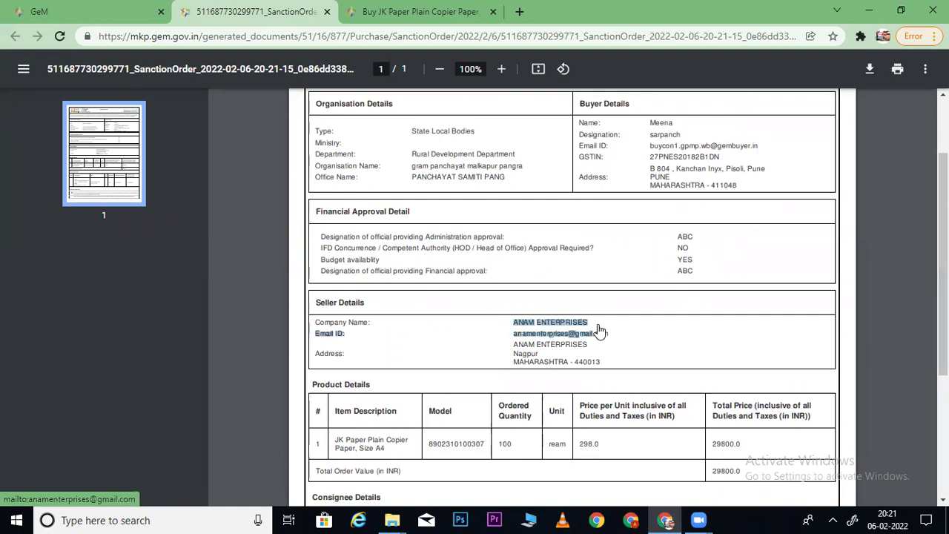
pyautogui.click(639, 329)
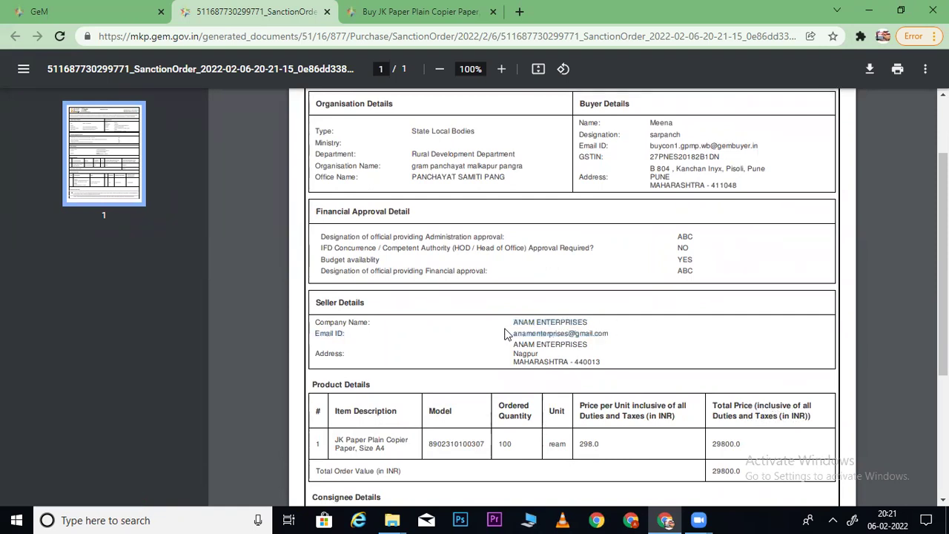
pyautogui.moveTo(511, 322); pyautogui.dragTo(595, 322)
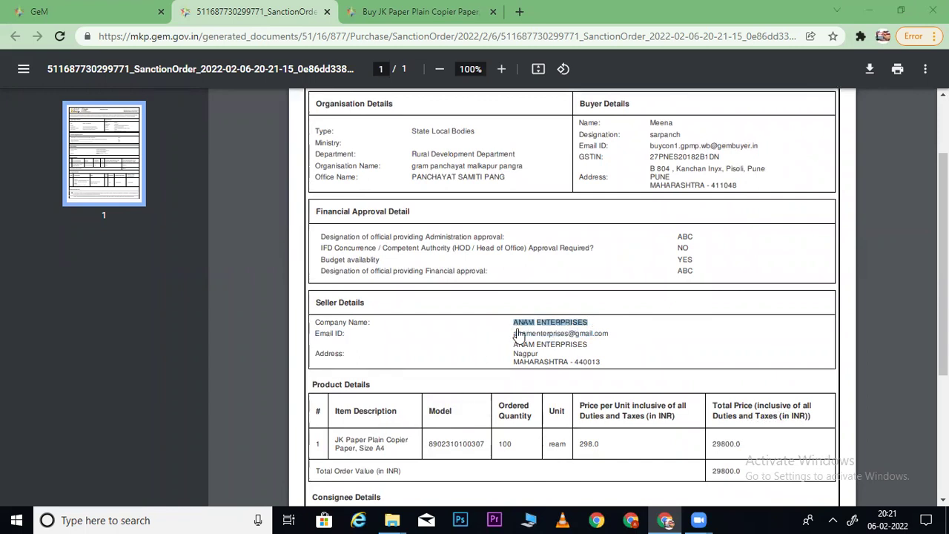
pyautogui.scroll(-3, 571, 297)
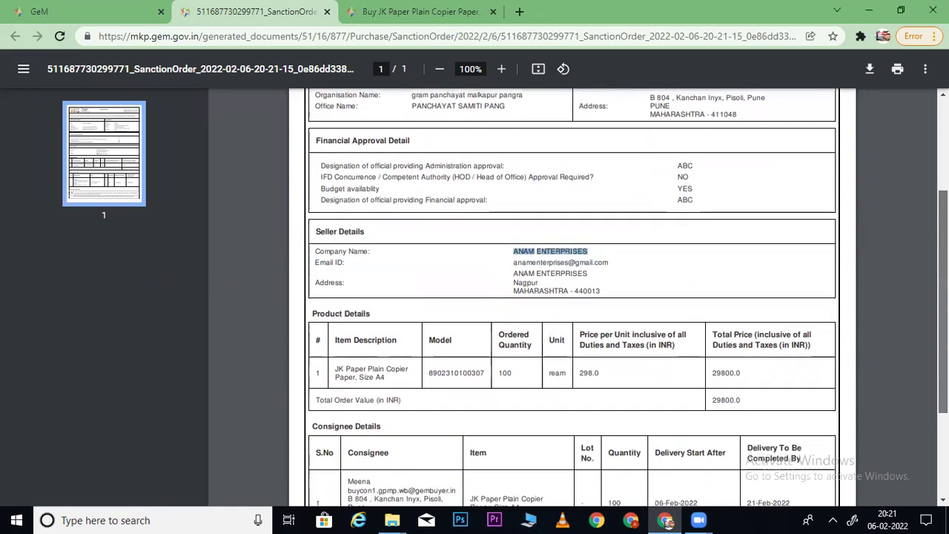
pyautogui.scroll(3, 571, 297)
pyautogui.scroll(1, 571, 297)
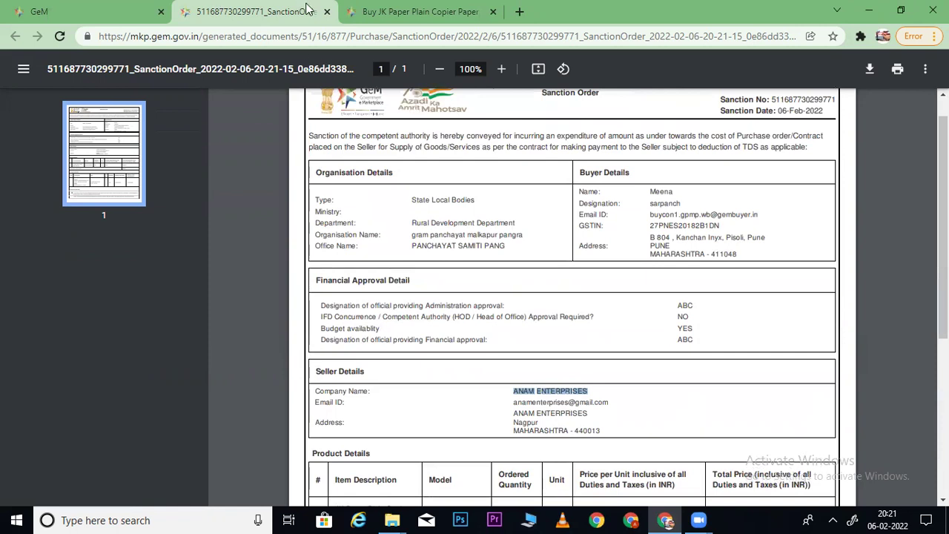
# - Close the PDF and locate the ₹29,800 JK Paper demand under Dashboard > All Demands
pyautogui.click(327, 12)
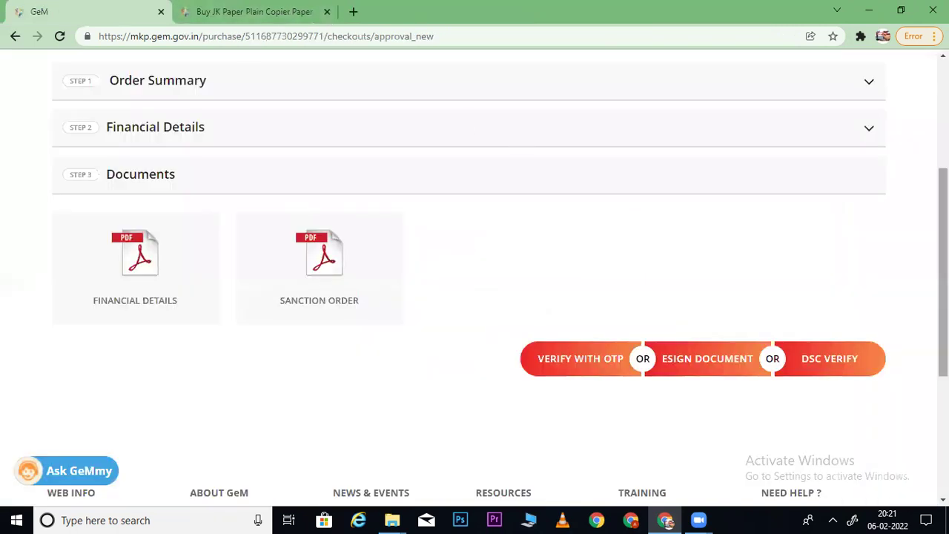
pyautogui.scroll(3, 624, 165)
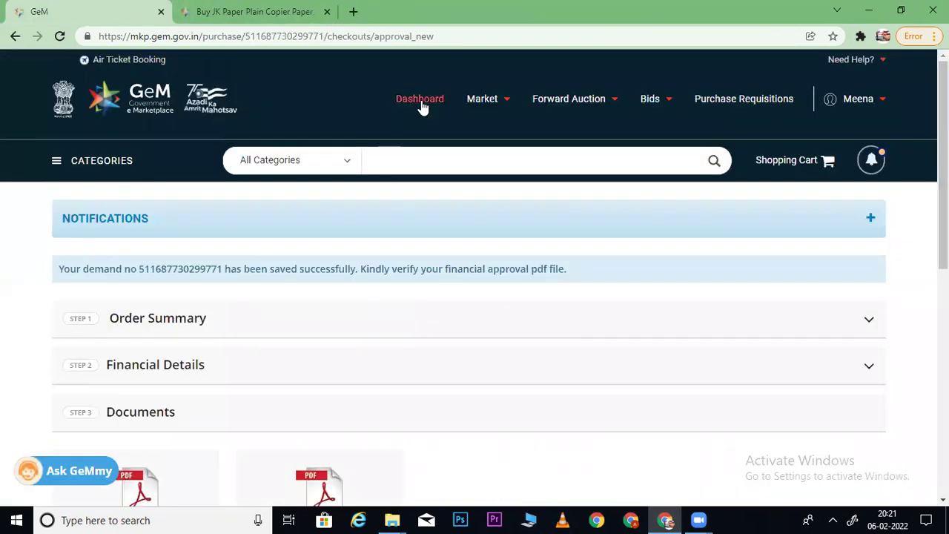
pyautogui.click(420, 102)
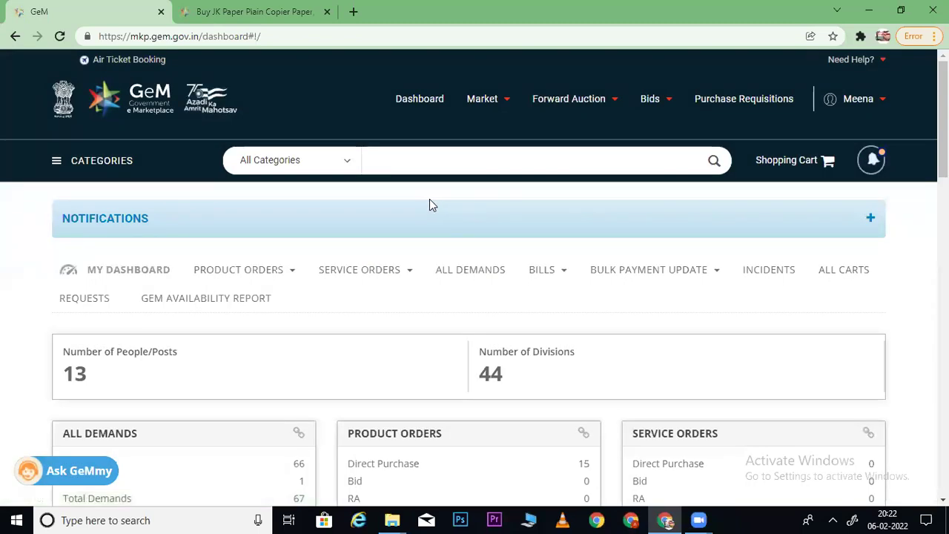
pyautogui.click(468, 276)
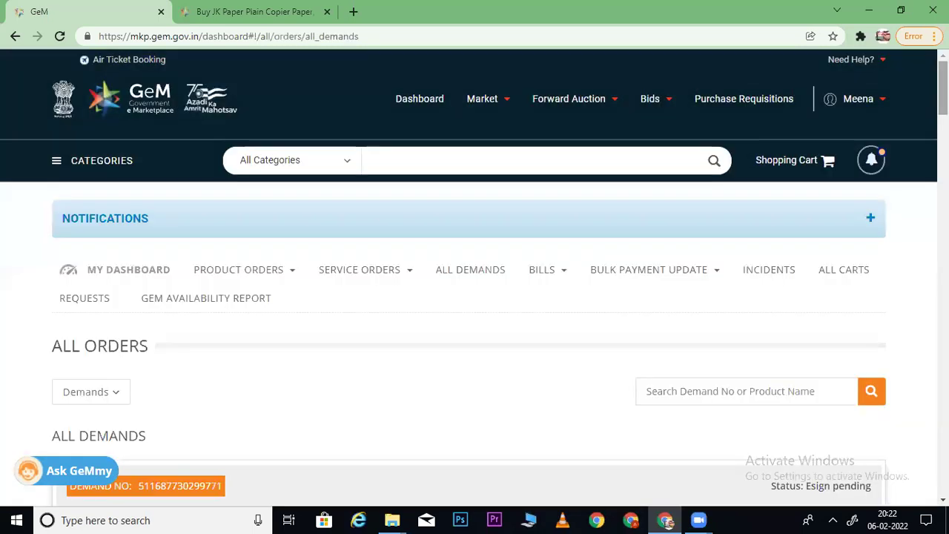
pyautogui.scroll(-3, 694, 228)
pyautogui.scroll(-2, 759, 280)
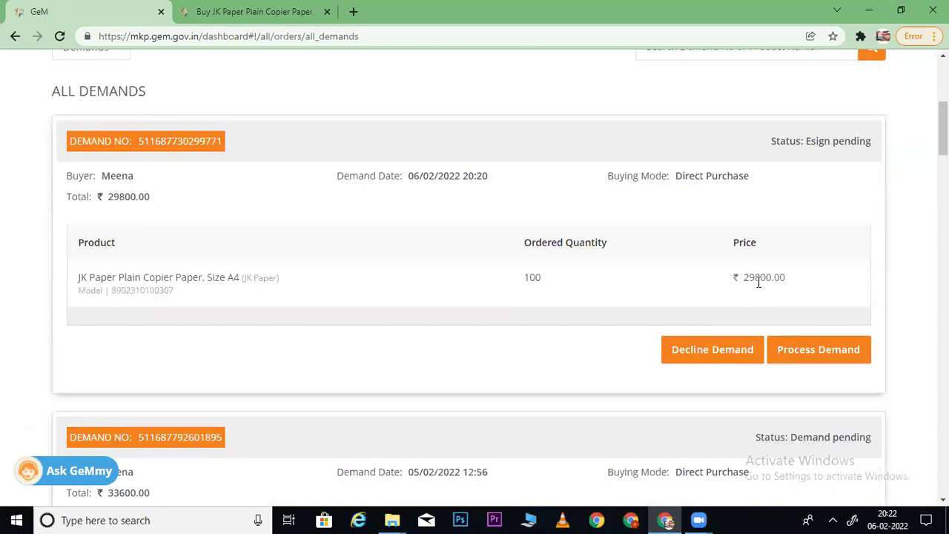
pyautogui.moveTo(787, 278); pyautogui.dragTo(736, 276)
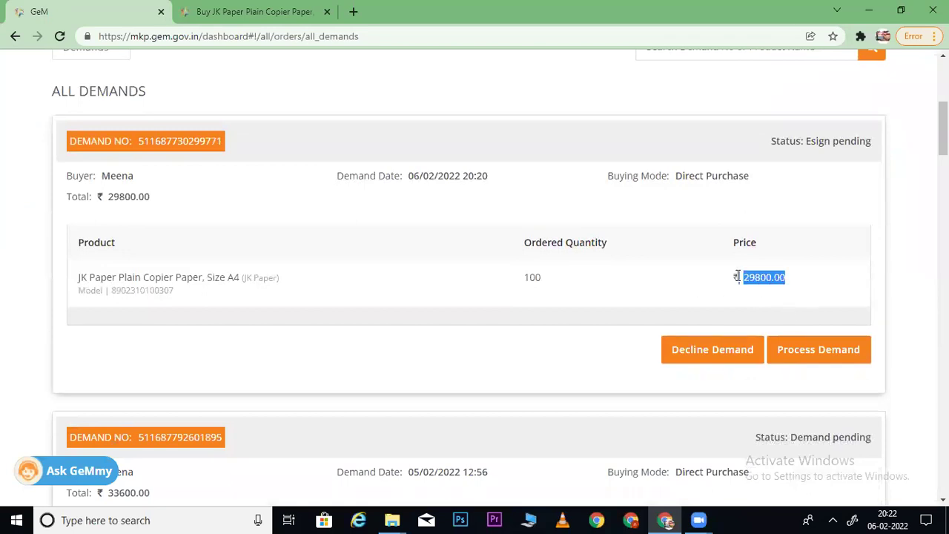